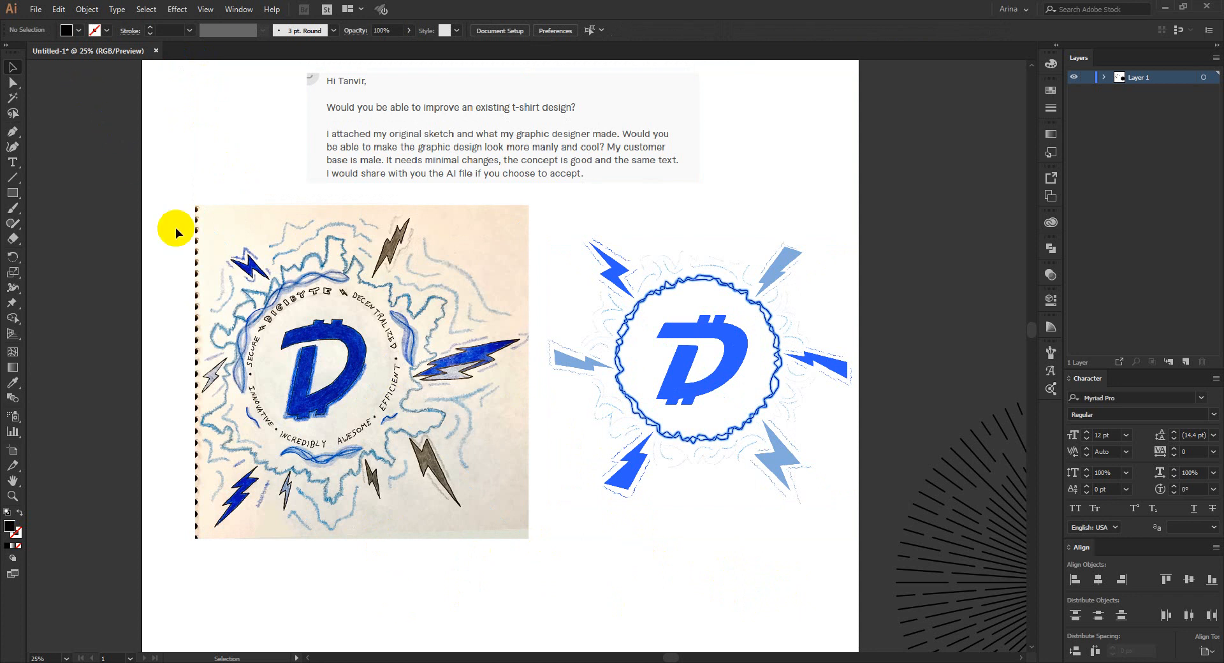
- Compare the hand-drawn DigiByte sketch with the graphic designer's version, checking the ring, lightning bolts and central D logo
left_click(160, 202)
left_click_drag(159, 202, 827, 562)
left_click(670, 569)
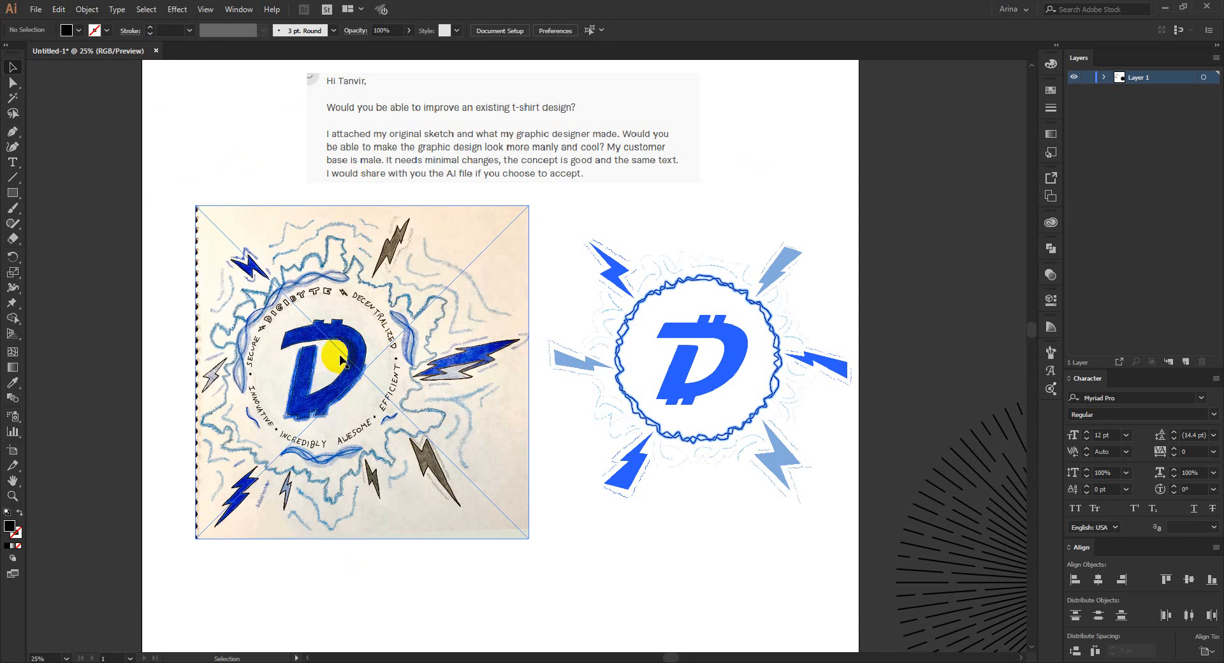
left_click(410, 332)
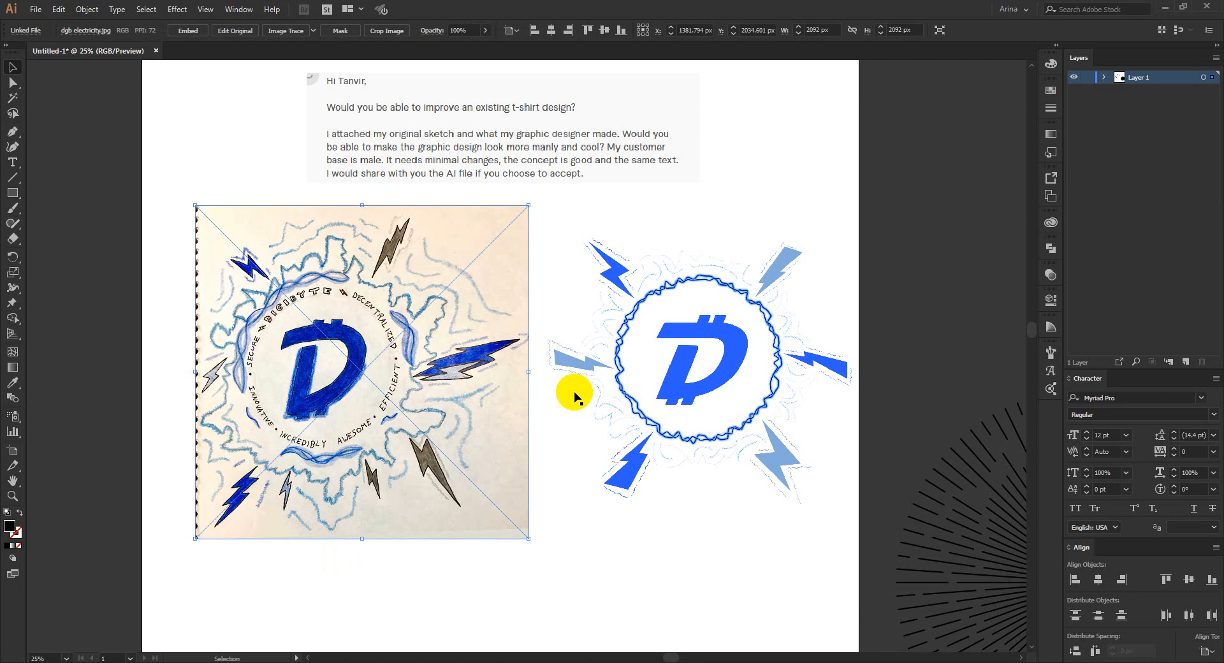
left_click(666, 390)
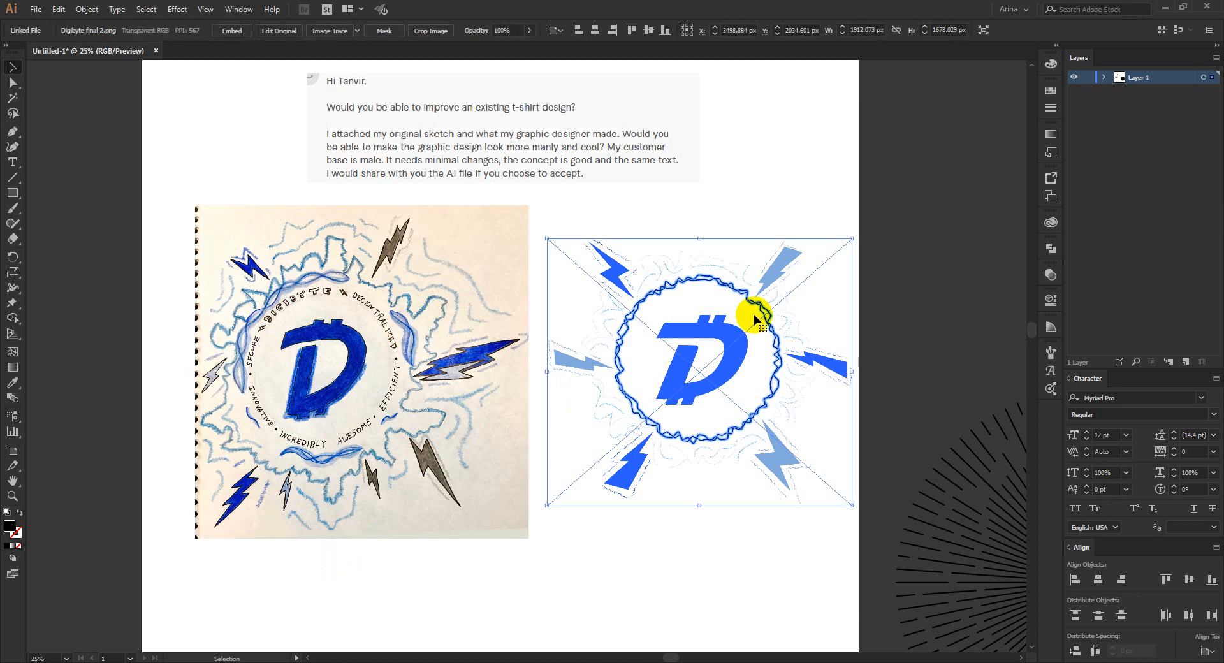
scroll(787, 333, "up", 2)
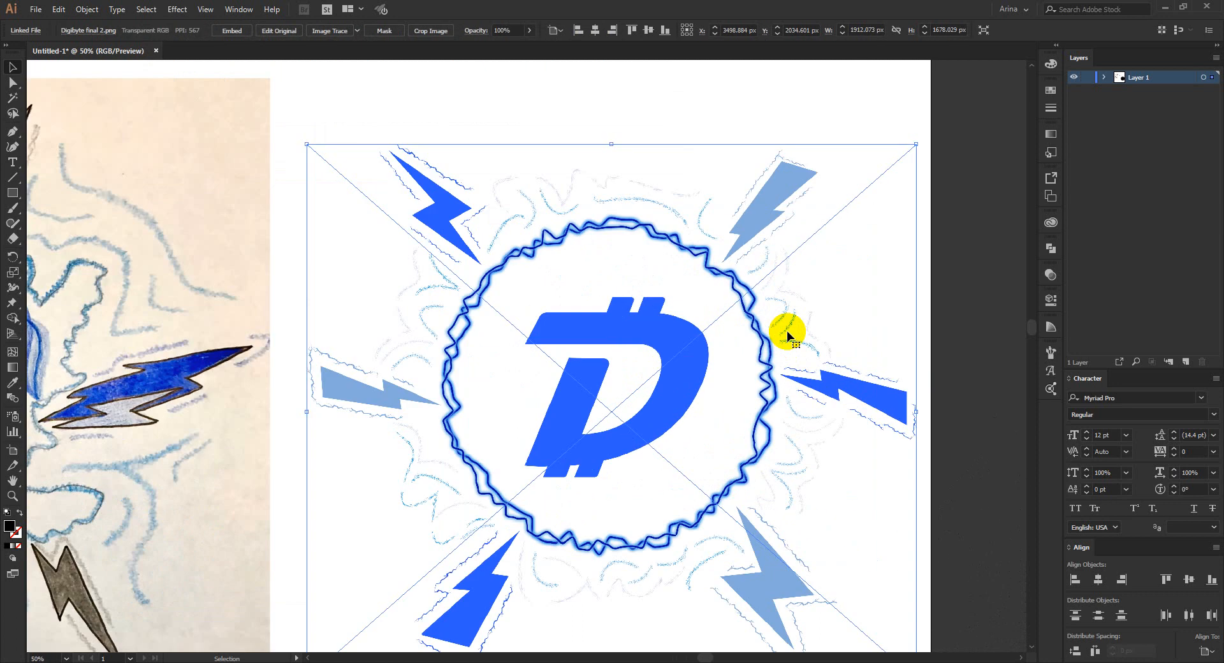
scroll(787, 333, "up", 1)
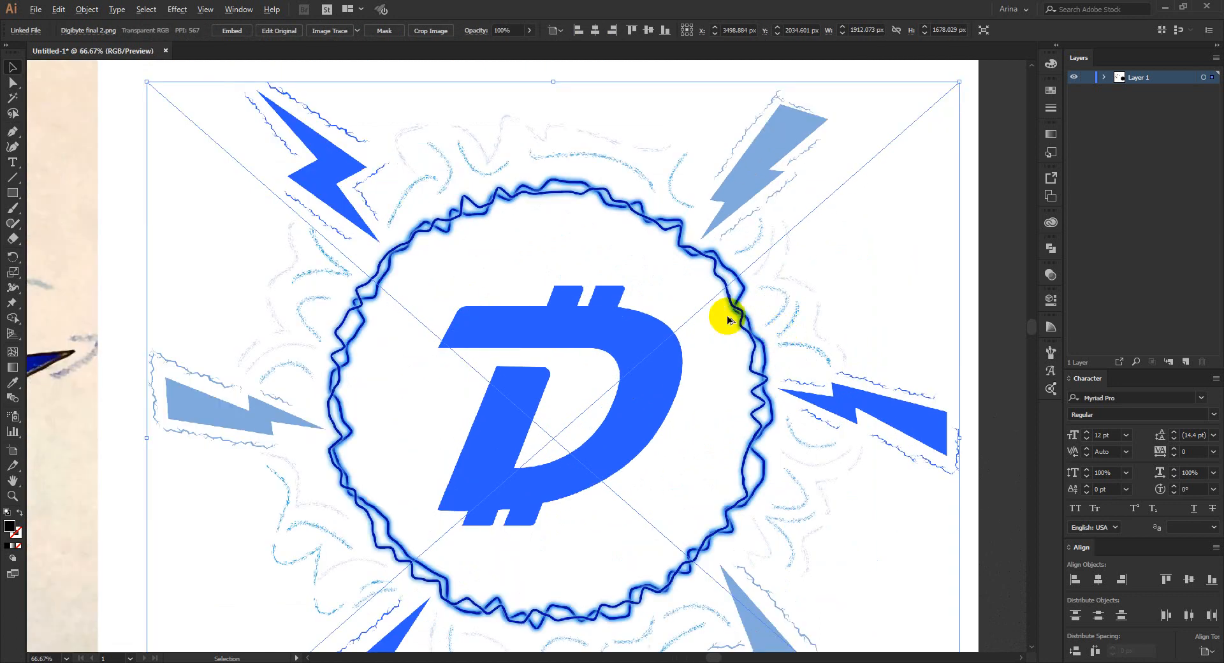
scroll(730, 319, "down", 2)
key("space")
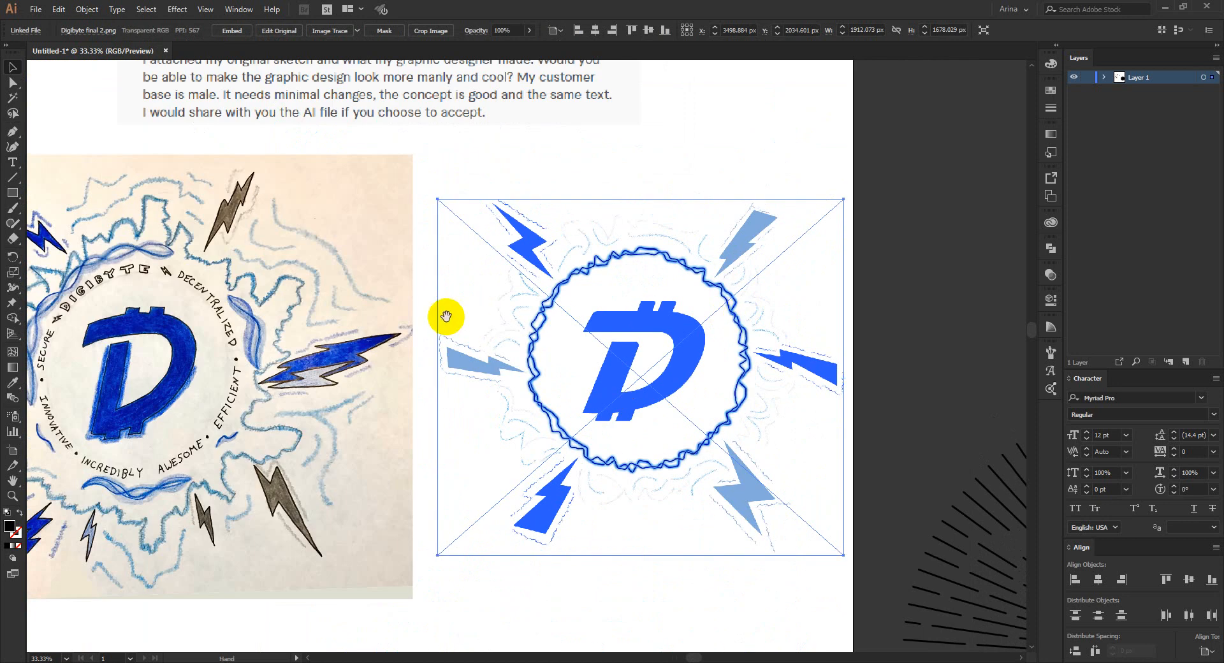
left_click_drag(446, 317, 602, 316)
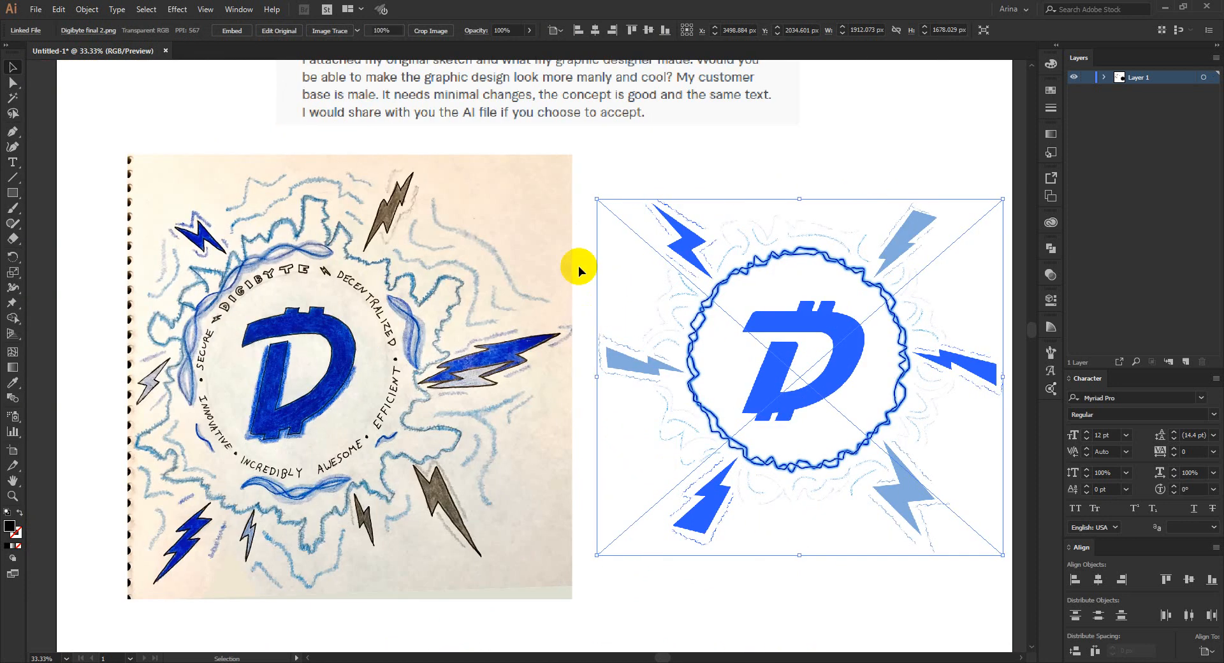
left_click_drag(691, 170, 342, 252)
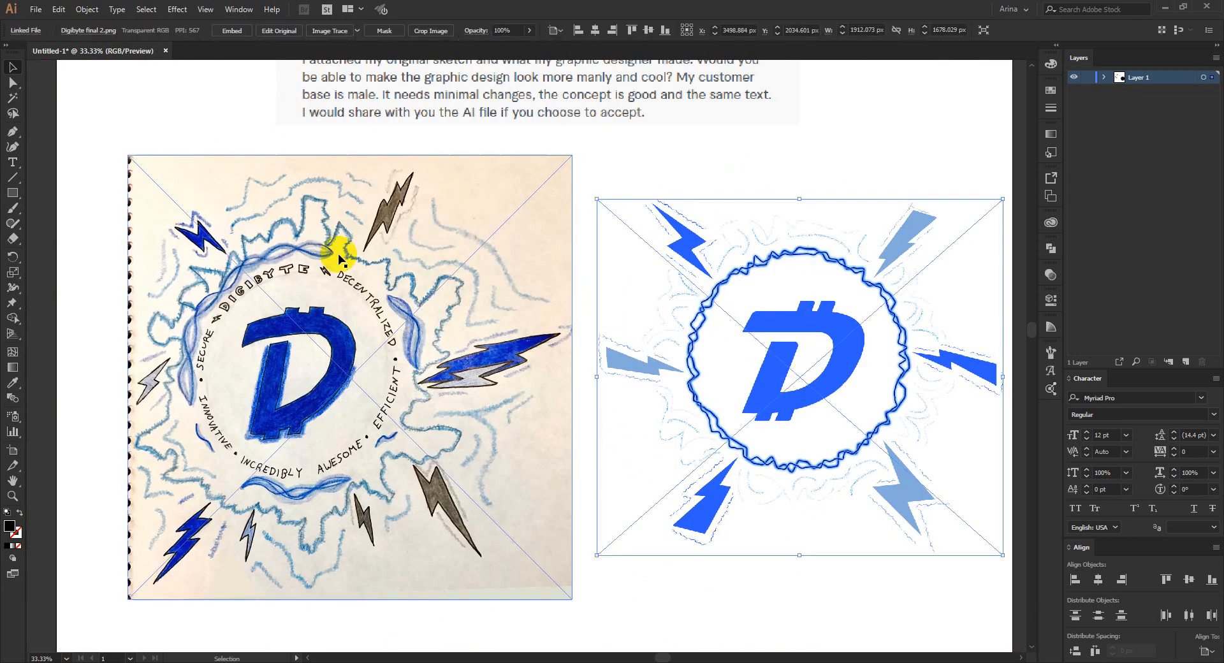
left_click(459, 142)
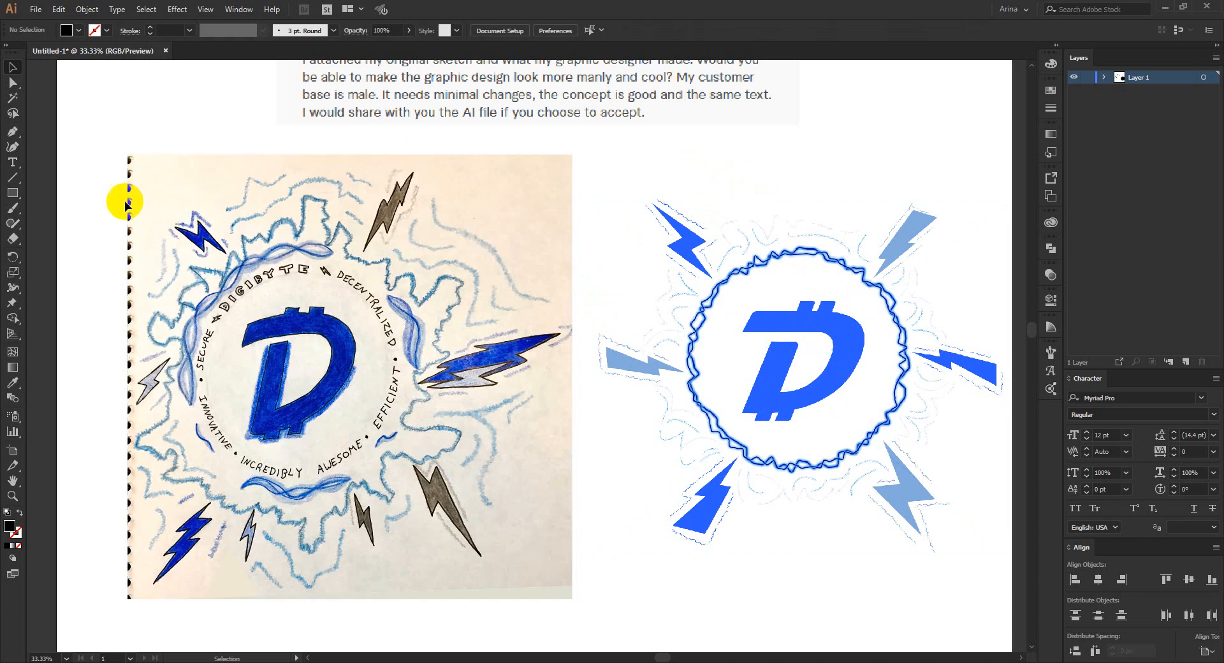
left_click_drag(110, 198, 878, 528)
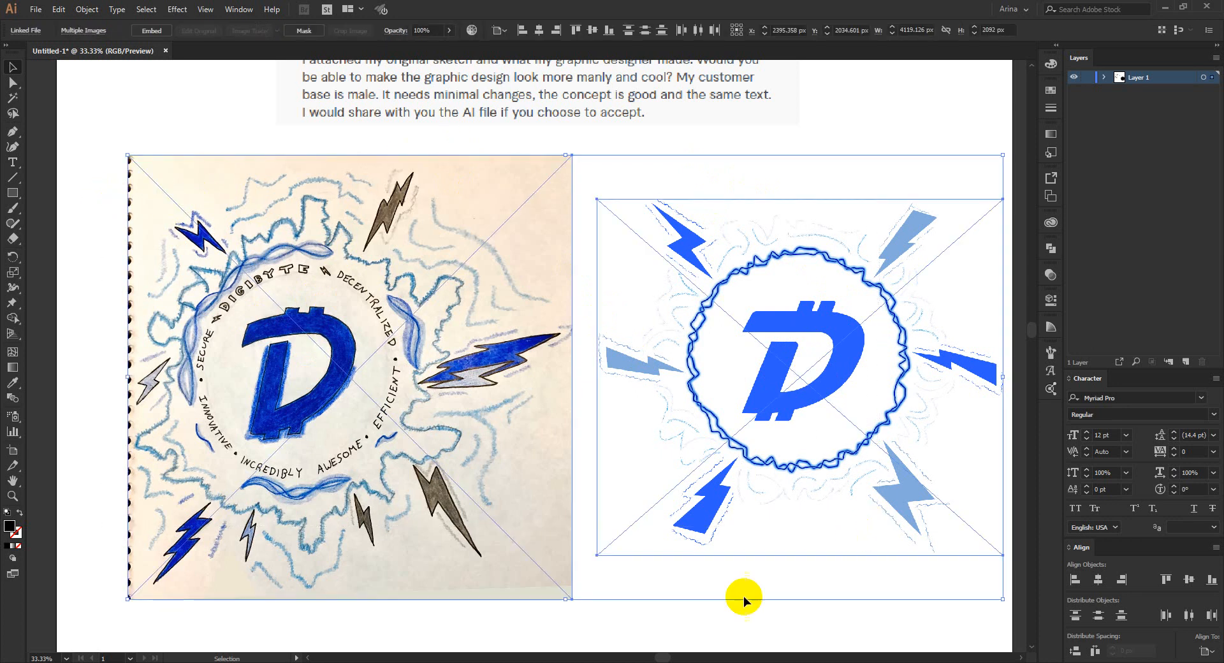
left_click(649, 623)
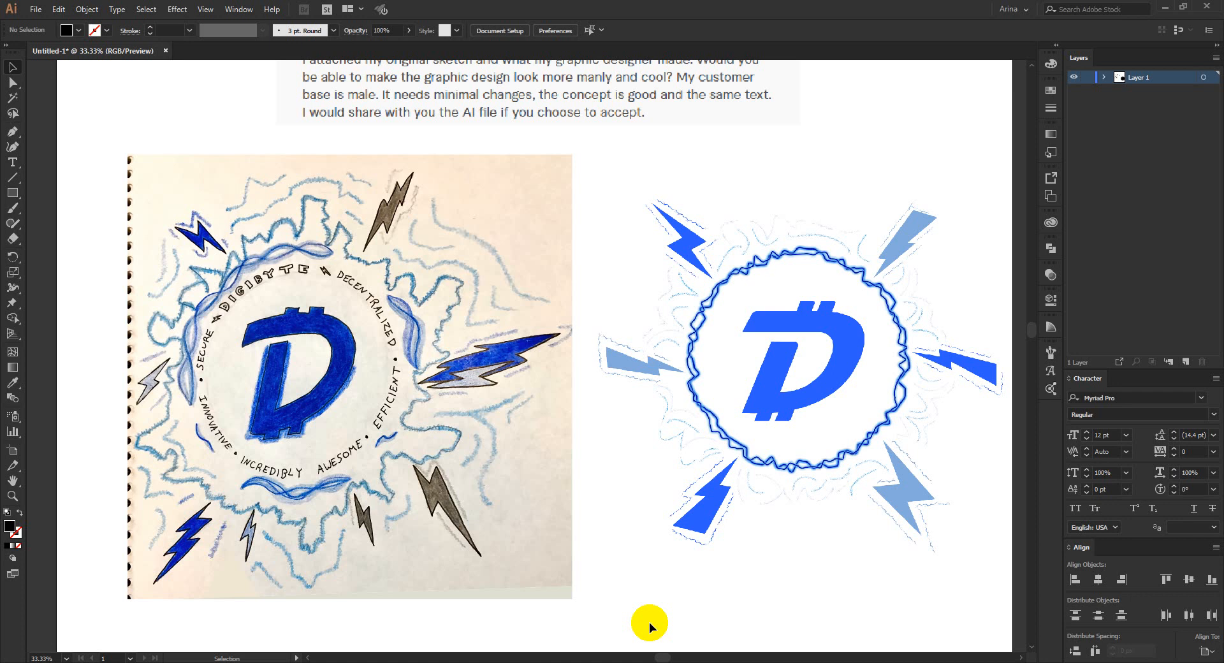
left_click(104, 278)
left_click_drag(604, 161, 901, 567)
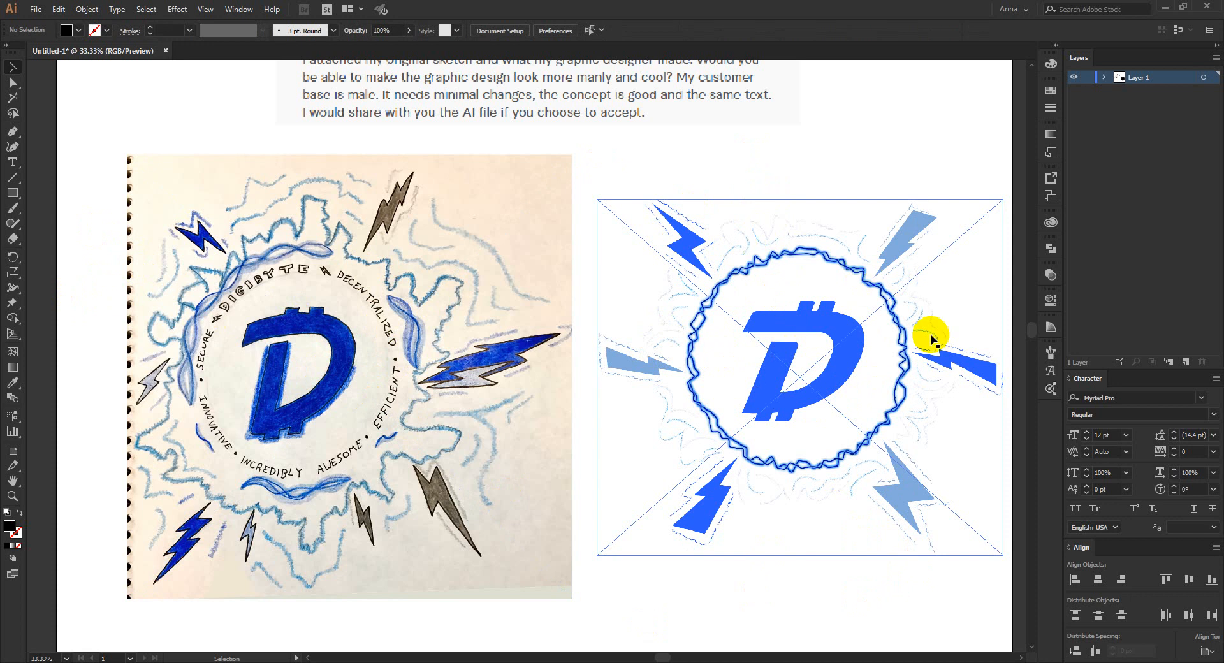
- Examine the electric ring, textured wave strokes and thin lightning lines in the graphic designer's version up close
scroll(931, 341, "up", 5)
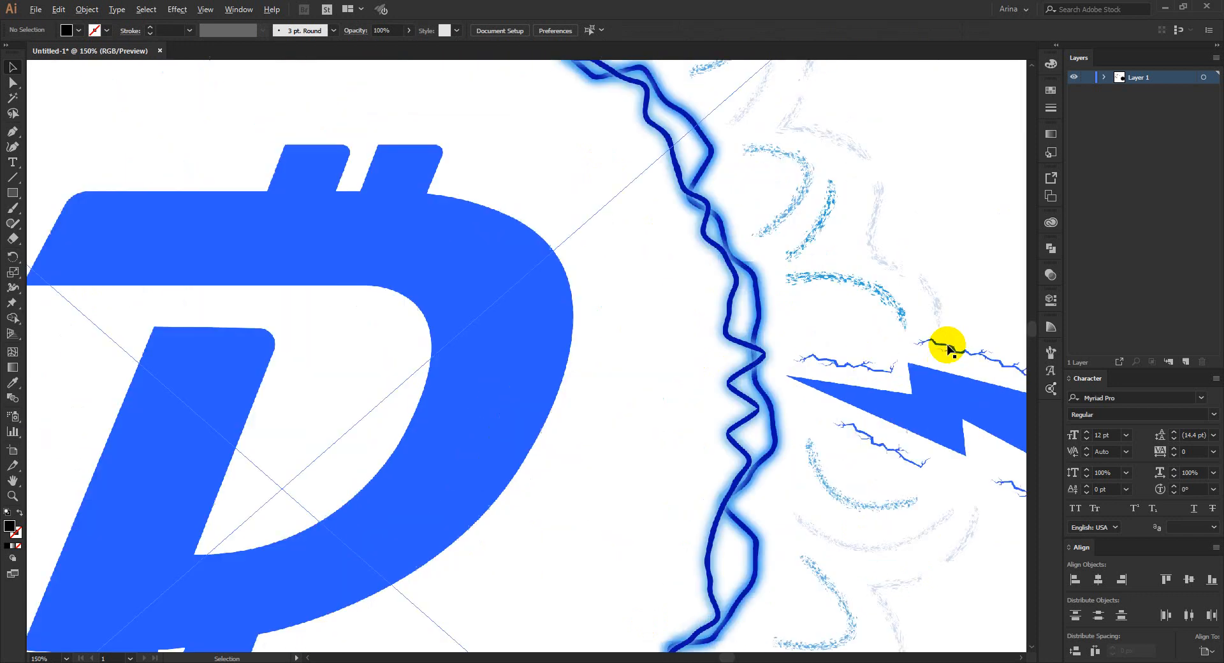
scroll(947, 349, "up", 2)
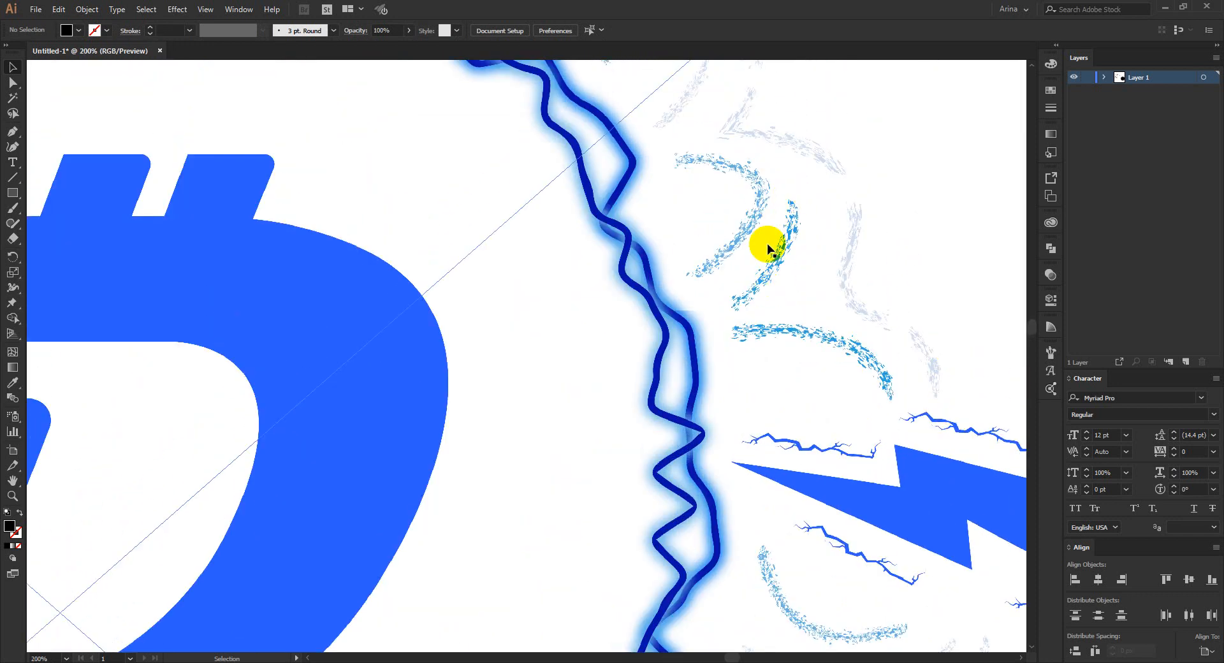
scroll(826, 275, "up", 2)
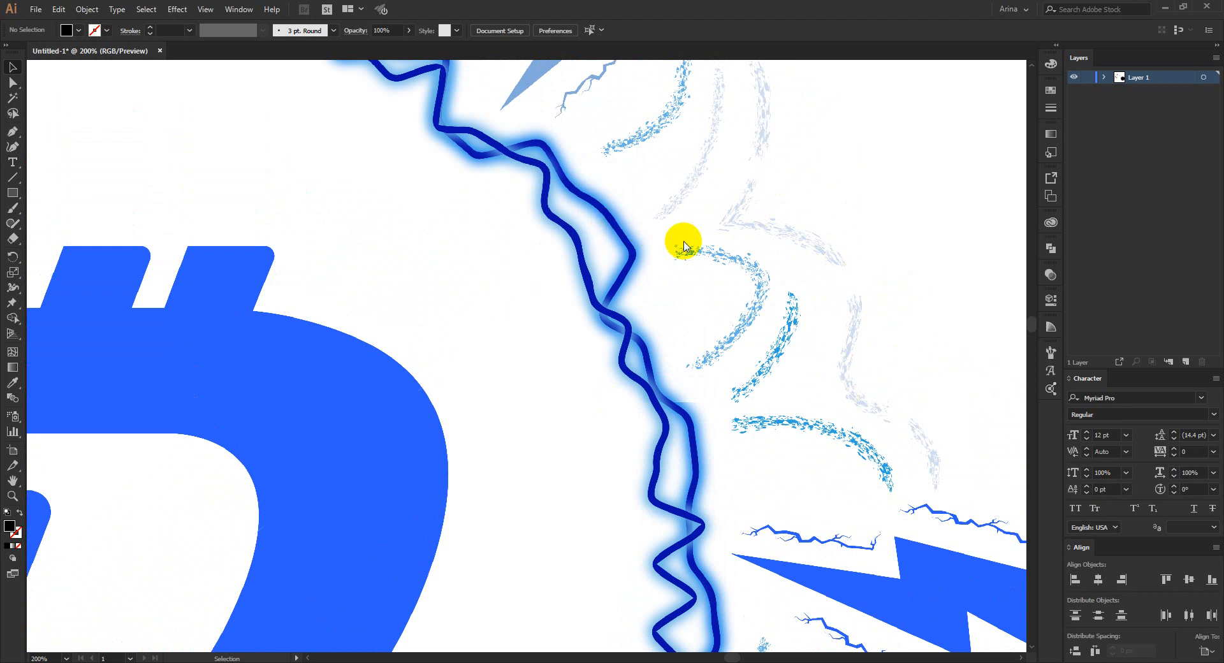
scroll(684, 245, "down", 4)
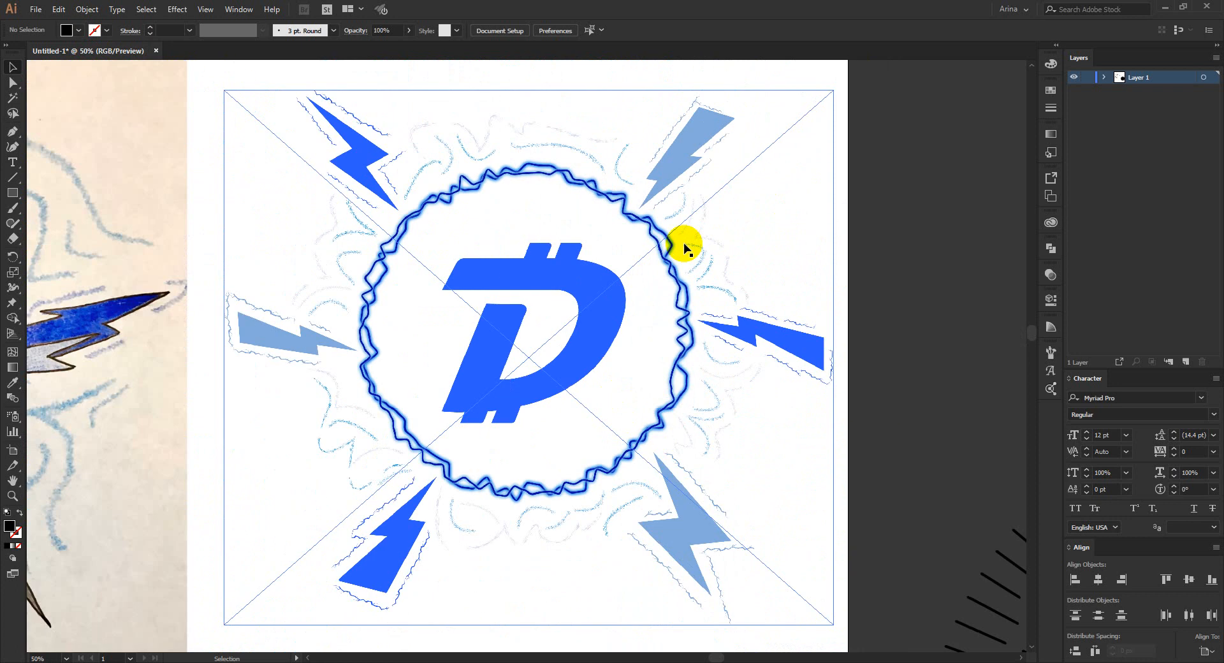
scroll(684, 246, "down", 1)
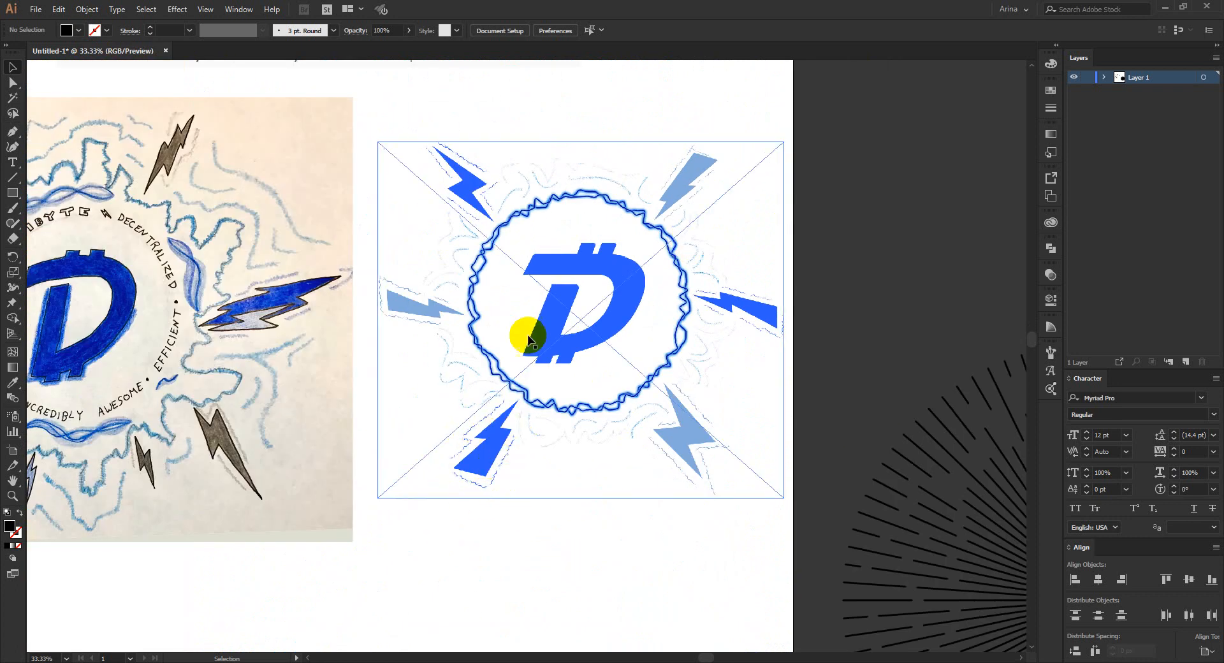
left_click(396, 115)
left_click_drag(374, 101, 773, 518)
left_click(678, 541)
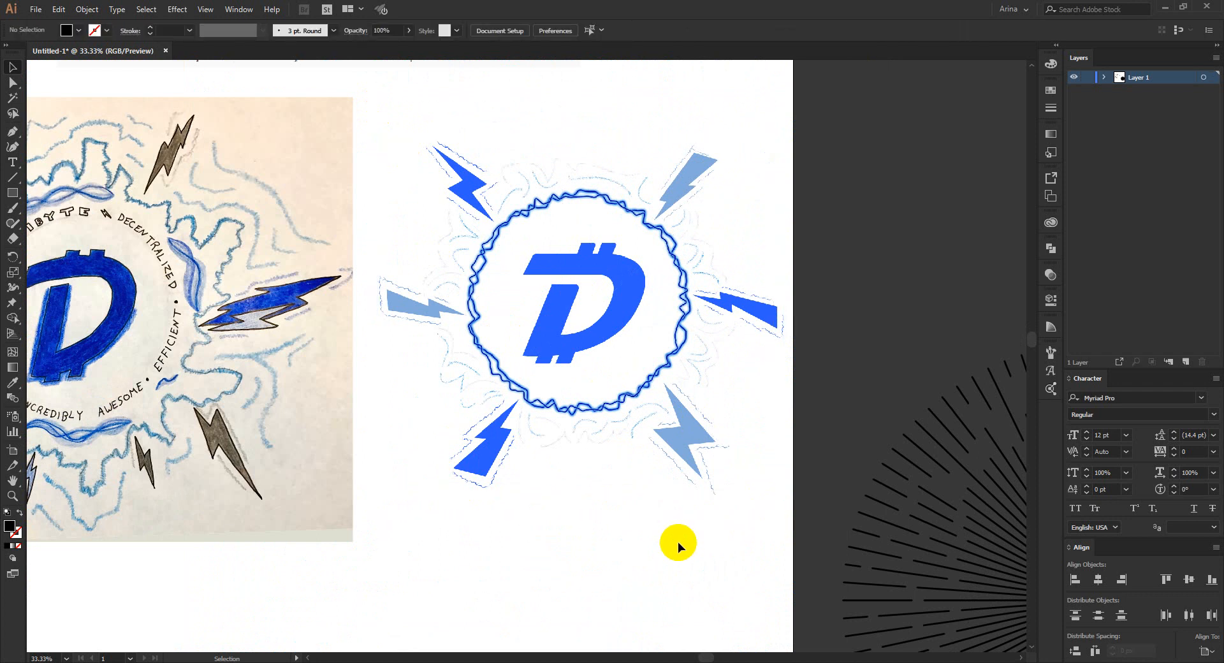
- Move the sketch and the graphic designer's version together towards the dark pasteboard beyond the artboard's upper-right corner
scroll(717, 527, "down", 2)
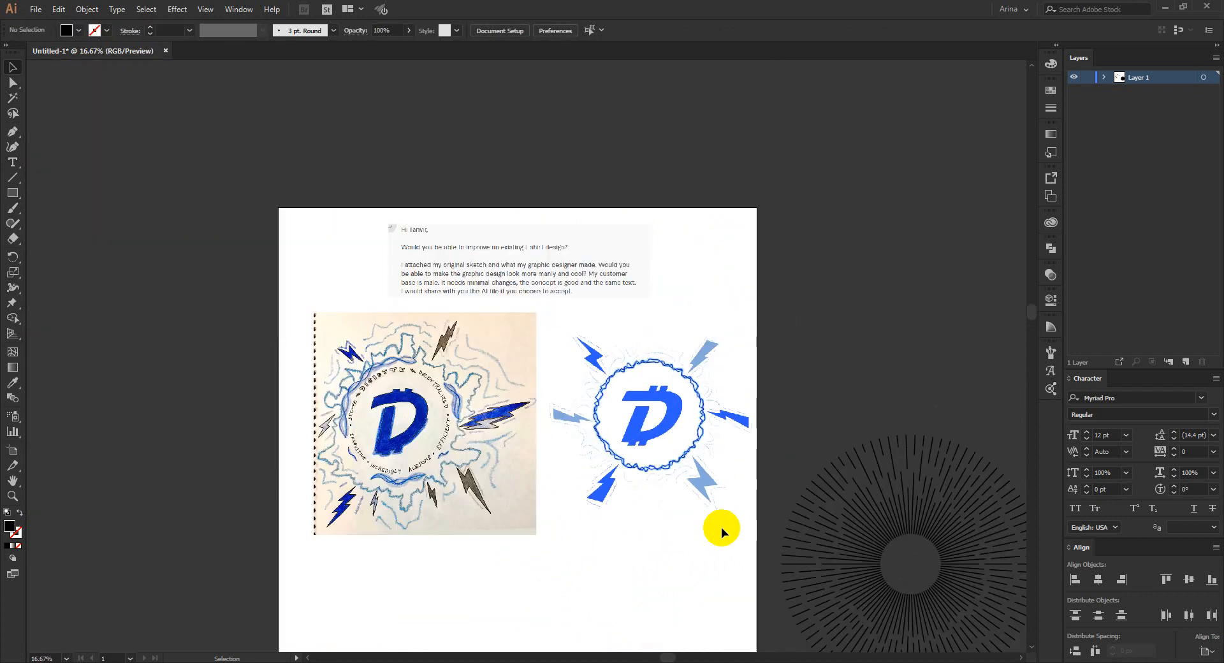
left_click(645, 479)
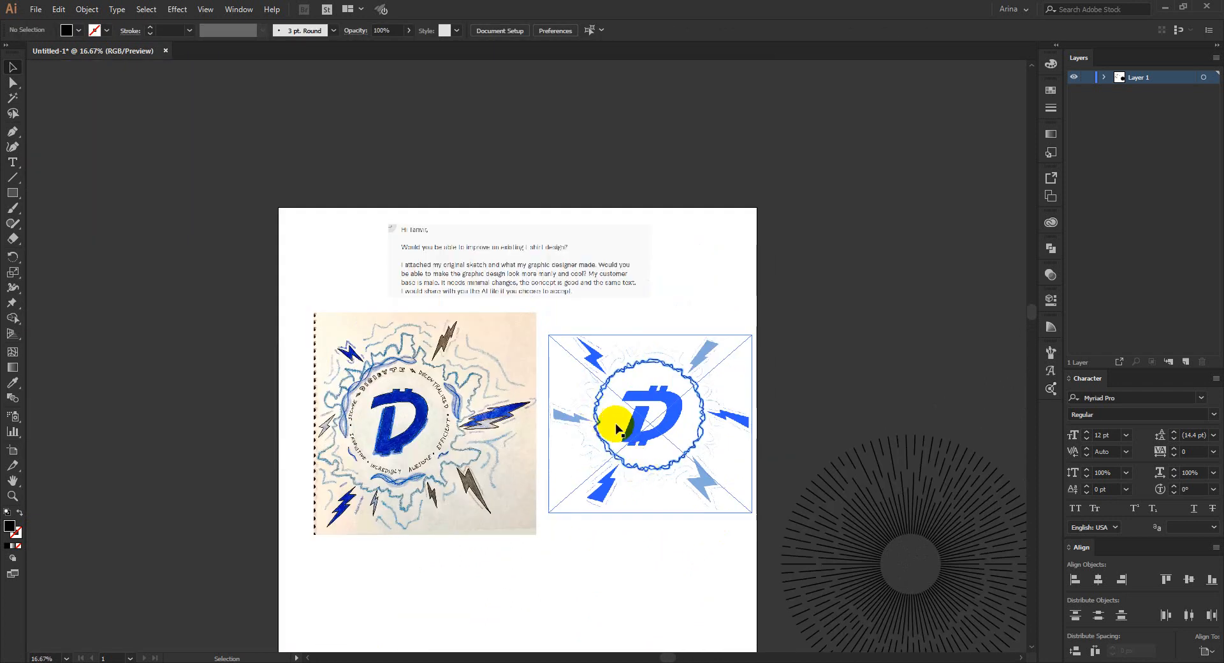
left_click_drag(212, 379, 672, 480)
left_click_drag(599, 431, 926, 179)
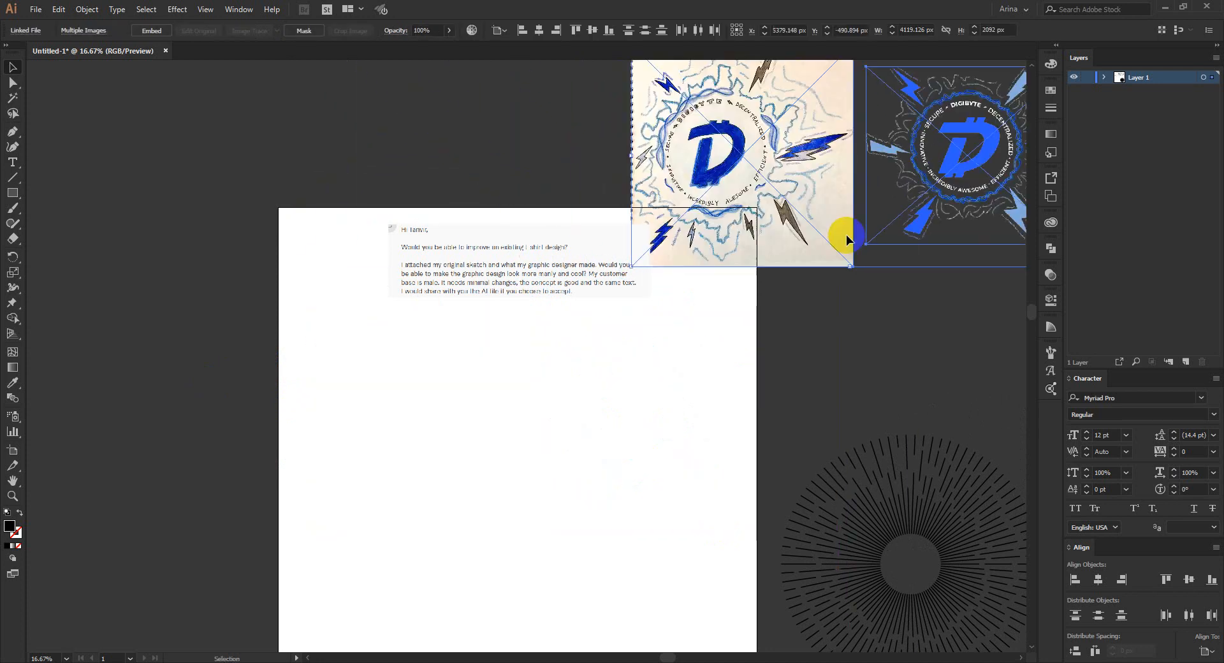
- Move the hand-drawn sketch back onto the artboard, below the client's message
left_click(608, 460)
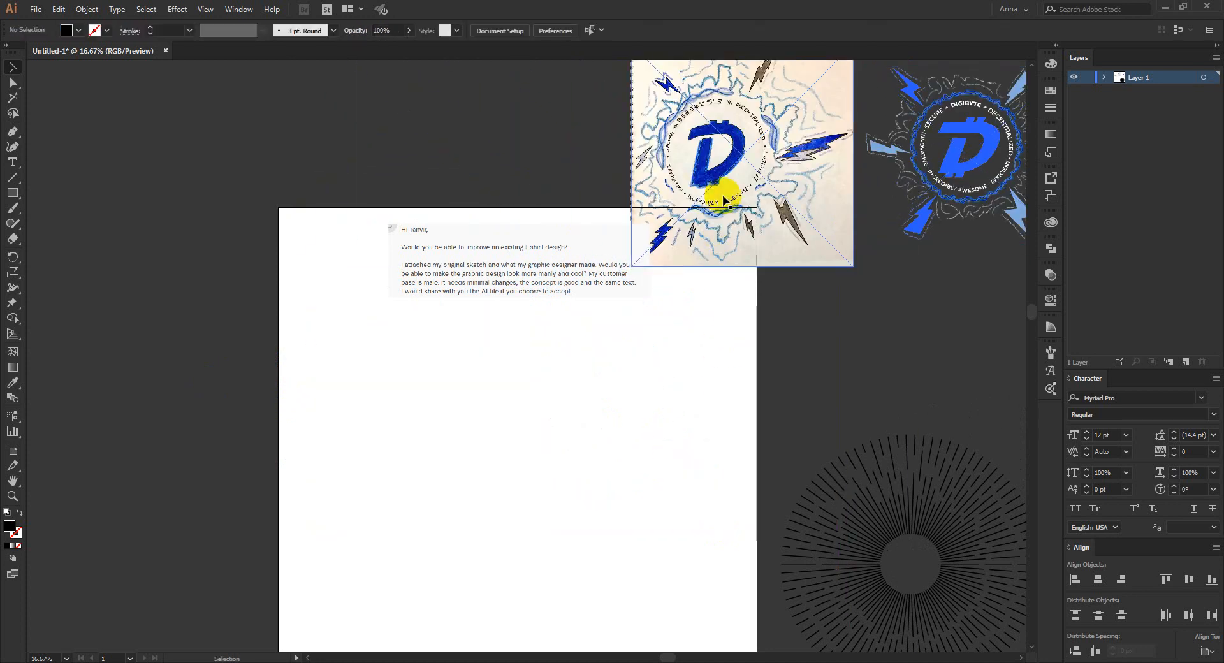
left_click_drag(722, 197, 438, 507)
left_click(315, 405)
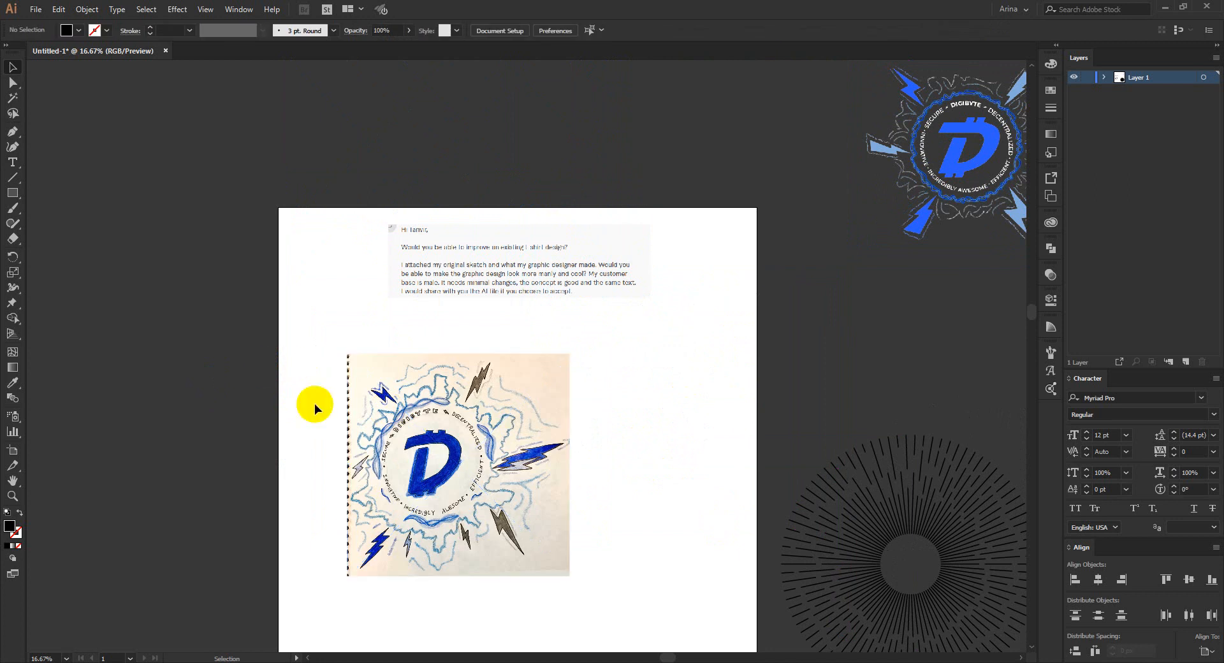
- Reposition the graphic designer's version on the dark pasteboard, closer to the artboard's upper-right corner
left_click_drag(306, 340, 617, 599)
left_click_drag(950, 137, 879, 194)
left_click(656, 452)
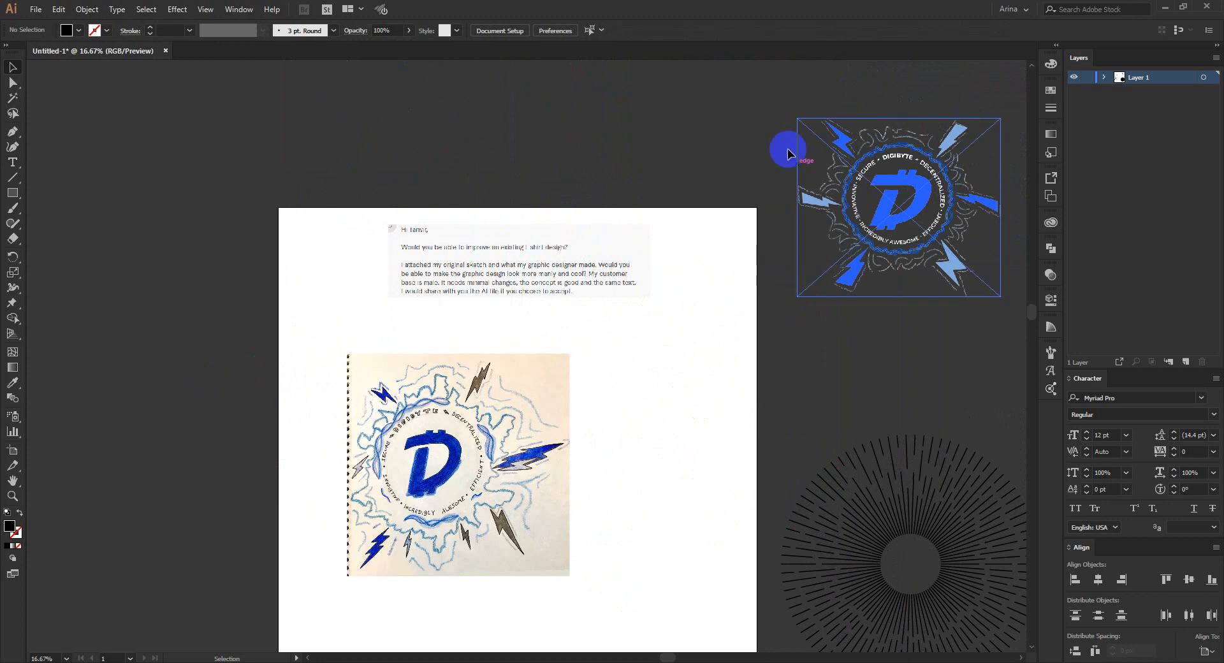
left_click_drag(756, 94, 927, 287)
left_click(740, 366)
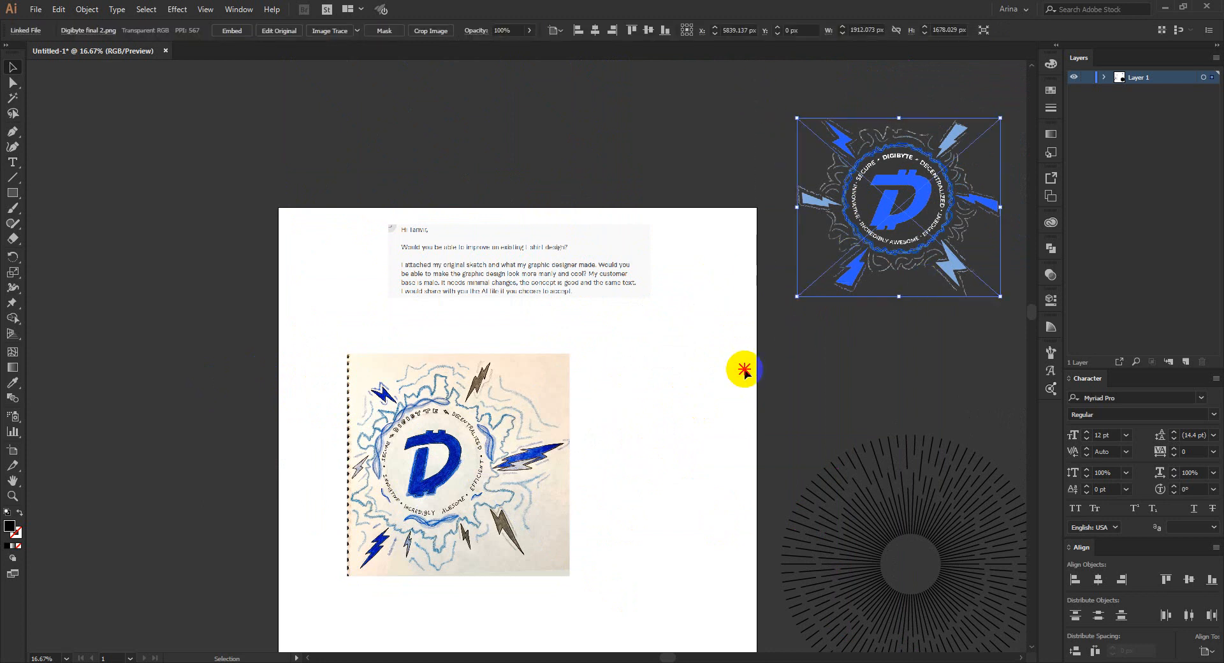
left_click(896, 203)
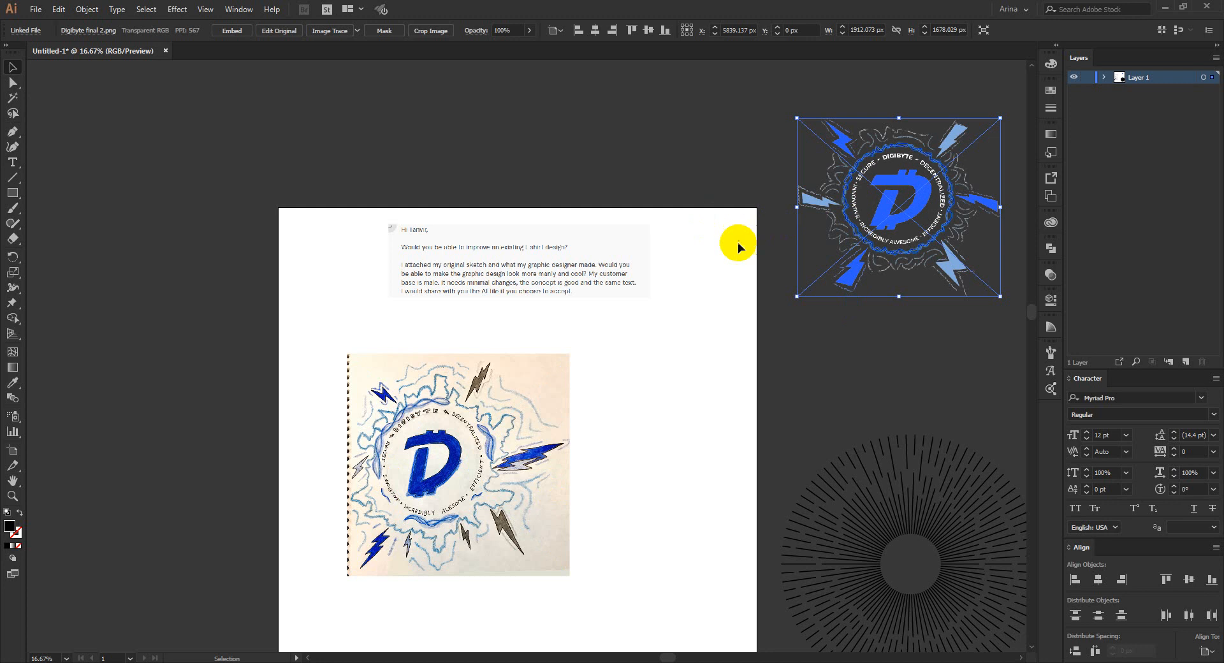
left_click_drag(770, 98, 832, 172)
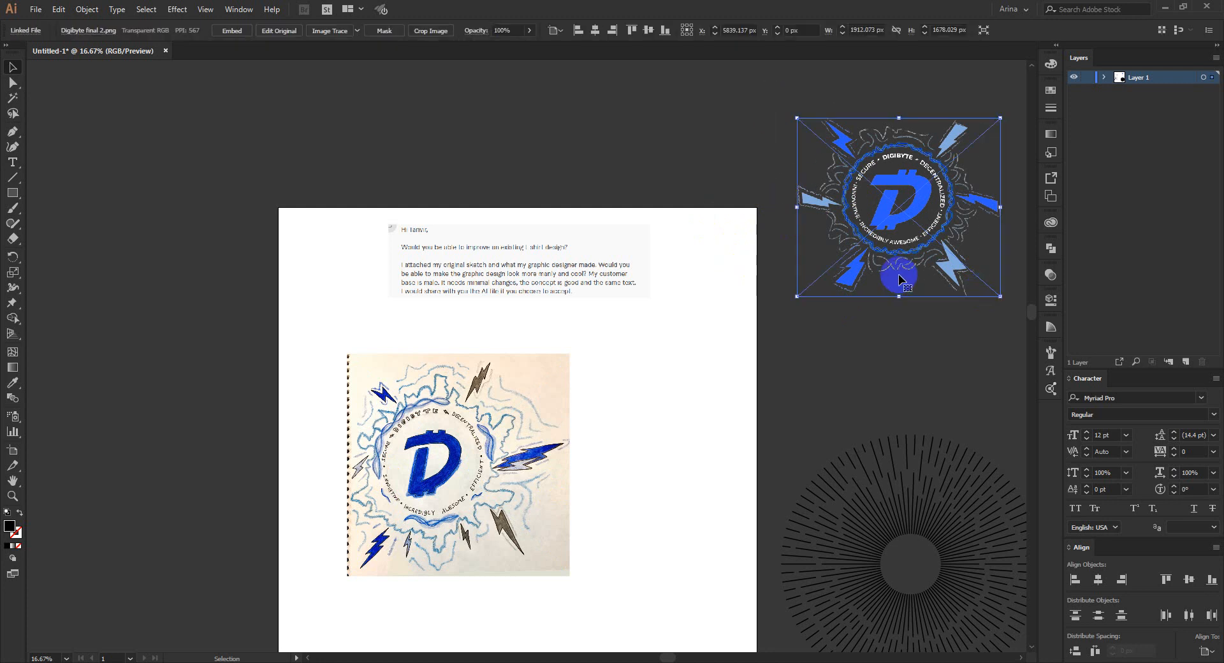
left_click(744, 270)
- Reposition the hand-drawn sketch near the middle of the artboard, below the client's message
mouse_move(461, 519)
left_mouse_down()
mouse_move(382, 500)
mouse_move(164, 388)
mouse_move(240, 450)
left_mouse_up()
left_click(422, 464)
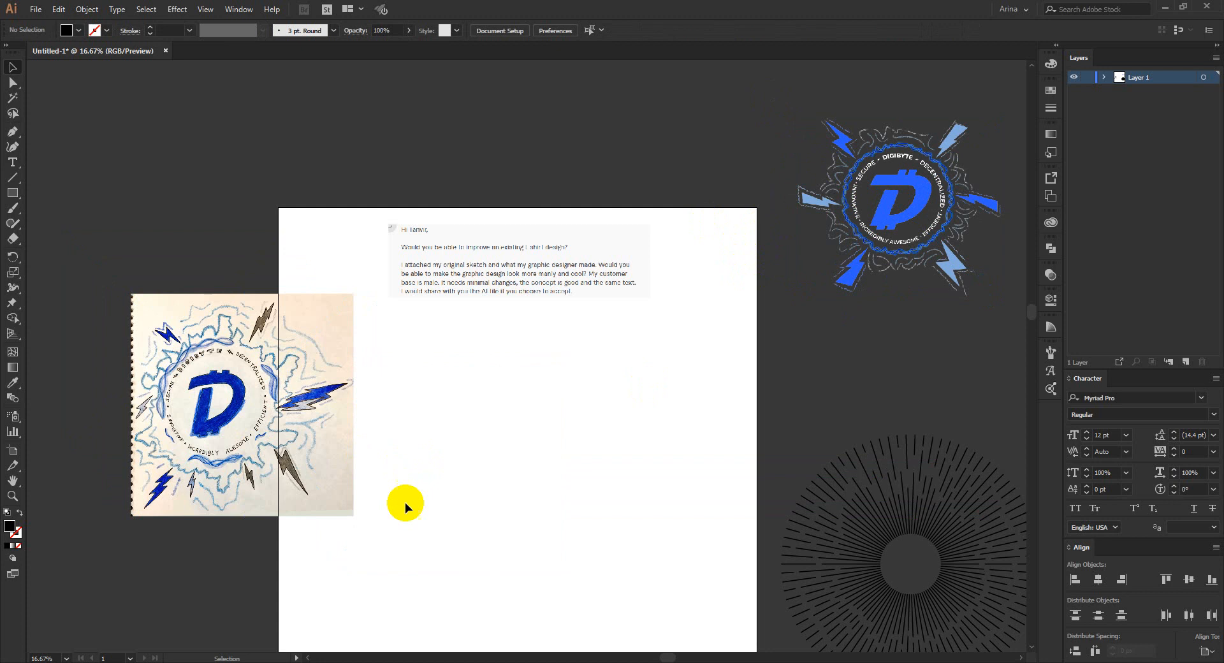
scroll(429, 526, "up", 1)
left_click_drag(186, 418, 267, 423)
left_click_drag(337, 405, 633, 459)
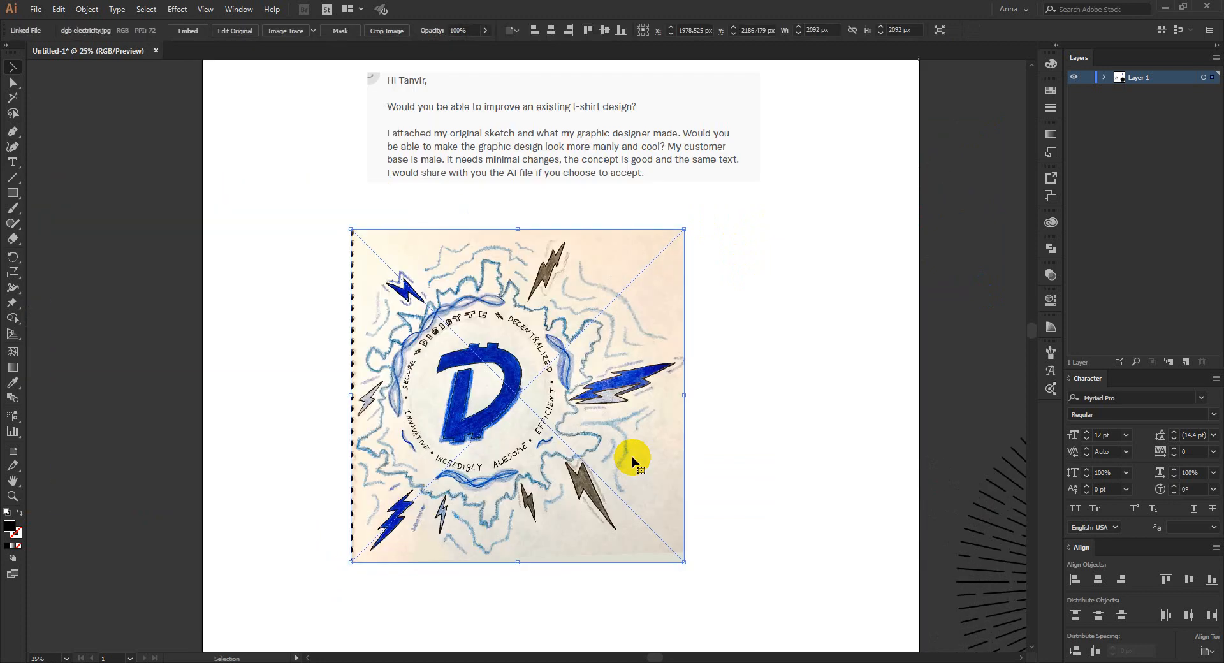
scroll(497, 500, "up", 1)
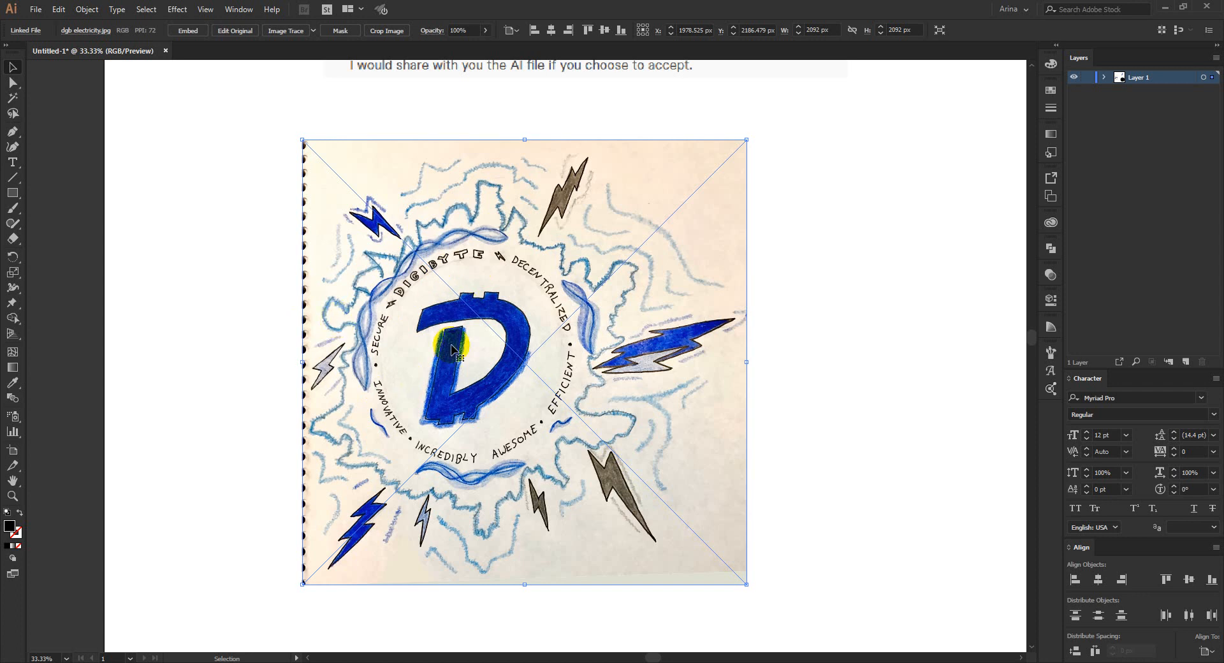
left_click(214, 335)
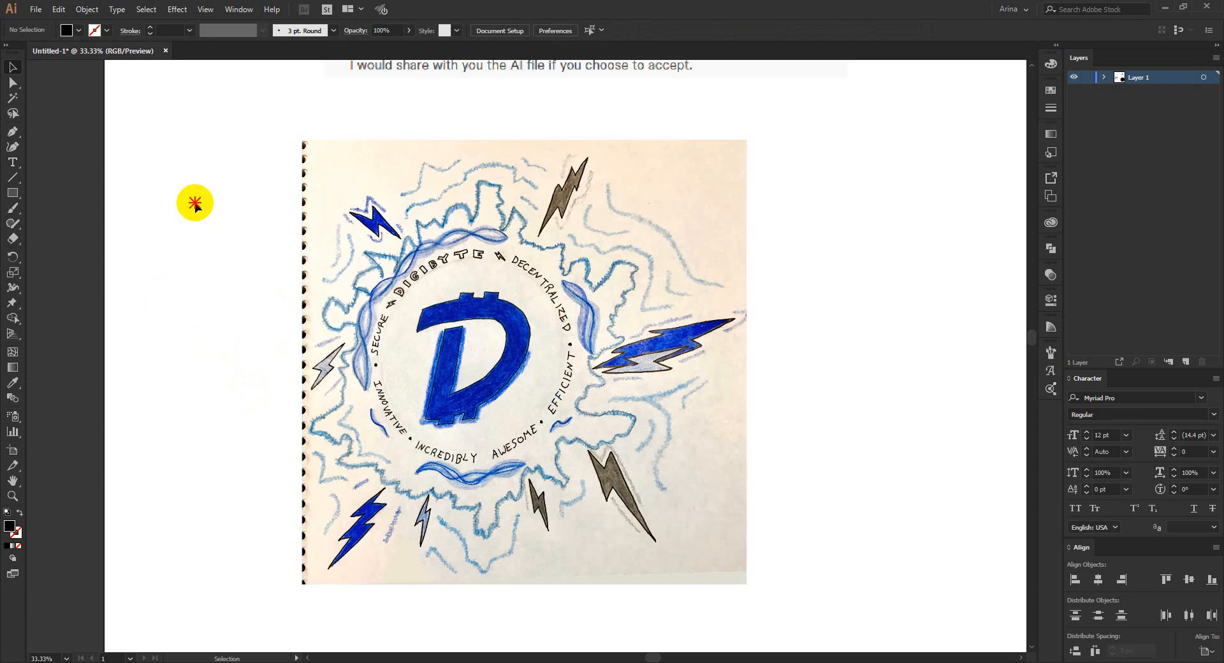
left_click_drag(195, 203, 706, 568)
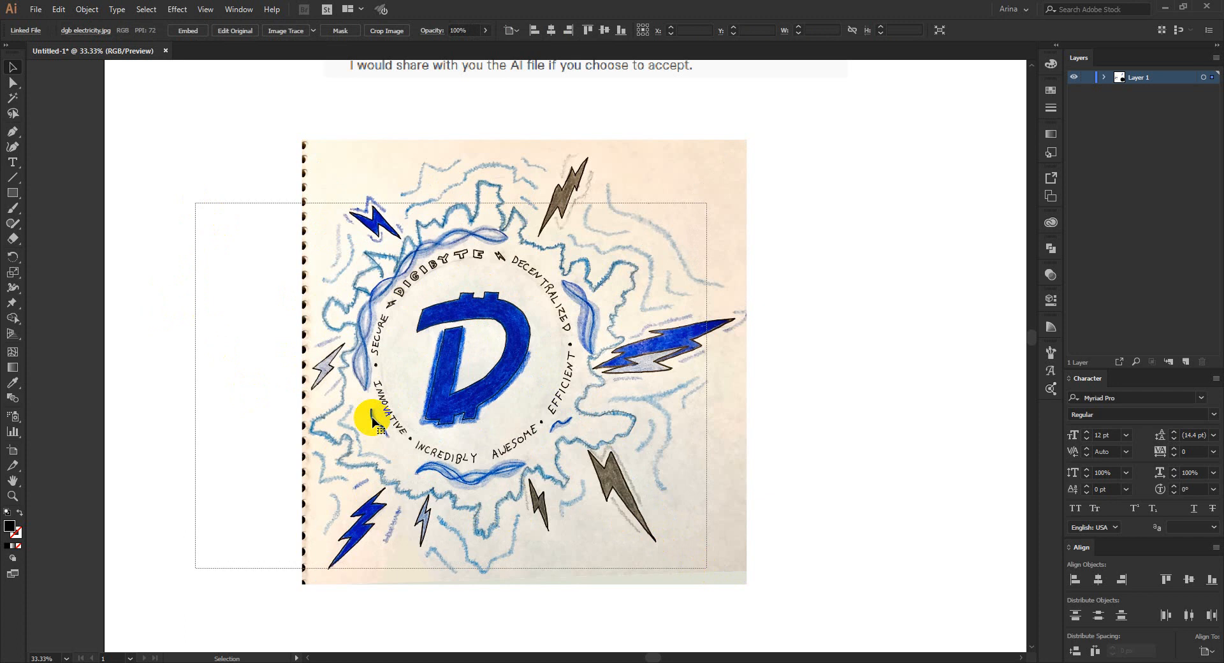
left_click(240, 342)
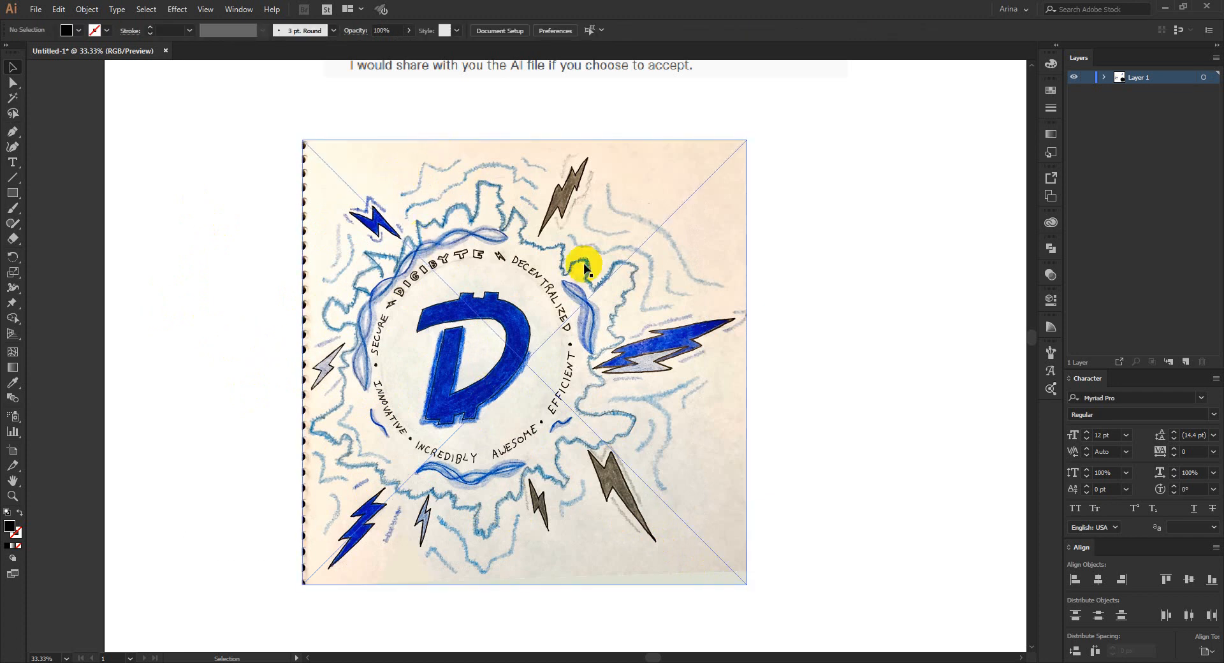
left_click(228, 360)
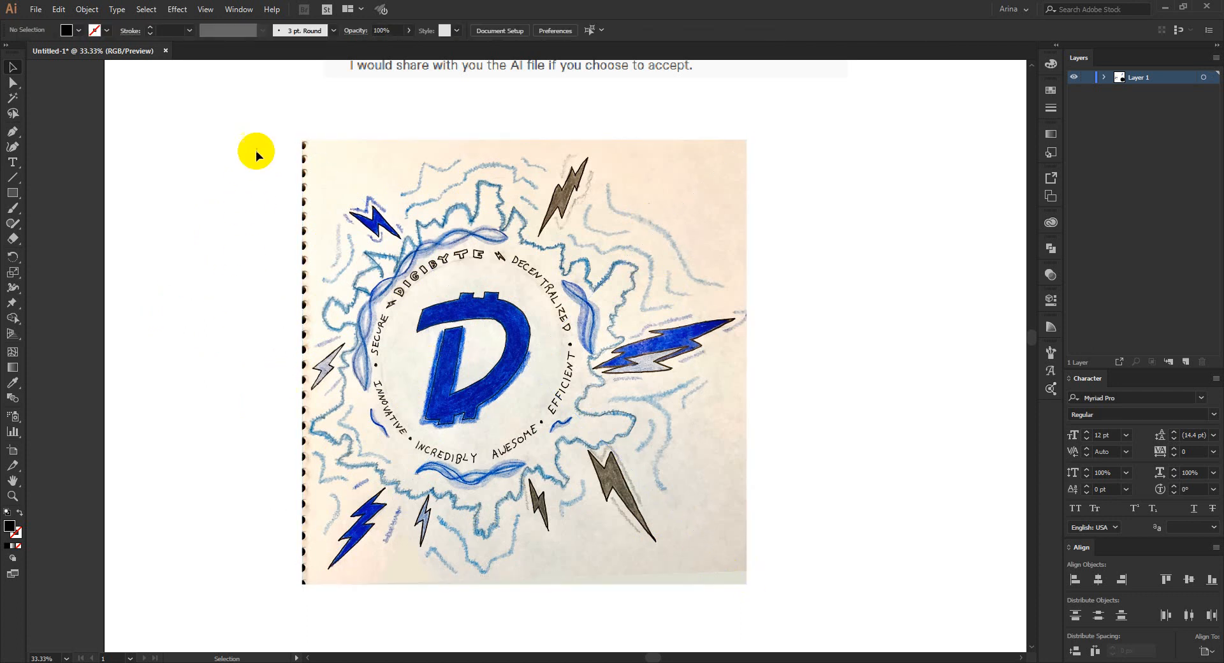
left_click_drag(296, 141, 743, 575)
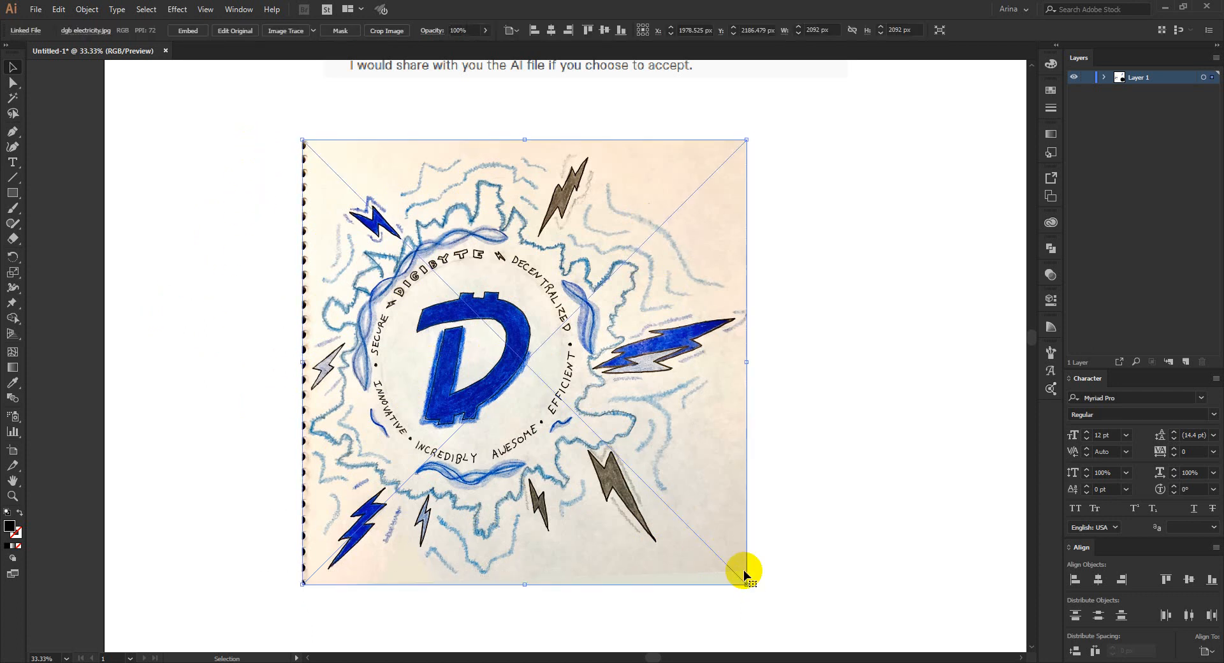
- Move the hand-drawn sketch a little lower and further right on the artboard, below the client's message
left_click(234, 420)
left_click_drag(256, 131, 721, 611)
left_click(687, 603)
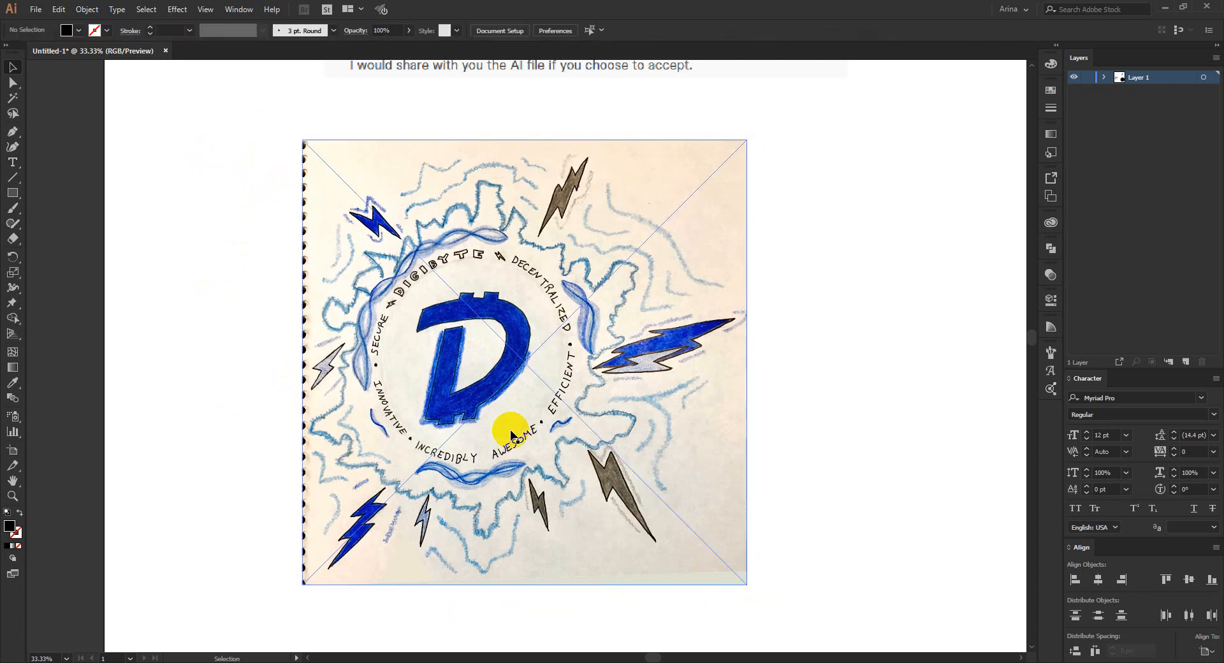
scroll(481, 413, "down", 3)
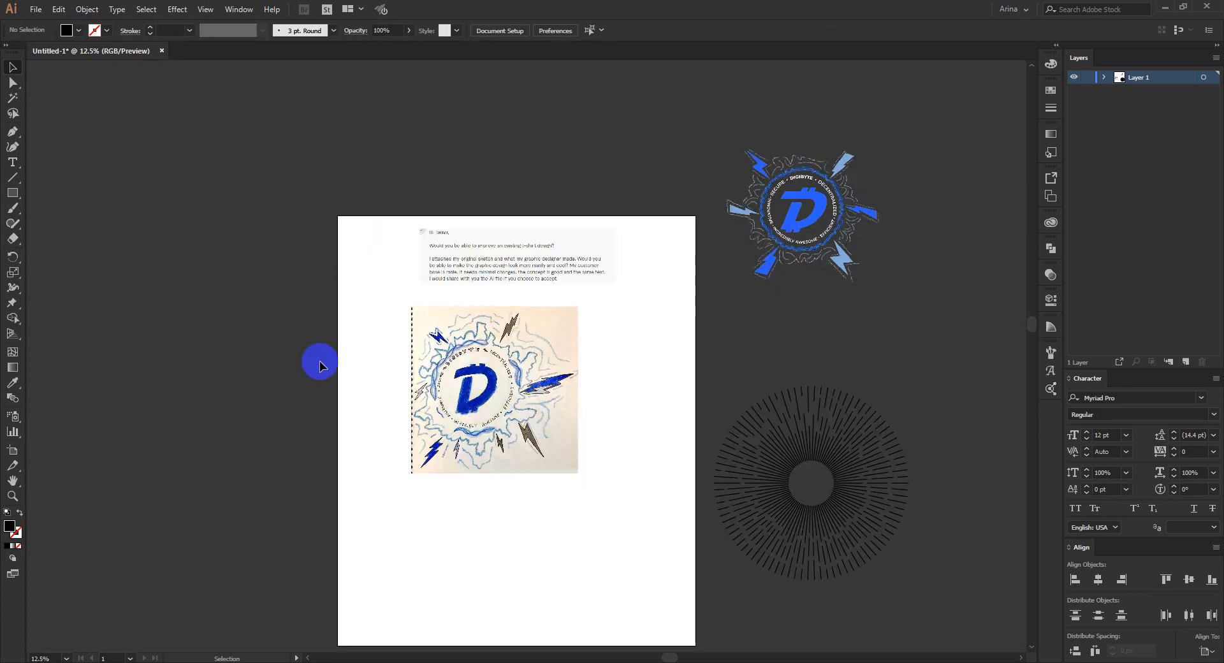
left_click_drag(492, 401, 505, 423)
scroll(454, 413, "up", 3)
scroll(537, 444, "up", 1)
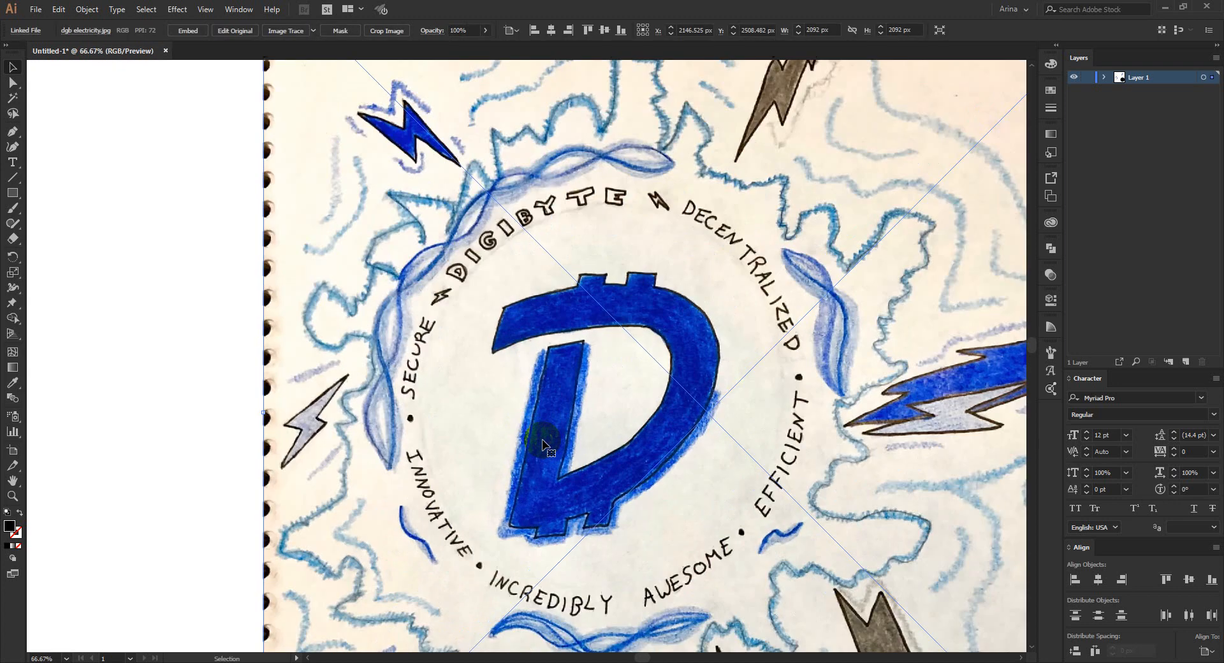
scroll(706, 425, "up", 1)
scroll(520, 273, "down", 2)
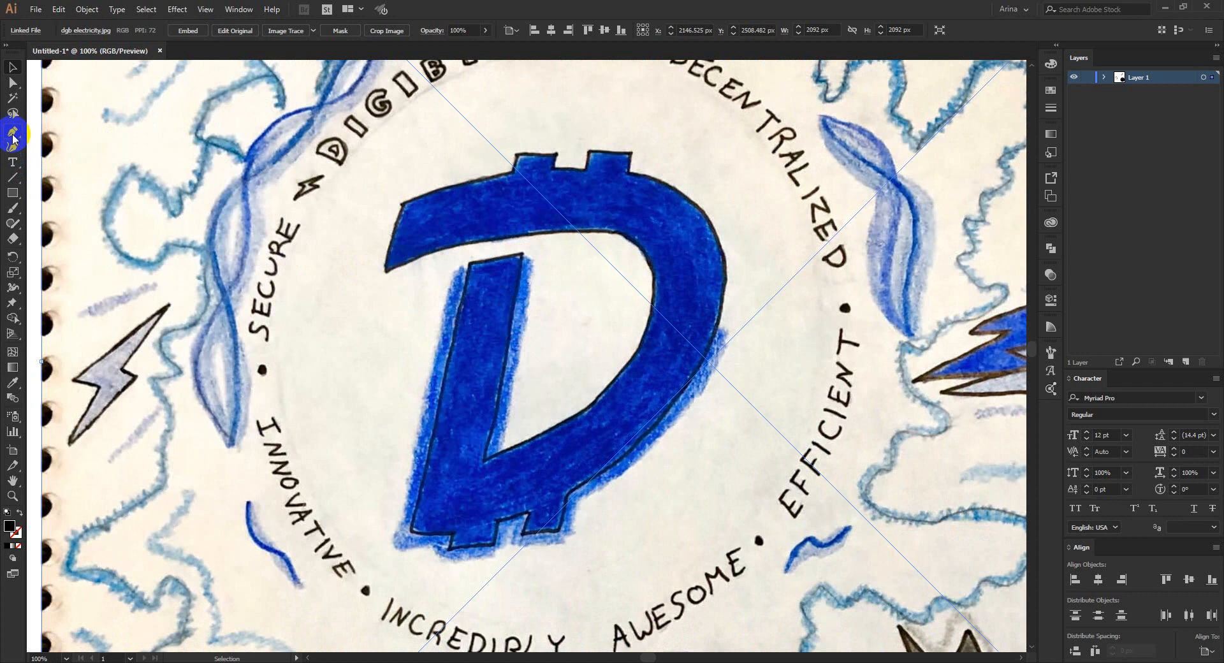
left_click(387, 271)
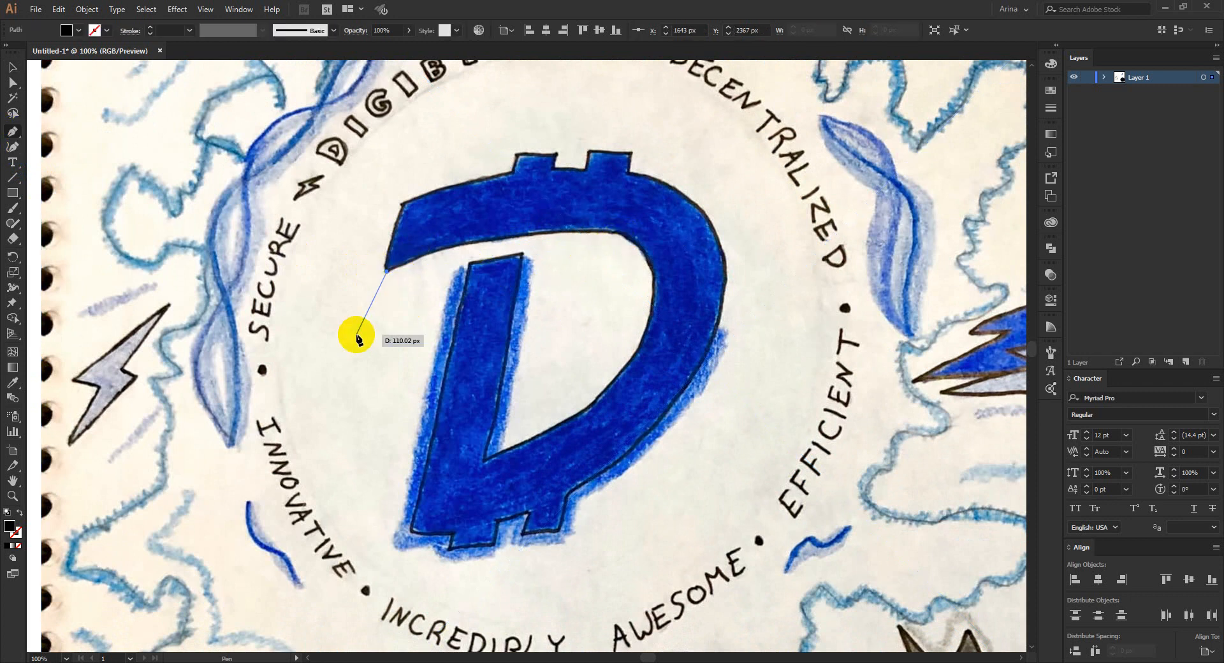
key("ctrl+z")
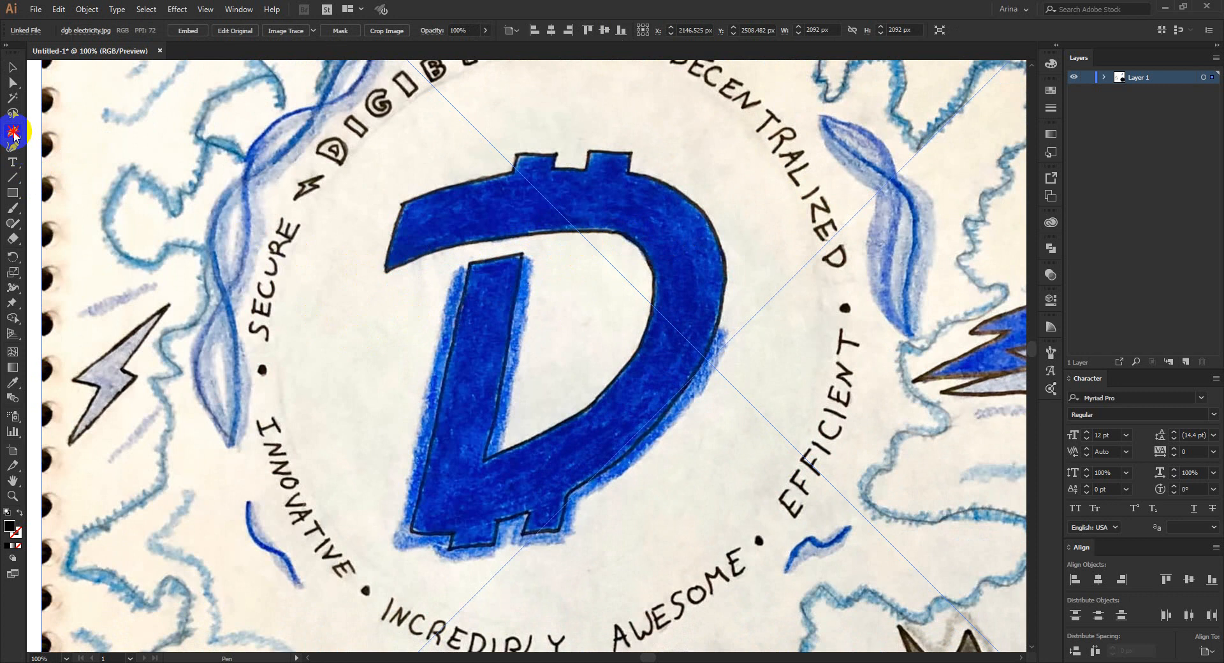
left_click(13, 67)
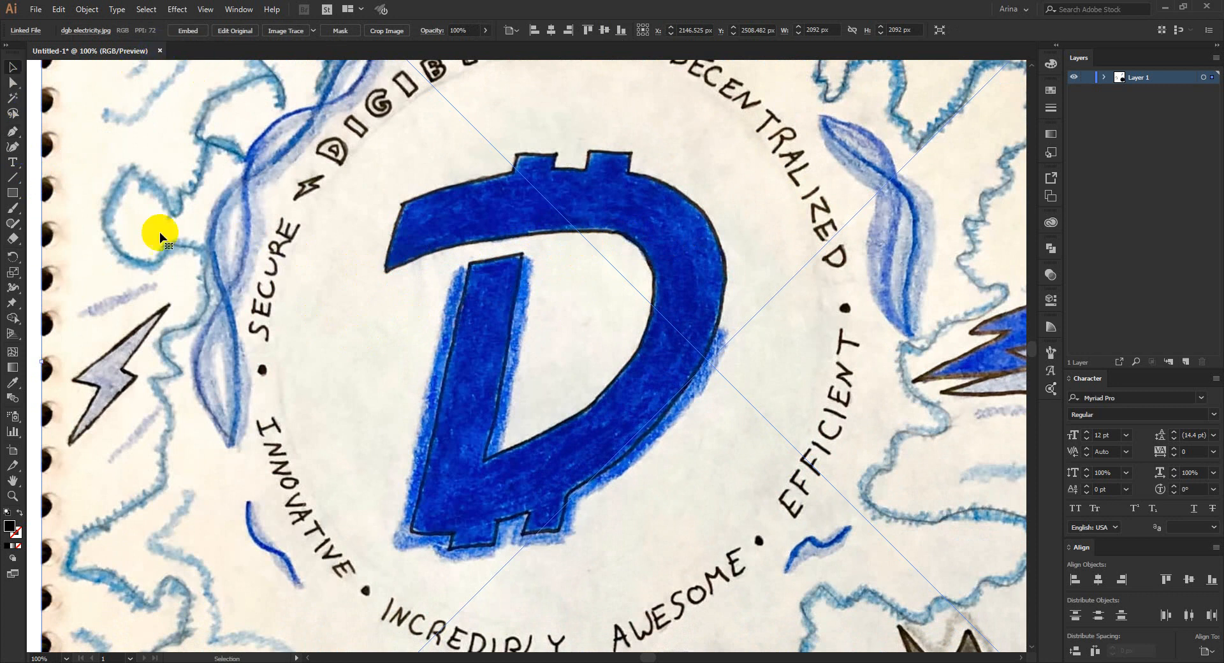
left_click(4, 167)
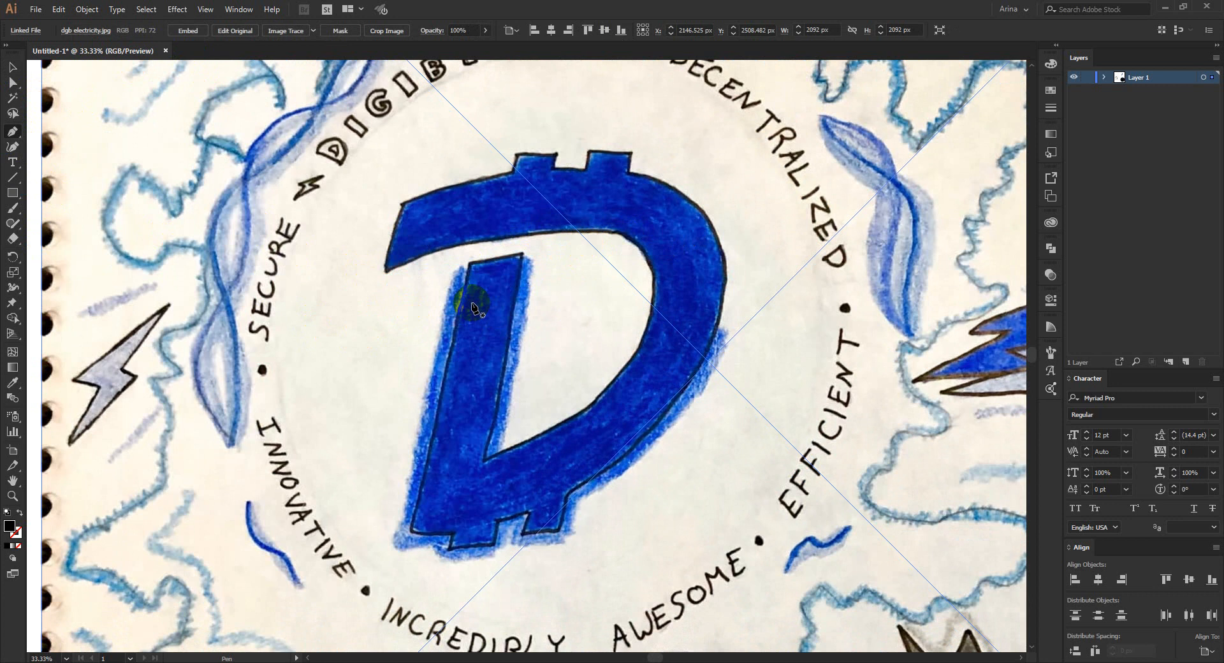
key("v")
key("ctrl+0")
left_click(396, 321)
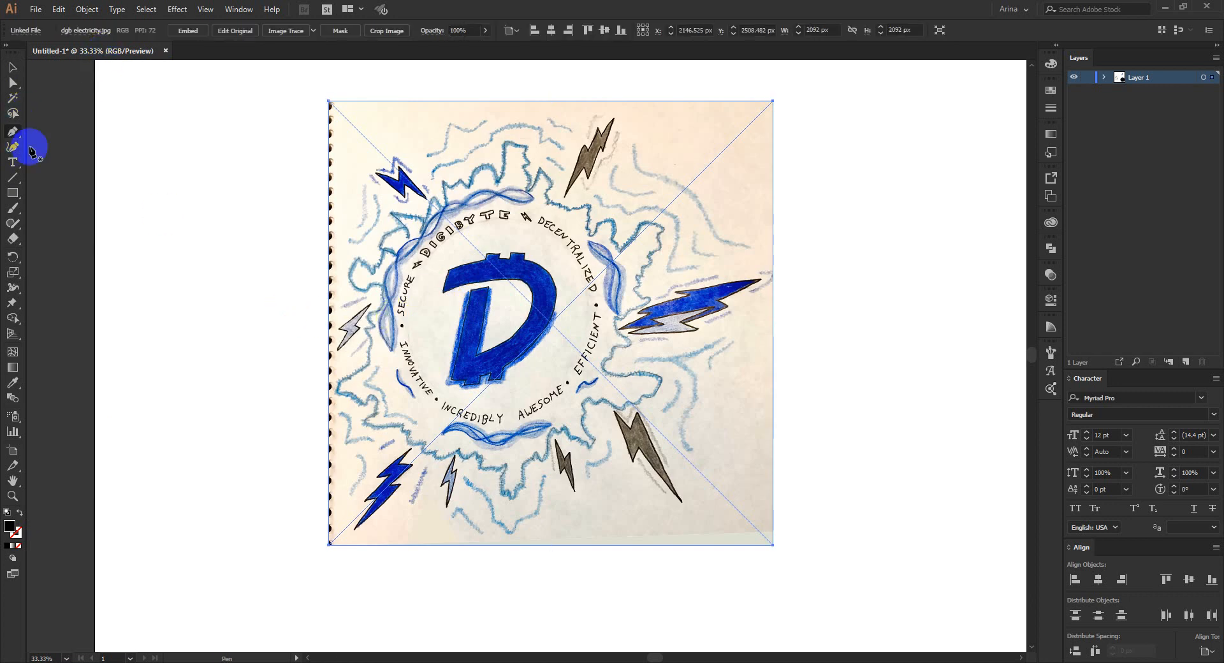
- Start a Pen path at the D's upper-left tip, curve it along the inner upper edge, and switch to an unfilled black outline
scroll(476, 280, "up", 3)
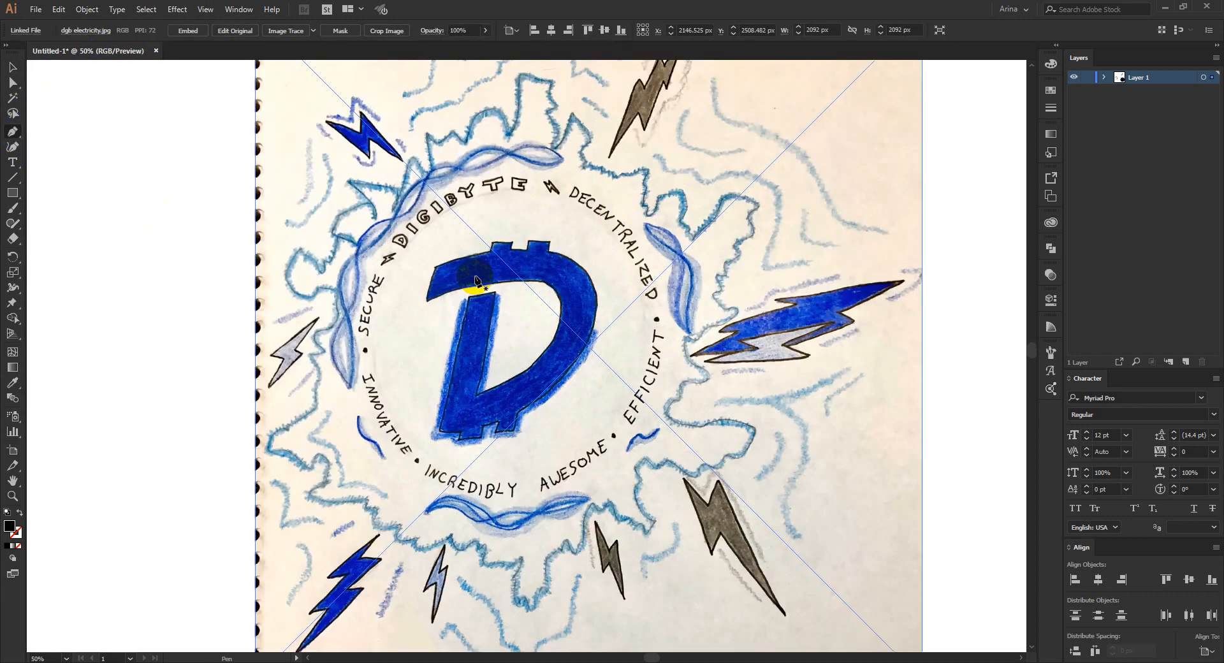
scroll(585, 285, "up", 2)
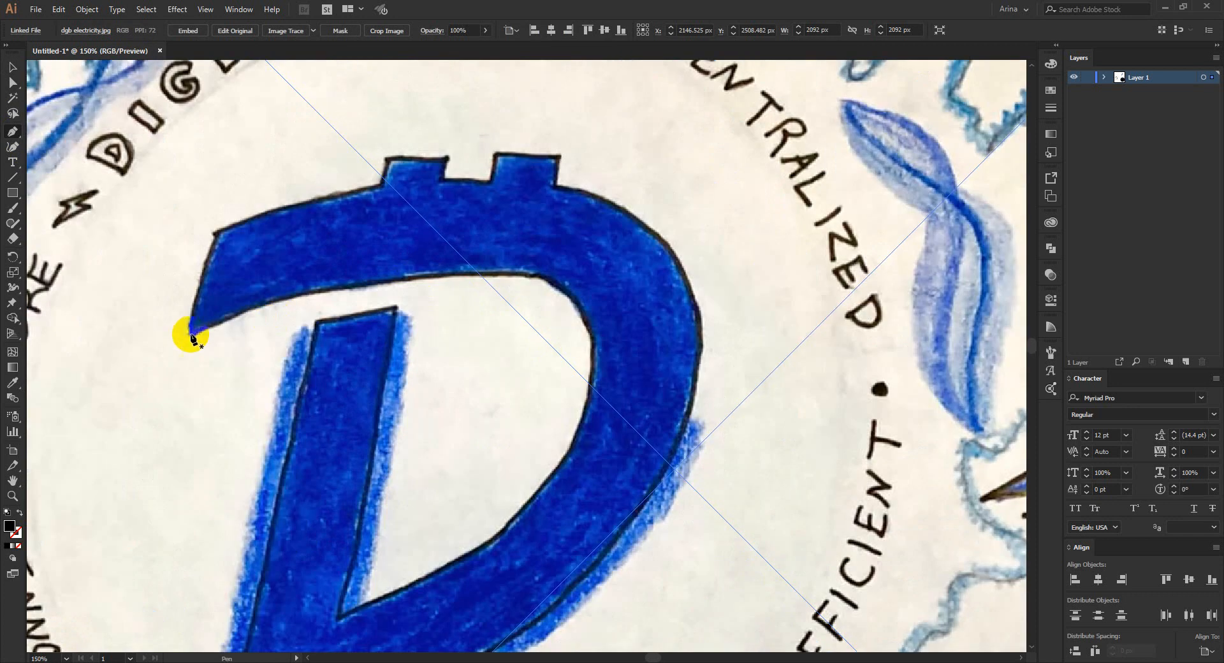
left_click(190, 335)
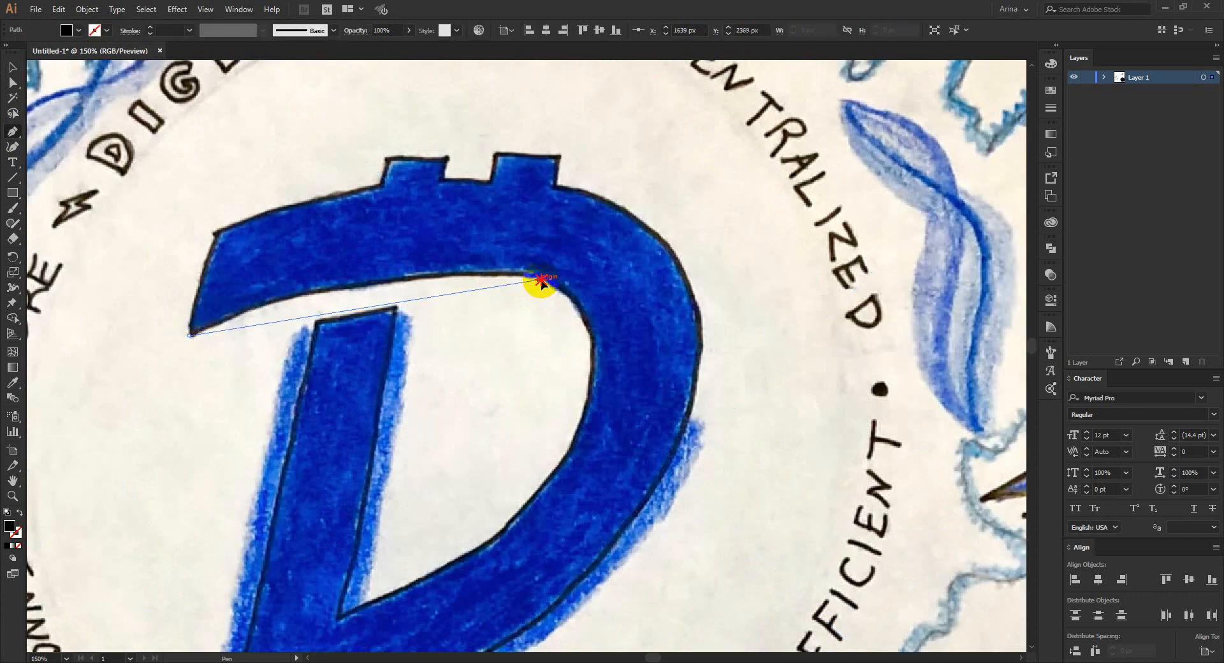
left_click_drag(539, 279, 707, 323)
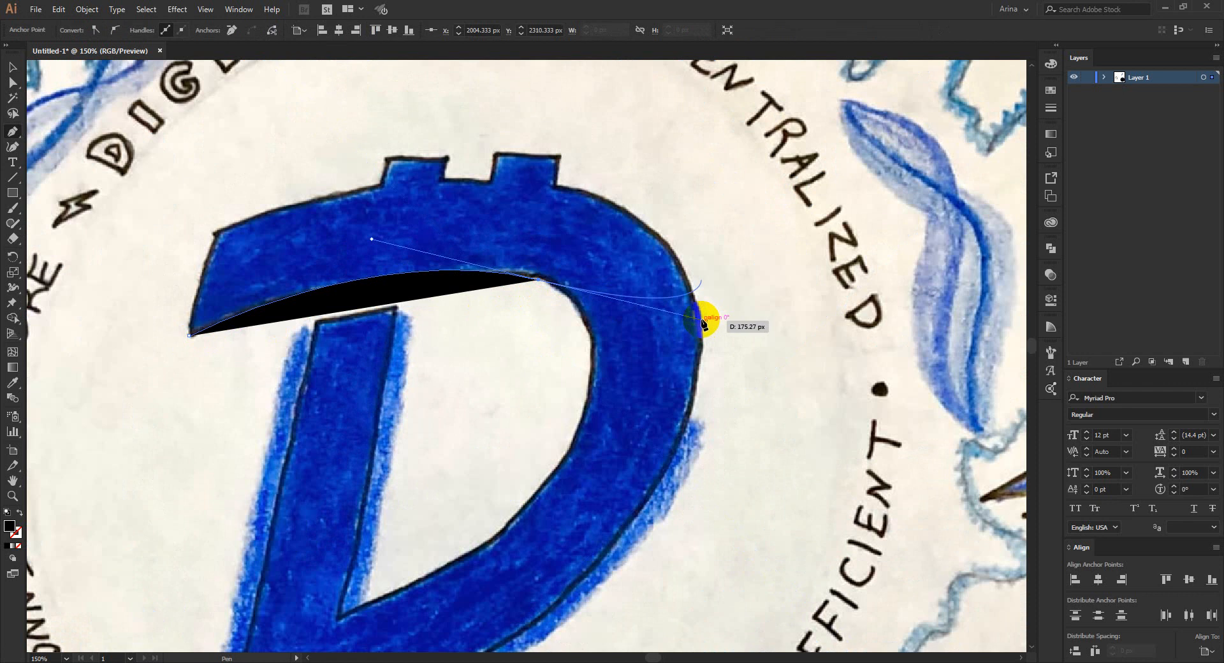
key("slash")
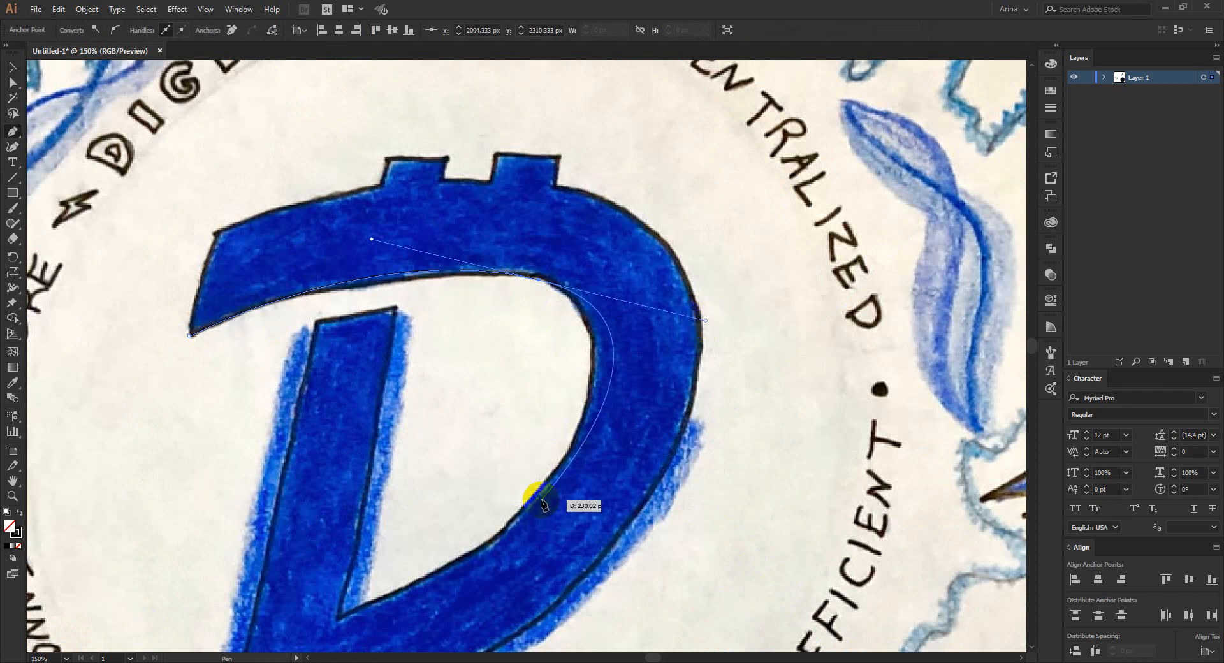
- Continue the path around the D's inner bowl to the stem's inner corner, adjusting the curve handles to match the sketch
left_click_drag(606, 416, 652, 389)
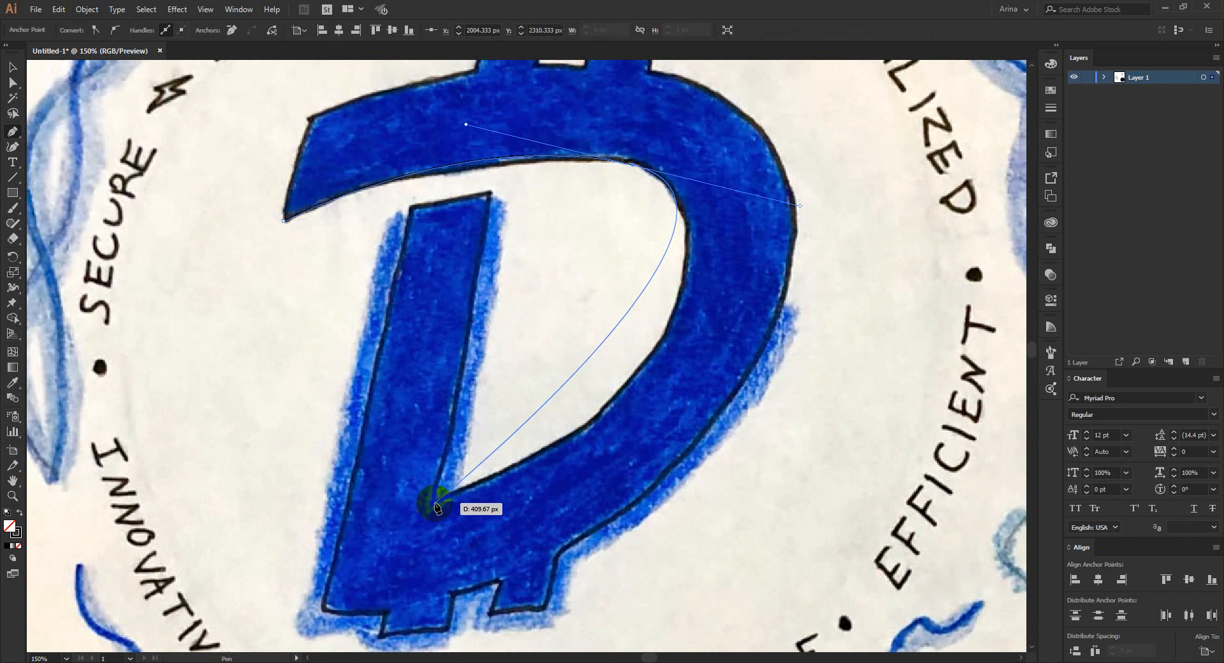
left_click_drag(434, 504, 268, 566)
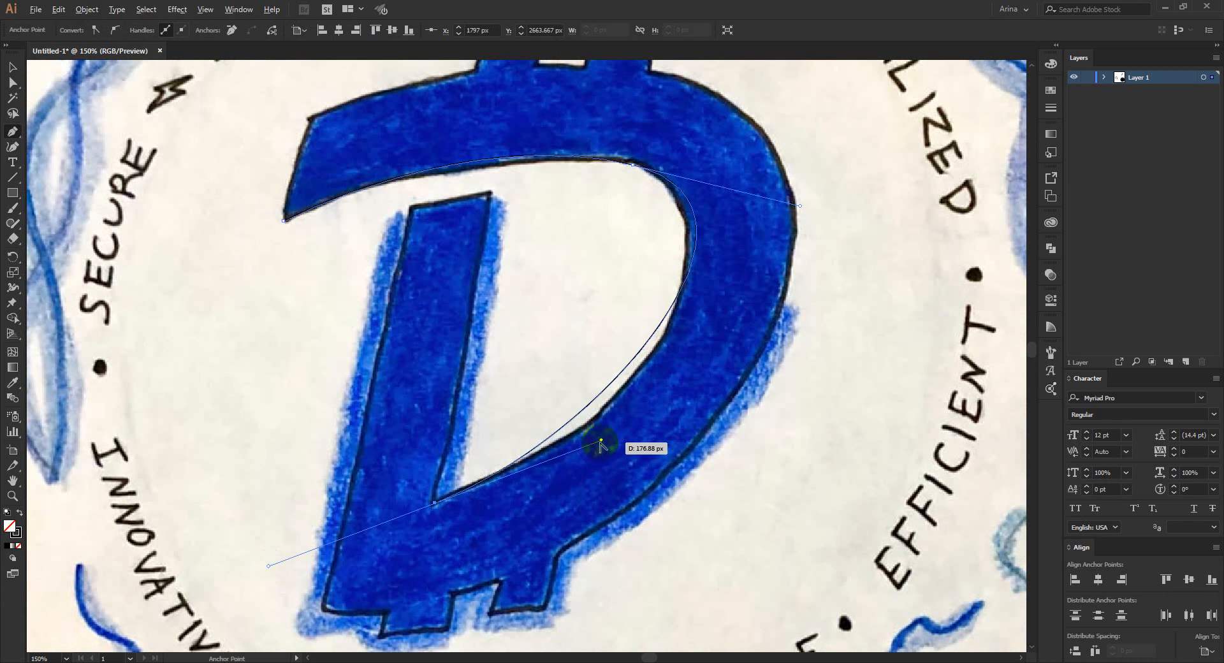
left_click_drag(601, 442, 636, 440)
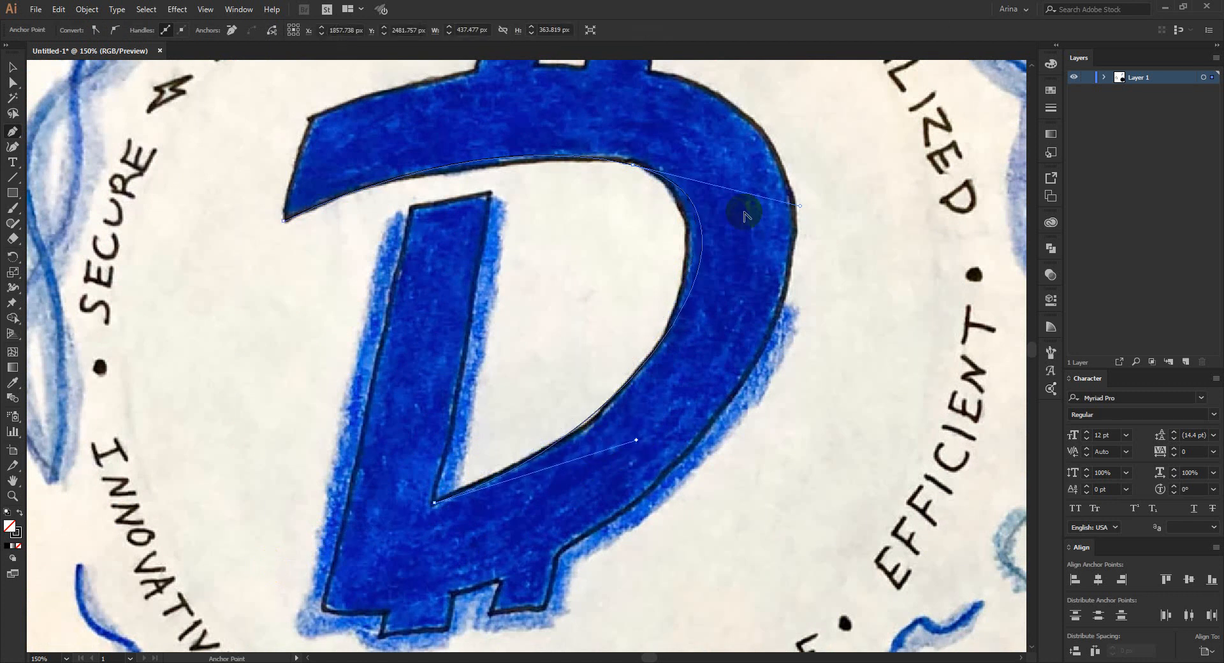
left_click_drag(794, 207, 799, 205)
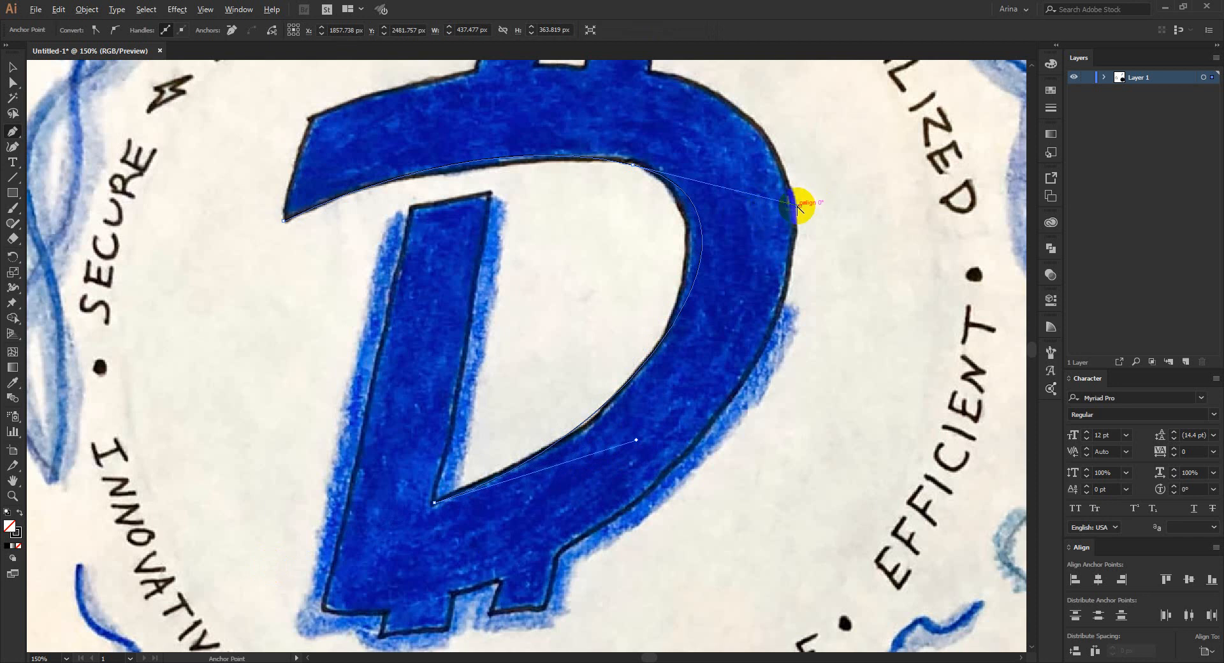
left_click_drag(801, 205, 761, 218)
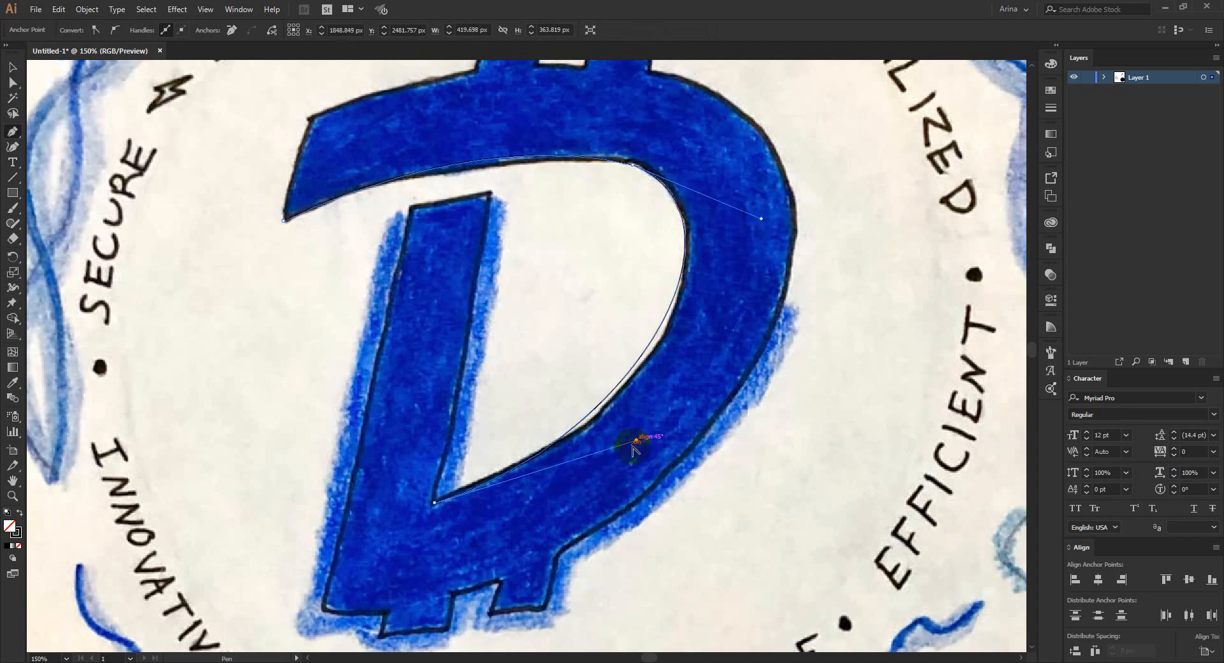
left_click_drag(635, 444, 650, 443)
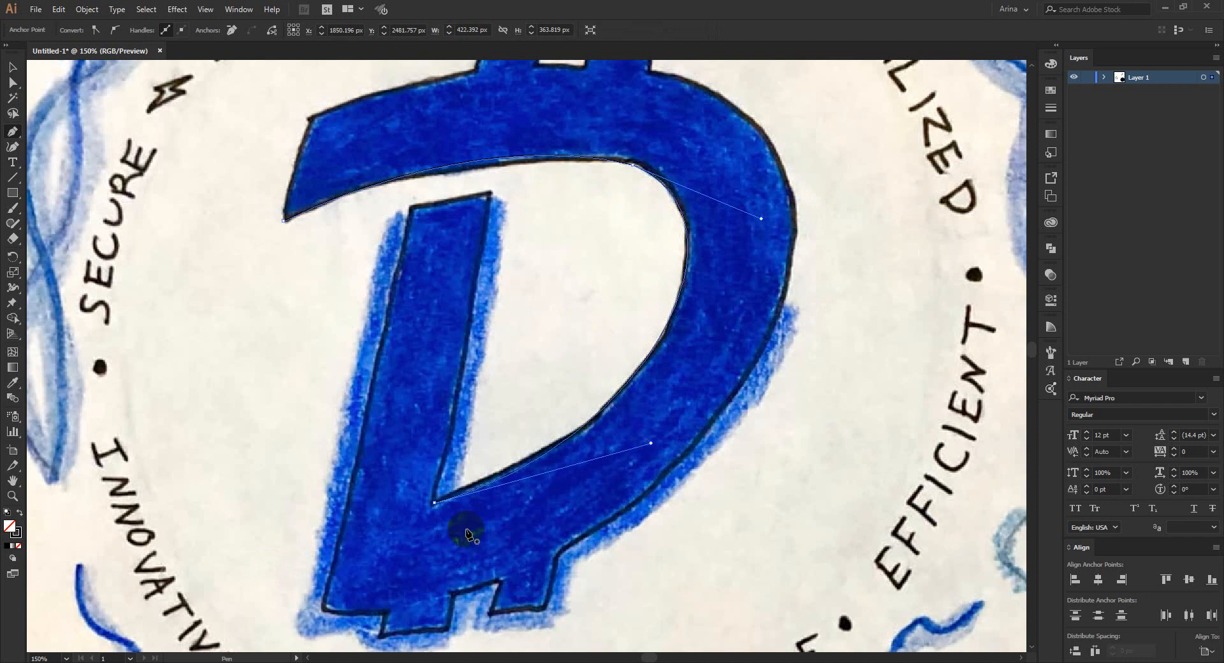
- Trace the D's stem with straight segments from the inner corner, around its upper end, down to the lower-left corner
left_click(433, 504)
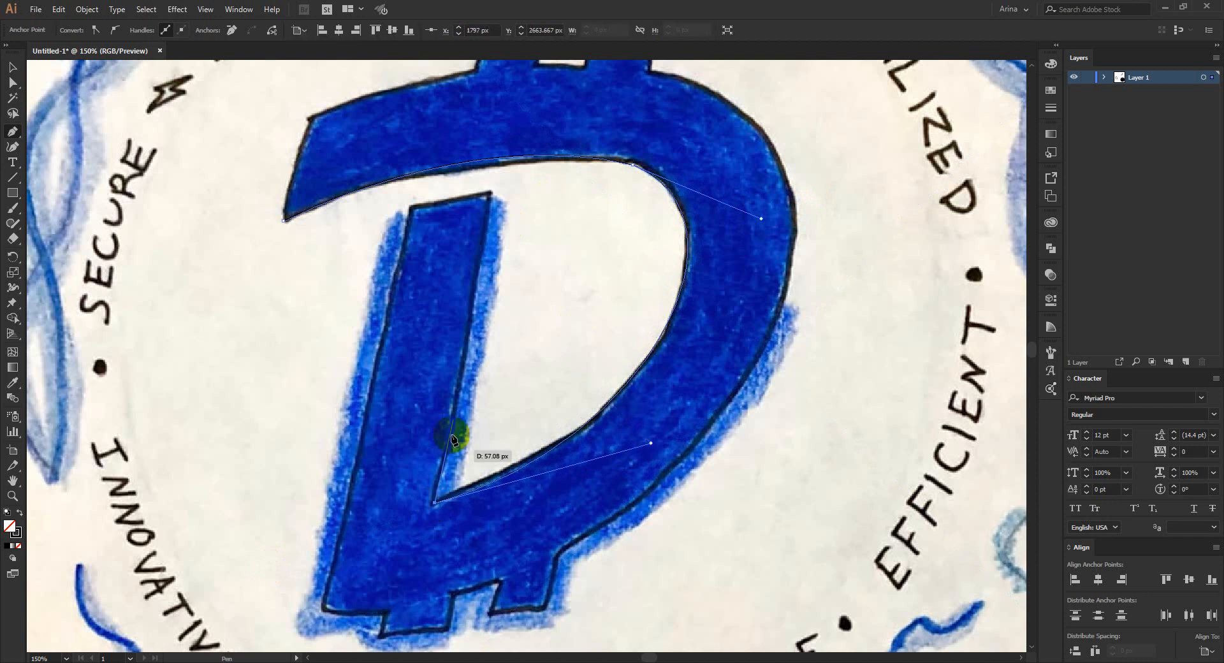
left_click(491, 194)
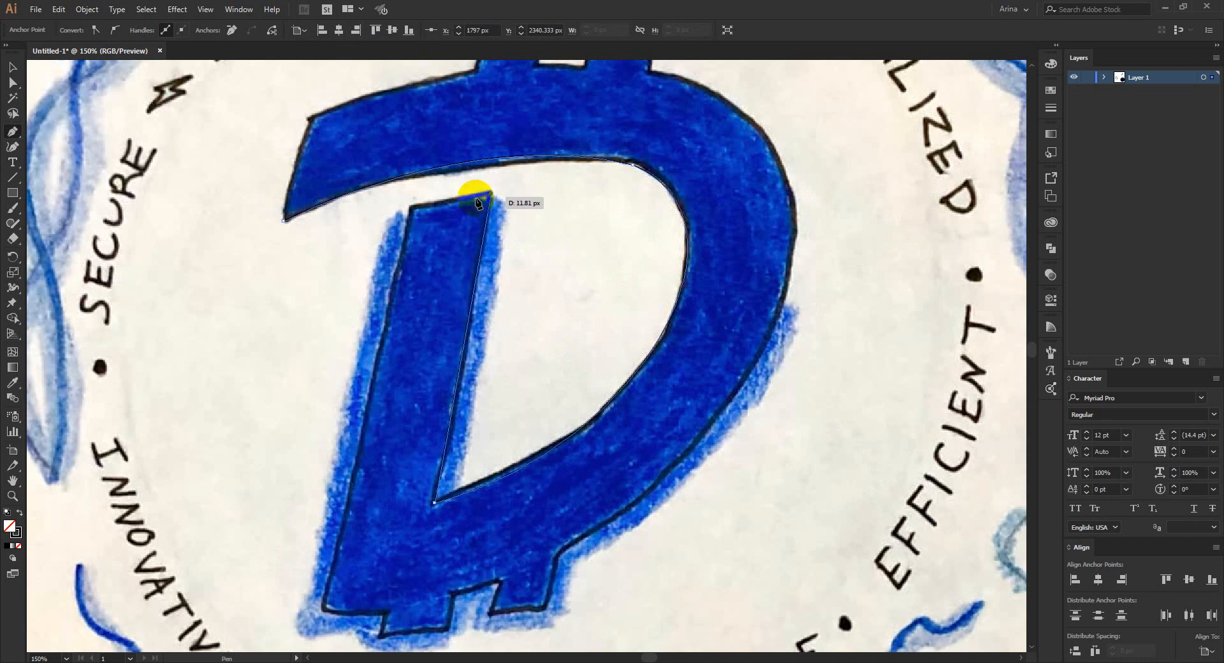
left_click(413, 208)
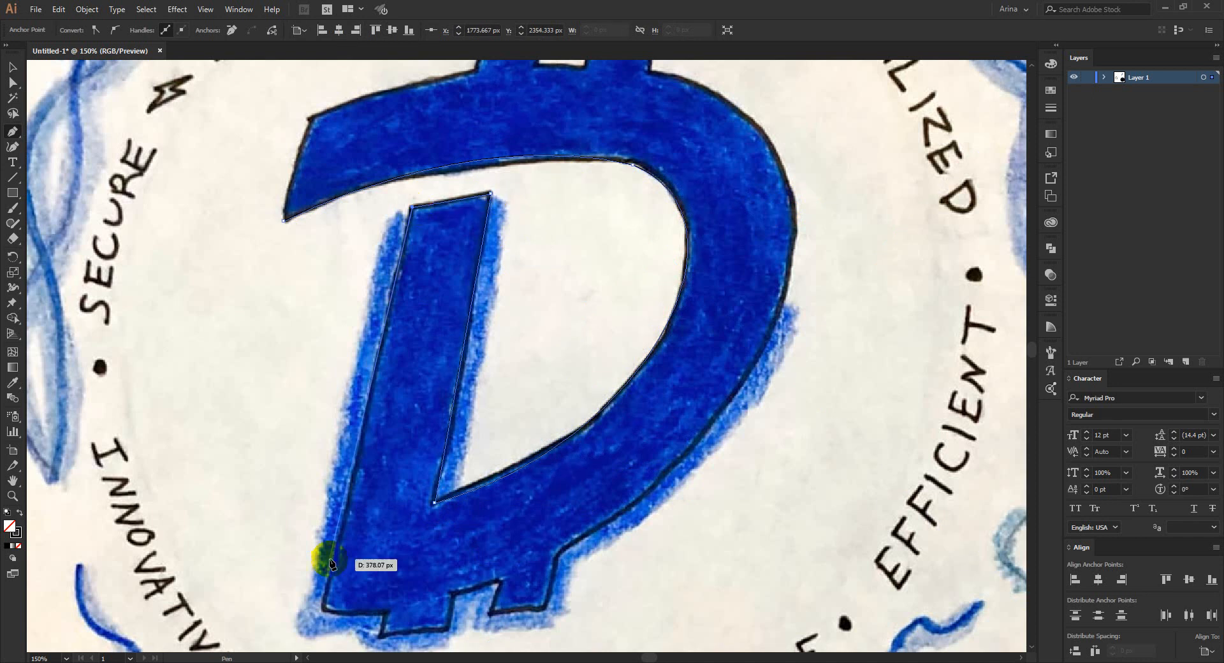
left_click(324, 611)
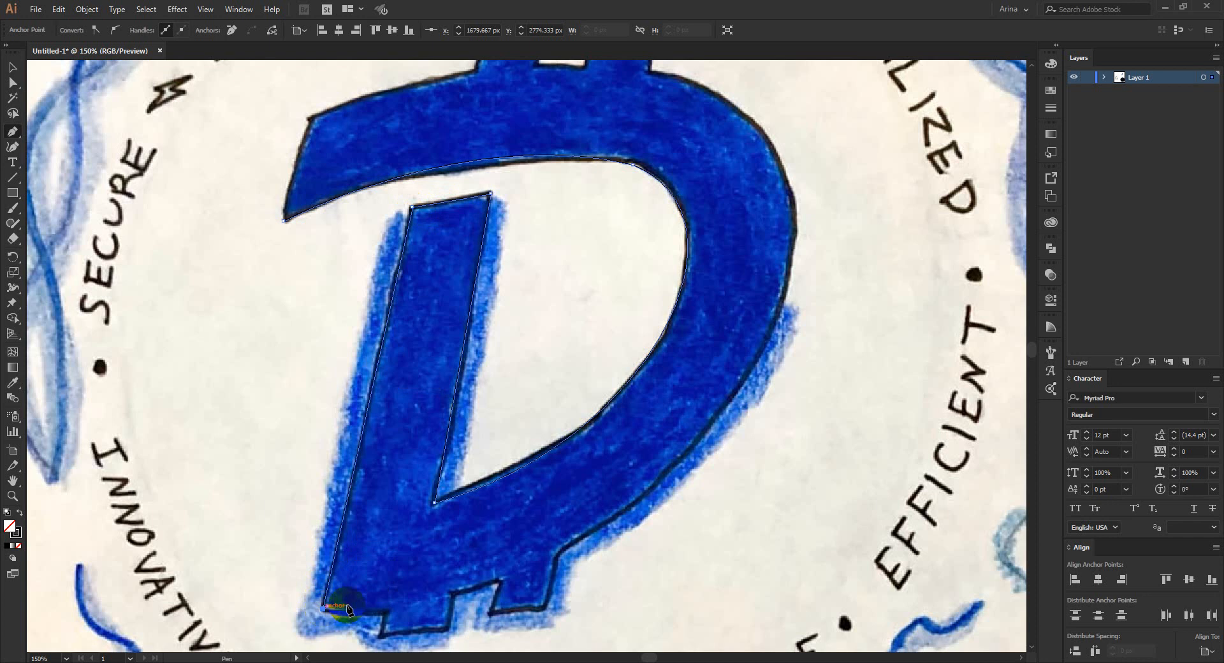
- Trace the D's outer bowl from the lower-left corner to the second upper tab, refining the curve's handle to fit the sketch
left_click_drag(642, 497, 825, 362)
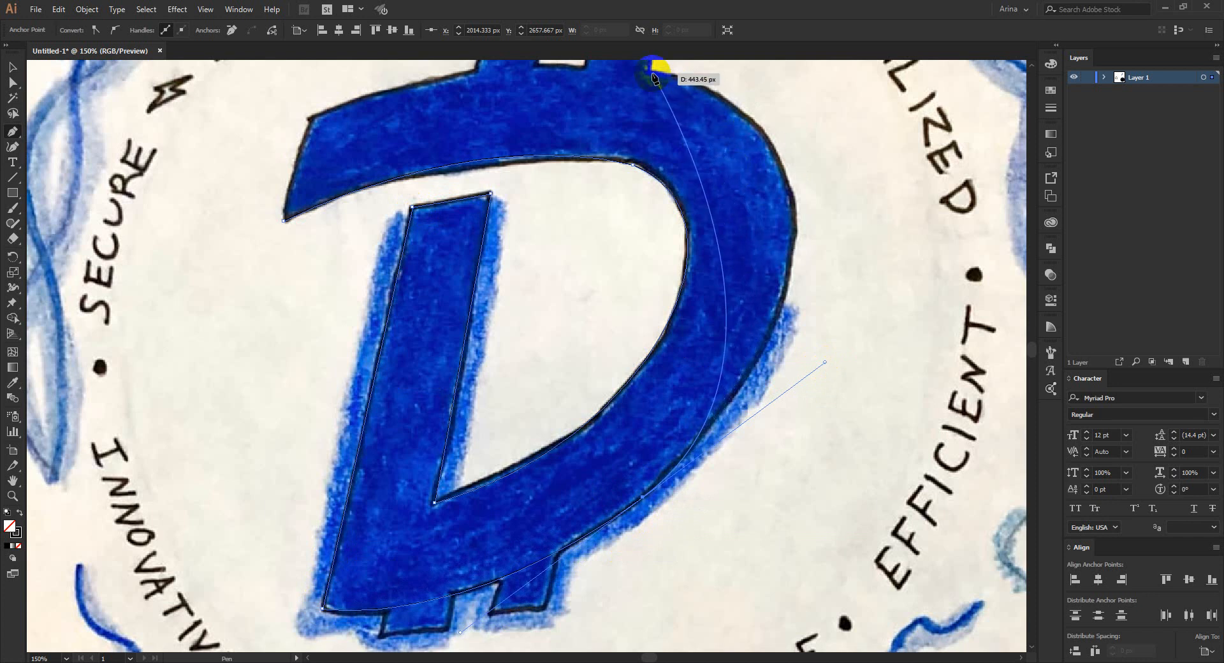
left_click_drag(653, 76, 453, 144)
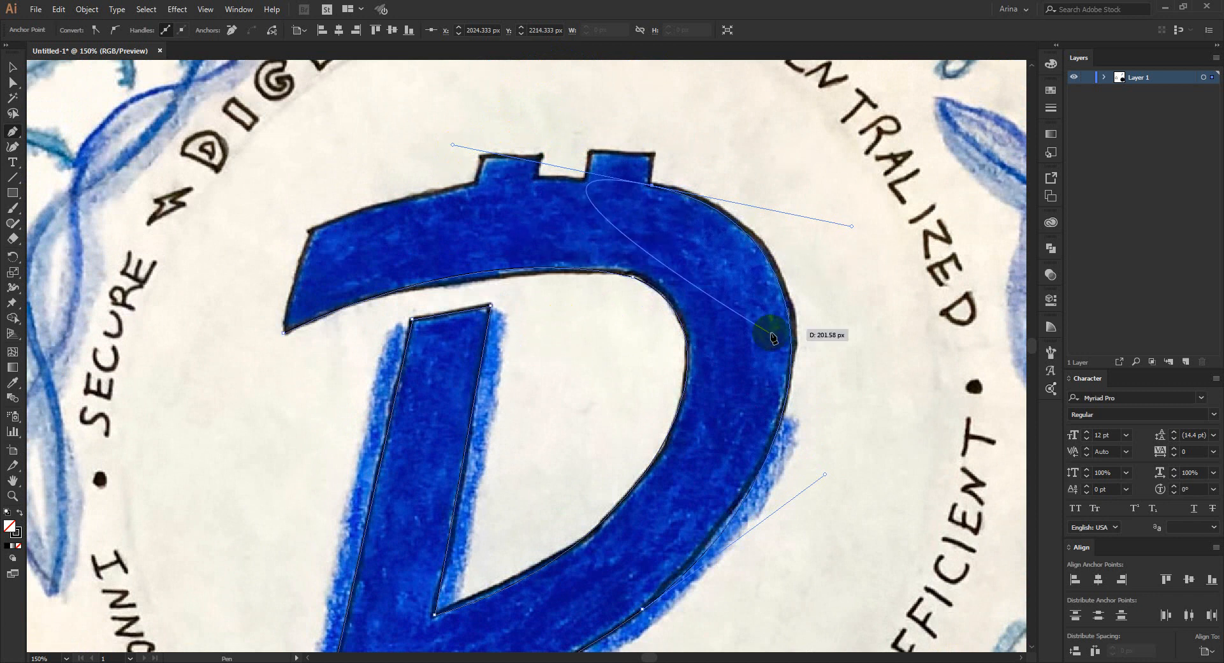
left_click_drag(579, 317, 482, 226)
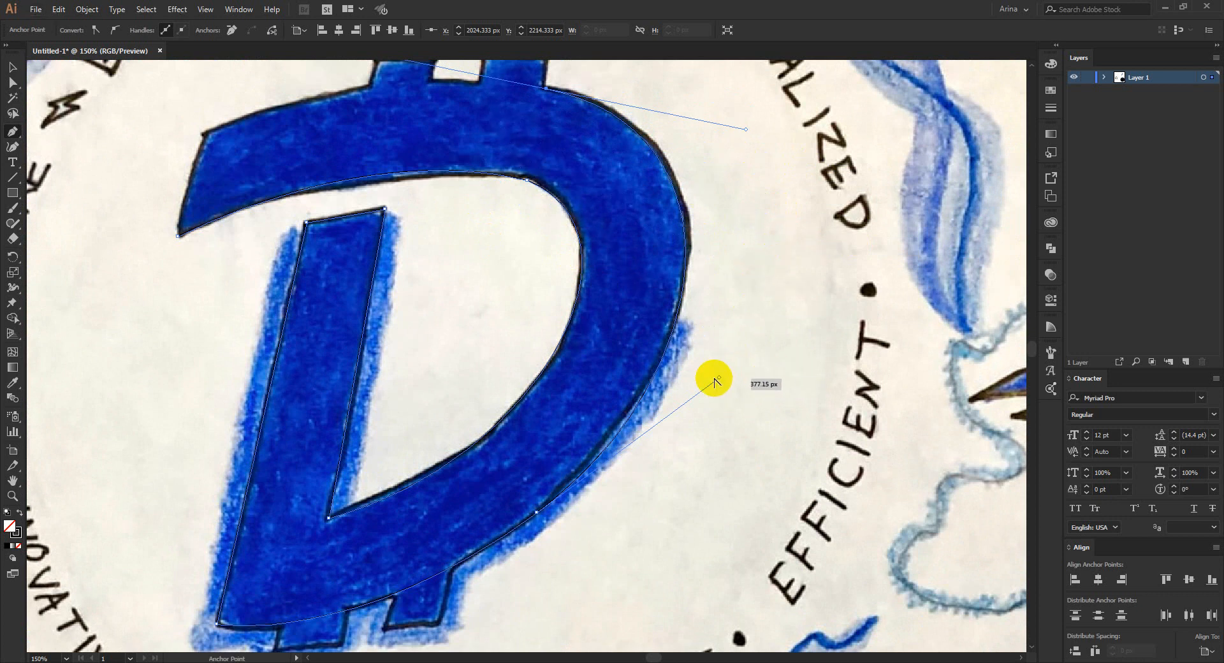
left_click_drag(719, 379, 718, 352)
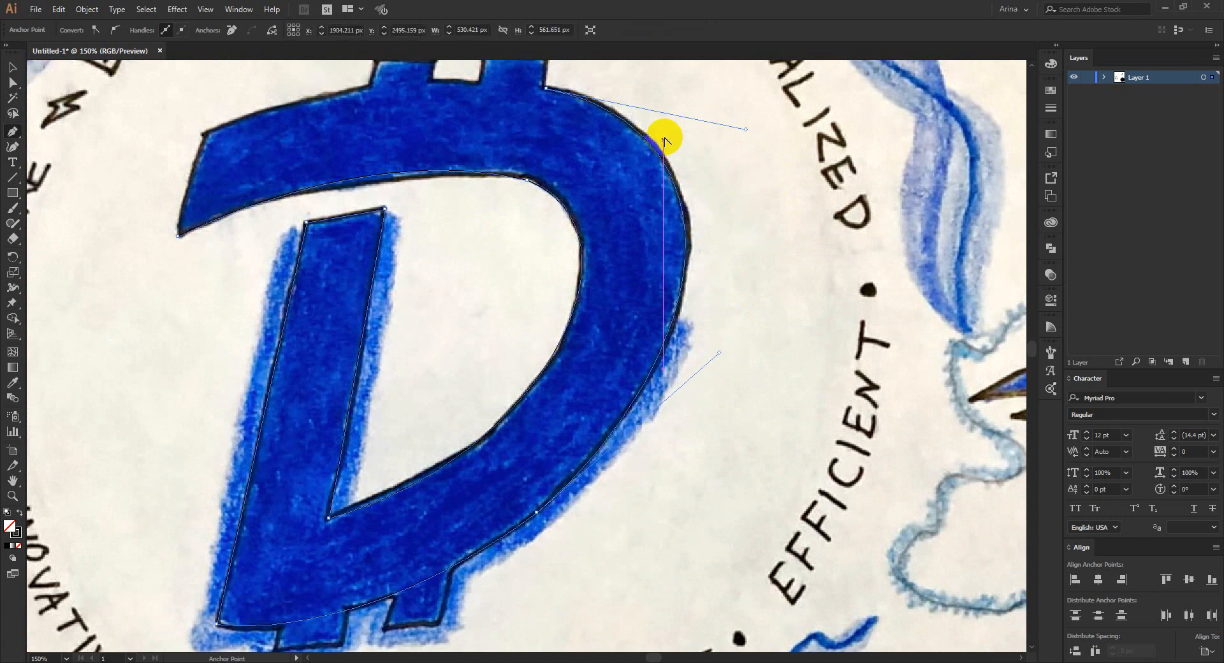
- Extend the outline along the D's upper edge to its upper-left corner and close the path at the starting tip
mouse_move(204, 134)
left_mouse_down()
mouse_move(172, 151)
mouse_move(186, 158)
mouse_move(211, 137)
left_mouse_up()
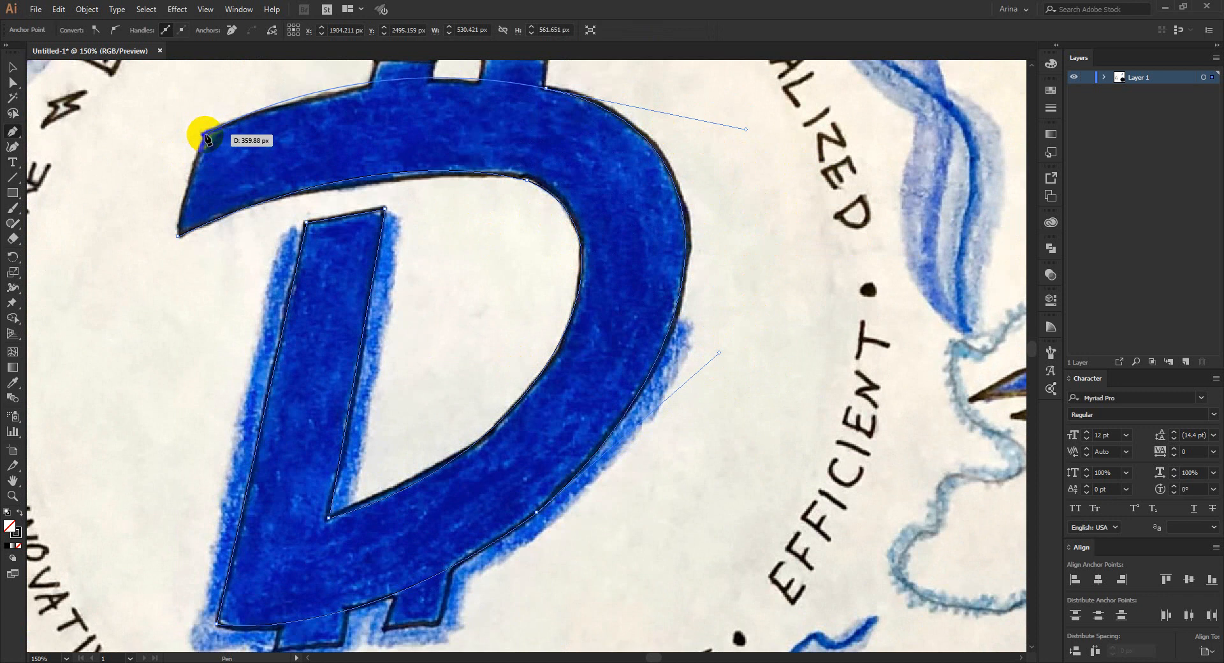
left_click_drag(206, 139, 207, 139)
left_click(179, 235)
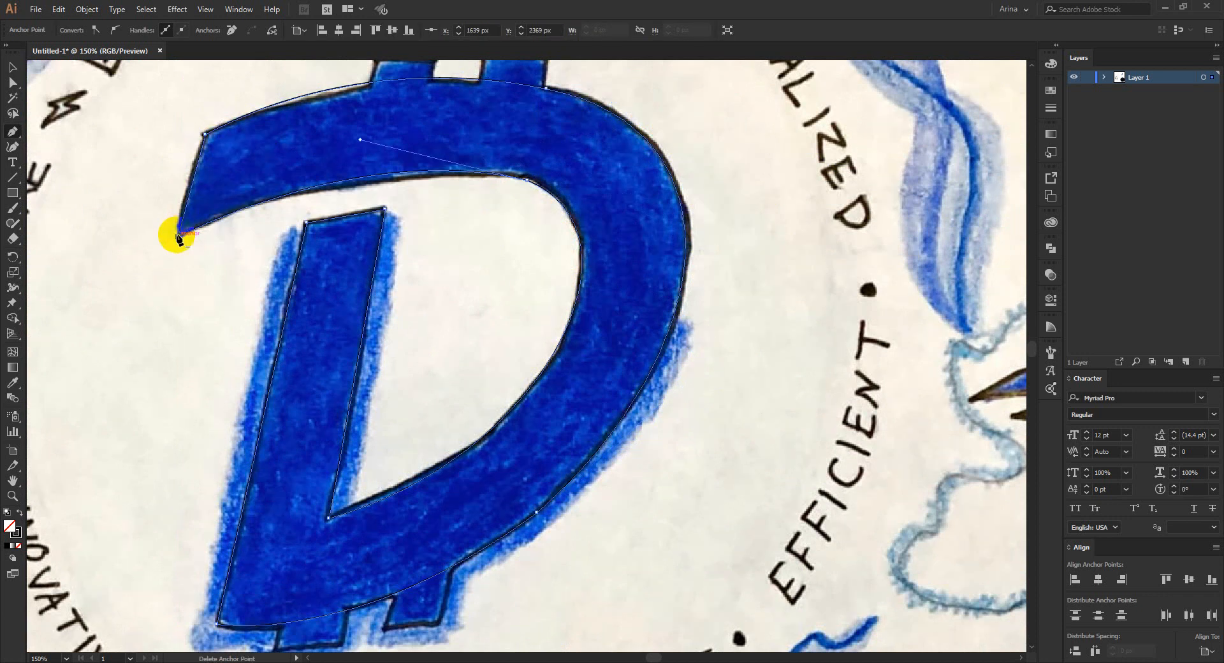
key("v")
scroll(460, 210, "down", 3)
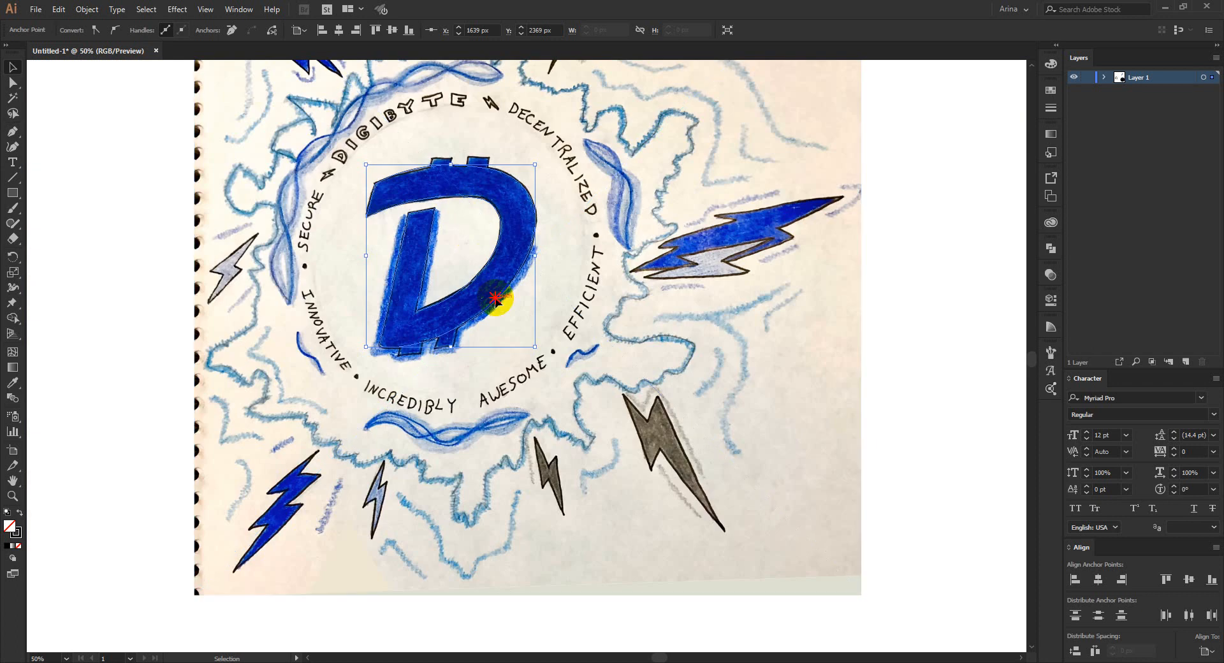
- Trace the first small tab on the D's upper edge with straight Pen segments, ending inside the letter
mouse_move(495, 299)
left_mouse_down()
mouse_move(174, 328)
mouse_move(315, 295)
mouse_move(456, 198)
left_mouse_up()
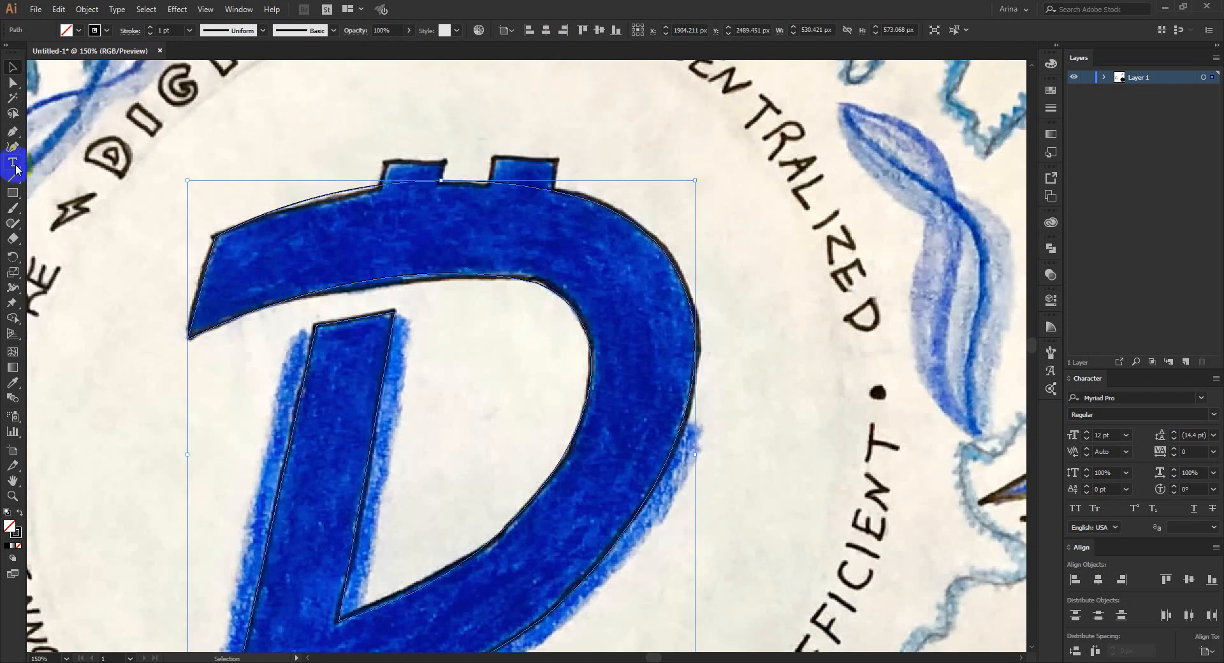
left_click(13, 133)
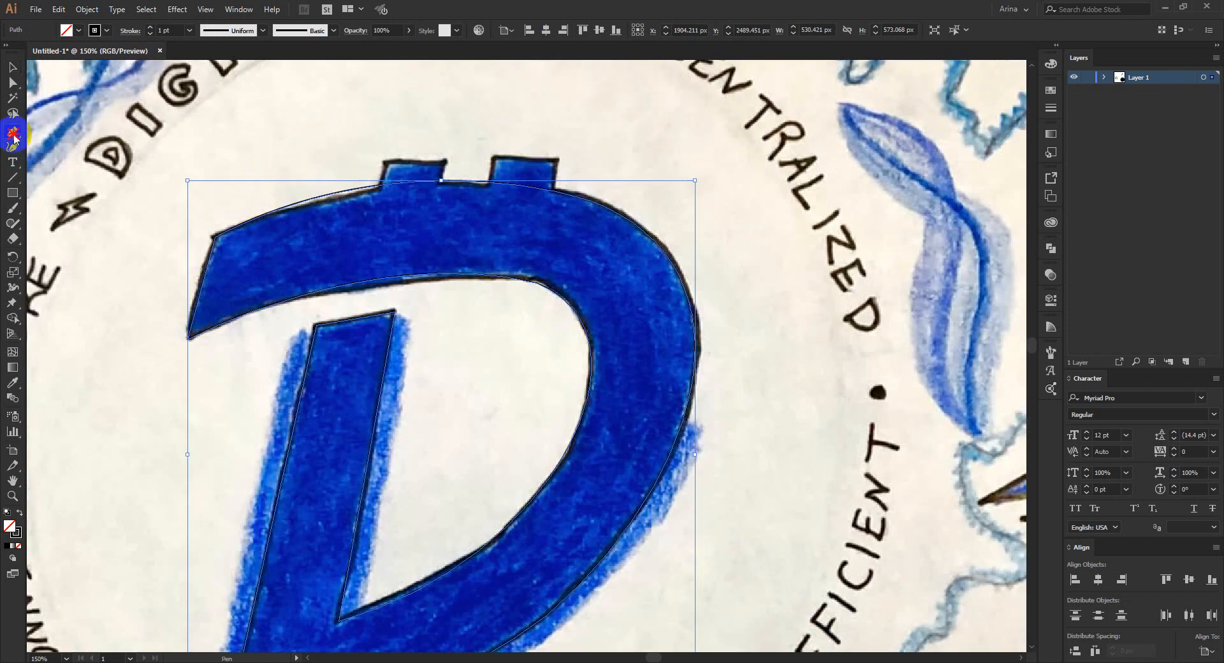
left_click(384, 159)
left_click(447, 157)
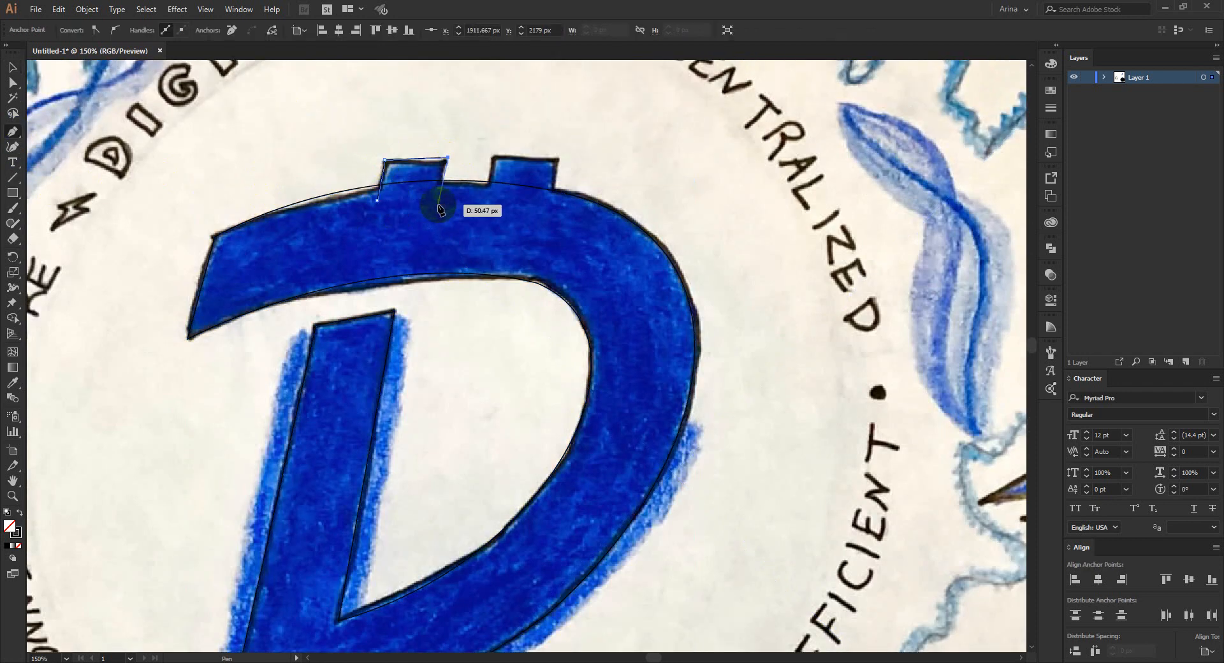
left_click(437, 204)
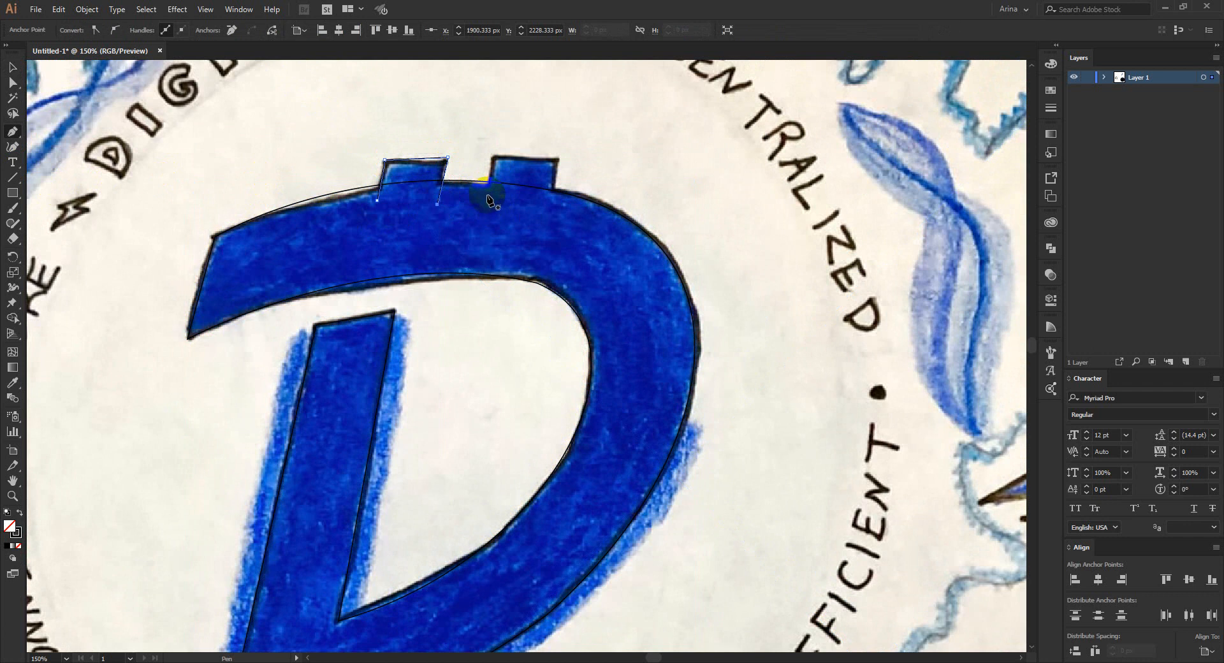
- Trace the second small tab on the D's upper edge with straight Pen segments, starting inside the letter
left_click(487, 198)
left_click(494, 156)
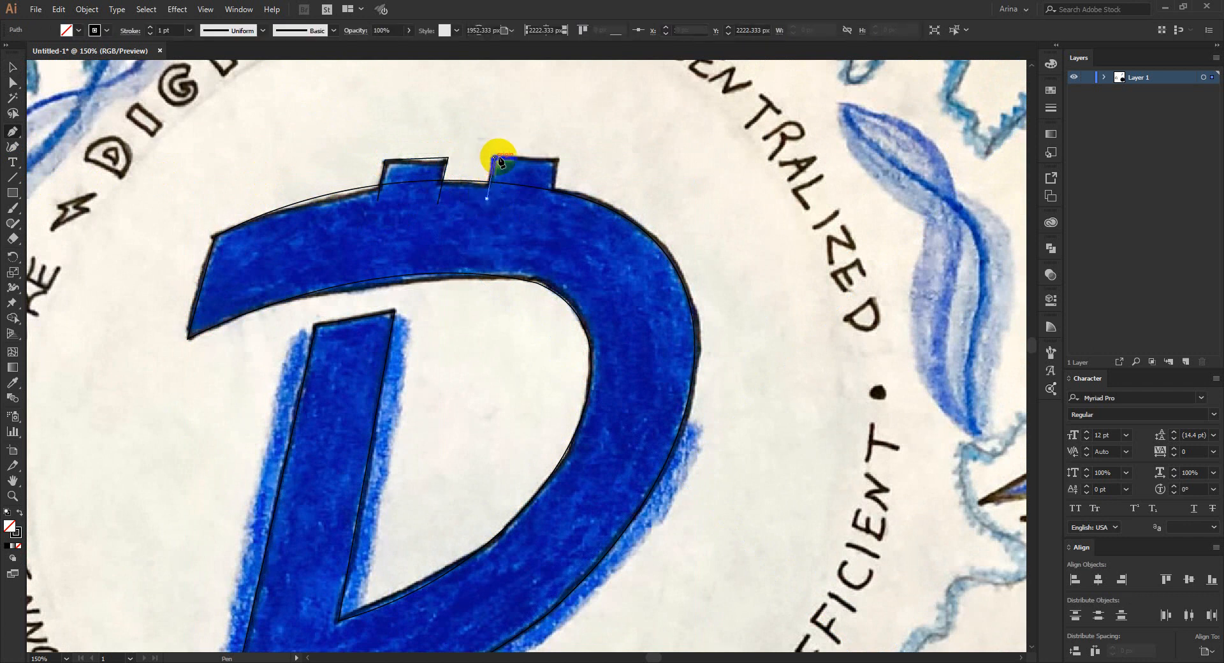
left_click(556, 157)
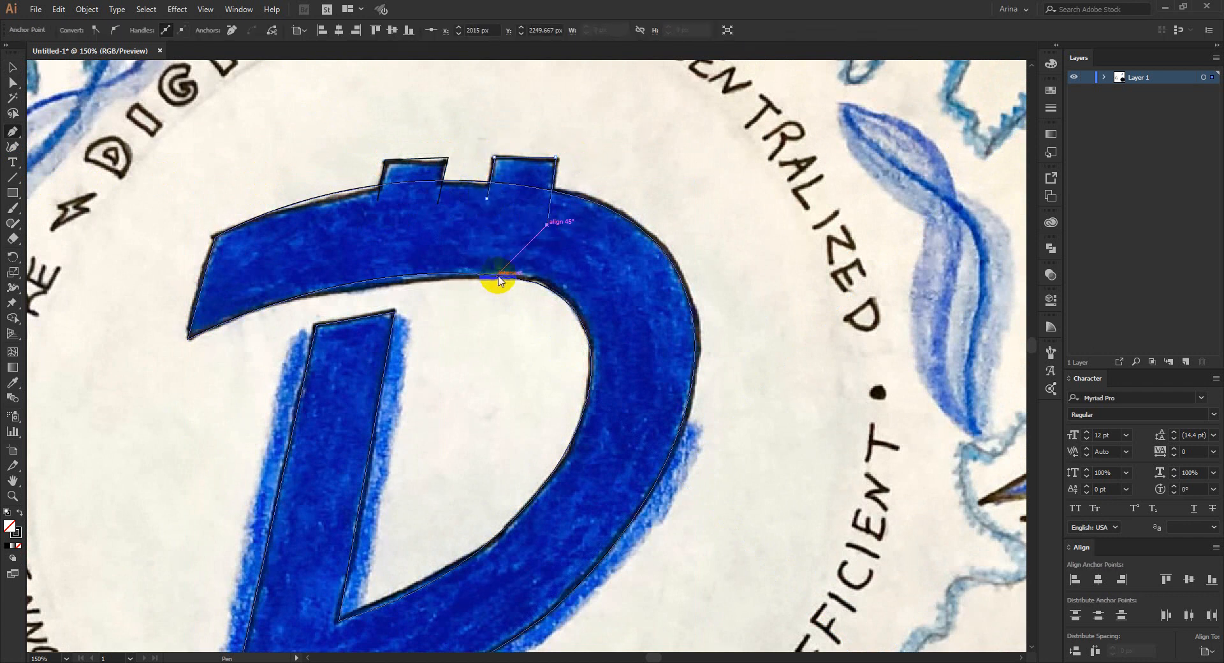
- Trace the first tab on the D's lower edge as an open straight-segment path with both ends inside the letter
scroll(538, 148, "down", 8)
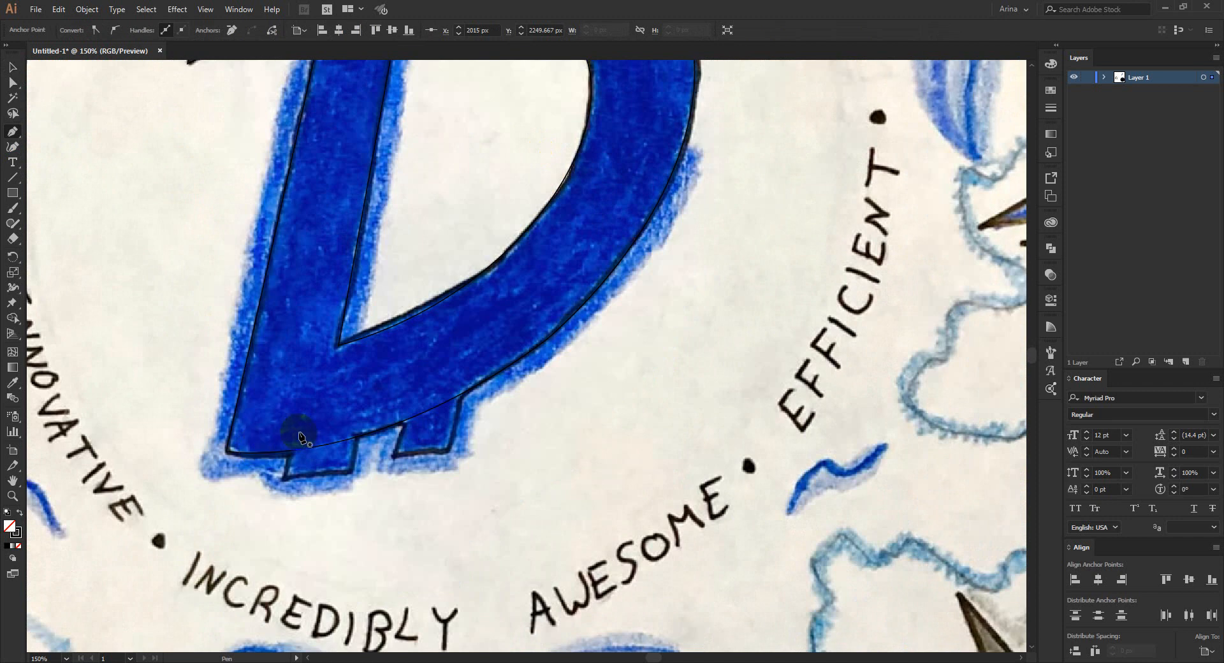
left_click_drag(299, 433, 289, 488)
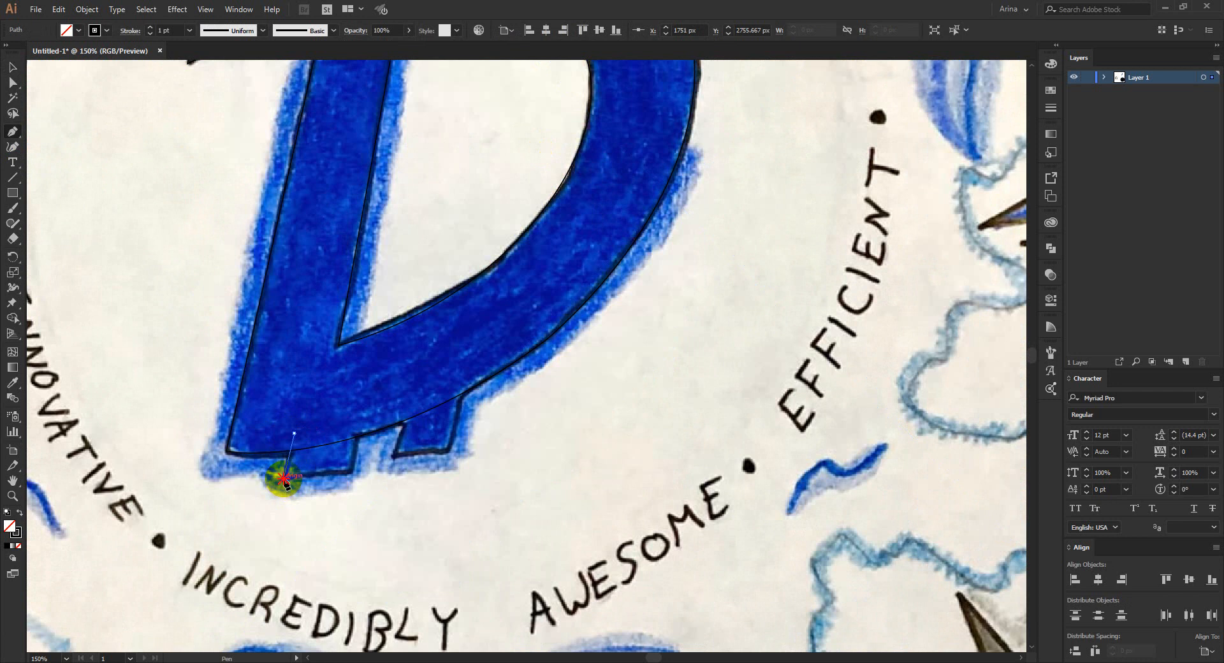
left_click(355, 473)
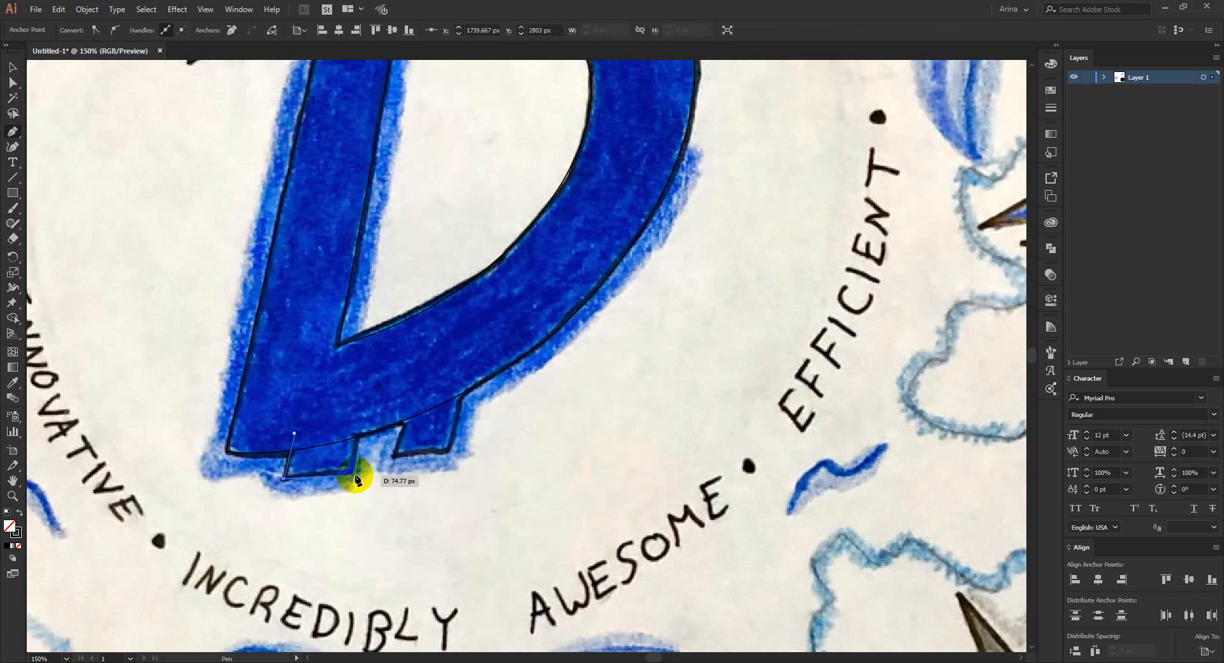
left_click(364, 397)
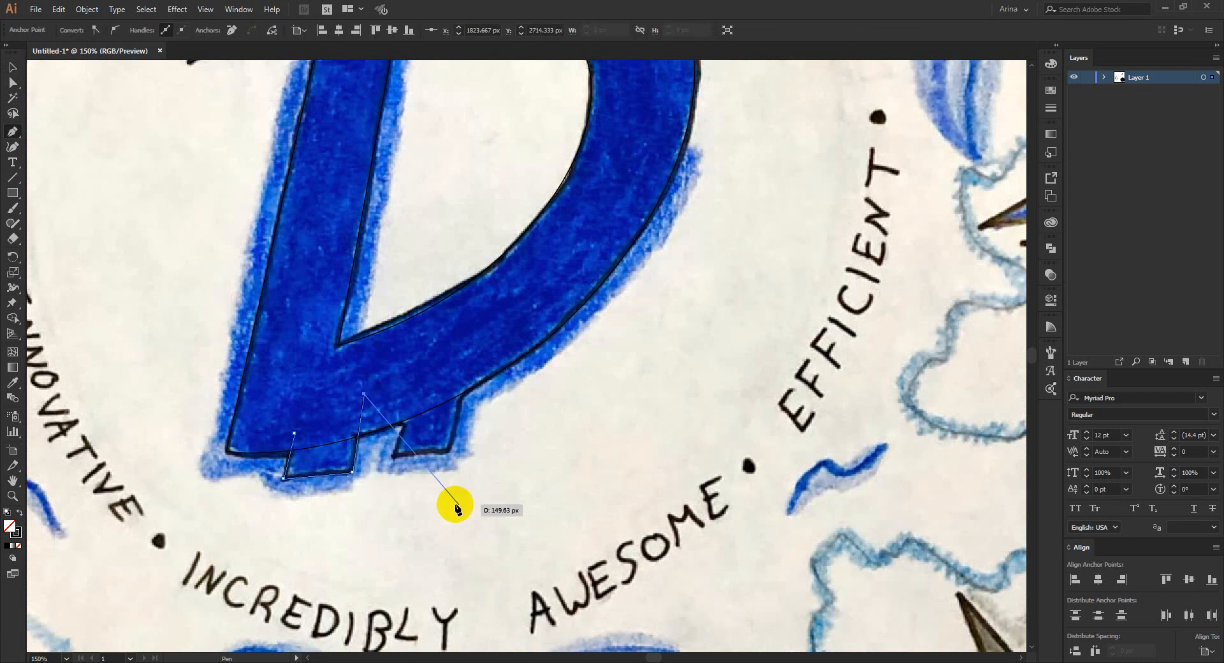
- Trace the second tab on the D's lower edge with straight segments whose ends overlap into the letter
left_click_drag(410, 402, 396, 453)
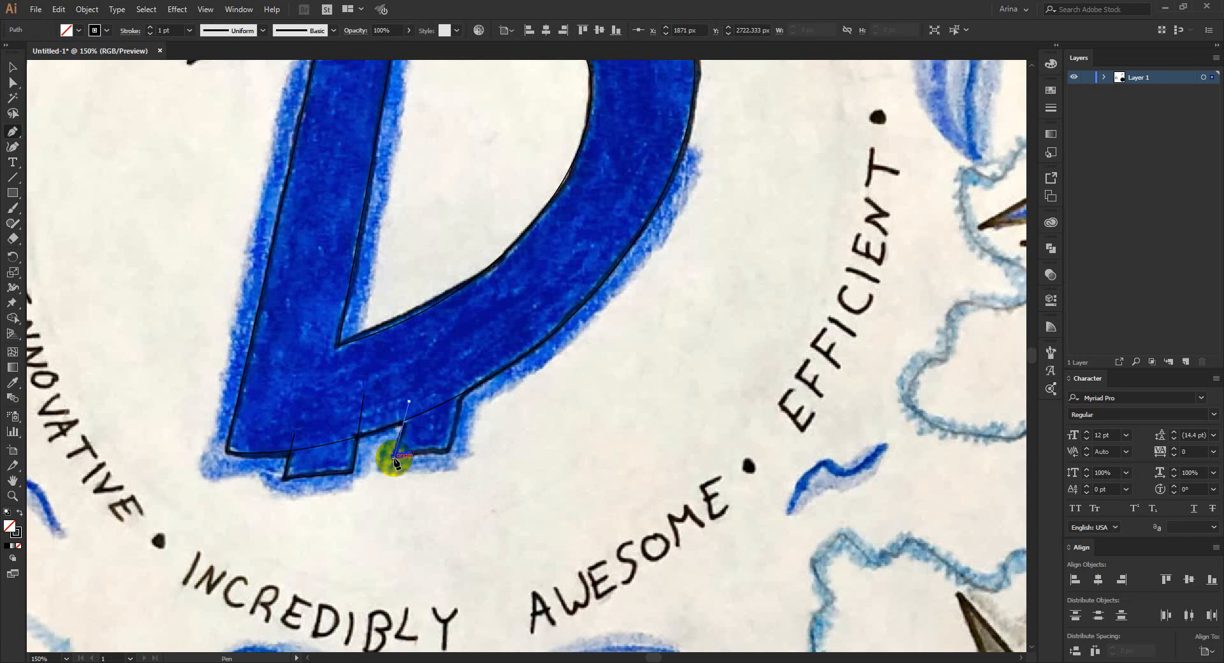
left_click(394, 457)
left_click(449, 453)
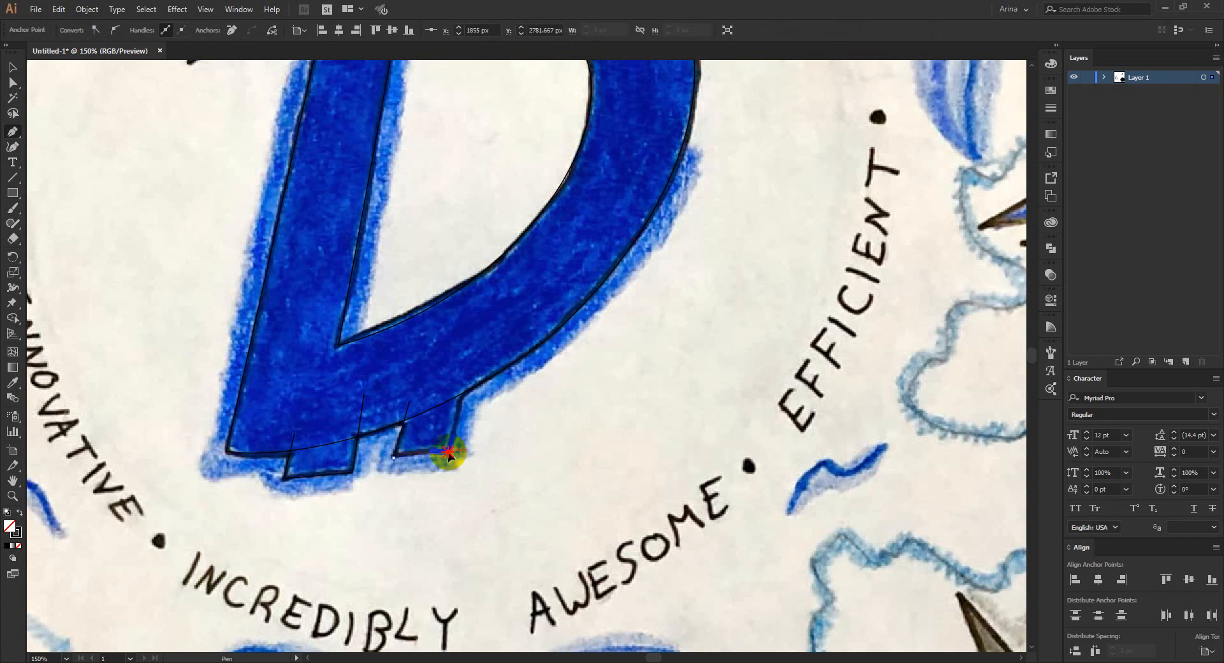
left_click(473, 360)
- Select all the traced D paths without the sketch image and move them onto the blank artboard area beside the sketch
scroll(546, 431, "down", 3)
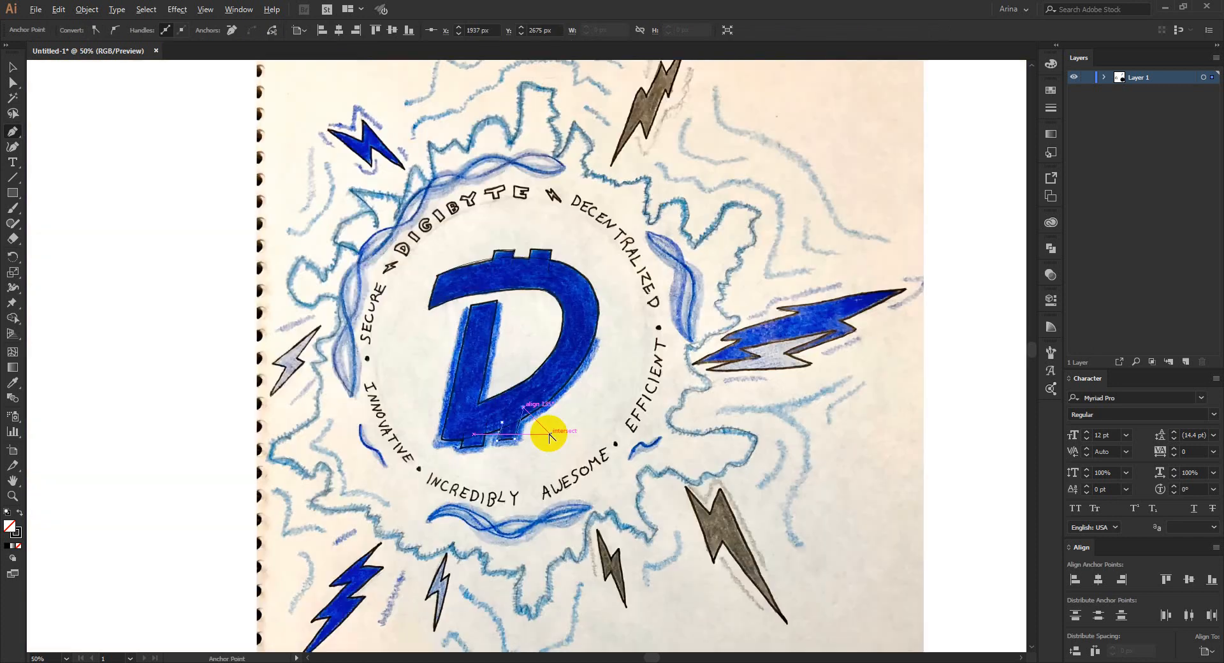
key("v")
mouse_move(194, 167)
left_mouse_down()
mouse_move(708, 585)
mouse_move(698, 575)
left_mouse_up()
left_click(659, 459, "shift")
scroll(752, 491, "down", 2)
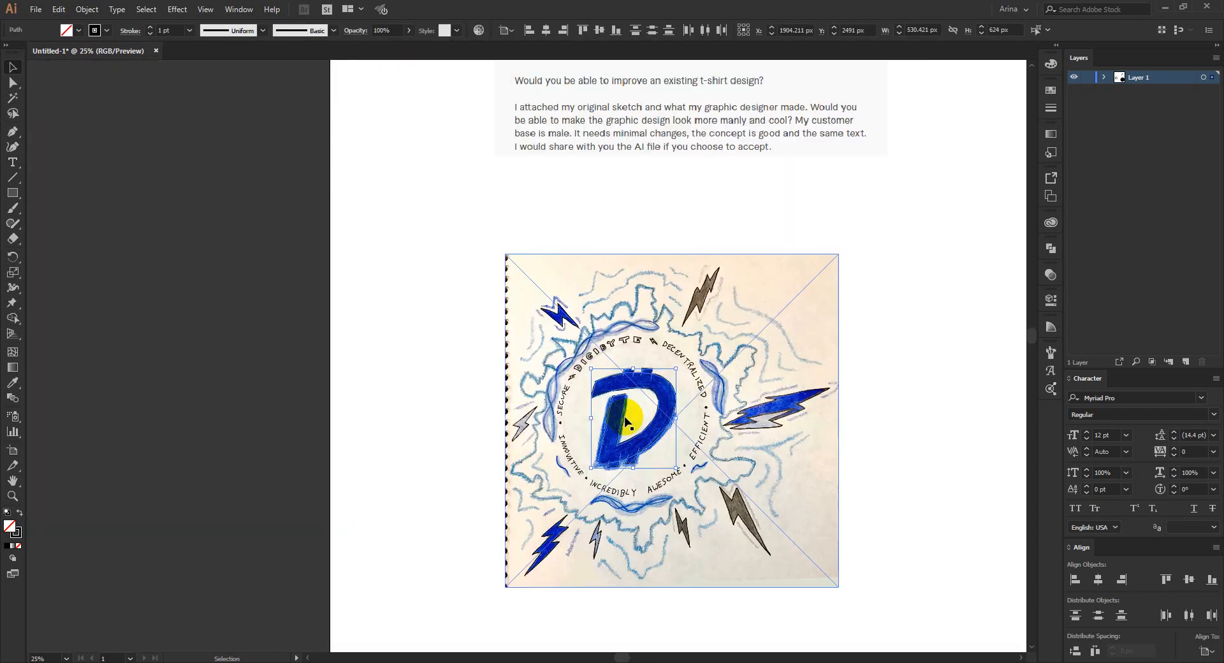
left_click_drag(654, 439, 425, 427)
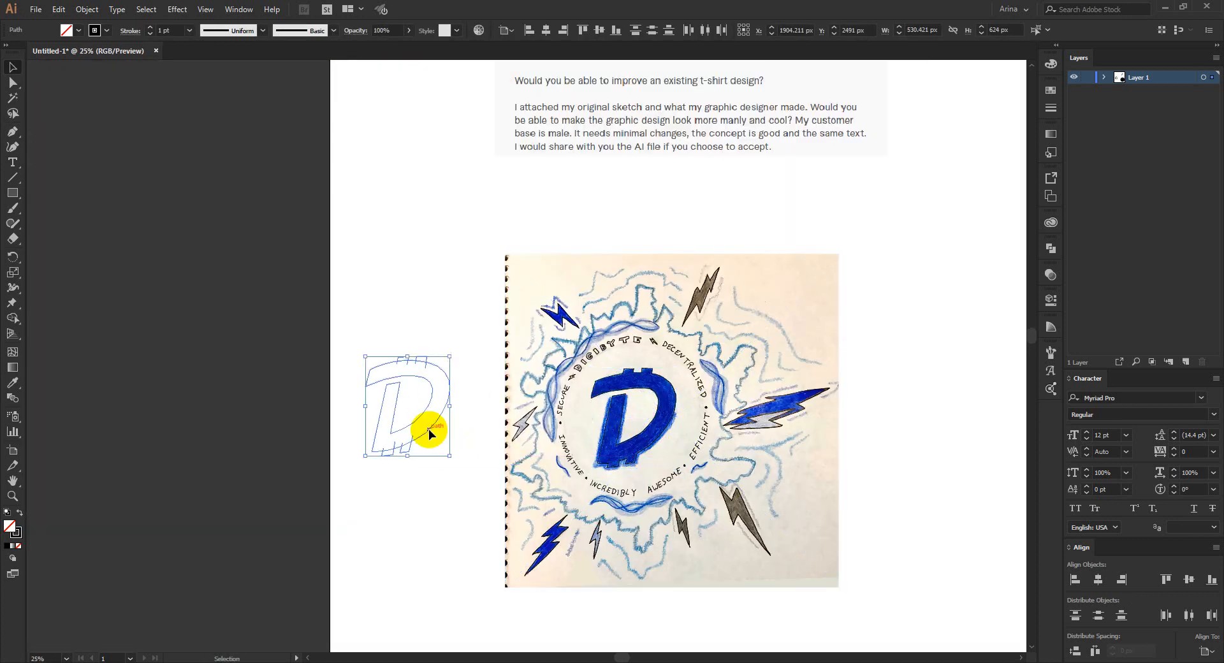
- Move the designer's version, Digibyte final 2.png, from outside the artboard to beside the sketch for comparison
scroll(389, 408, "up", 2)
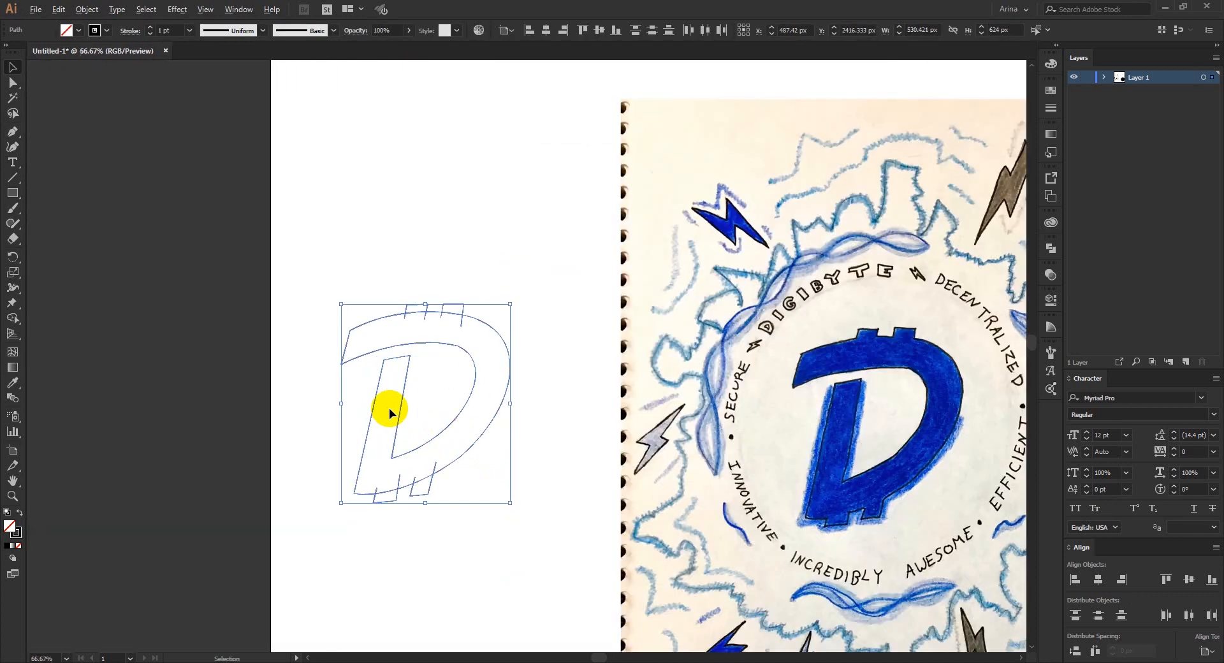
scroll(389, 408, "up", 1)
scroll(303, 389, "down", 1)
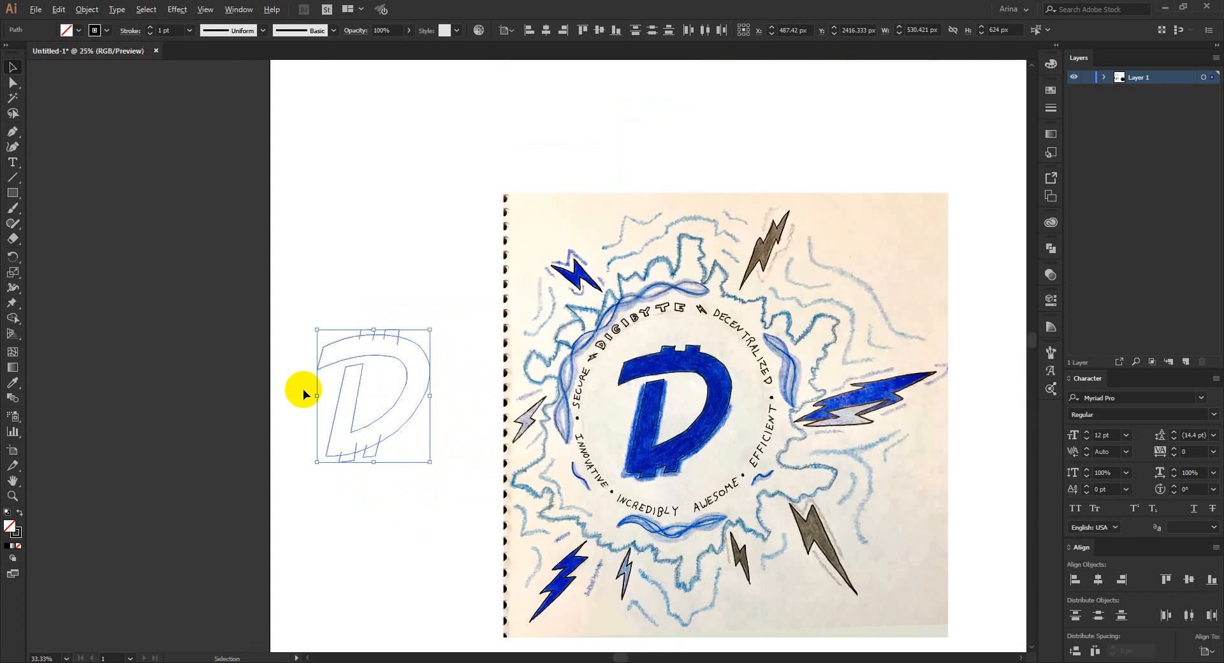
scroll(303, 389, "down", 2)
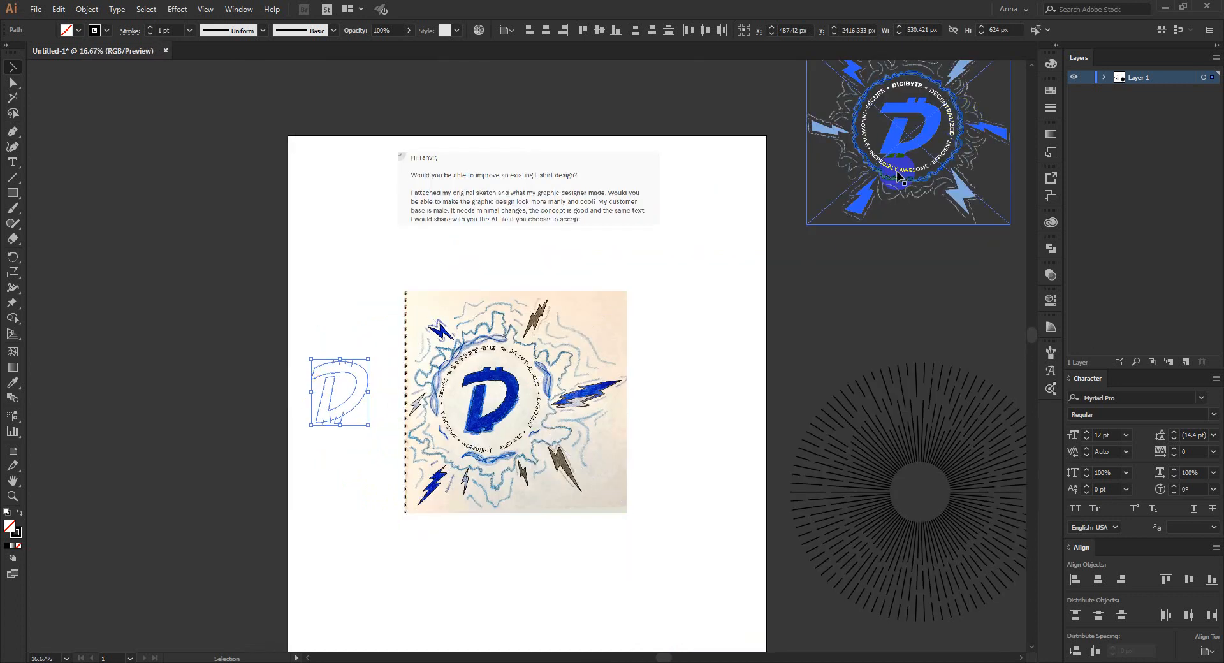
mouse_move(899, 177)
left_mouse_down()
mouse_move(898, 133)
mouse_move(668, 434)
left_mouse_up()
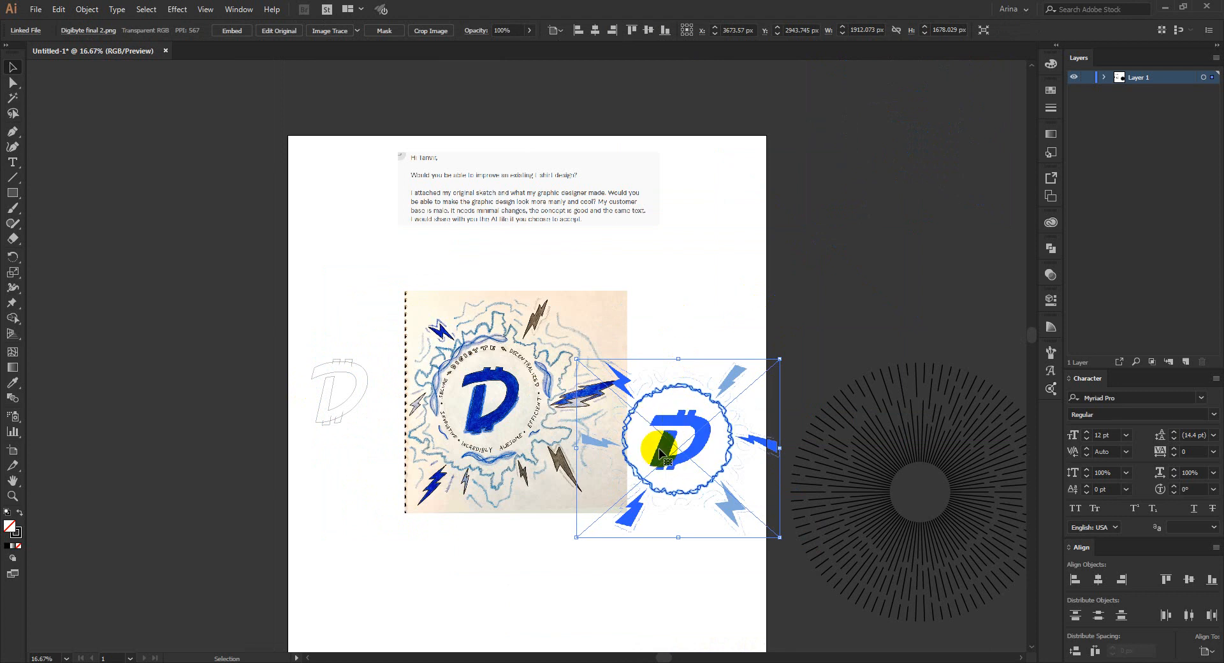
left_click_drag(668, 439, 684, 404)
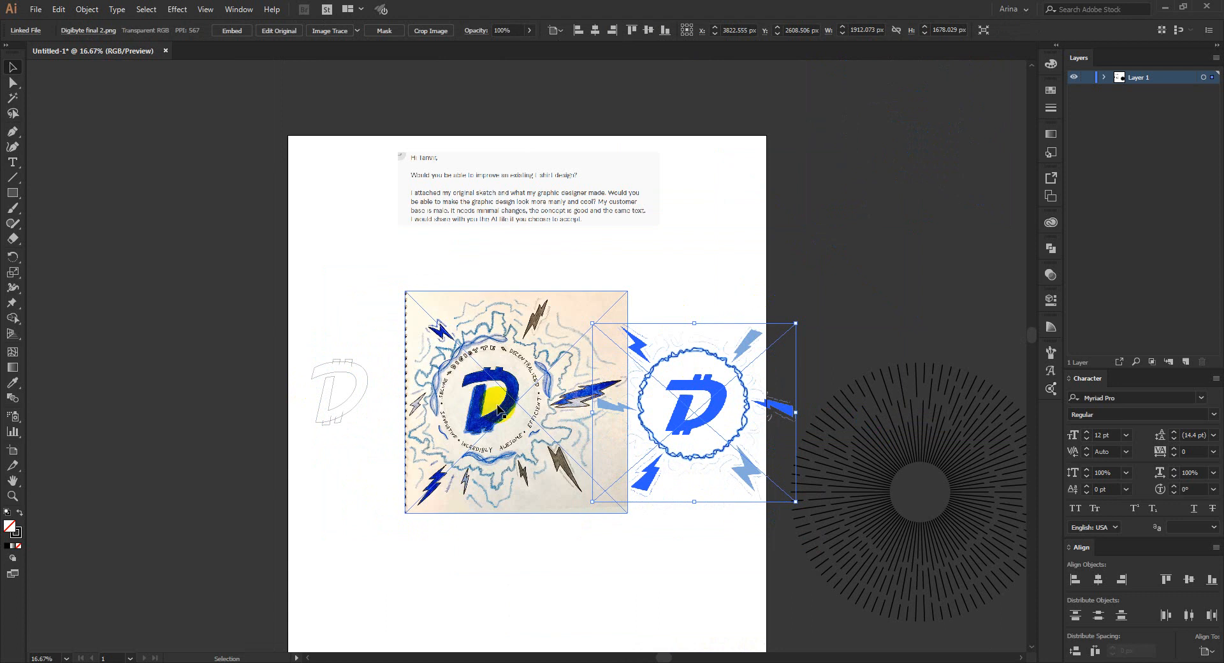
- Select all the traced D paths and set their stroke weight to 10 pt
scroll(502, 408, "up", 1)
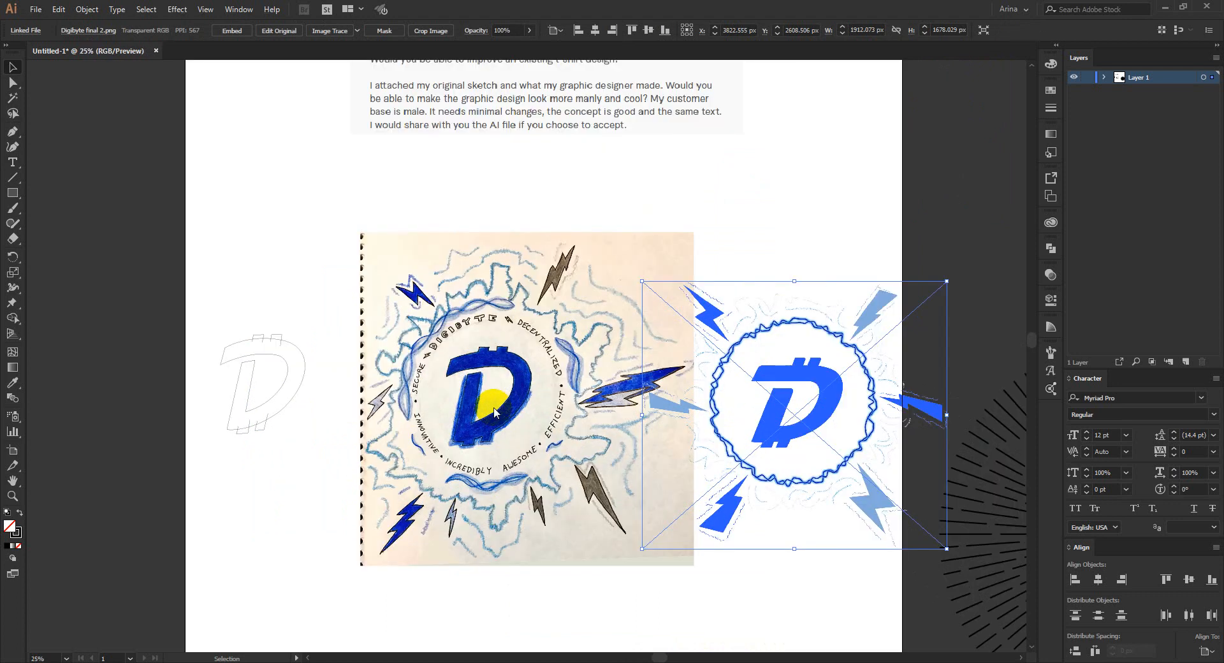
scroll(496, 411, "up", 1)
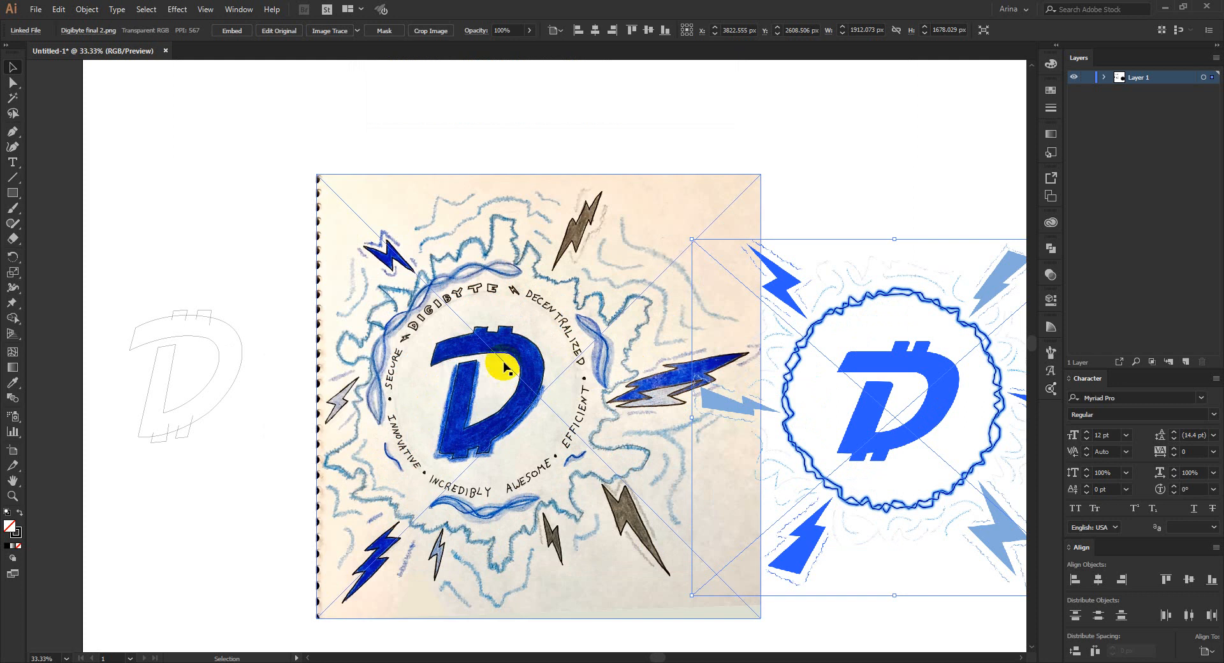
scroll(682, 401, "down", 1)
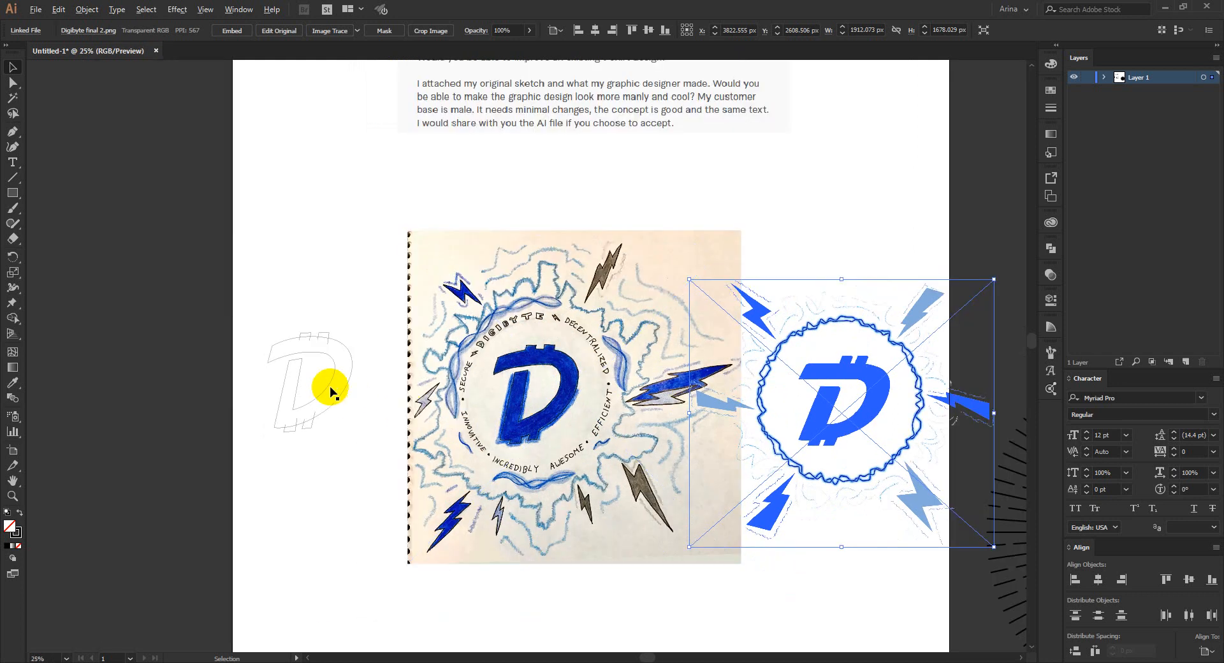
scroll(223, 288, "up", 2)
left_click_drag(223, 288, 436, 533)
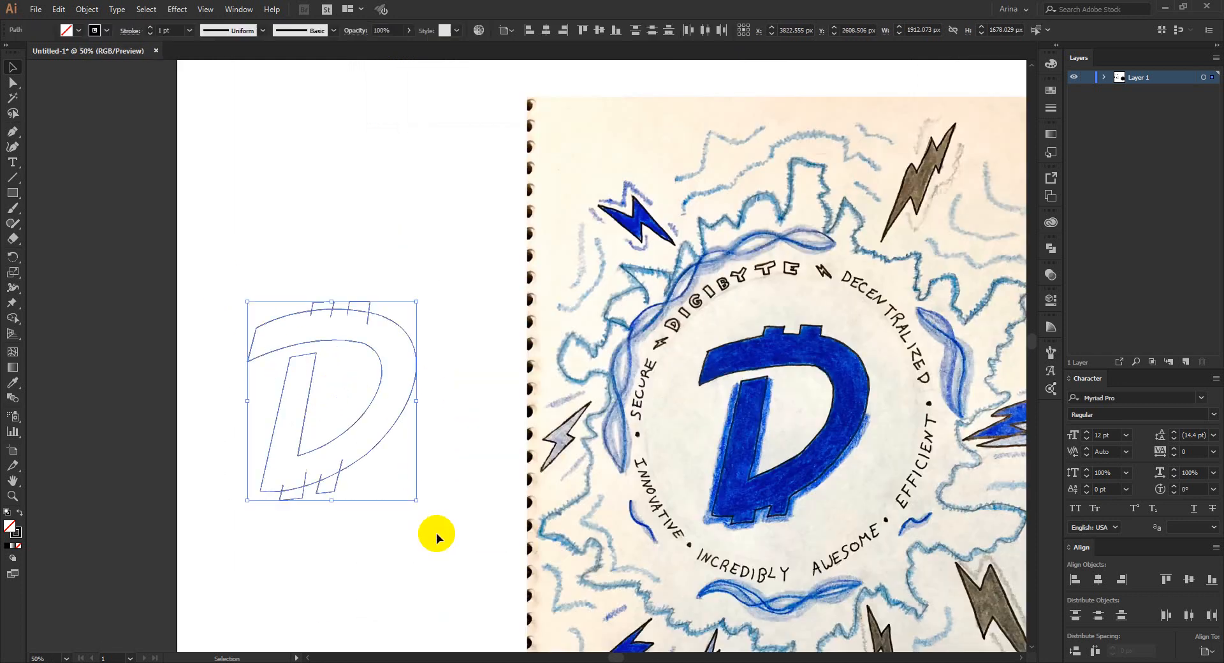
scroll(265, 396, "up", 1)
left_click(170, 31)
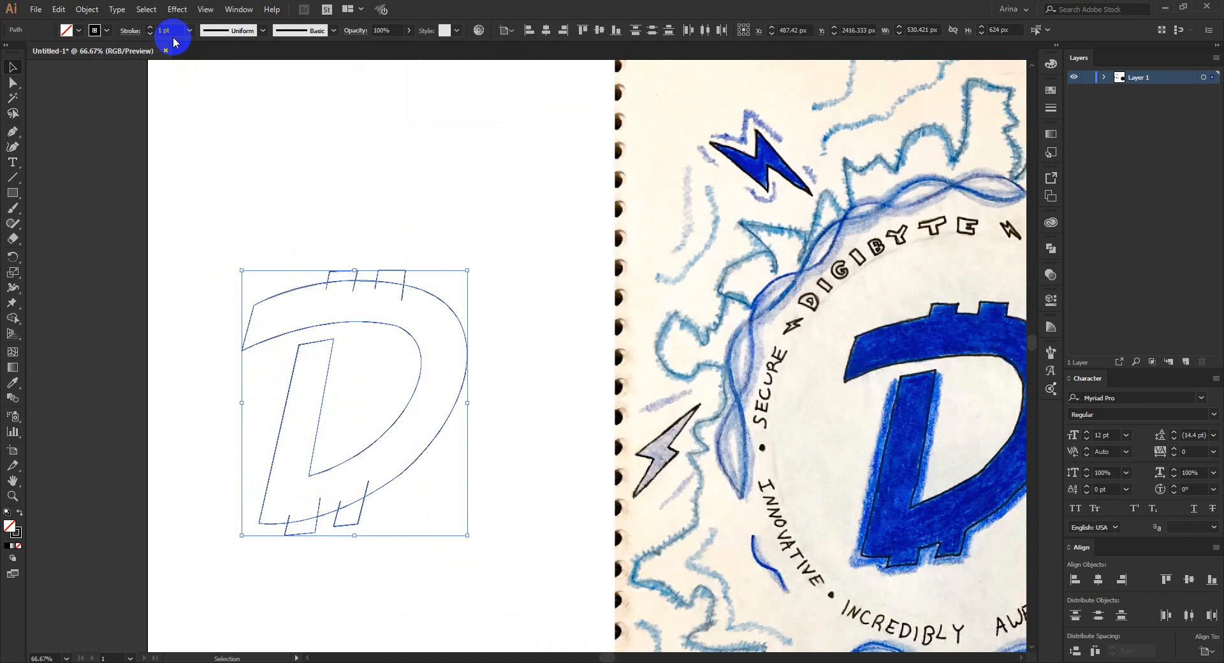
type("10")
key("Return")
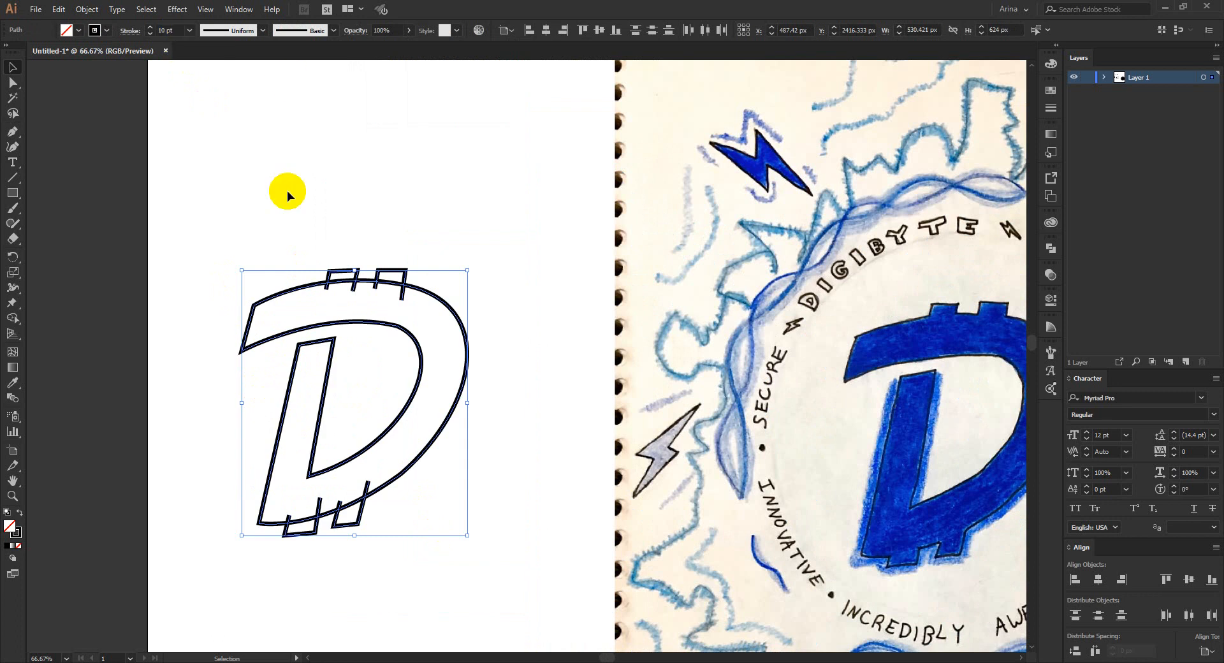
- Trim the ends of the two upper tabs that extend inside the D with the Shape Builder tool
key("shift+m")
scroll(319, 287, "up", 3)
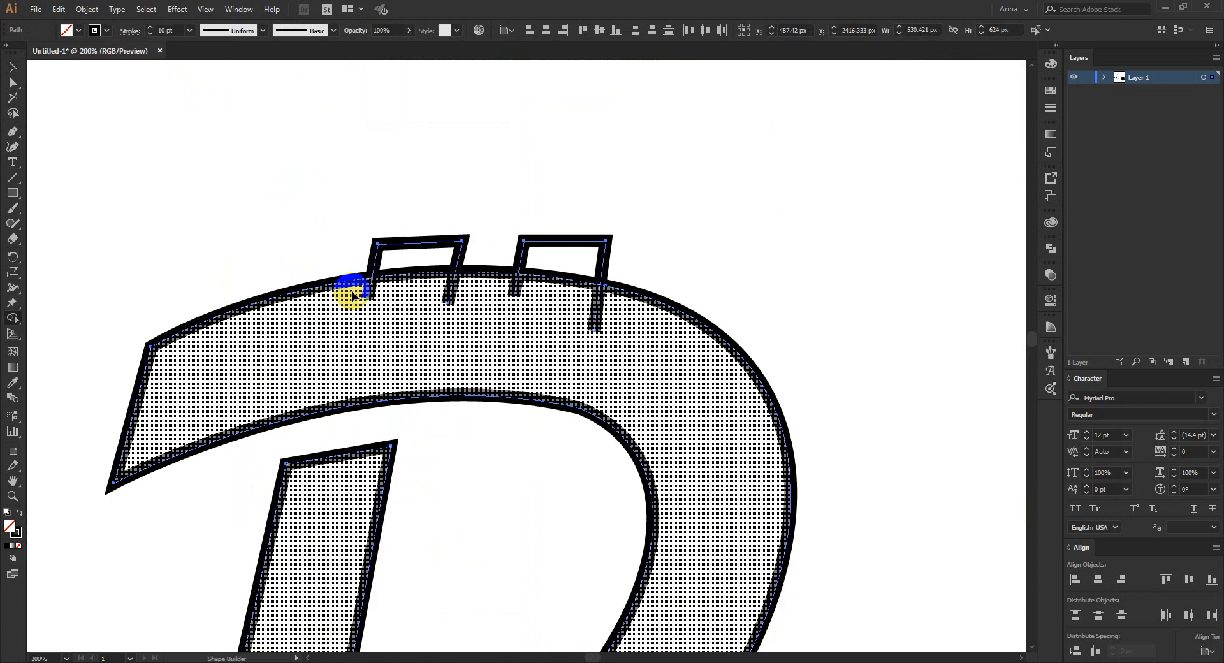
mouse_move(370, 292)
left_mouse_down()
mouse_move(527, 293)
mouse_move(519, 281)
mouse_move(470, 292)
left_mouse_up()
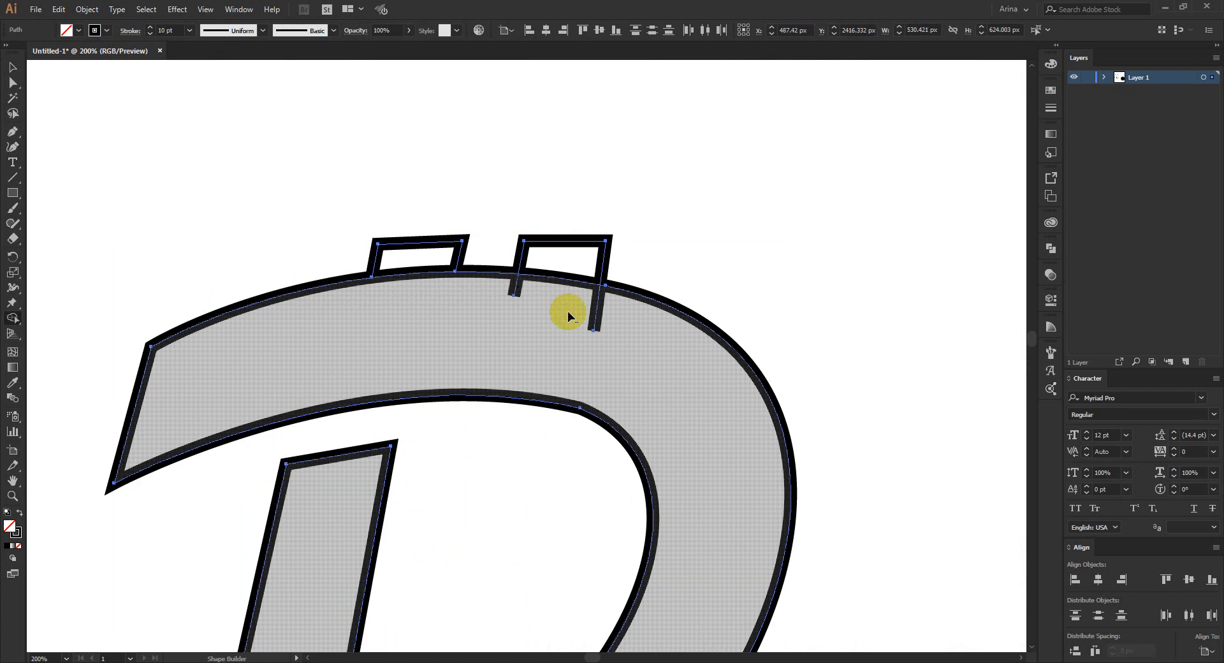
left_click(570, 315, "alt")
key("ctrl+z")
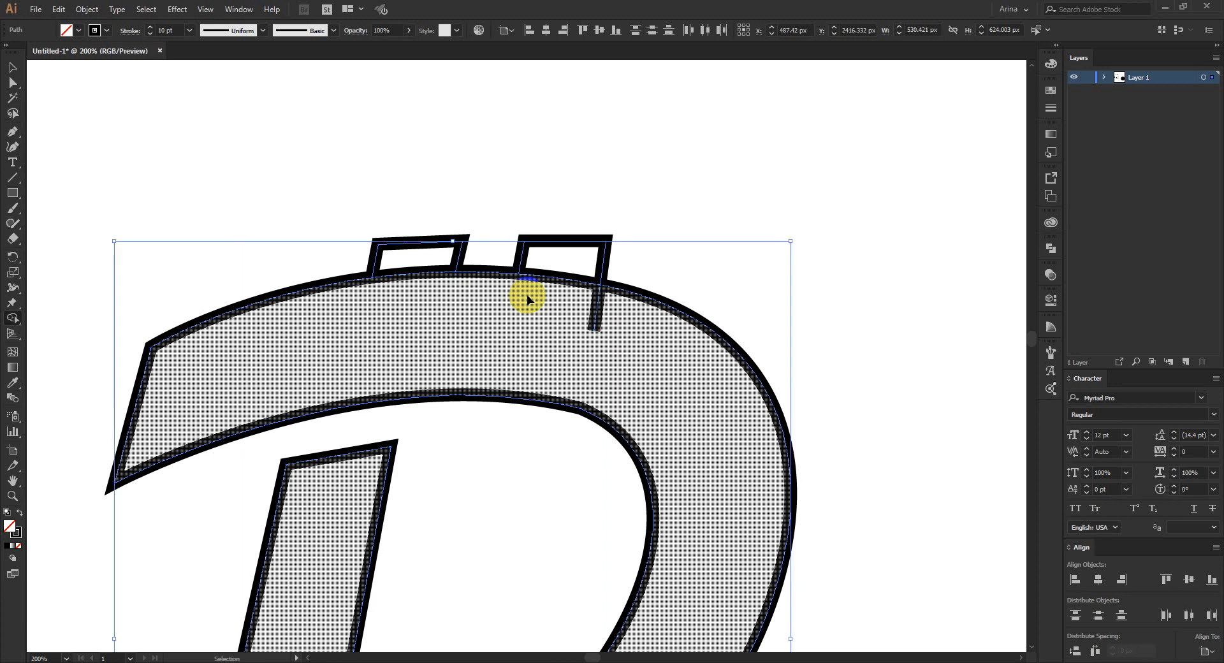
key("ctrl+F11")
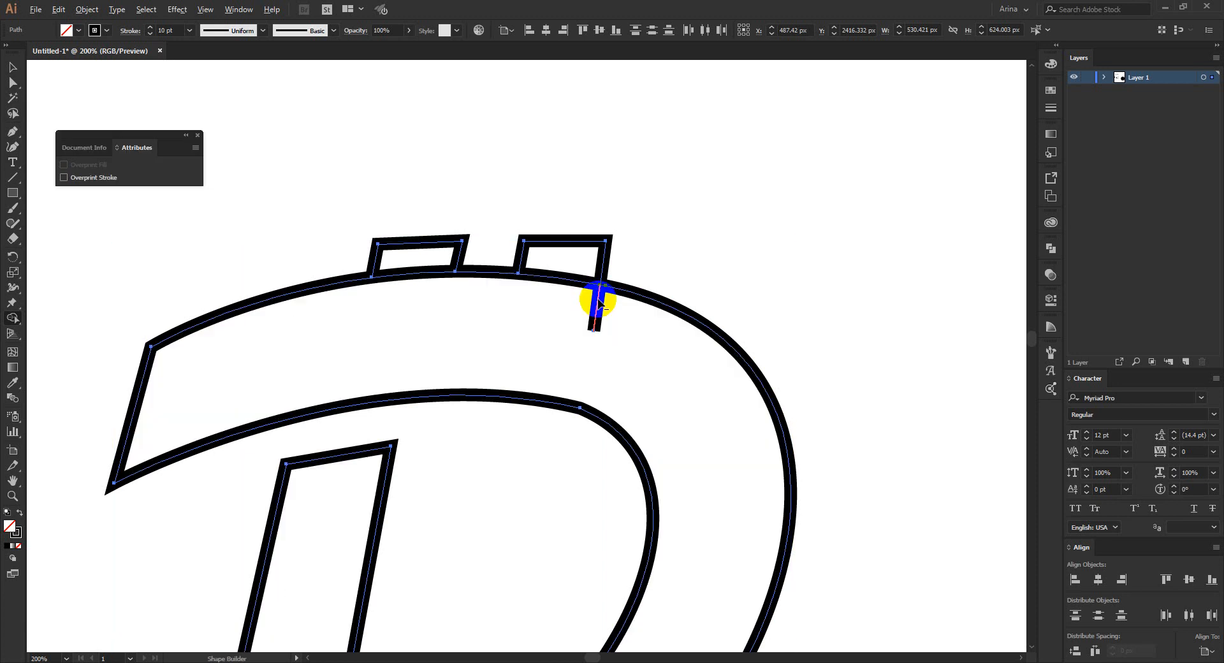
left_click(596, 305, "alt")
- Remove the ends of the two lower tabs that overlap into the D with the Shape Builder tool
scroll(557, 223, "down", 8)
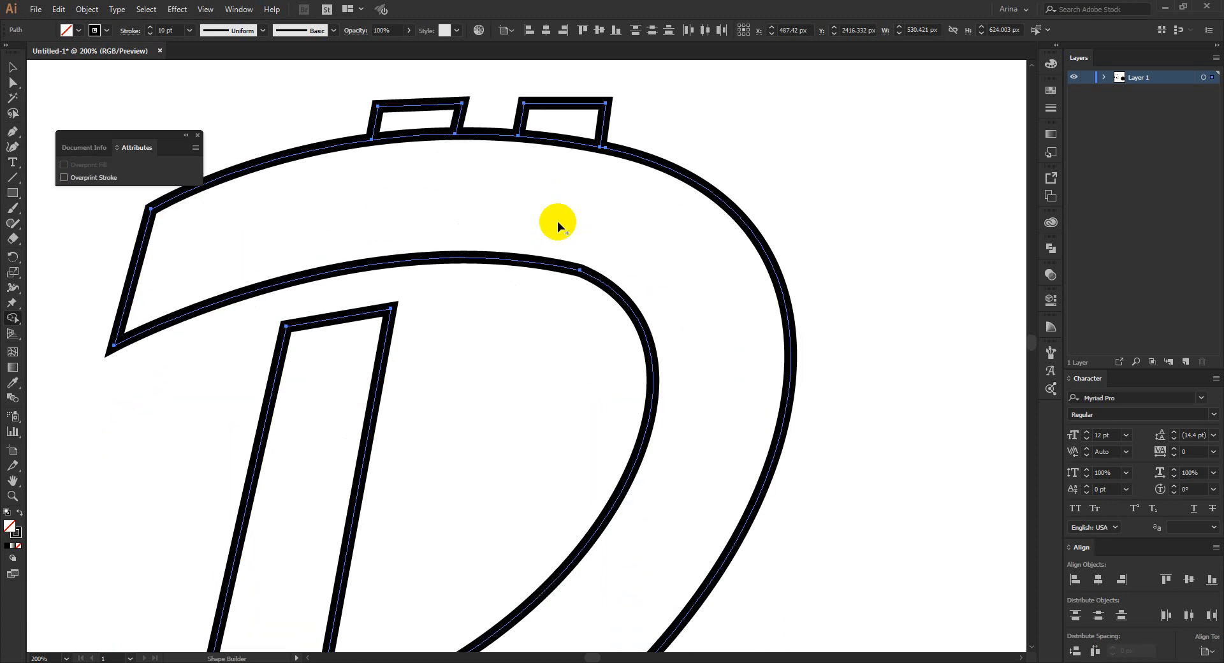
scroll(557, 221, "down", 4)
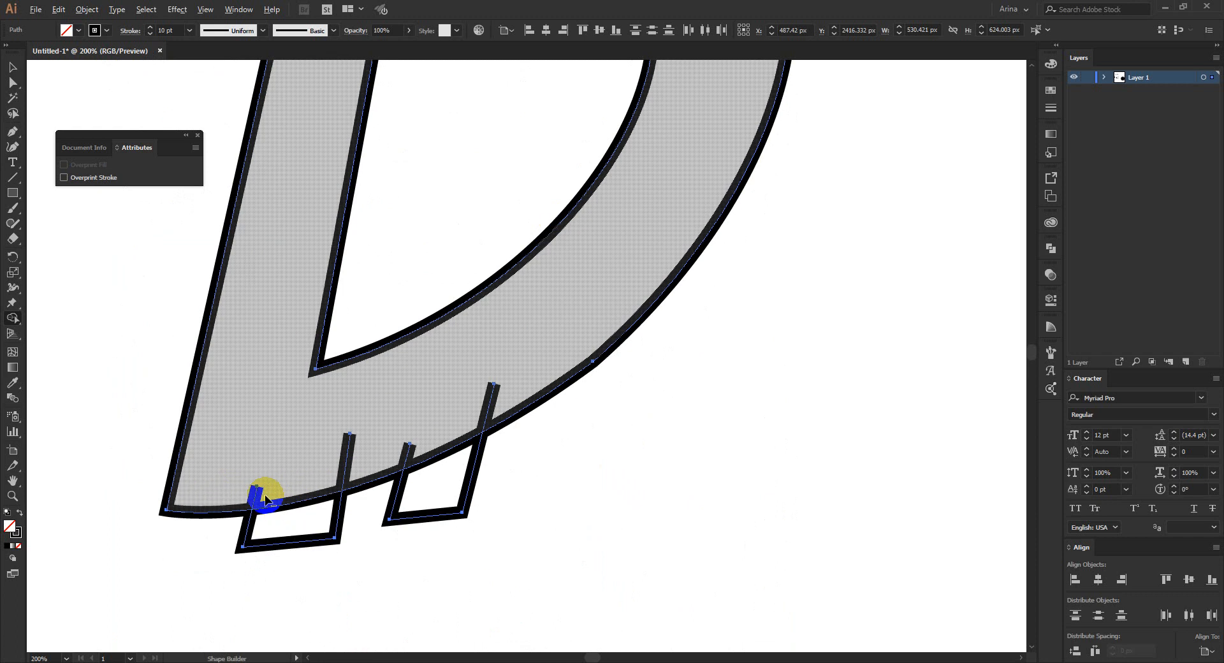
left_click(255, 493, "alt")
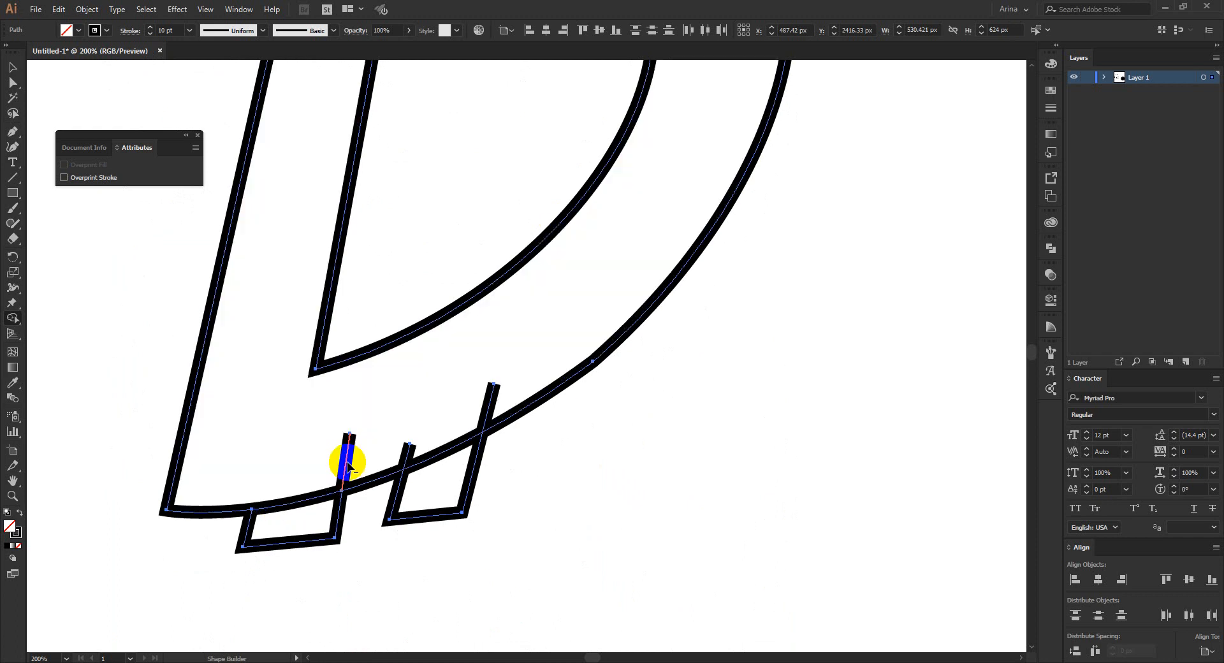
left_click(407, 452, "alt")
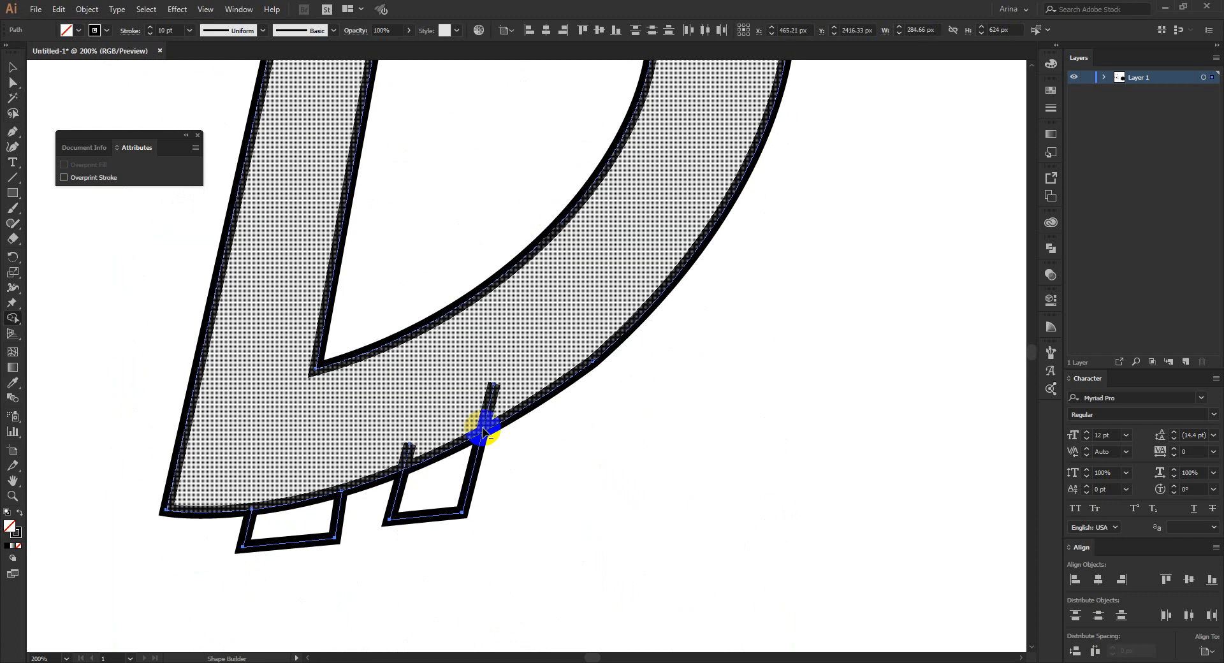
key("ctrl+z")
left_click(492, 408, "alt")
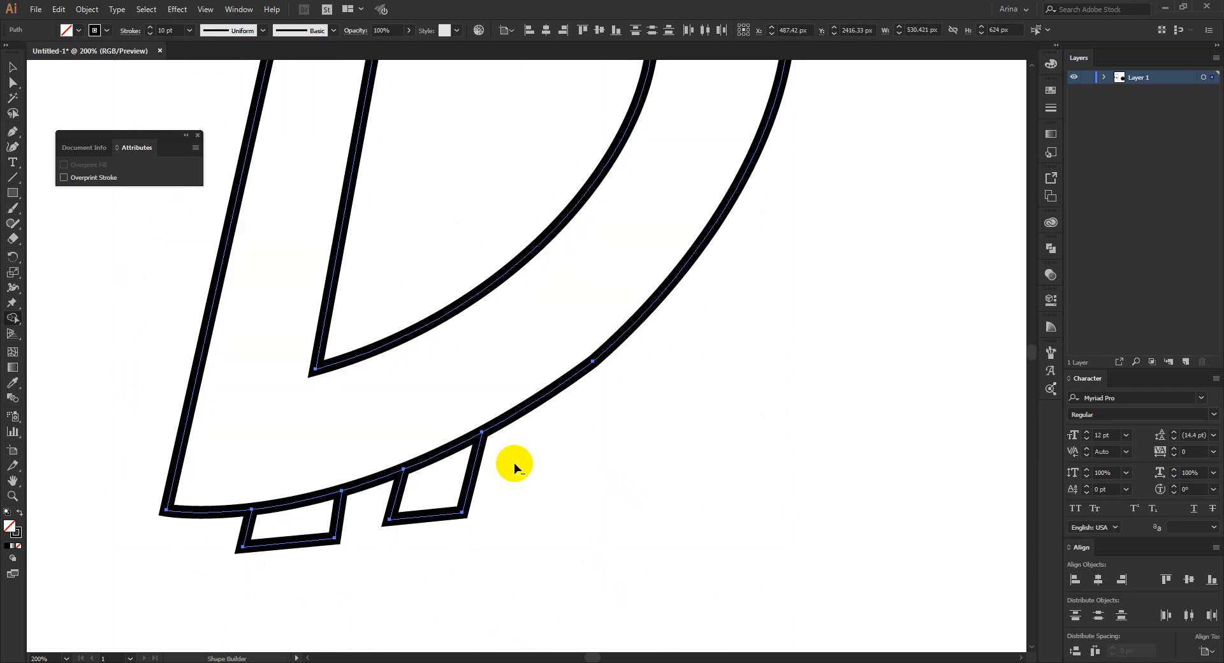
- Expand the fill and stroke of all the traced D paths and unite them into one shape with Pathfinder
scroll(513, 463, "down", 3)
scroll(514, 463, "down", 1)
key("v")
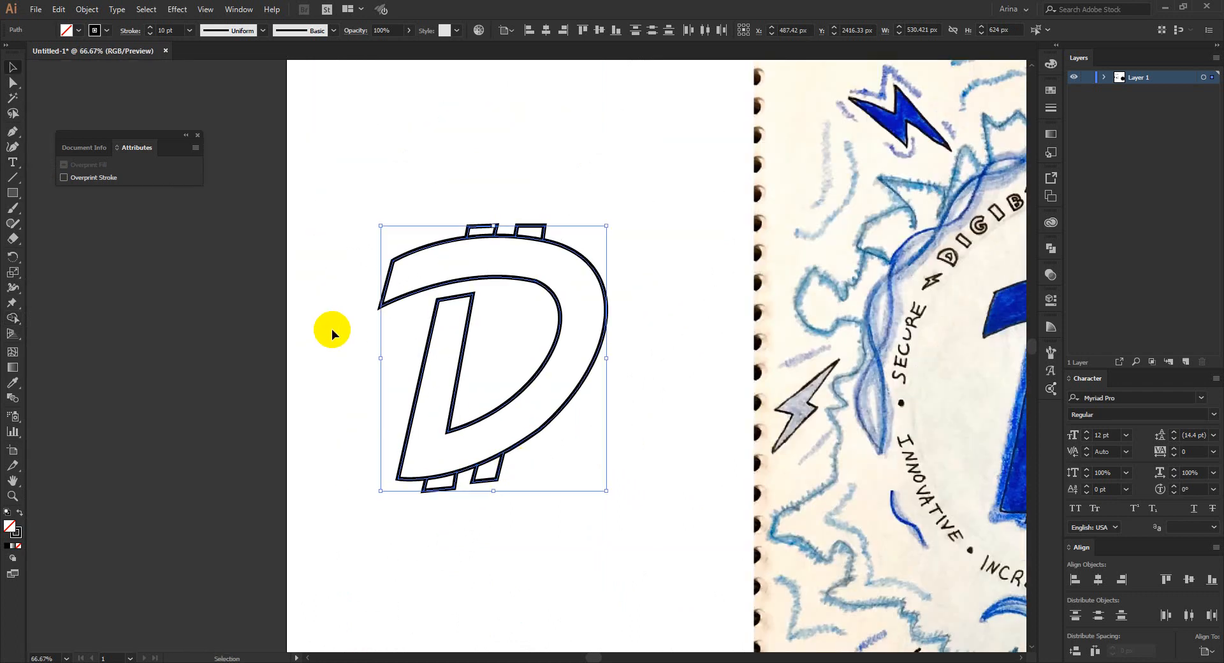
left_click_drag(331, 170, 652, 545)
scroll(544, 304, "up", 1)
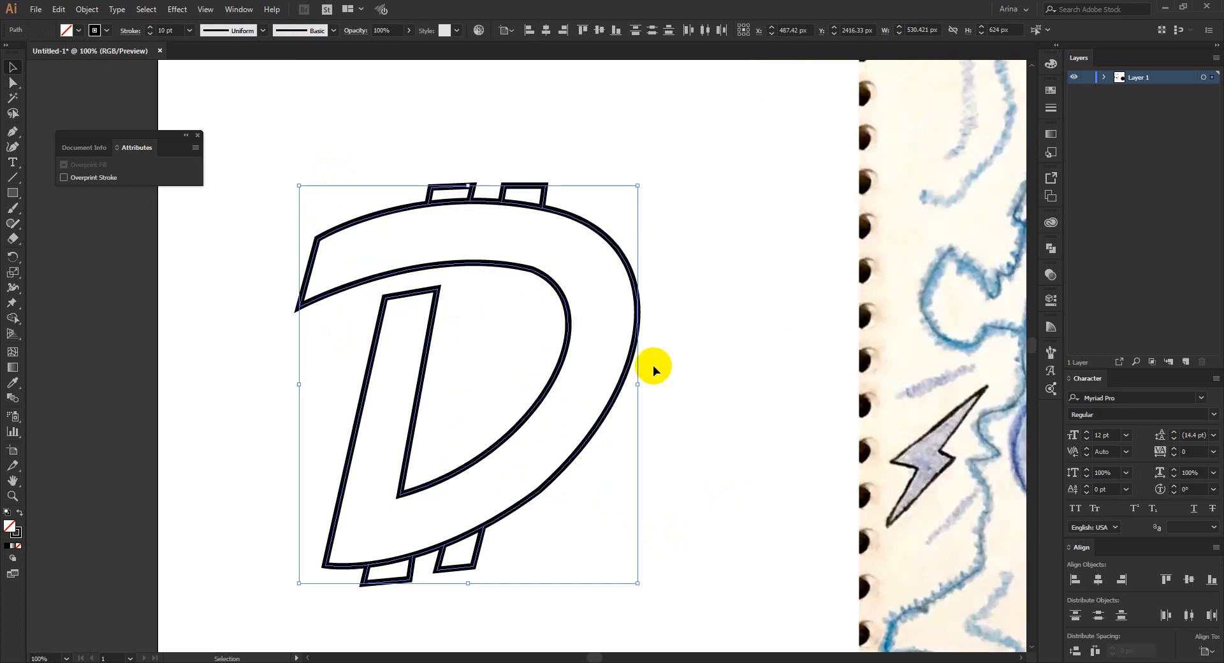
left_click(86, 9)
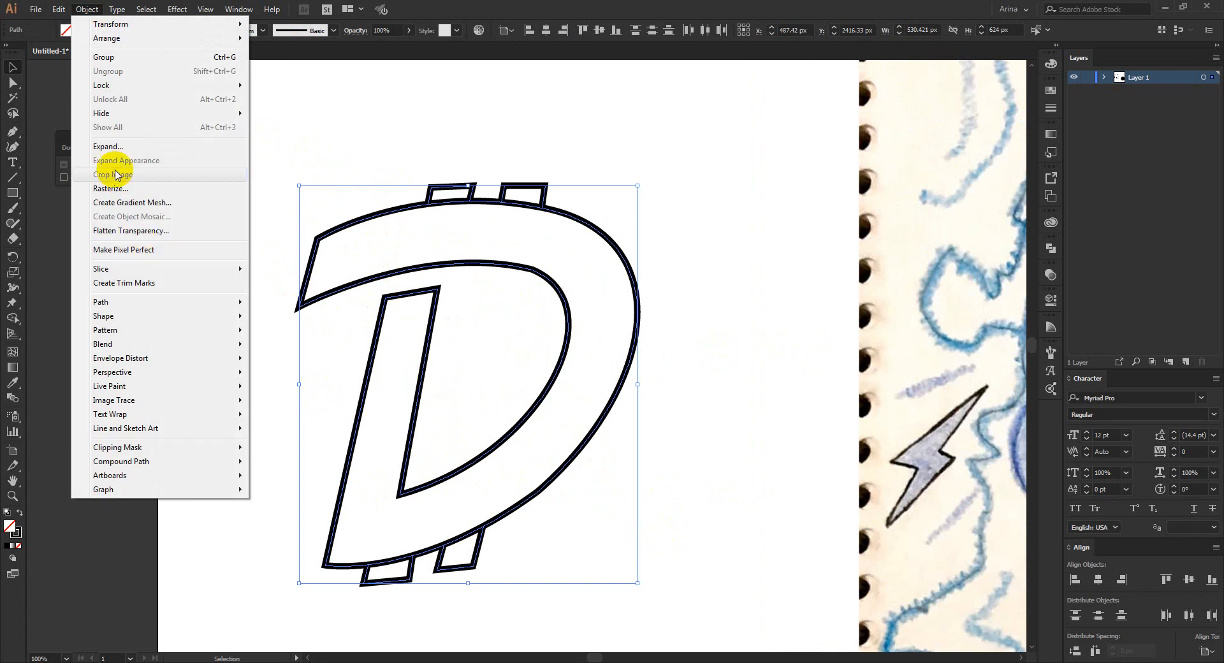
left_click(101, 147)
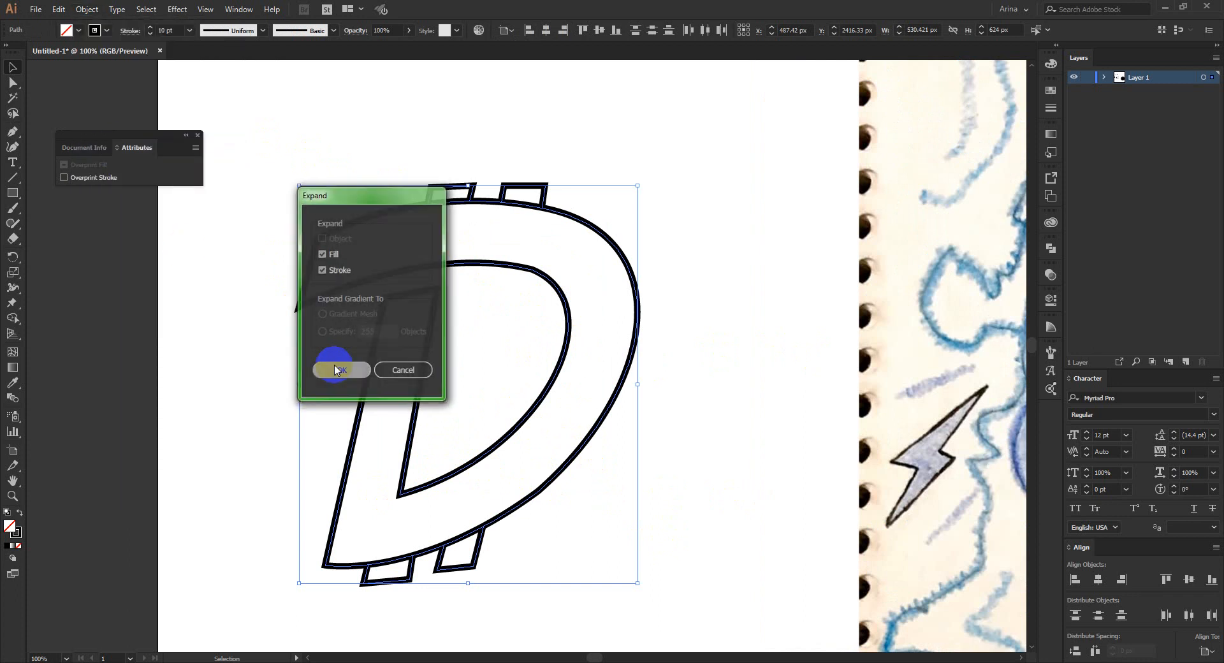
left_click(336, 369)
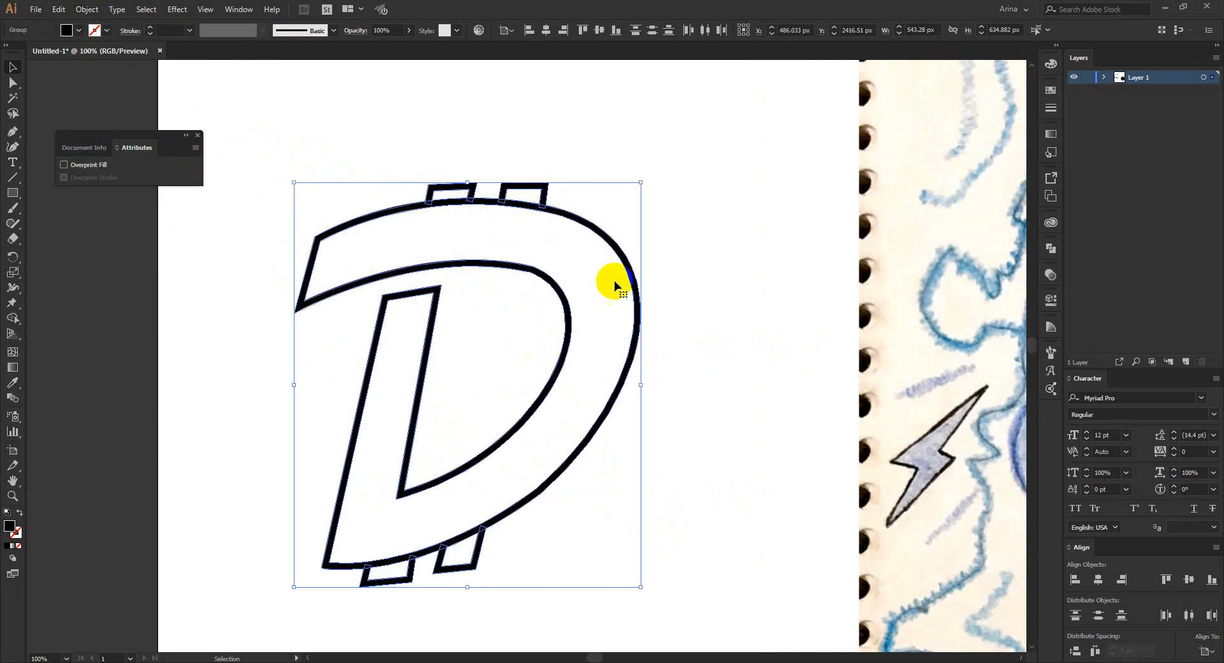
left_click(1050, 248)
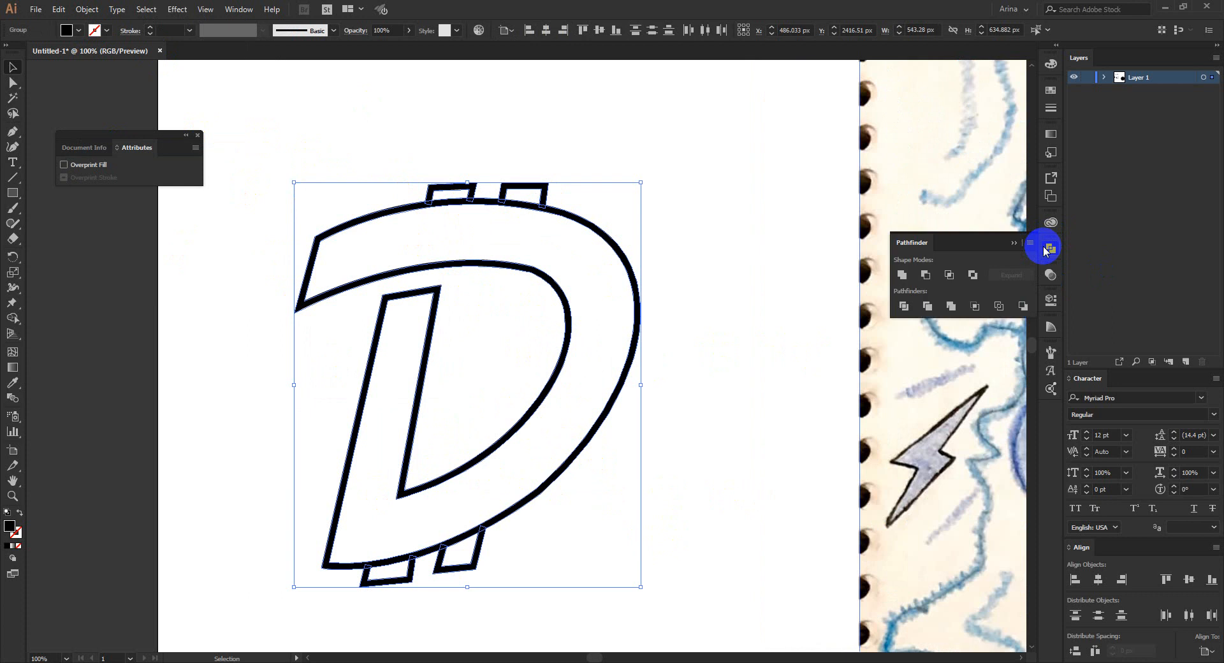
left_click(902, 275)
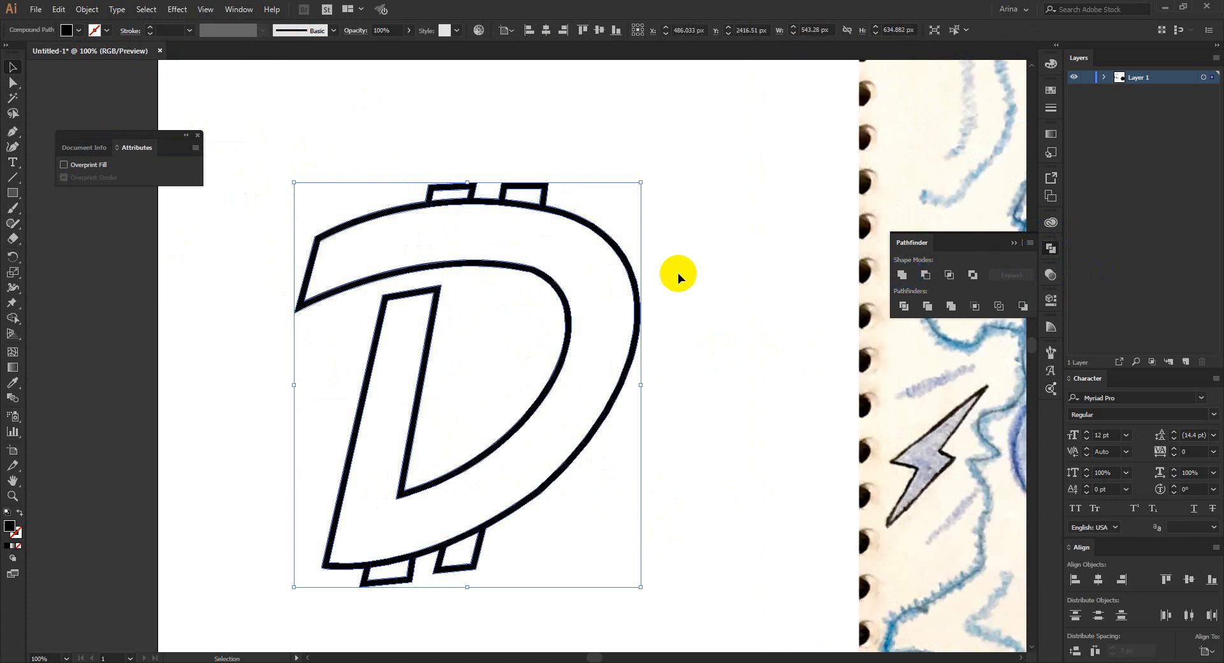
- Move the D outline about 100 px right and 59 px up, and close the floating Attributes panel
left_click(582, 300)
left_click_drag(565, 299, 629, 262)
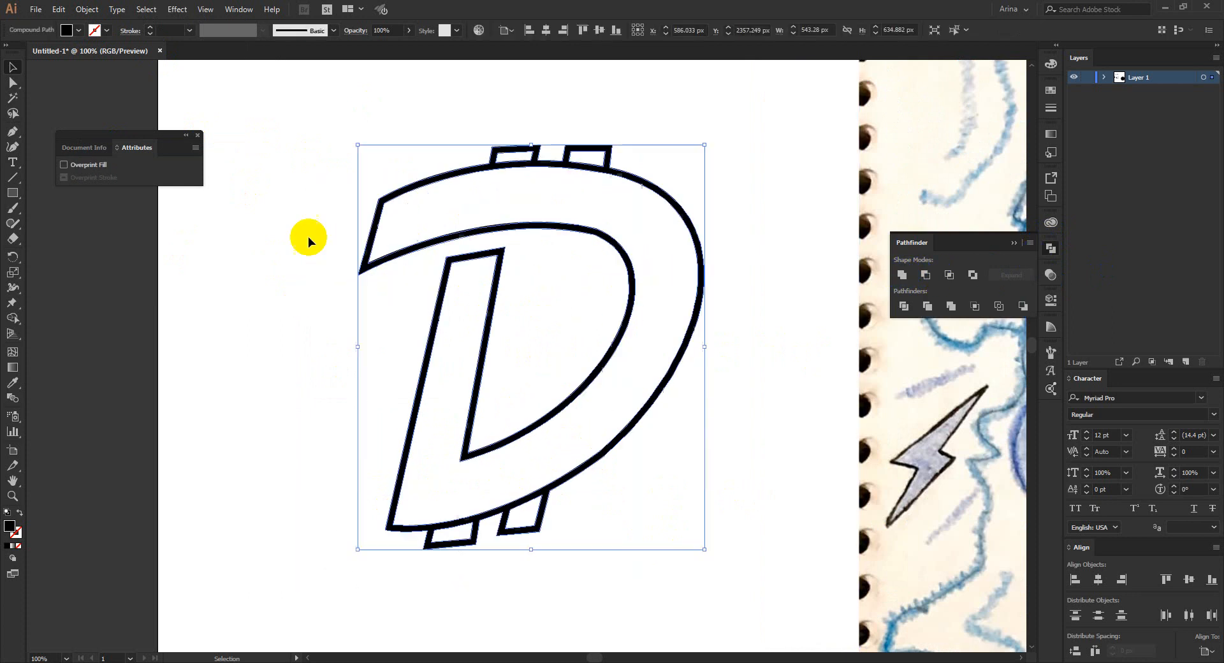
left_click(238, 217)
left_click(199, 136)
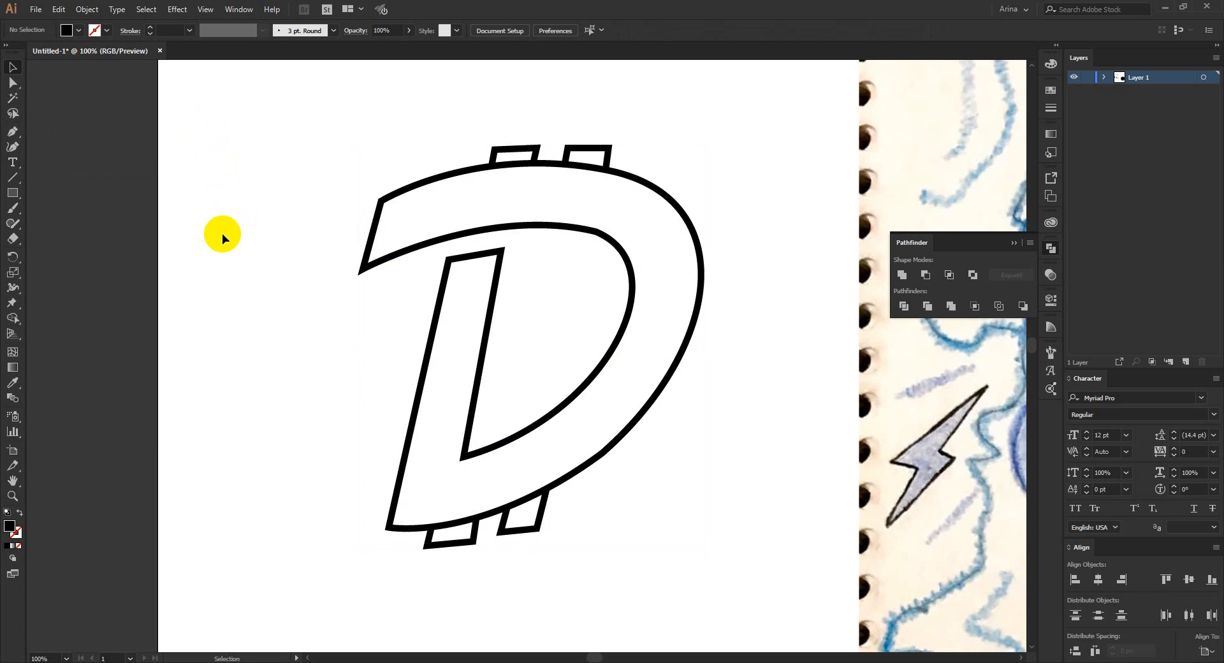
- Move the client's sketch from the middle of the artboard to the empty canvas outside its left edge
scroll(222, 233, "down", 3)
scroll(166, 263, "down", 1)
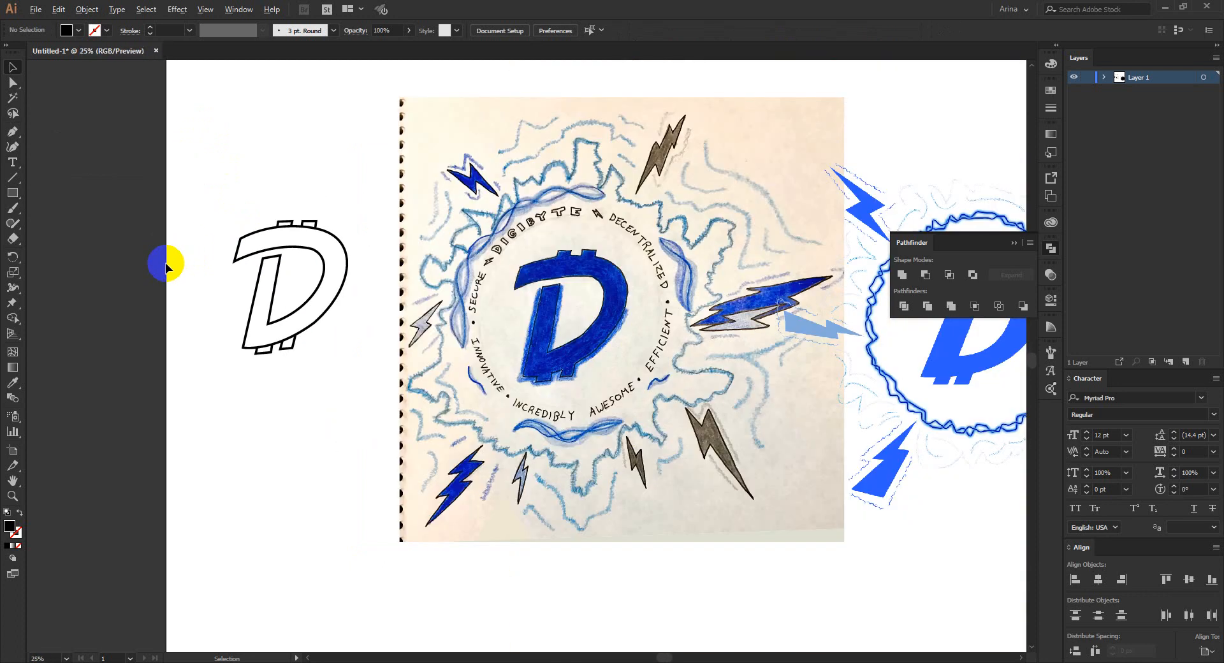
scroll(273, 264, "down", 1)
scroll(539, 292, "up", 1)
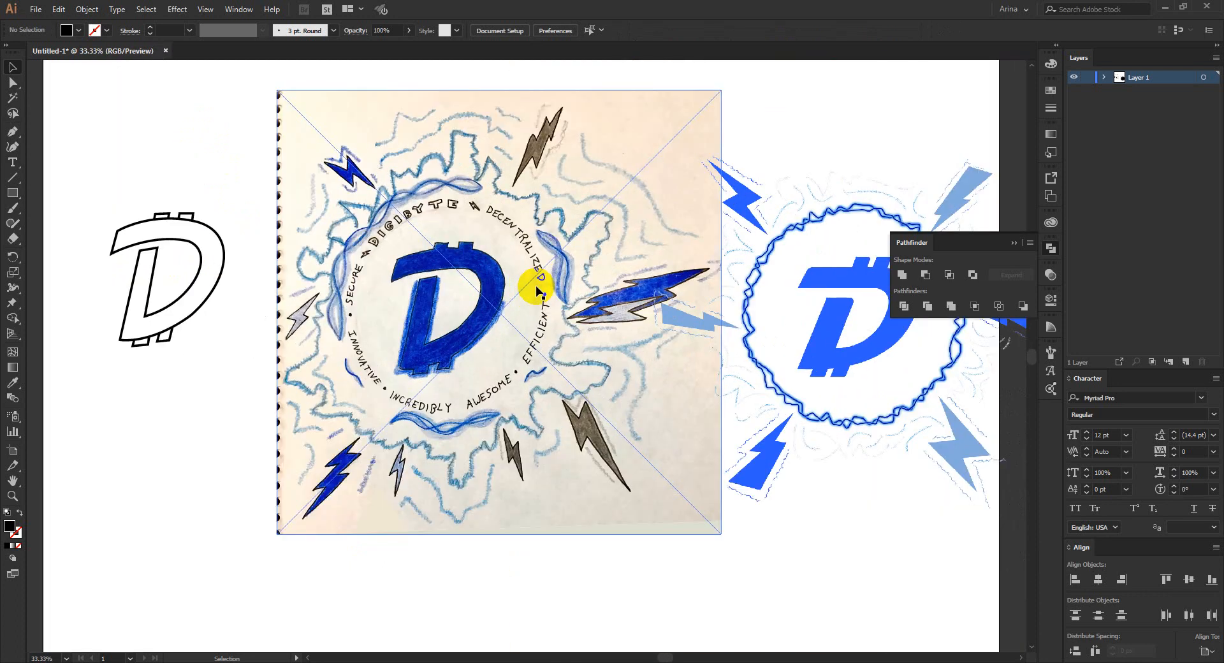
left_click(771, 347)
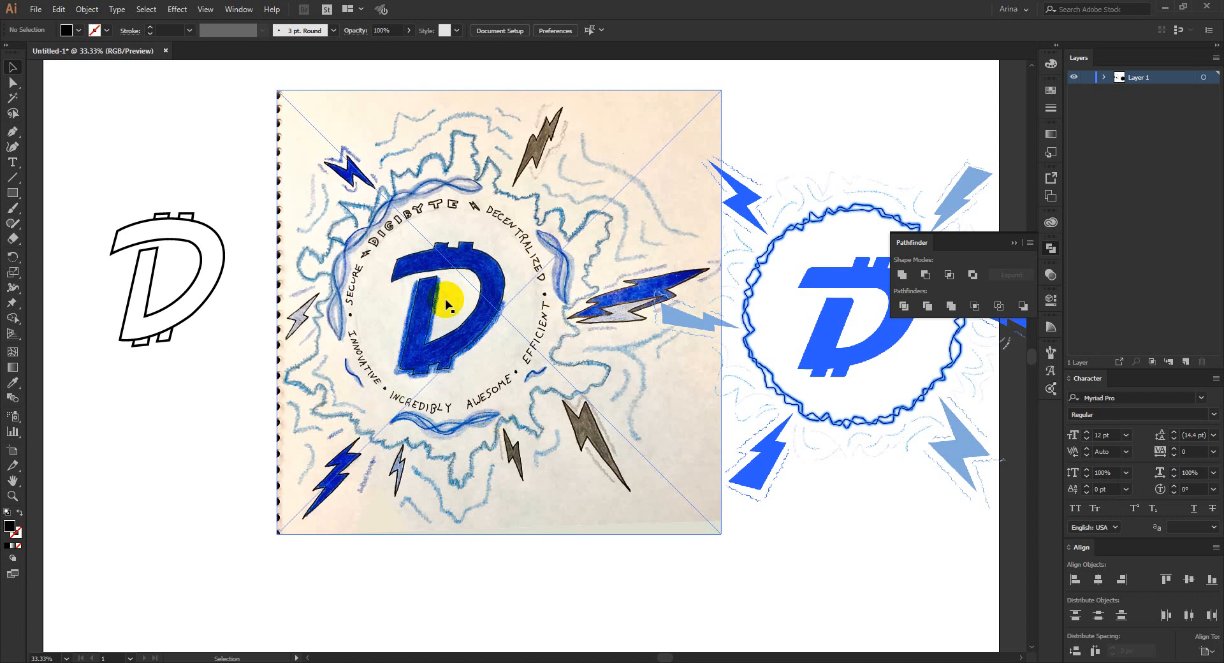
scroll(537, 333, "down", 2)
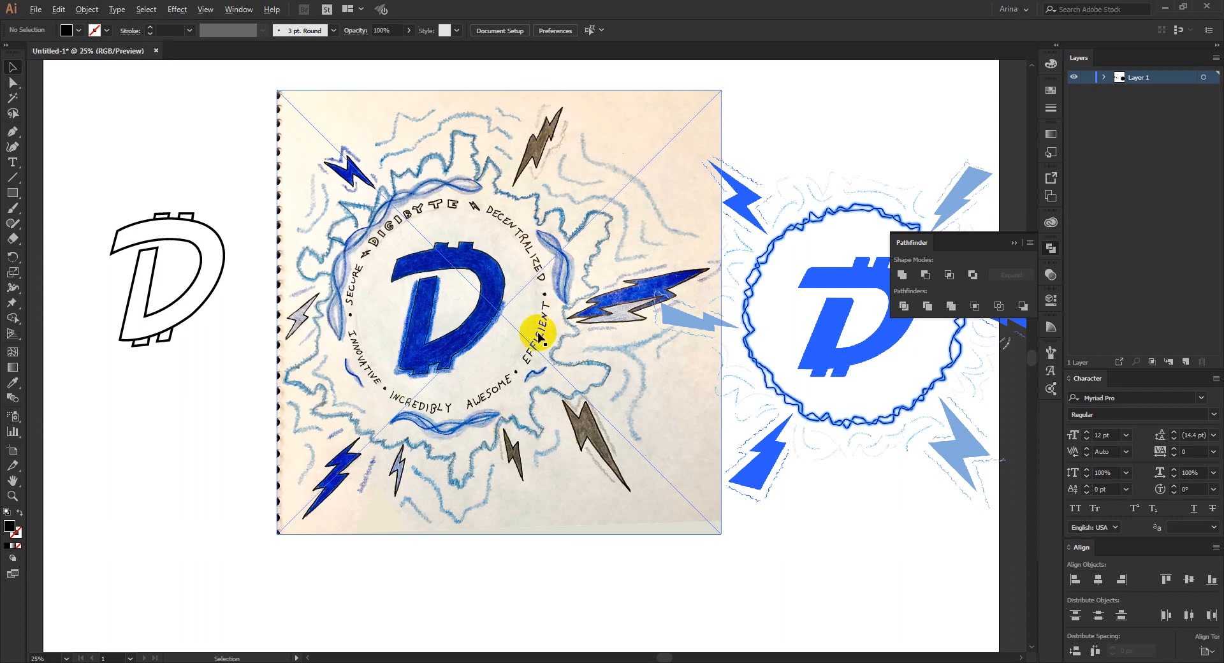
mouse_move(539, 336)
left_mouse_down()
mouse_move(178, 294)
mouse_move(230, 300)
left_mouse_up()
- Move the D outline farther right into the empty area of the artboard, and deselect it
scroll(342, 272, "up", 2)
left_click_drag(292, 247, 449, 441)
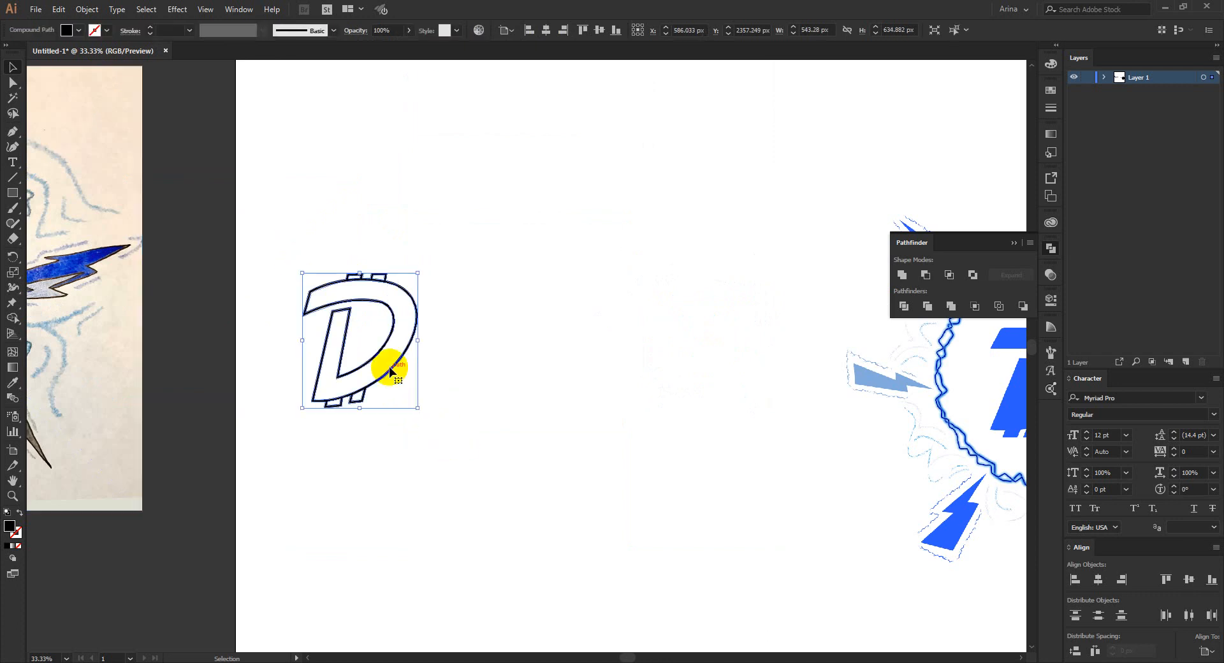
left_click_drag(391, 364, 554, 370)
left_click(668, 388)
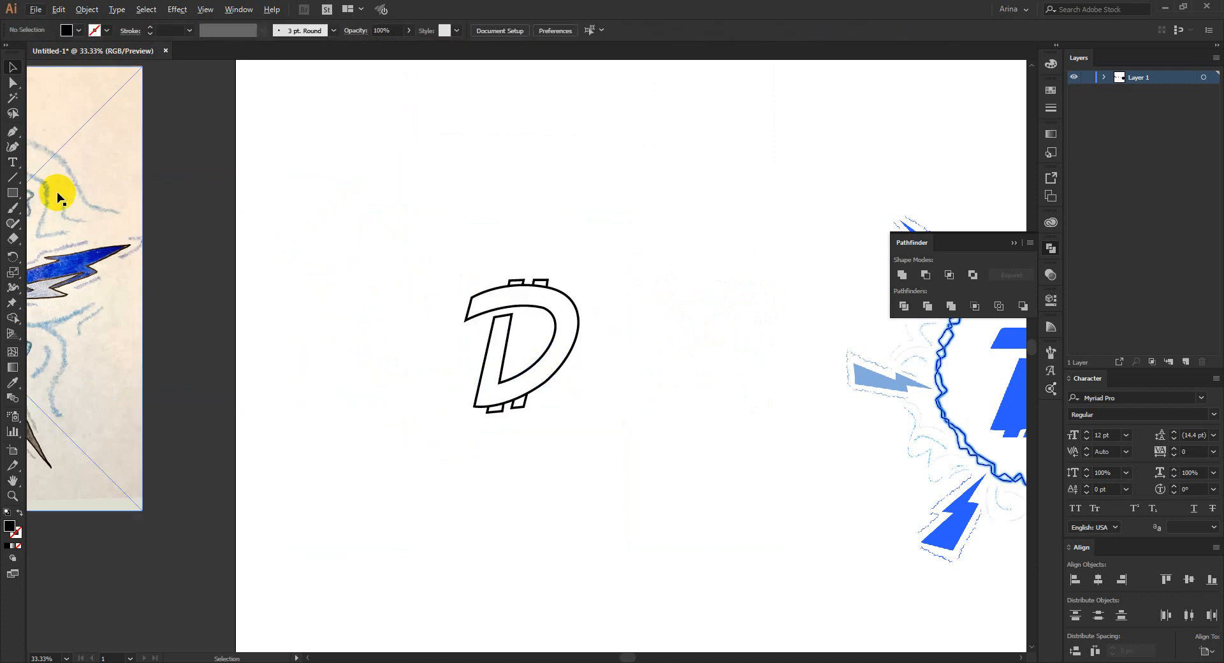
- Draw a circle about 1098 px in diameter centred around the D, with no fill and a black outline
left_click(14, 193)
left_click_drag(13, 193, 70, 223)
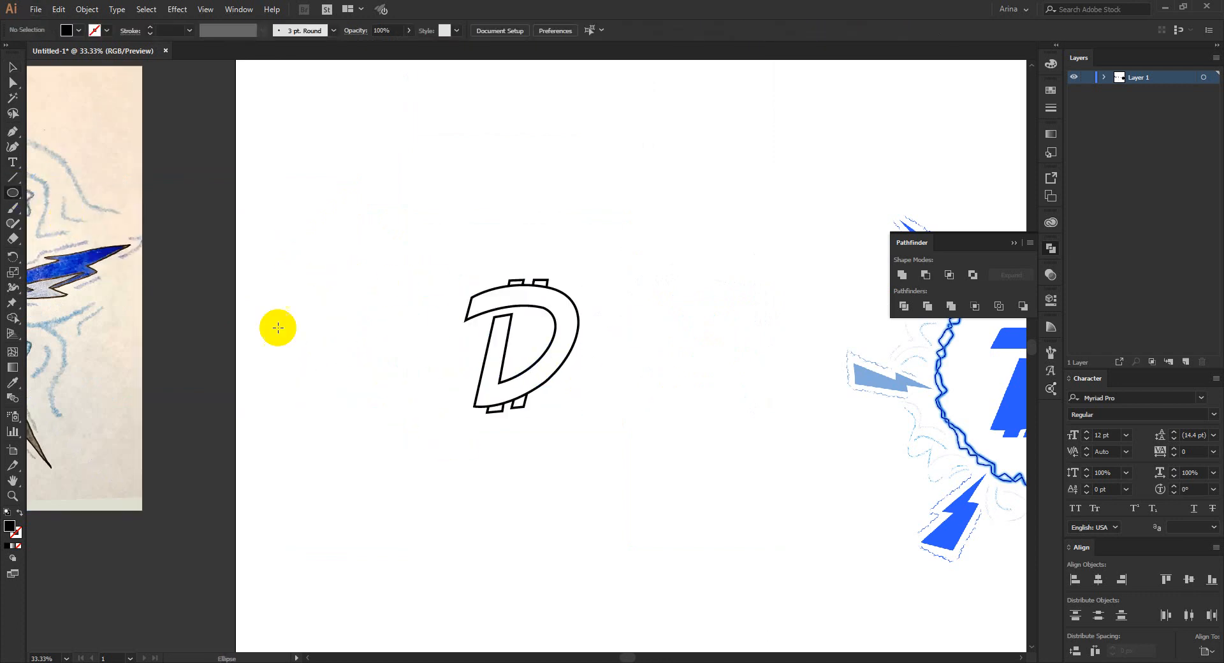
left_click_drag(523, 340, 638, 416)
key("shift+x")
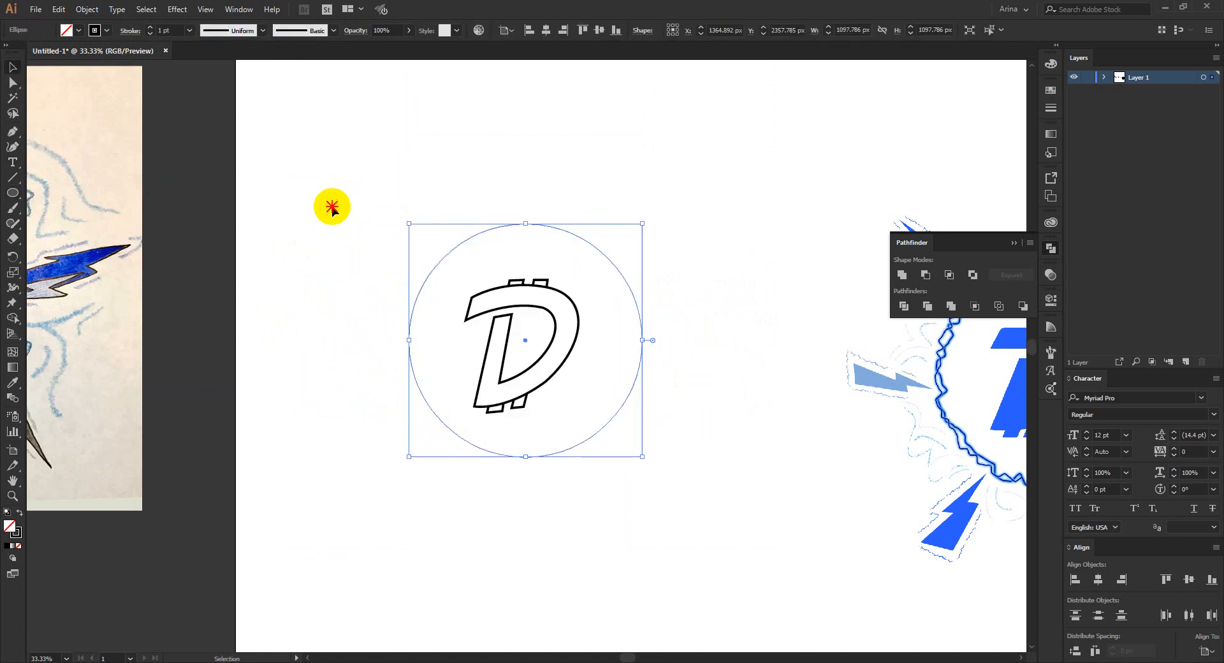
- Select the circle and the D outline and align their centres horizontally and vertically
key("v")
left_click(327, 205)
left_click_drag(321, 186, 706, 518)
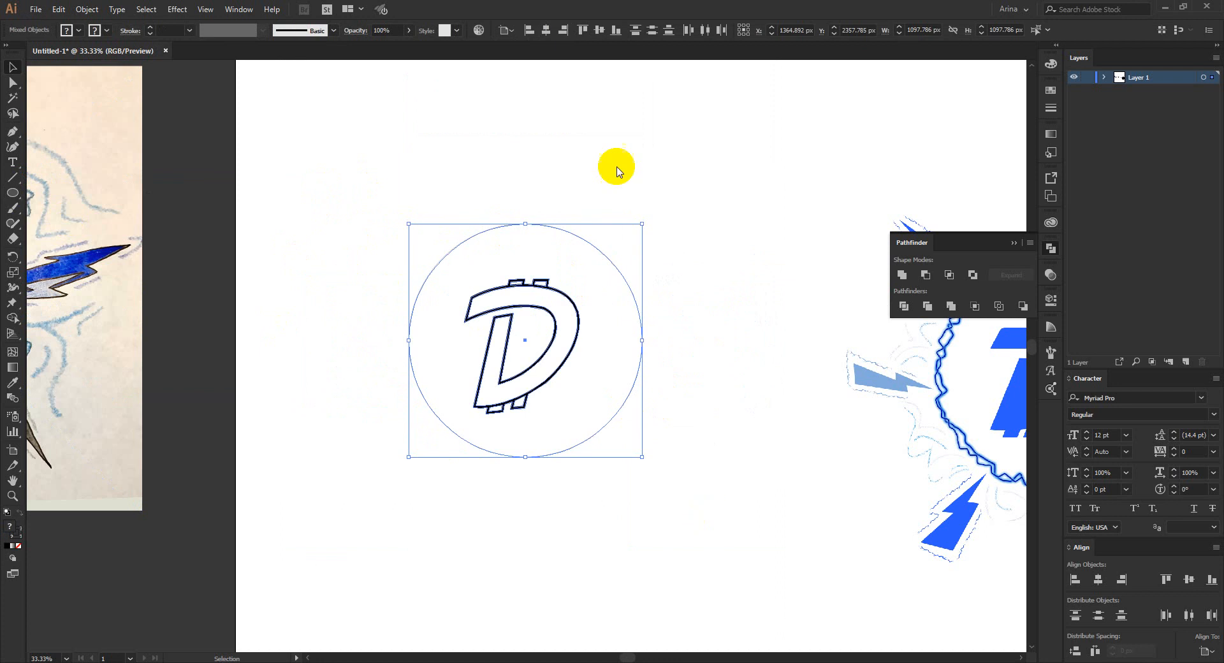
left_click(505, 32)
left_click(537, 46)
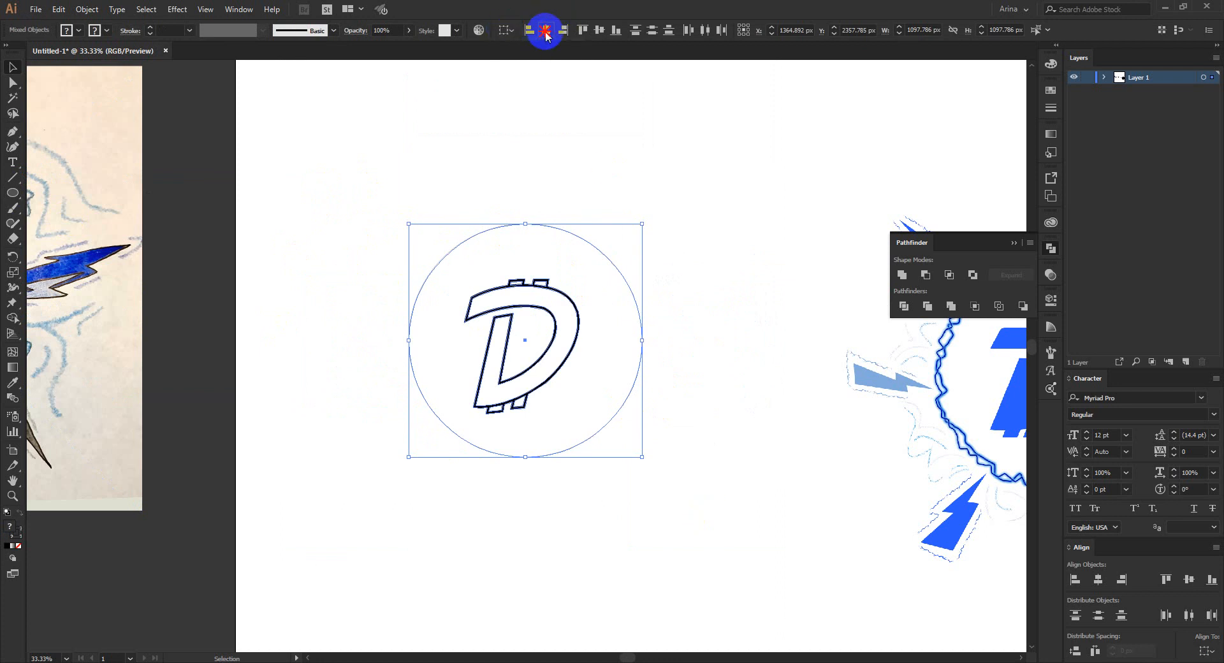
left_click(546, 32)
left_click(599, 30)
left_click(371, 364)
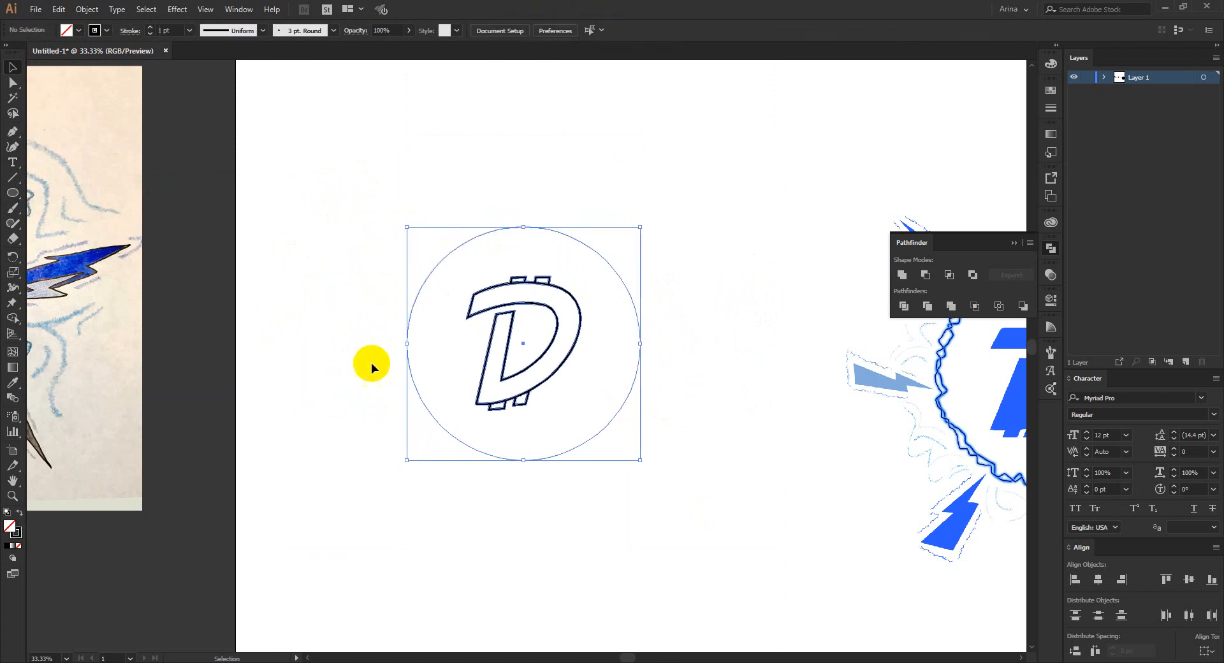
- Switch to the Notepad word list, select the word DIGIBYTE, and return to Illustrator
scroll(611, 343, "up", 1)
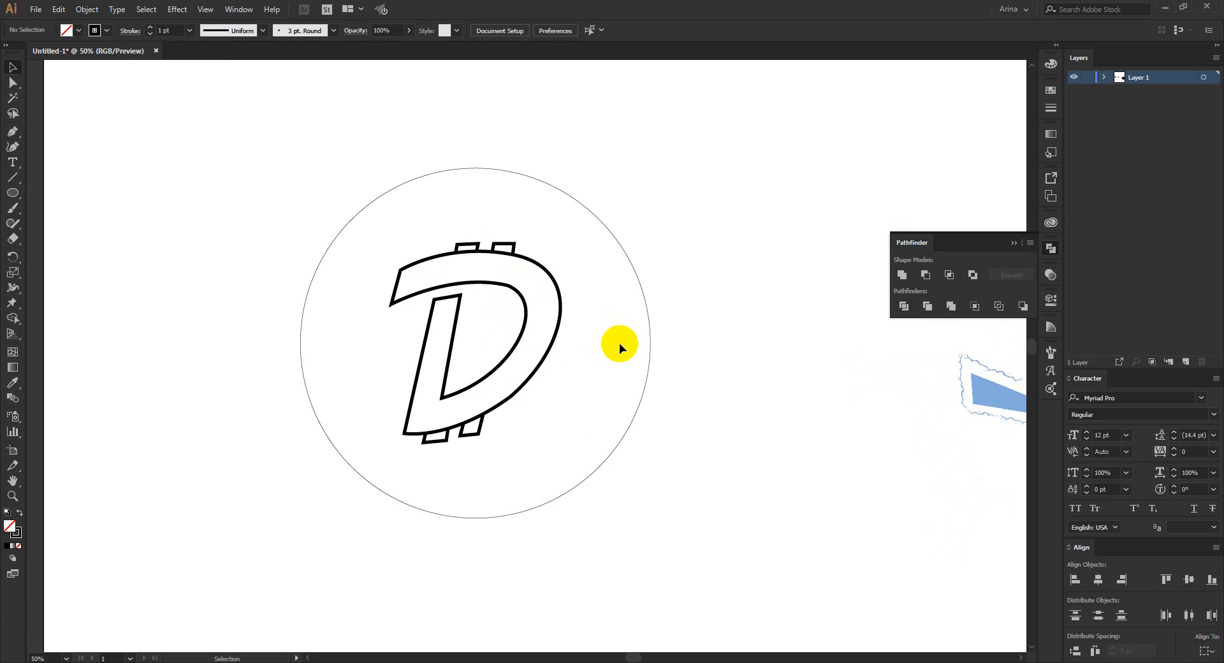
key("alt+Tab")
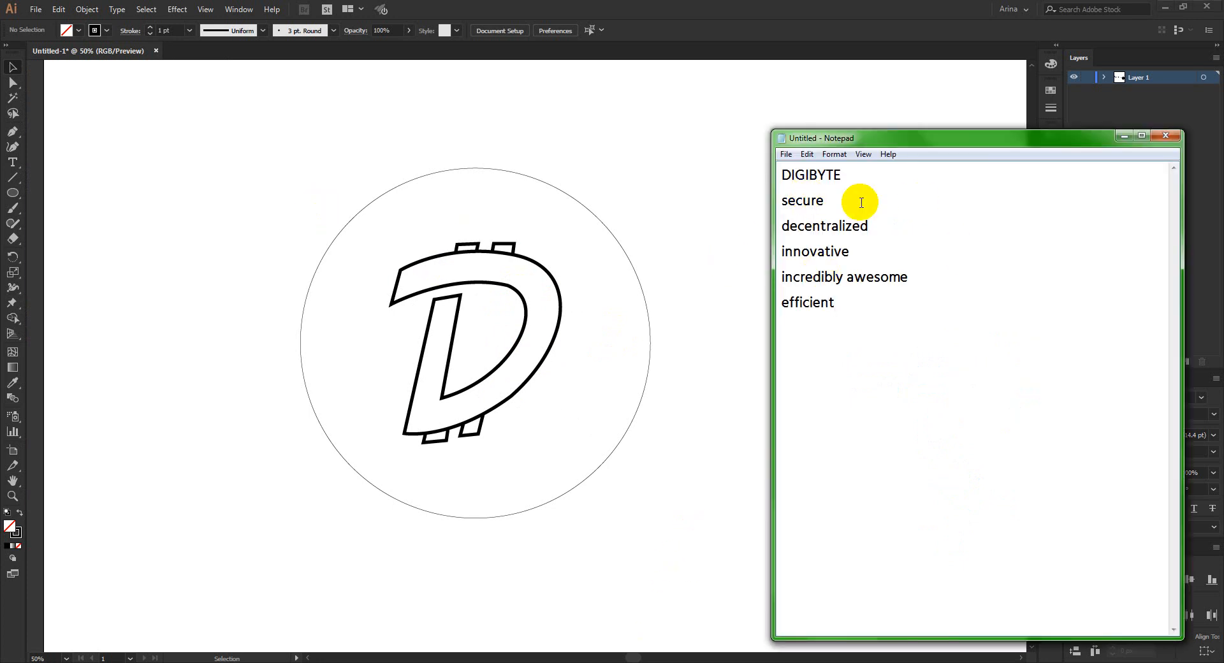
double_click(847, 175)
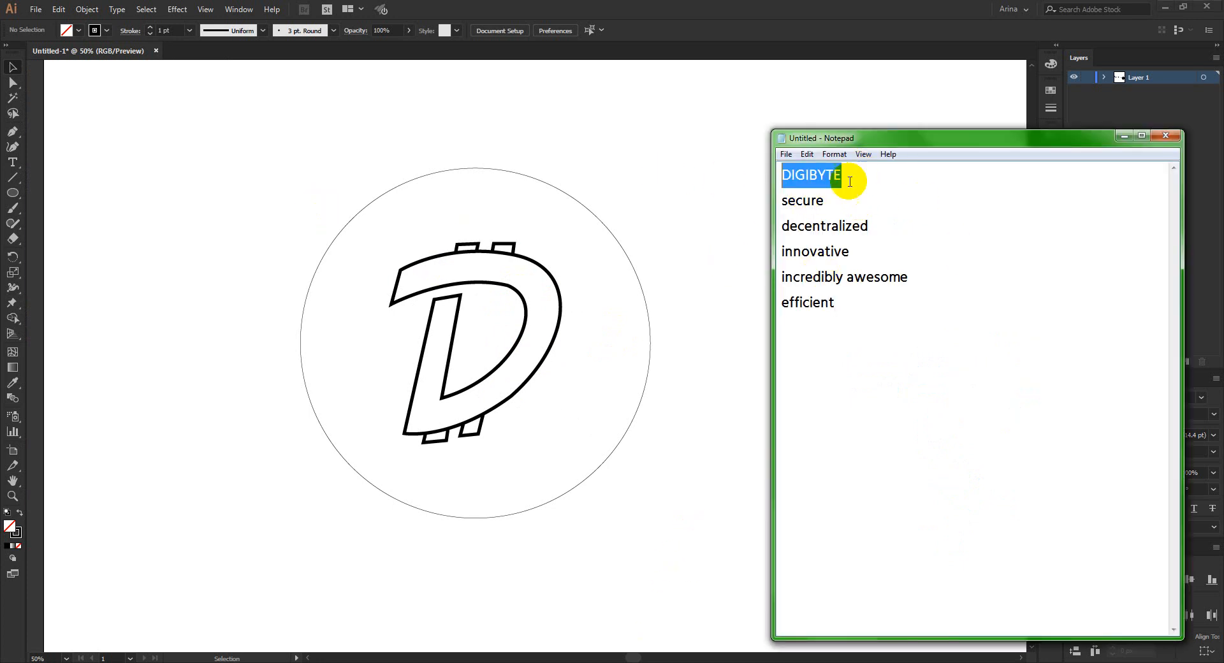
left_click(843, 174)
left_click_drag(843, 175, 631, 175)
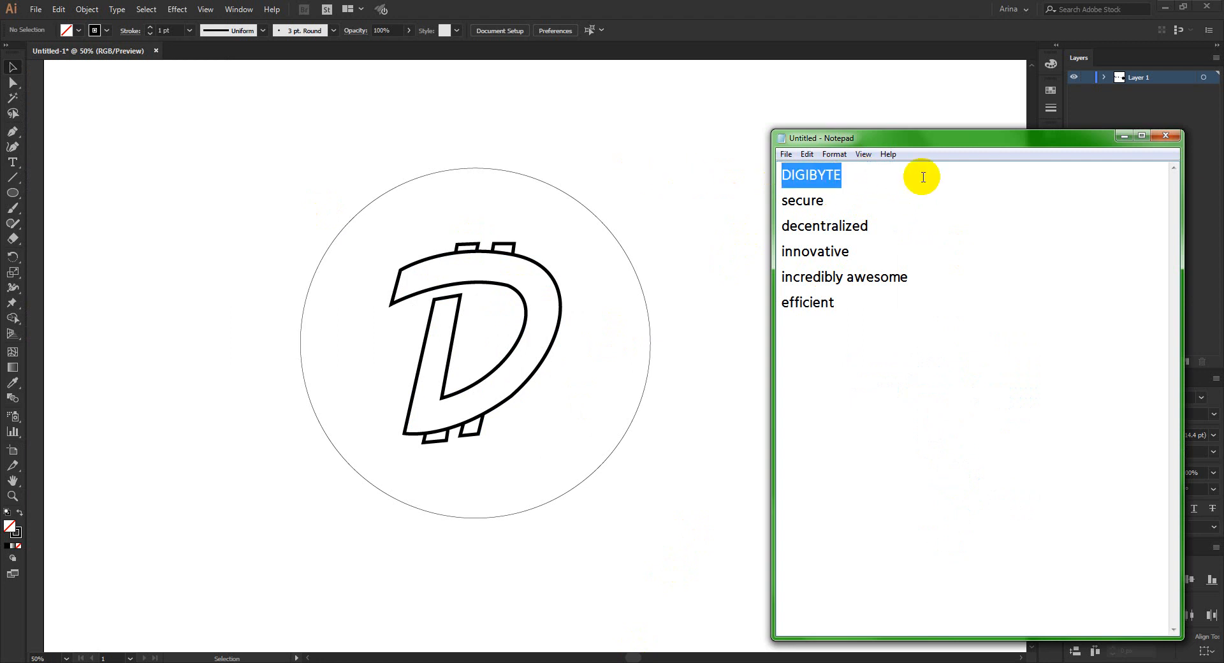
left_click(468, 171)
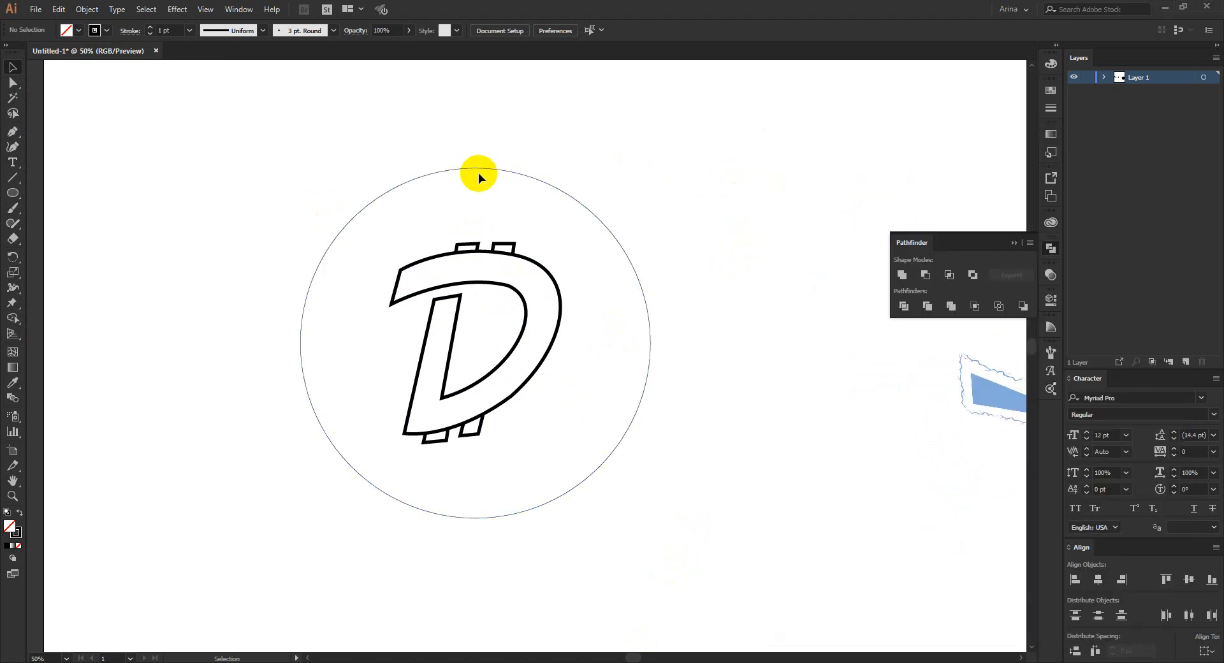
- Examine the client's sketch for the order, placement and separators of the words around the D
scroll(358, 199, "down", 1)
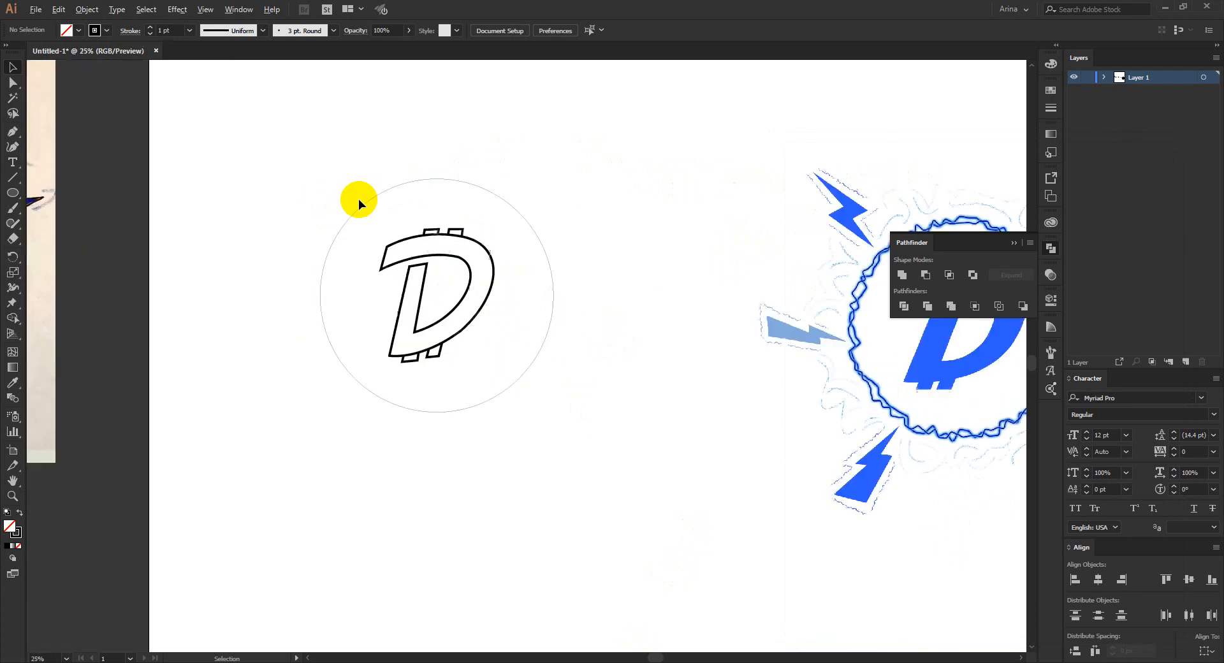
scroll(331, 300, "down", 2)
key("a")
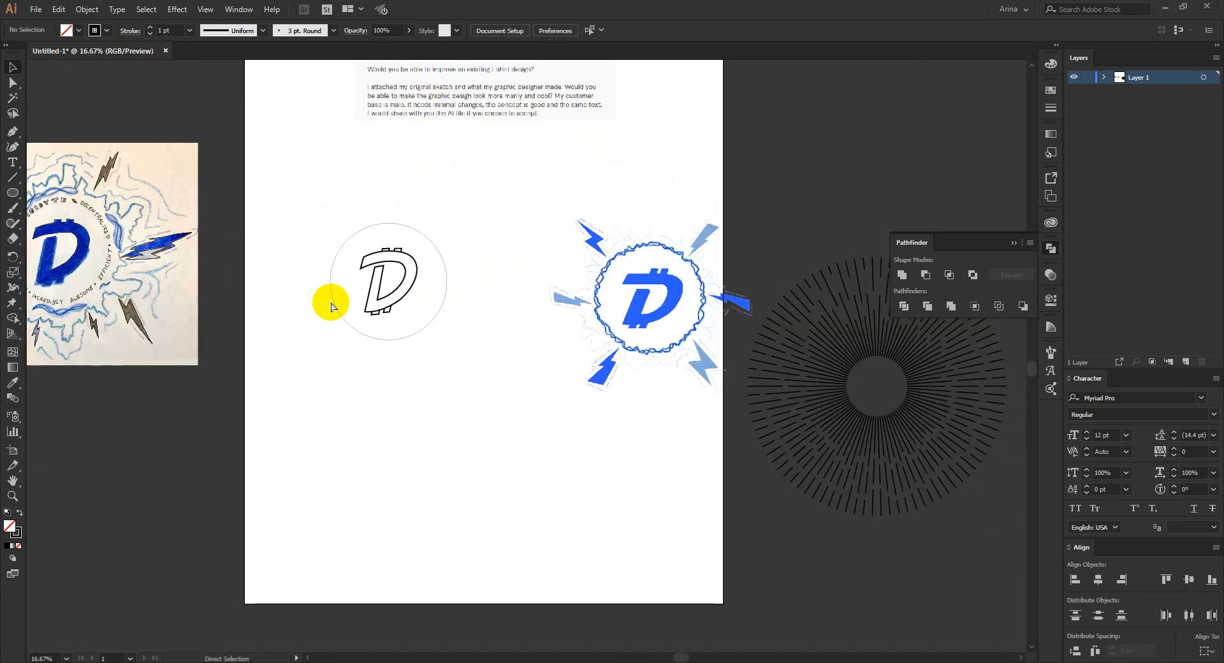
key("space")
left_click_drag(172, 314, 292, 341)
scroll(124, 227, "up", 2)
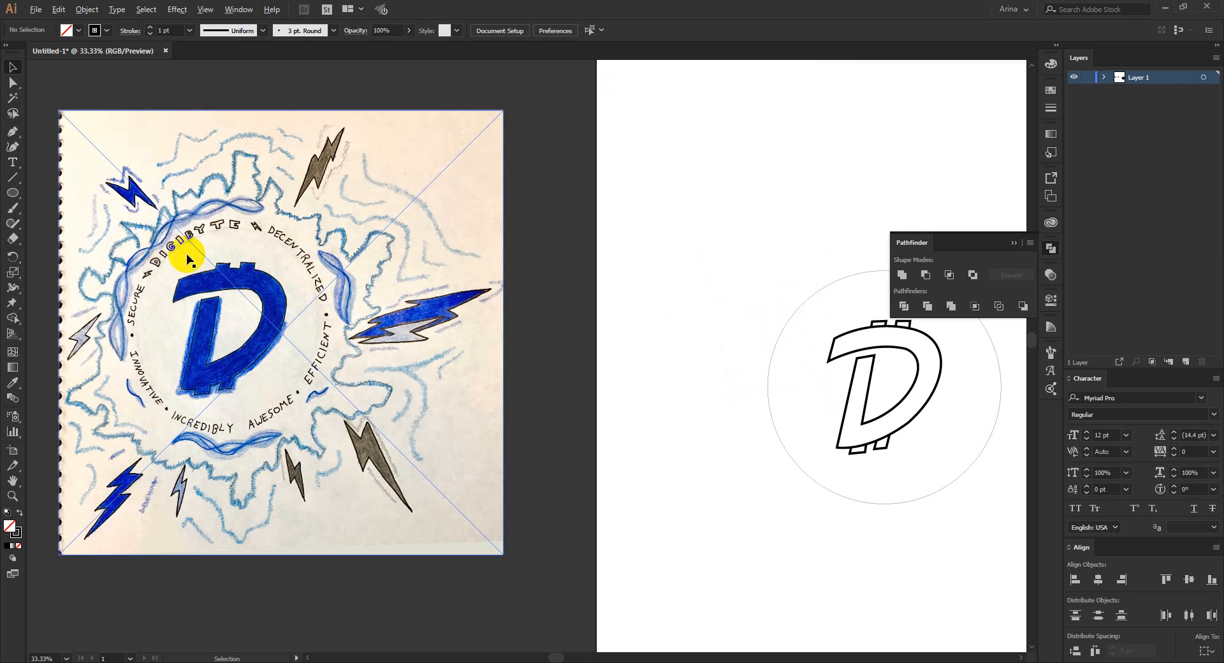
scroll(185, 255, "up", 1)
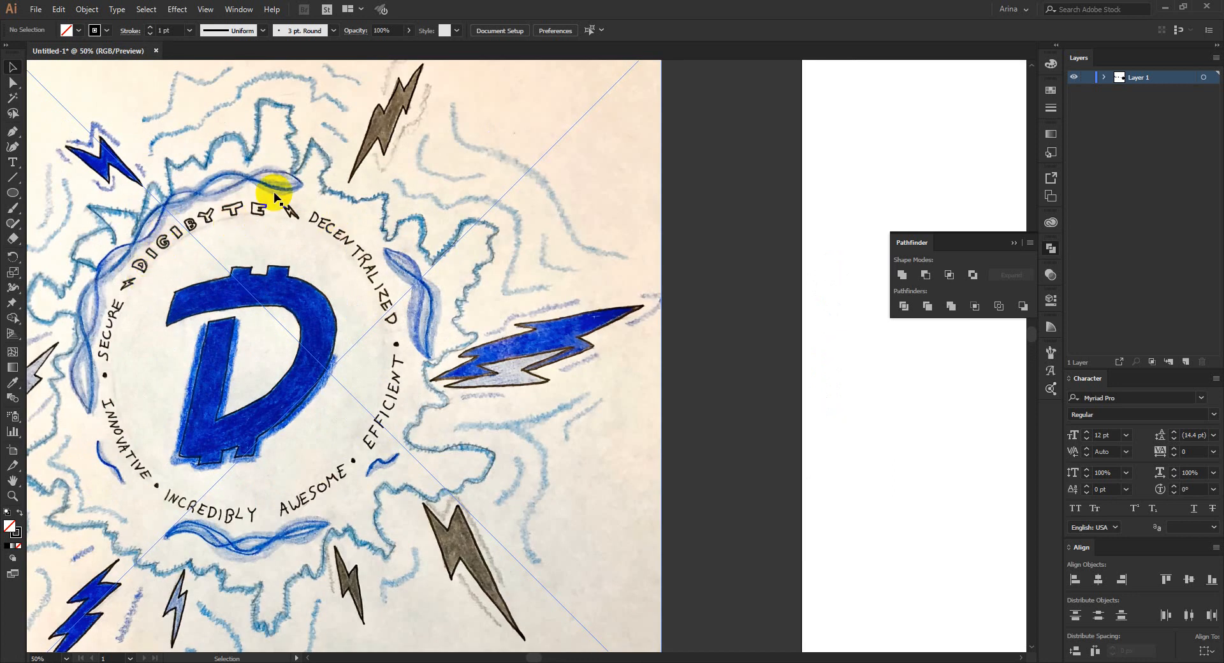
scroll(96, 241, "down", 2)
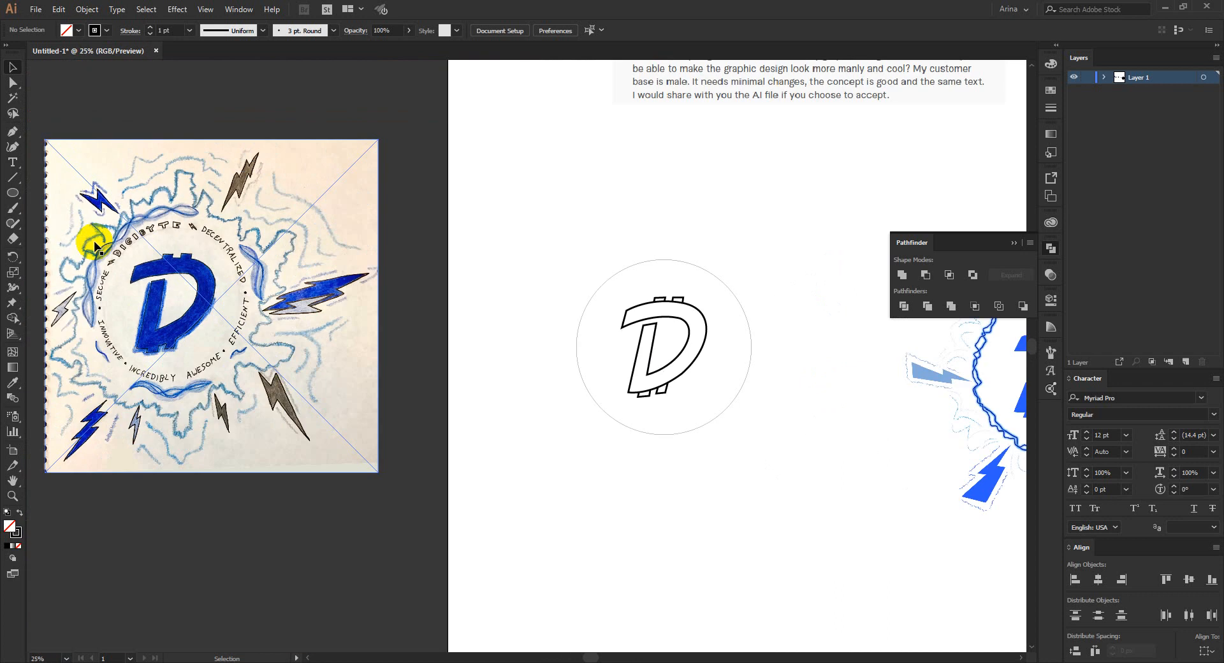
scroll(97, 245, "up", 3)
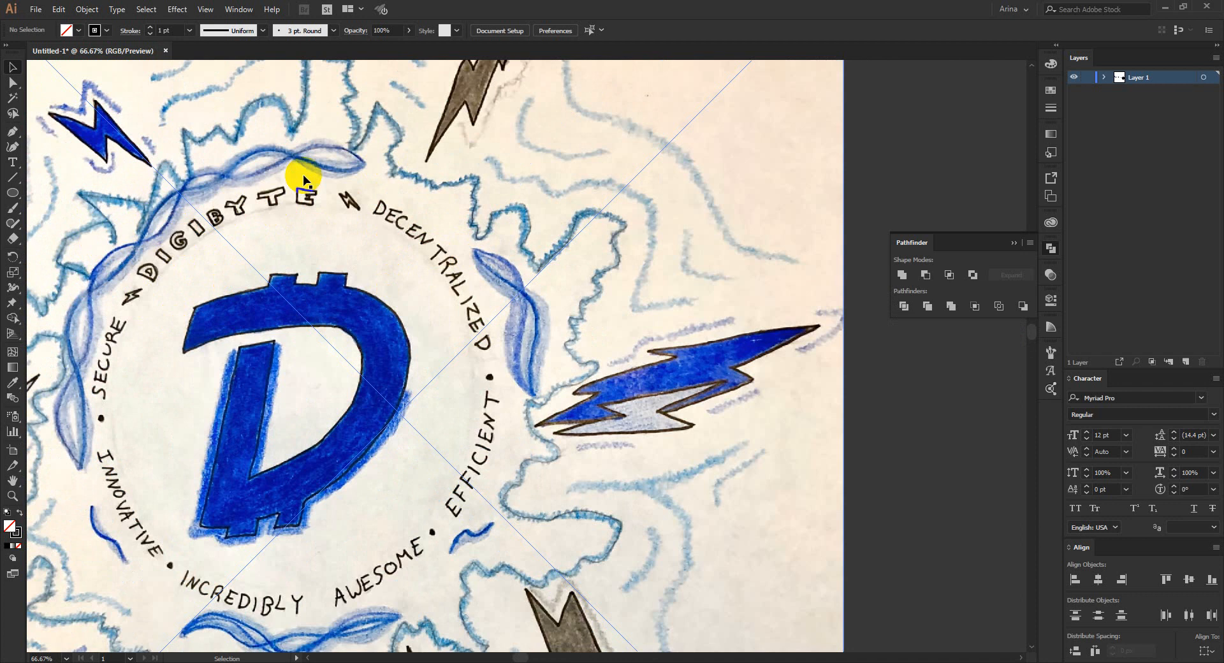
scroll(118, 255, "down", 4)
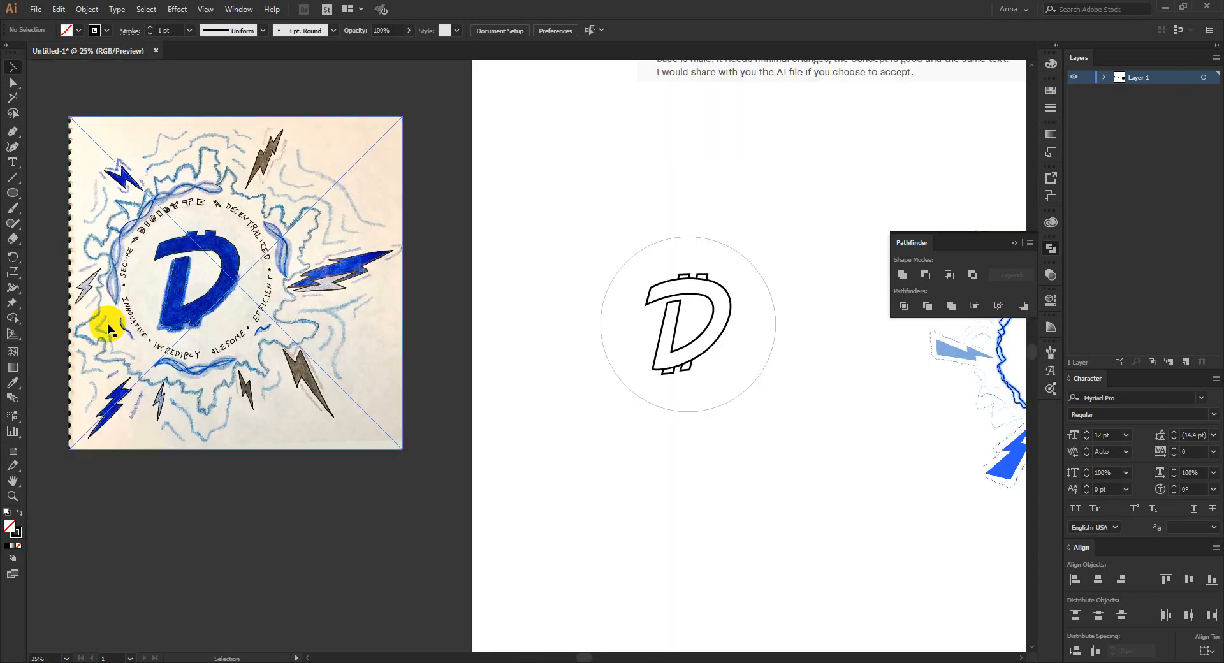
- Place the text DIGIBYTE along the circle around the D with the Type on a Path tool
scroll(568, 281, "up", 2)
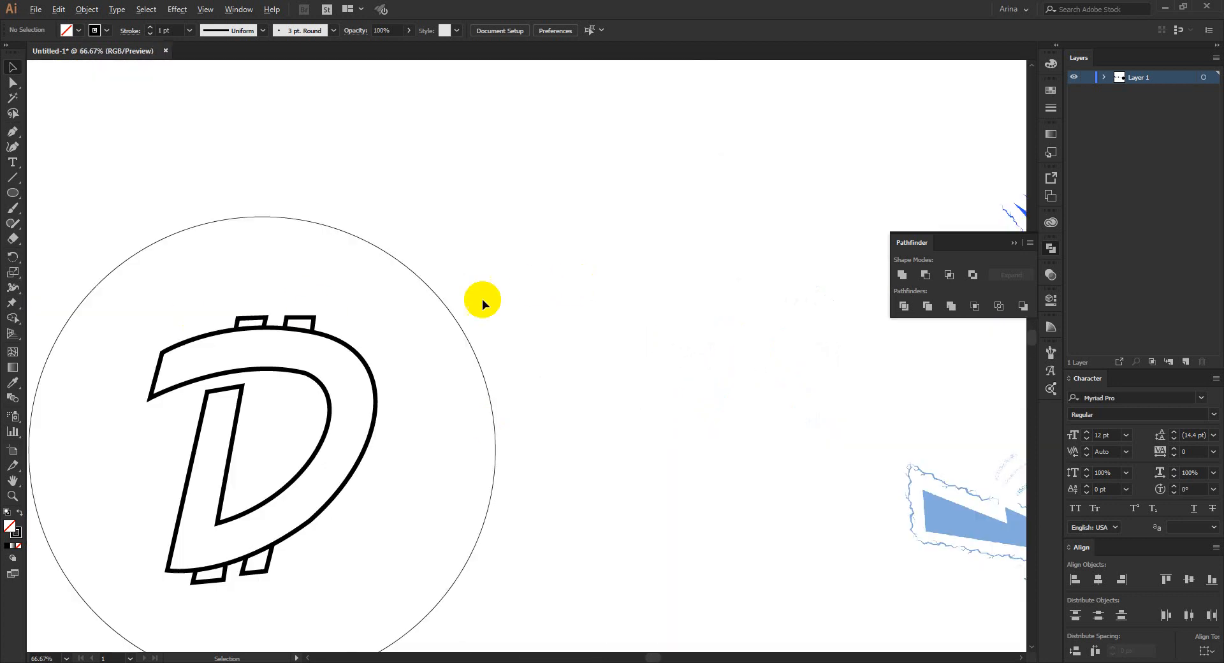
scroll(451, 354, "up", 2)
scroll(484, 210, "up", 2)
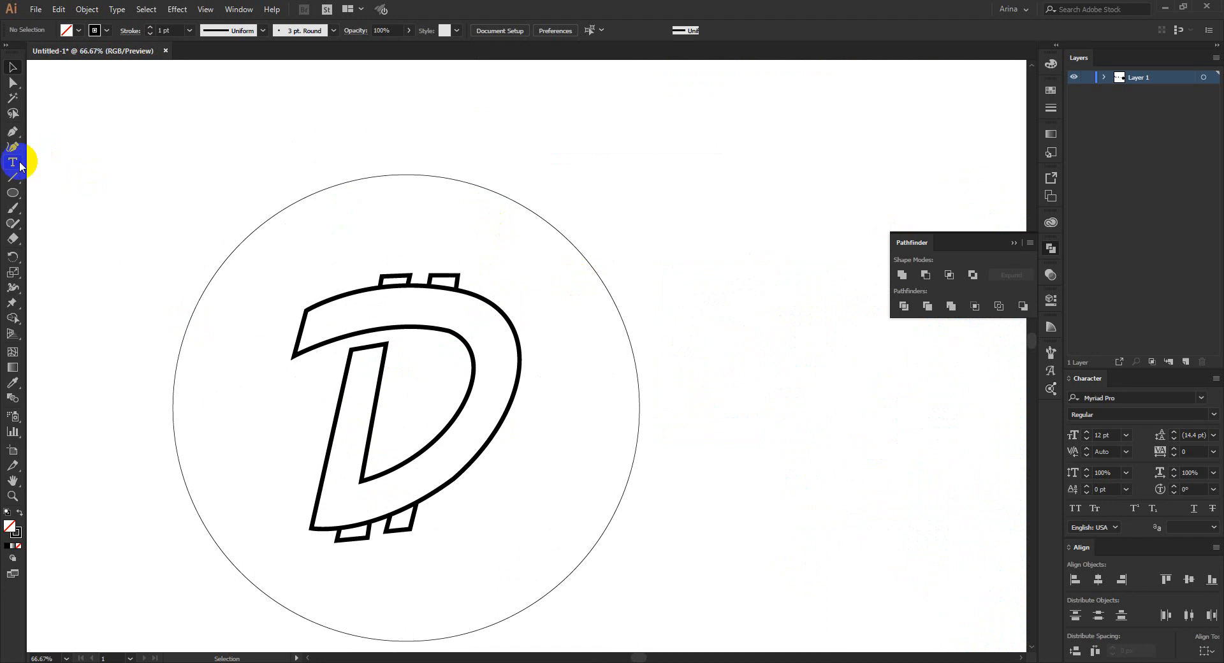
left_click_drag(20, 166, 38, 189)
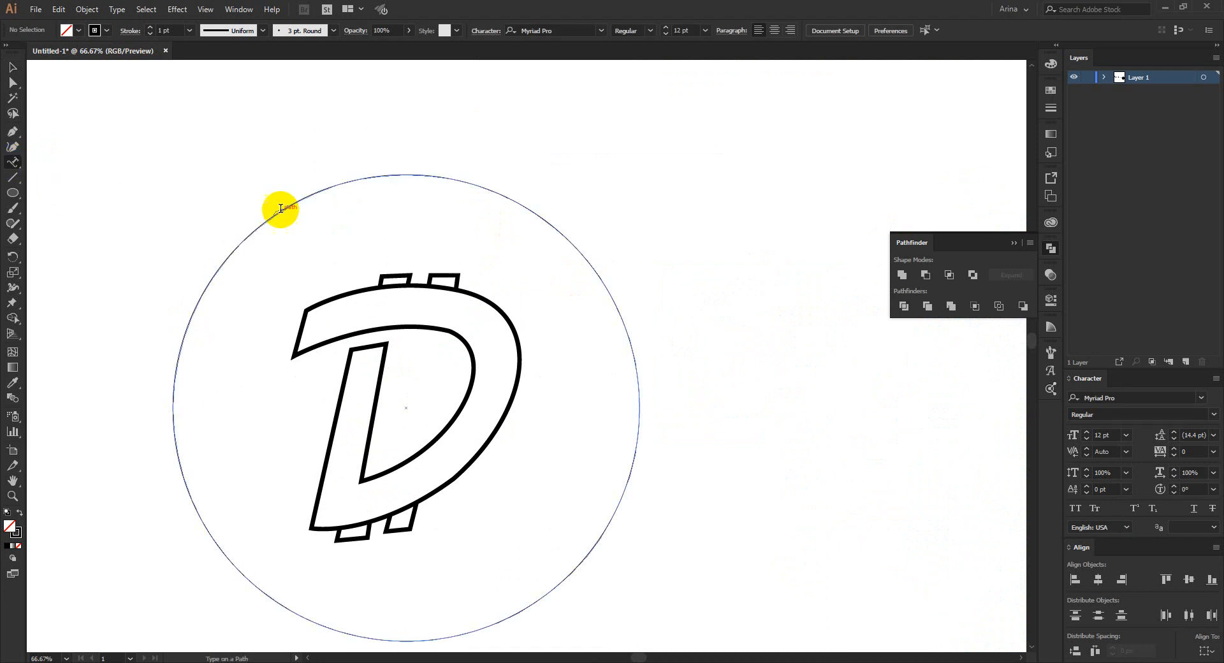
left_click(281, 209)
type("DIGIBYTE")
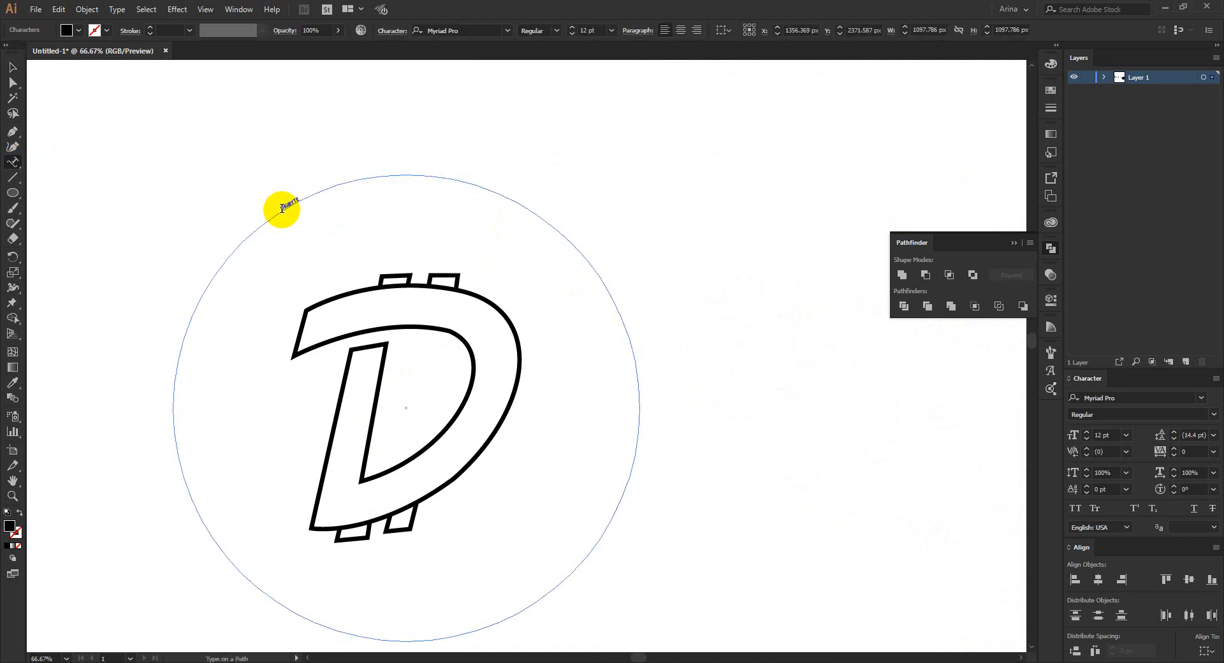
- Set the DIGIBYTE path text to 140 pt in the Now Alt Black font
left_click(12, 67)
left_click(592, 36)
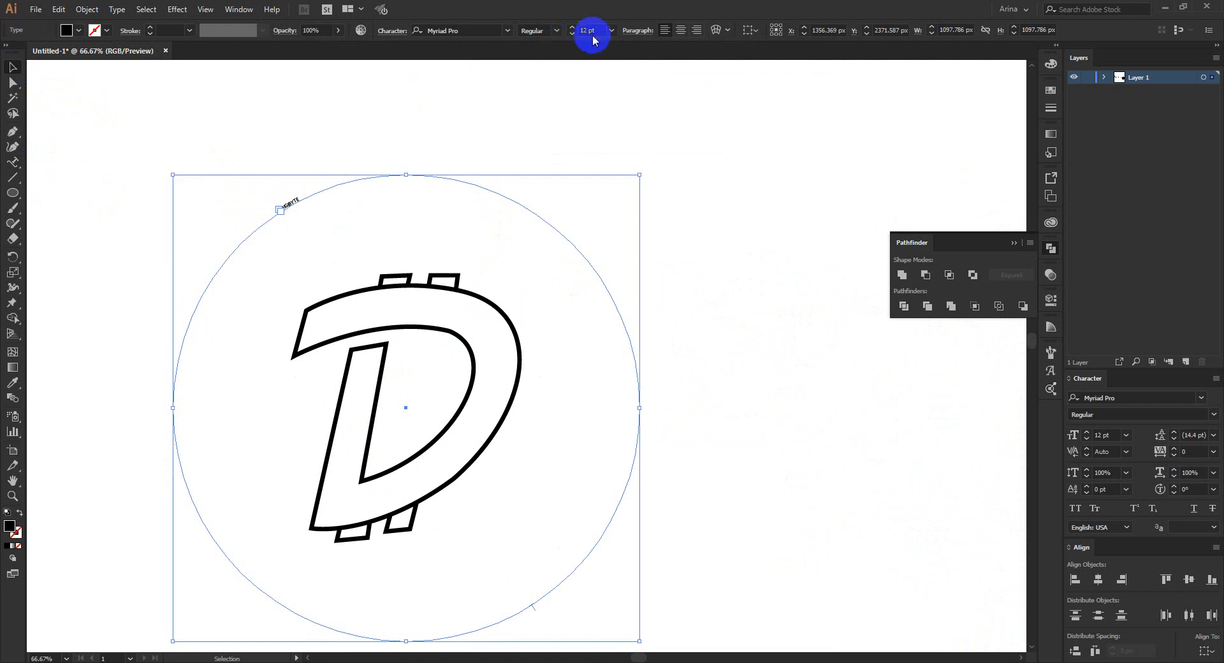
type("140")
key("Return")
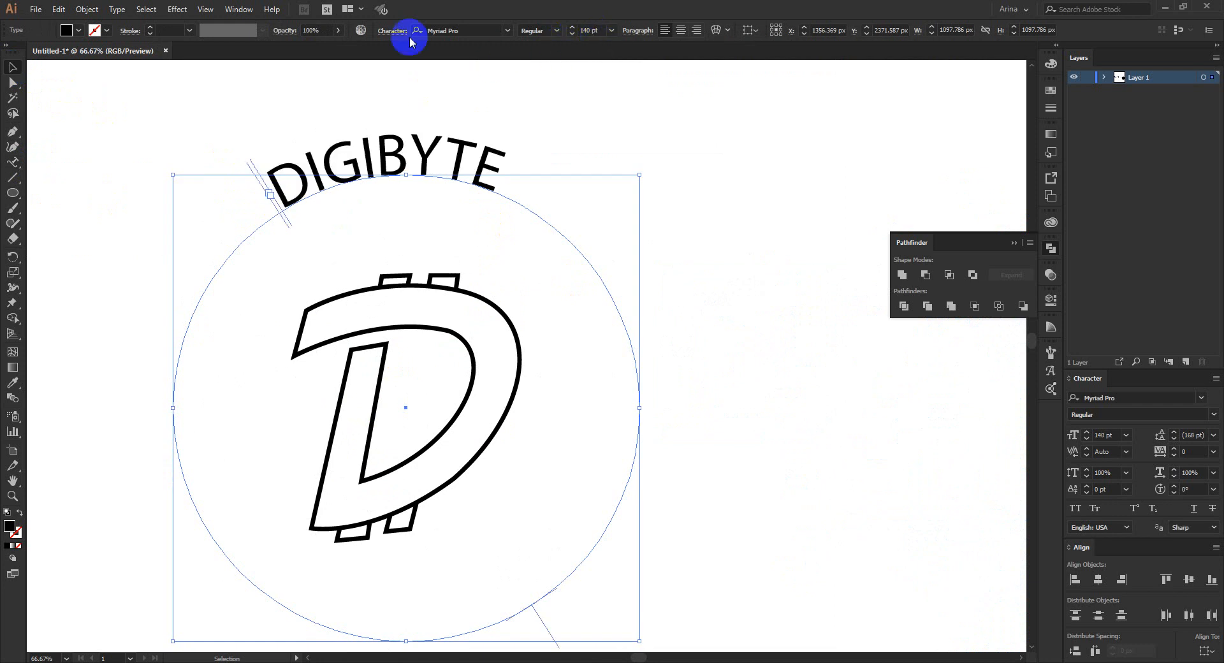
left_click(439, 30)
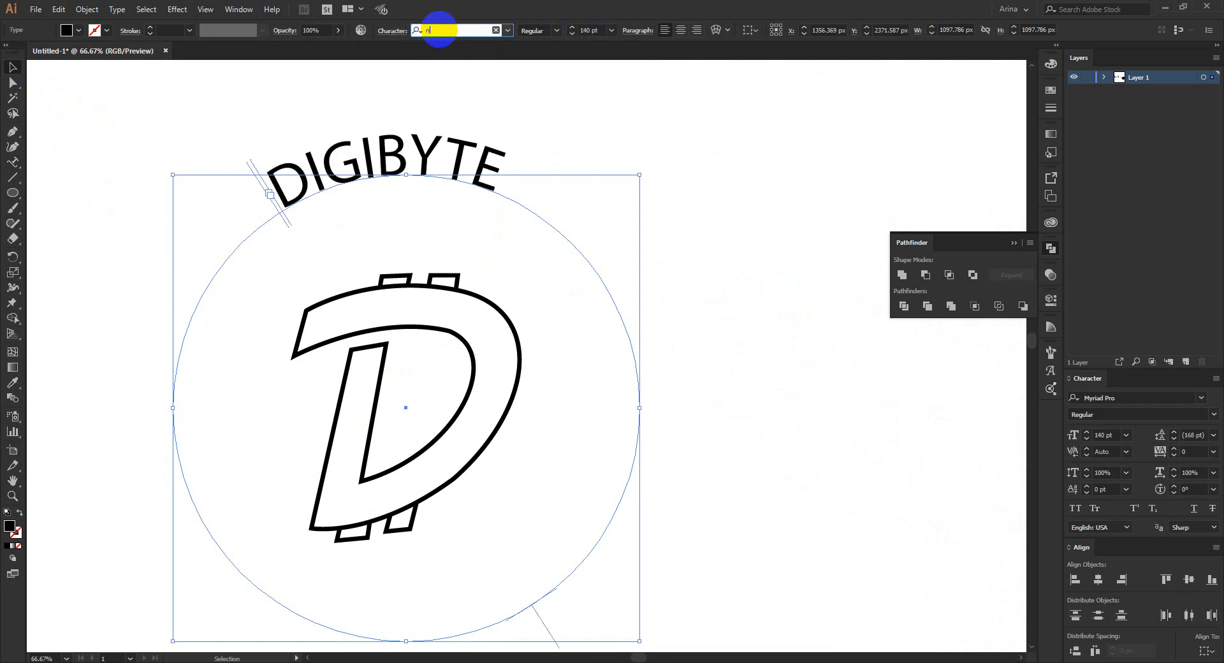
type("n")
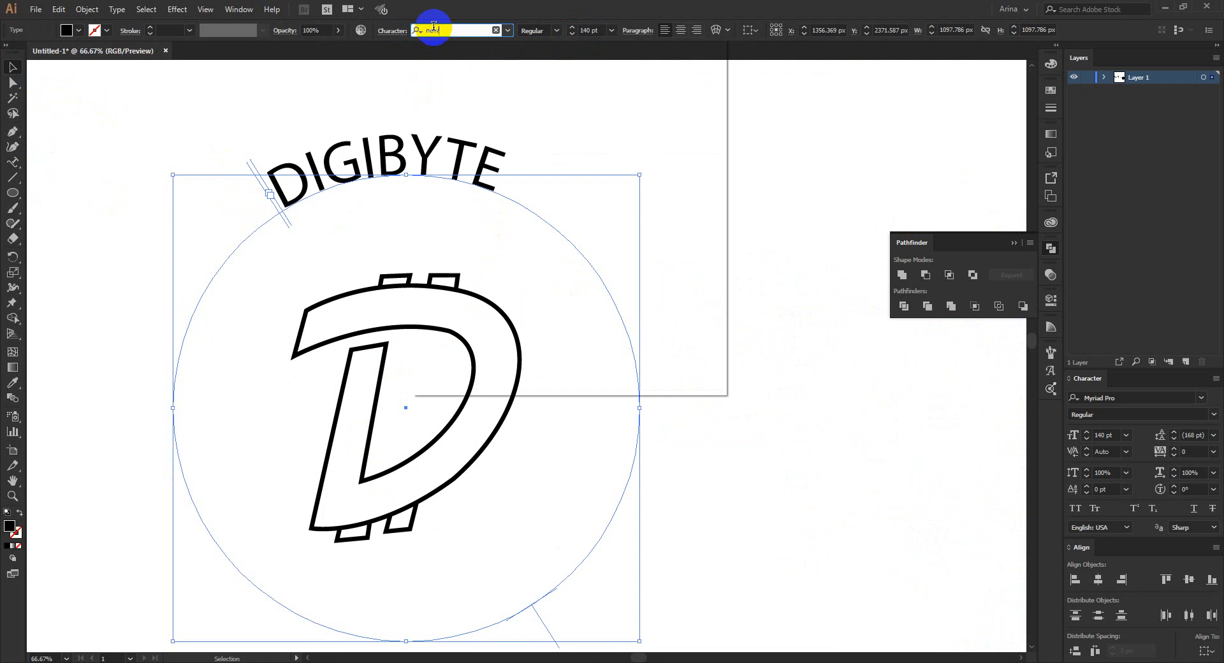
type("ow")
left_click(470, 217)
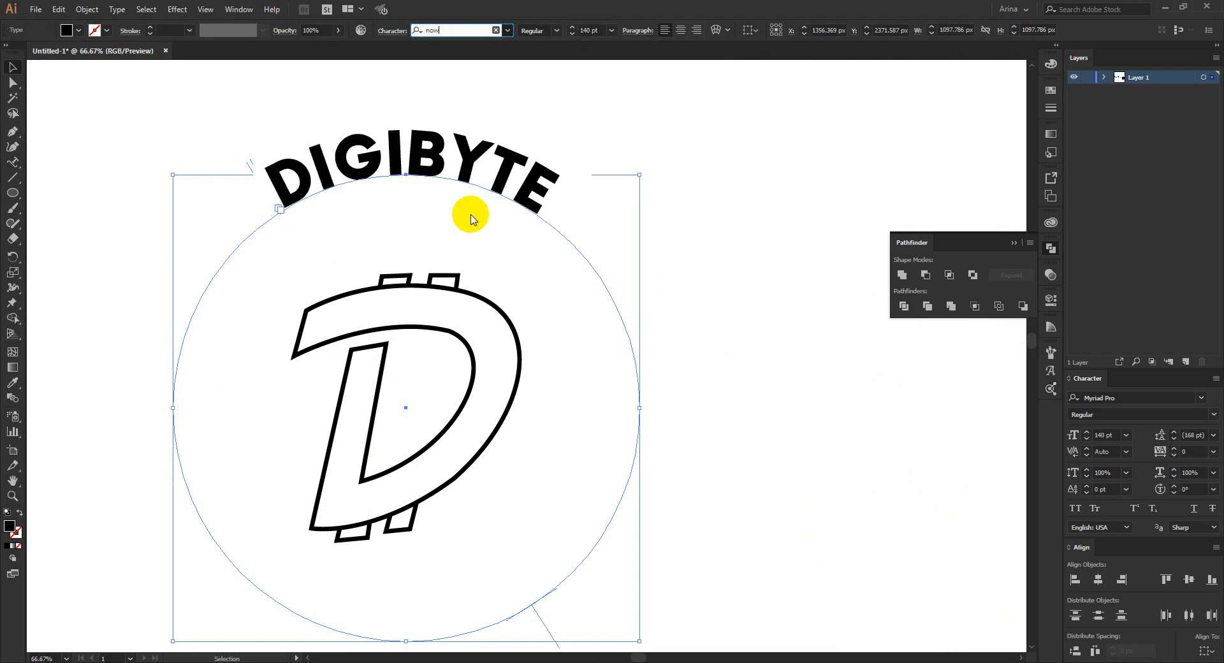
- Move the path text's start and end brackets to the circle's leftmost and rightmost points and centre-align the word over the D
scroll(434, 145, "down", 1)
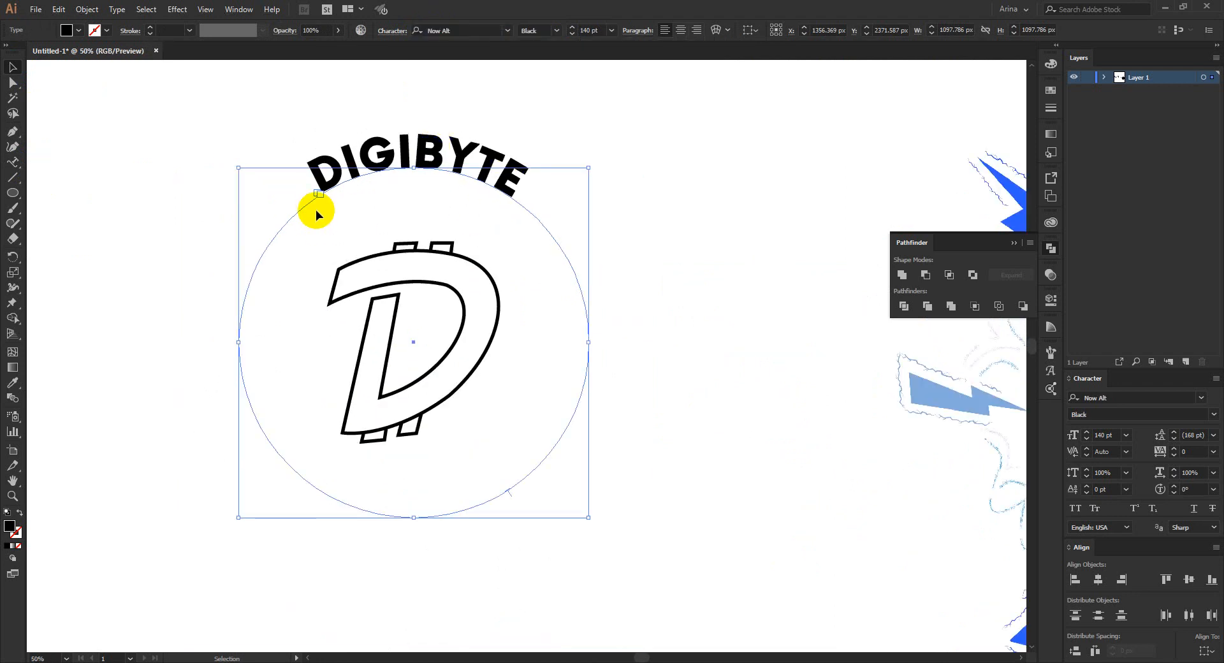
left_click_drag(315, 209, 304, 178)
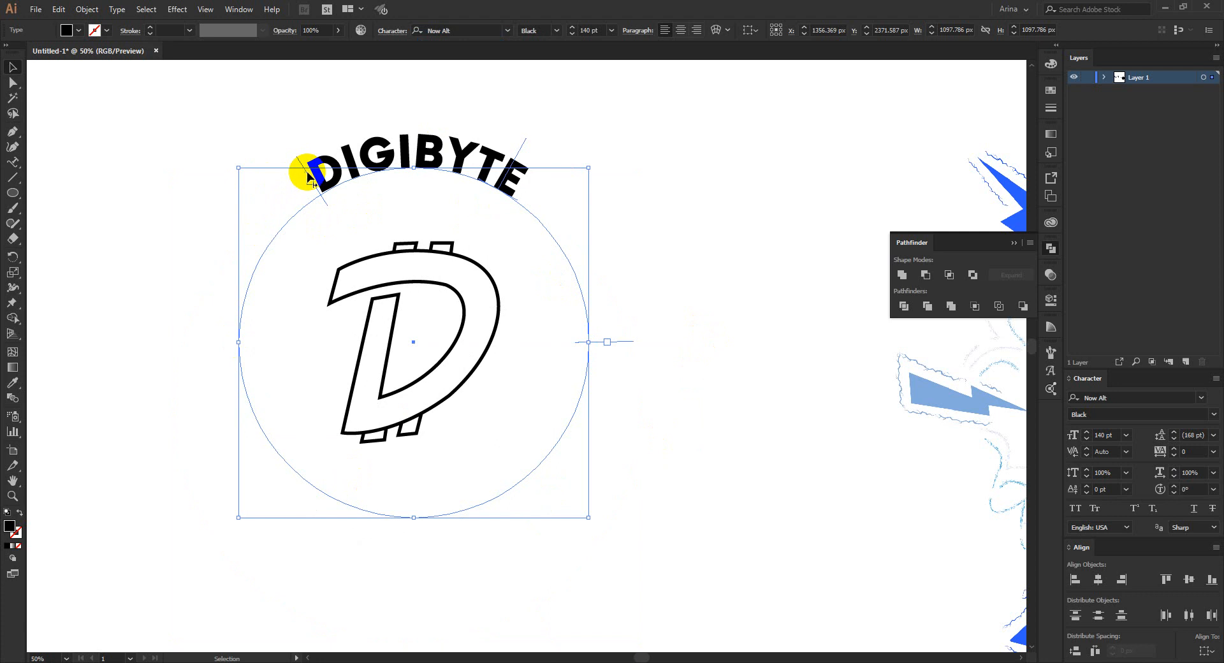
left_click_drag(308, 178, 203, 343)
left_click(678, 35)
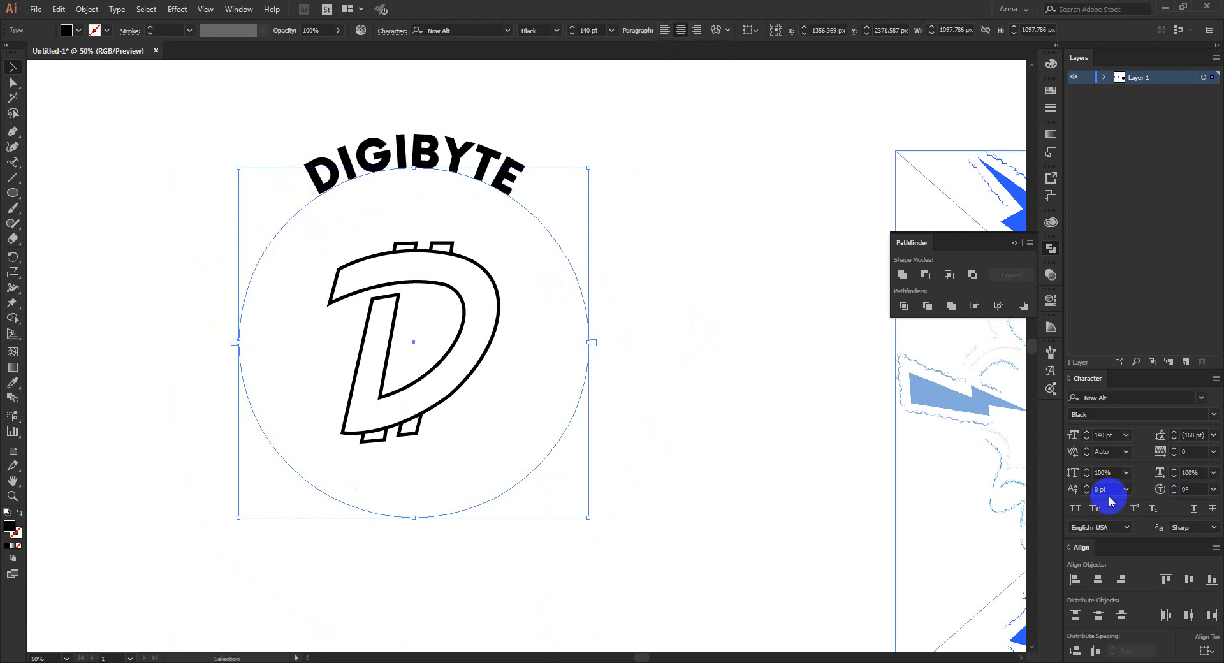
left_click(693, 291)
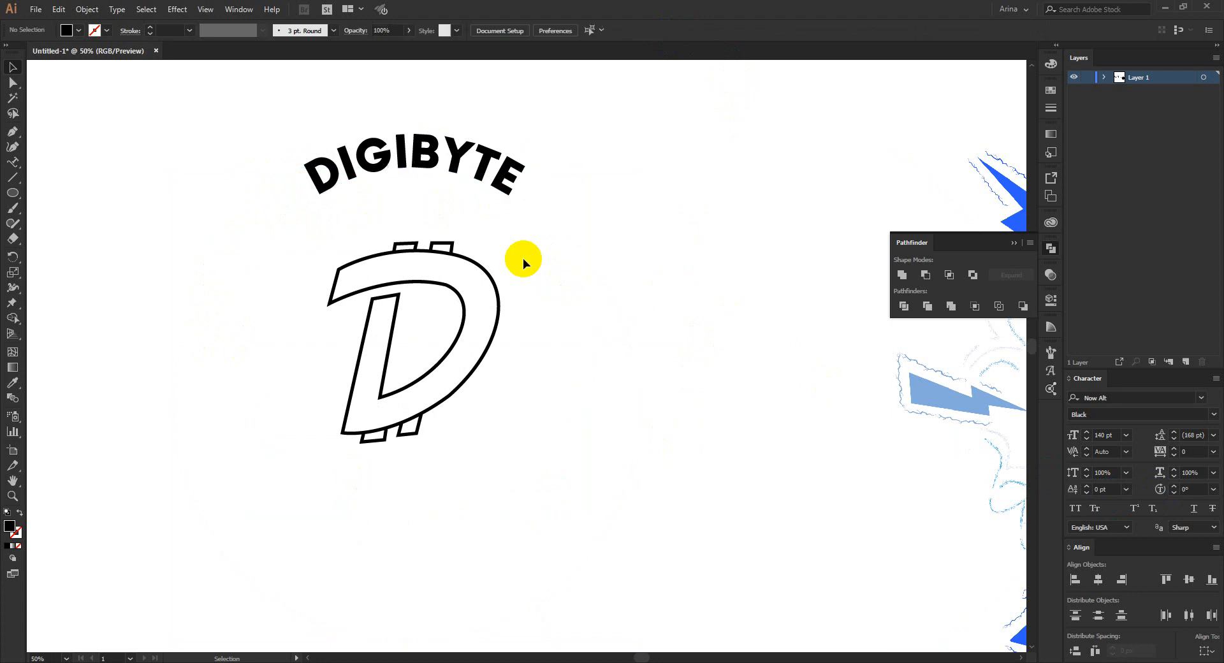
- Scale the DIGIBYTE text circle down around its centre to about 1037 px in diameter
left_click(445, 172)
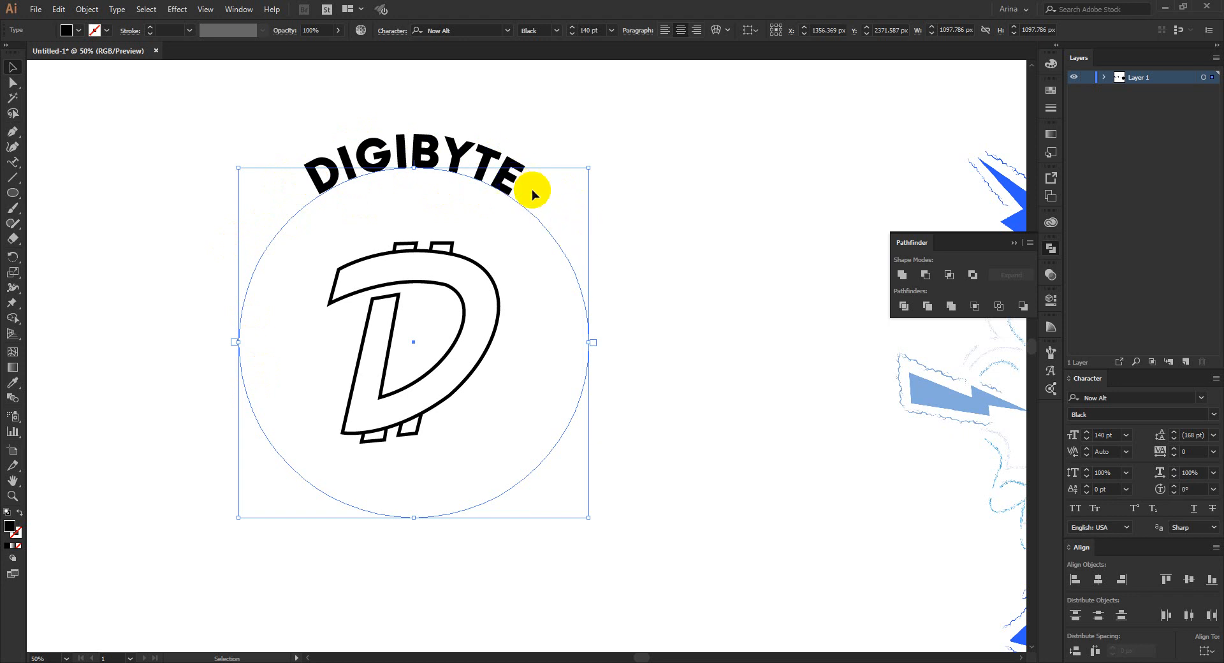
left_click_drag(417, 169, 416, 179)
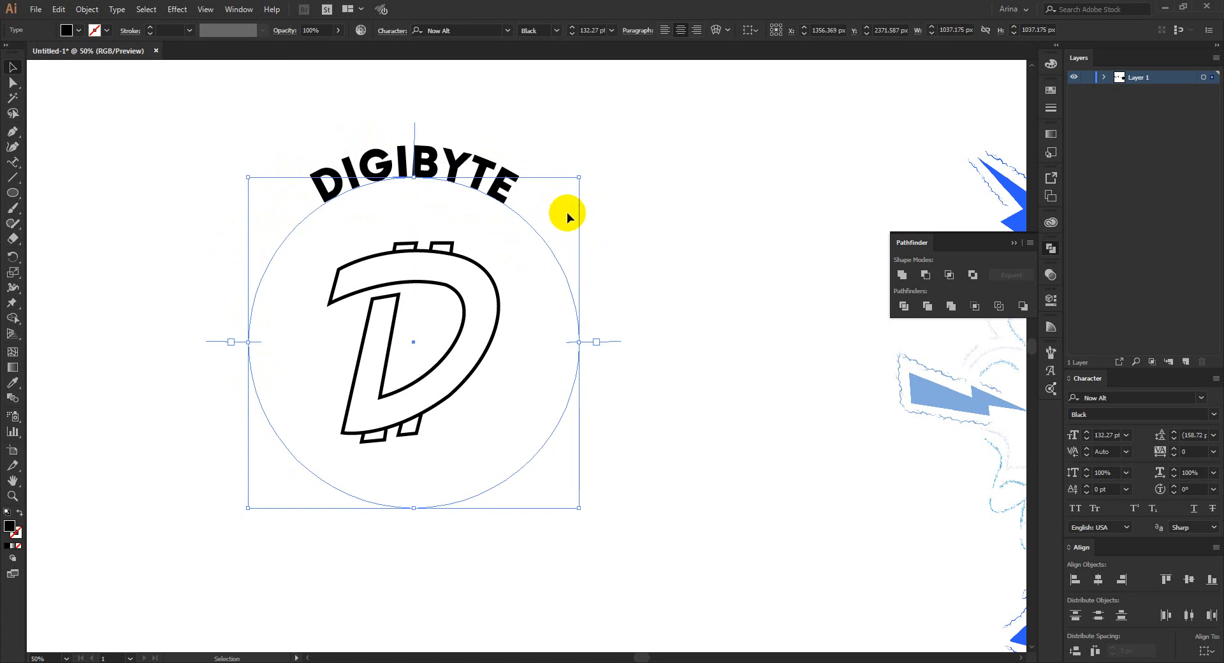
left_click(577, 197)
left_click(408, 186)
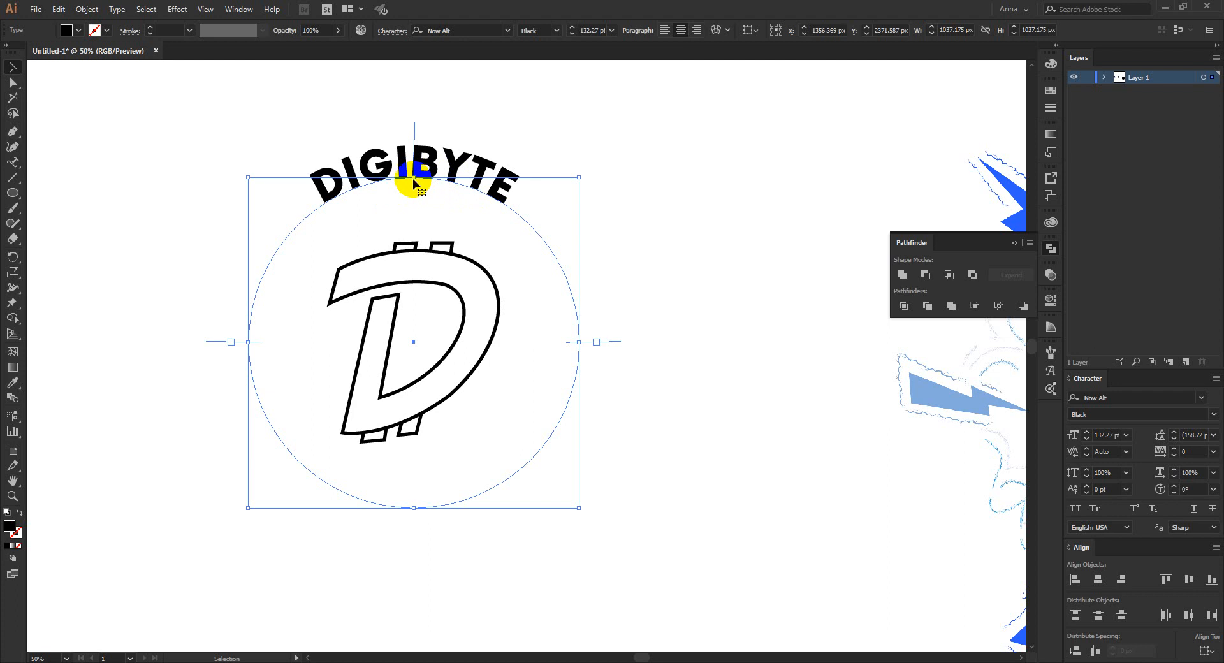
- Set the DIGIBYTE text's baseline shift to -50 pt and its tracking to 50
left_click(1067, 483)
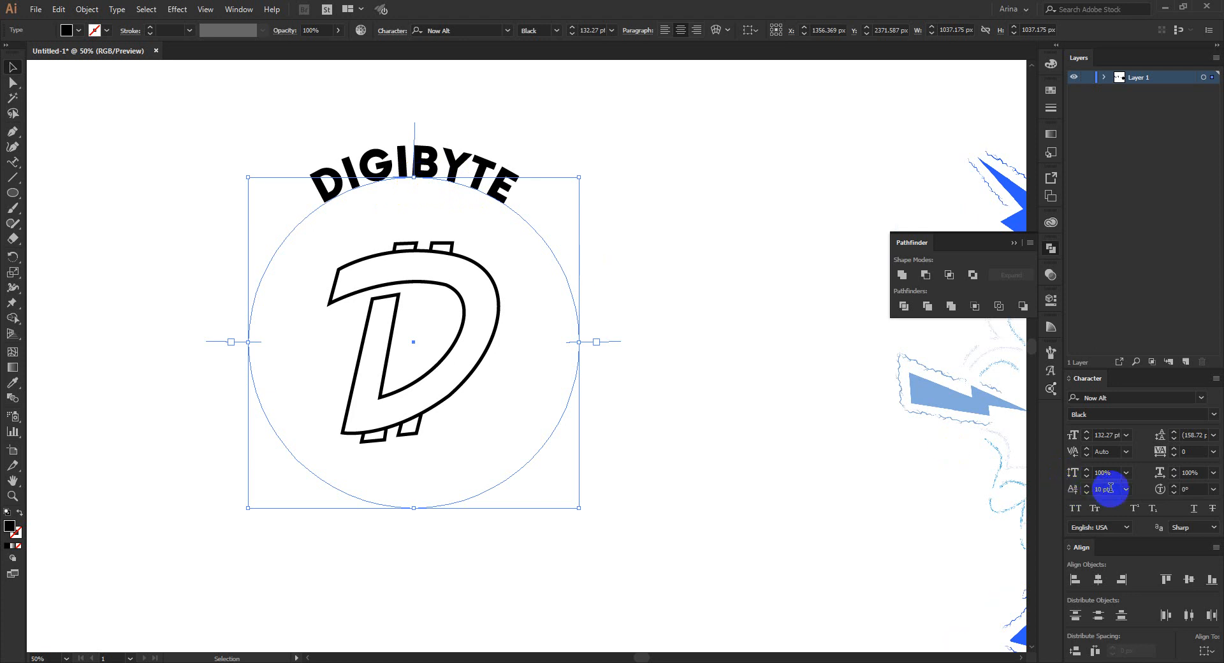
scroll(1110, 489, "up", 2)
scroll(1110, 488, "down", 5)
scroll(1110, 489, "down", 2)
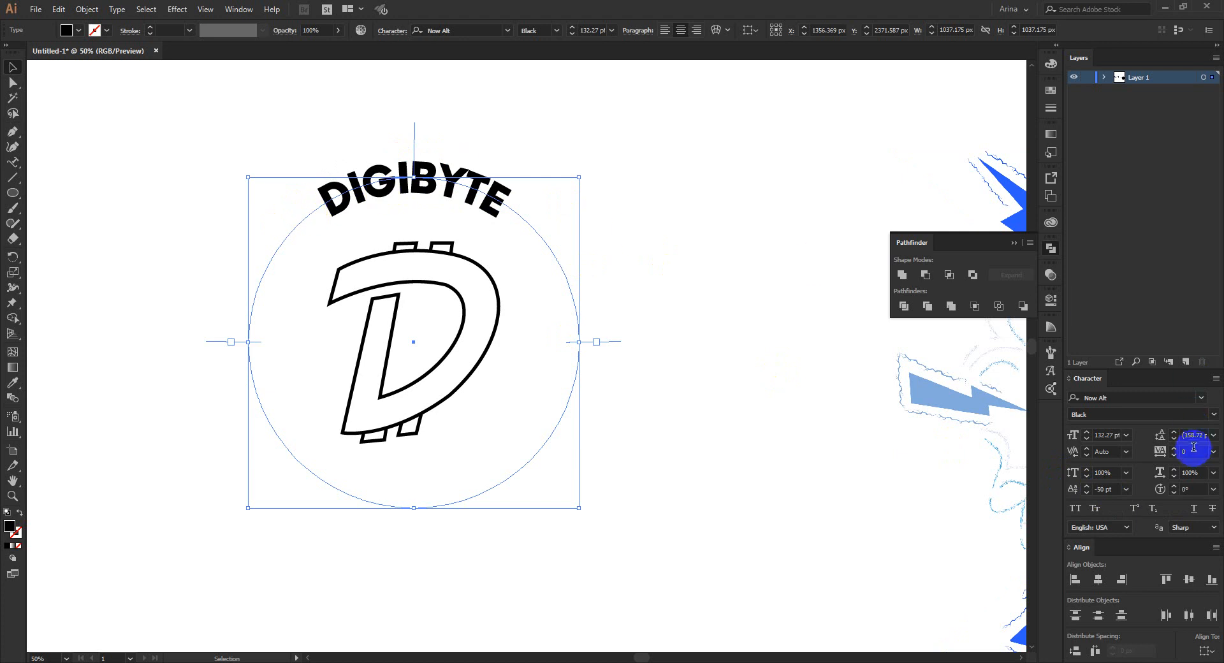
scroll(1194, 449, "up", 5)
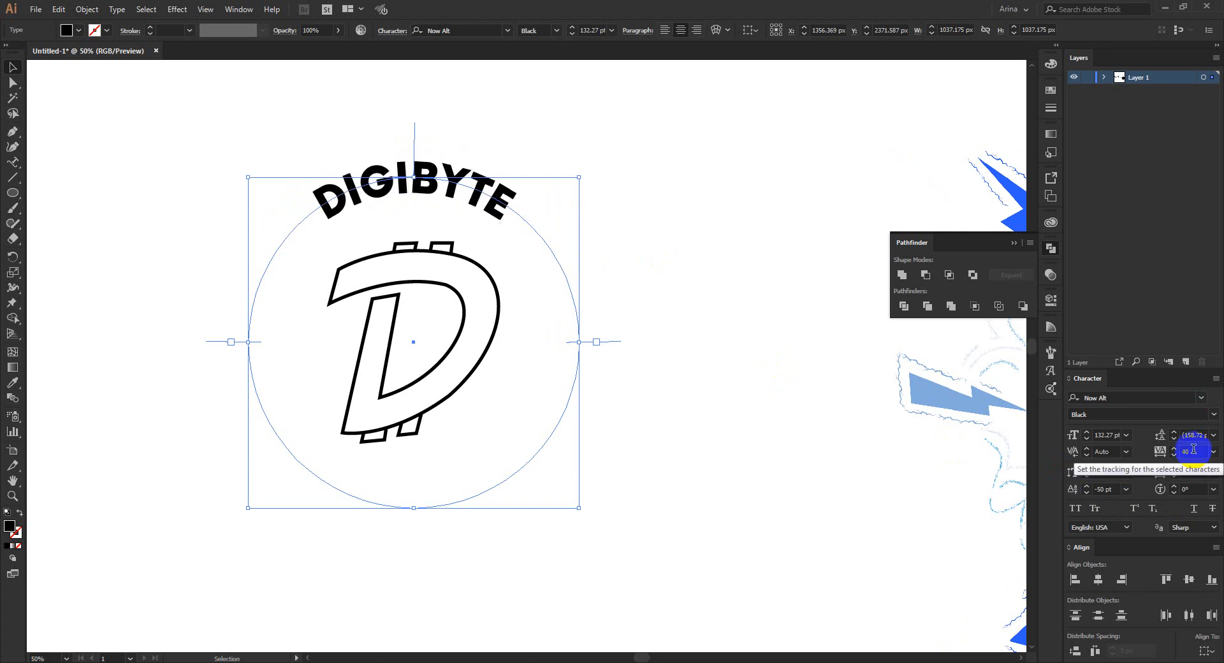
left_click(484, 109)
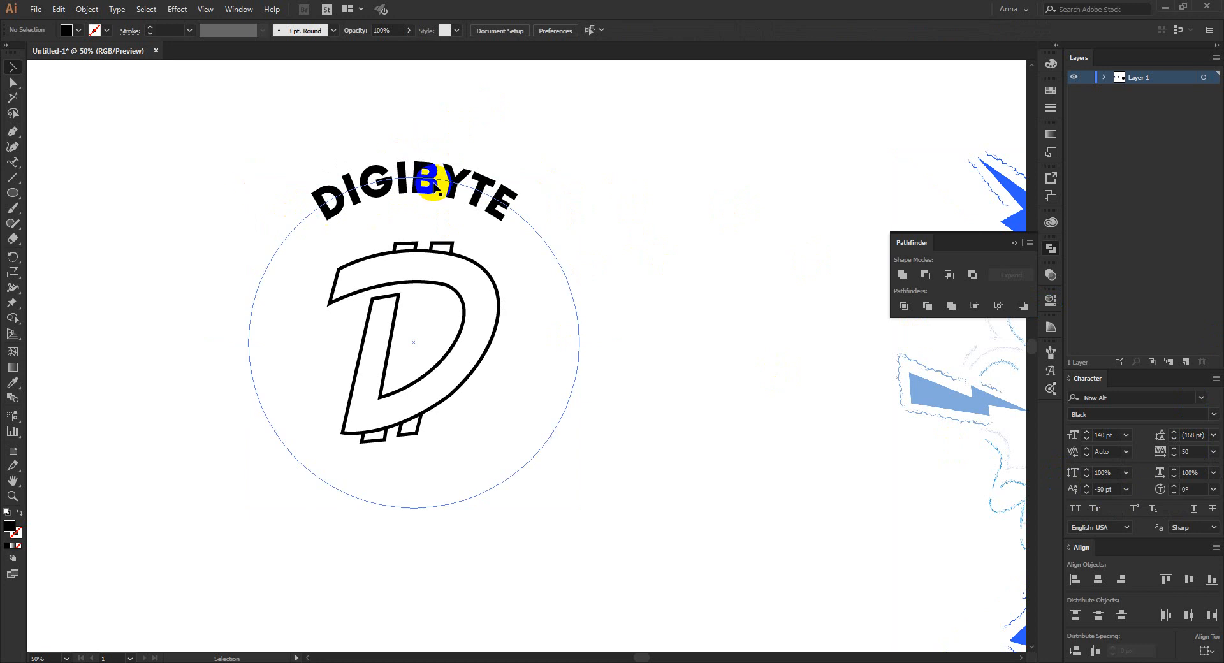
left_click(434, 185)
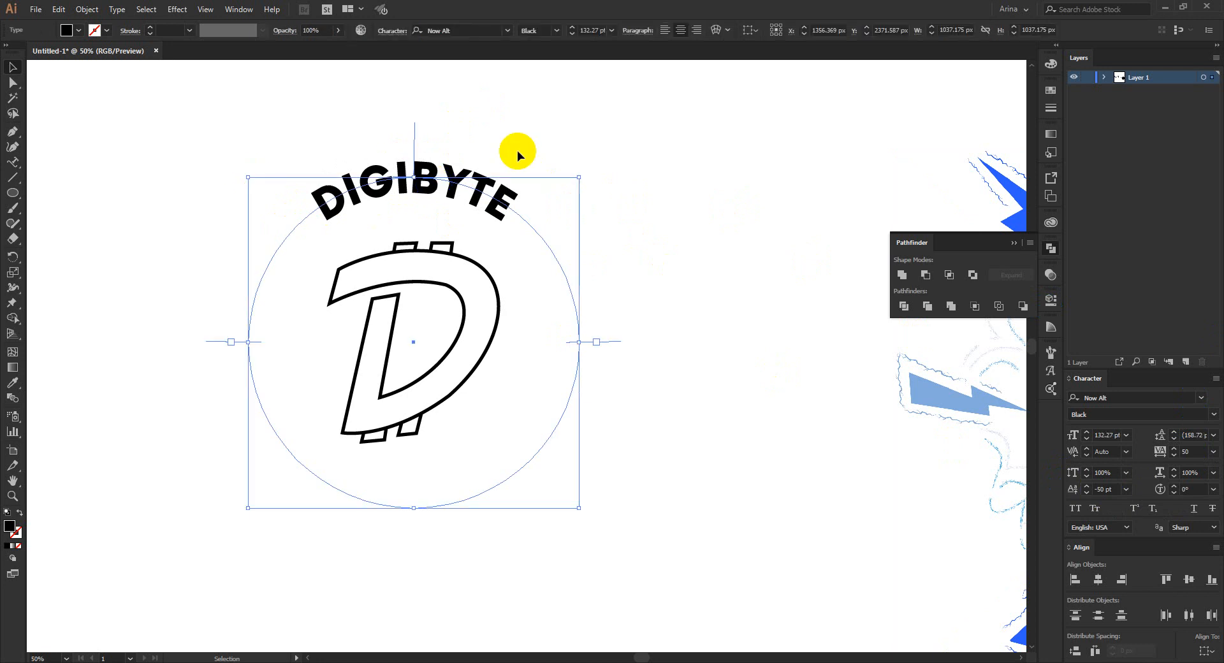
left_click(518, 151)
left_click(382, 180)
- Switch to the Notepad word list, select the word secure, and return to Illustrator
key("alt+Tab")
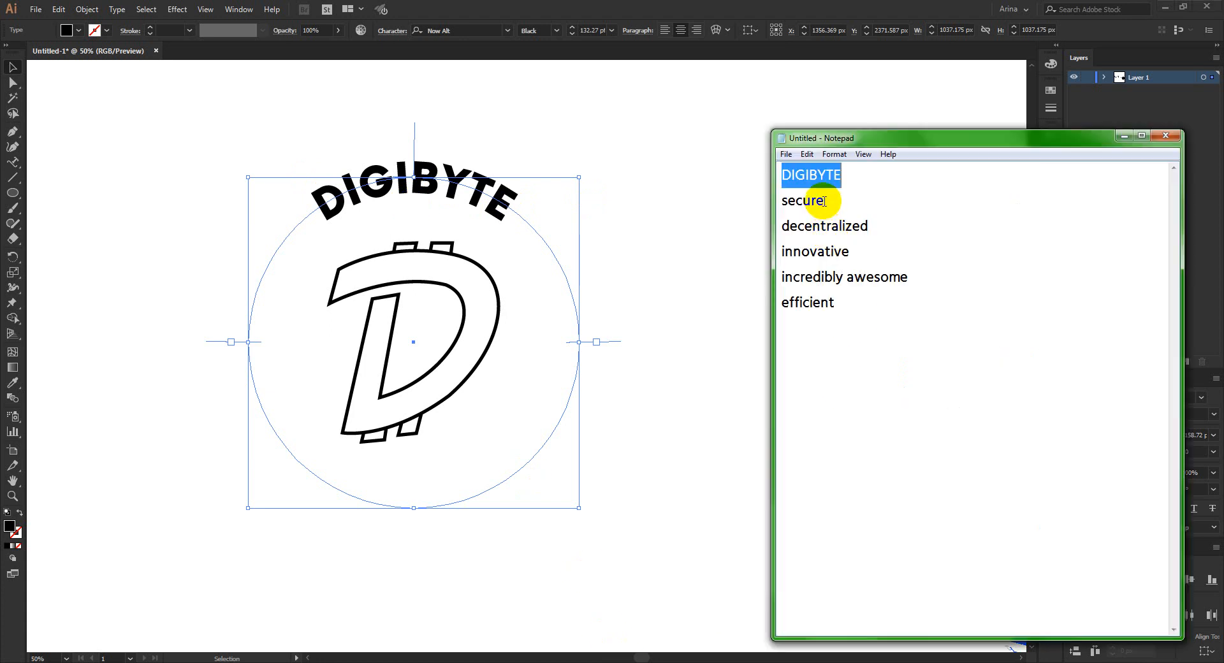
left_click_drag(824, 201, 738, 199)
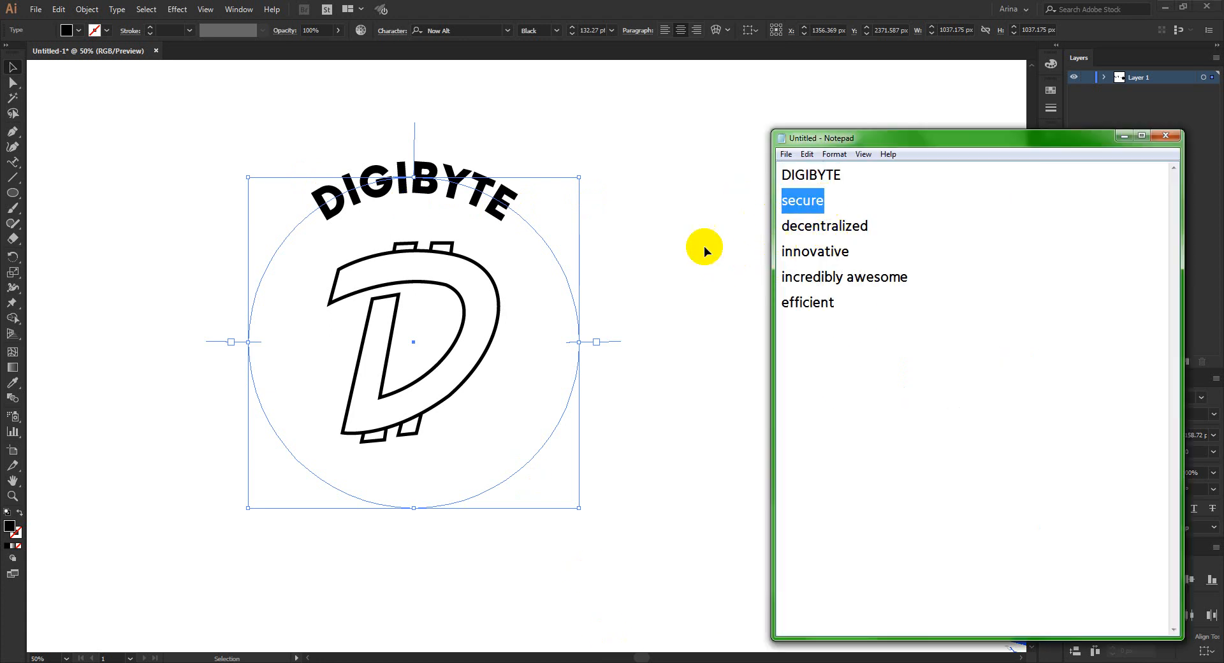
key("alt+Tab")
- Examine the client's sketch for where the remaining words sit relative to DIGIBYTE around the circle
scroll(668, 276, "down", 4)
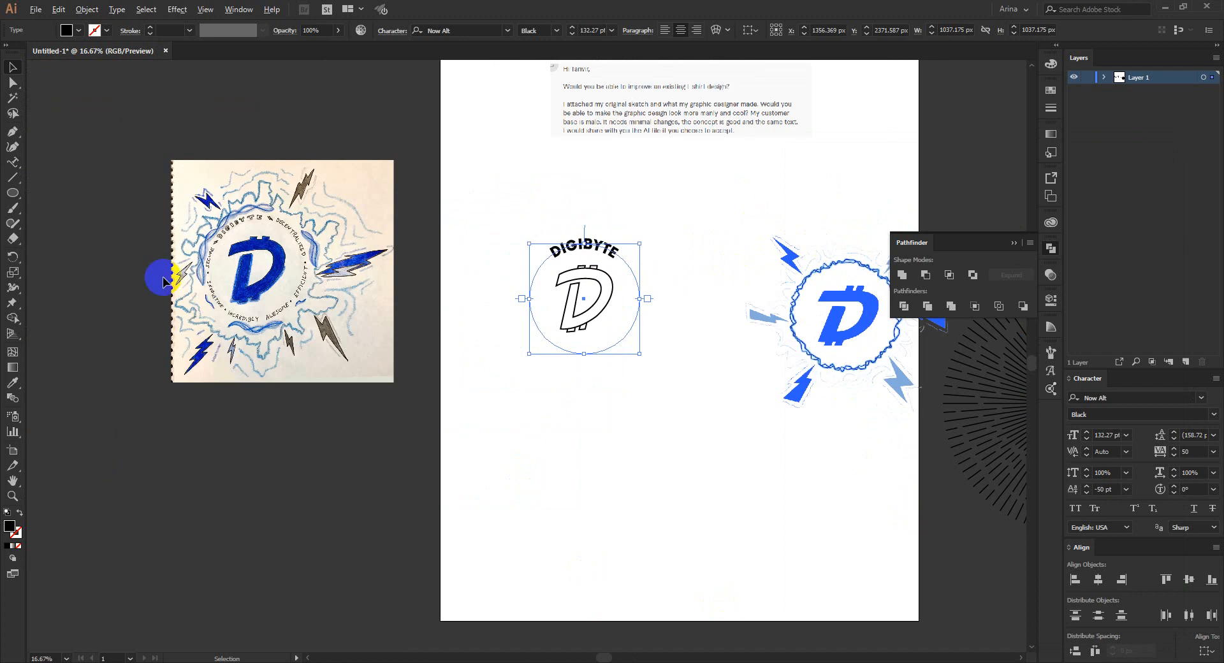
scroll(165, 280, "up", 2)
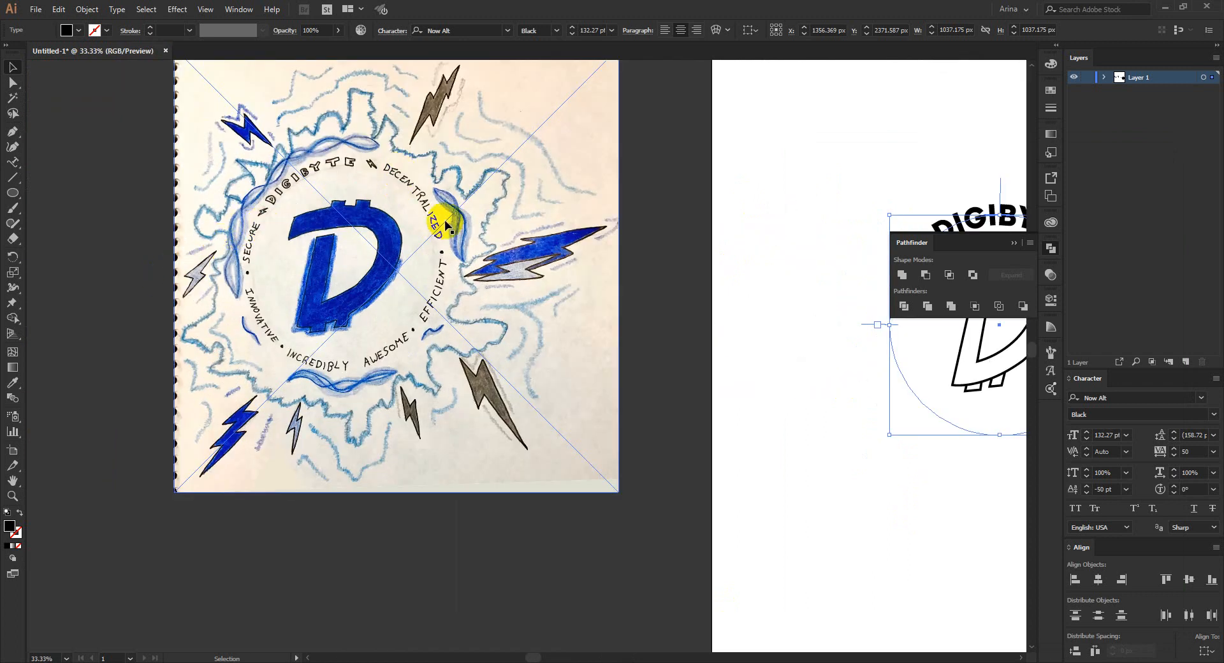
scroll(90, 303, "down", 1)
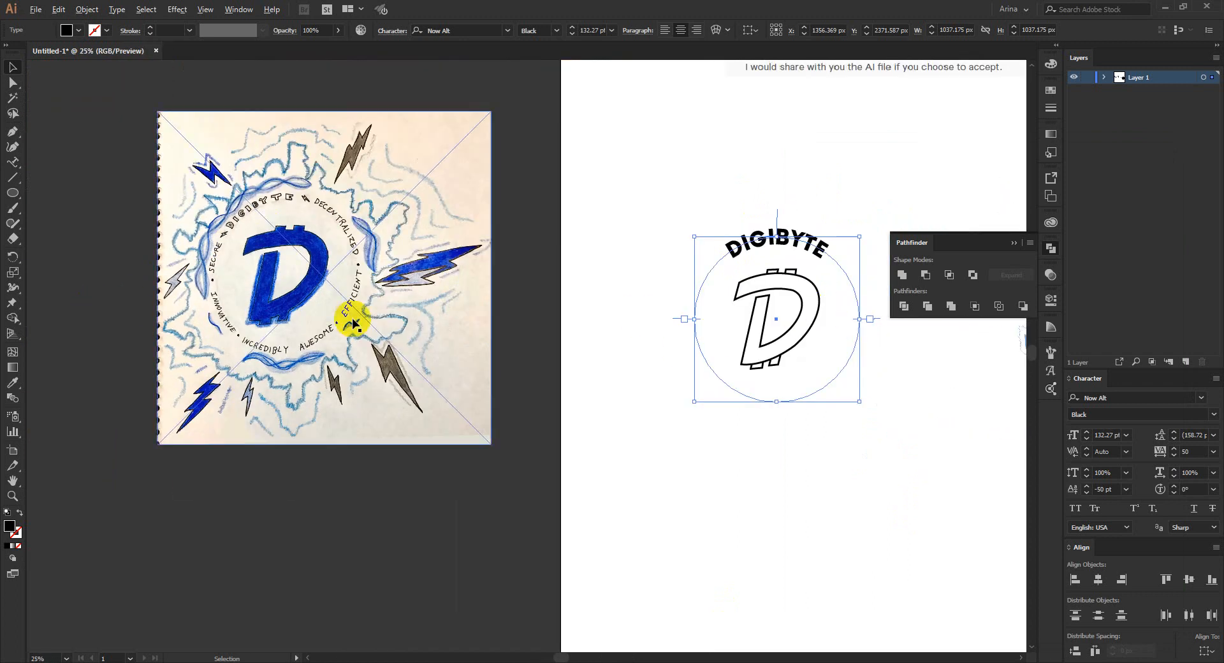
scroll(352, 323, "down", 1)
scroll(656, 285, "up", 2)
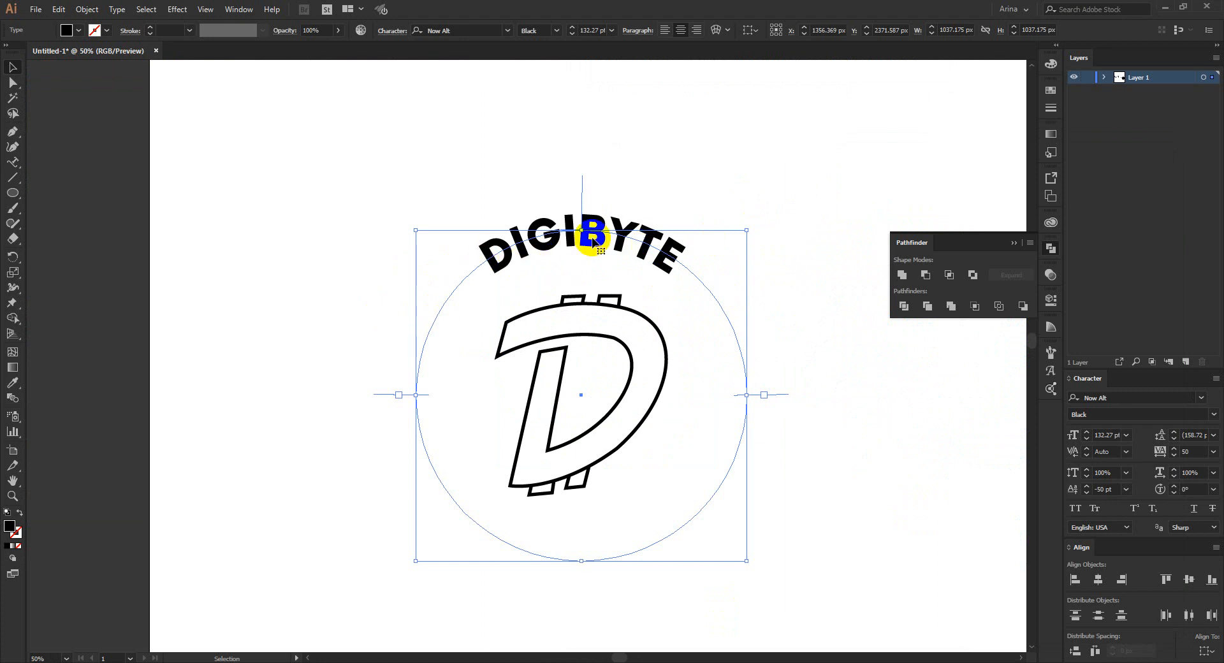
left_click(687, 195)
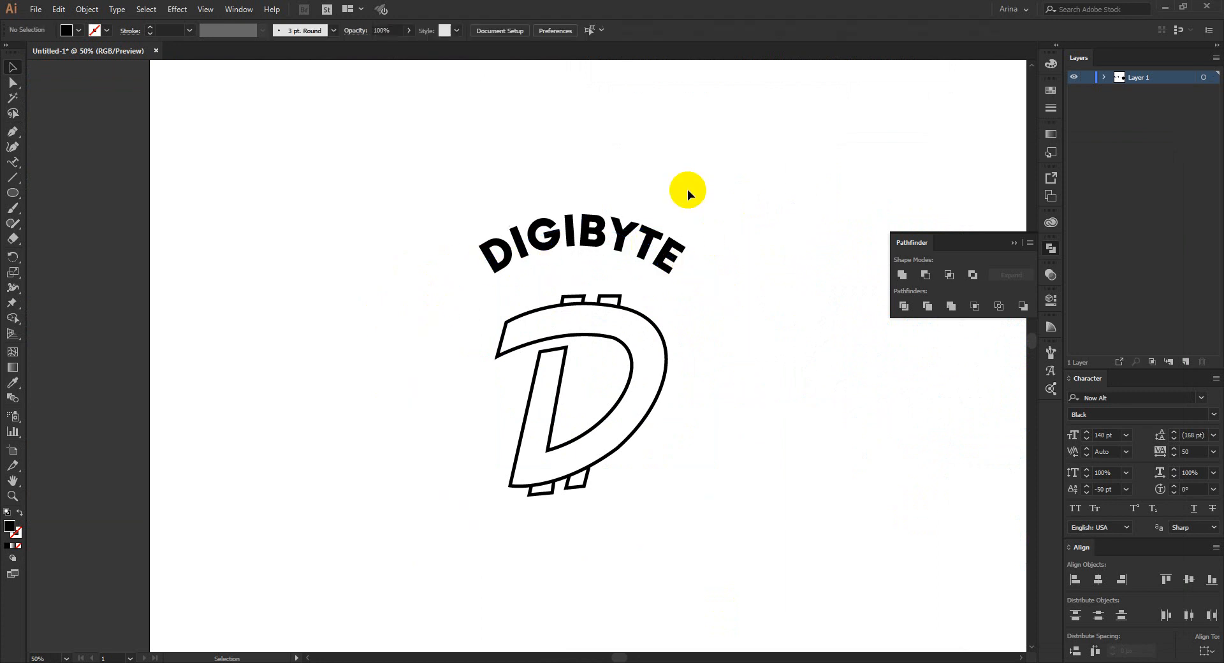
left_click(597, 253)
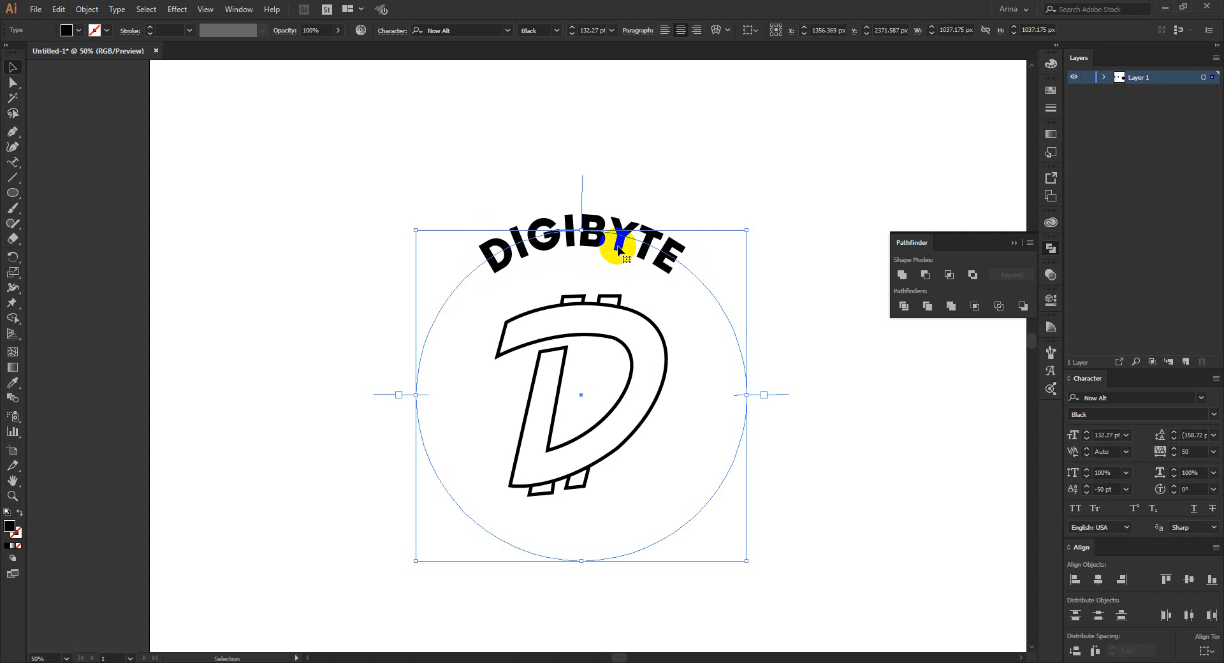
left_click(134, 408)
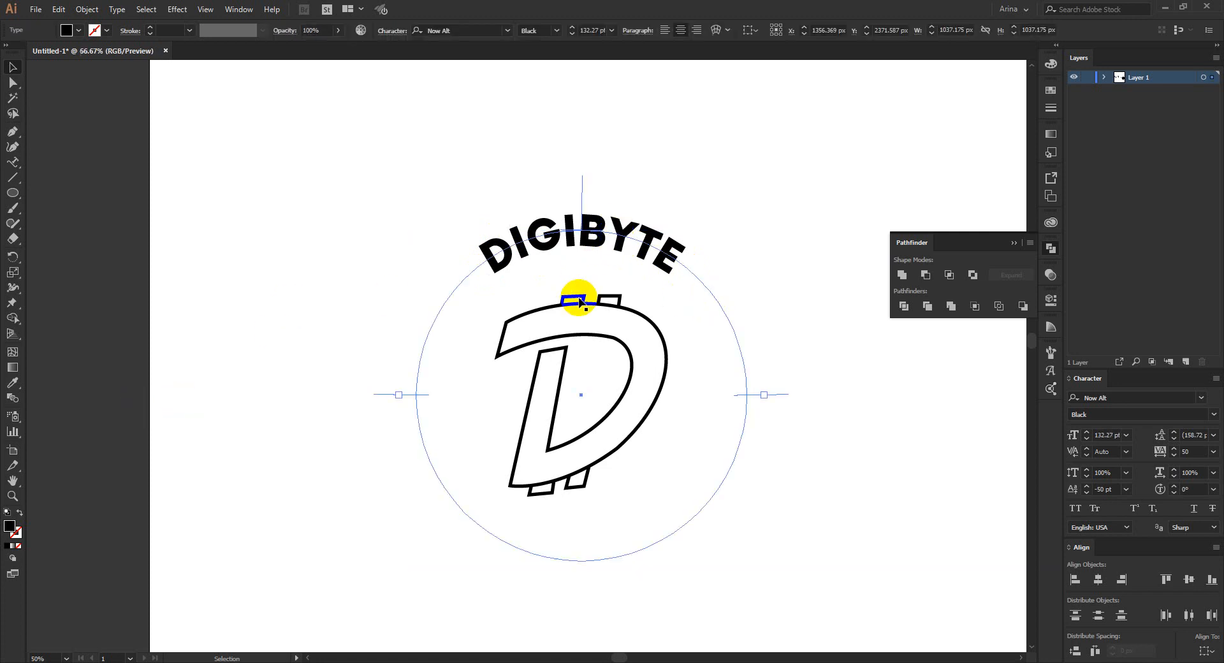
scroll(579, 299, "up", 1)
left_click_drag(579, 300, 523, 252)
key("a")
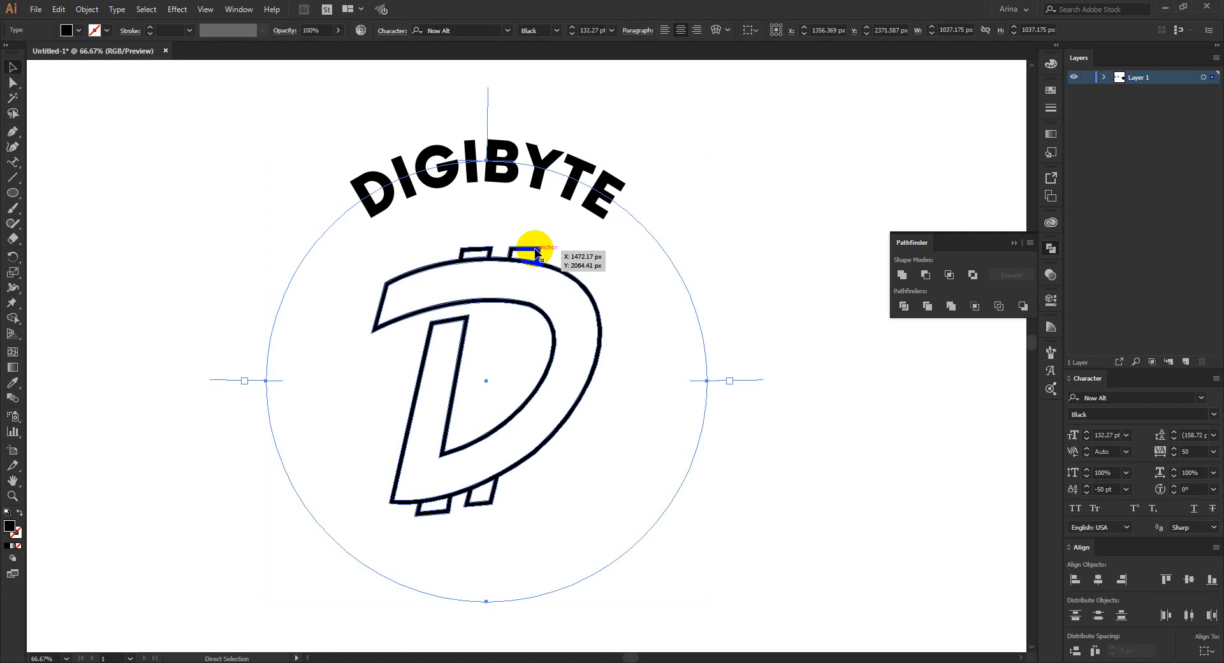
key("v")
key("Right")
key("Right")
key("Right")
key("Right")
key("Right")
key("Right")
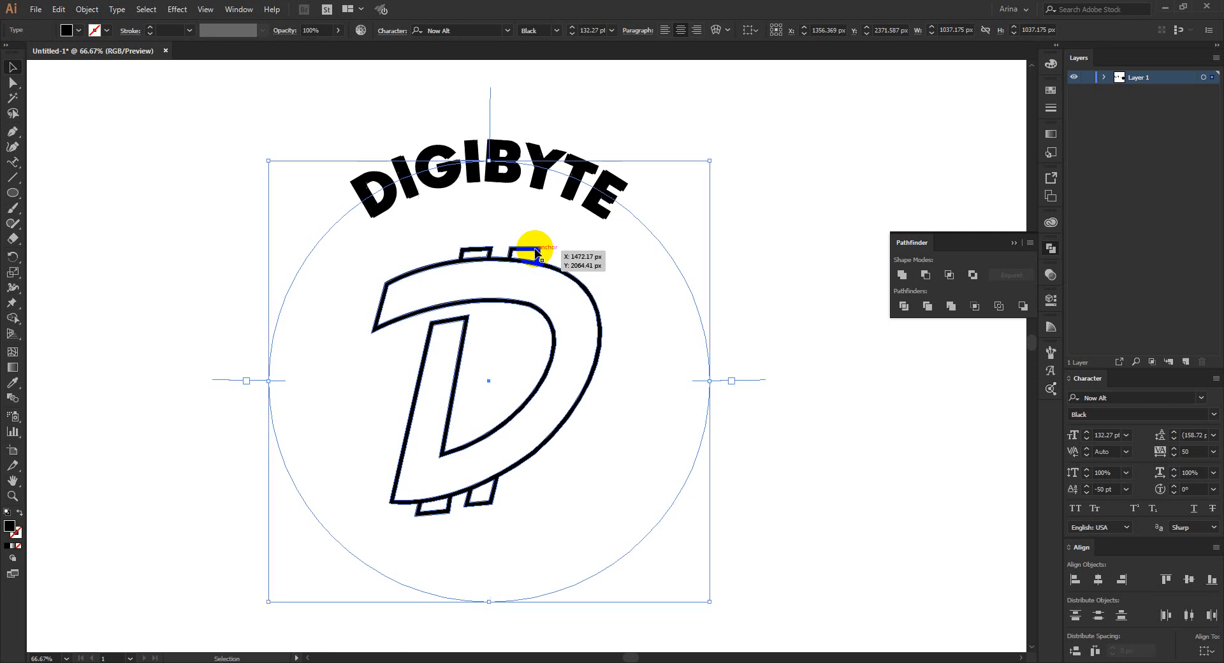
key("Right")
key("Right")
key("Right")
key("Right")
key("Right")
key("Right")
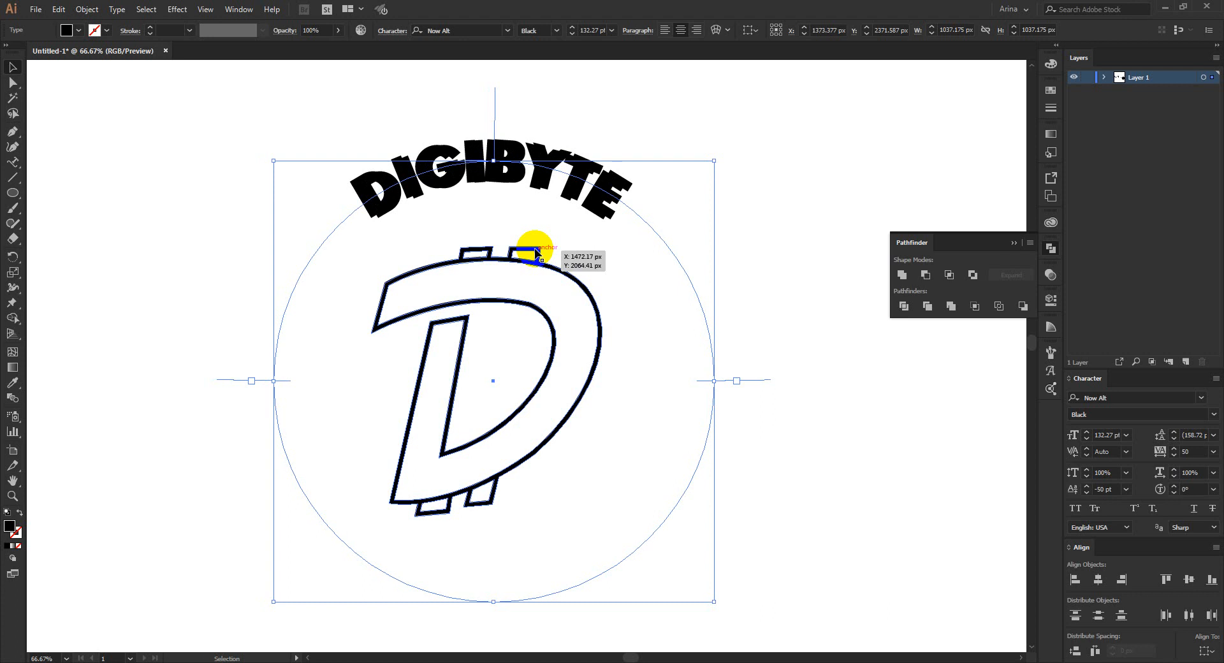
key("ctrl+z")
key("ctrl+z")
- Duplicate the DIGIBYTE path text in place and slide the copy counterclockwise along the circle to the D's left side
key("v")
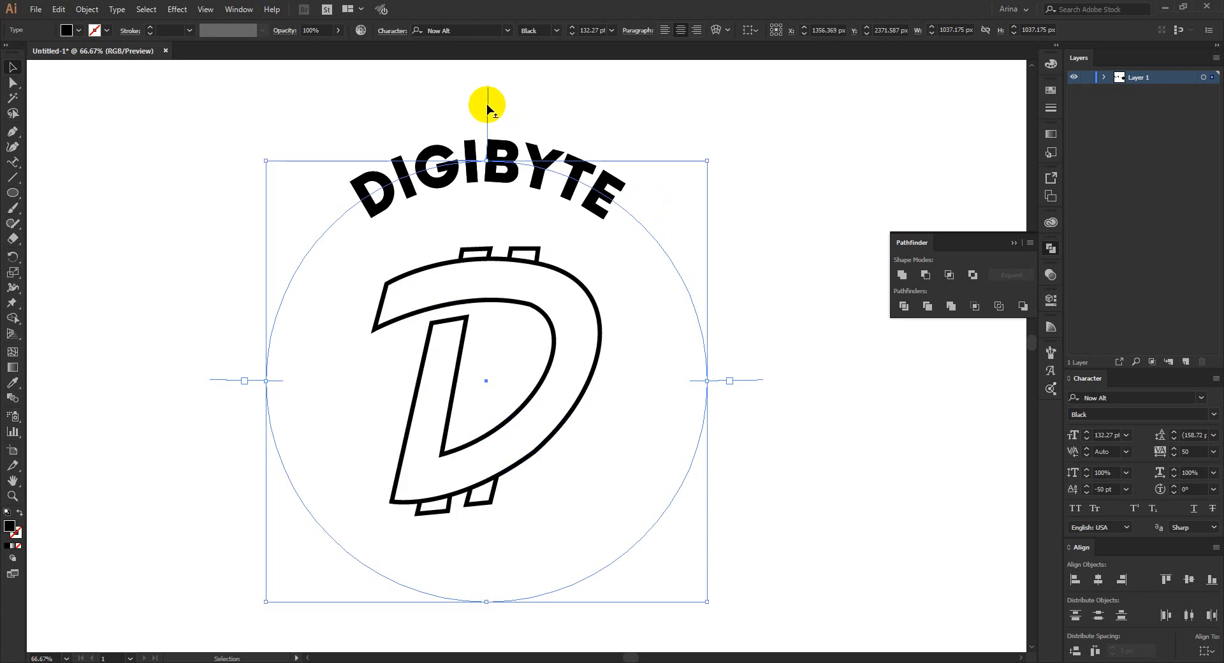
left_click_drag(487, 104, 741, 359)
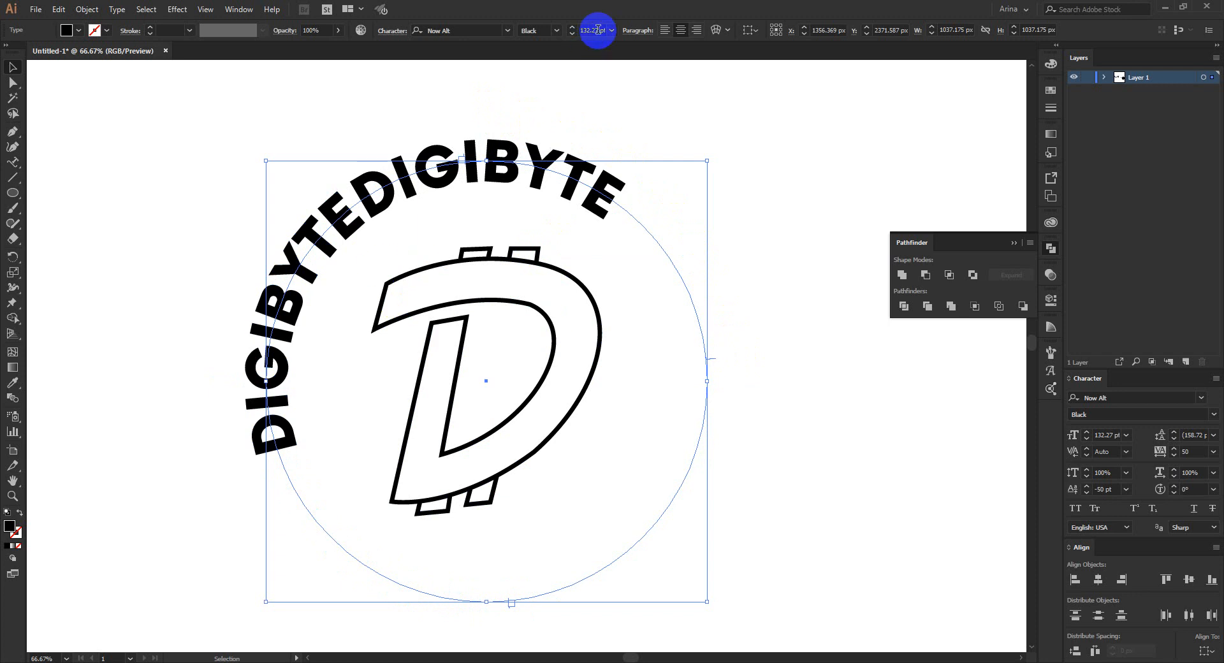
- Set the duplicated path text to 80 pt and replace its wording with secure, as given in the Notepad word list
scroll(598, 30, "down", 4)
scroll(598, 30, "down", 1)
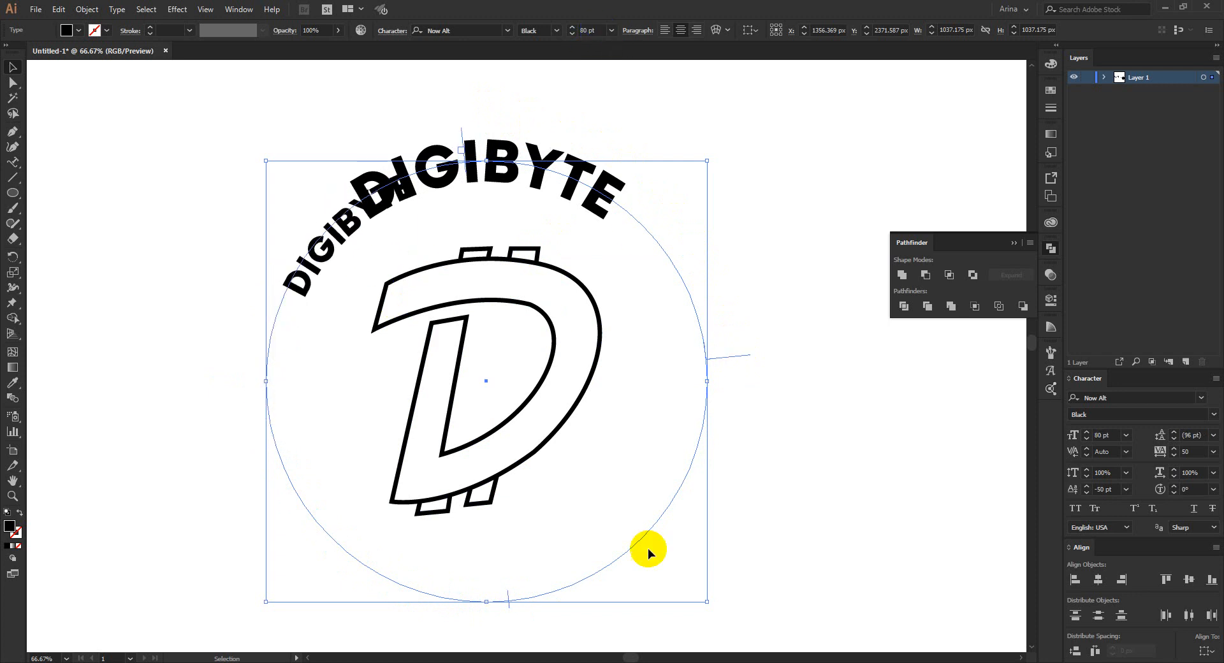
left_click(641, 660)
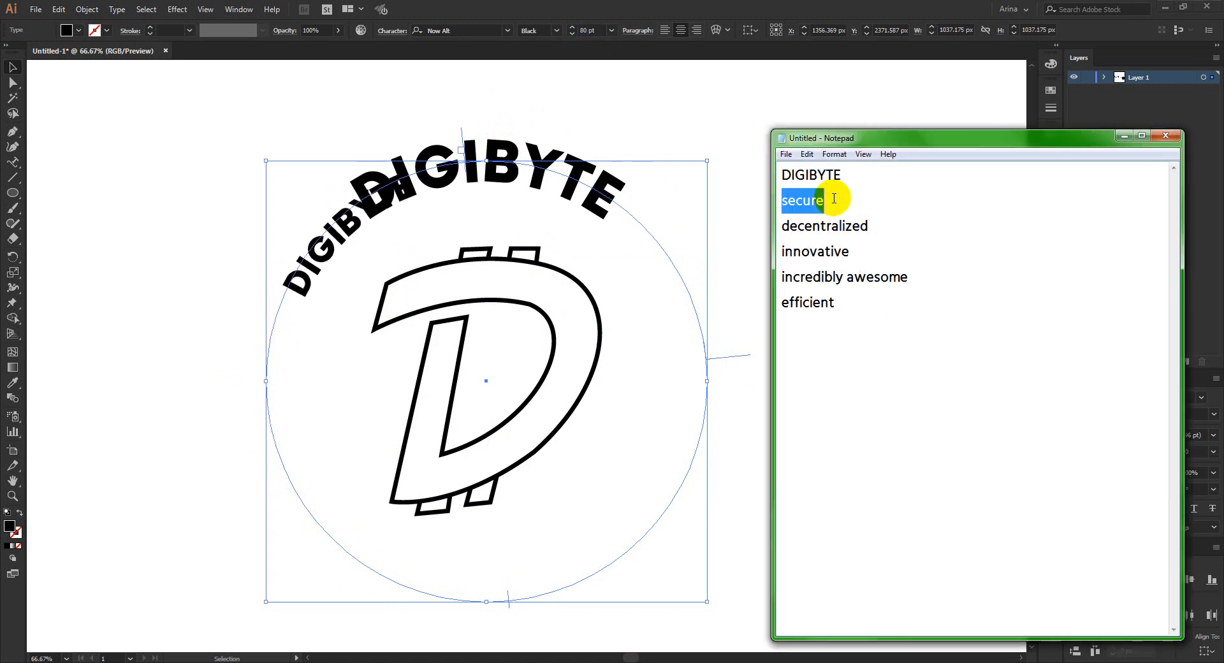
left_click(316, 264)
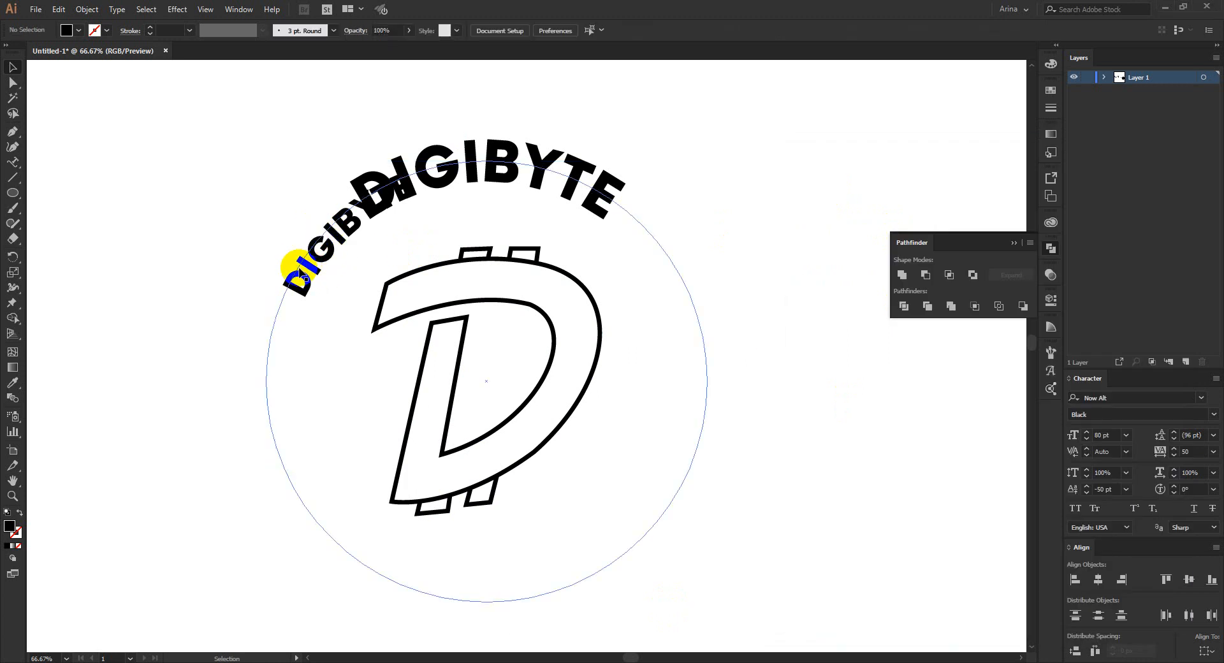
double_click(305, 271)
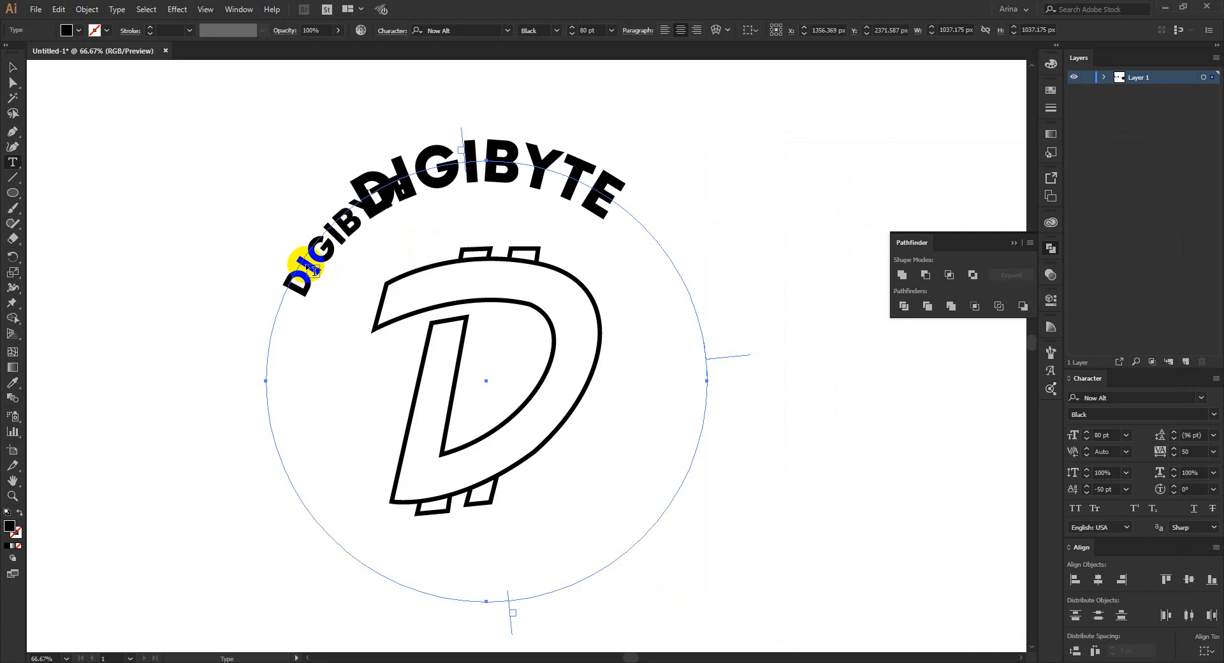
double_click(307, 256)
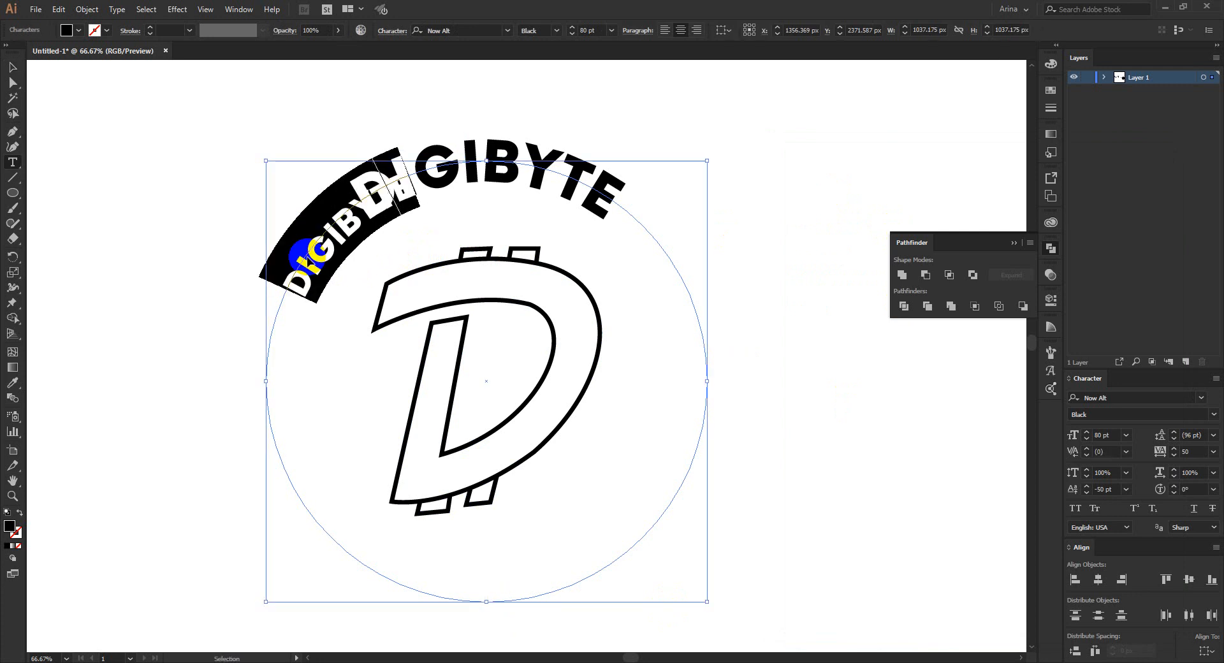
type("secu")
left_click(13, 66)
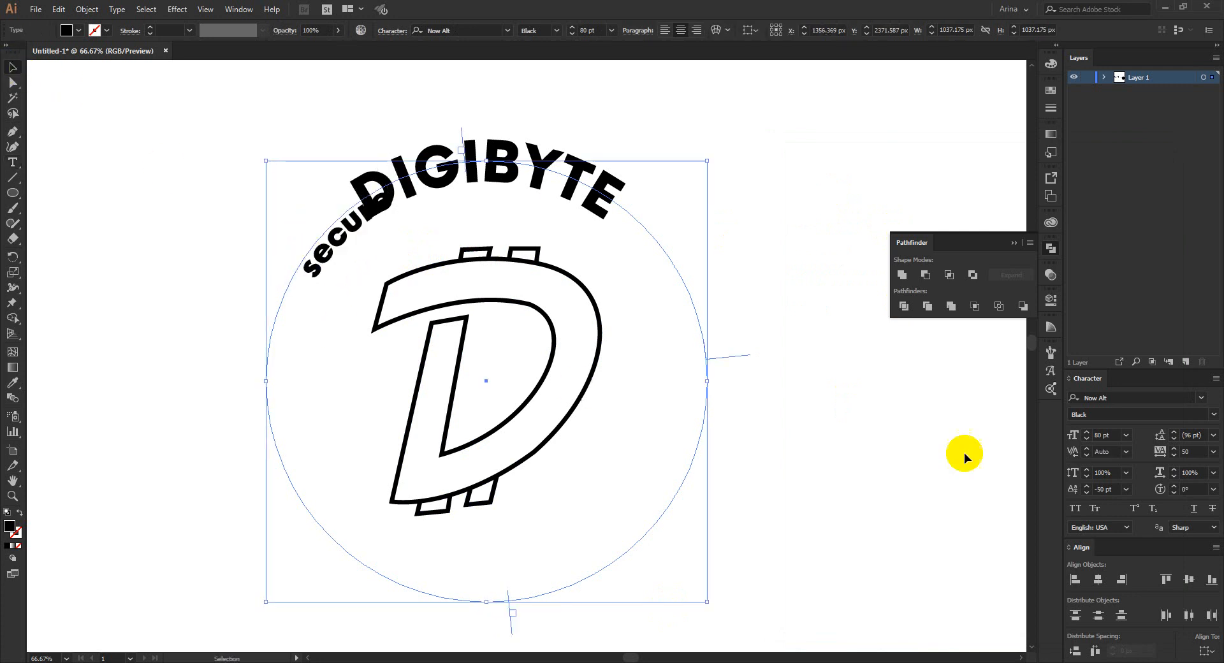
- Format the secure text as All Caps in Bold weight with a baseline shift of -30 pt
left_click(1075, 508)
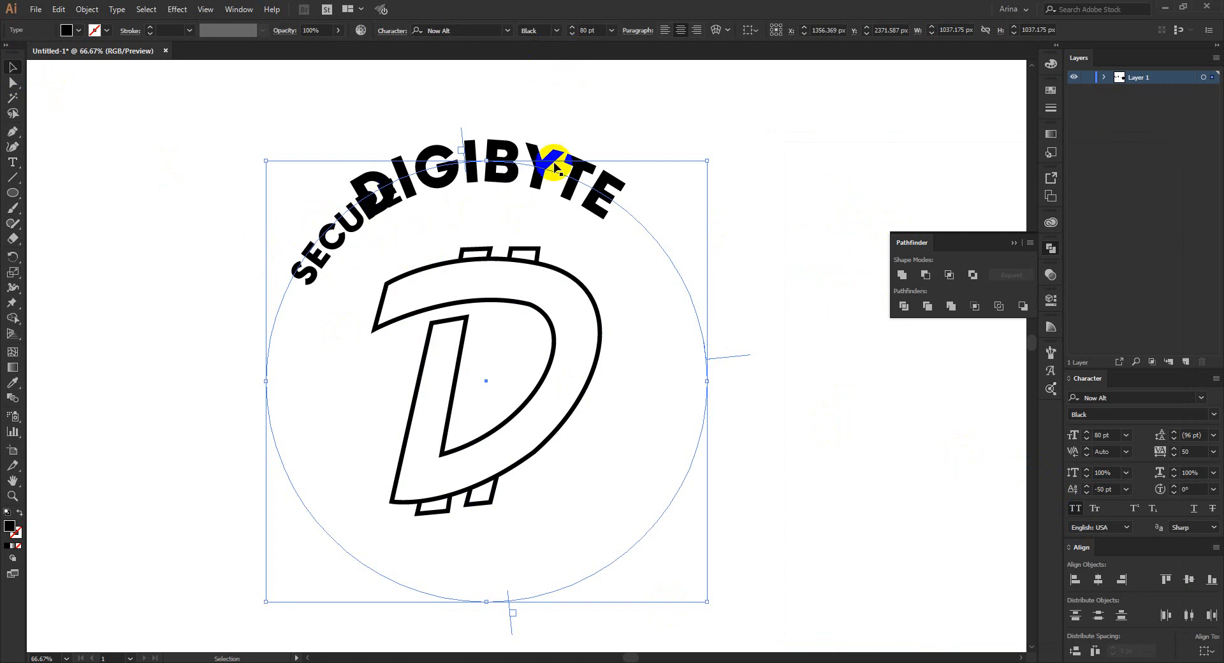
left_click(557, 32)
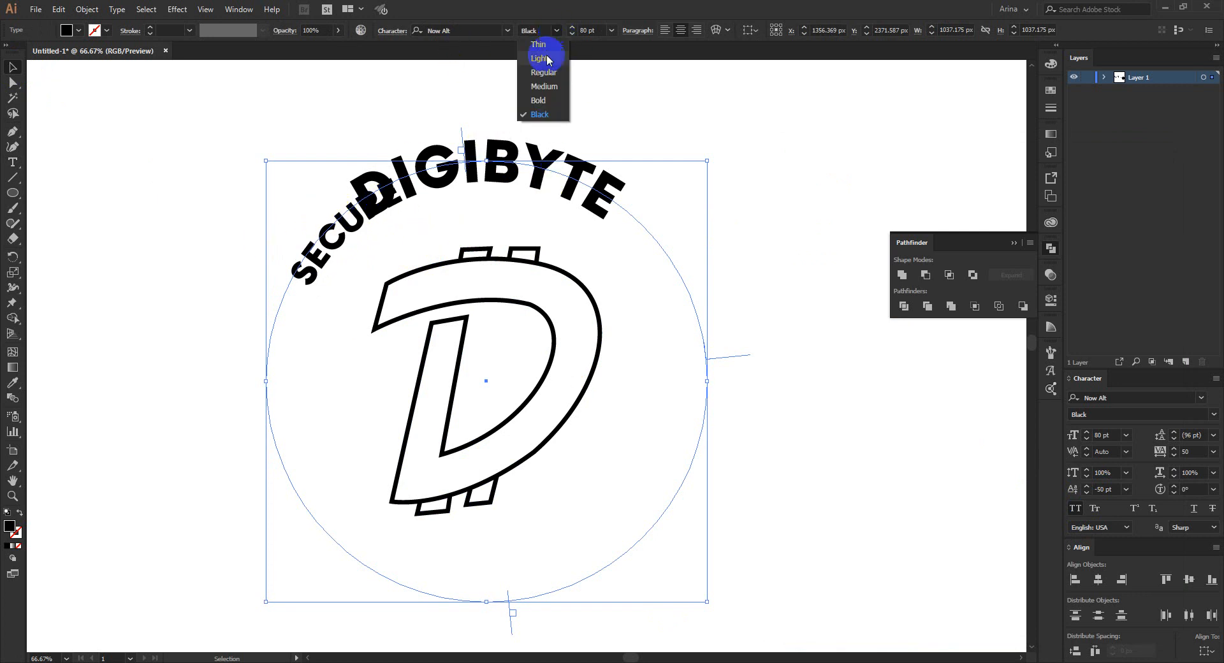
left_click(541, 103)
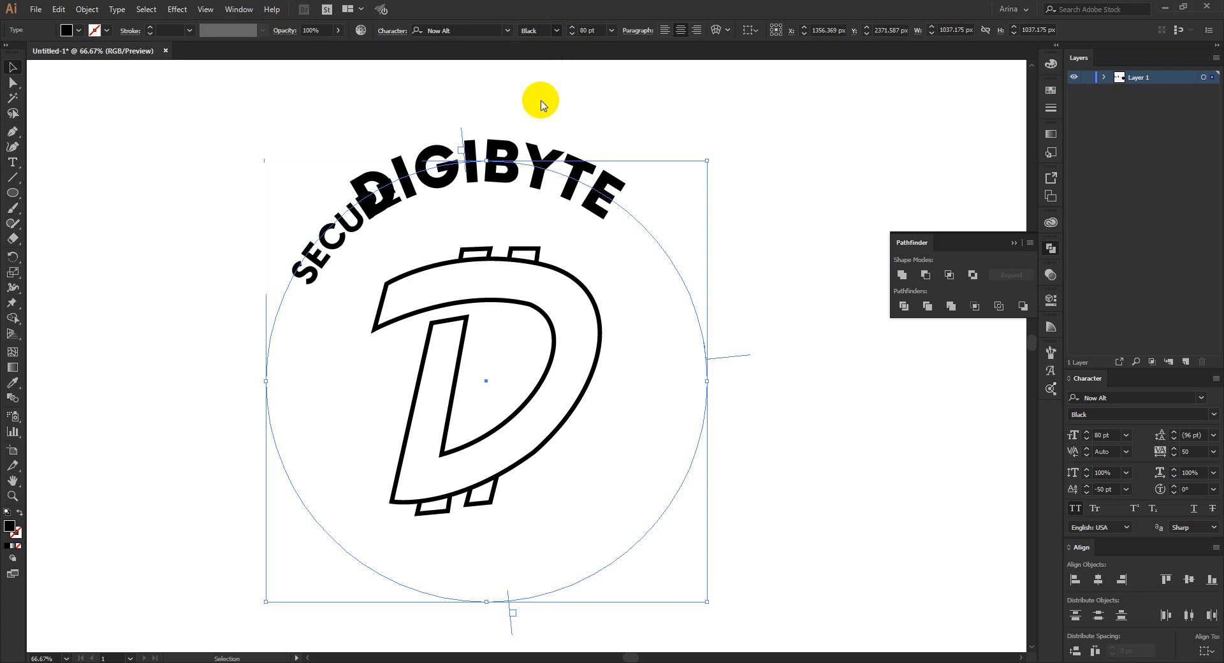
left_click(1098, 494)
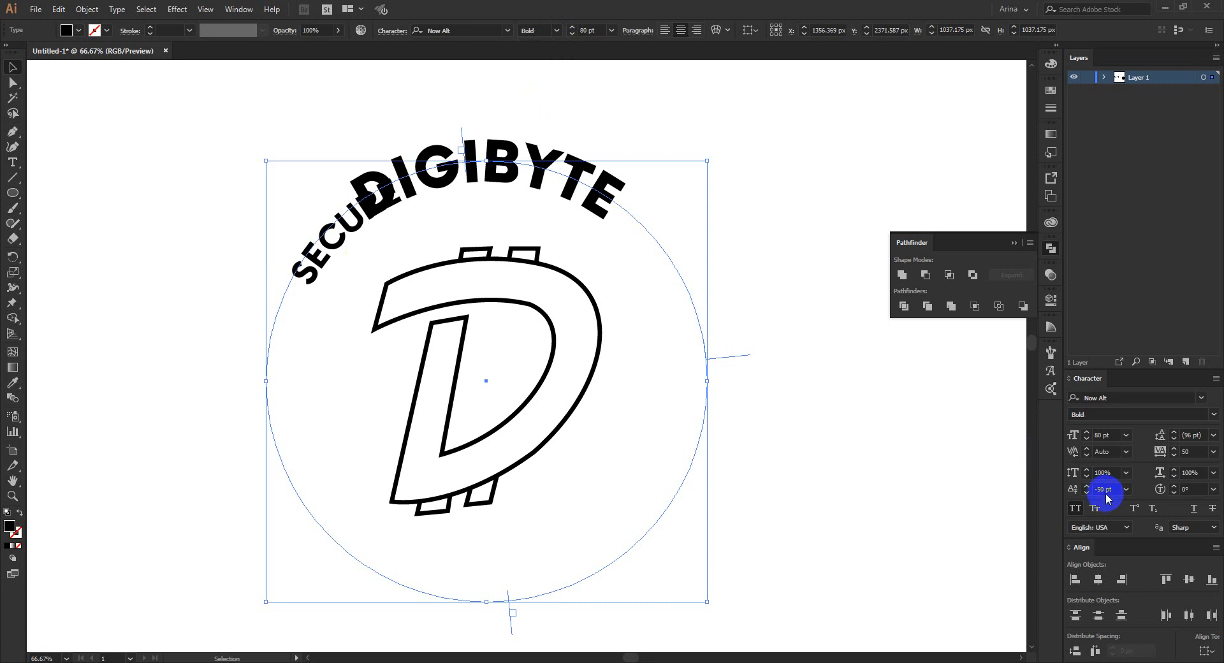
key("shift+Up")
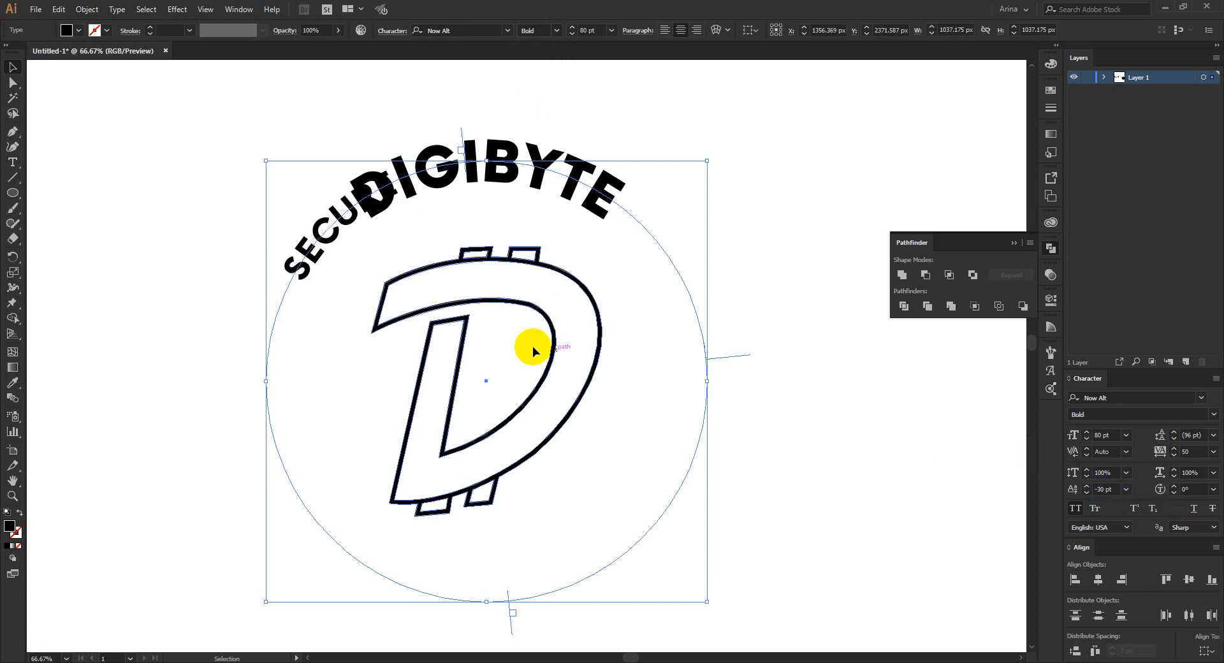
- Slide the SECURE text along the circle to sit clear of DIGIBYTE's starting letter, on the D's left side
left_click_drag(461, 131, 373, 407)
scroll(587, 379, "up", 3)
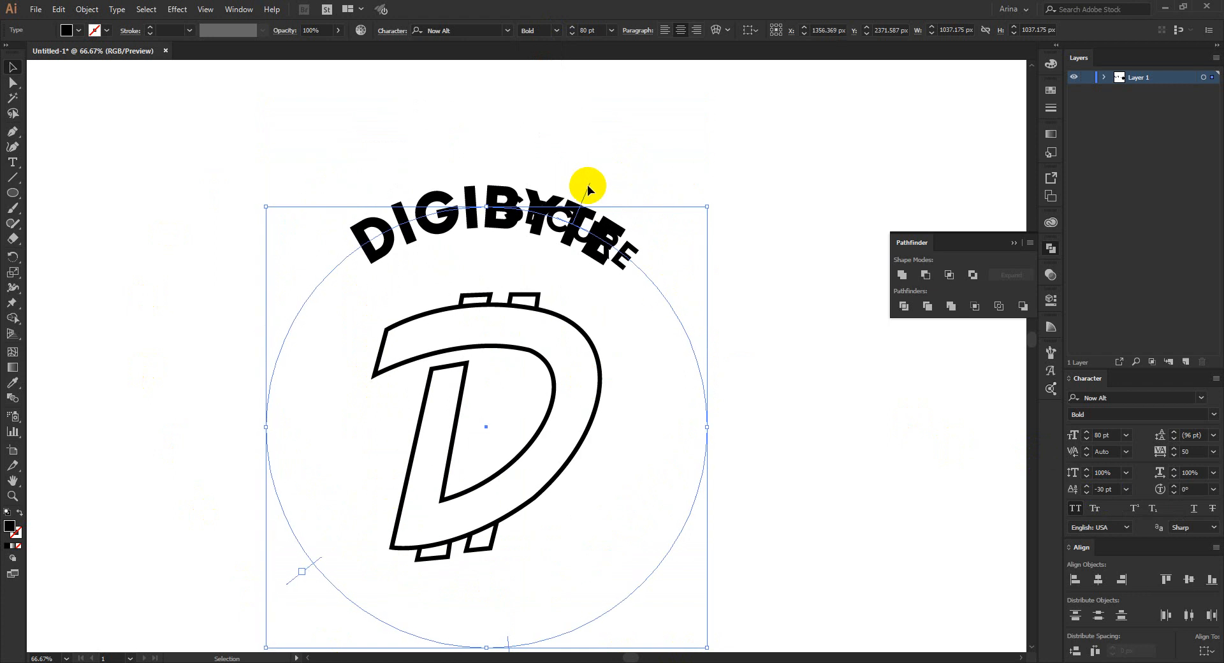
left_click_drag(589, 186, 242, 294)
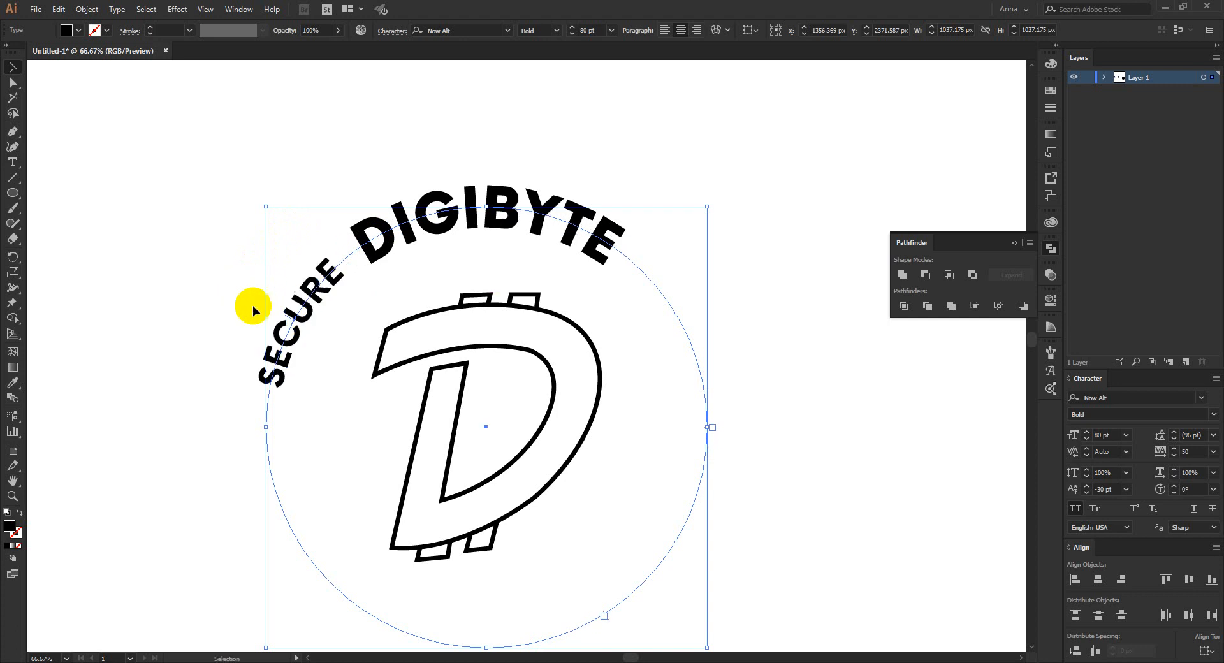
- Show the rulers and place a horizontal guide through the centre of the text circle
left_click(263, 181)
left_click_drag(217, 423, 402, 472)
key("ctrl+t")
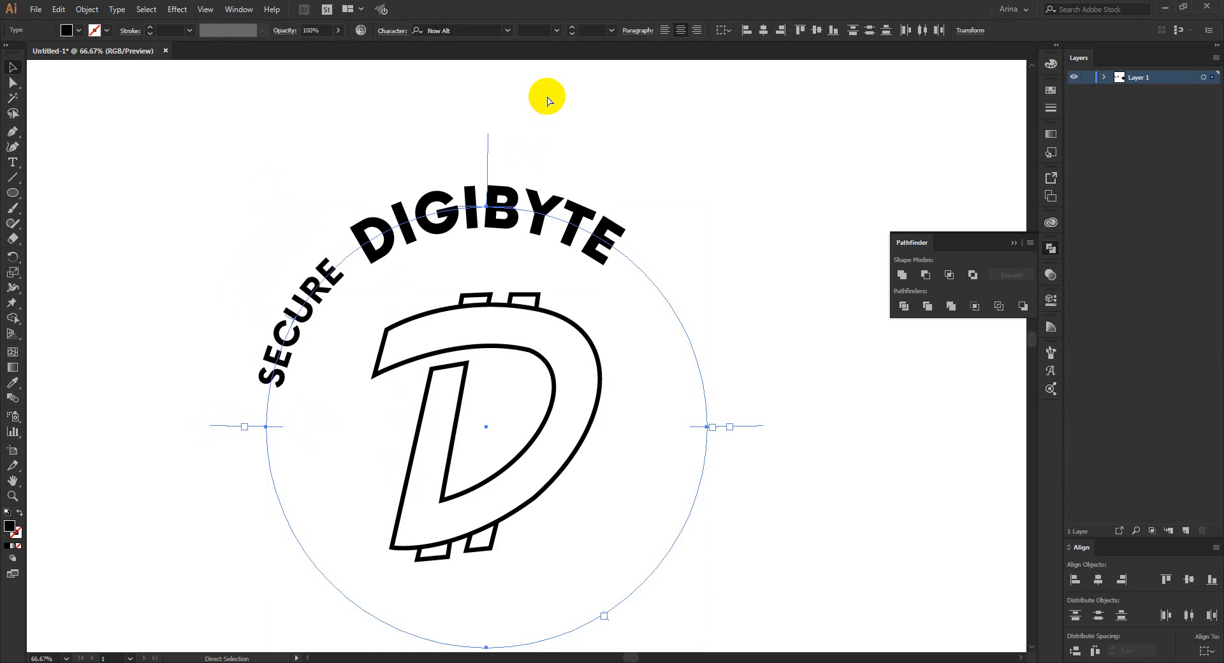
key("ctrl+r")
left_click_drag(599, 65, 580, 427)
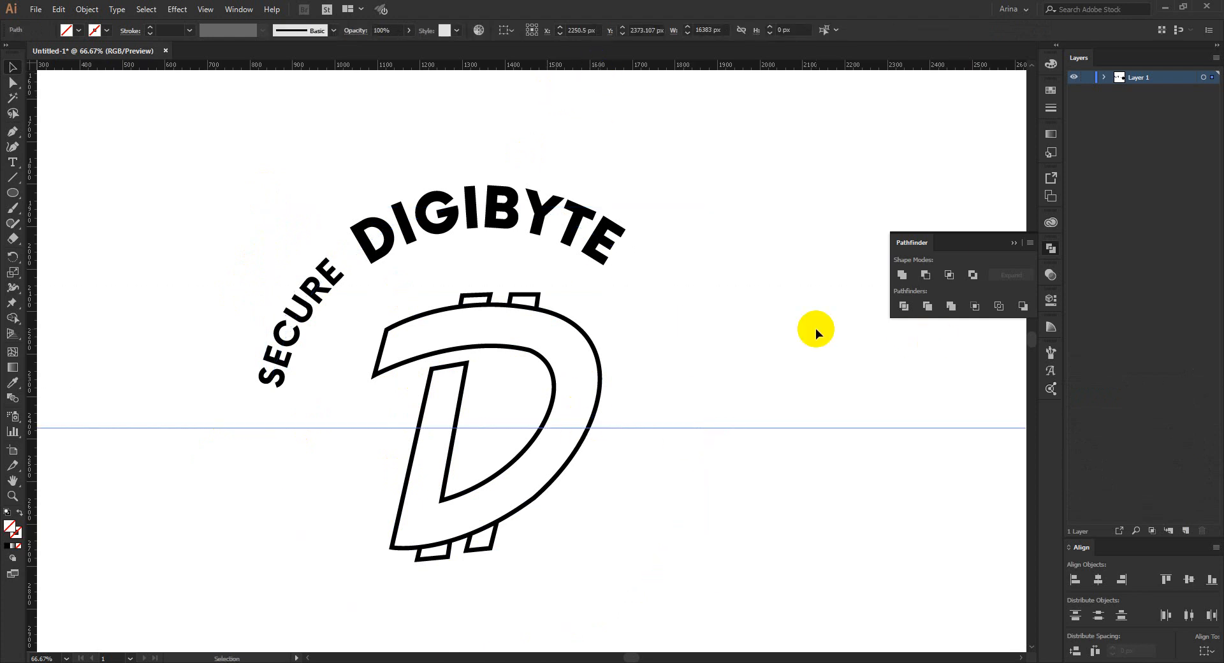
left_click(749, 323)
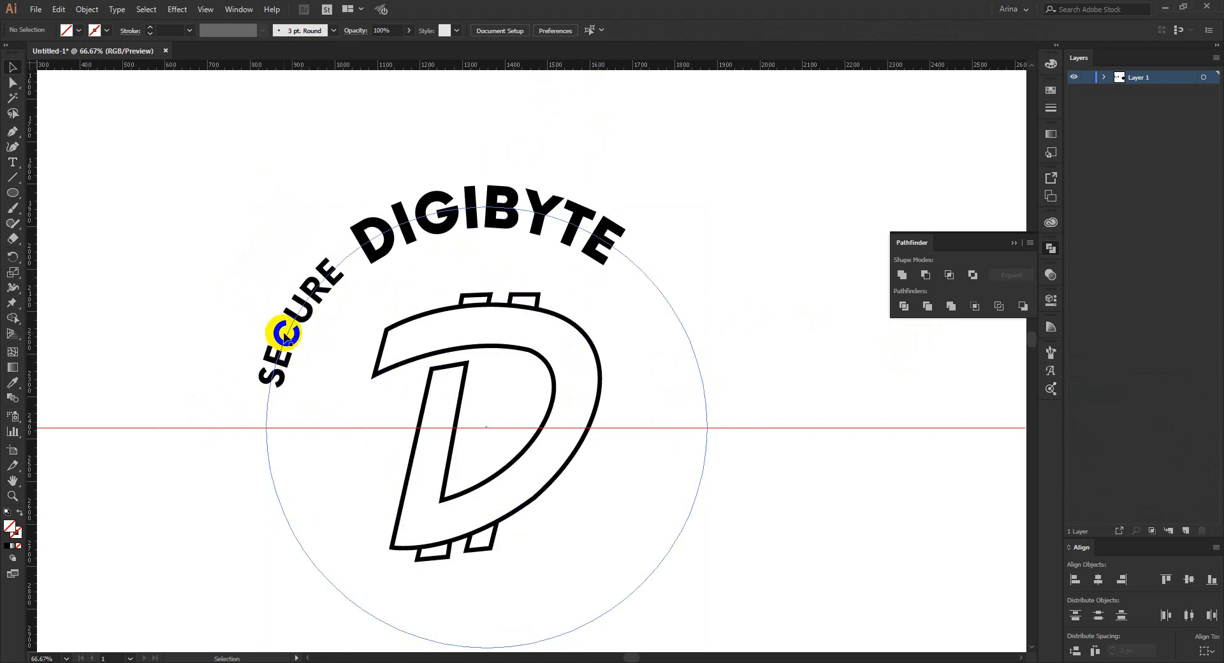
- Duplicate the SECURE path text and slide the copy along the circle to the matching spot after DIGIBYTE
left_click_drag(287, 333, 348, 265)
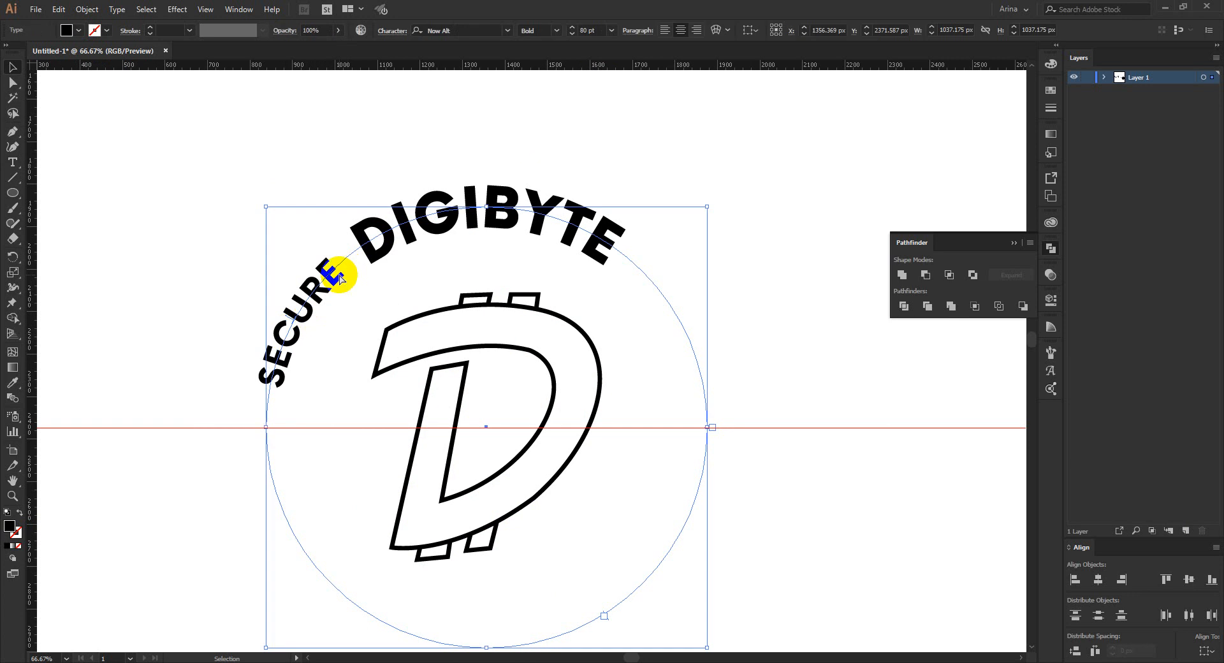
key("a")
key("v")
left_click_drag(260, 306, 711, 313)
- Replace the wording of the SECURE copy after DIGIBYTE with decentralized from the Notepad word list
key("alt+Tab")
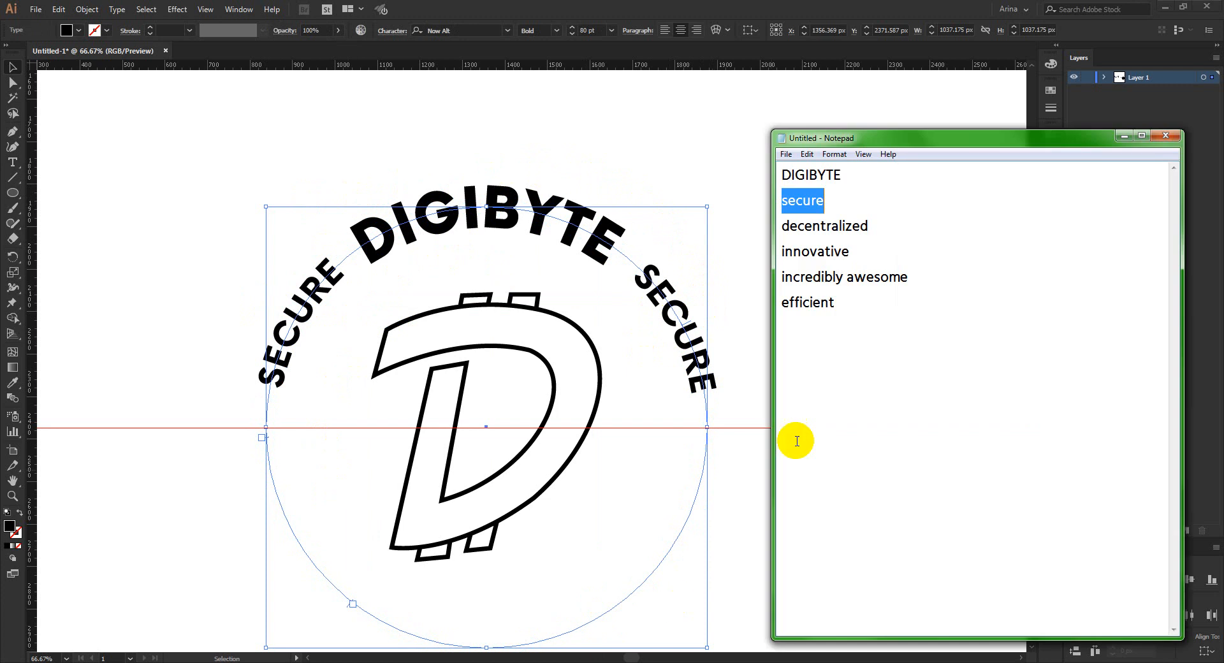
left_click_drag(874, 226, 705, 233)
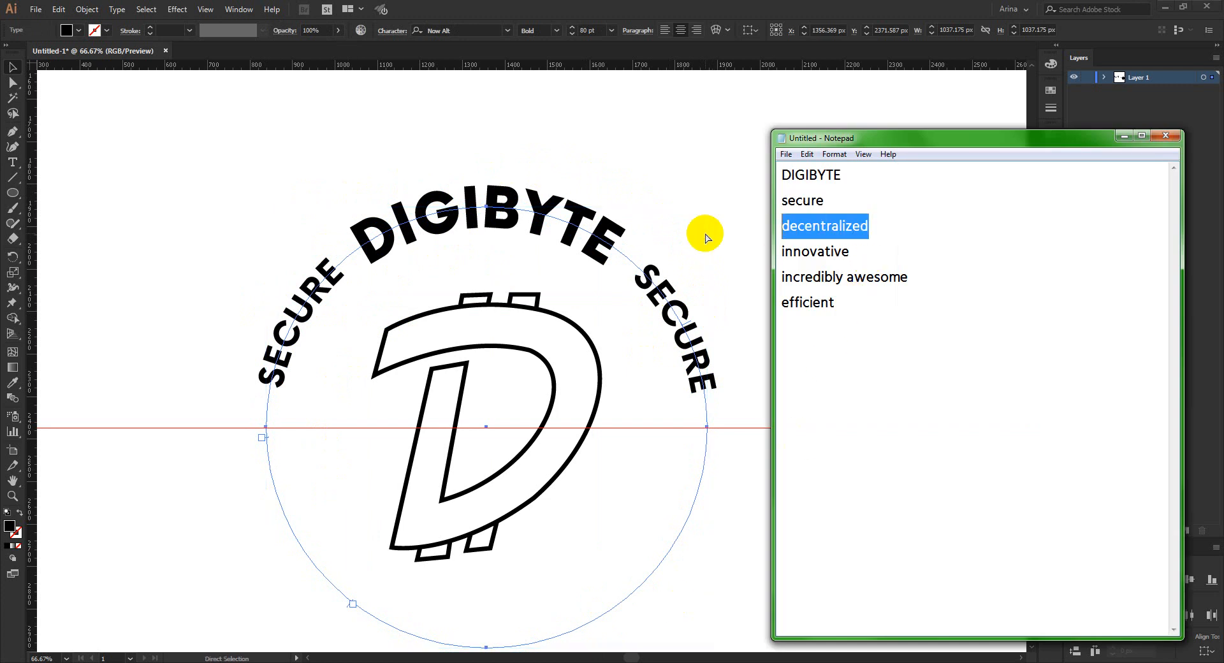
left_click(682, 311)
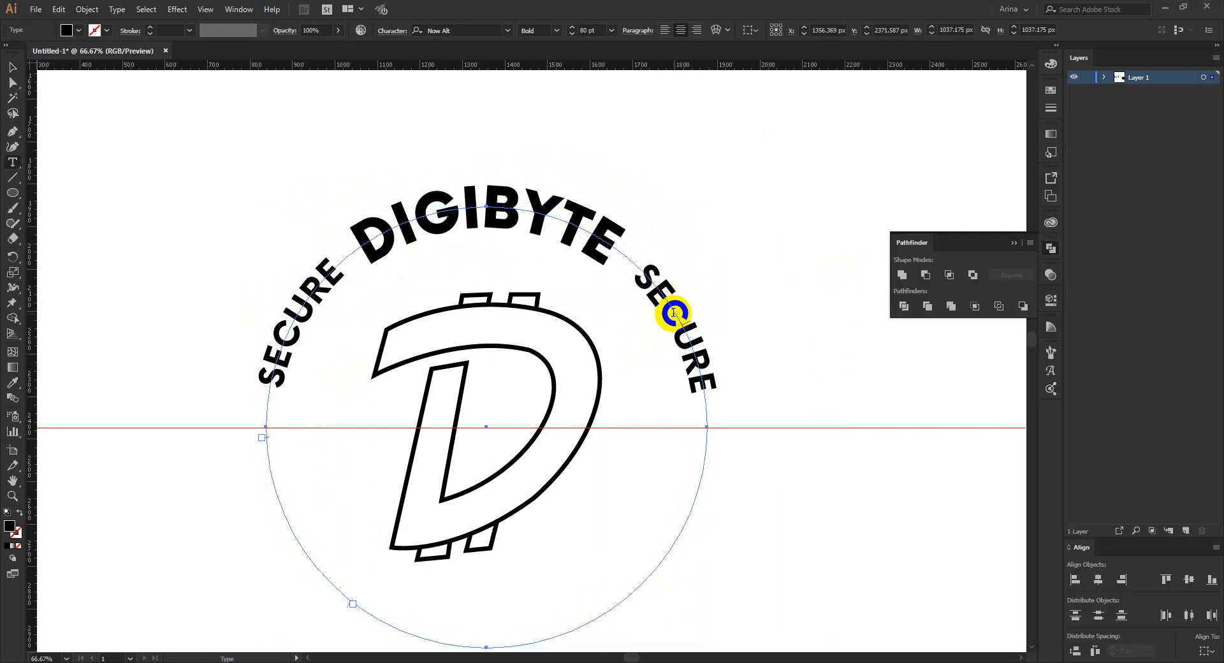
double_click(675, 311)
type("DECENTRALIZED")
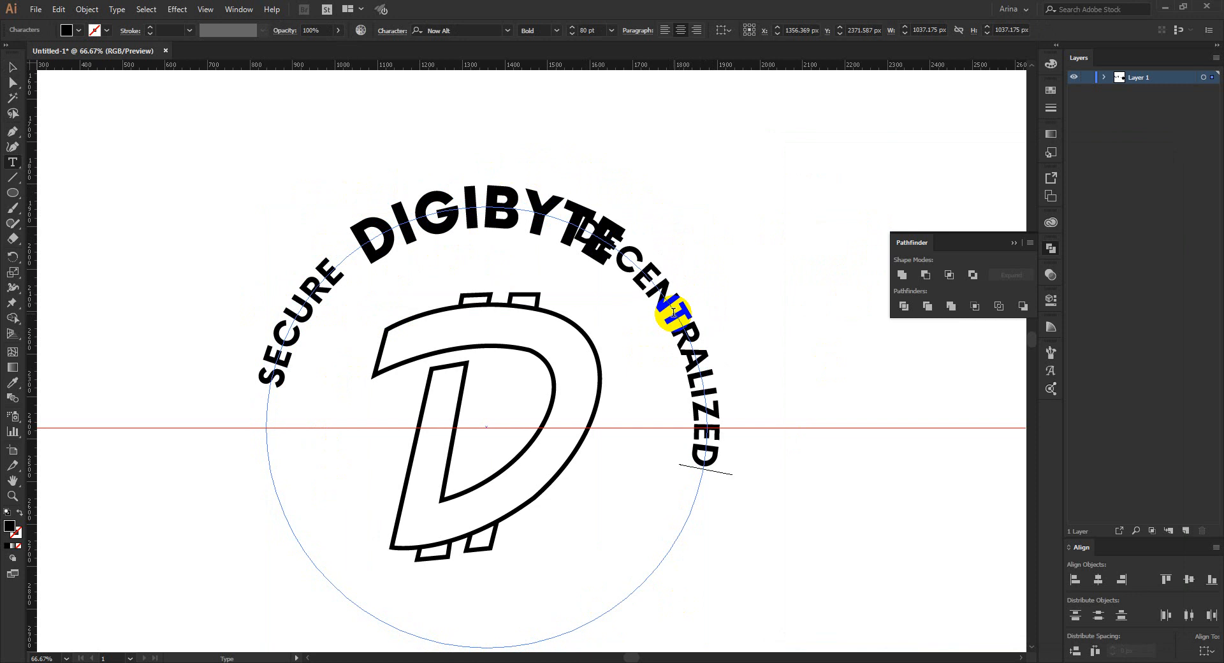
left_click(12, 66)
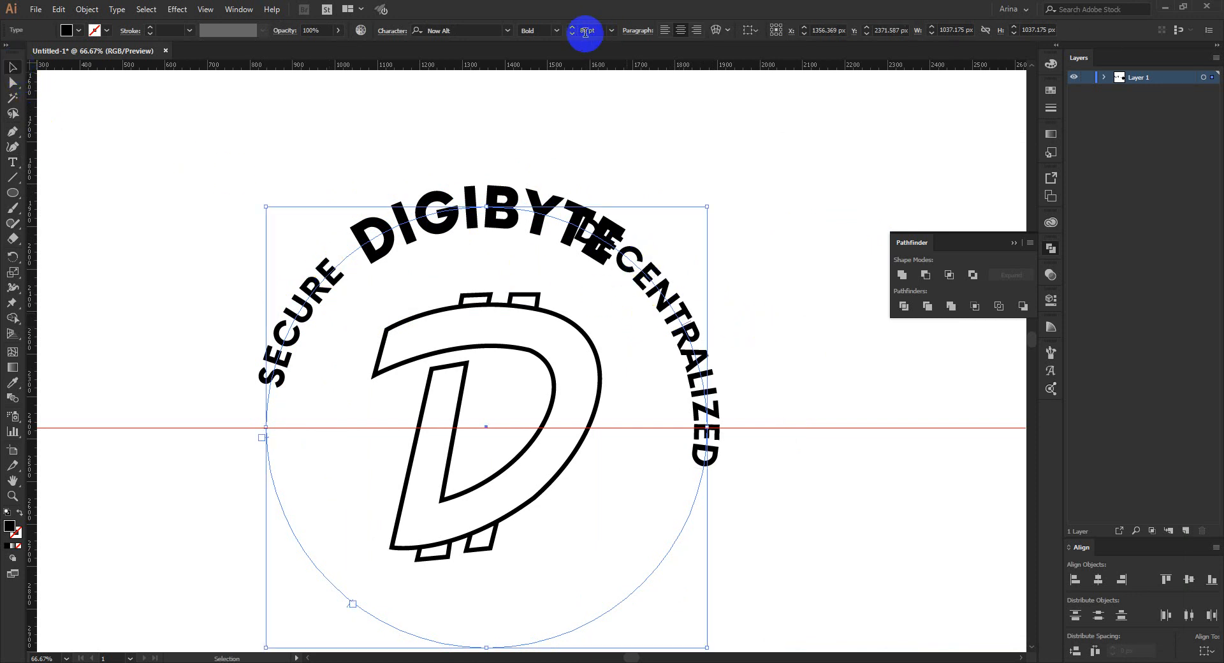
- Set the DECENTRALIZED text to 50 pt with a baseline shift of -20 pt
scroll(588, 30, "down", 2)
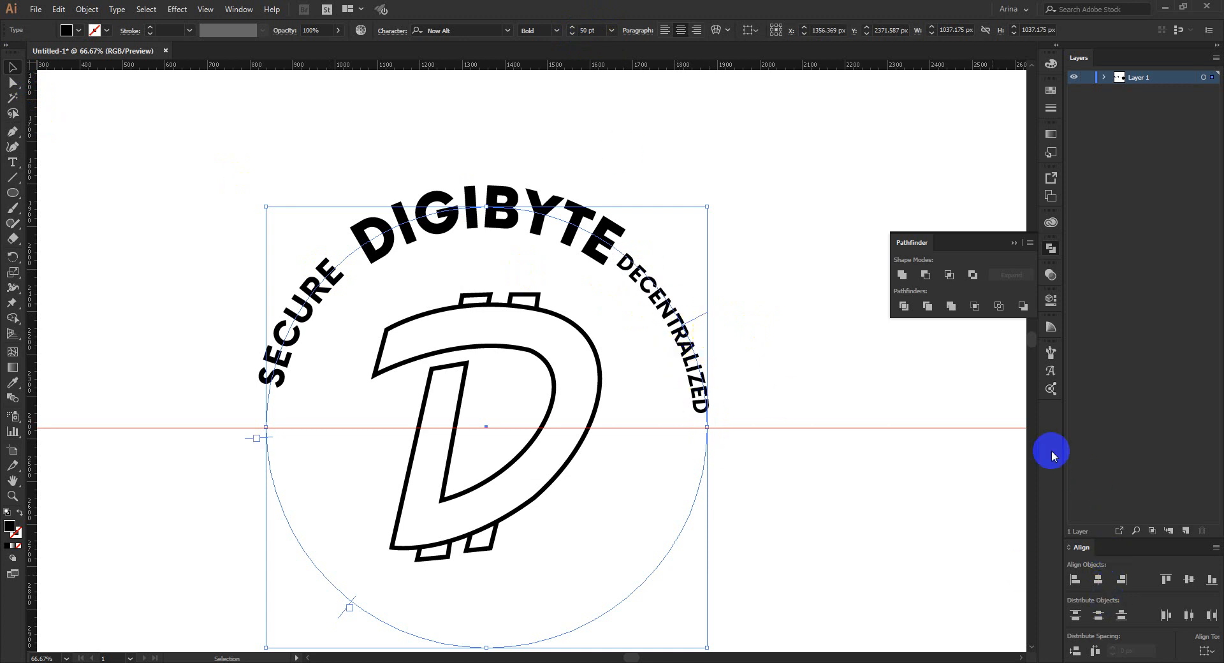
left_click(241, 9)
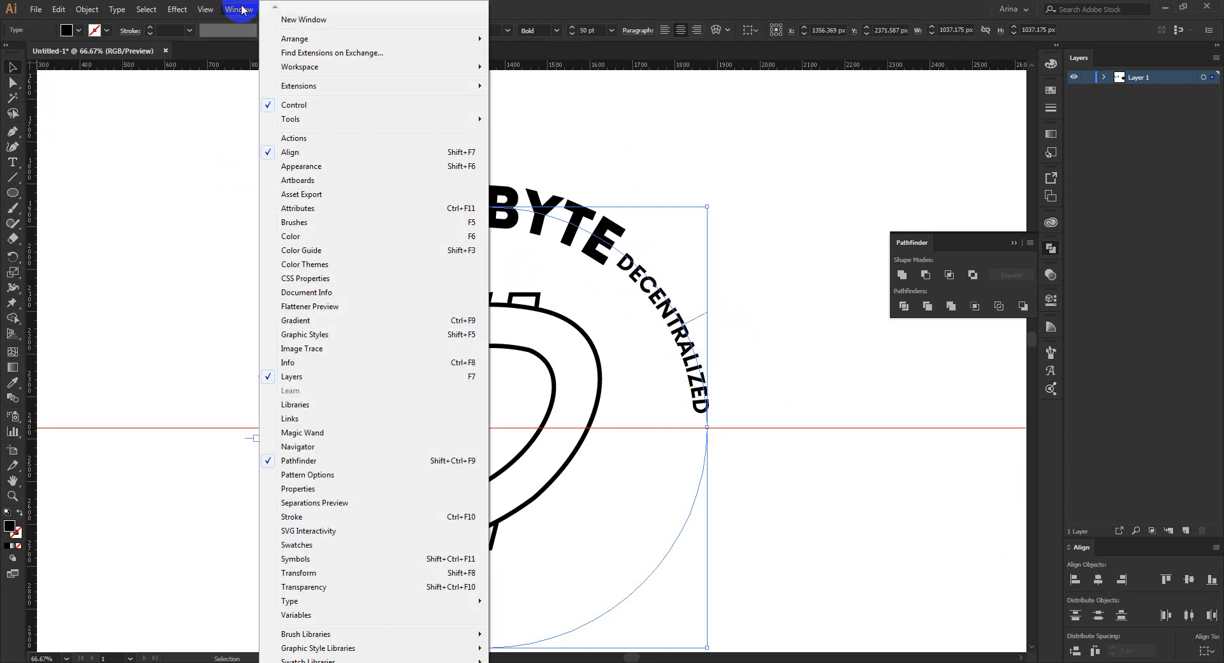
mouse_move(358, 605)
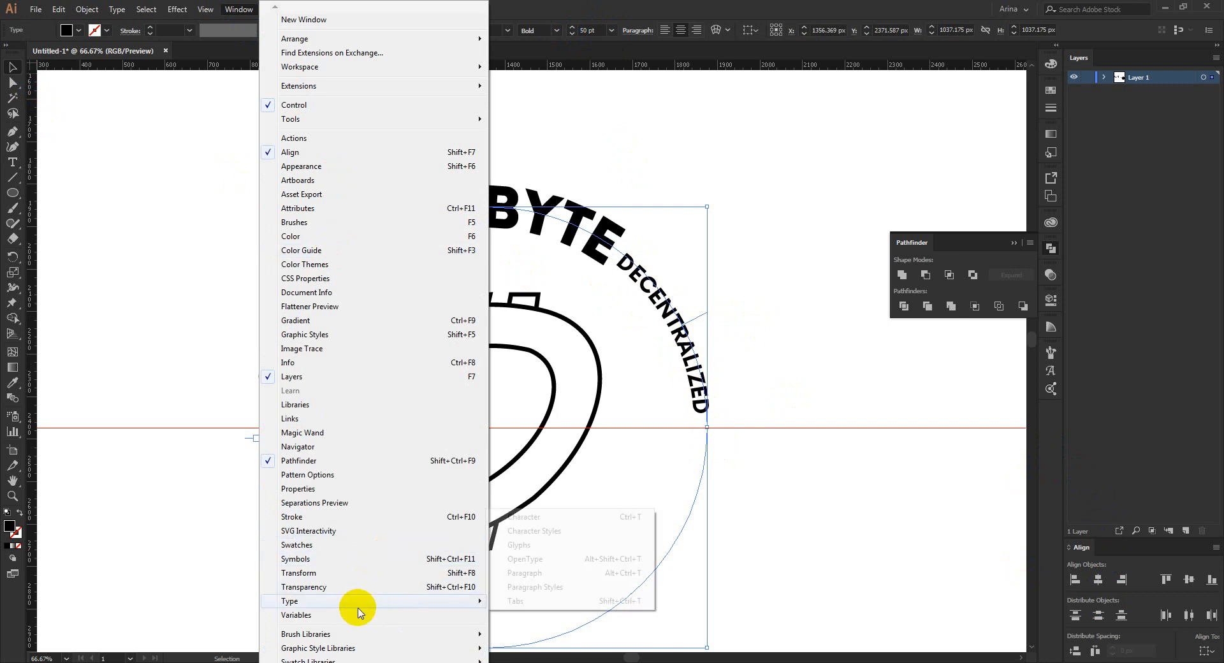
left_click(558, 515)
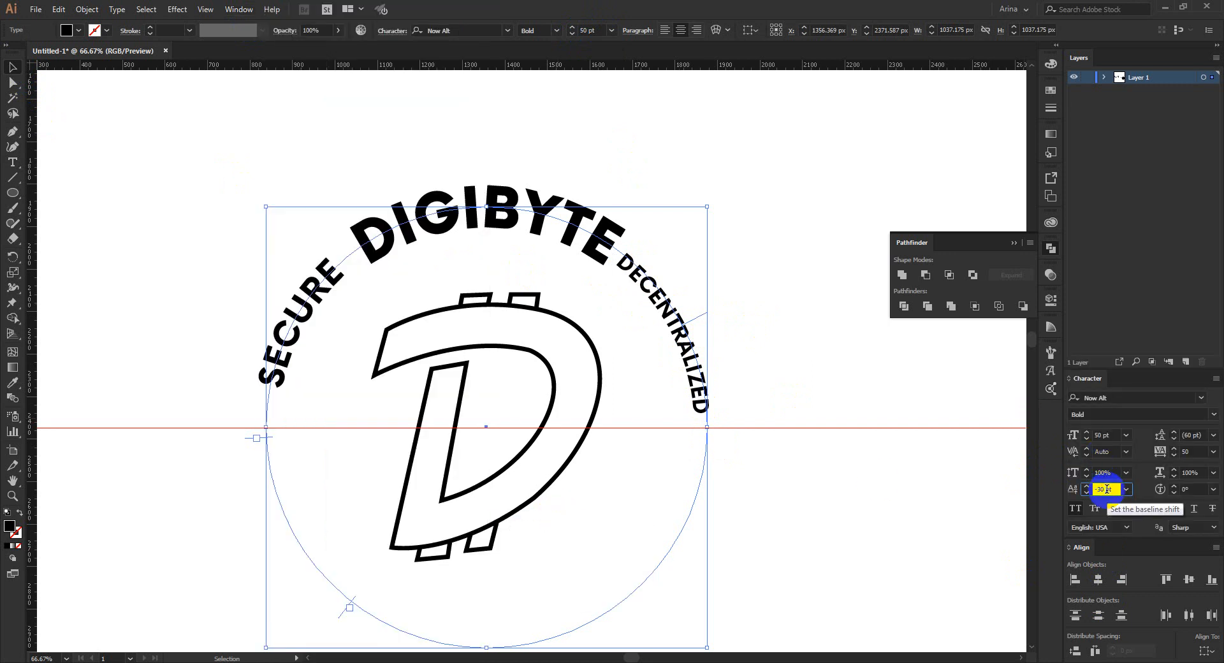
key("shift+Up")
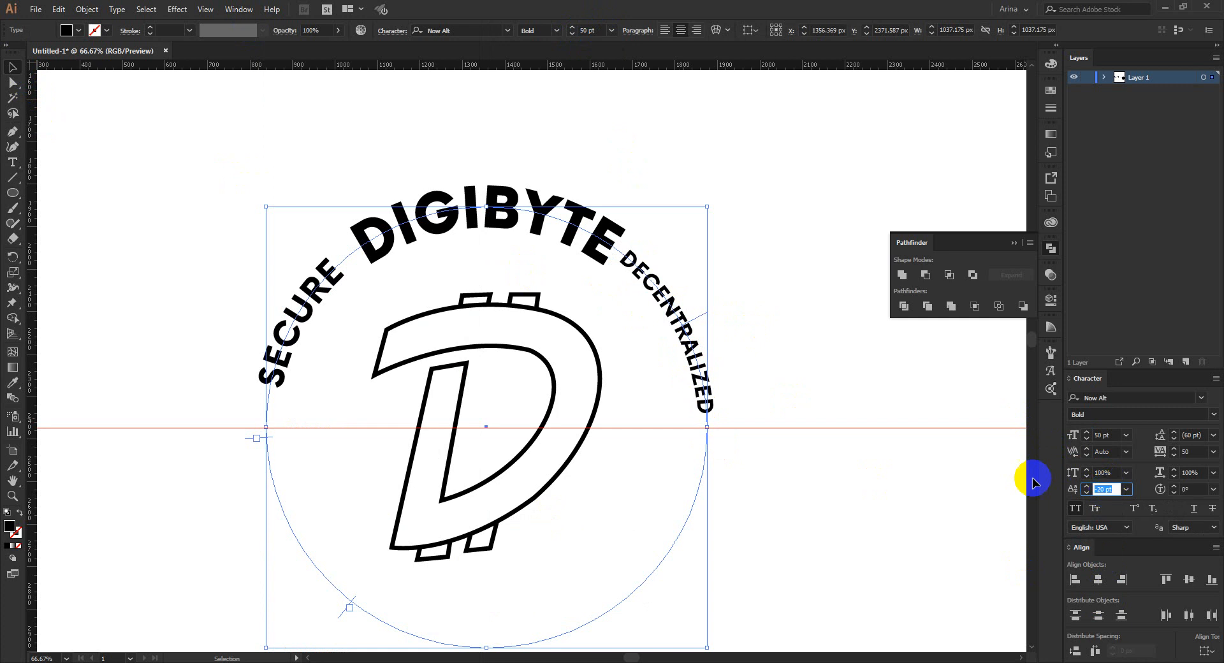
- Slide the DECENTRALIZED text clockwise along the circle to widen its gap from DIGIBYTE, ending near the horizontal guide
left_click(701, 315)
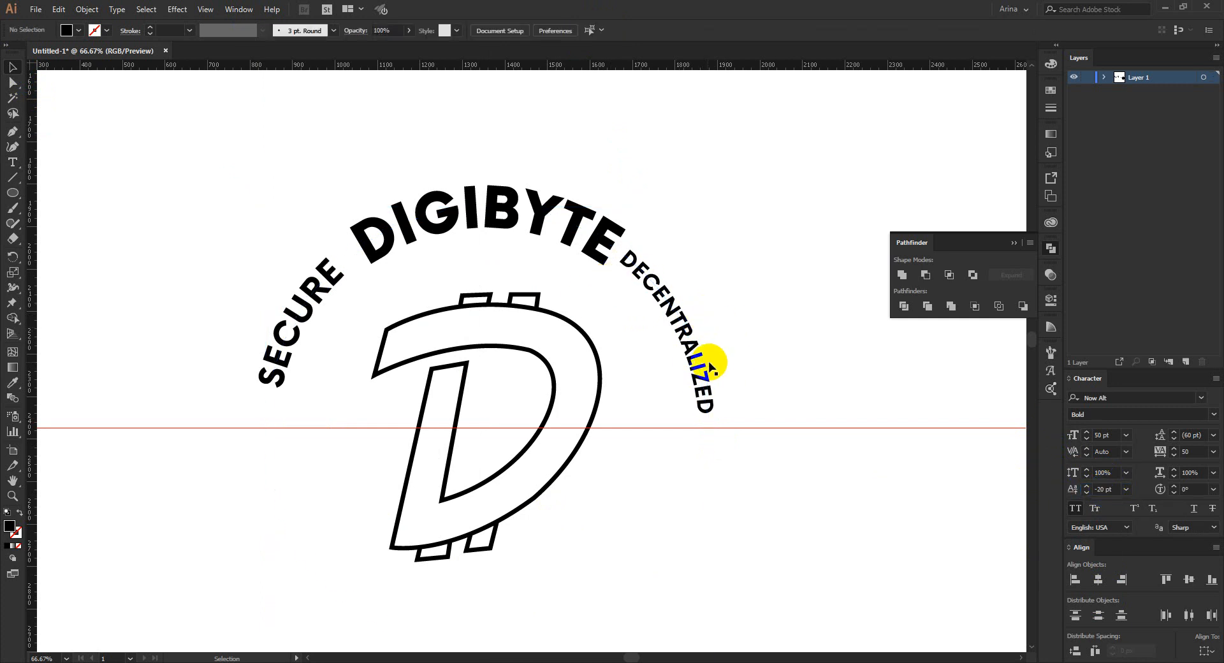
left_click(701, 314)
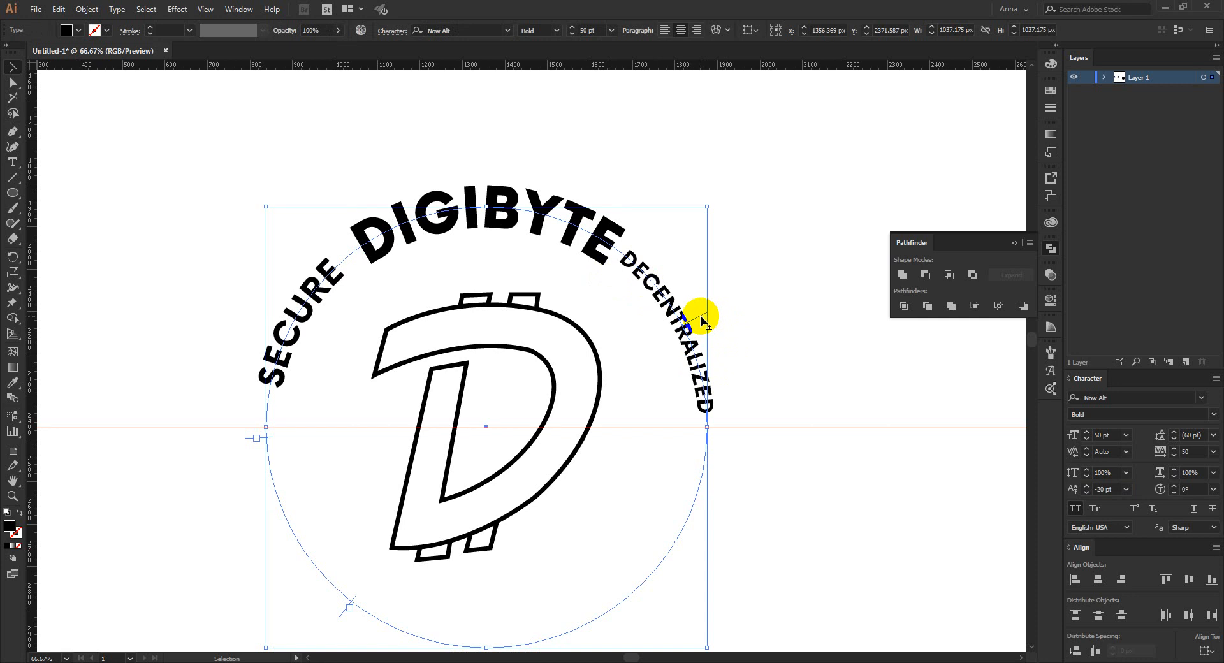
left_click_drag(703, 316, 705, 325)
left_click(756, 275)
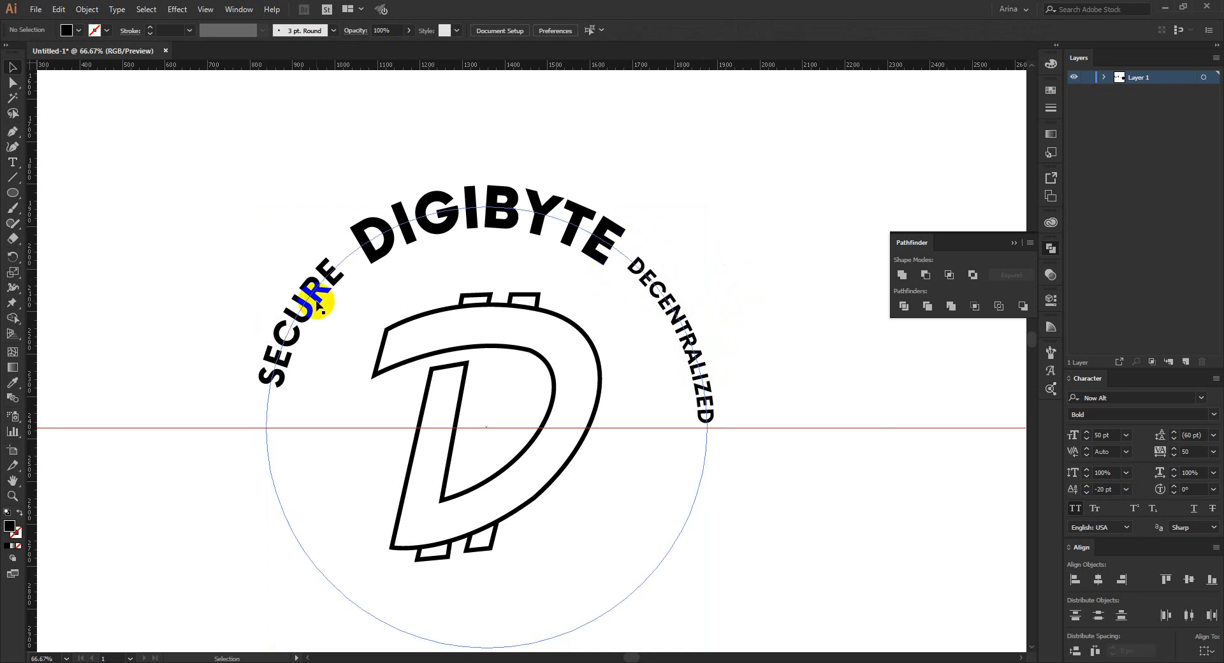
- Set the font size of the SECURE text to 60 pt
left_click(301, 341)
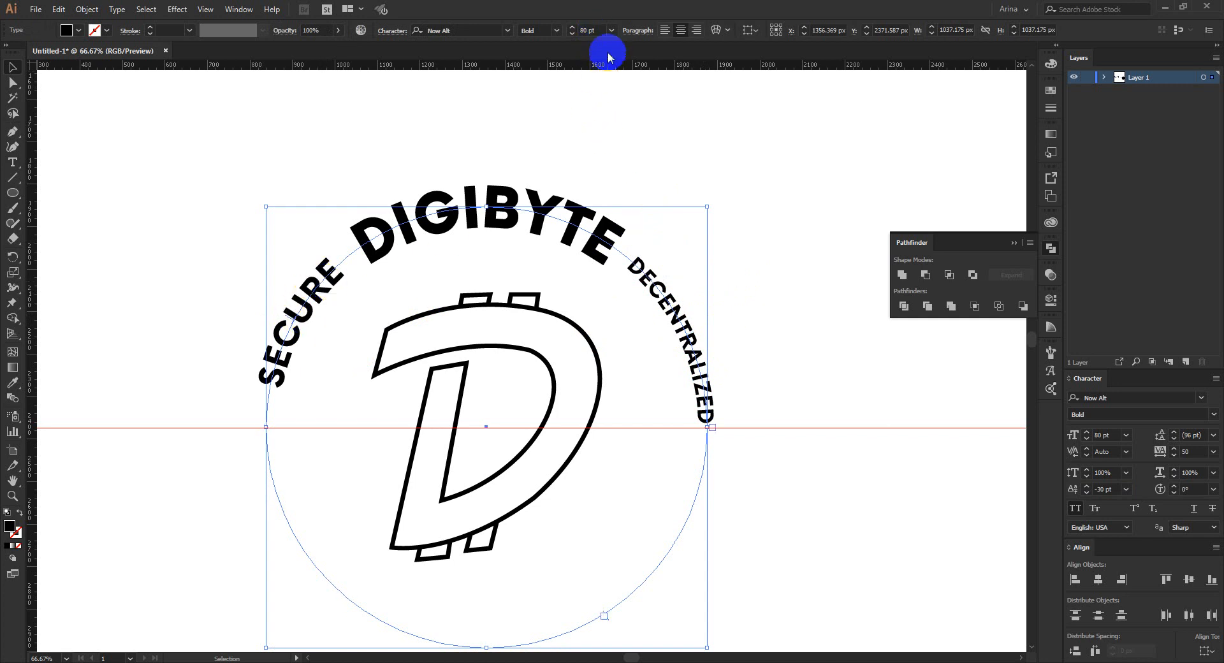
double_click(592, 30)
type("70")
key("Return")
key("Return")
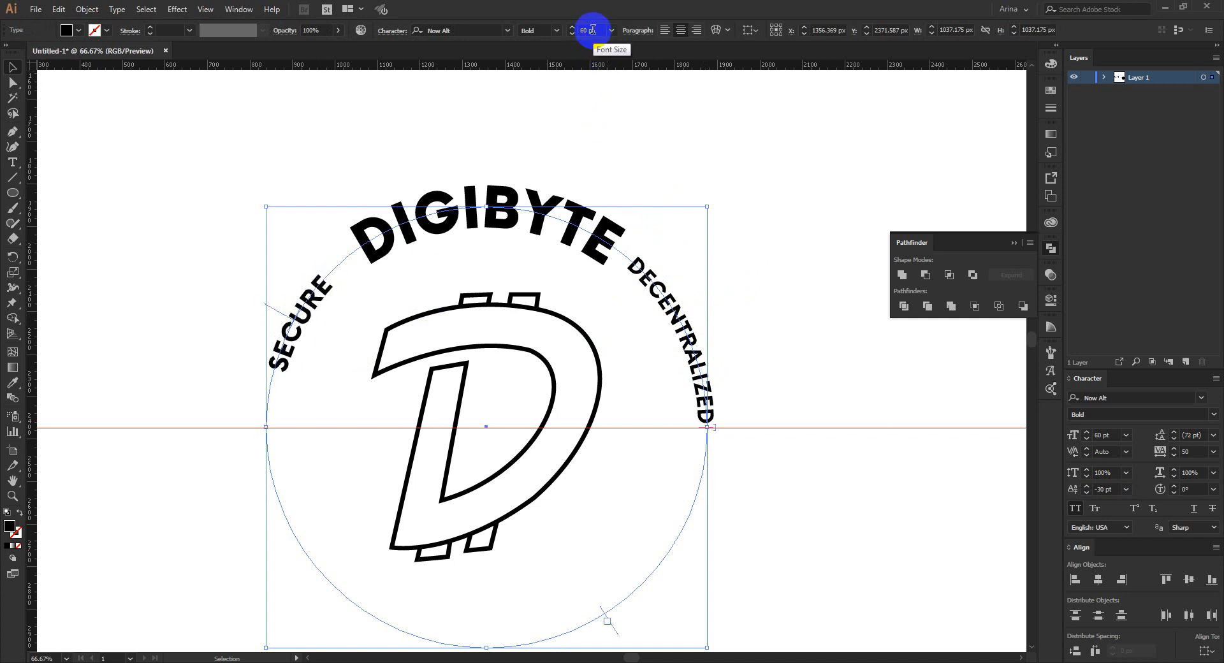
- Slide the SECURE text clockwise along the circle, closer to the start of DIGIBYTE
left_click(223, 188)
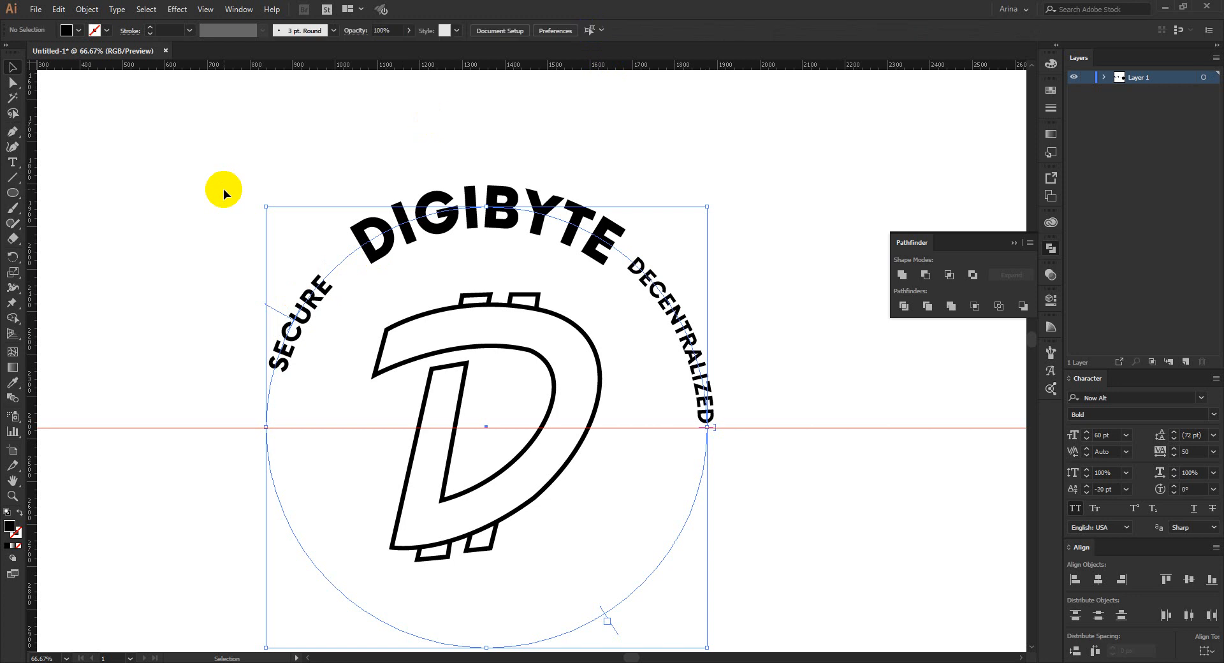
left_click(278, 317)
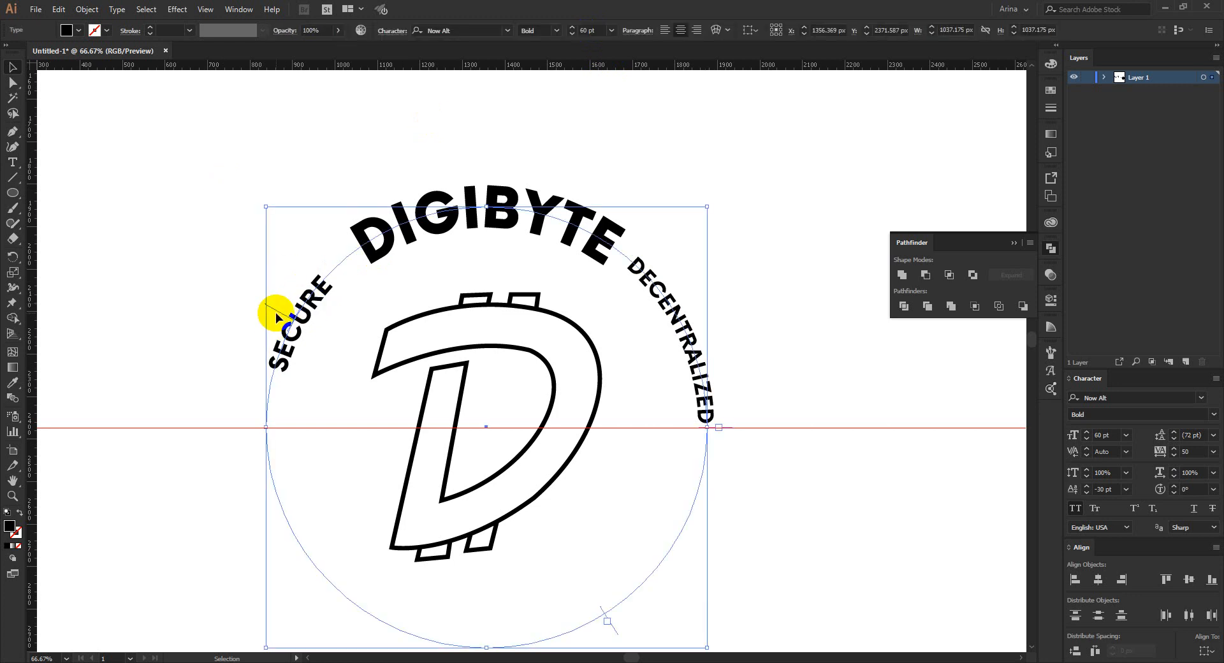
left_click_drag(278, 315, 288, 285)
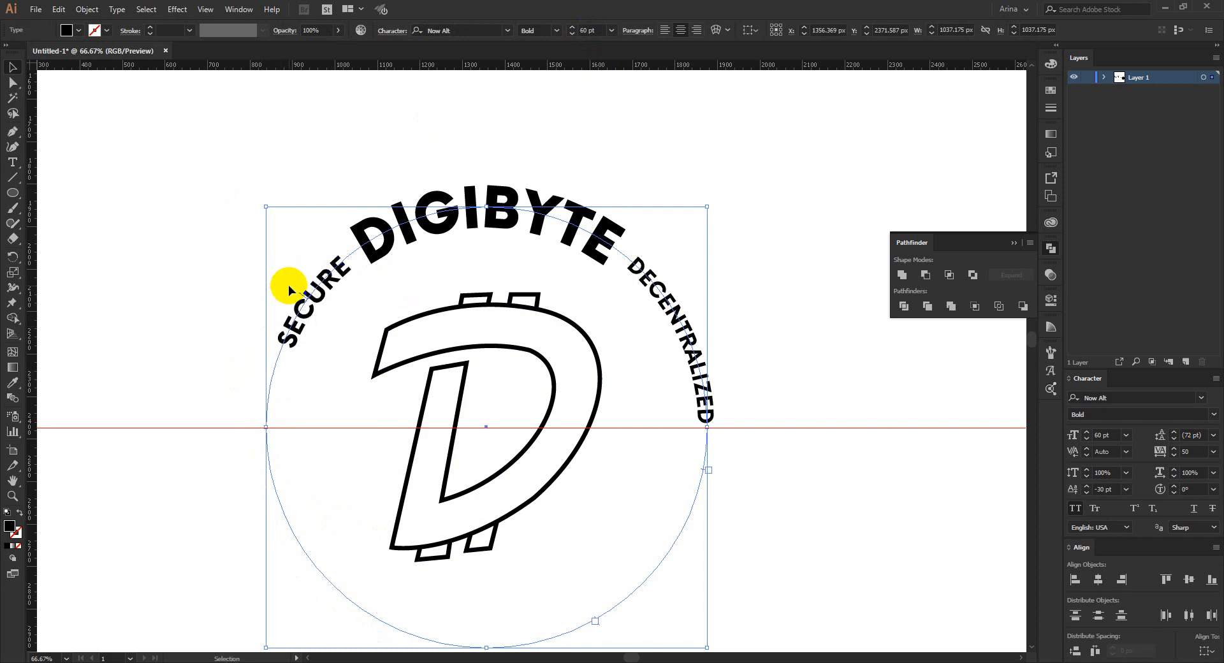
- Duplicate the DECENTRALIZED text and flip the copy along the inside of the circle so it reads upright at the bottom
left_click(193, 262)
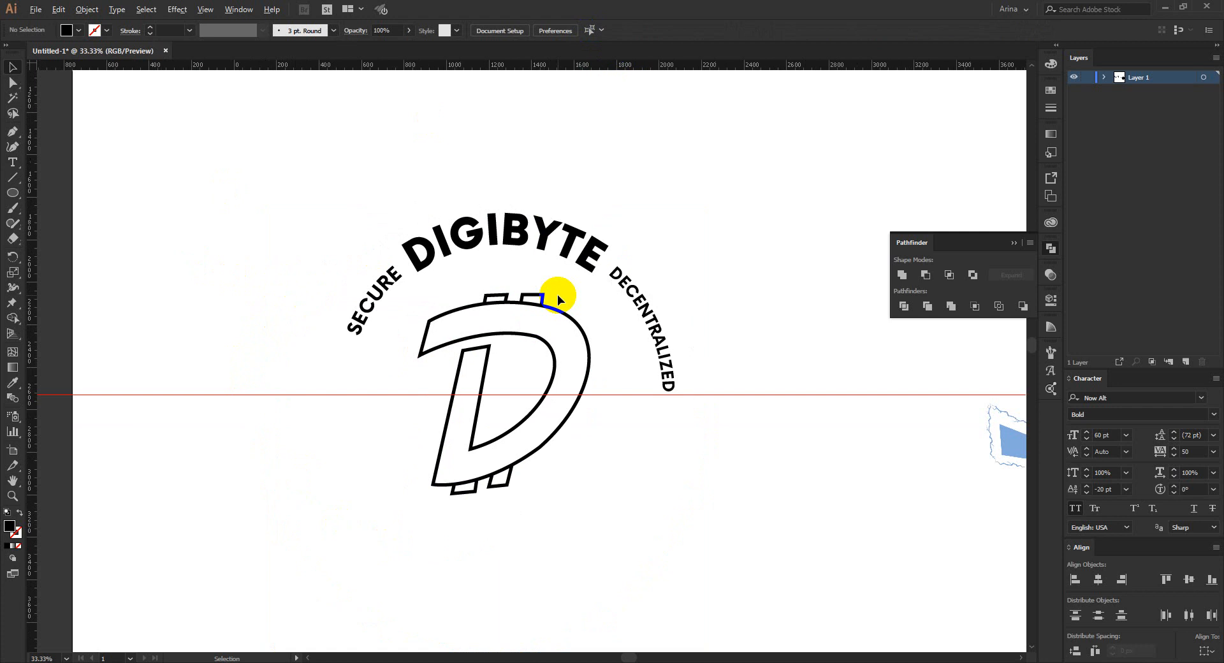
scroll(557, 295, "down", 2)
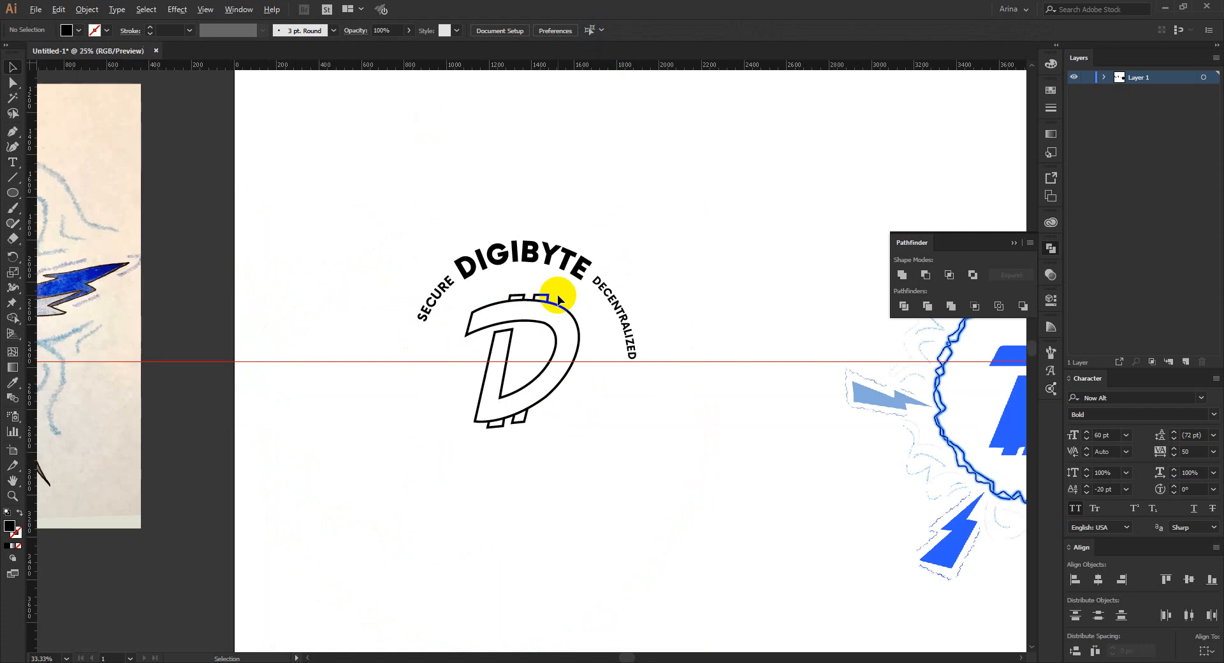
scroll(338, 369, "down", 1)
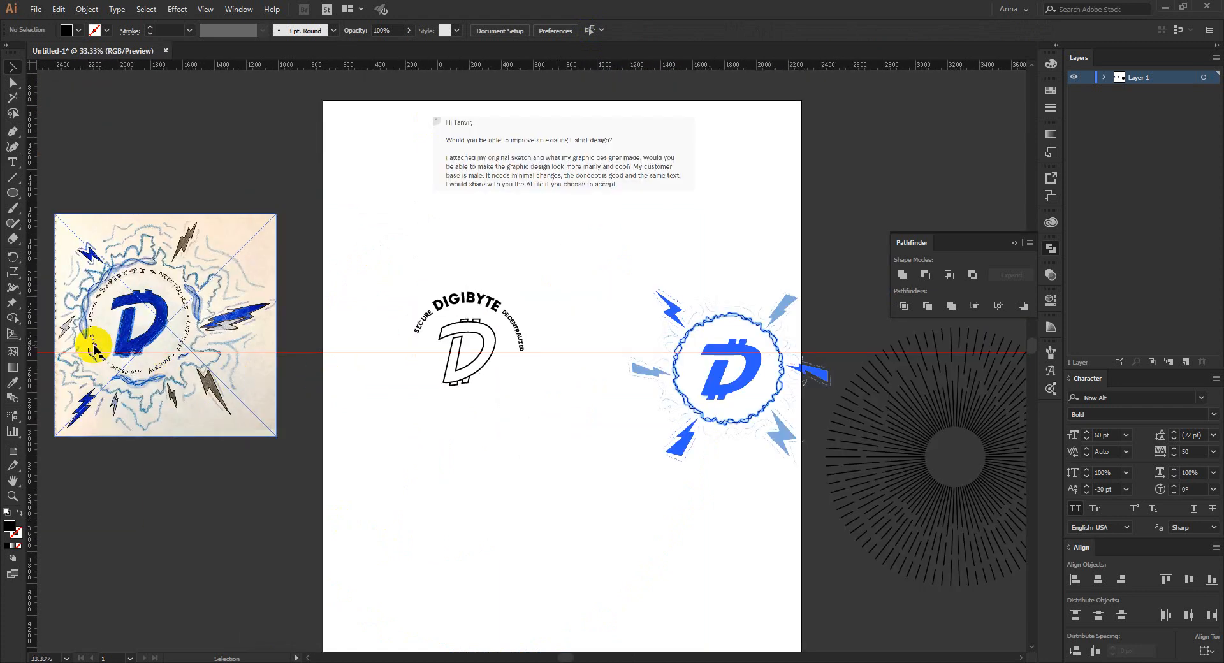
scroll(89, 334, "up", 2)
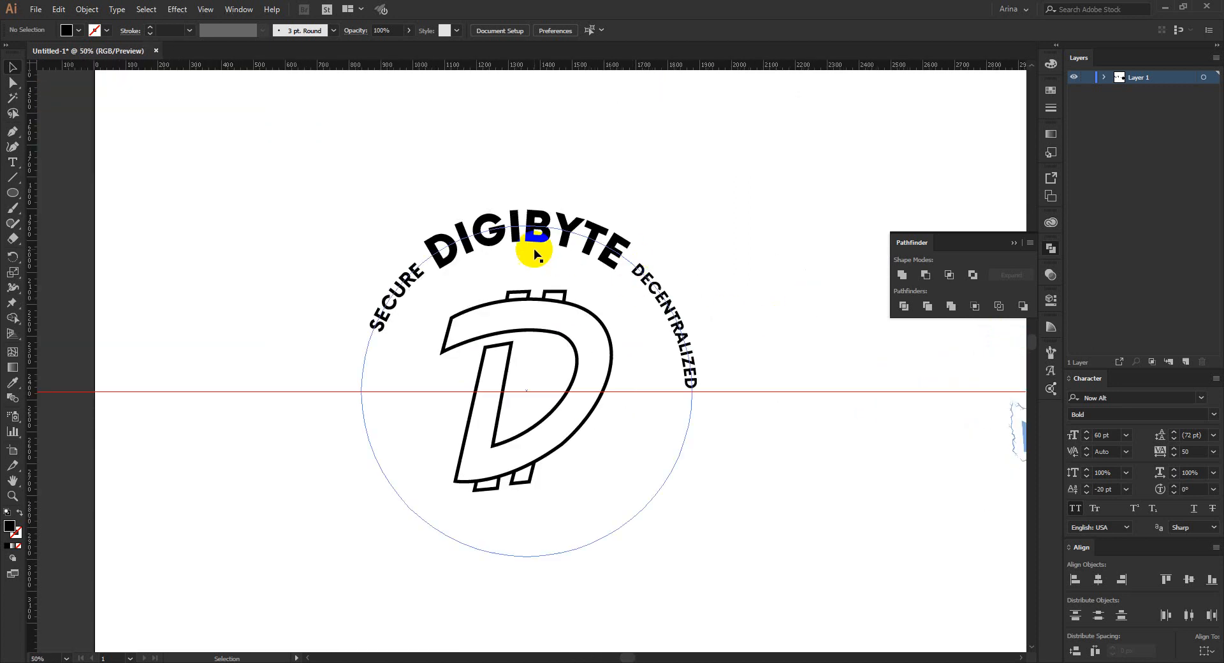
left_click_drag(346, 184, 324, 146)
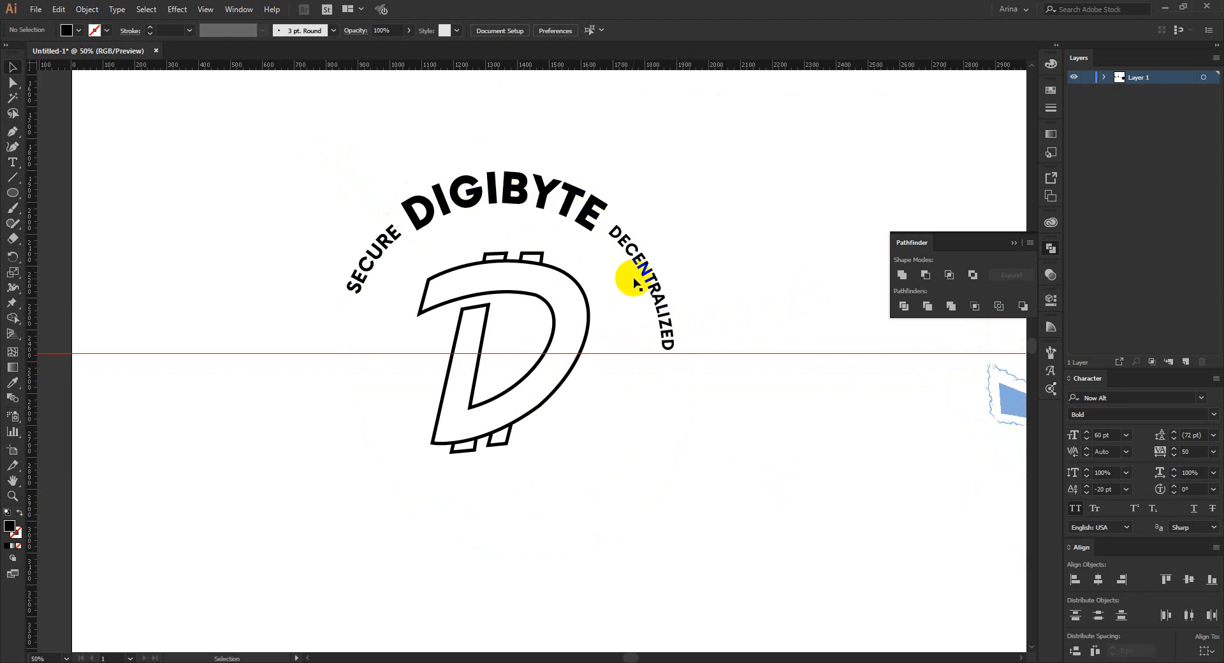
left_click(670, 325)
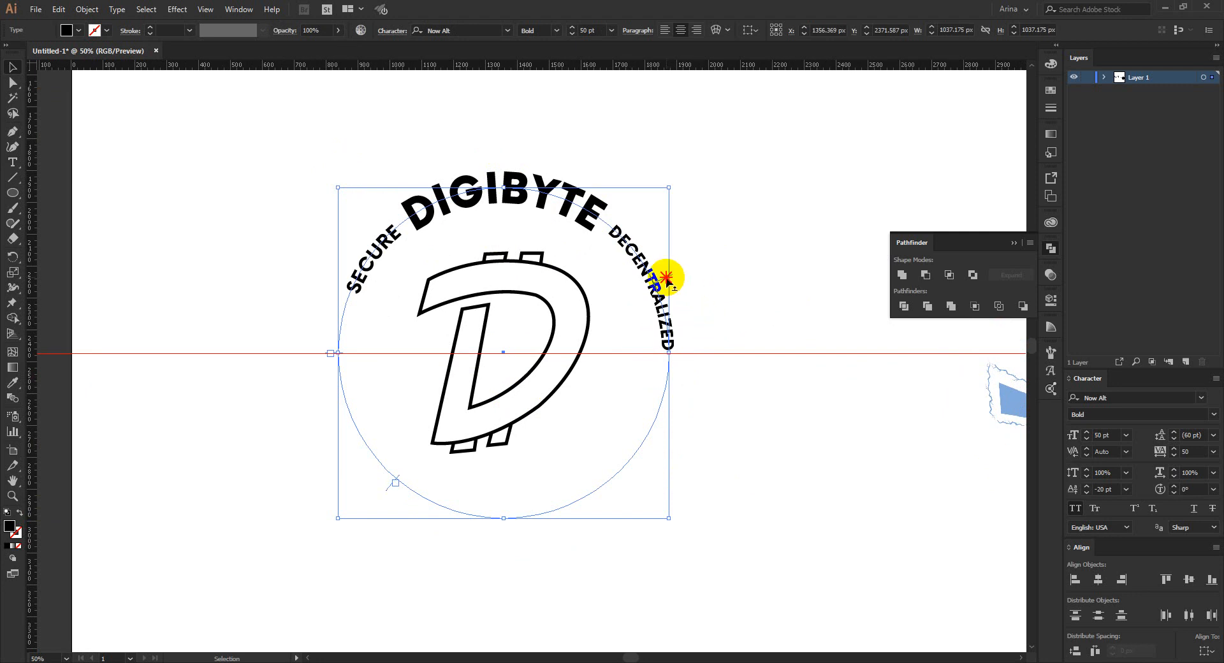
left_click_drag(666, 278, 483, 509)
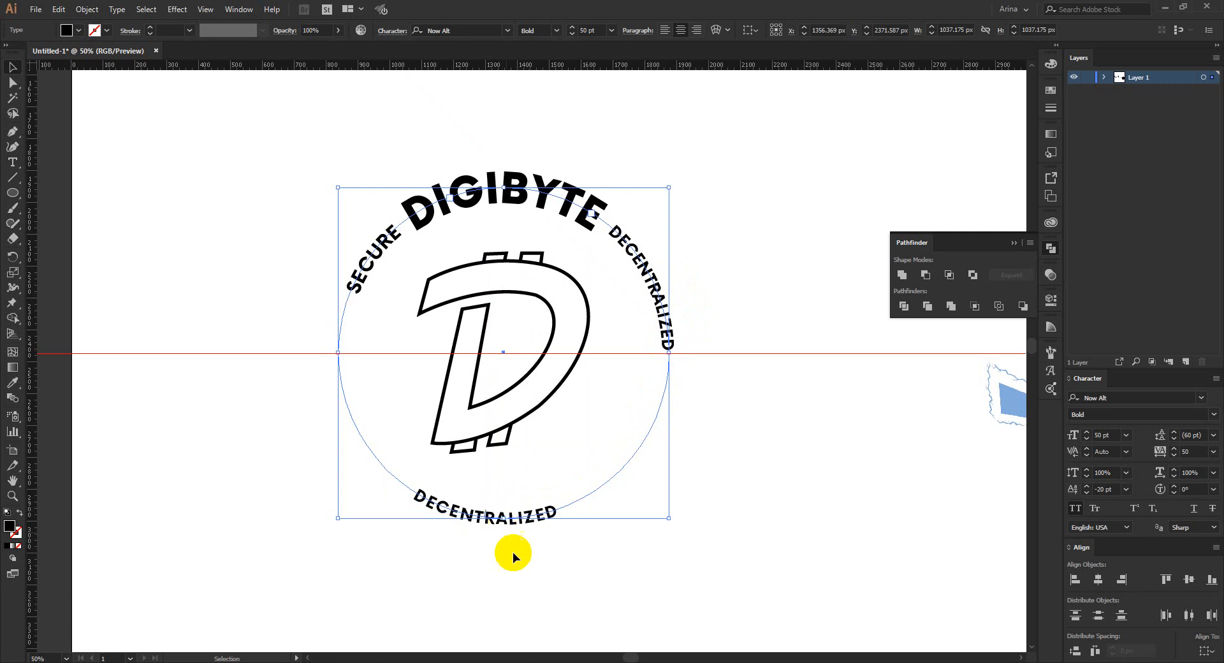
- In the Notepad word list, join "innovative", "incredibly awesome" and "efficient" into a single line and copy it
left_click(612, 662)
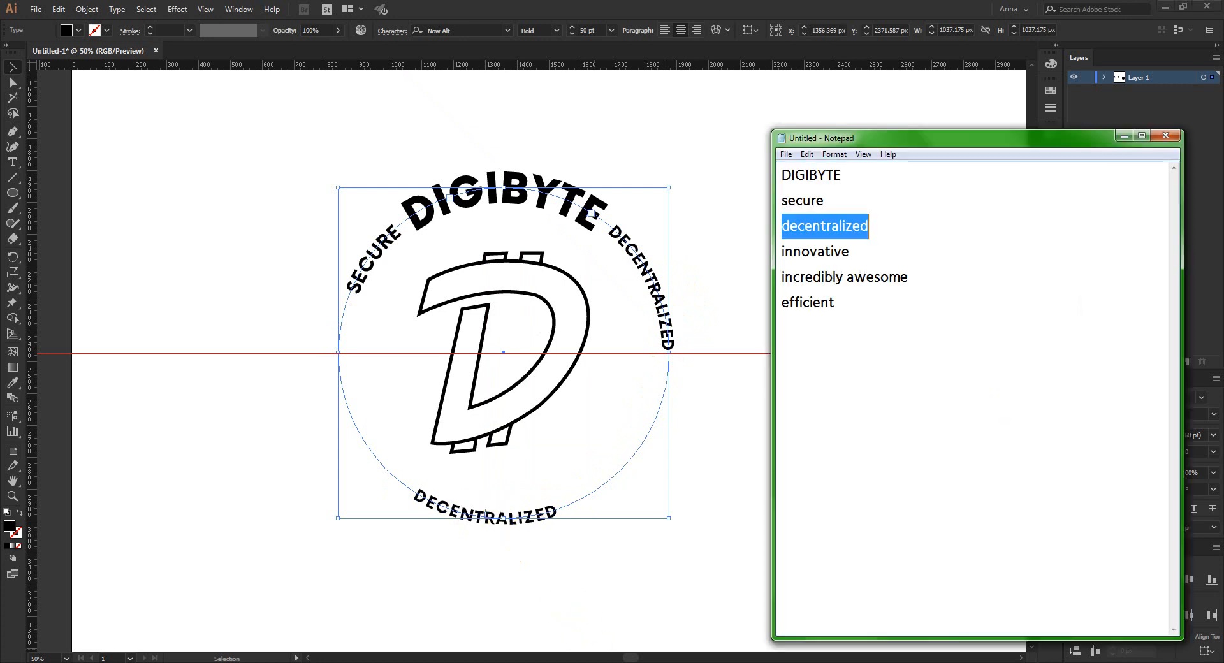
left_click(851, 253)
key("Delete")
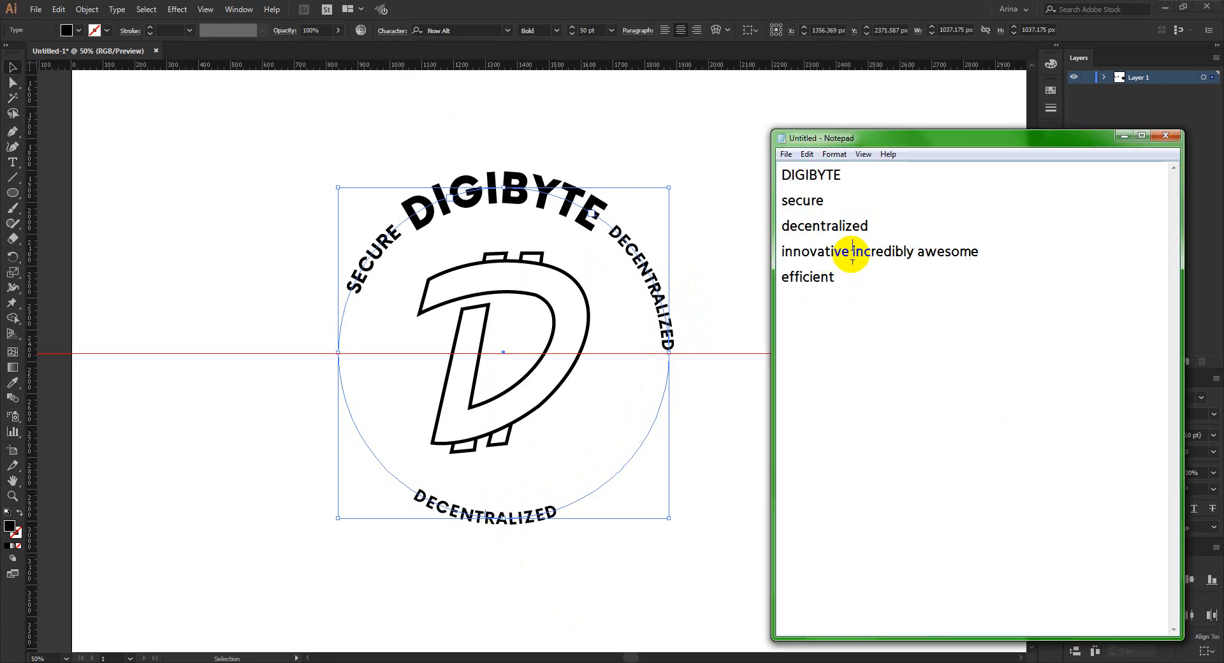
left_click(999, 251)
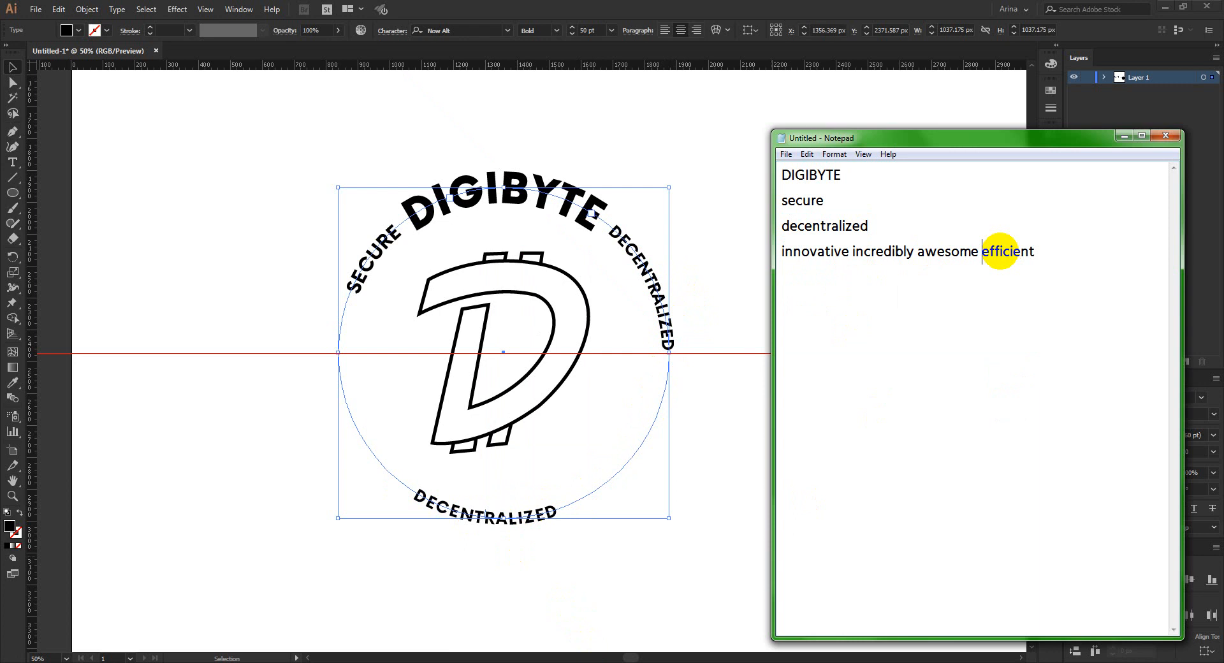
left_click_drag(1037, 251, 768, 251)
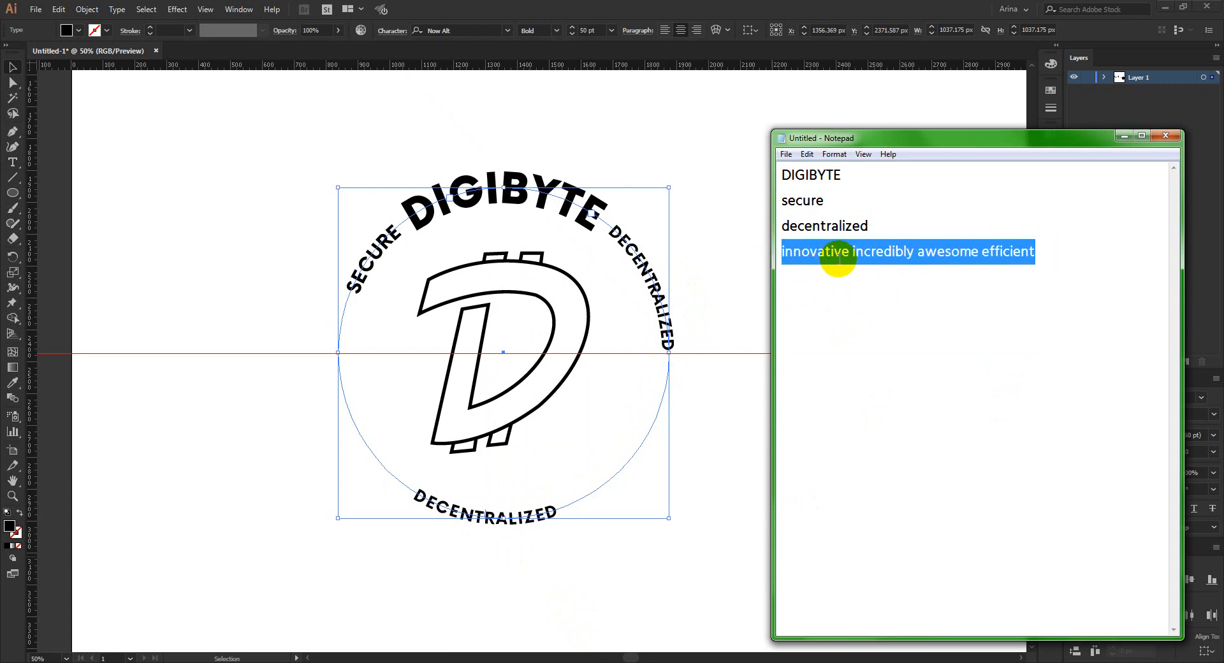
- Back in Illustrator, replace the bottom DECENTRALIZED copy with INNOVATIVE INCREDIBLY AWESOME EFFICIENT and set its font size to 60 pt
left_click(459, 524)
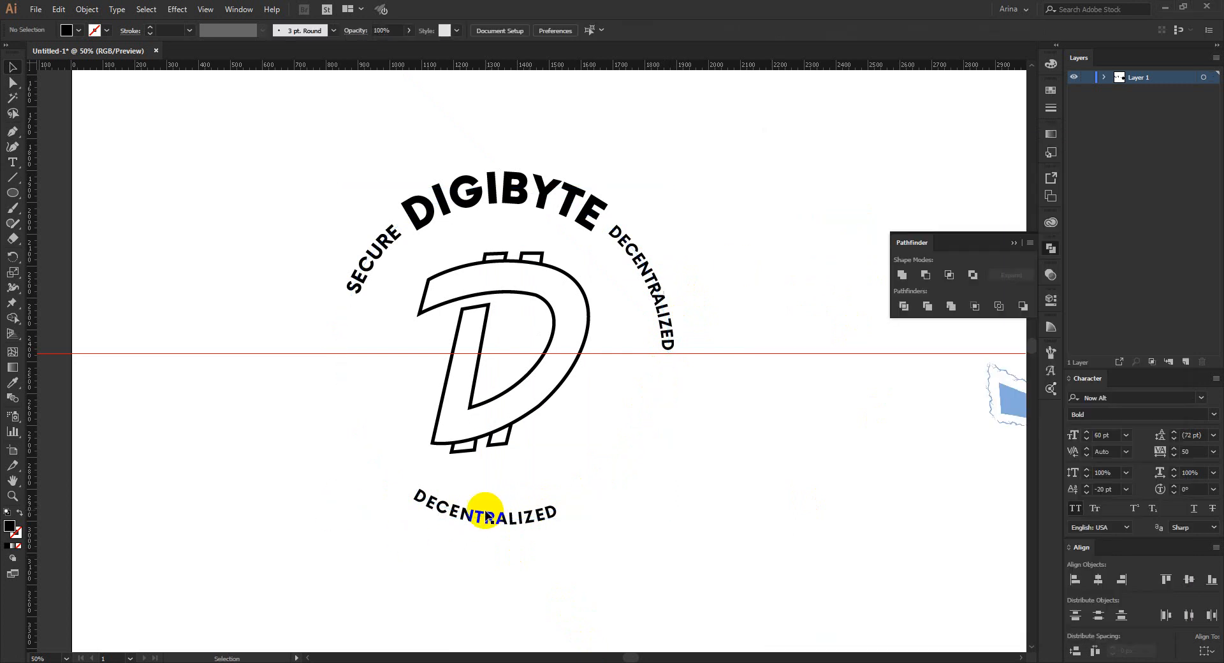
triple_click(466, 518)
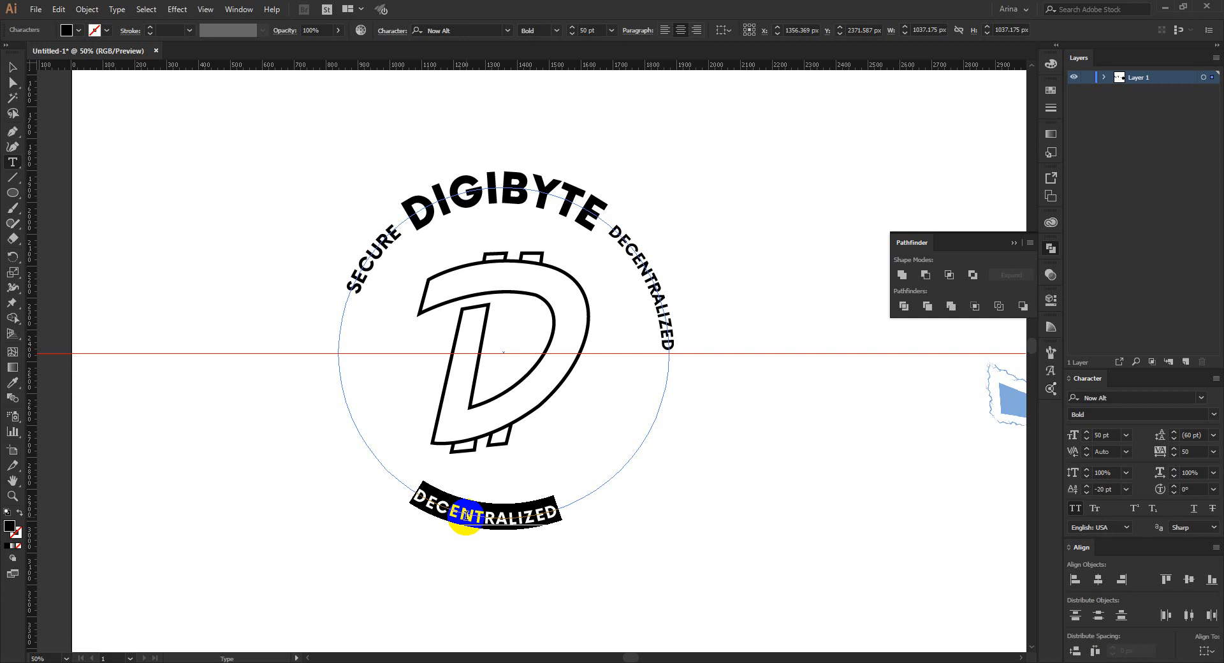
type("INNOVATIVE INCREDIBLY AWESOME EFFICIENT")
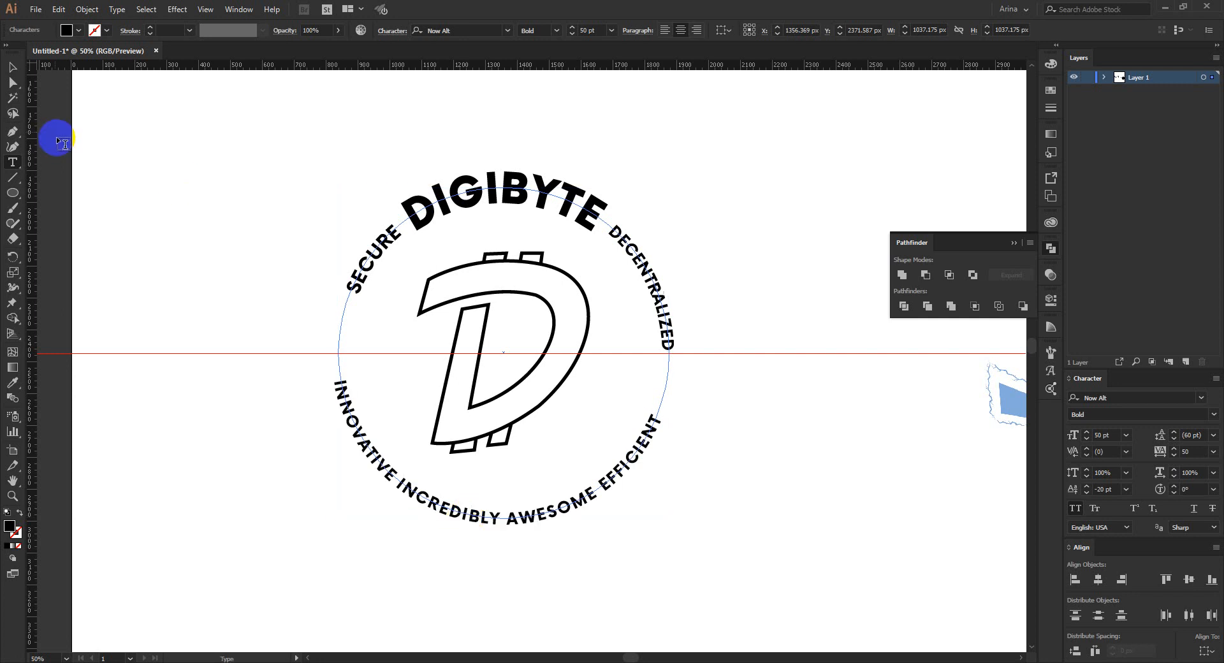
left_click(12, 66)
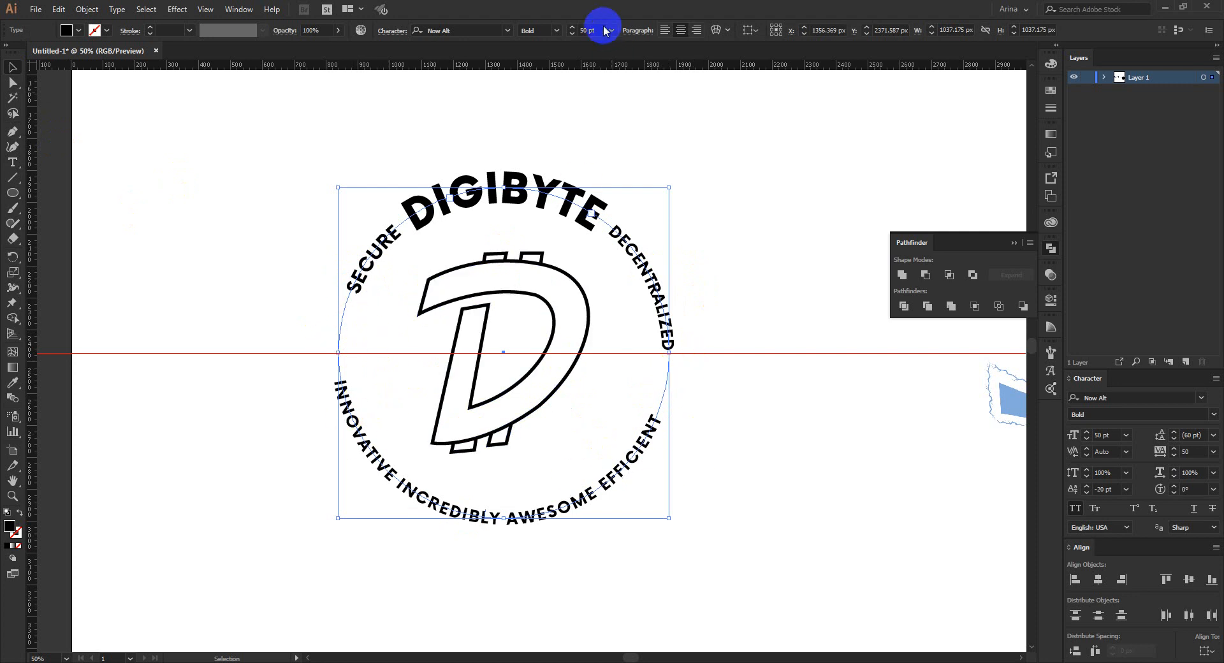
scroll(591, 30, "up", 10)
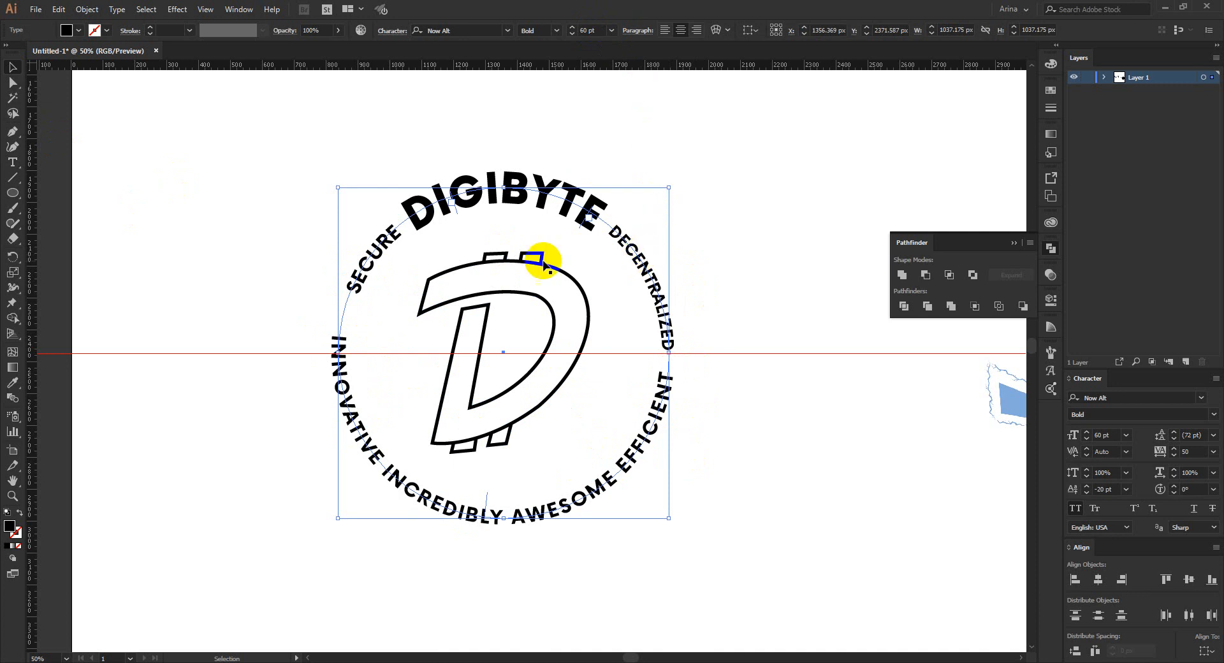
- Set the SECURE text to 70 pt and slide it counterclockwise along the circle, away from DIGIBYTE
left_click(599, 33)
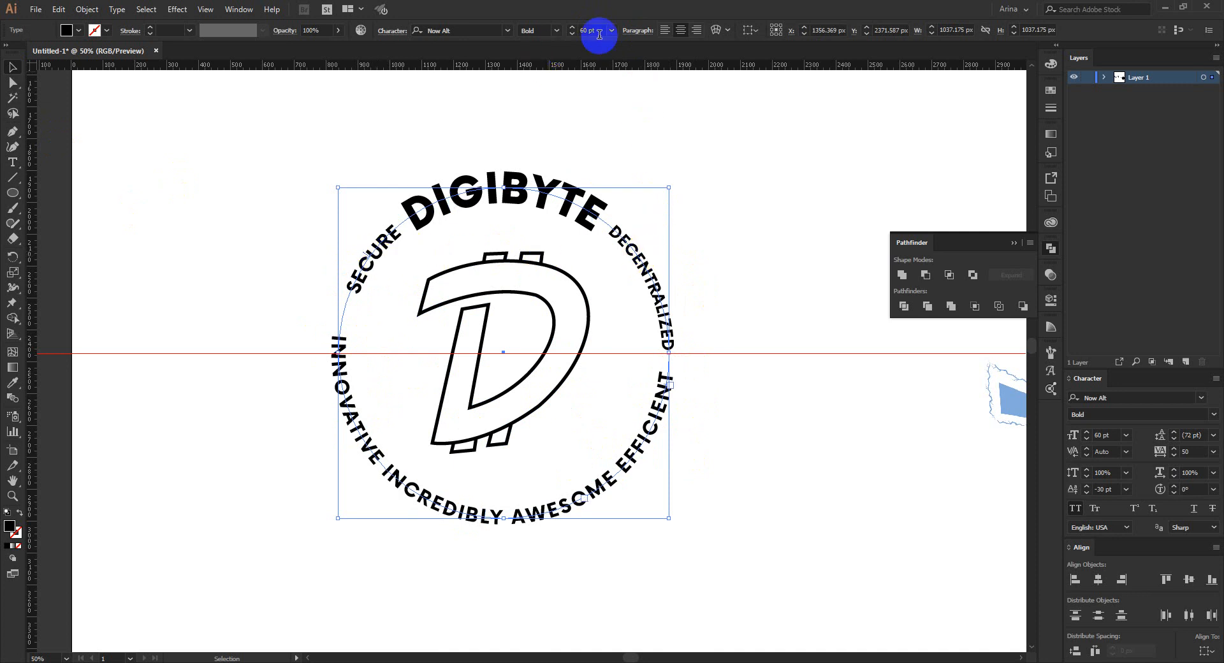
scroll(600, 27, "up", 10)
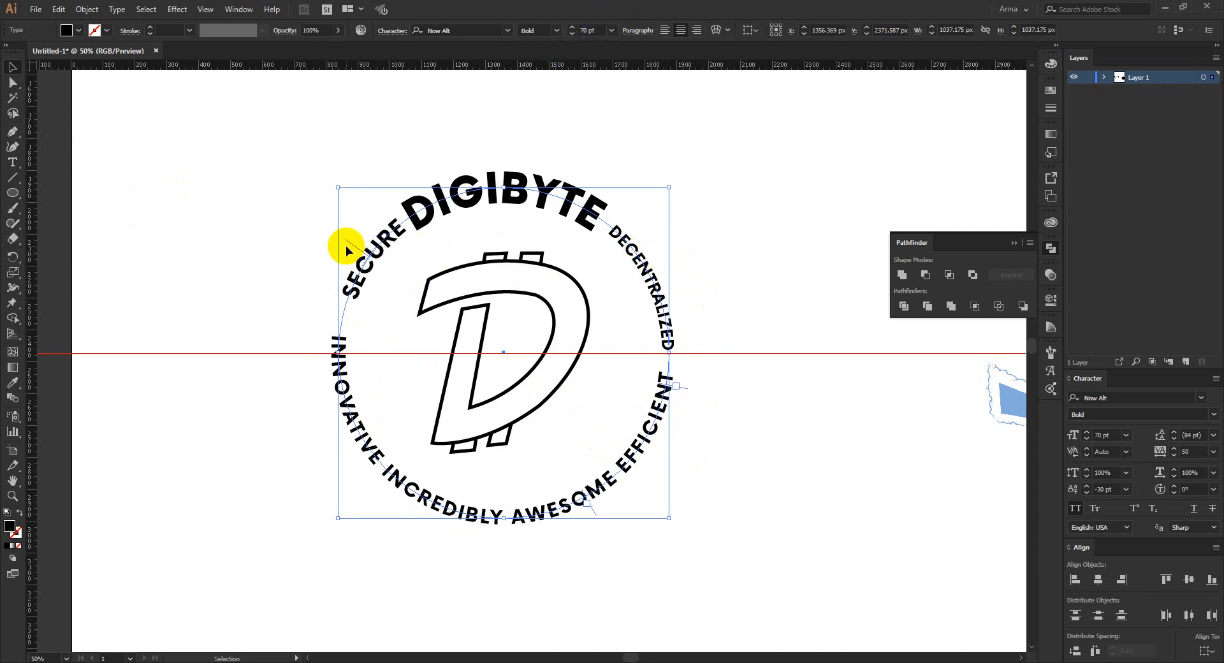
left_click_drag(352, 245, 343, 253)
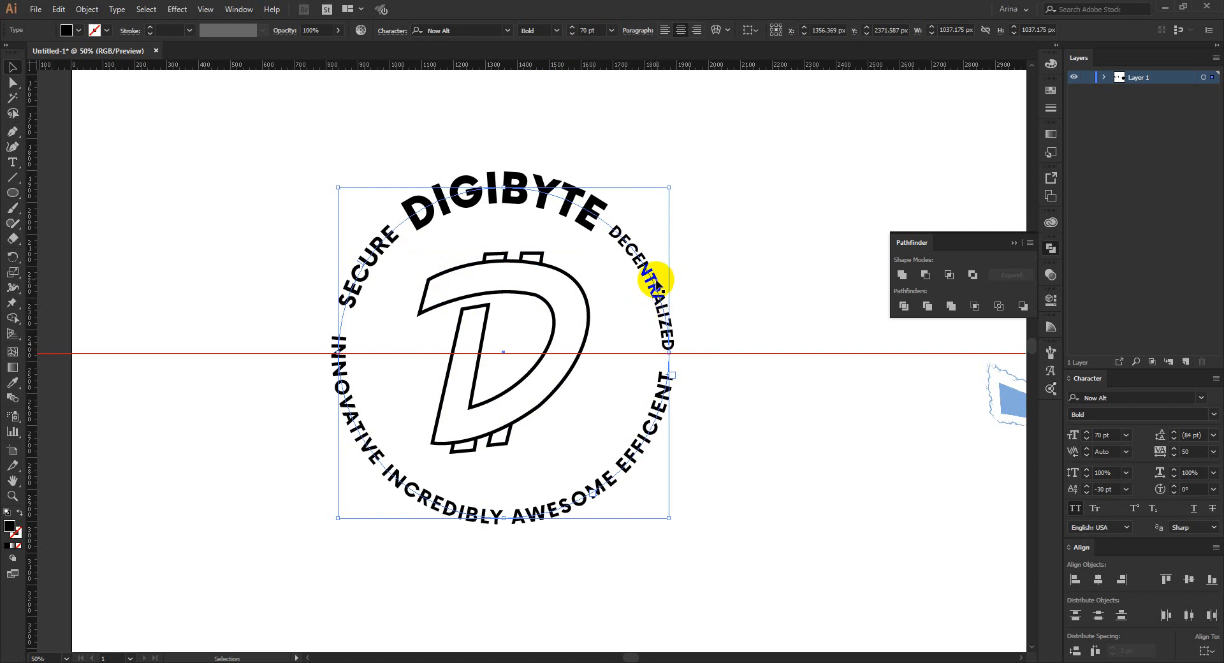
- Set the font size of the DECENTRALIZED text to 60 pt
left_click(602, 32)
scroll(601, 31, "up", 10)
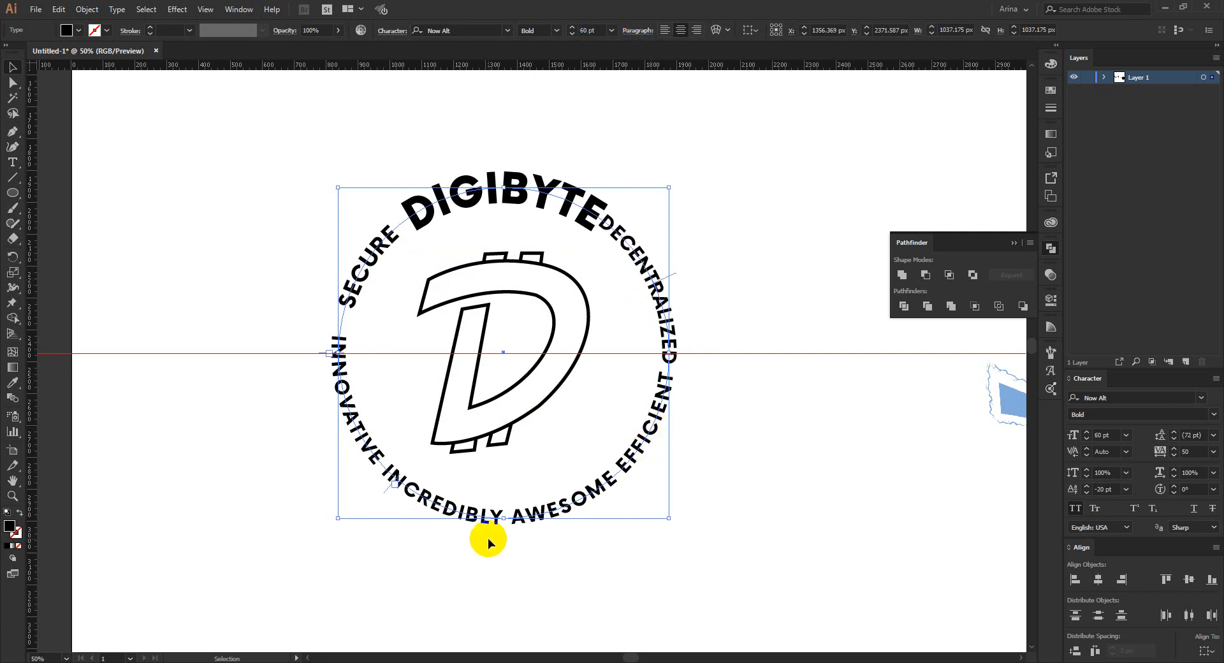
- Slide the bottom phrase slightly clockwise along the circle to open a gap between EFFICIENT and DECENTRALIZED
key("Right")
key("Right")
key("Right")
key("Right")
key("Right")
key("Right")
key("Left")
key("Left")
key("Left")
key("Left")
key("Left")
key("Left")
left_click_drag(486, 499, 482, 501)
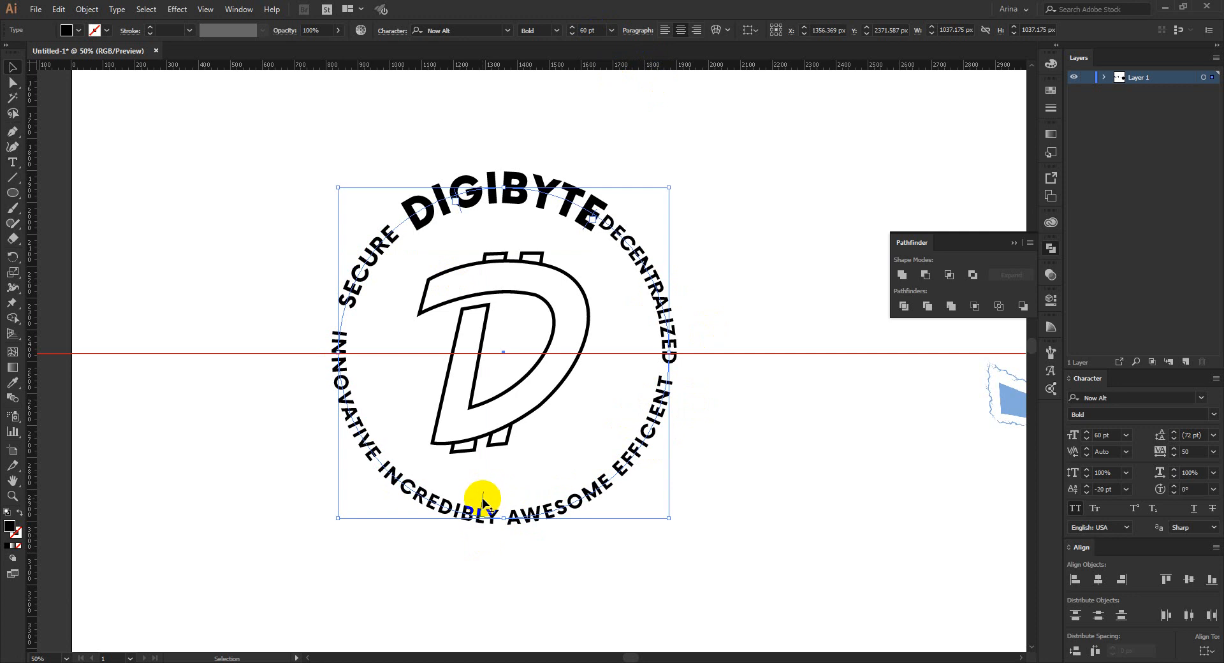
left_click_drag(482, 498, 479, 499)
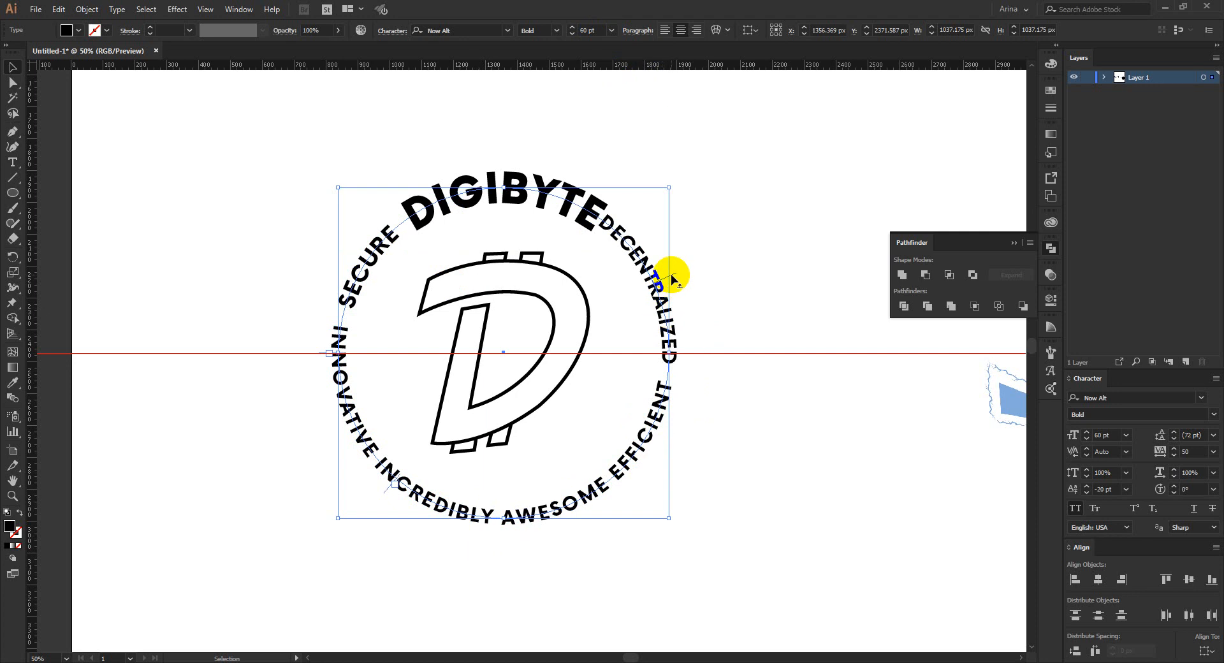
- Slide DECENTRALIZED clockwise clear of DIGIBYTE, and fine-tune the bottom phrase's position to even its gaps to the neighbouring words
left_click_drag(671, 274, 674, 288)
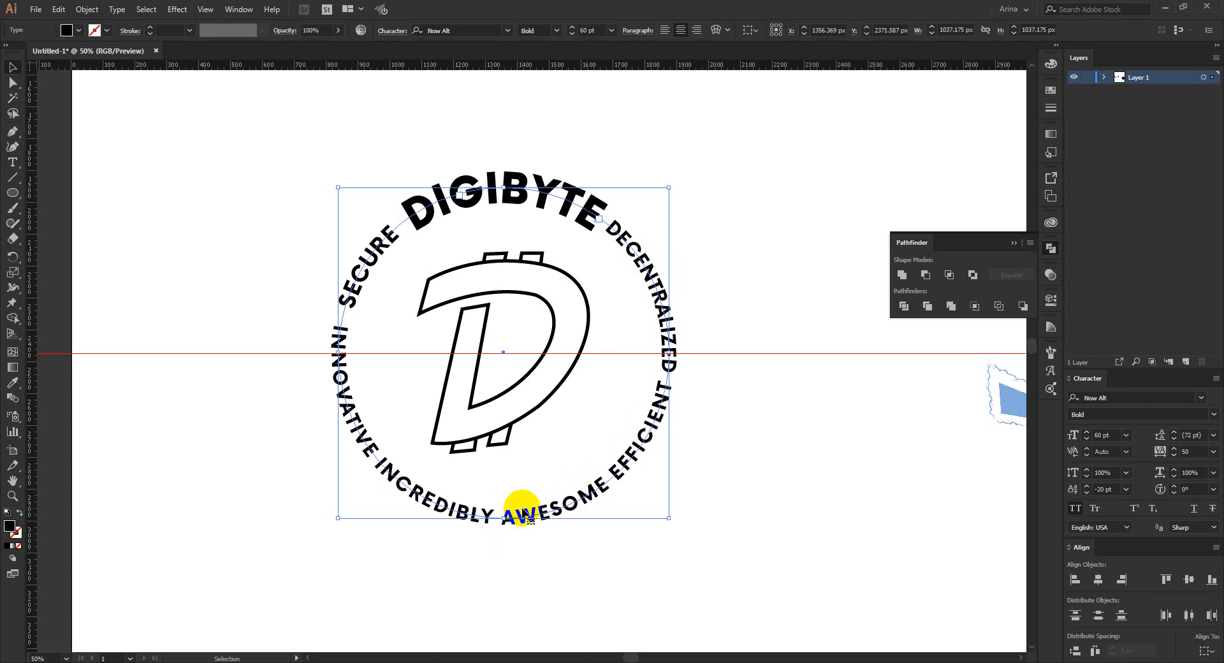
left_click(530, 543)
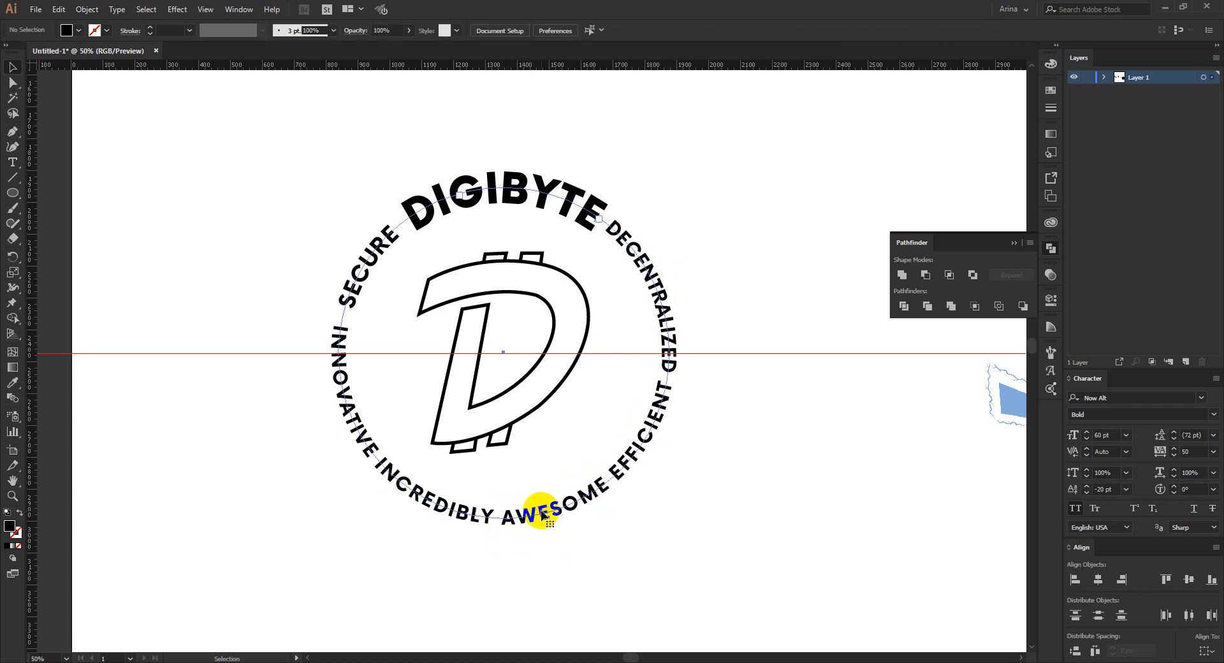
left_click(445, 527)
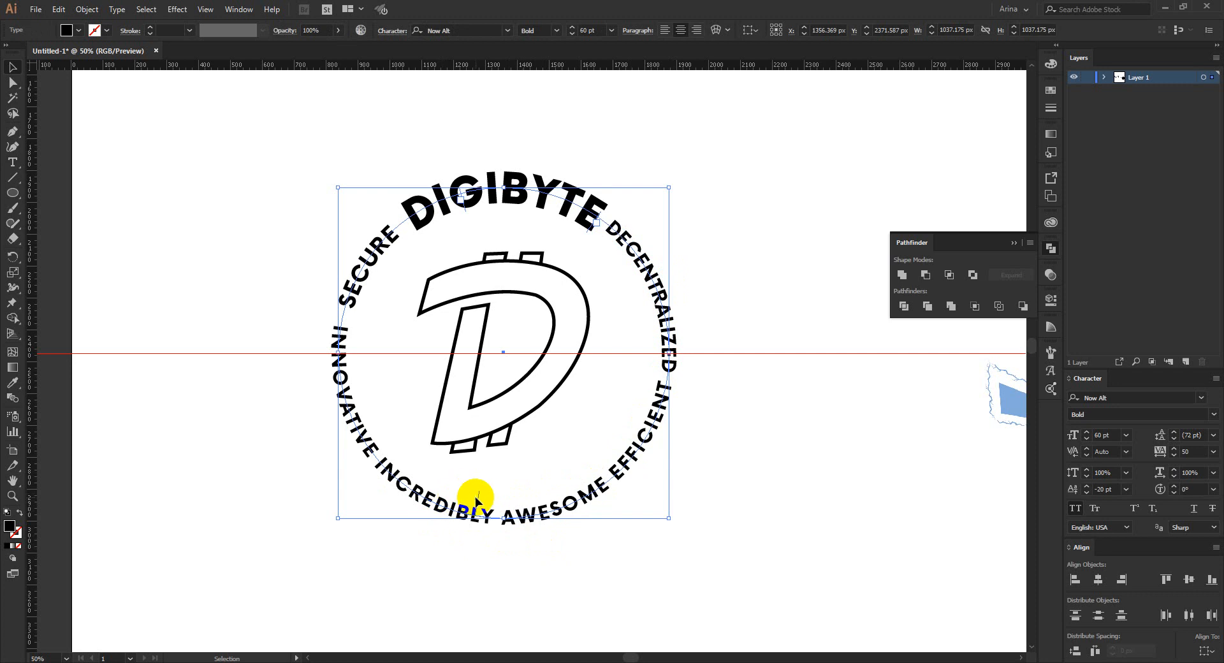
left_click_drag(478, 501, 473, 497)
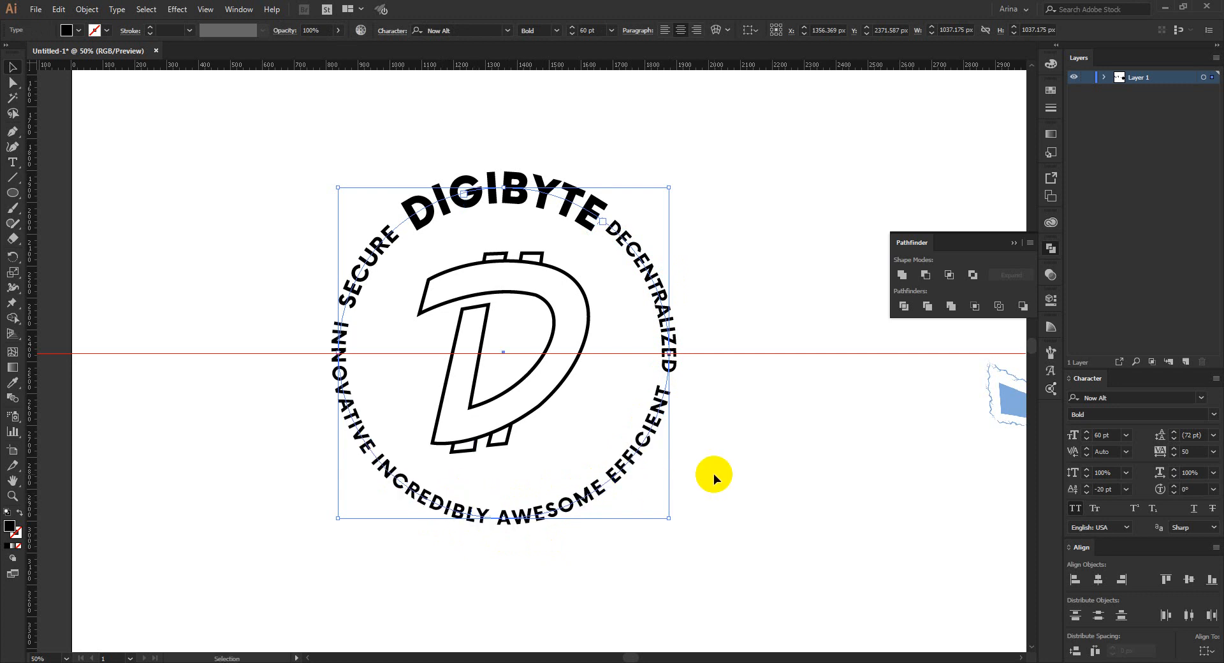
scroll(607, 489, "up", 1)
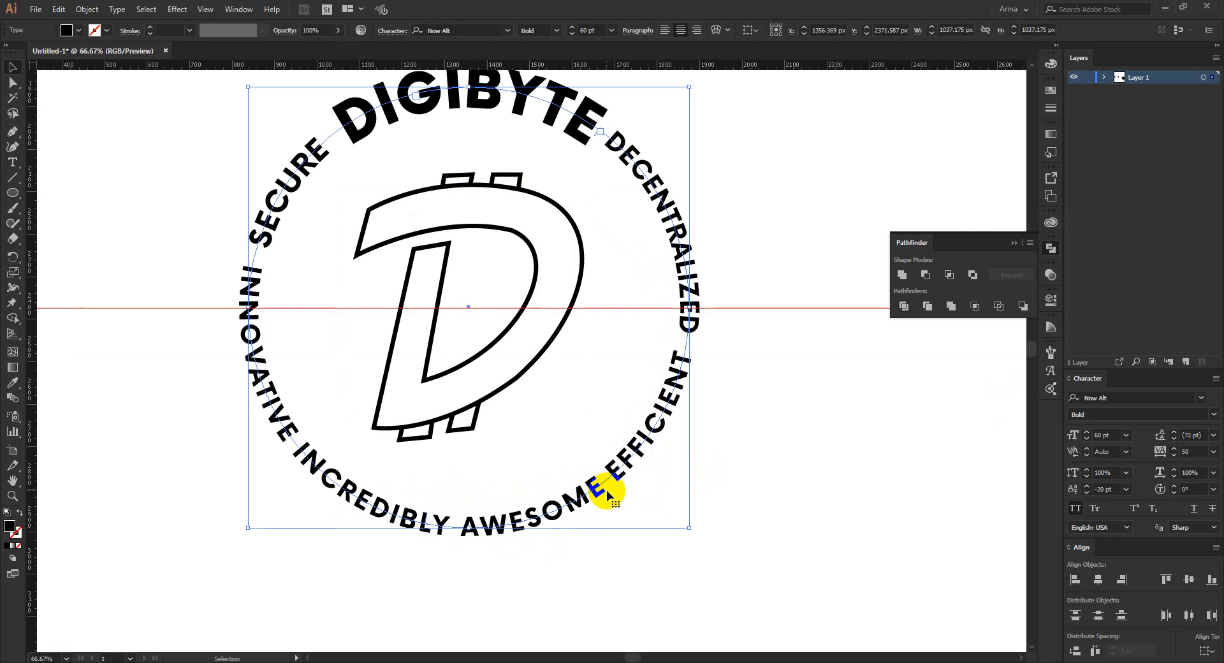
left_click_drag(472, 529, 432, 500)
left_click(429, 501)
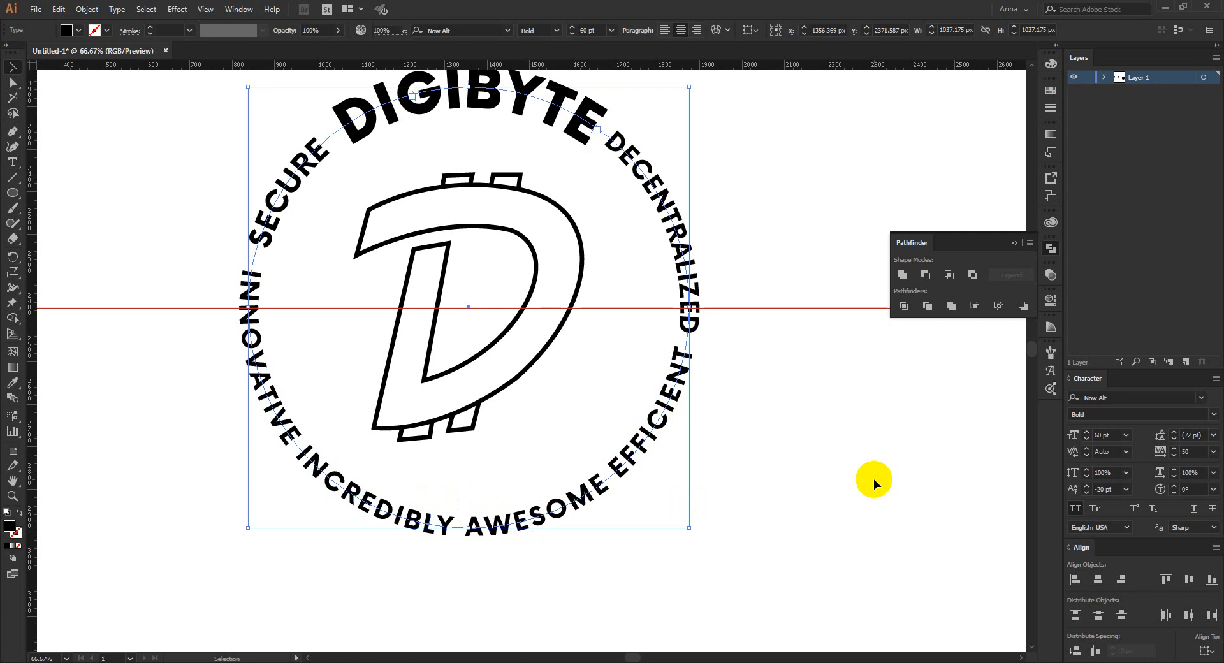
left_click(874, 480)
- Enlarge the outlined D logo to fill more of the text ring, and delete the horizontal guide
scroll(576, 384, "down", 1)
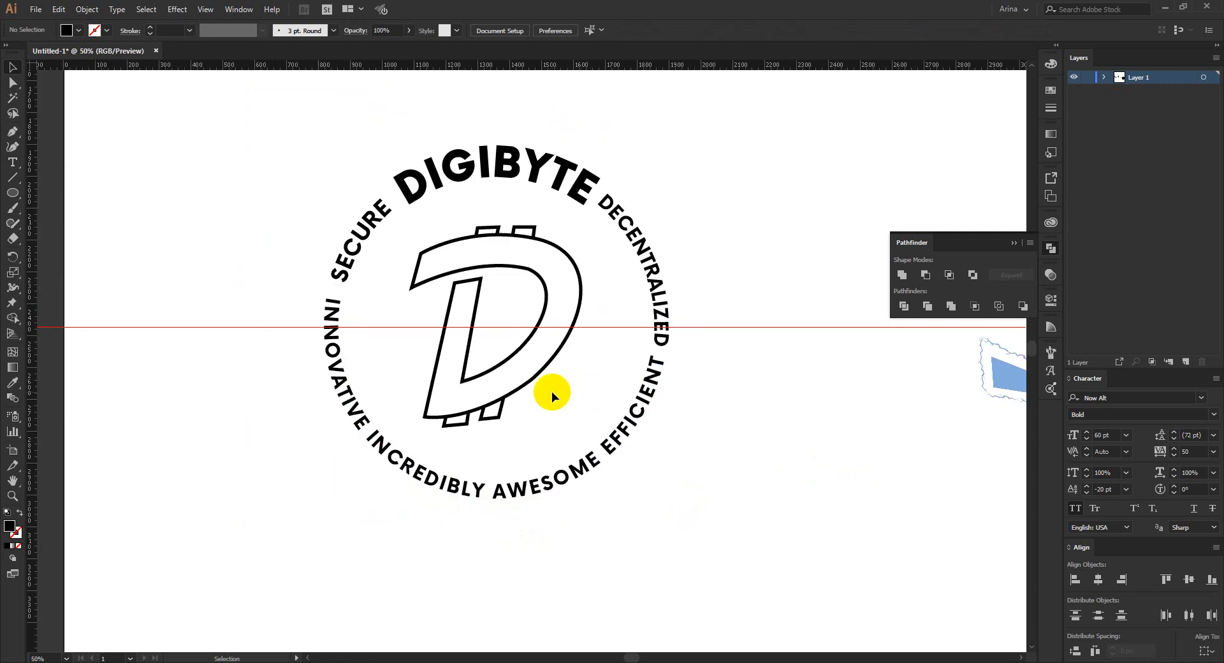
left_click(487, 426)
left_click_drag(488, 430, 499, 450)
left_click_drag(810, 263, 866, 471)
key("Delete")
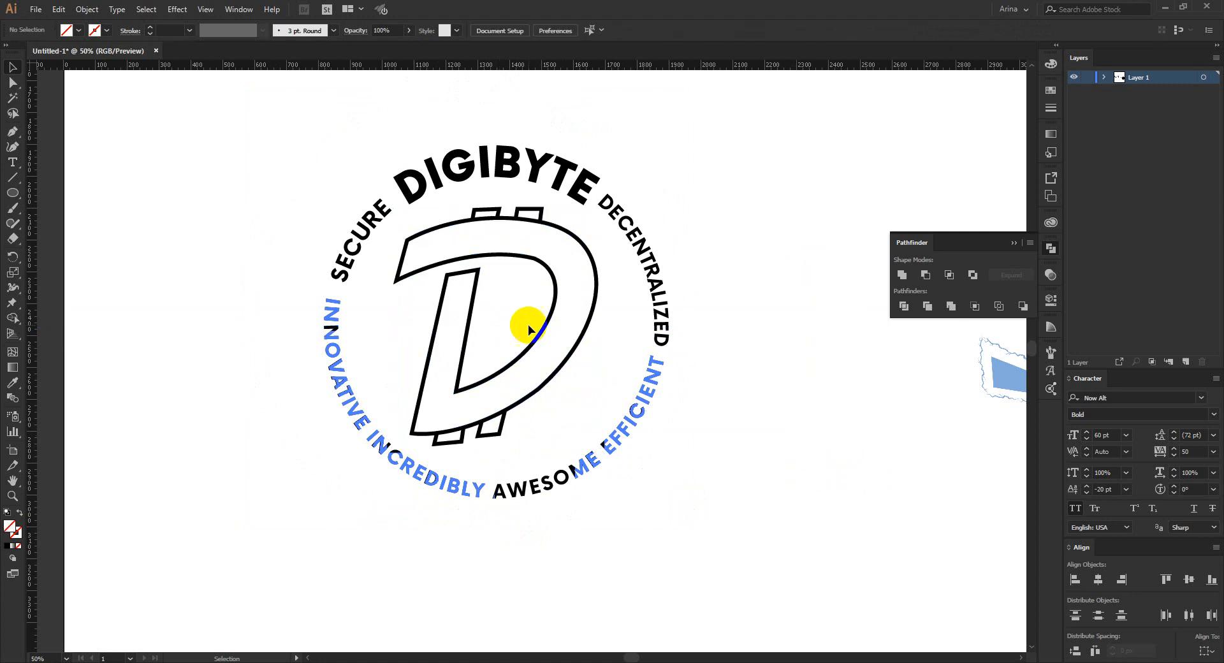
- Select the whole emblem and convert all of its circular text to outlines
scroll(525, 323, "down", 1)
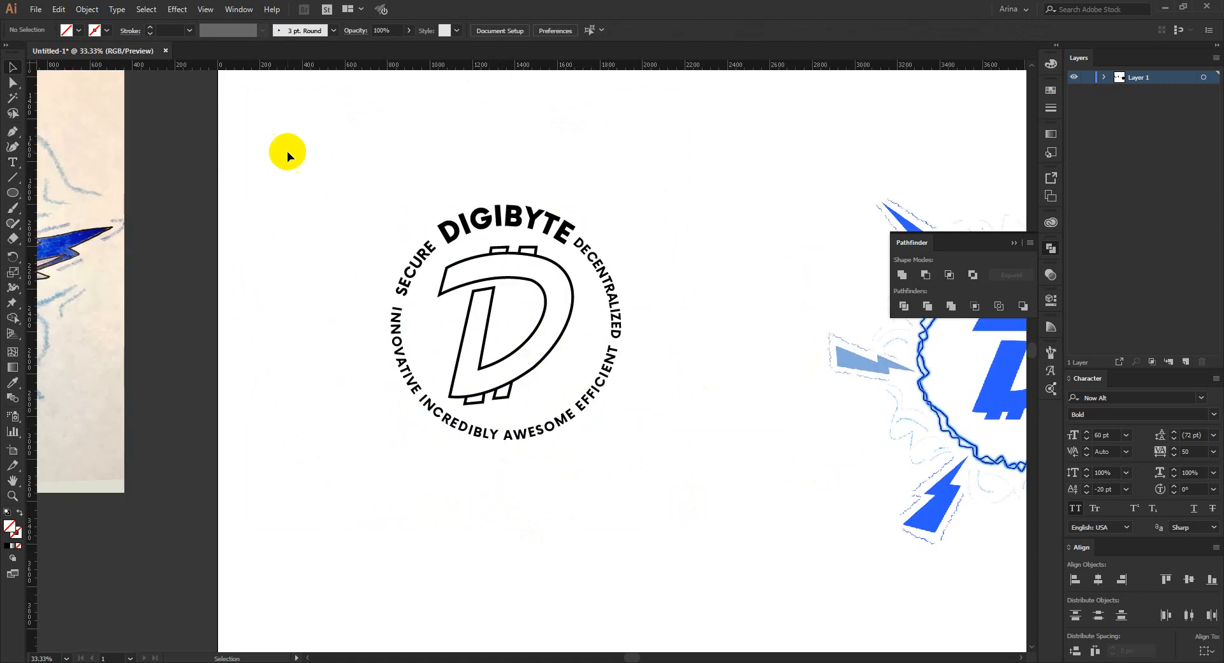
scroll(525, 323, "up", 1)
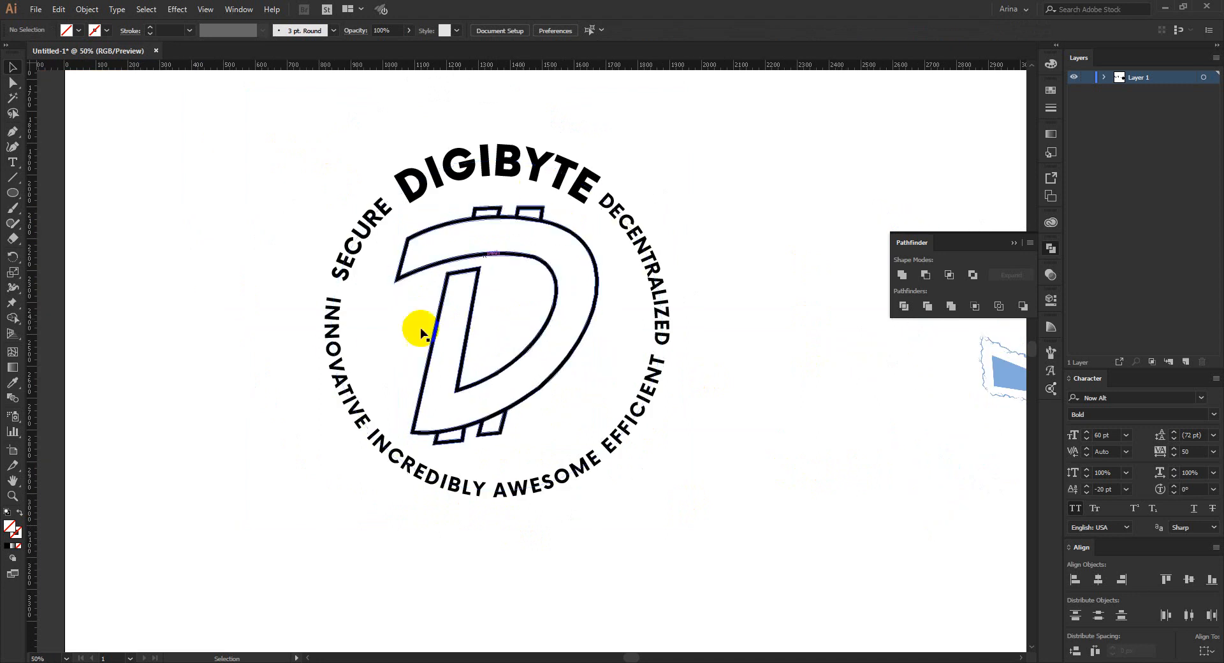
scroll(523, 347, "down", 1)
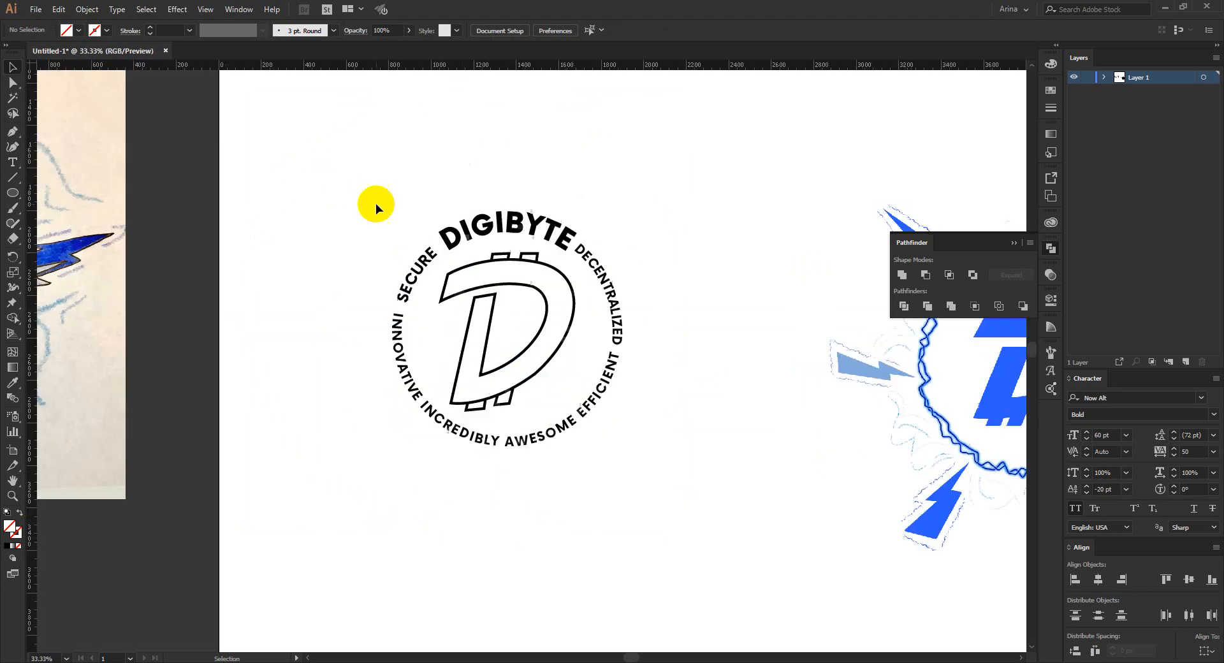
left_click_drag(312, 160, 683, 519)
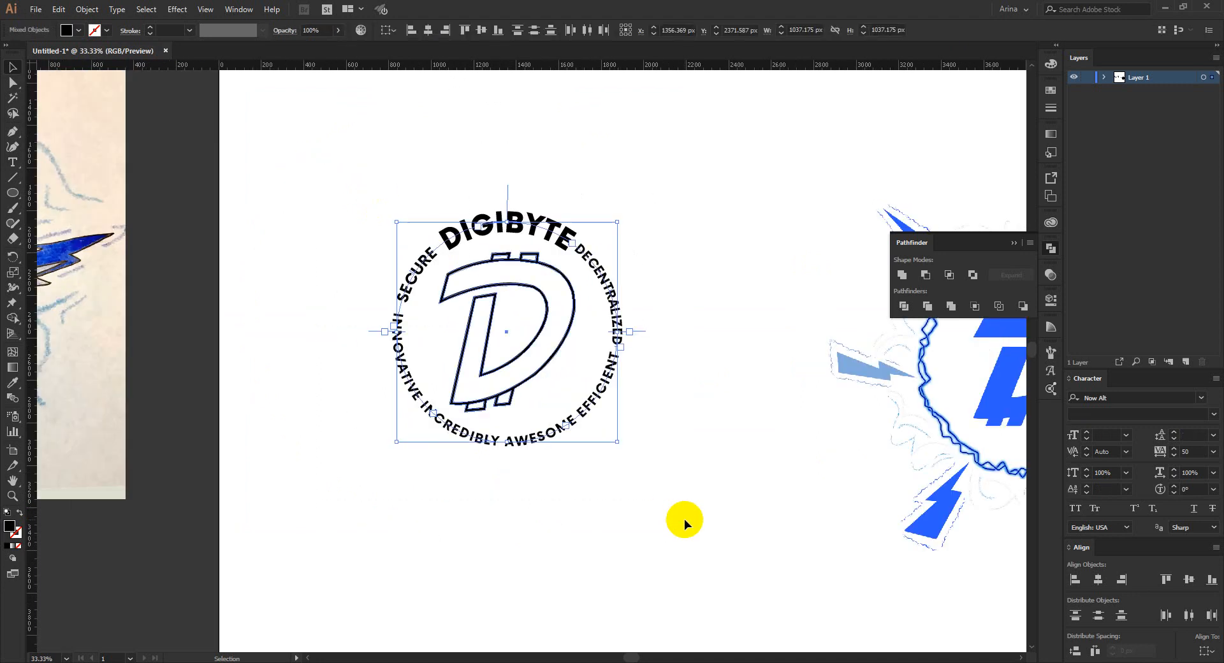
right_click(590, 254)
left_click(635, 342)
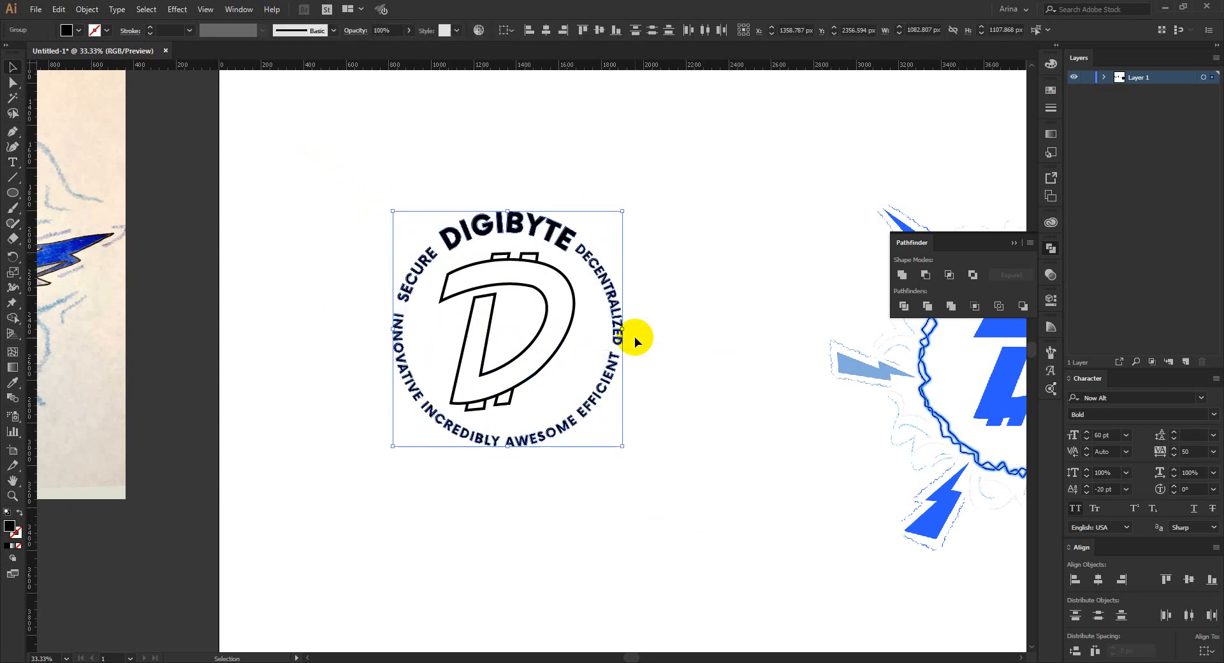
- Draw a solid black zigzag lightning bolt with the Pen tool in the empty space outside the ring, near SECURE and DIGIBYTE
left_click(514, 167)
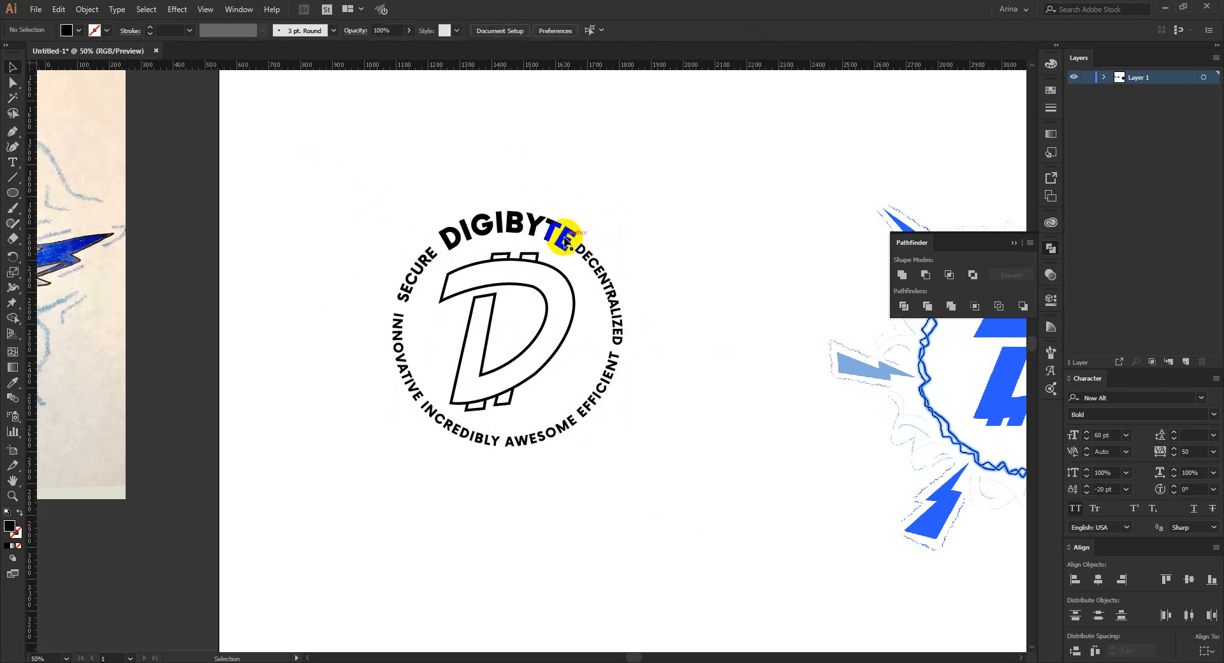
scroll(561, 219, "up", 1)
scroll(465, 217, "up", 1)
left_click(10, 135)
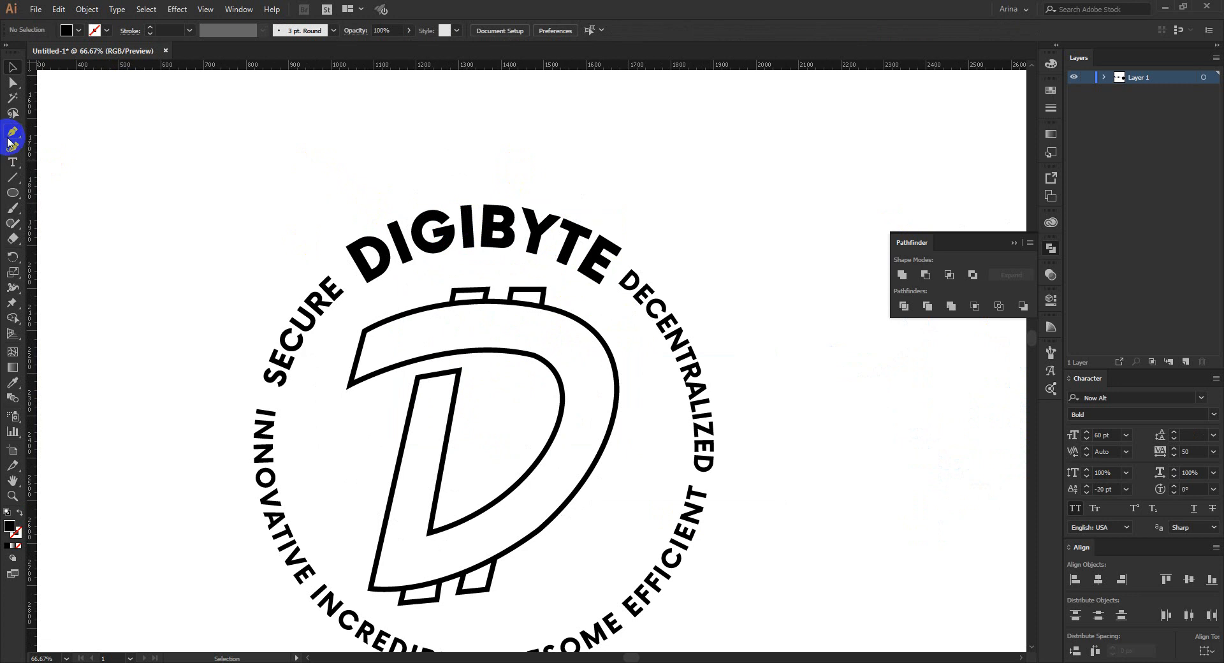
left_click(221, 141)
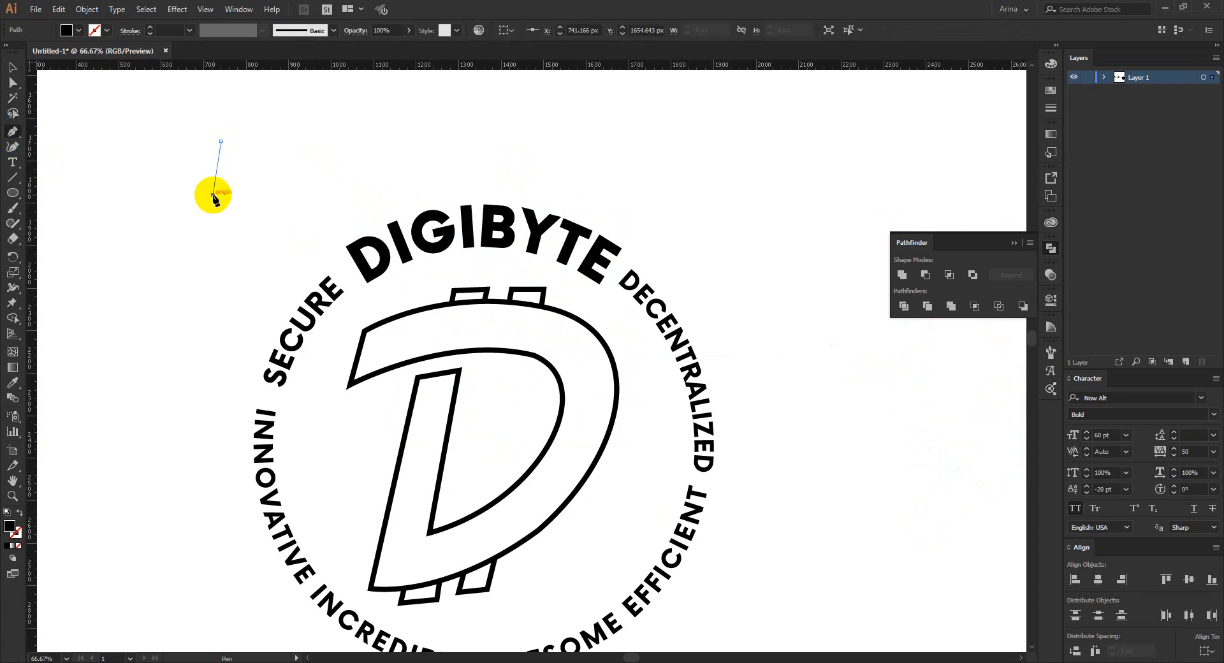
left_click_drag(212, 194, 236, 188)
left_click(235, 184)
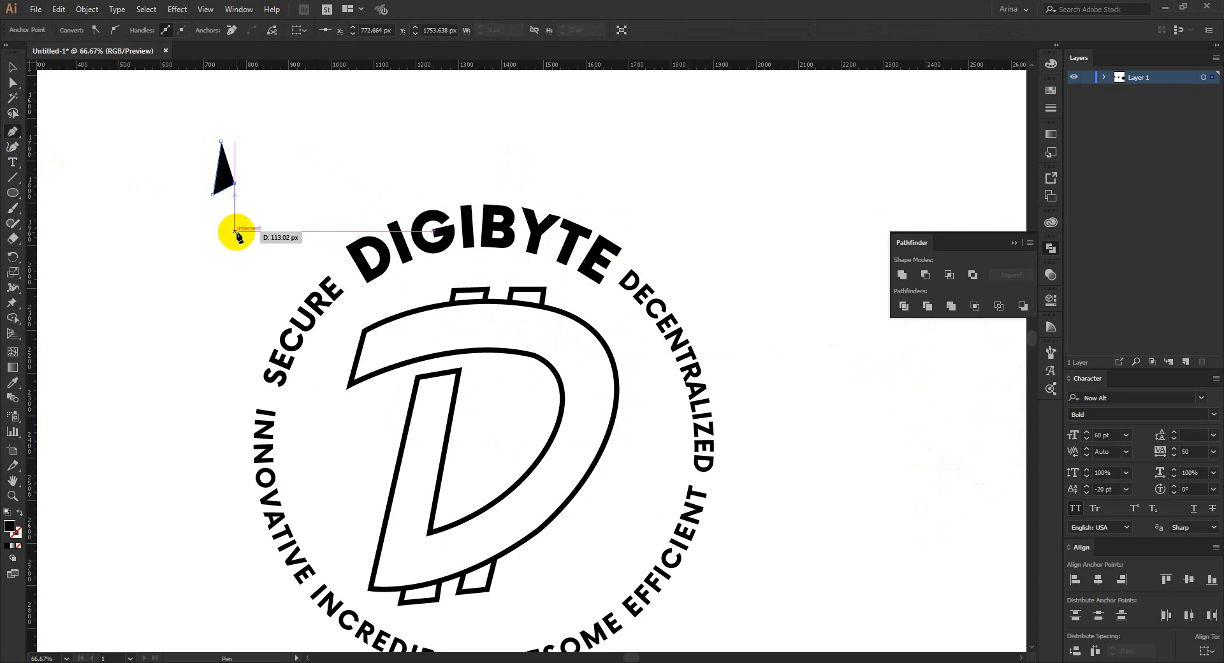
left_click(241, 229)
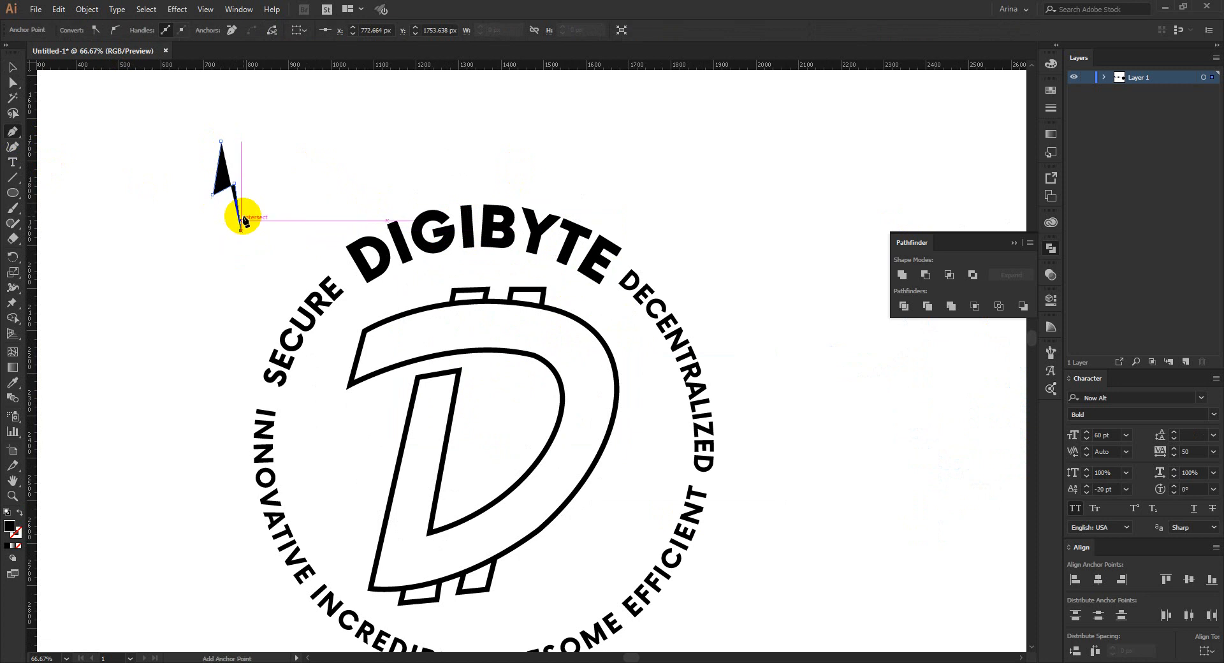
left_click(246, 159)
left_click(220, 142)
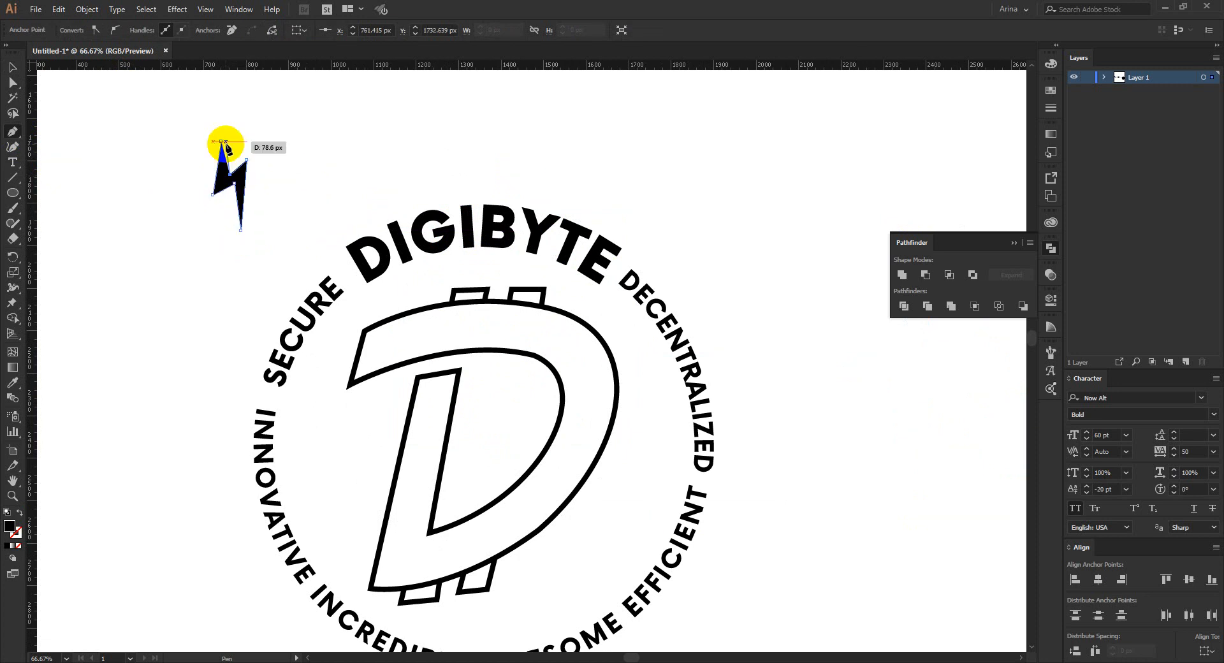
key("v")
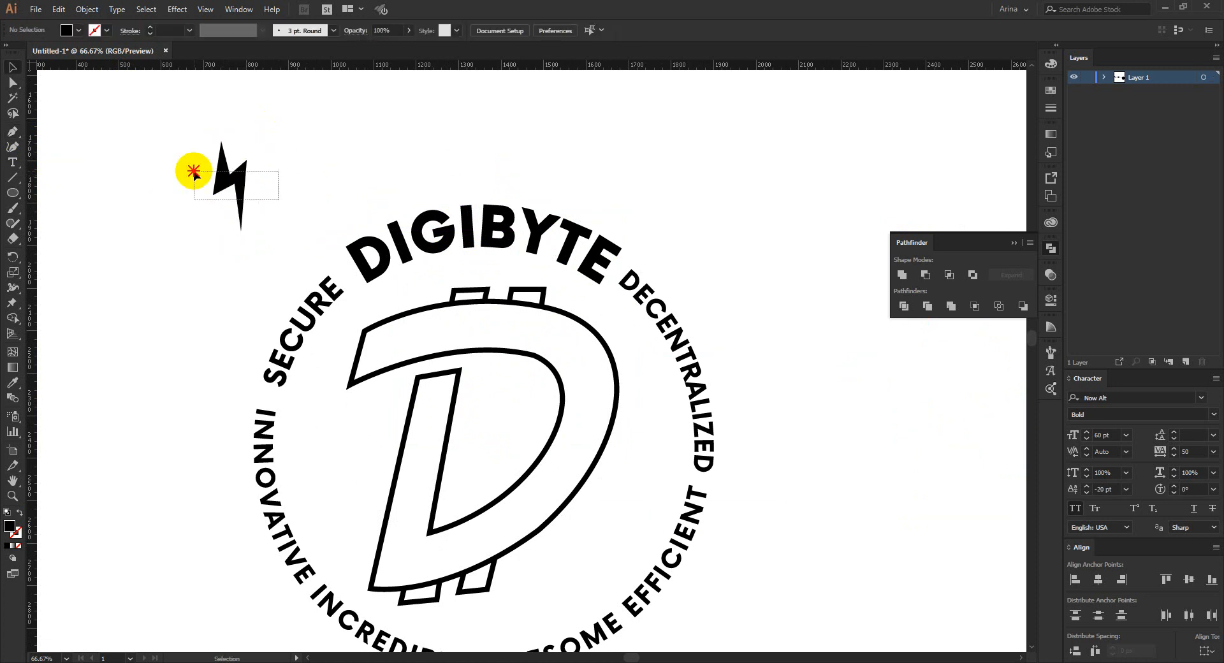
- Tilt the bolt into the gap between SECURE and DIGIBYTE, and fit a smaller copy, about 30 × 52 px, between DIGIBYTE and DECENTRALIZED
left_click_drag(261, 186, 345, 273)
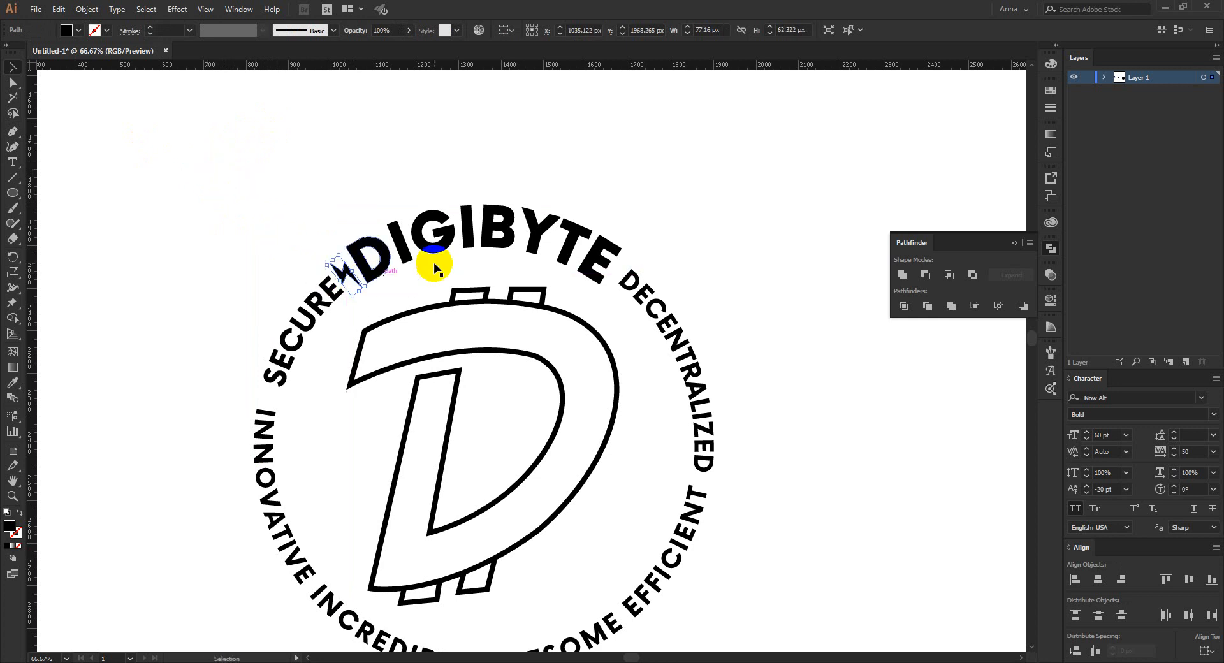
scroll(559, 189, "up", 1)
left_click_drag(236, 320, 594, 316)
scroll(697, 313, "up", 1)
scroll(622, 310, "up", 2)
scroll(694, 245, "down", 2)
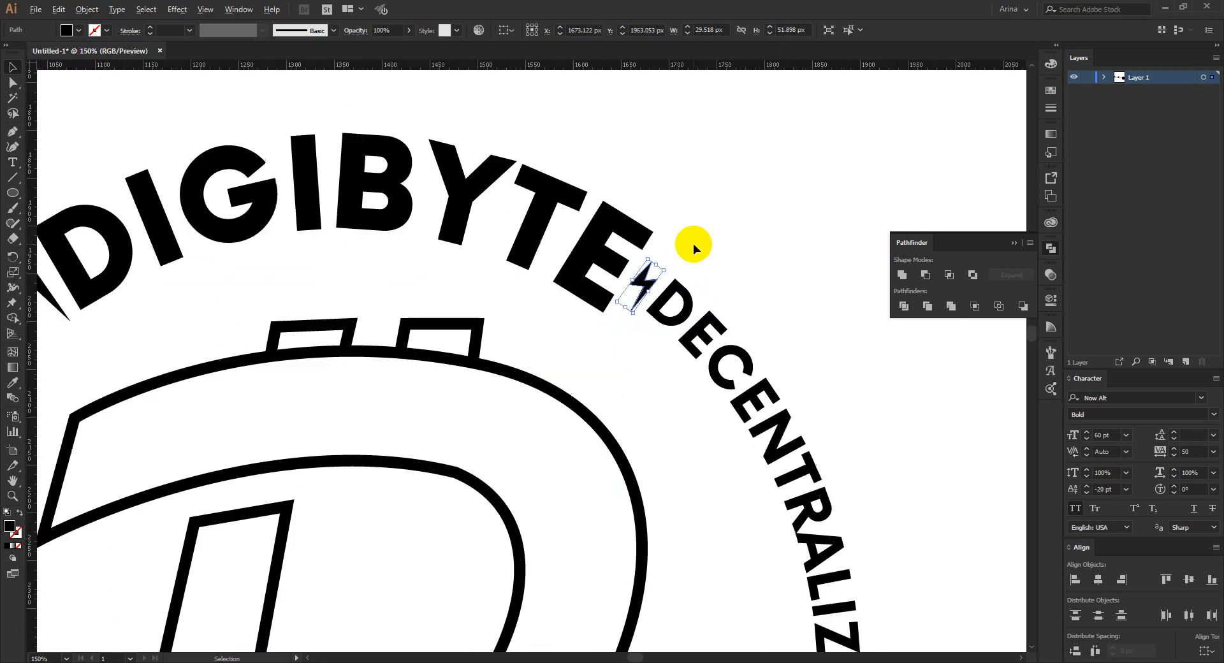
scroll(694, 243, "down", 1)
- Replace the large bolt between SECURE and DIGIBYTE with a small one matching the opposite bolt, centred in the gap
left_click_drag(253, 280, 252, 279)
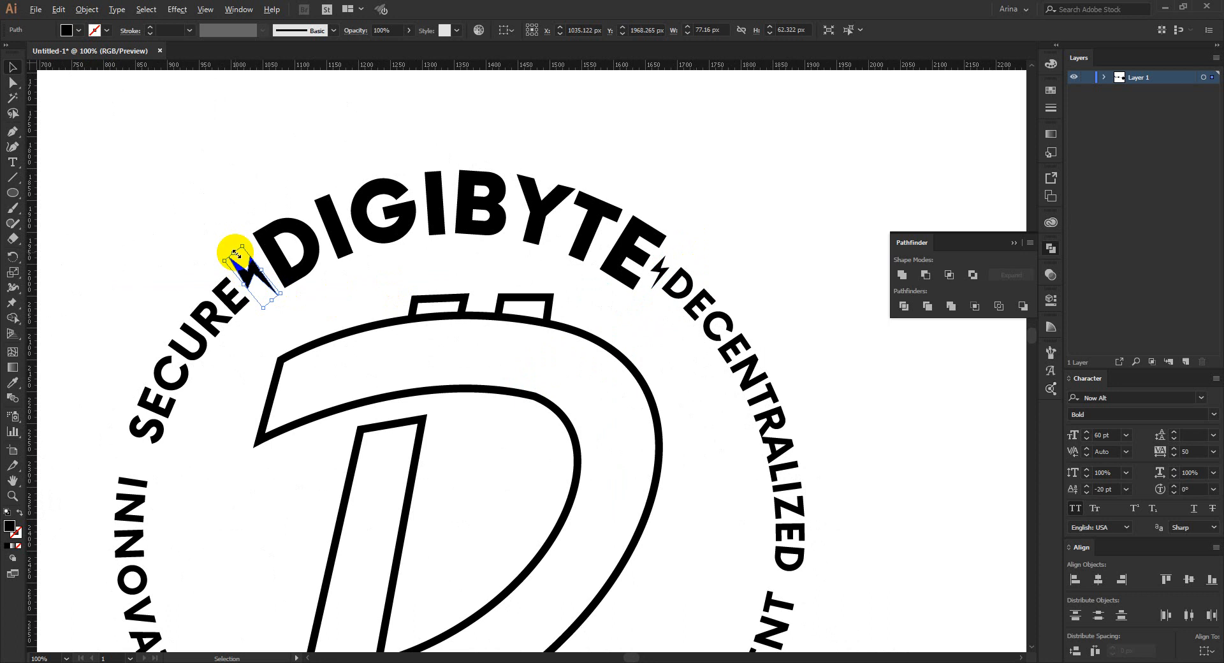
scroll(285, 321, "up", 1)
left_click_drag(290, 326, 274, 309)
left_click(351, 320)
scroll(396, 254, "down", 4)
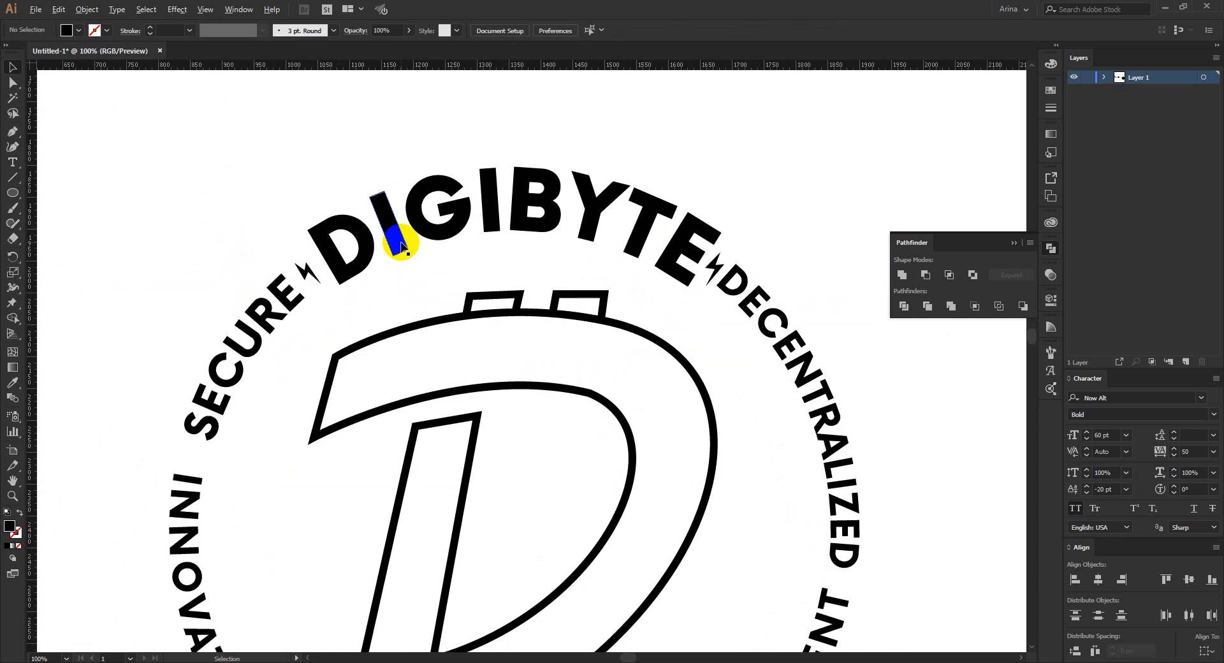
scroll(400, 245, "down", 1)
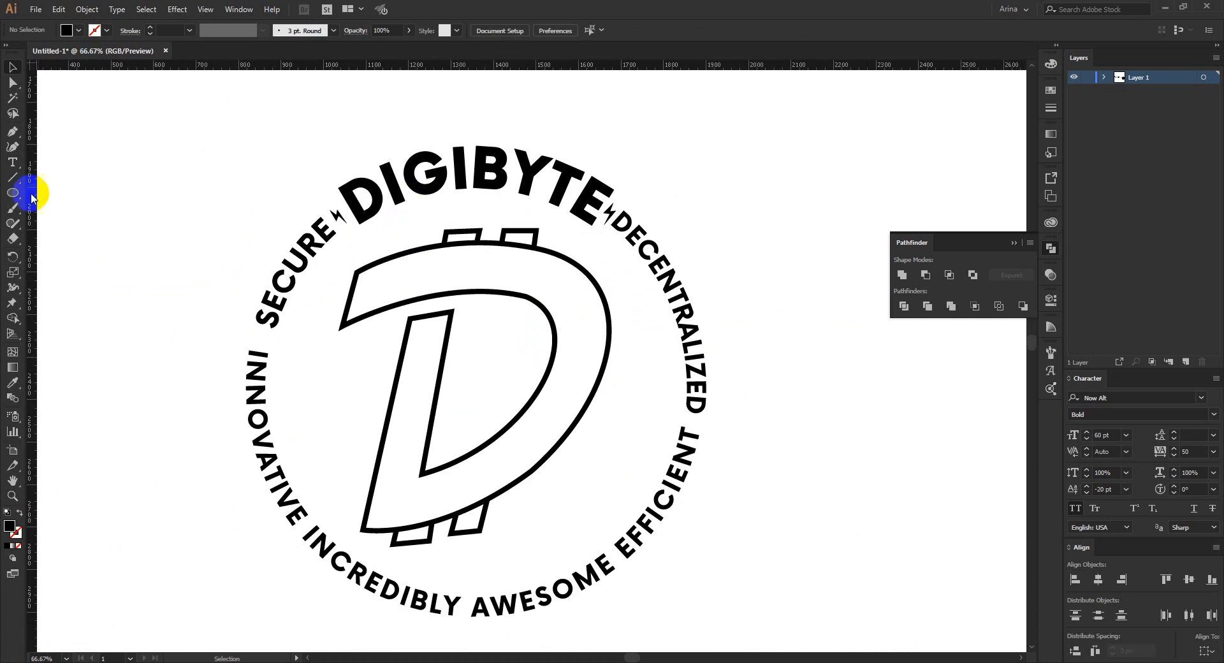
- Draw a solid black dot about 23 px across in the gap between SECURE and INNOVATIVE
left_click(12, 192)
scroll(287, 345, "up", 2)
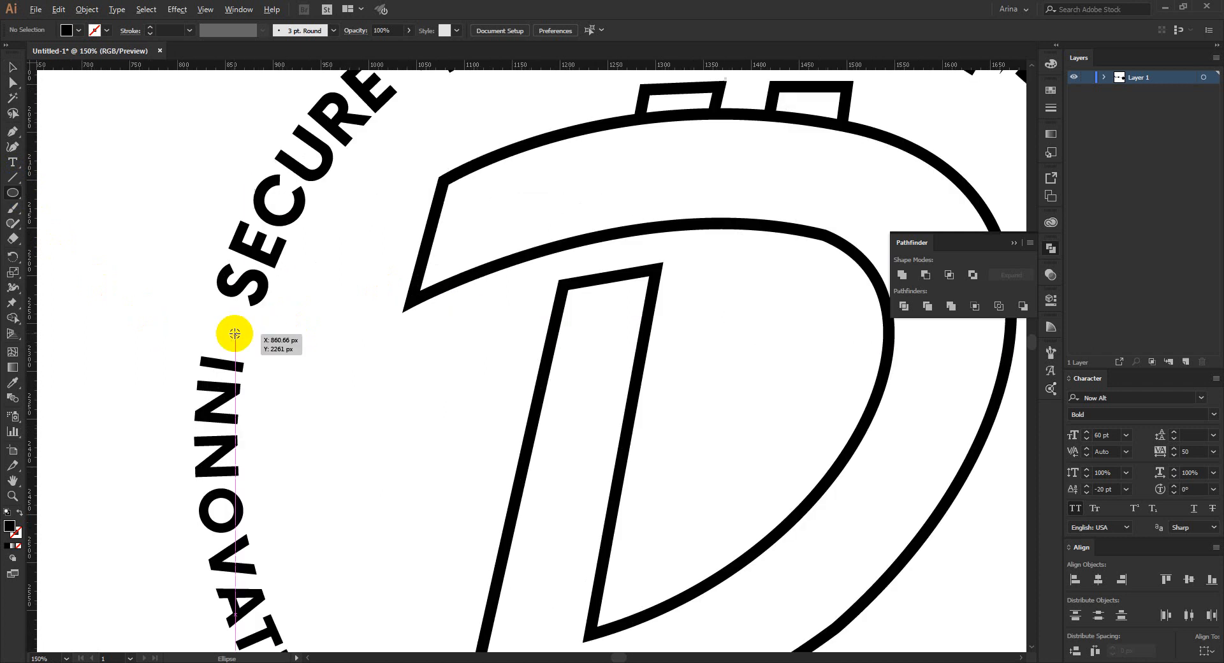
left_click_drag(225, 328, 230, 334)
key("v")
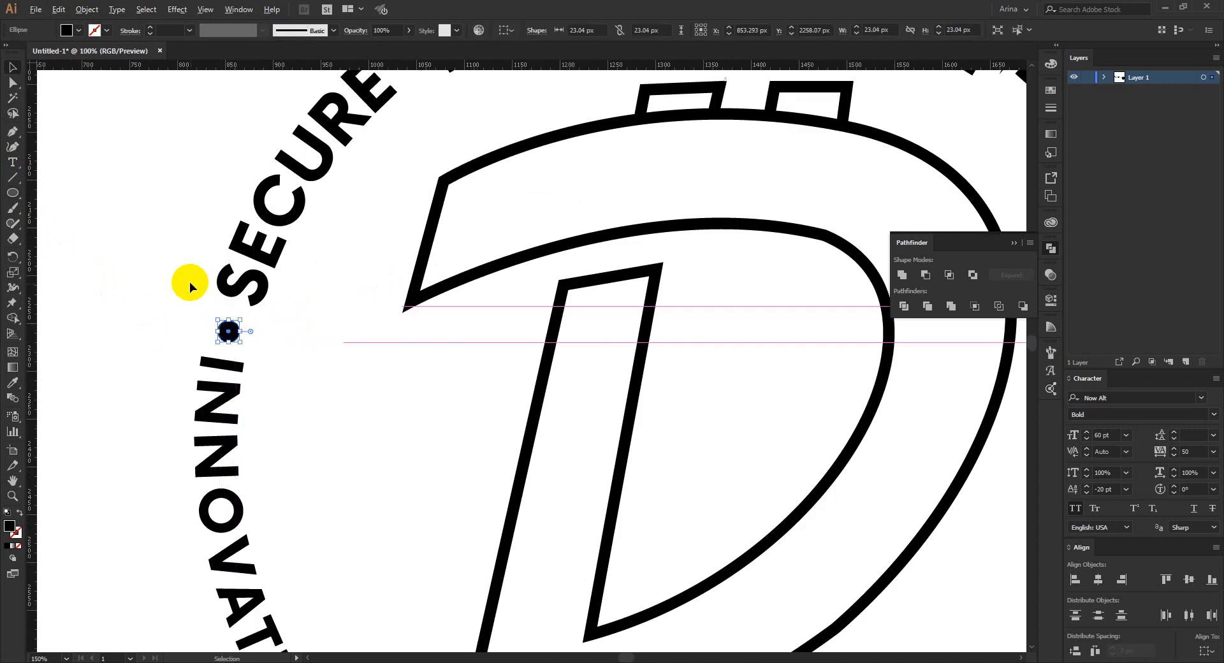
- Place a copy of the dot on the ring between INNOVATIVE and INCREDIBLY
scroll(189, 281, "down", 2)
scroll(188, 281, "up", 1)
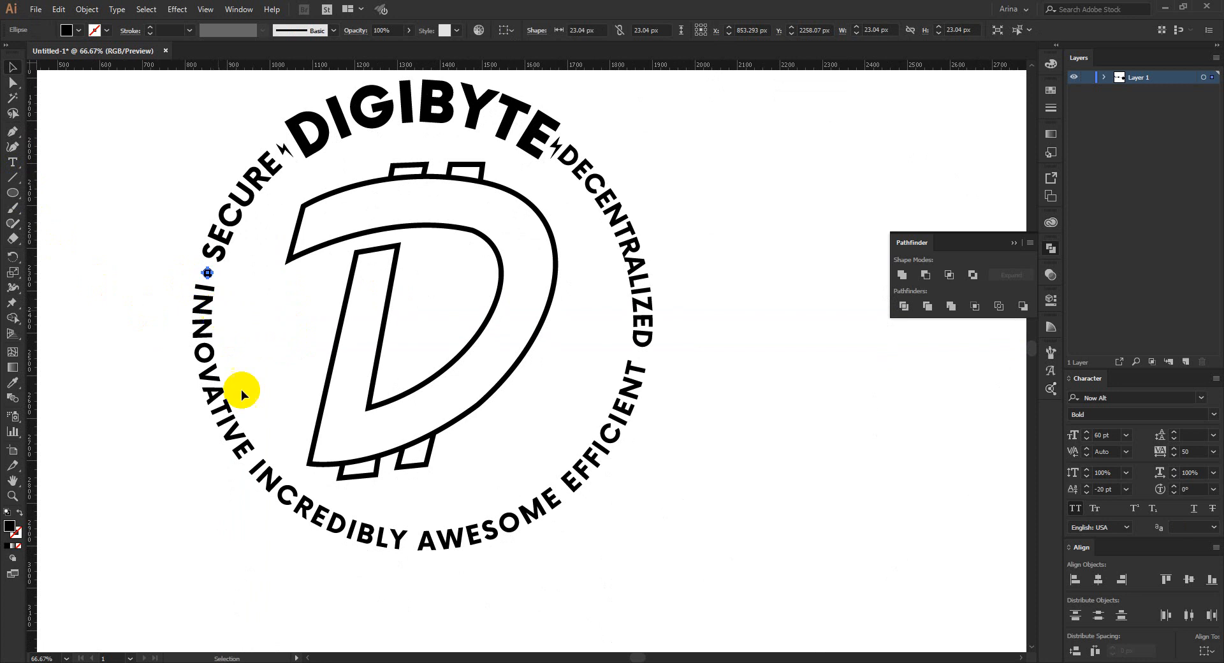
scroll(246, 479, "up", 1)
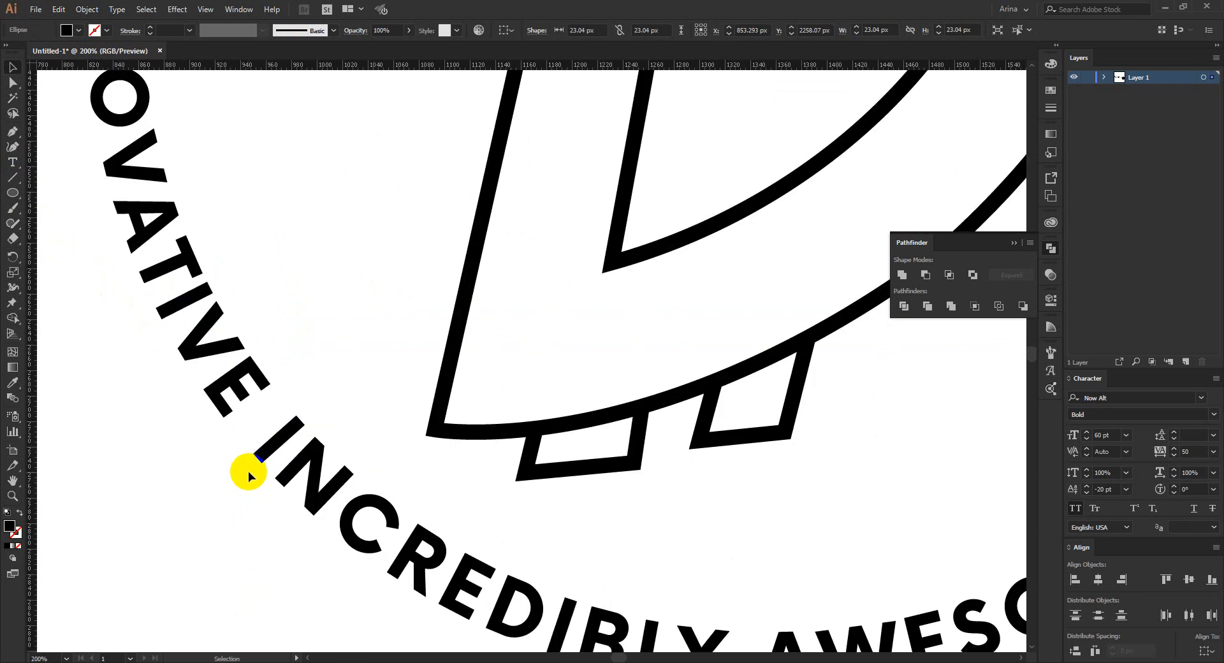
left_click_drag(249, 473, 264, 423)
scroll(198, 399, "down", 3)
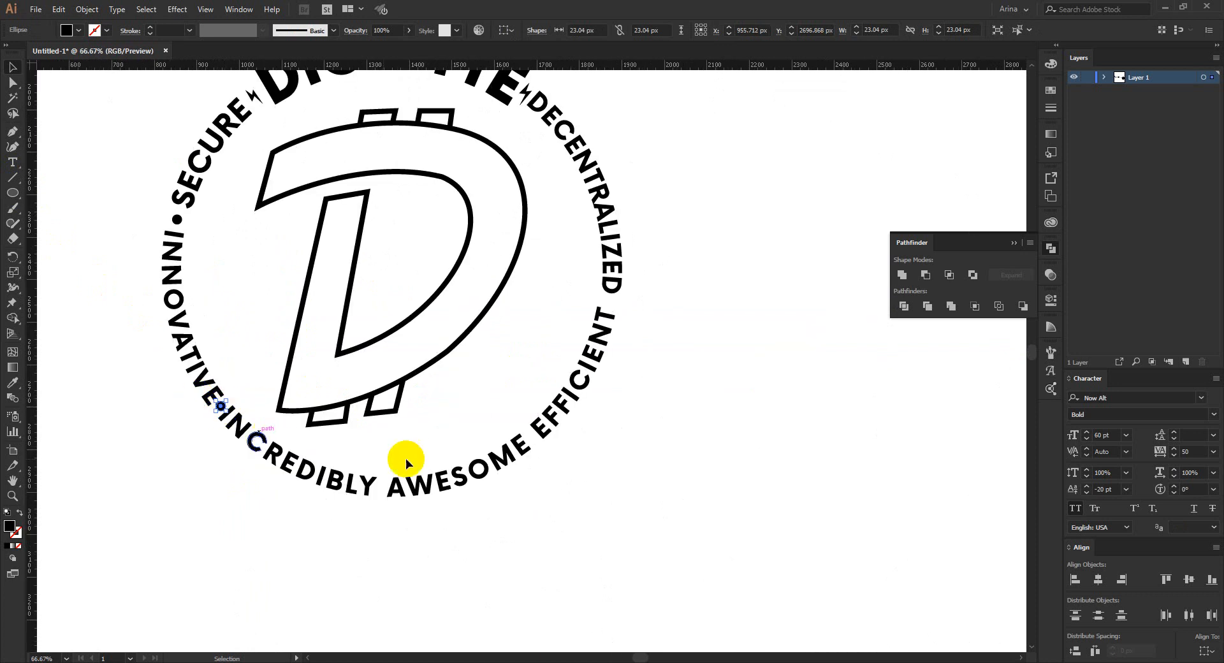
- Add two more copies of the dot, between AWESOME and EFFICIENT and between EFFICIENT and DECENTRALIZED
left_click_drag(477, 484, 534, 438)
scroll(541, 436, "up", 4)
left_click_drag(531, 363, 525, 446)
scroll(533, 481, "down", 3)
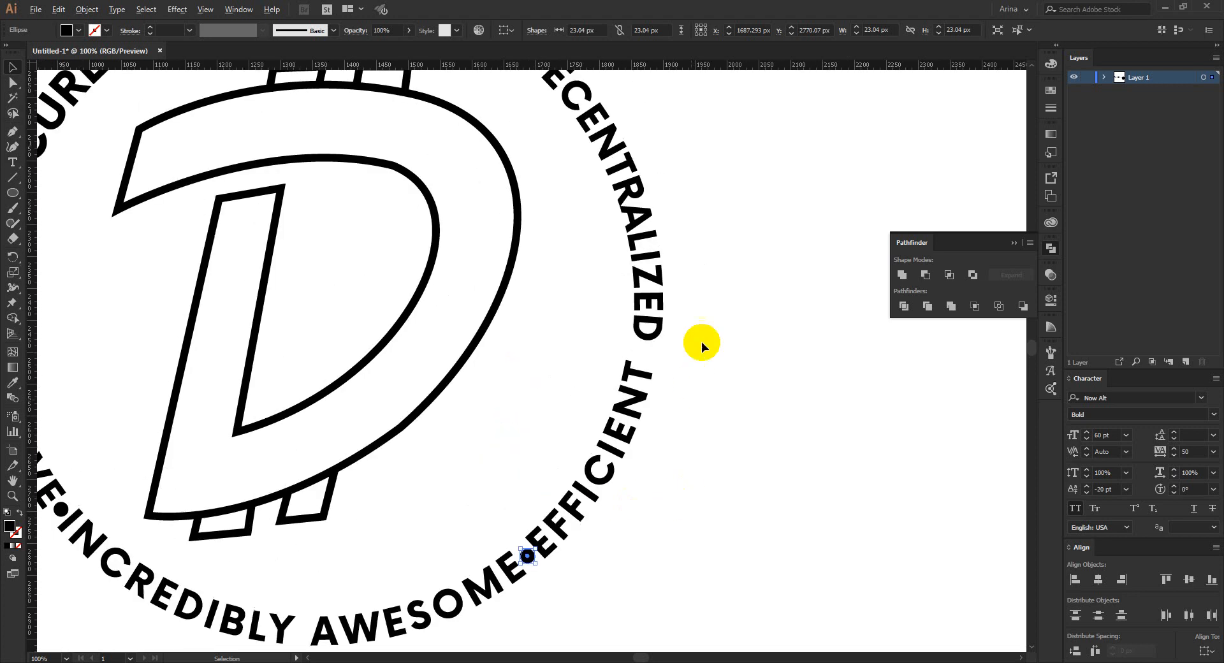
scroll(700, 317, "up", 2)
key("ctrl+v")
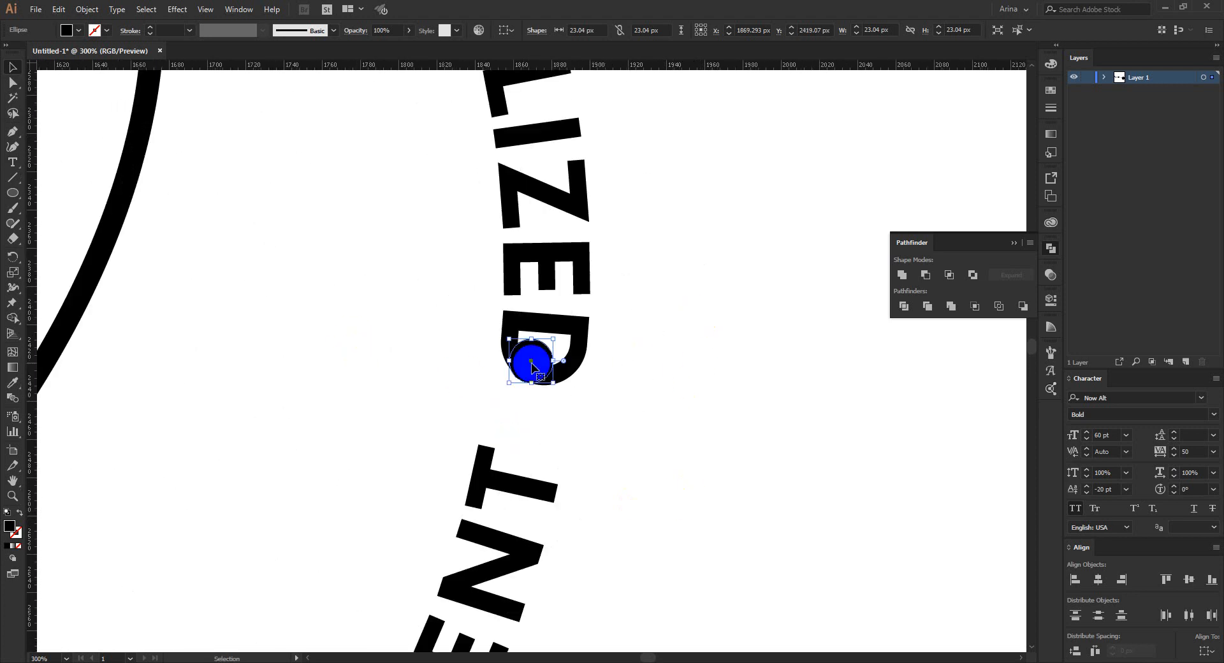
left_click_drag(530, 363, 537, 430)
left_click(613, 446)
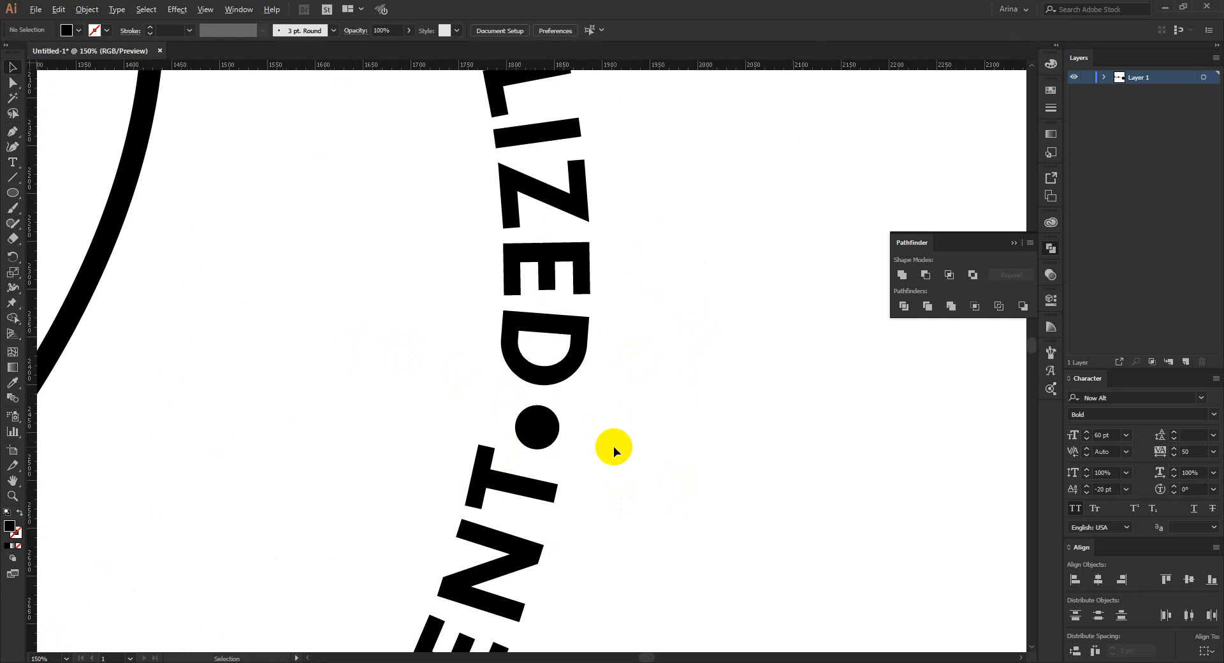
- Inspect the whole emblem with its bolts and dots, selecting all of its parts to check them
scroll(613, 447, "down", 3)
scroll(613, 446, "down", 2)
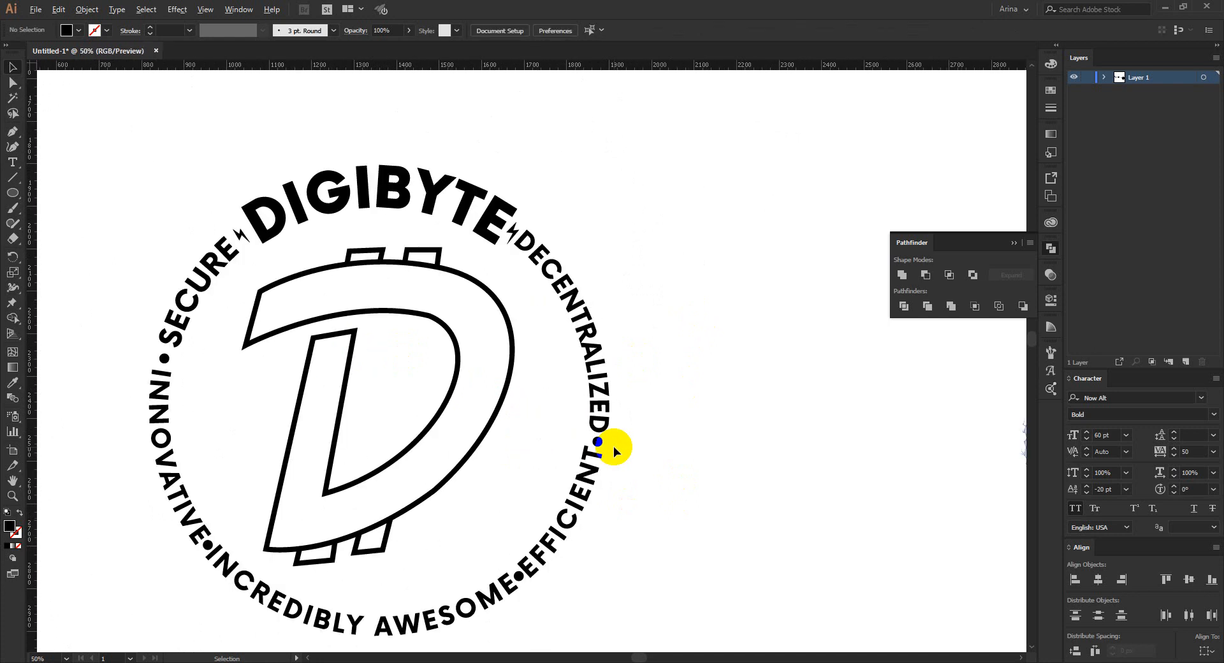
scroll(544, 449, "down", 2)
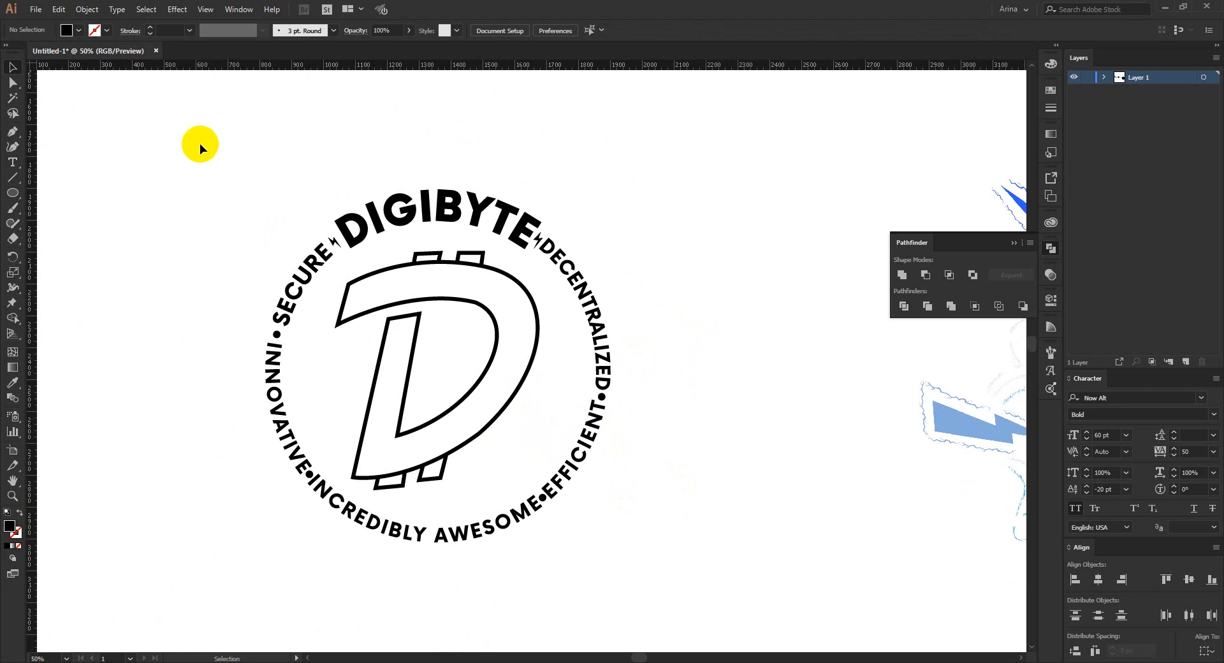
left_click_drag(200, 144, 696, 590)
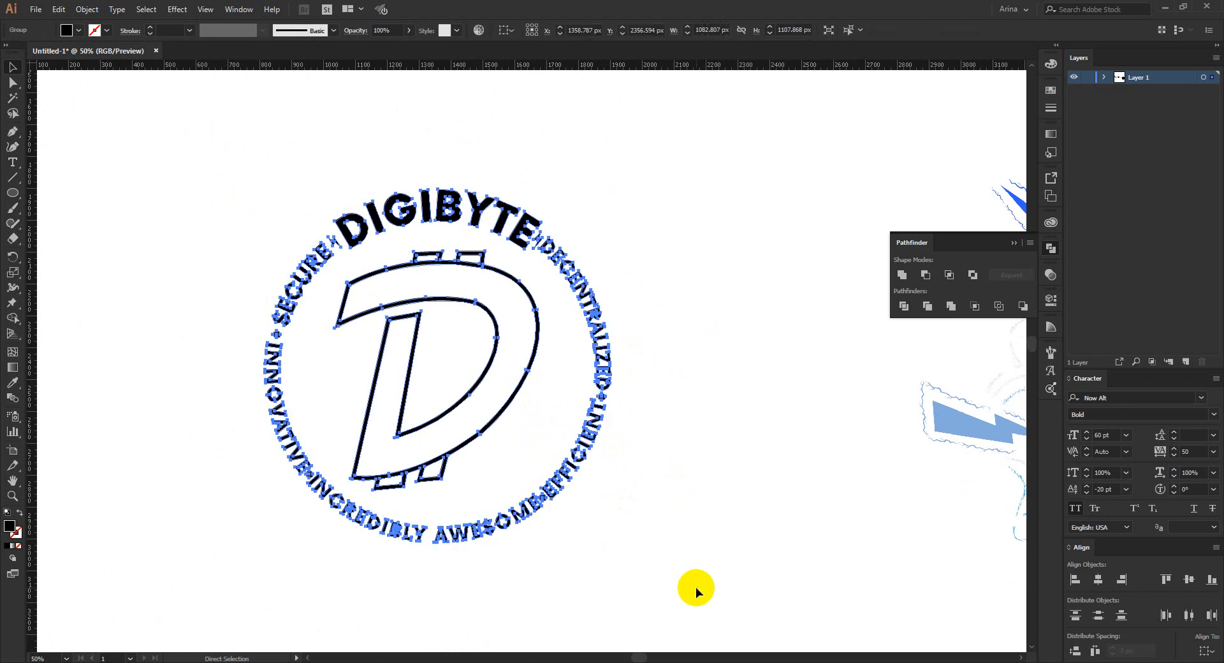
left_click(645, 566)
scroll(477, 469, "down", 1, "alt")
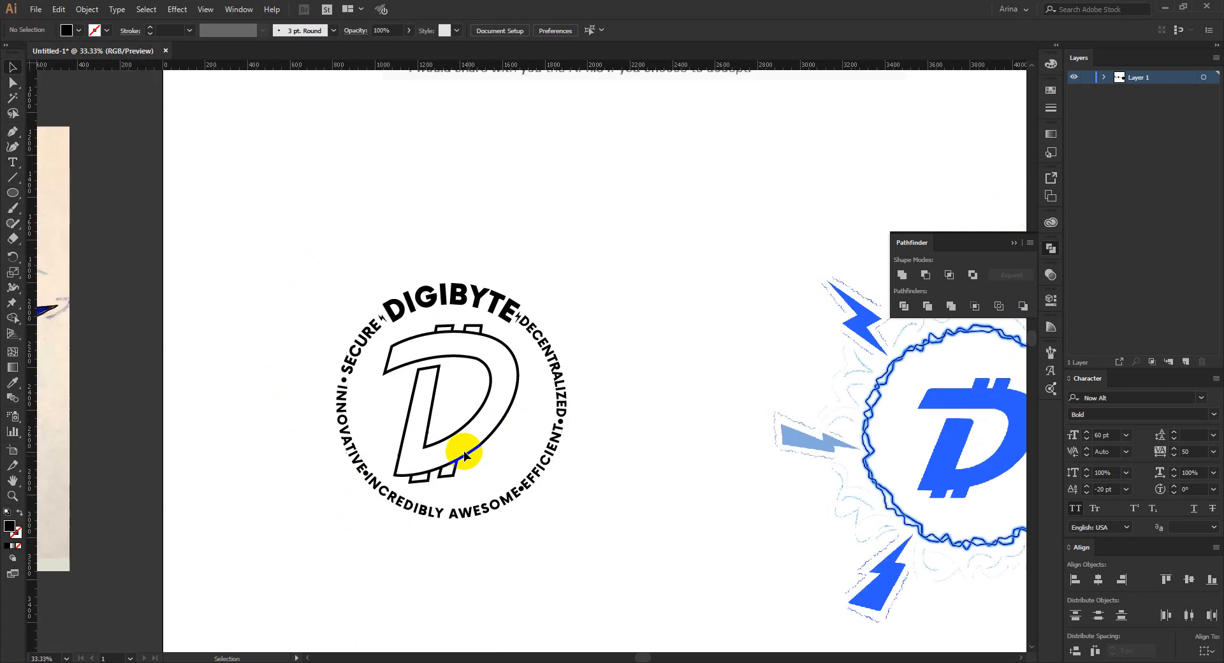
left_click_drag(252, 227, 667, 608)
left_click_drag(639, 542, 236, 227)
left_click(236, 292)
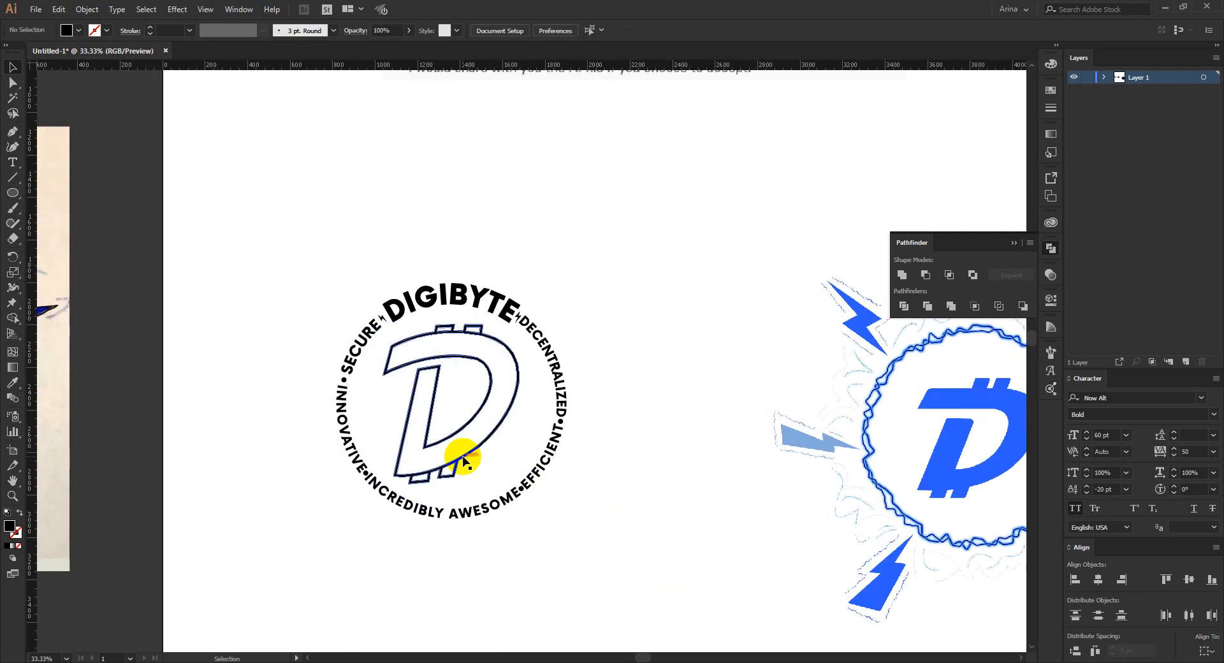
- Move the client's sketch against the artboard's edge, and move the previous designer's blue emblem off the artboard to just above the sketch
scroll(460, 459, "down", 1, "alt")
scroll(465, 480, "down", 1, "alt")
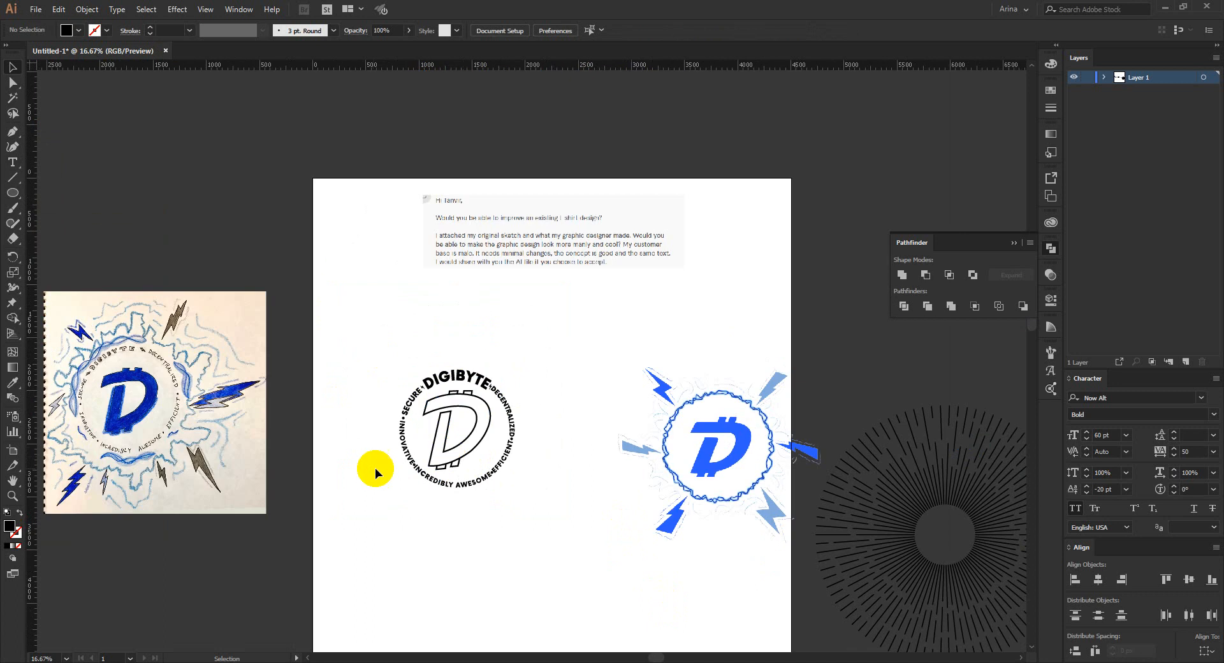
left_click_drag(151, 469, 246, 441)
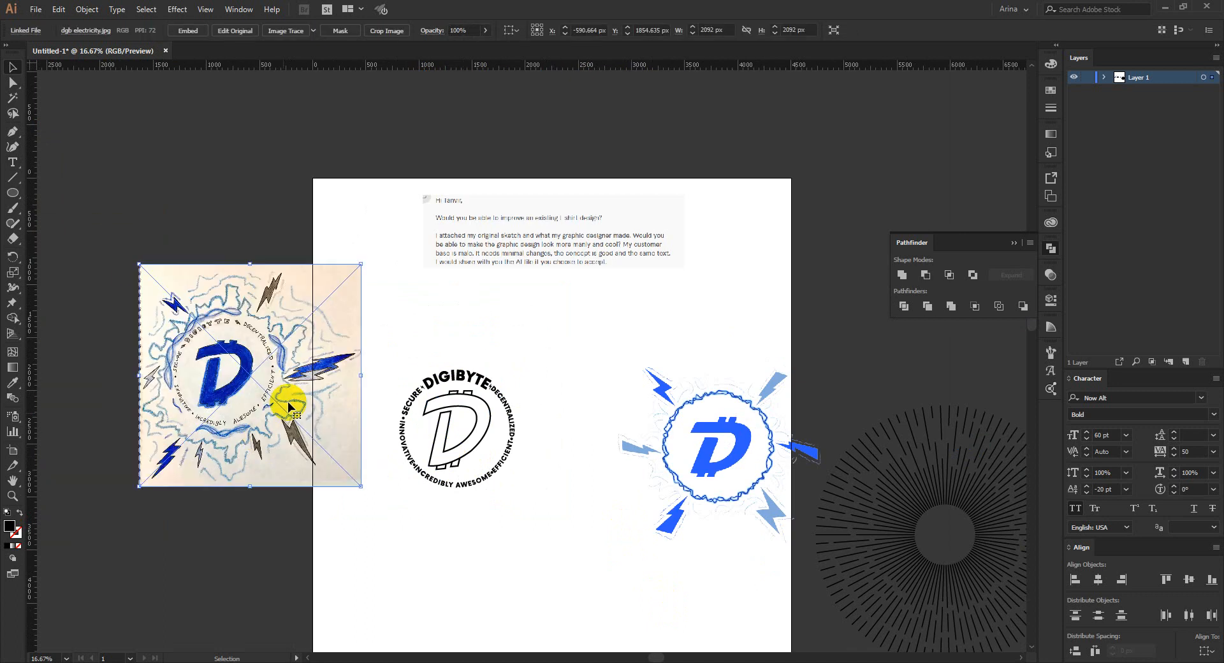
left_click(265, 540)
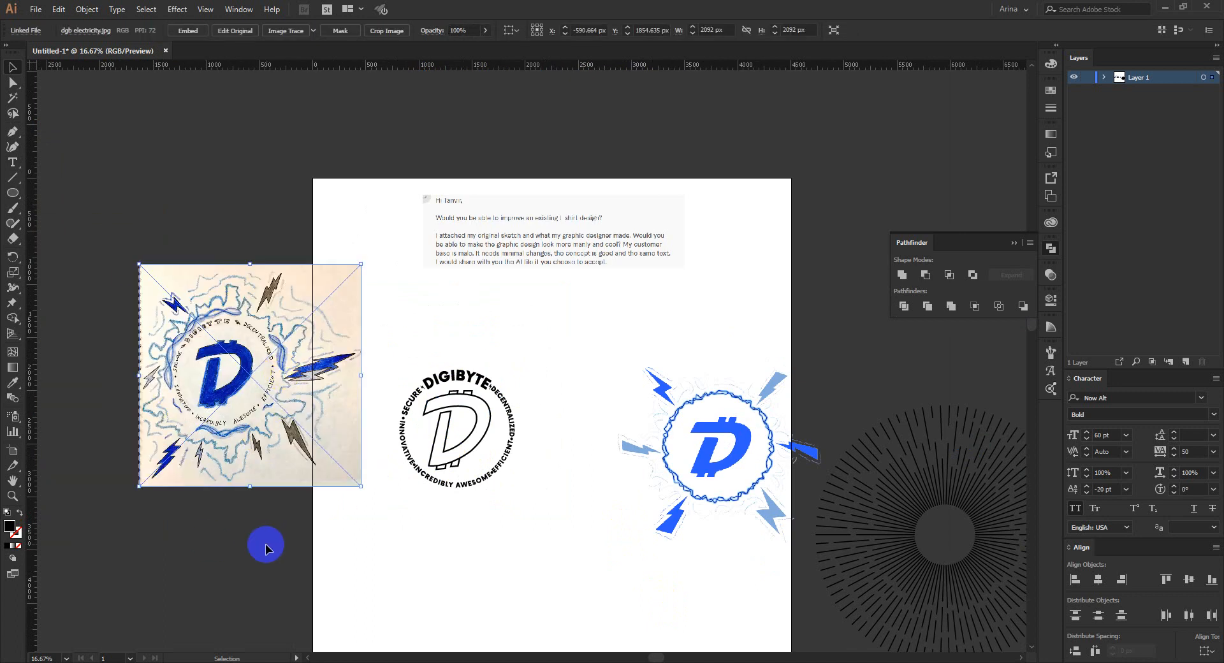
scroll(180, 350, "up", 1, "alt")
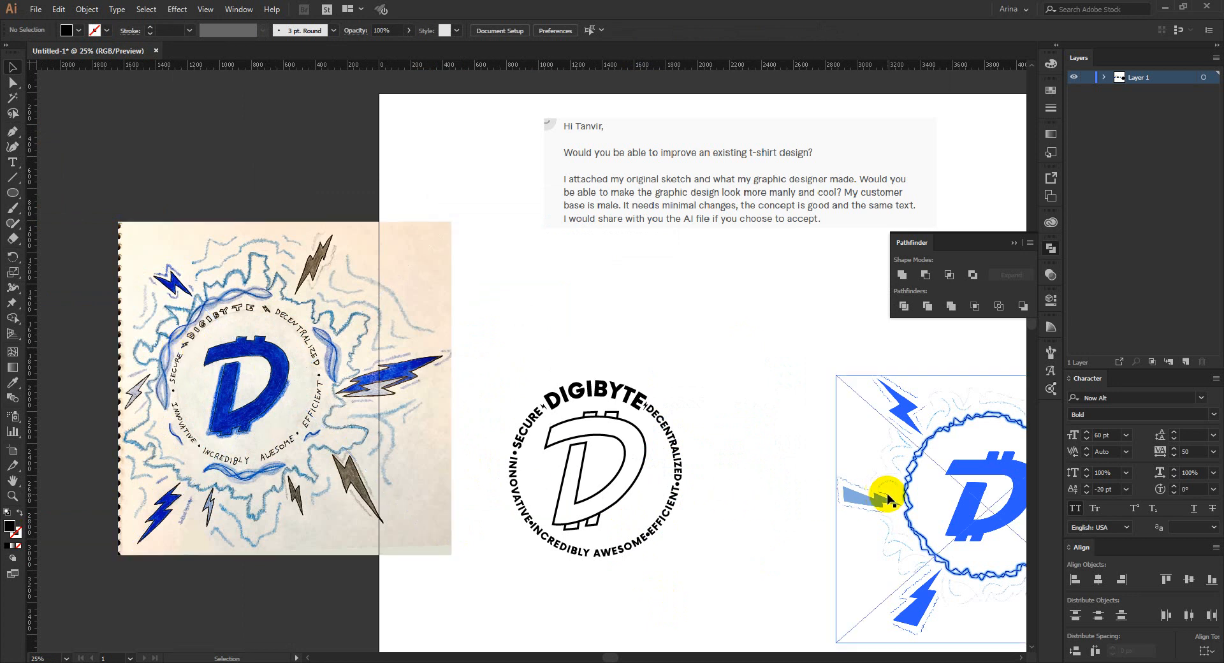
mouse_move(887, 495)
left_mouse_down()
mouse_move(65, 153)
mouse_move(287, 382)
mouse_move(261, 331)
mouse_move(260, 290)
mouse_move(336, 199)
left_mouse_up()
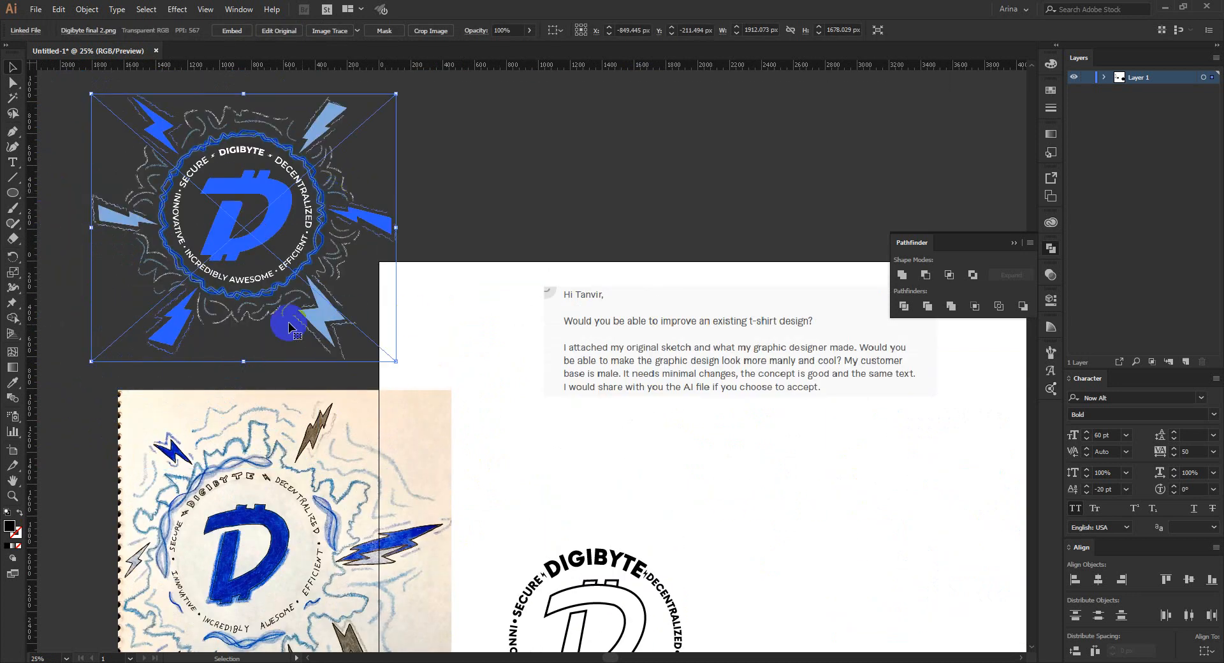
left_click(448, 149)
left_click(199, 207)
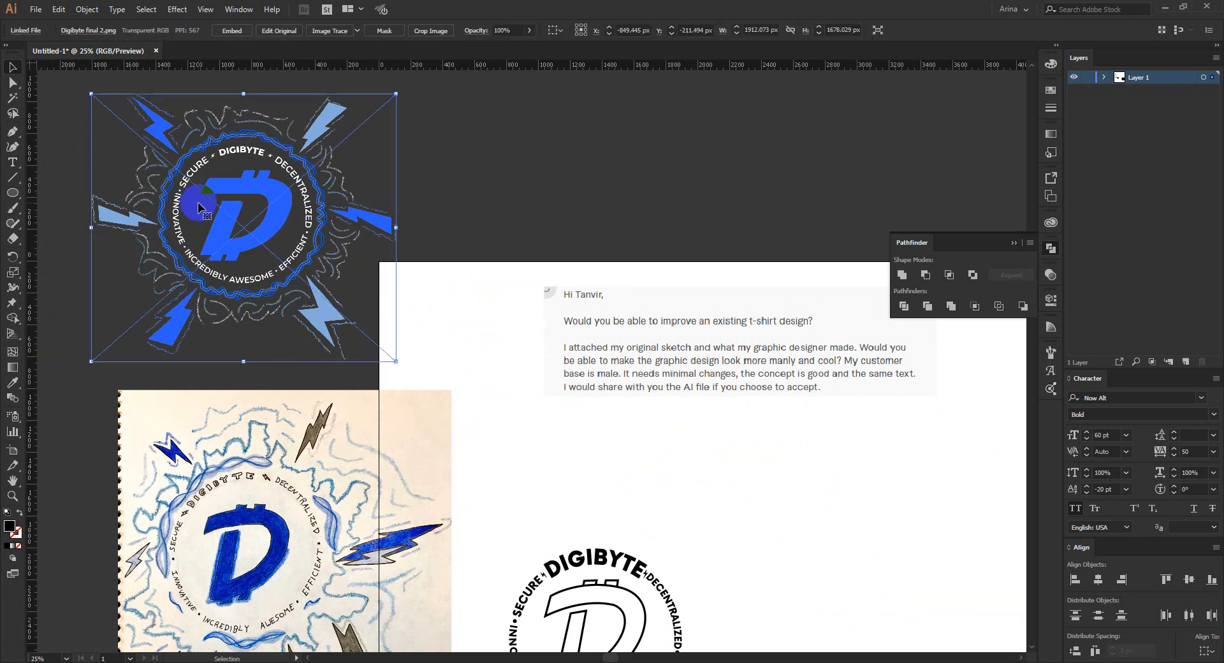
left_click(454, 331)
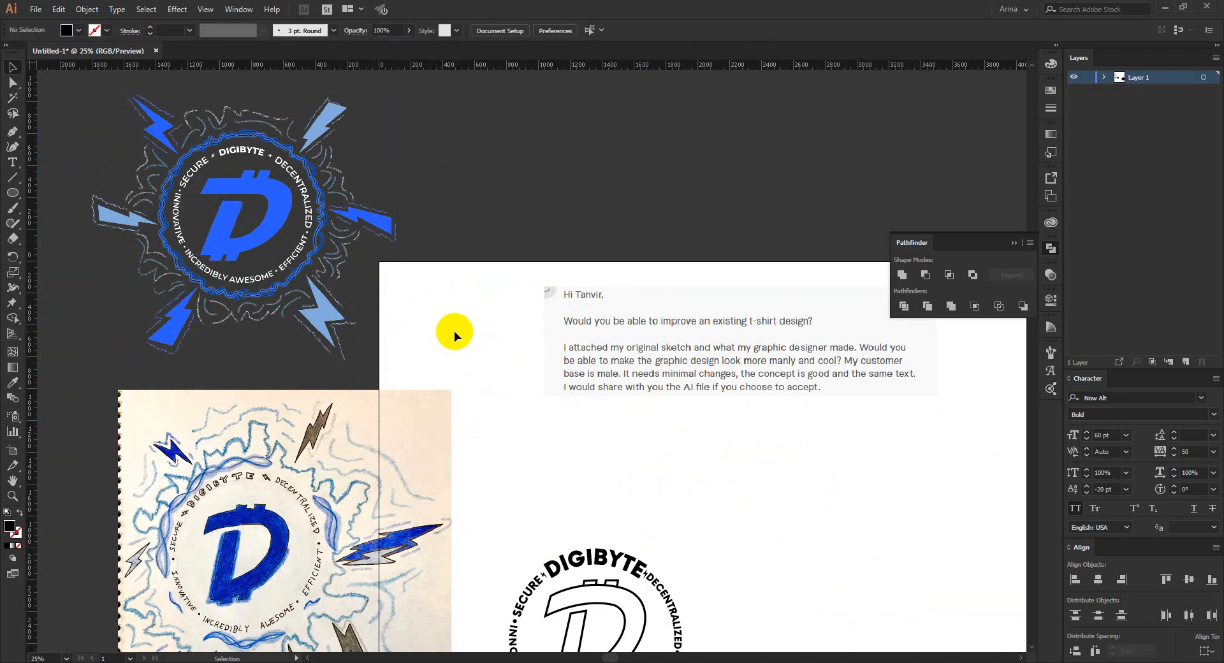
- Move the round DigiByte badge group horizontally to the middle of the artboard, below the client's brief
scroll(249, 230, "down", 1)
scroll(248, 230, "down", 2)
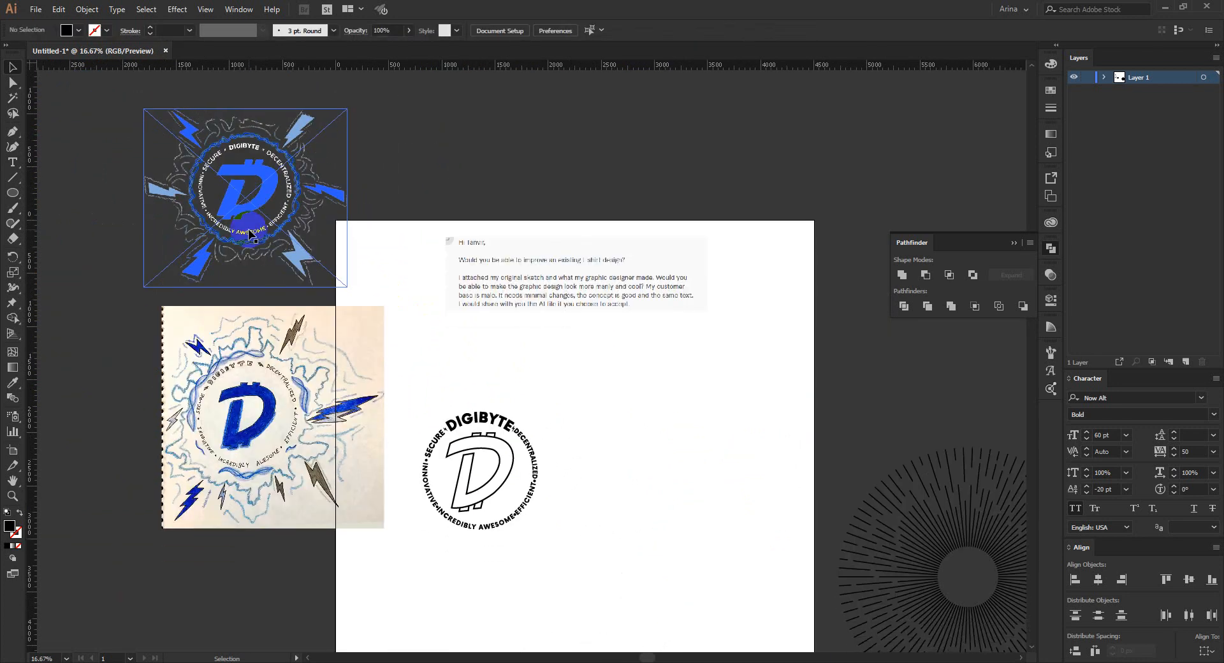
scroll(251, 234, "down", 1)
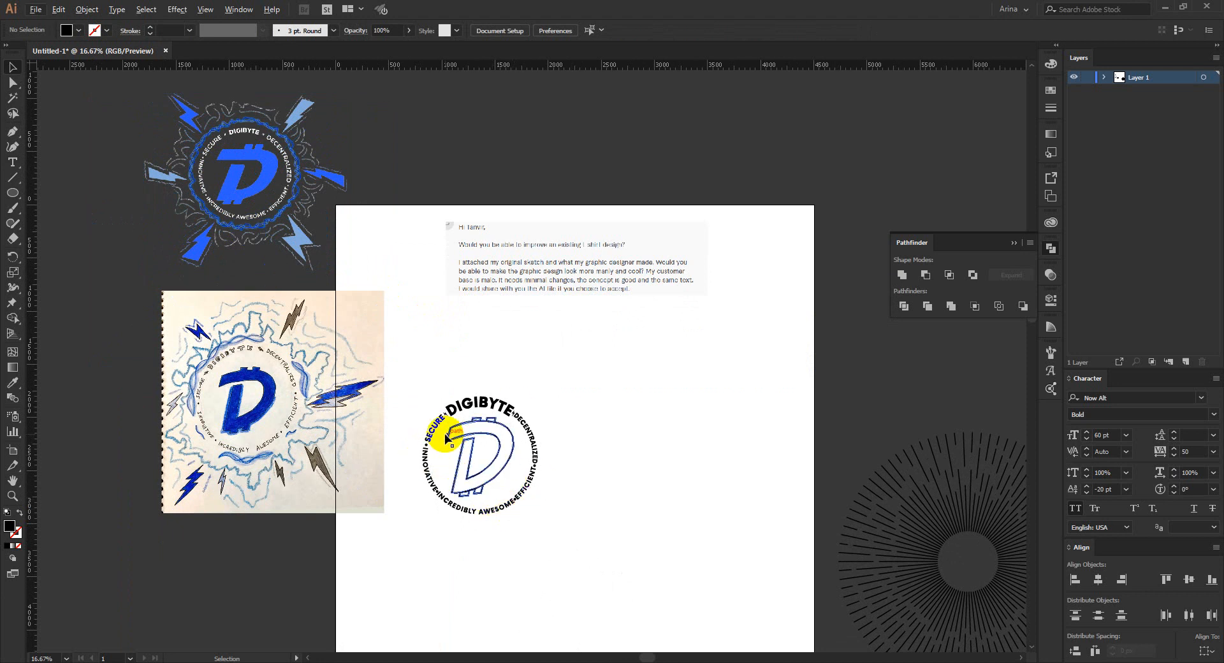
left_click(549, 506)
left_click(507, 468)
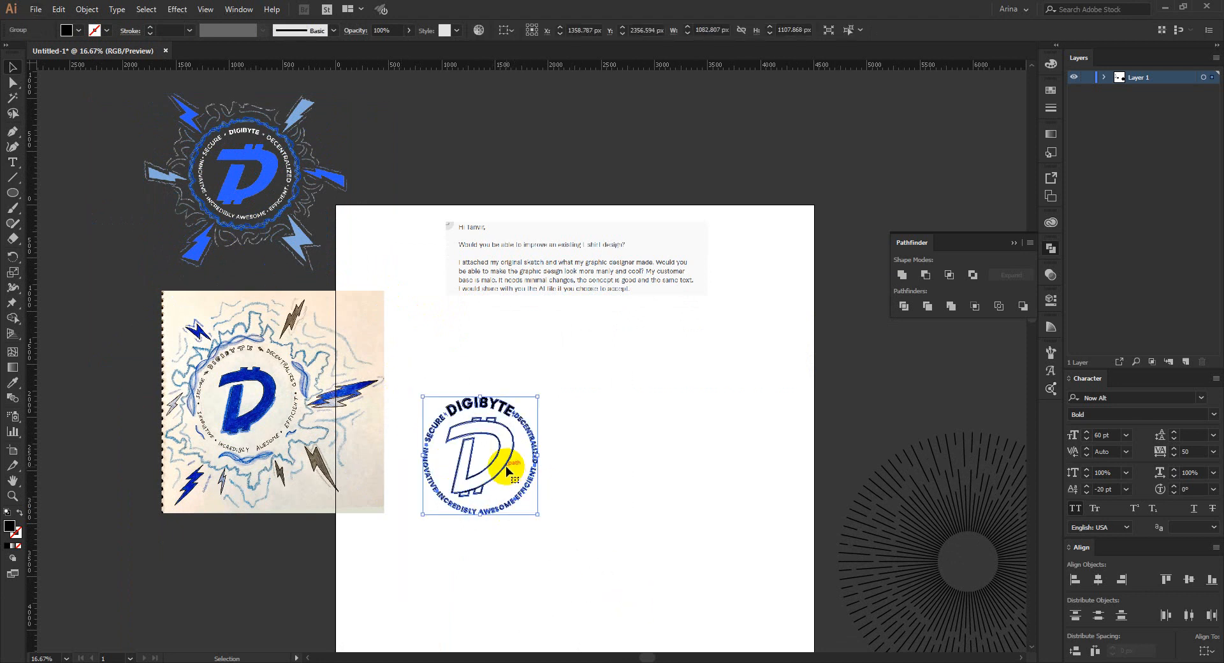
left_click_drag(506, 470, 618, 466)
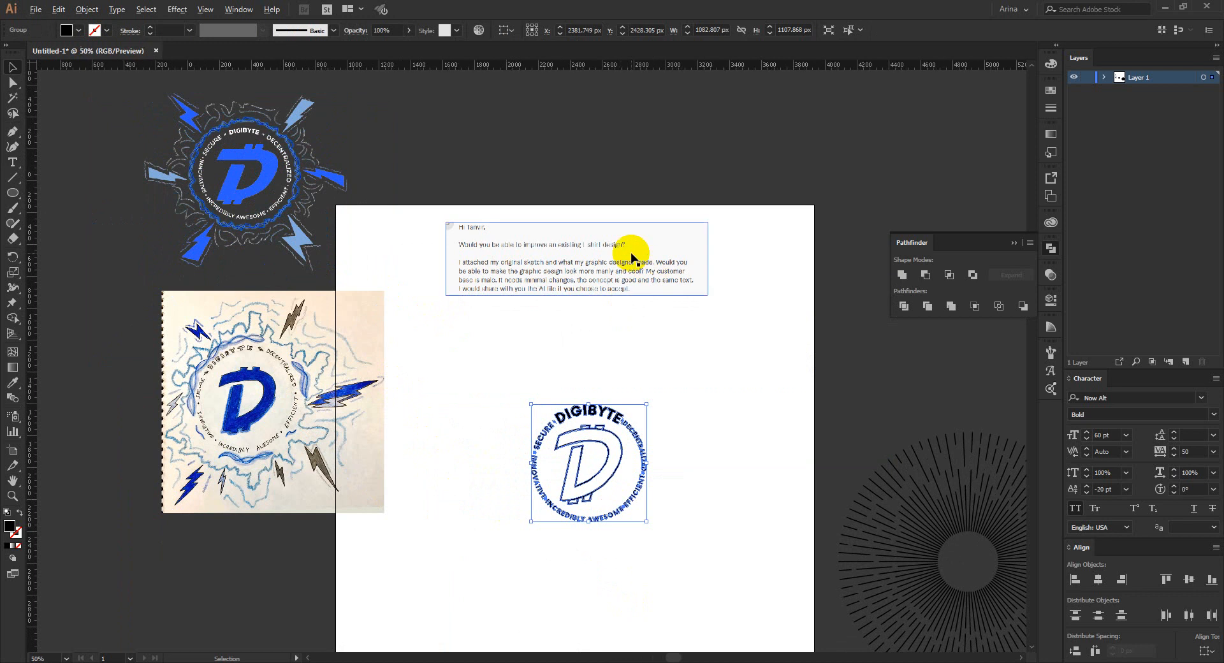
- Read the client's brief on the artboard and compare the hand-drawn sketch with the DigiByte badge
scroll(628, 250, "up", 3)
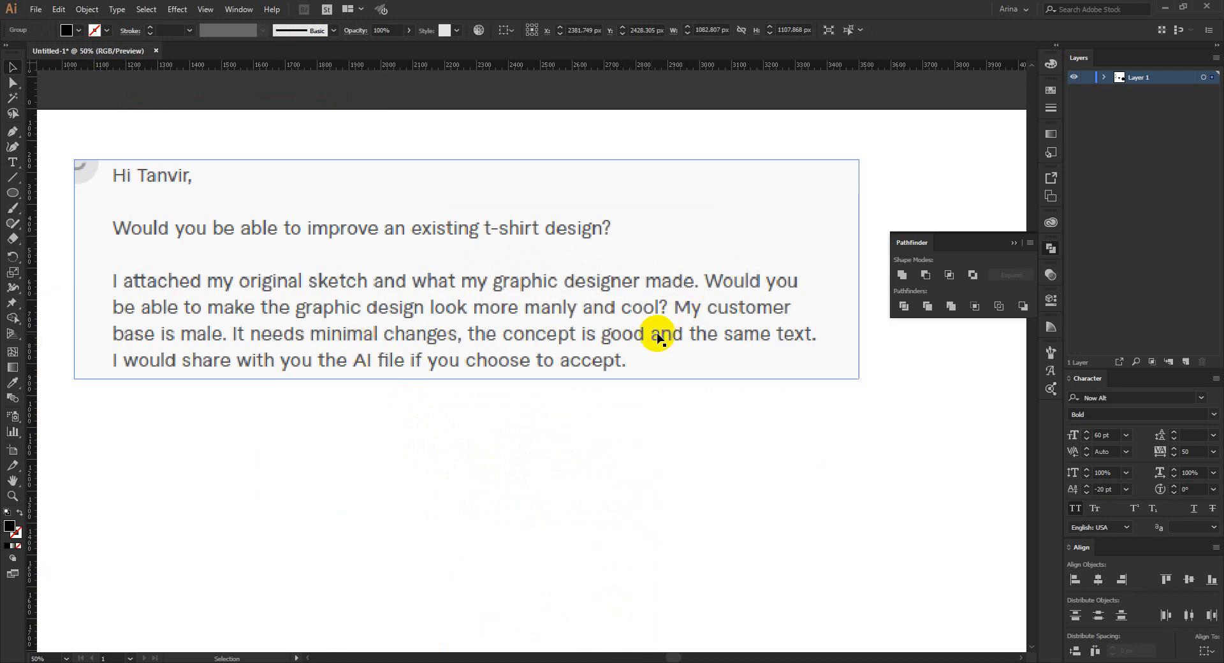
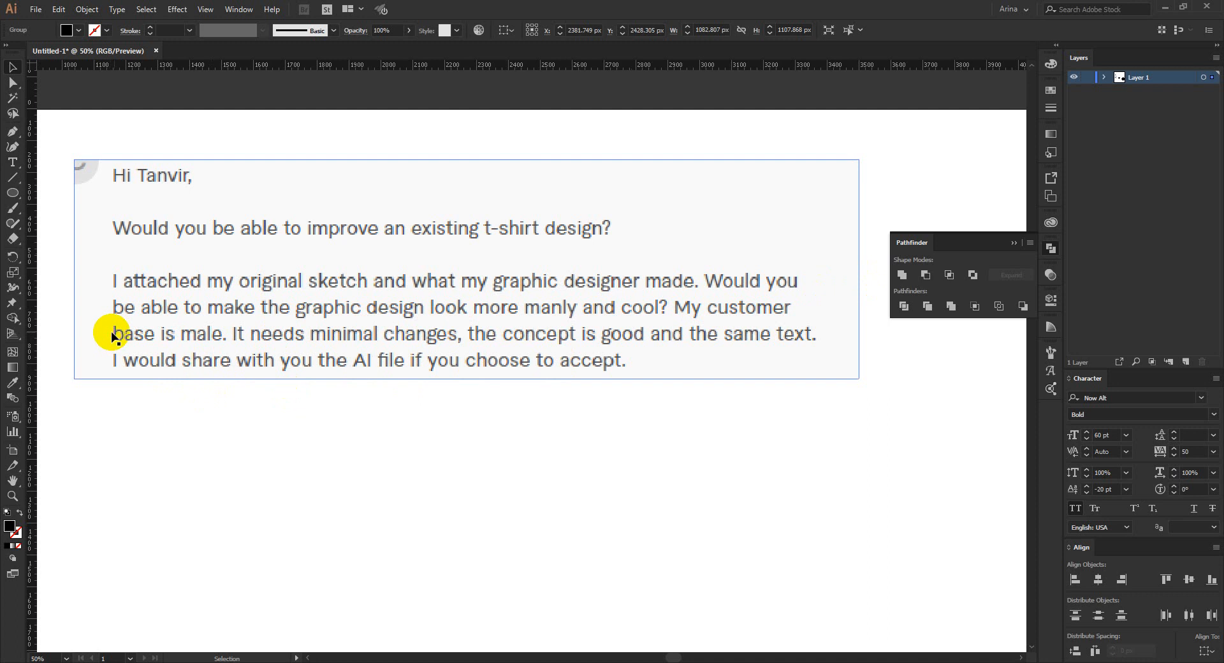
scroll(450, 184, "down", 4)
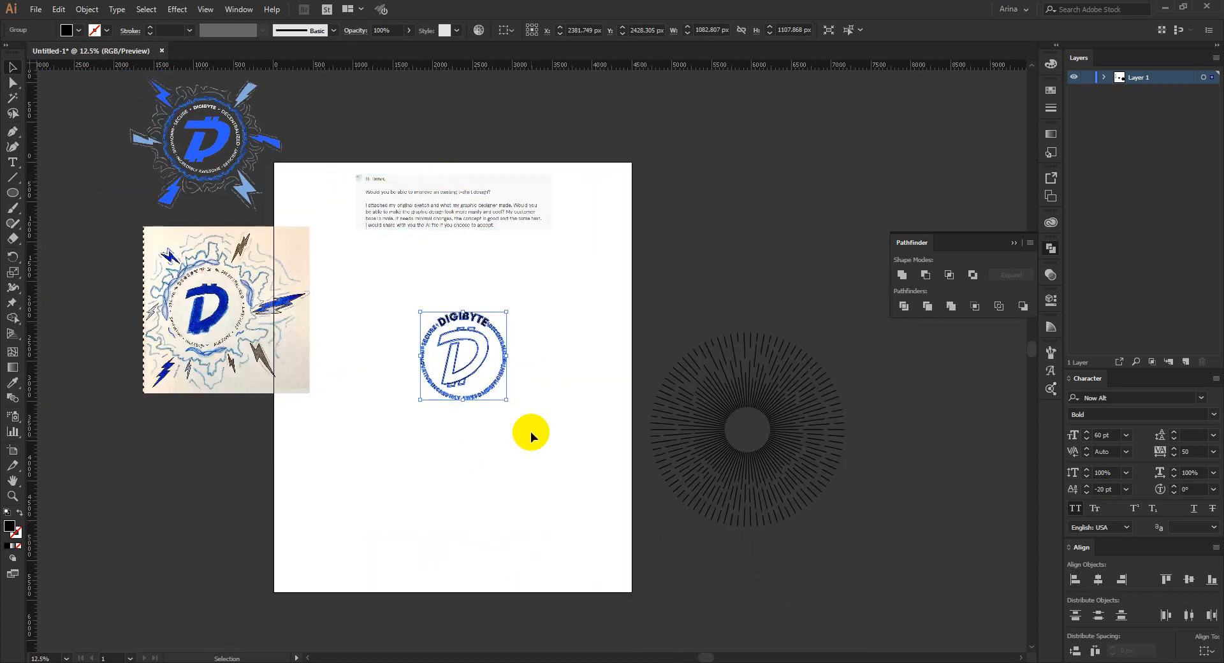
scroll(457, 387, "up", 3)
left_click(501, 509)
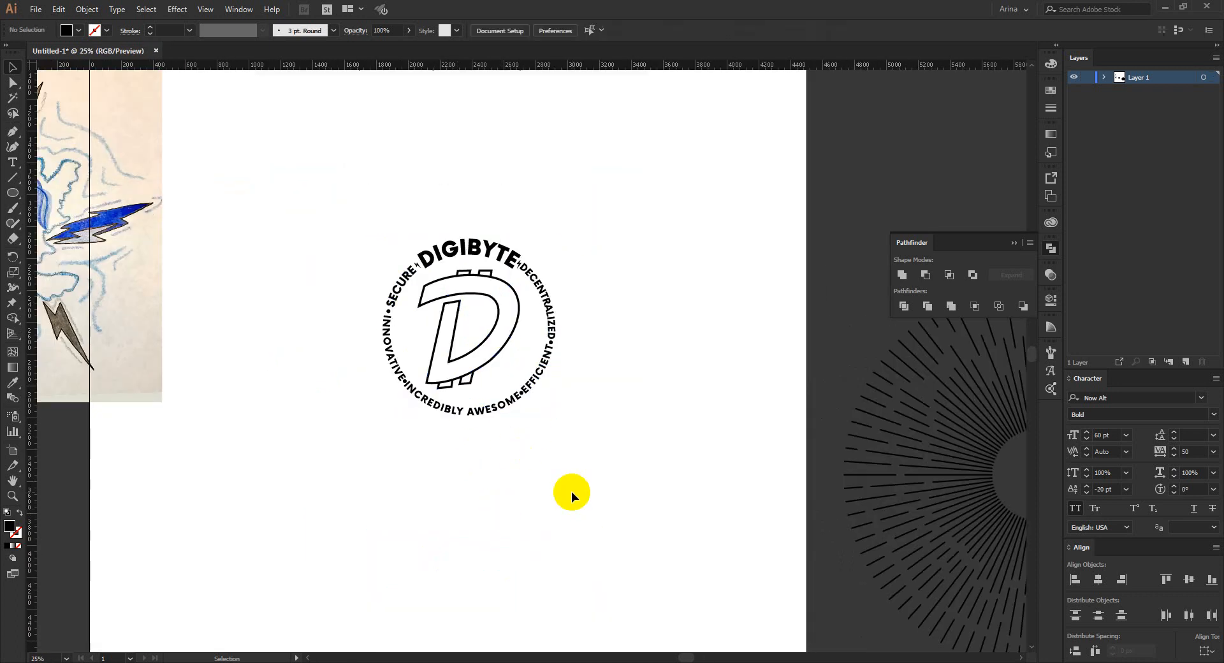
key("space")
mouse_move(733, 492)
left_mouse_down()
mouse_move(836, 491)
mouse_move(768, 519)
left_mouse_up()
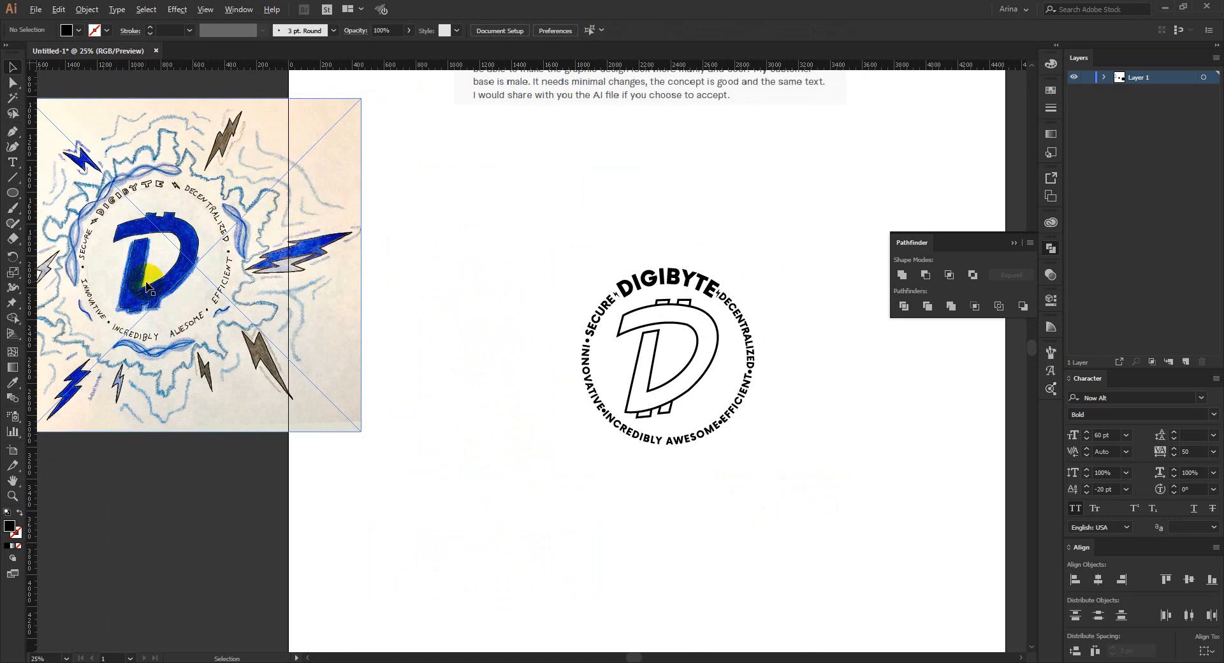
scroll(137, 283, "down", 1)
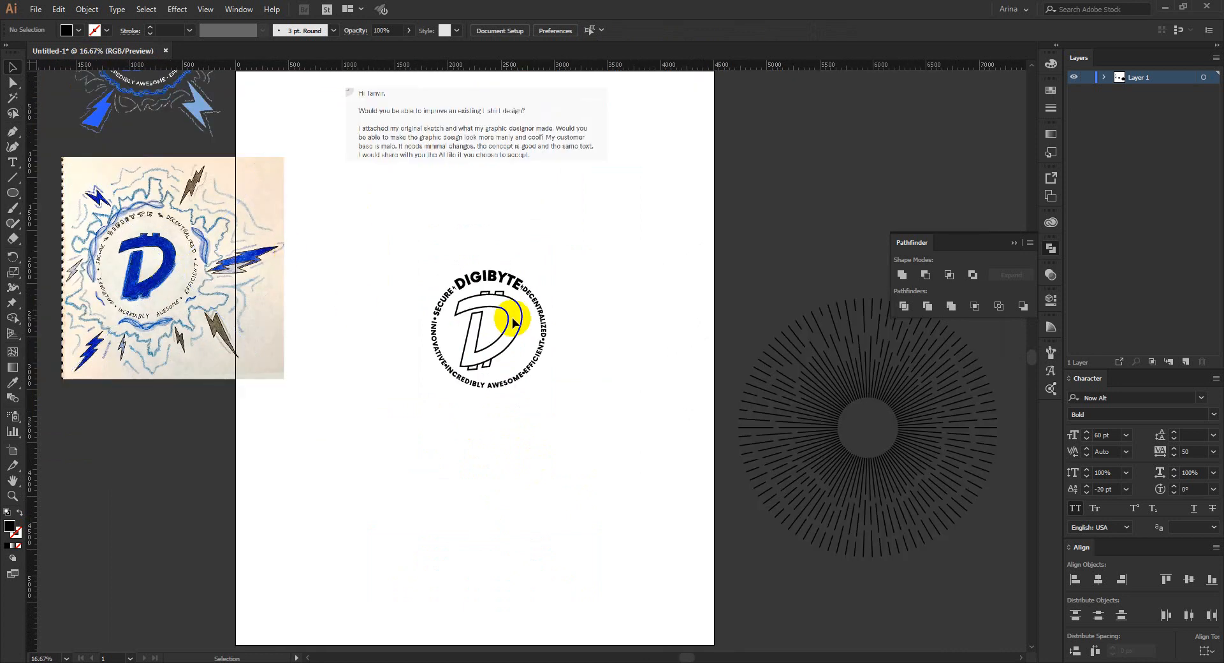
- Draw a circle about 1307 px across from the badge's centre, surrounding its lettering, with a black stroke and no fill
scroll(529, 319, "up", 1)
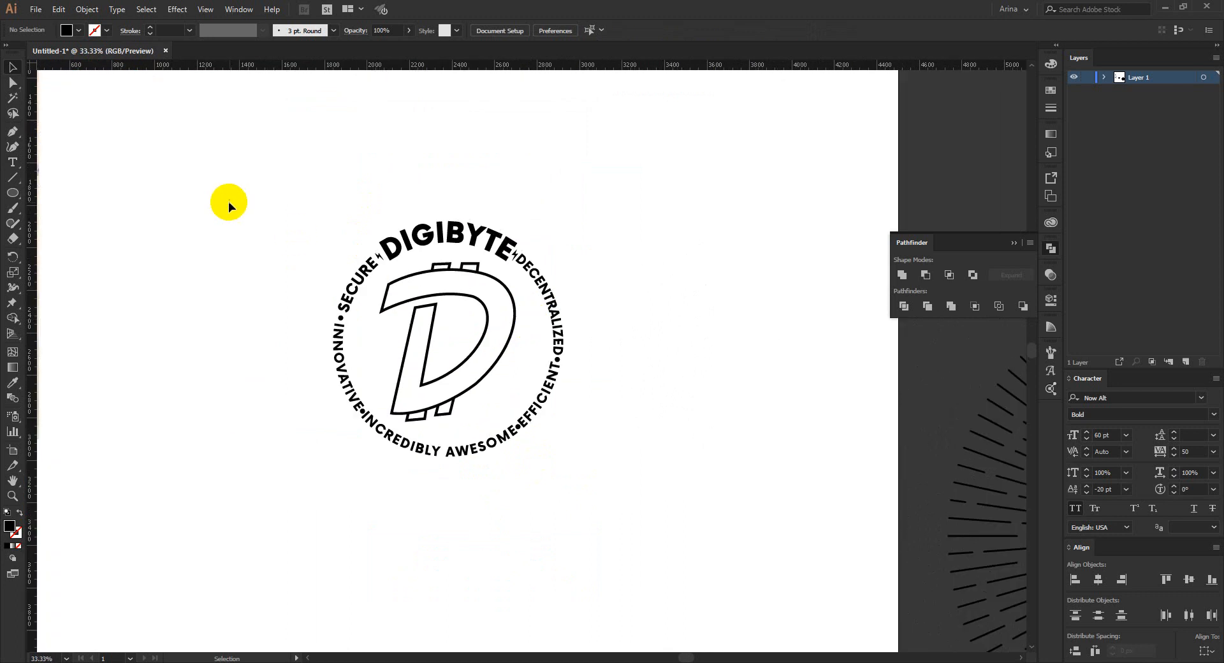
left_click(9, 196)
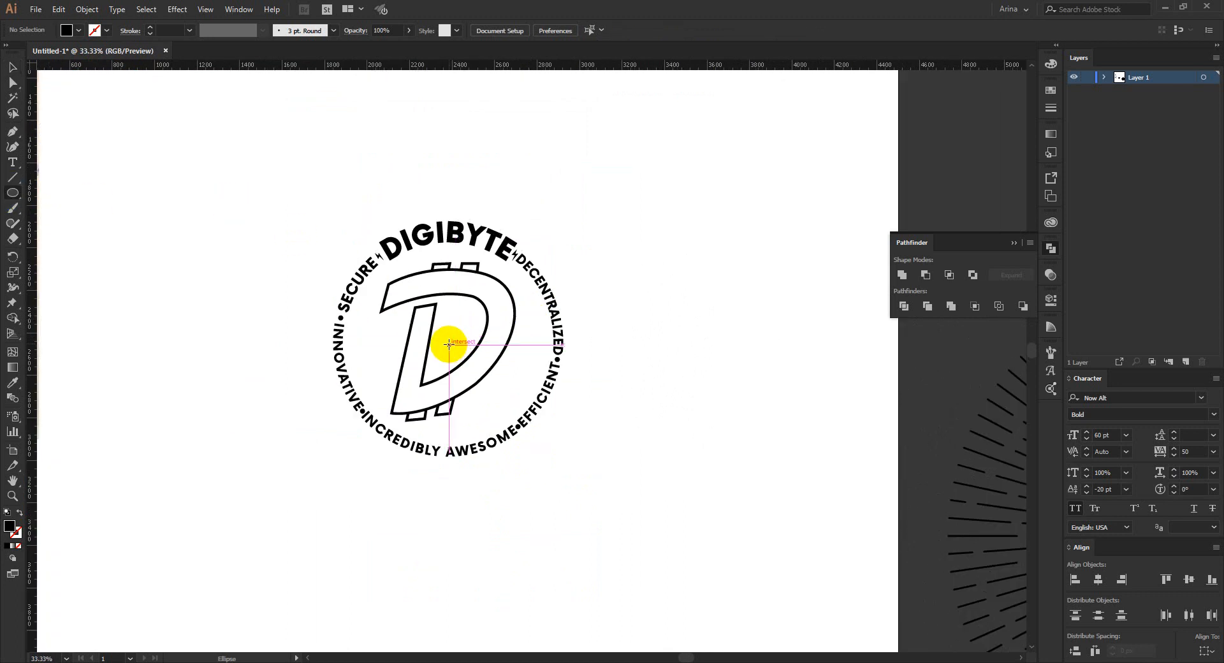
left_click_drag(449, 339, 588, 424)
key("shift+x")
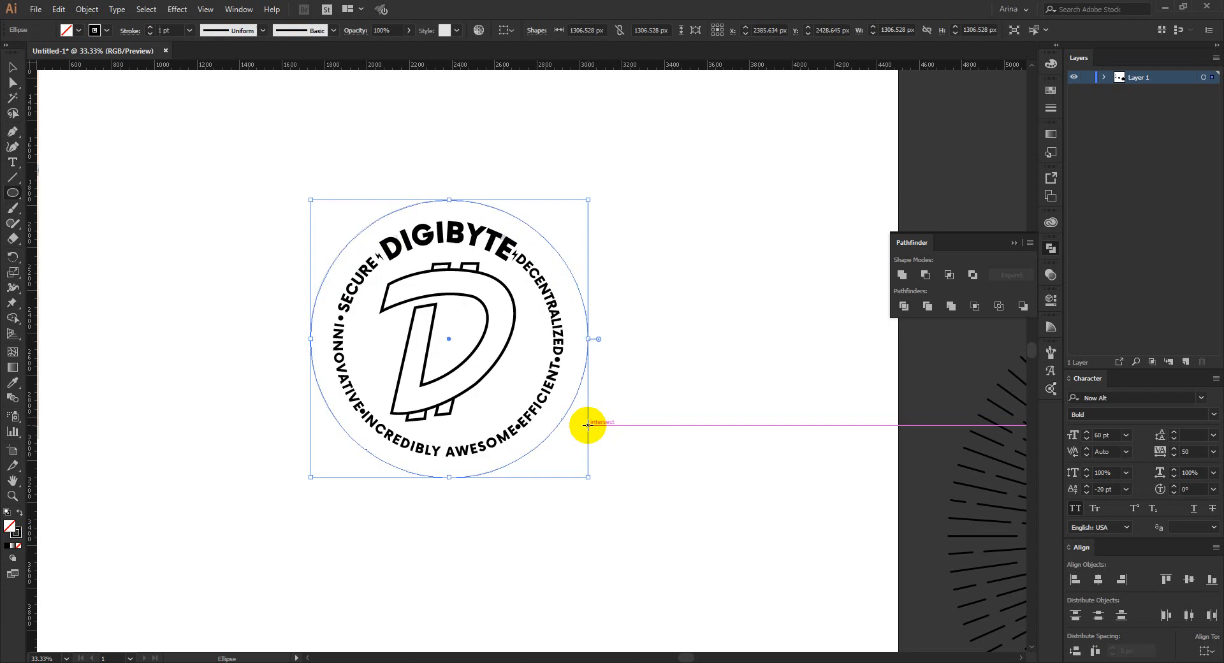
- Align the centres of the new circle and the badge group horizontally and vertically
key("v")
left_click_drag(650, 484, 220, 168)
left_click(550, 32)
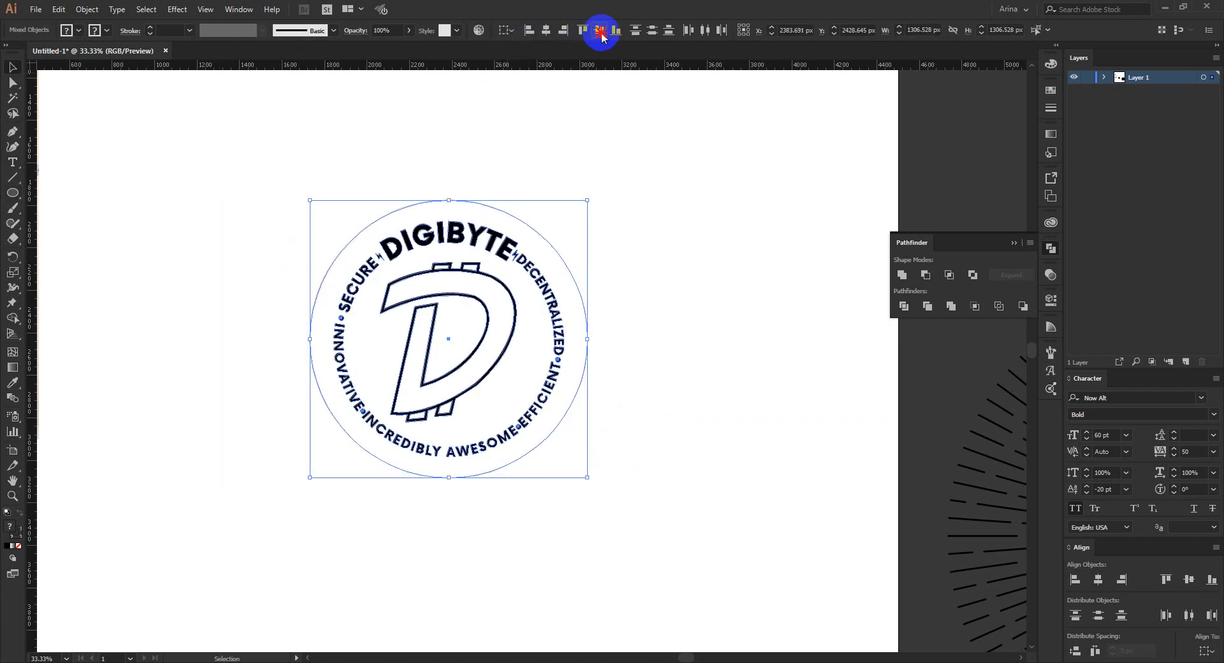
left_click(549, 432)
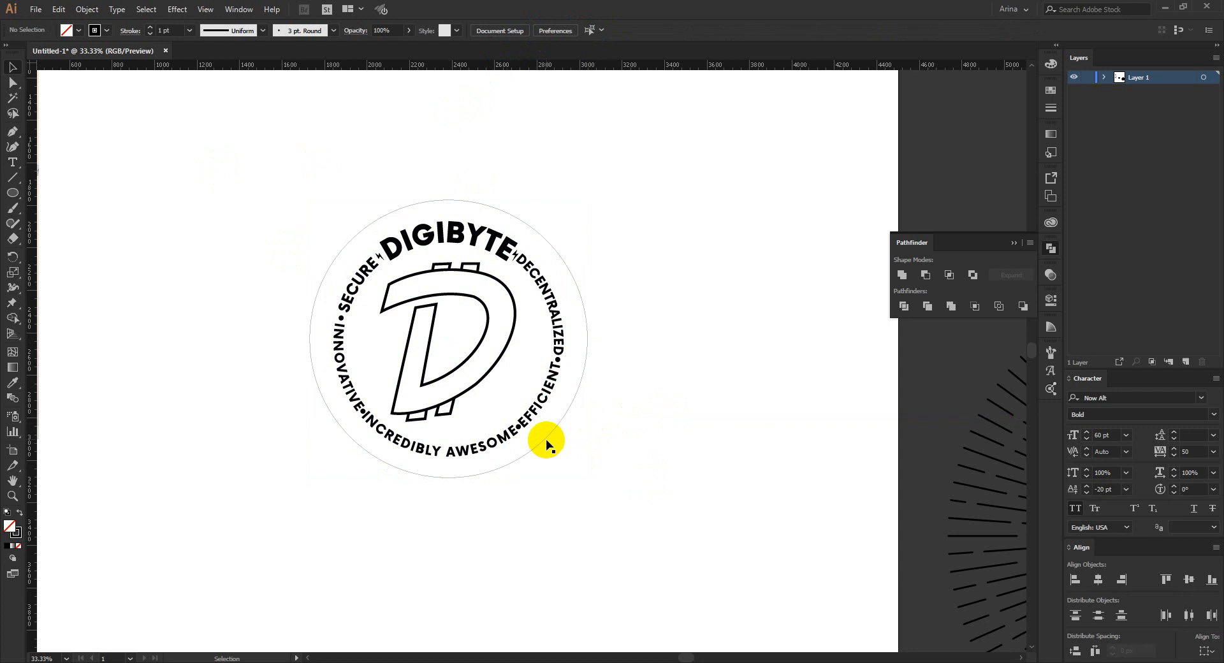
- Set the stroke weight of the circle around the badge to 10 pt
left_click(547, 440)
scroll(470, 370, "up", 1)
scroll(170, 29, "up", 9)
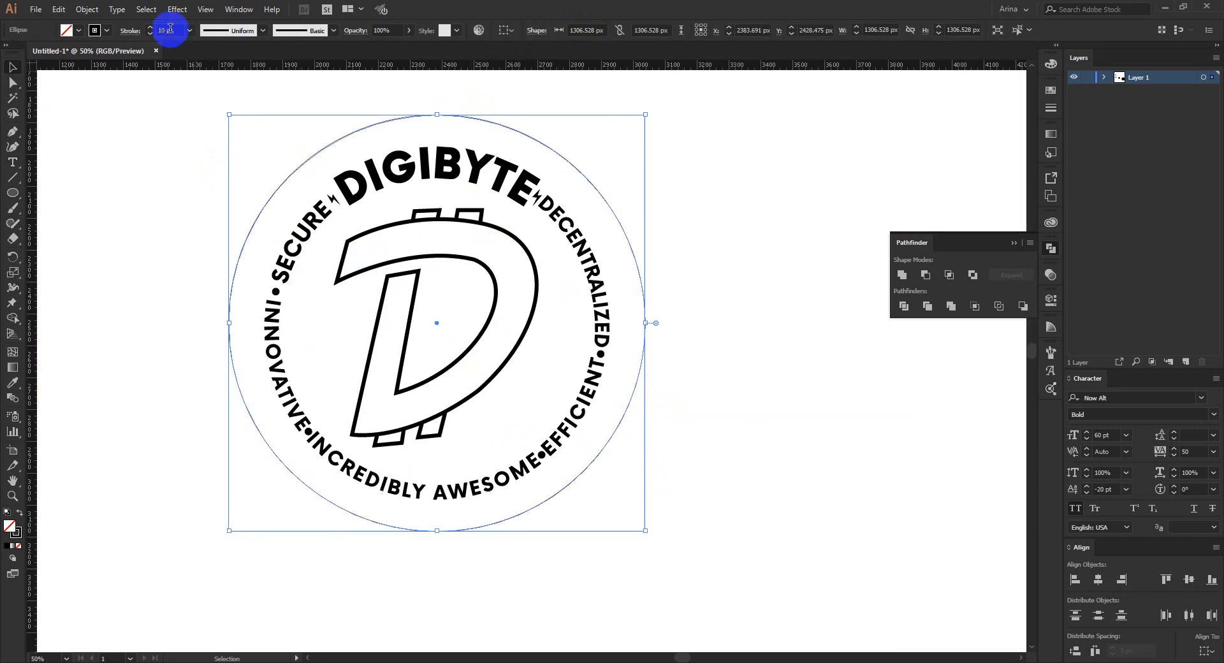
left_click(263, 174)
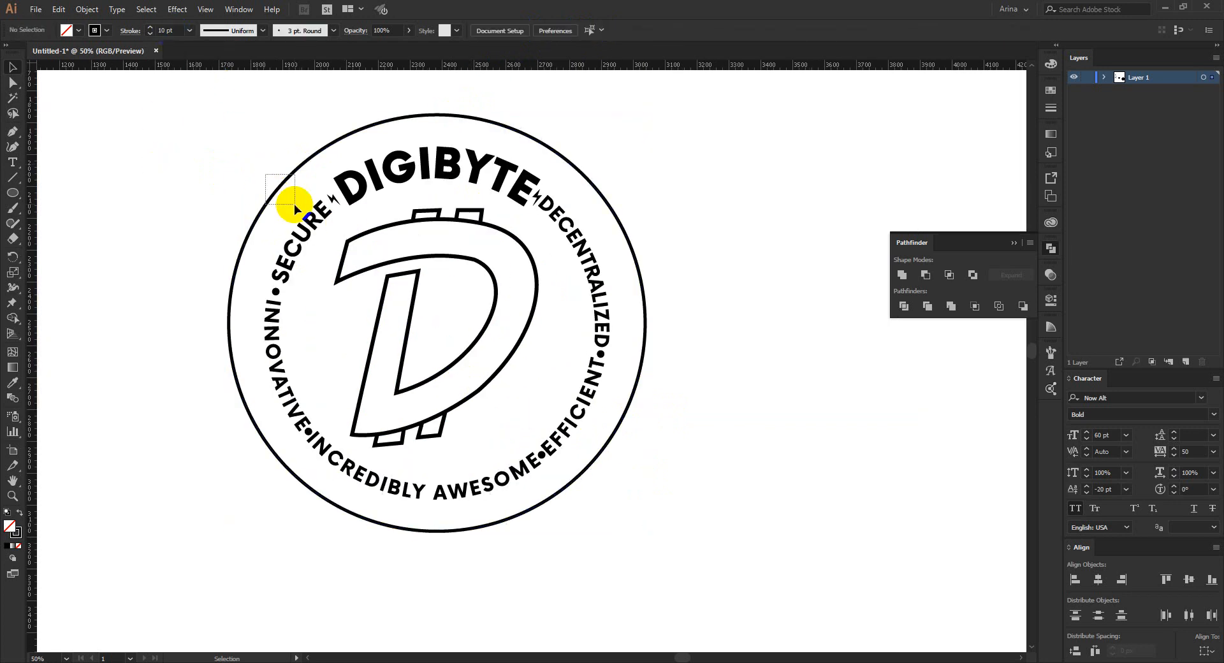
left_click_drag(293, 204, 294, 204)
key("a")
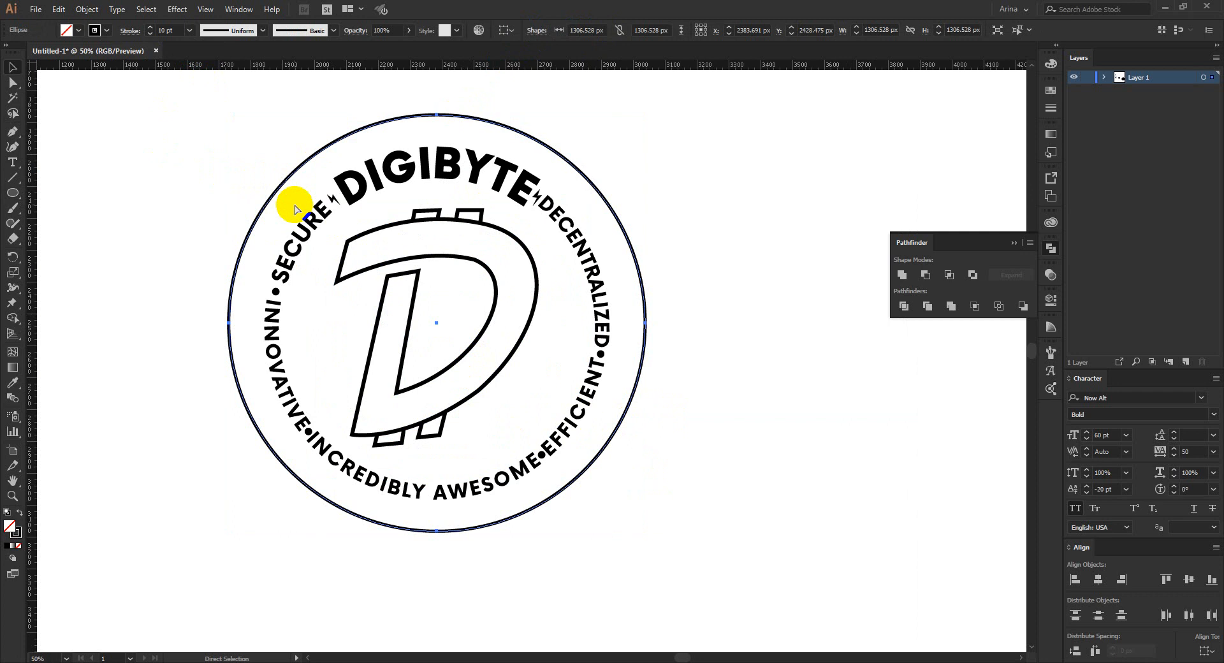
key("v")
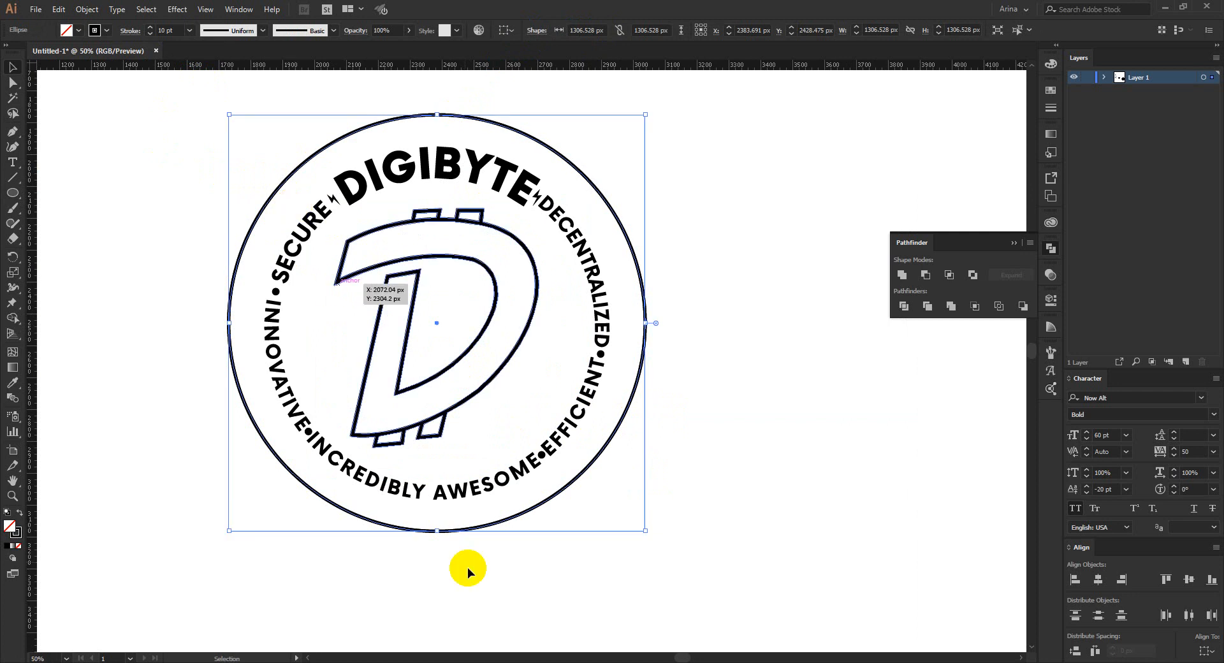
left_click_drag(437, 532, 449, 547)
key("ctrl+z")
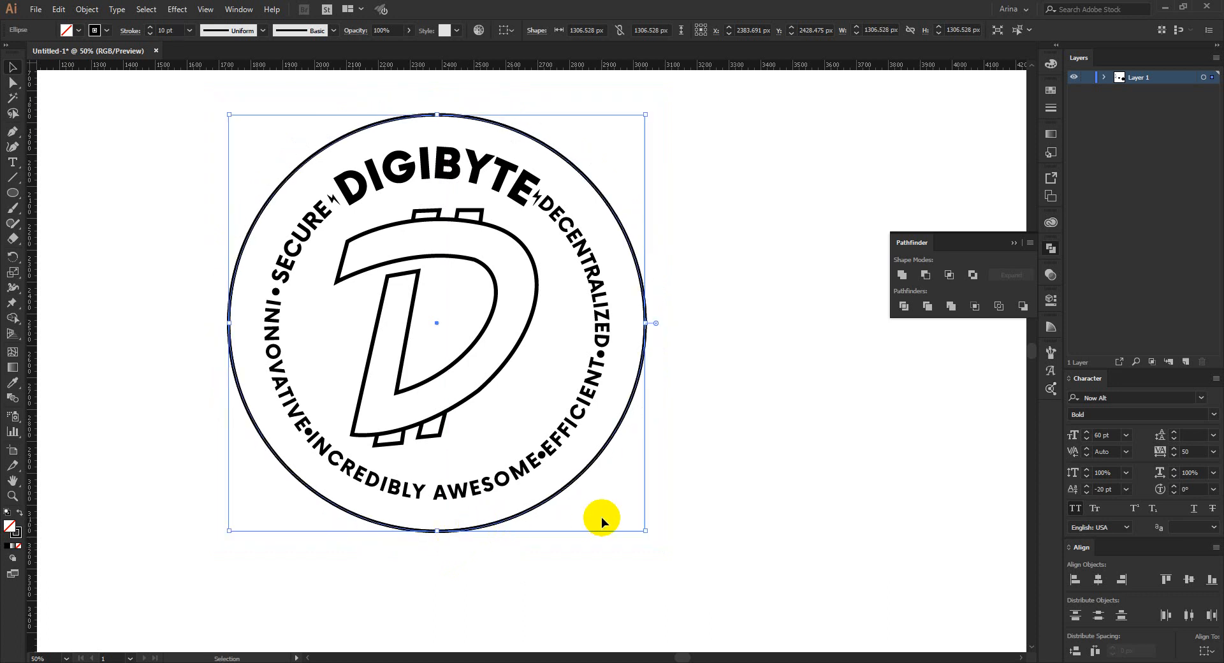
- Start a Zig Zag effect on the outer circle with preview on and an absolute size of 30 px
left_click_drag(224, 234, 255, 285)
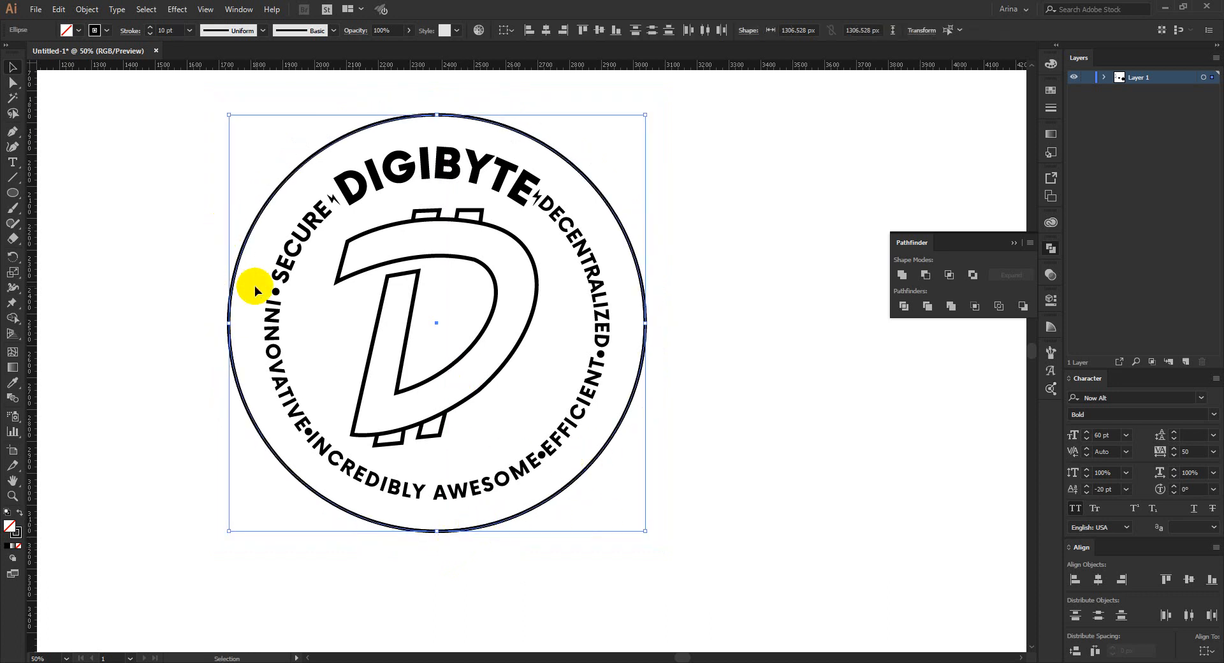
left_click(180, 9)
mouse_move(221, 116)
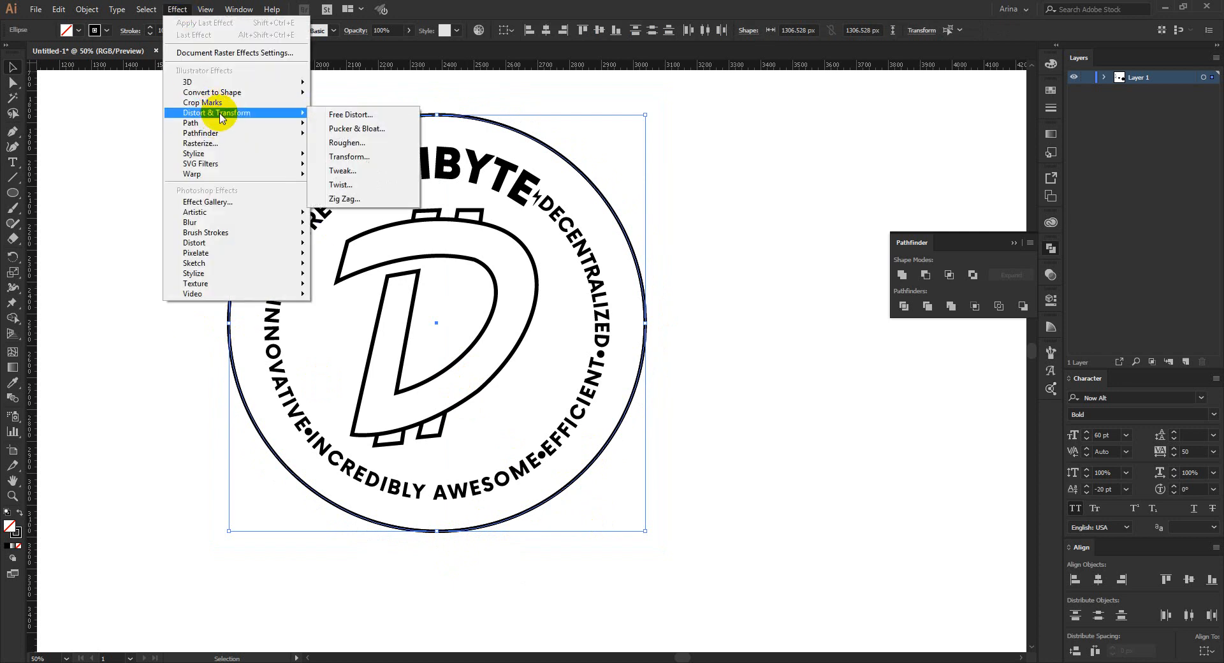
left_click(350, 198)
left_click(651, 313)
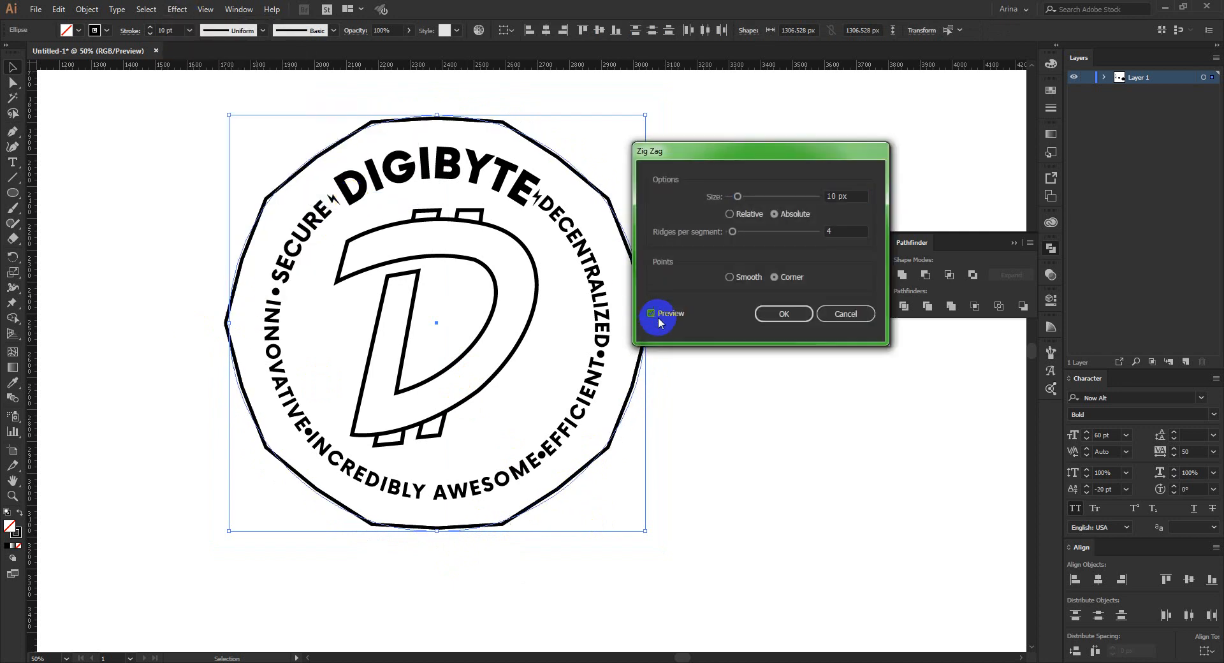
scroll(853, 192, "up", 20)
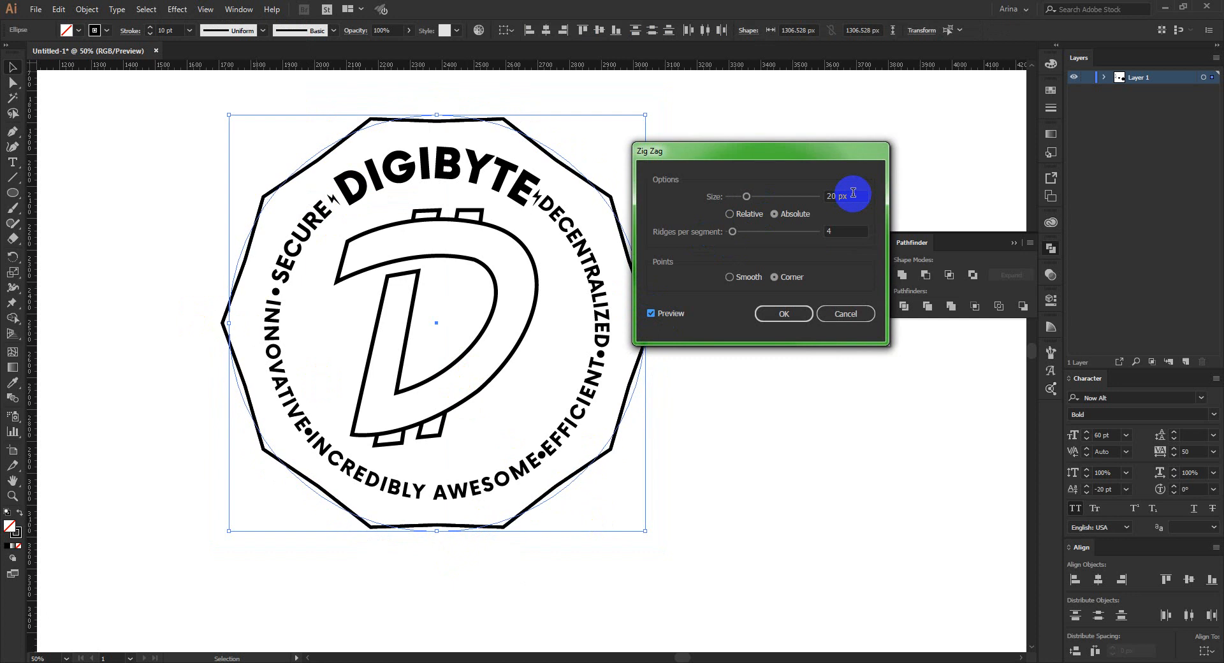
scroll(853, 192, "up", 10)
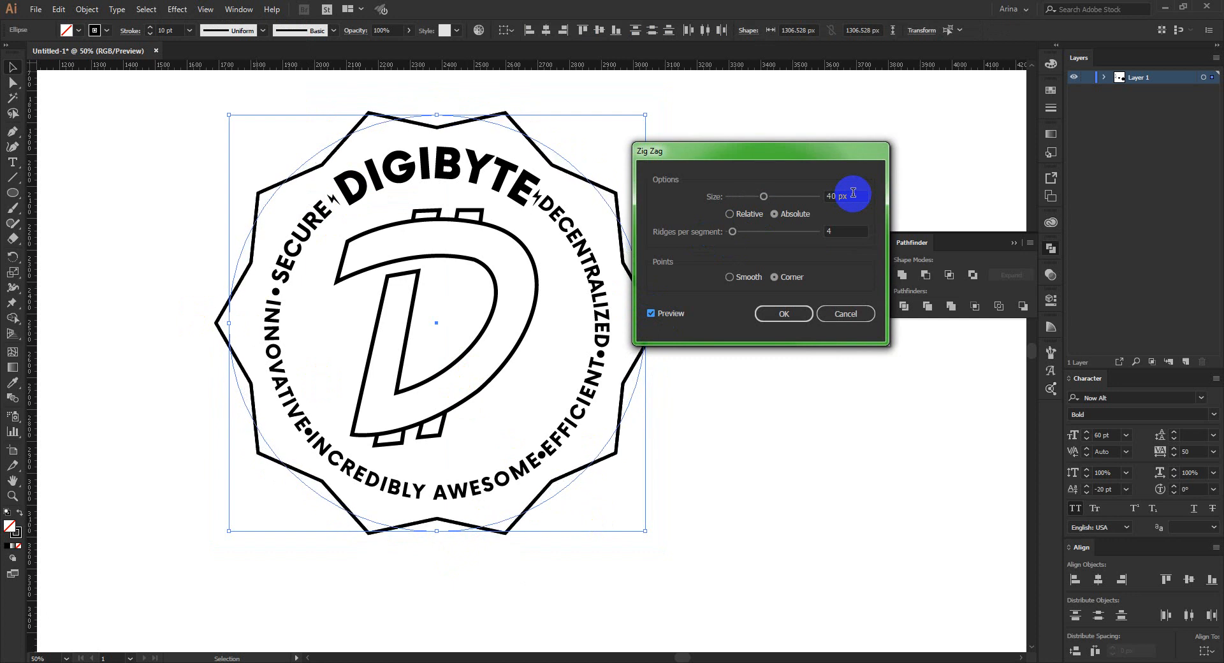
scroll(853, 193, "down", 10)
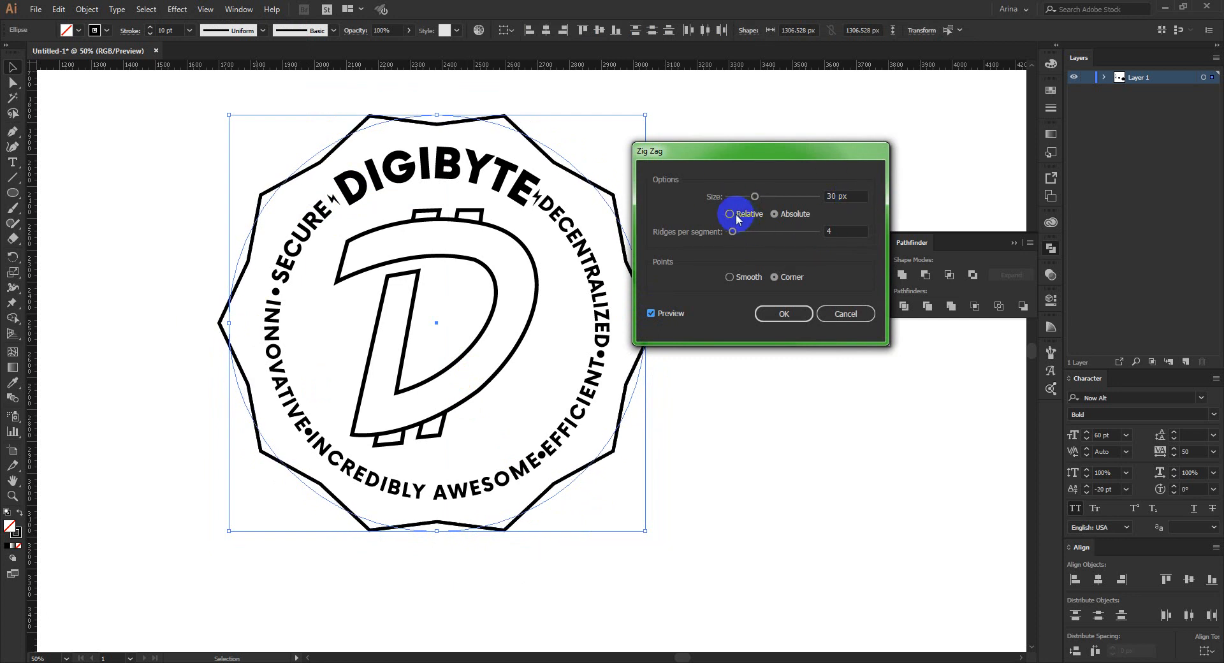
left_click(797, 214)
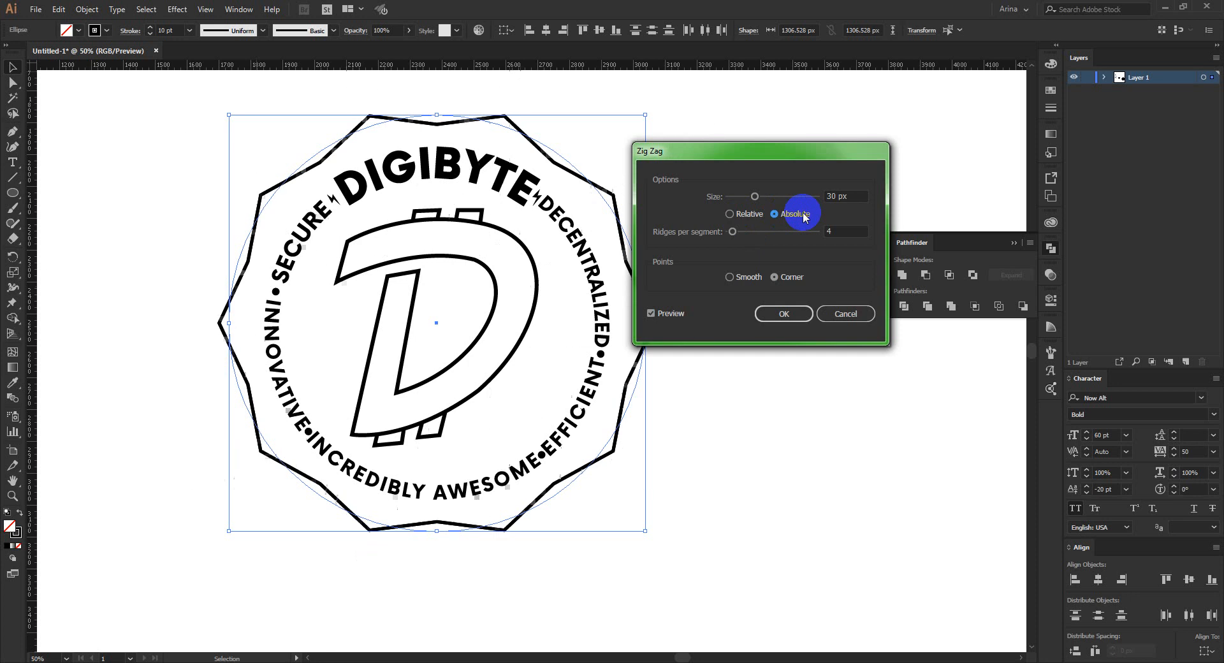
- Set the Zig Zag effect to 10 ridges per segment with smooth points and apply it
scroll(844, 230, "up", 16)
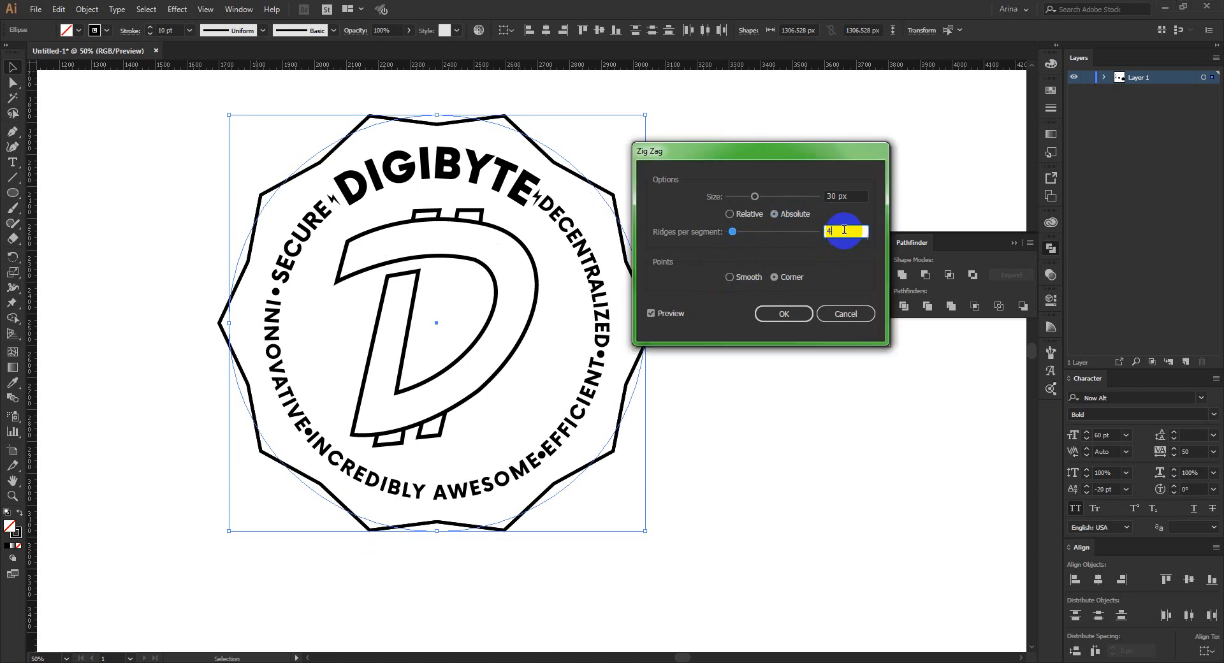
scroll(844, 229, "down", 10)
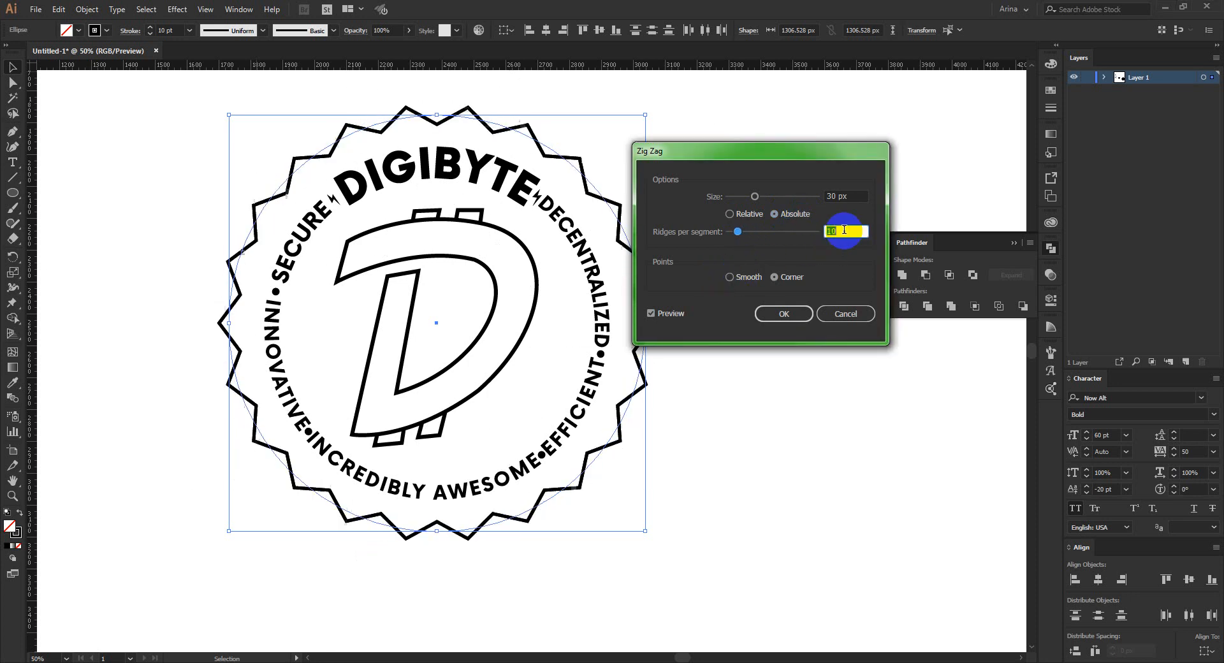
left_click(731, 276)
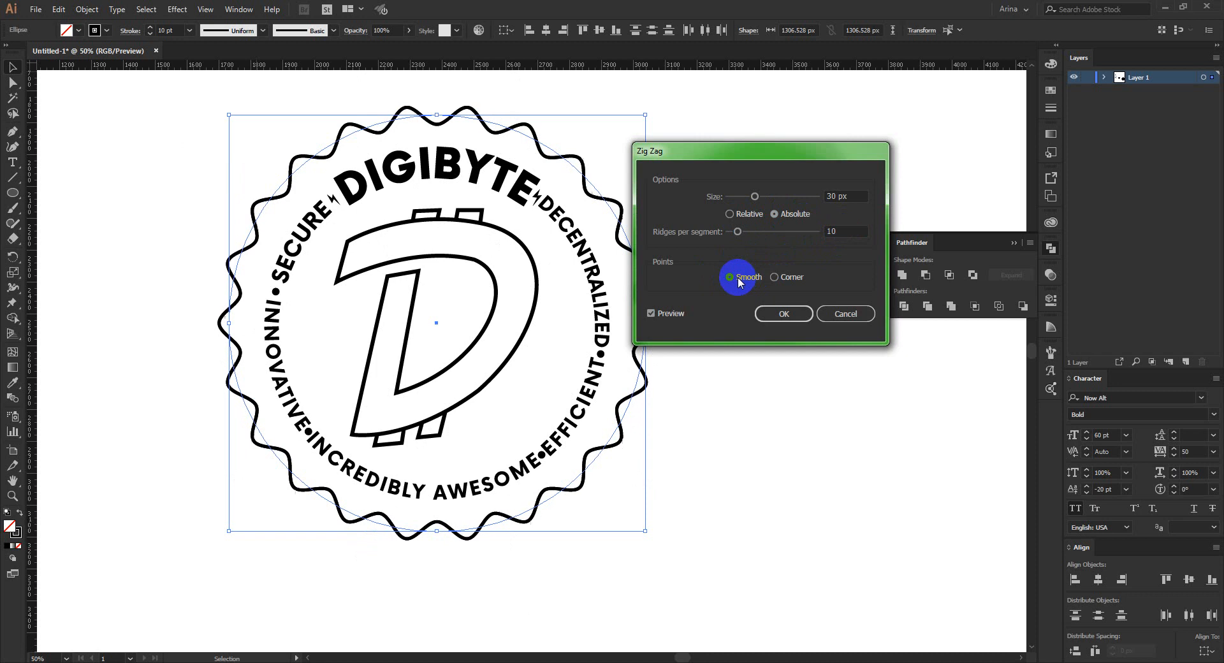
left_click(790, 316)
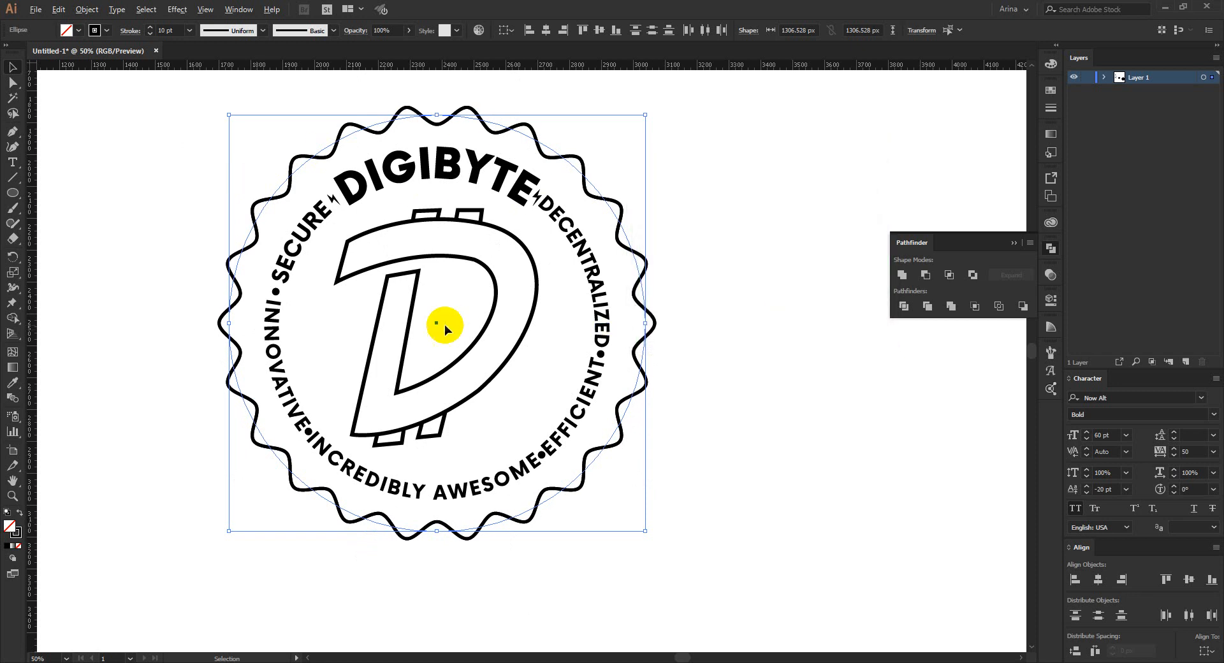
- Expand the appearance of the zigzagged outer circle into an editable wavy path
scroll(445, 324, "down", 1)
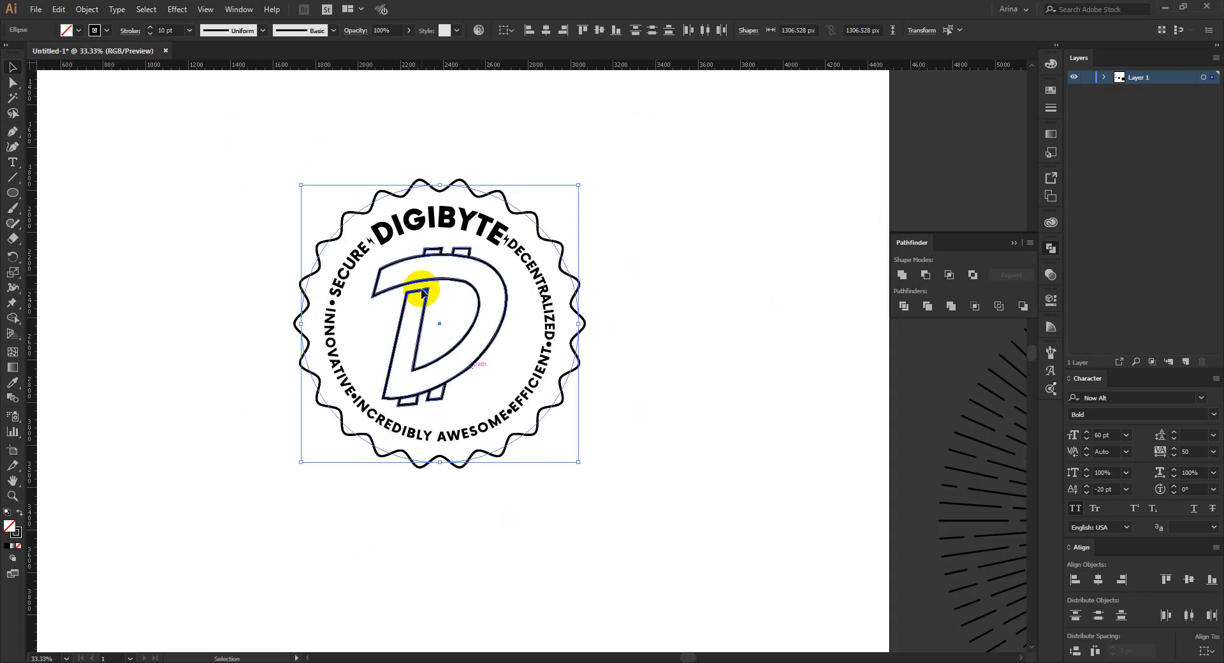
left_click(87, 9)
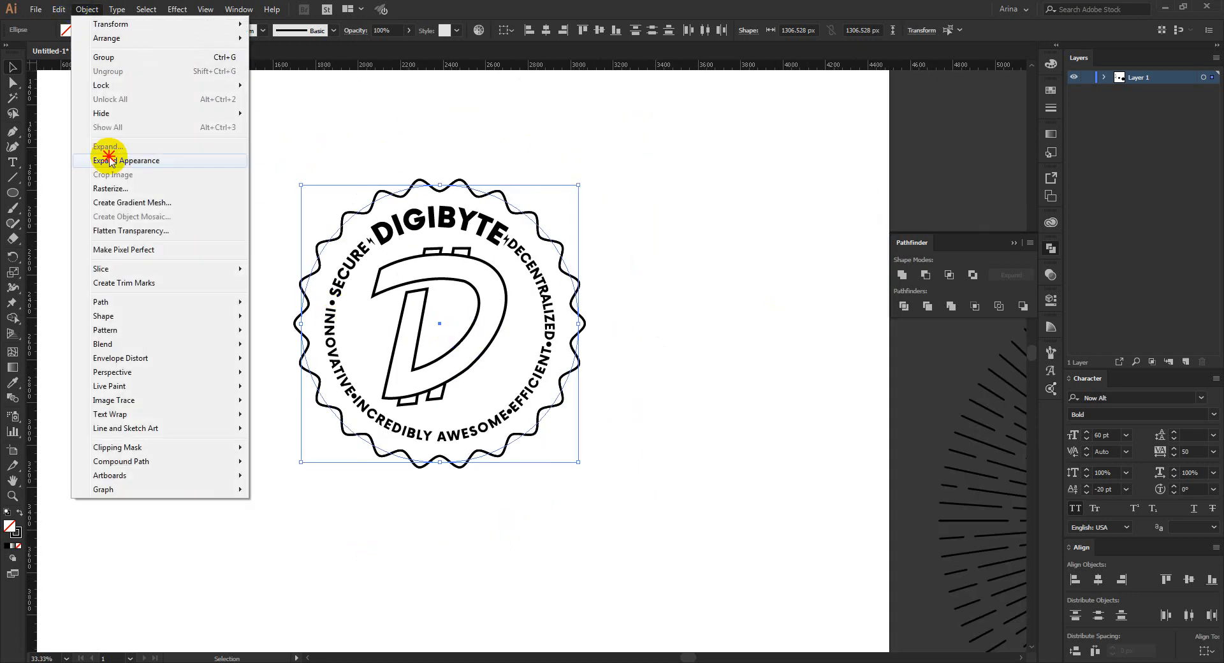
left_click(112, 158)
left_click(233, 153)
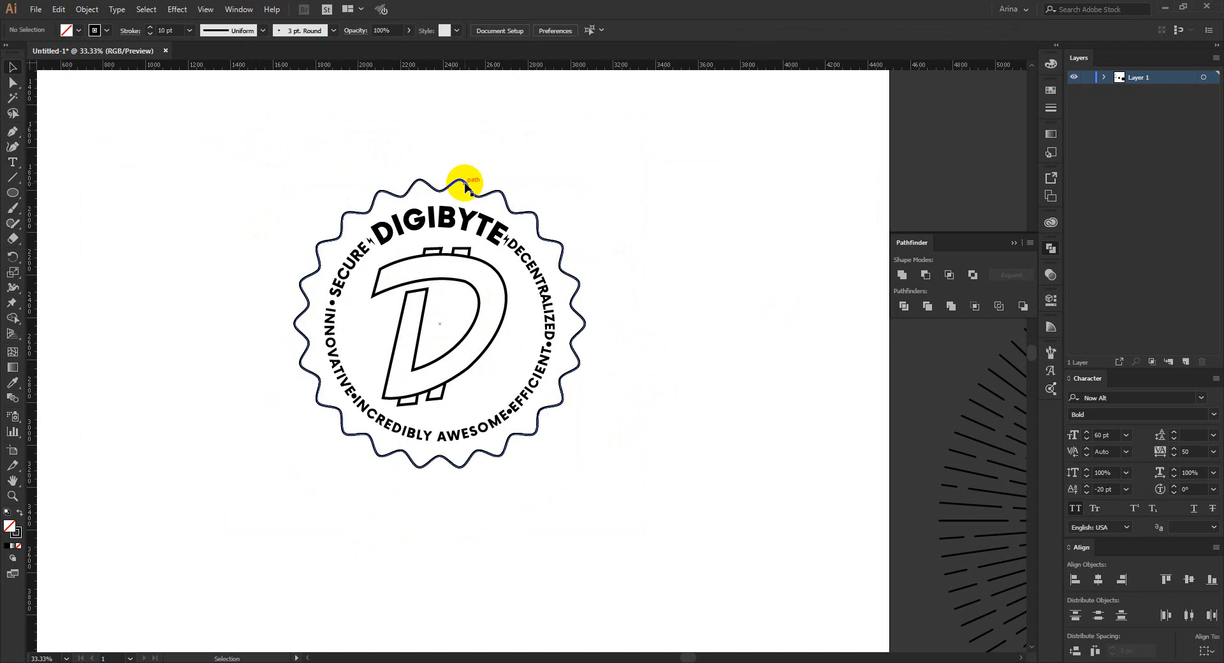
- Duplicate the wavy ring in place and rotate the copy by about half a wave so the two outlines interlace
scroll(464, 159, "up", 3)
left_click(440, 178)
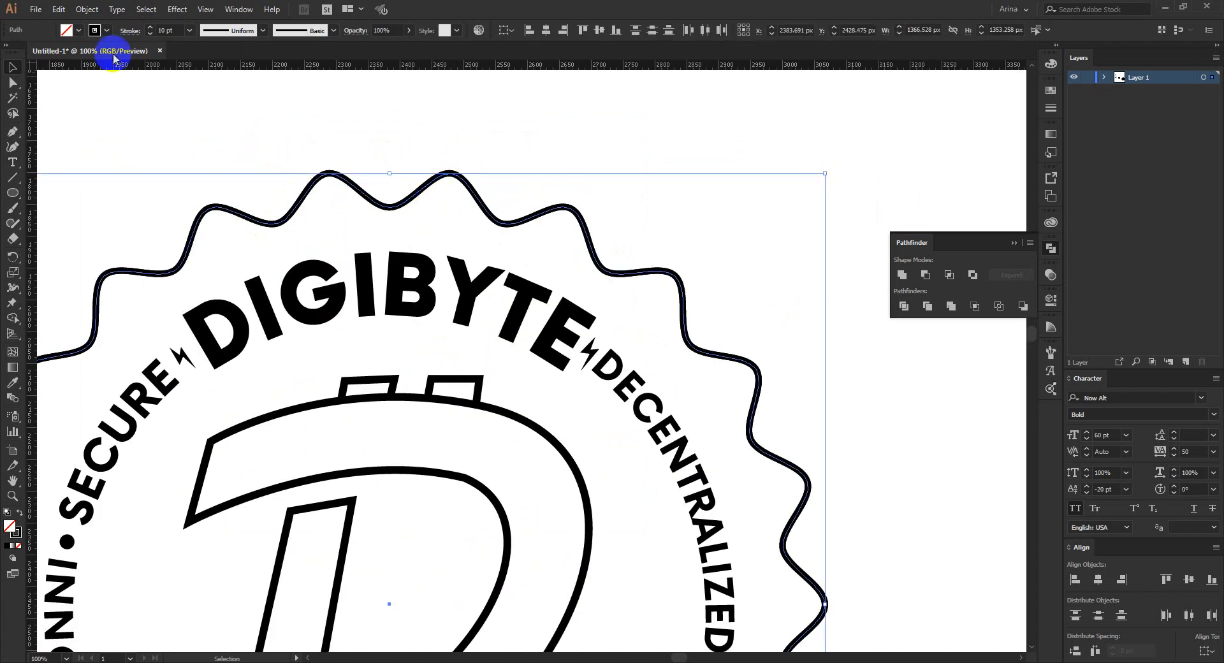
scroll(471, 176, "down", 3)
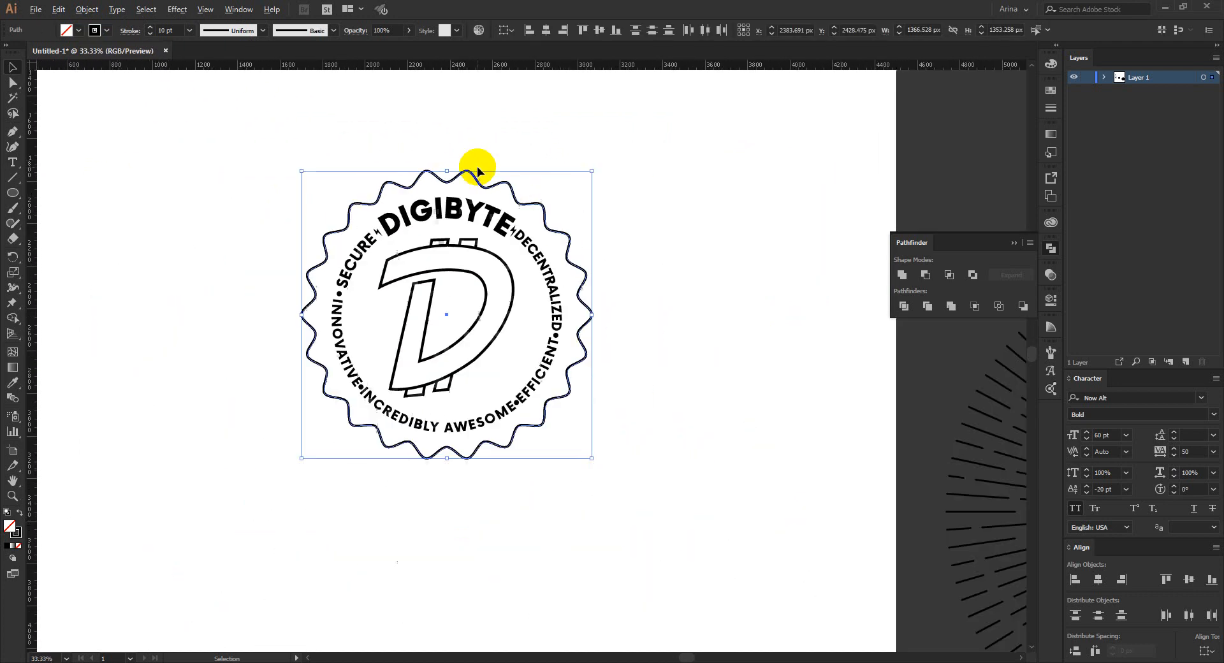
key("a")
key("v")
left_click_drag(599, 465, 568, 478)
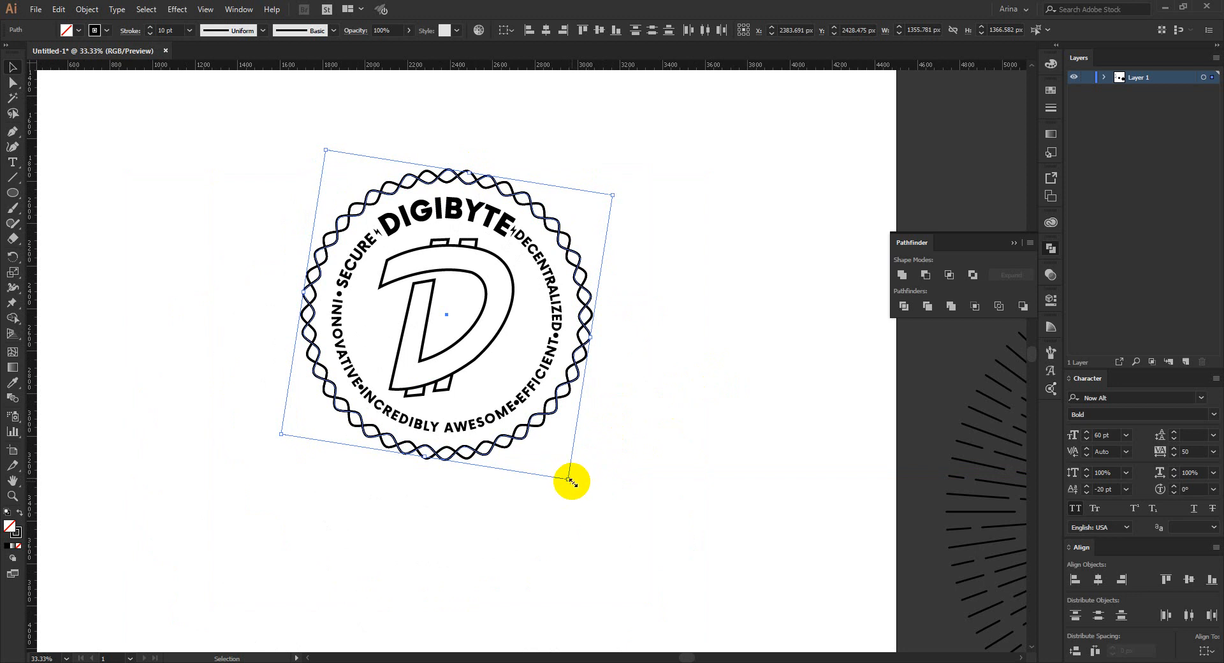
- Add a third wavy ring by rotating another copy slightly further clockwise around the badge
scroll(525, 448, "up", 1)
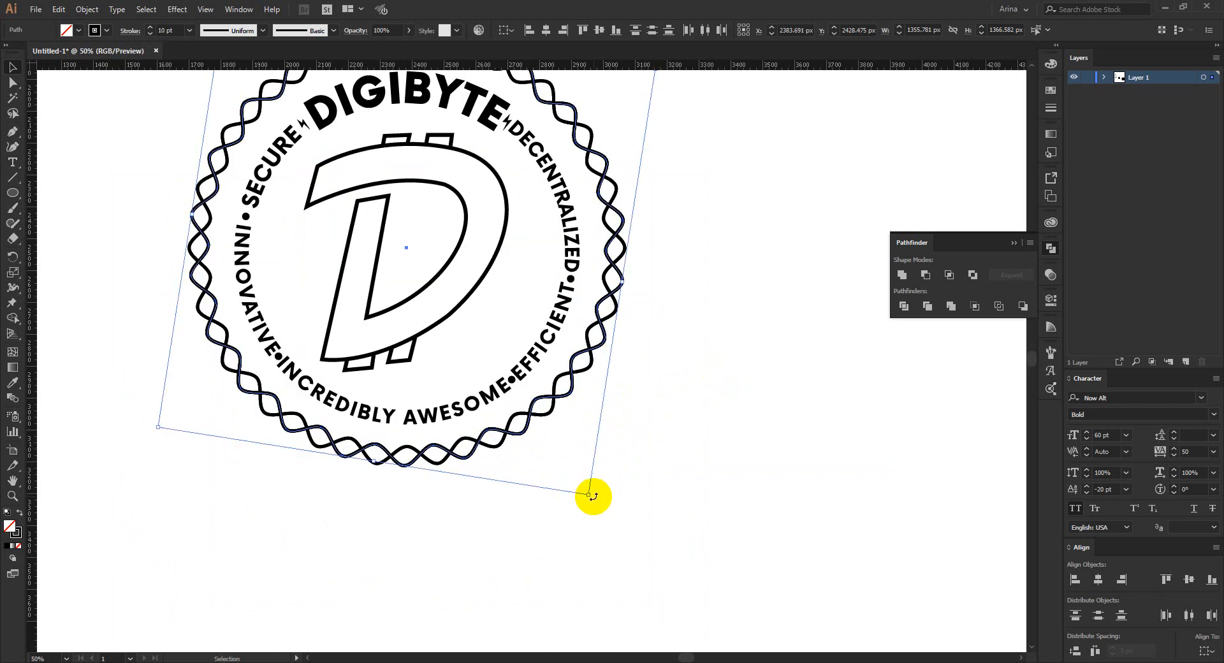
left_click_drag(593, 496, 573, 507)
left_click(721, 440)
scroll(573, 377, "down", 1)
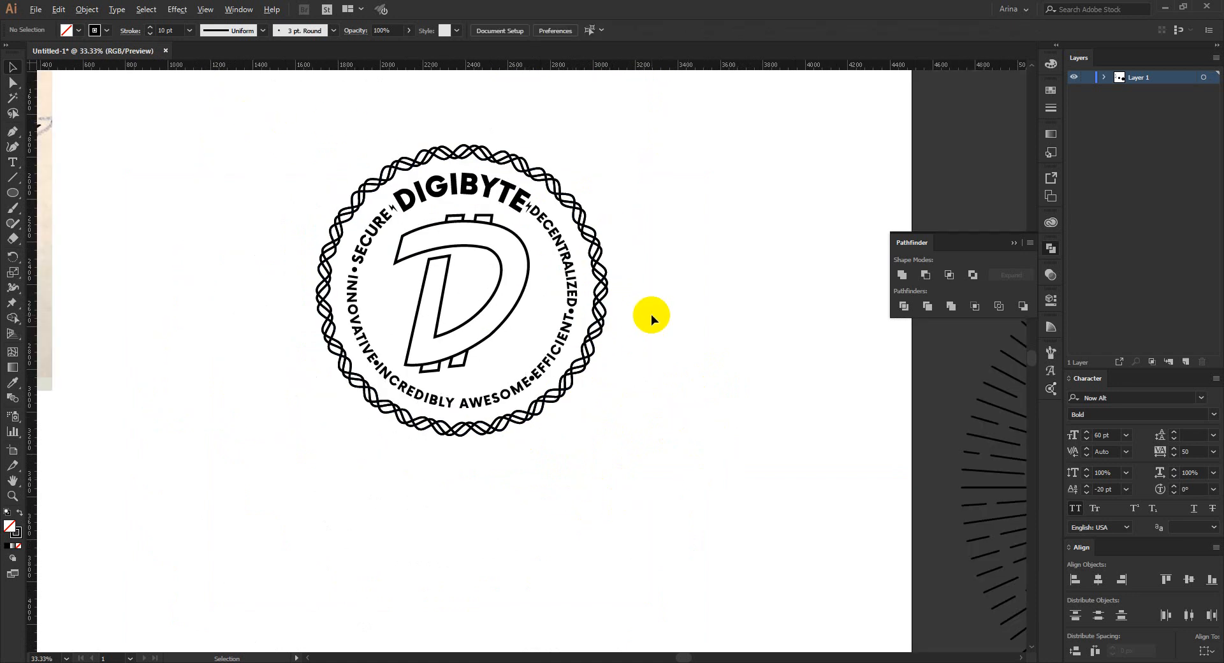
- Add a fourth wavy ring by rotating a copy of a strand so its waves fill the gaps and form an even braid
scroll(652, 315, "down", 1)
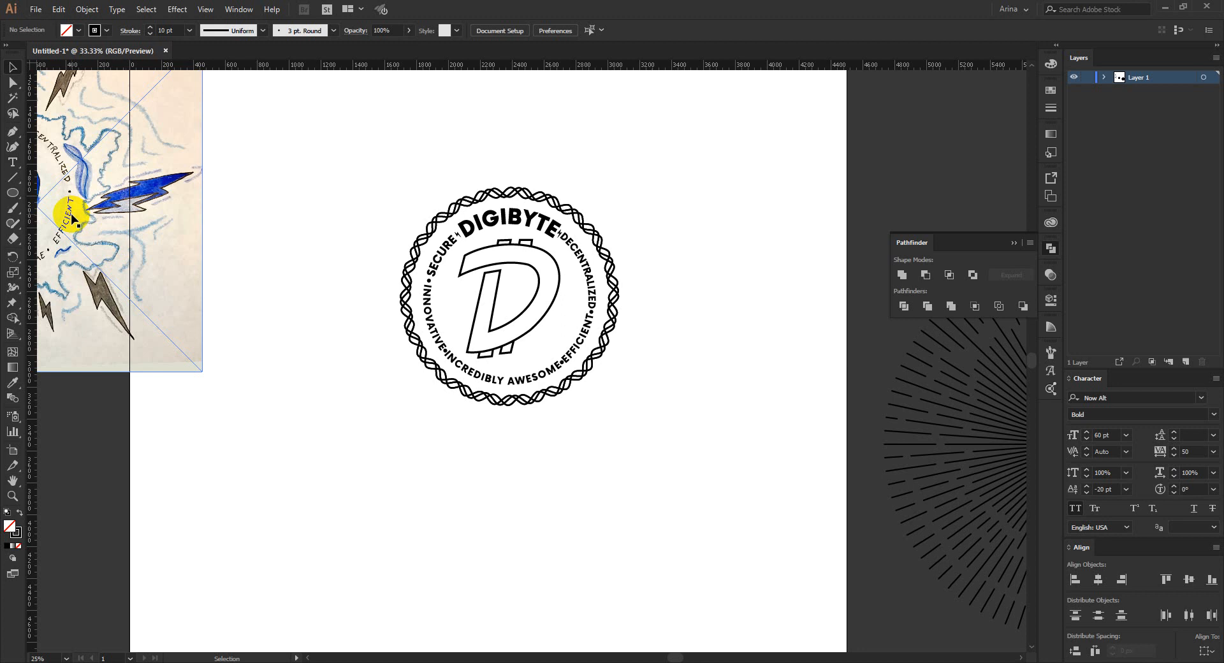
scroll(66, 209, "up", 1)
scroll(544, 362, "up", 1)
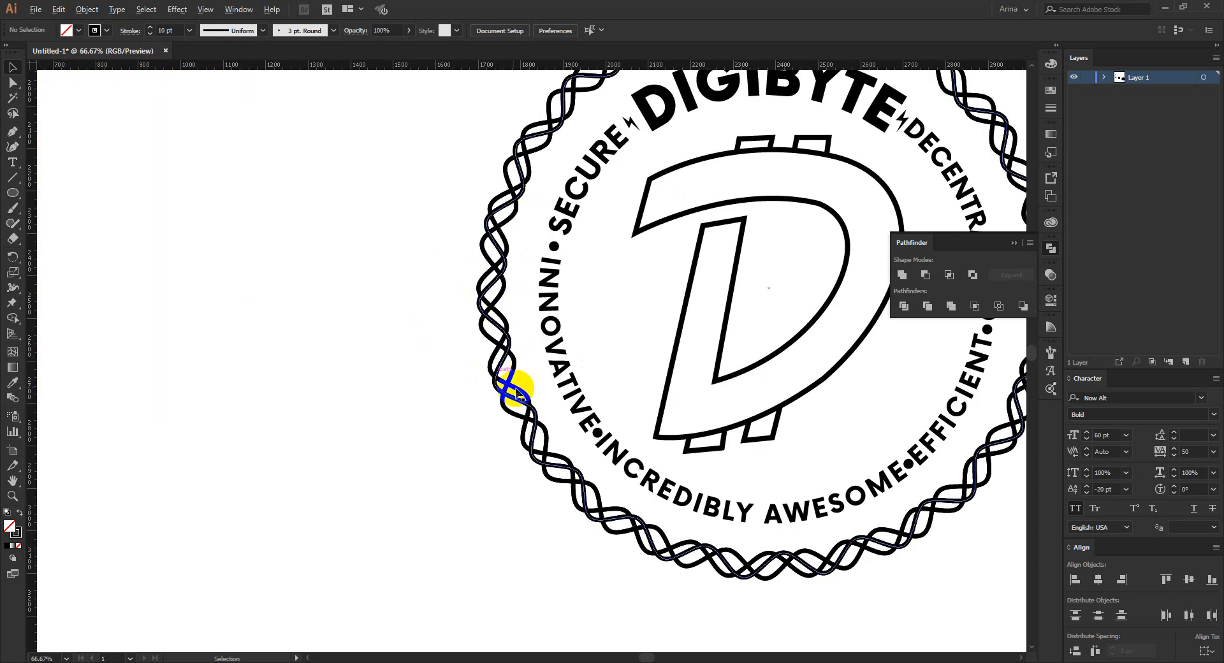
scroll(539, 398, "down", 2)
scroll(539, 399, "down", 1)
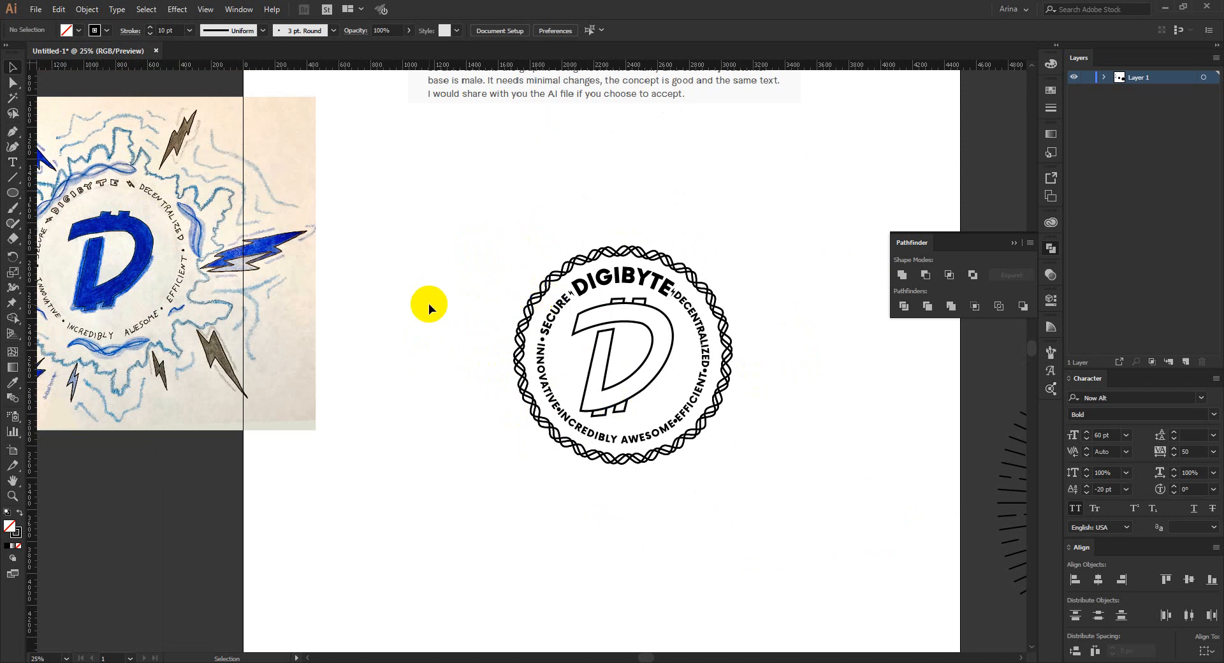
scroll(587, 465, "up", 2)
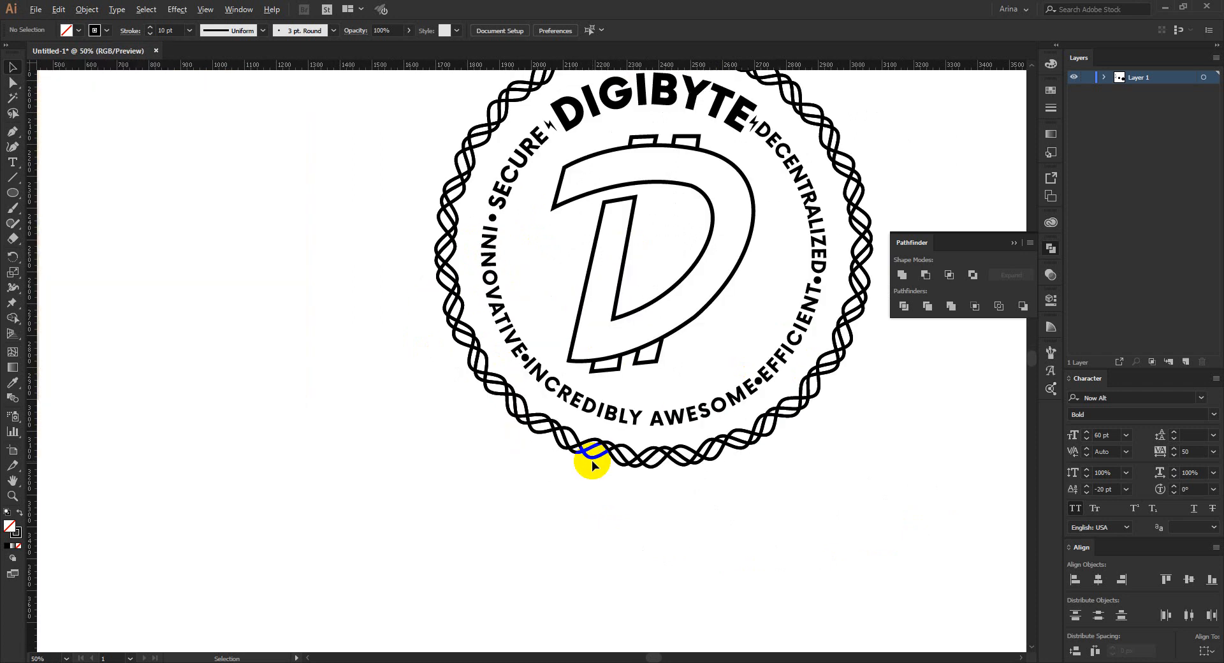
scroll(591, 460, "up", 2)
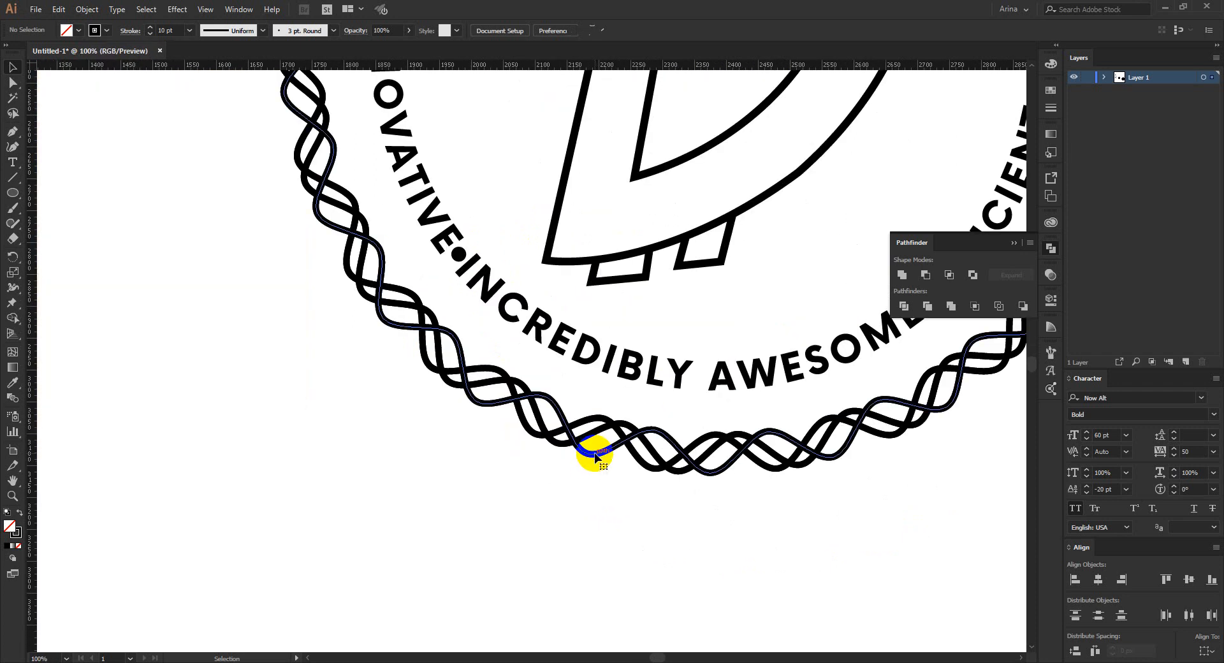
left_click(595, 455)
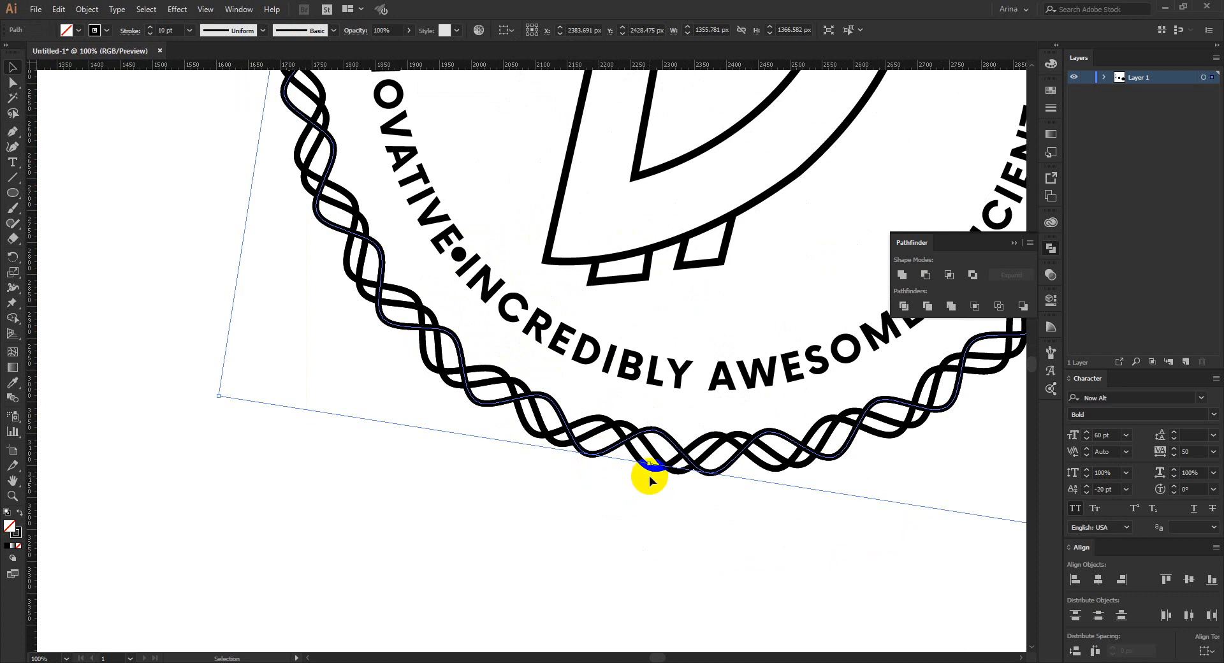
left_click_drag(647, 474, 556, 469)
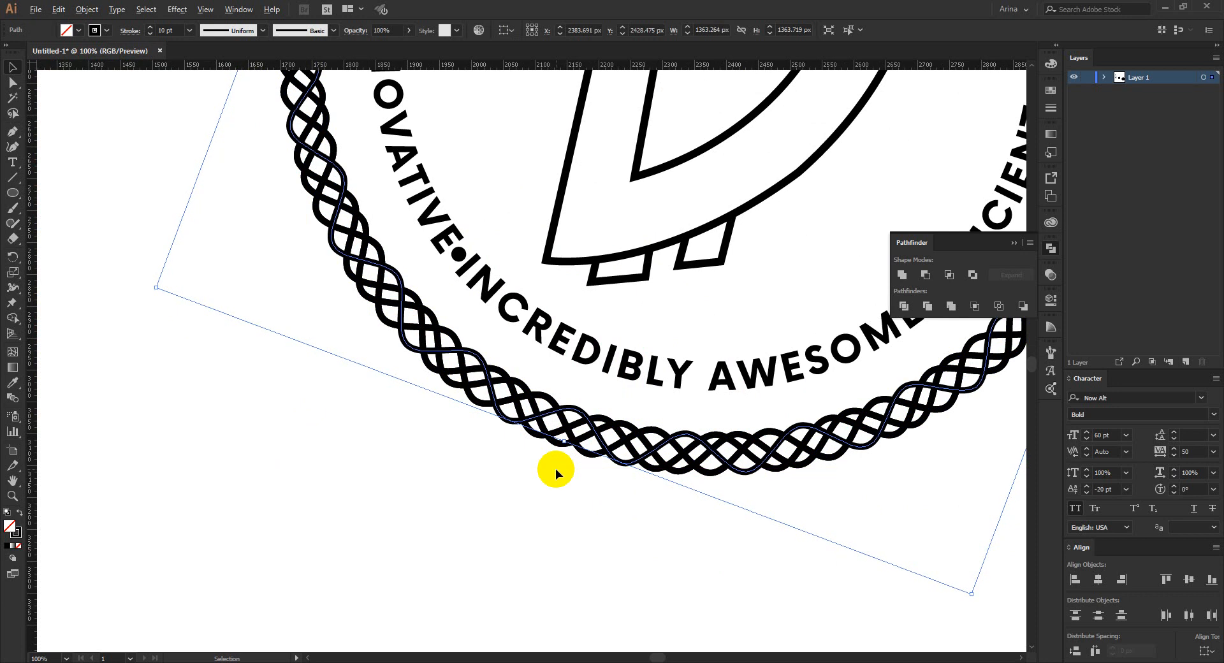
scroll(556, 468, "down", 2)
left_click(577, 508)
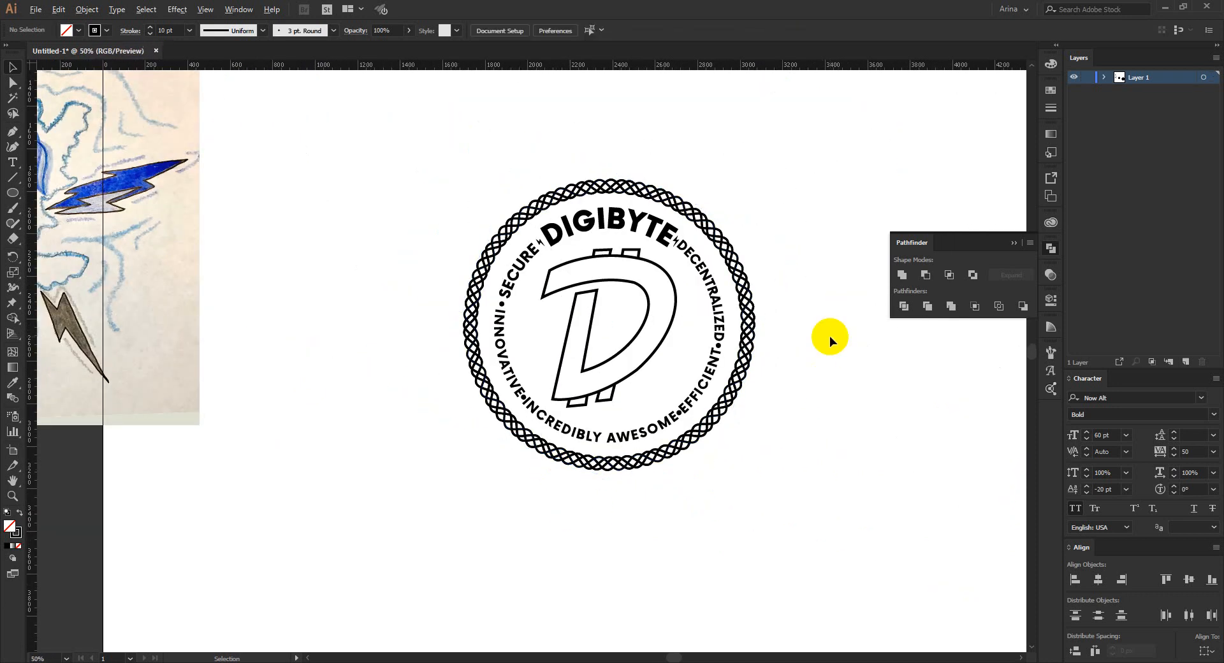
- Compare the badge and its braided border with the client's hand-drawn sketch
scroll(829, 336, "up", 1)
scroll(491, 218, "down", 2)
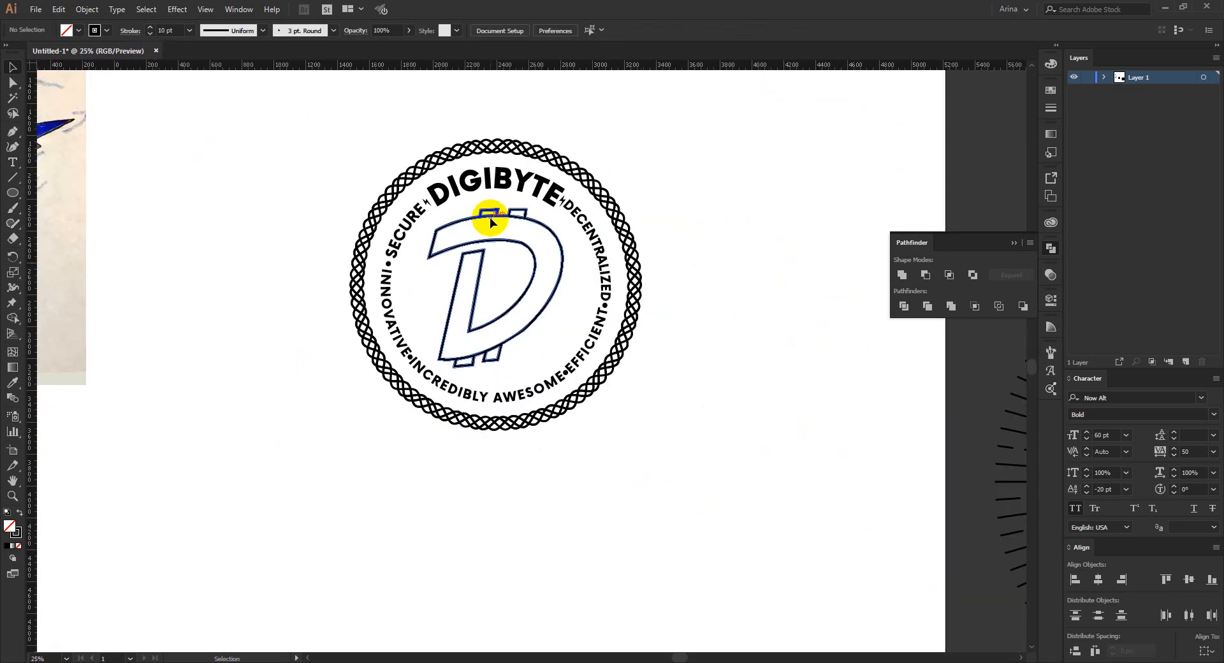
scroll(490, 217, "down", 1)
scroll(410, 295, "down", 1)
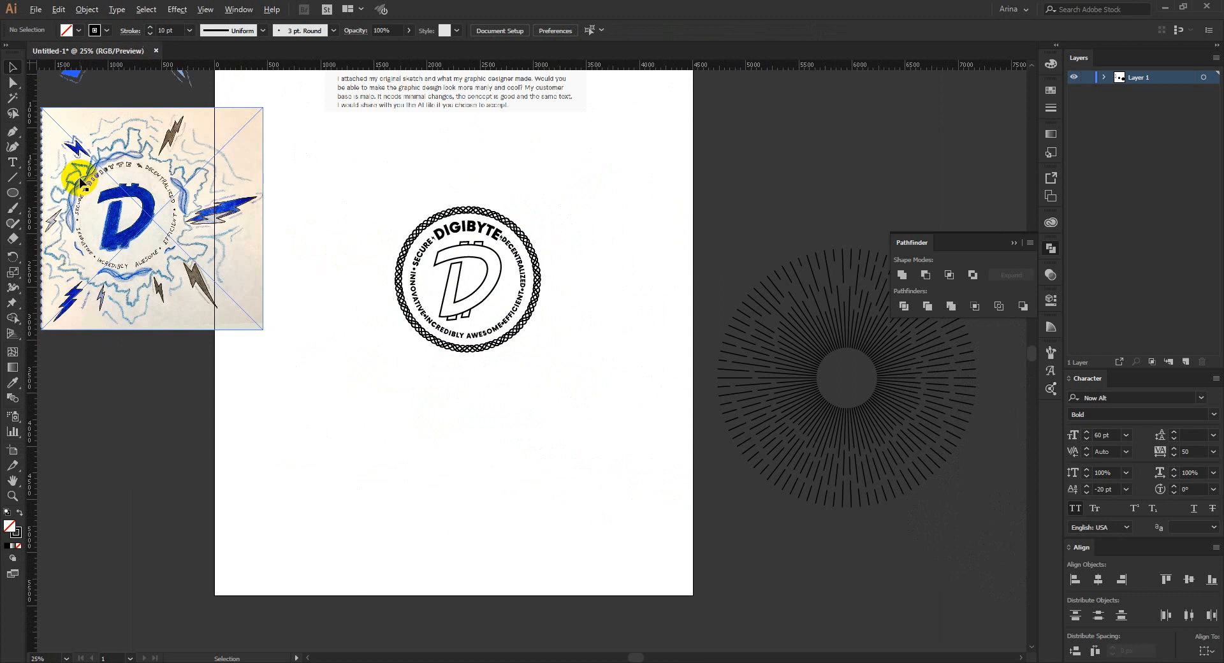
scroll(80, 183, "up", 1)
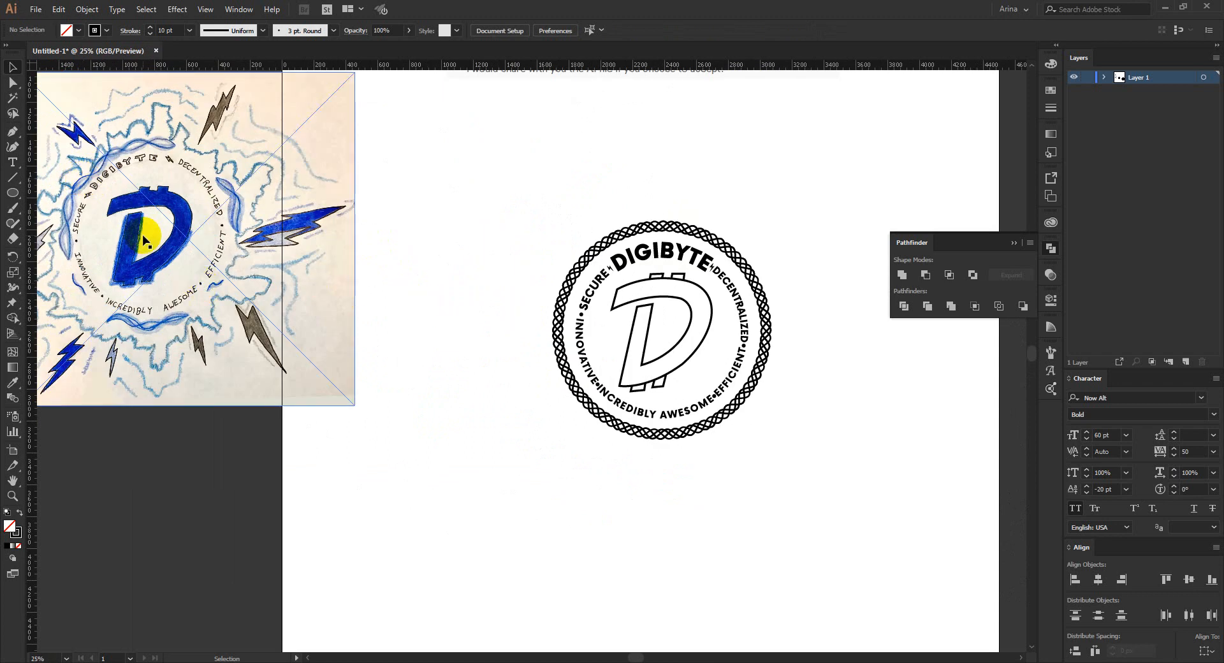
scroll(307, 270, "down", 1)
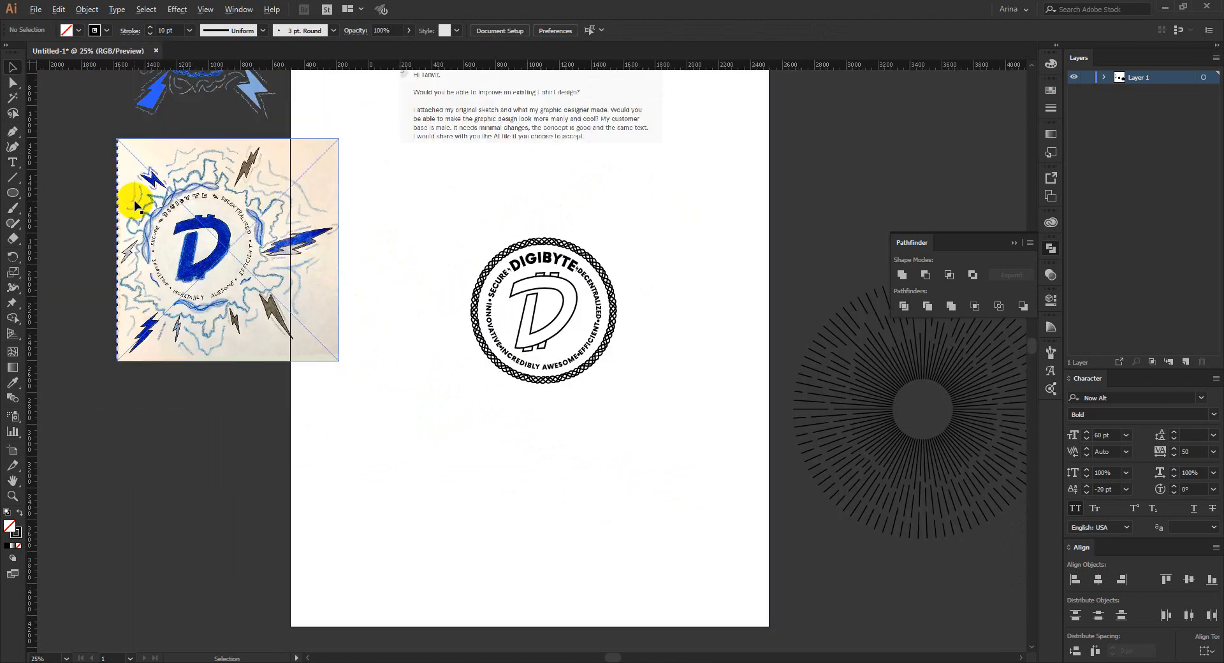
scroll(135, 201, "up", 1)
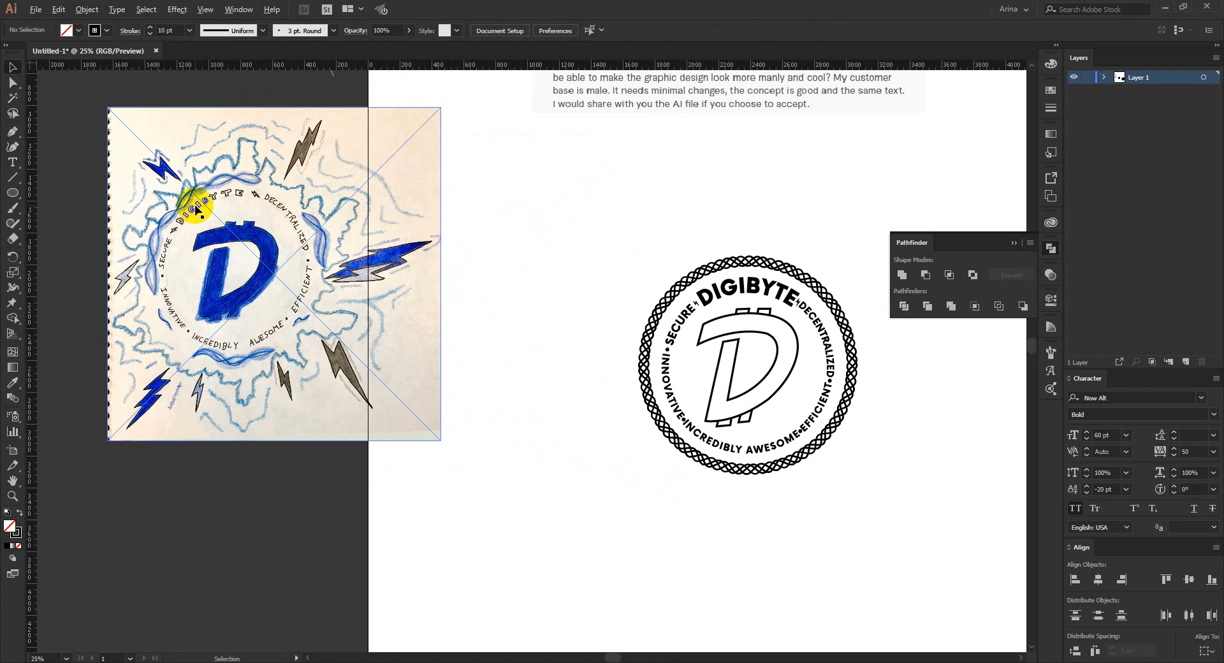
scroll(164, 219, "down", 1)
scroll(691, 330, "up", 1)
- Move the radial sunburst from the pasteboard onto the artboard, just below the badge
left_click_drag(691, 330, 624, 343)
left_click_drag(853, 464, 485, 369)
scroll(711, 364, "down", 1)
left_click_drag(706, 365, 469, 506)
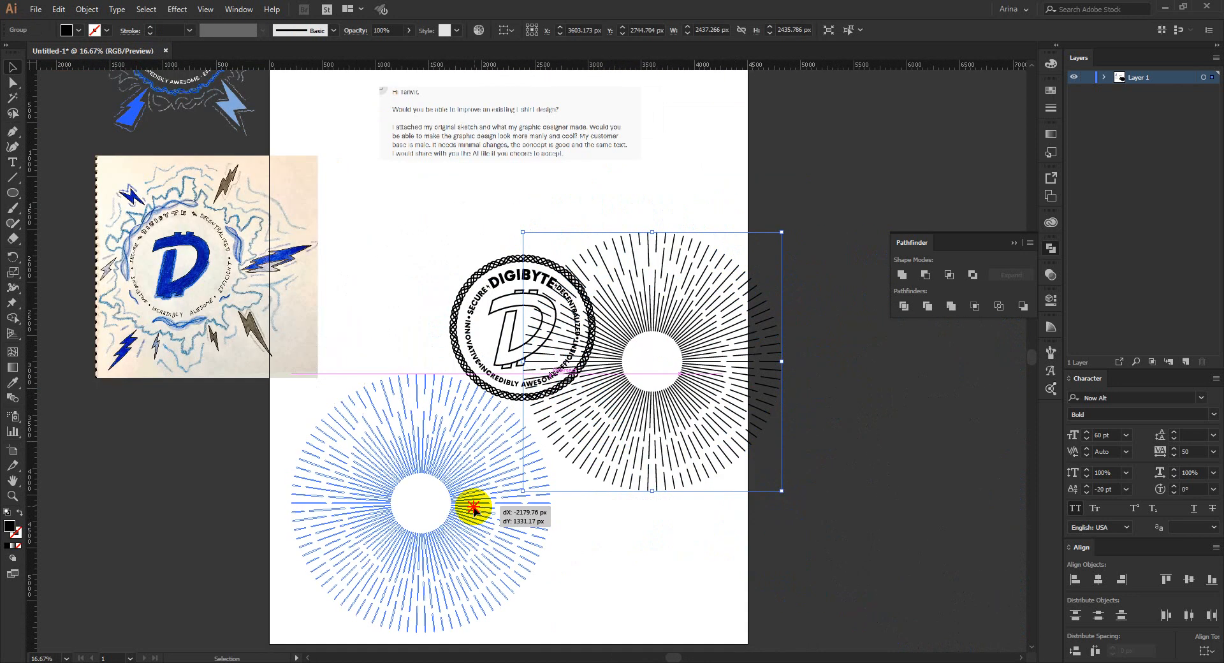
left_click(584, 506)
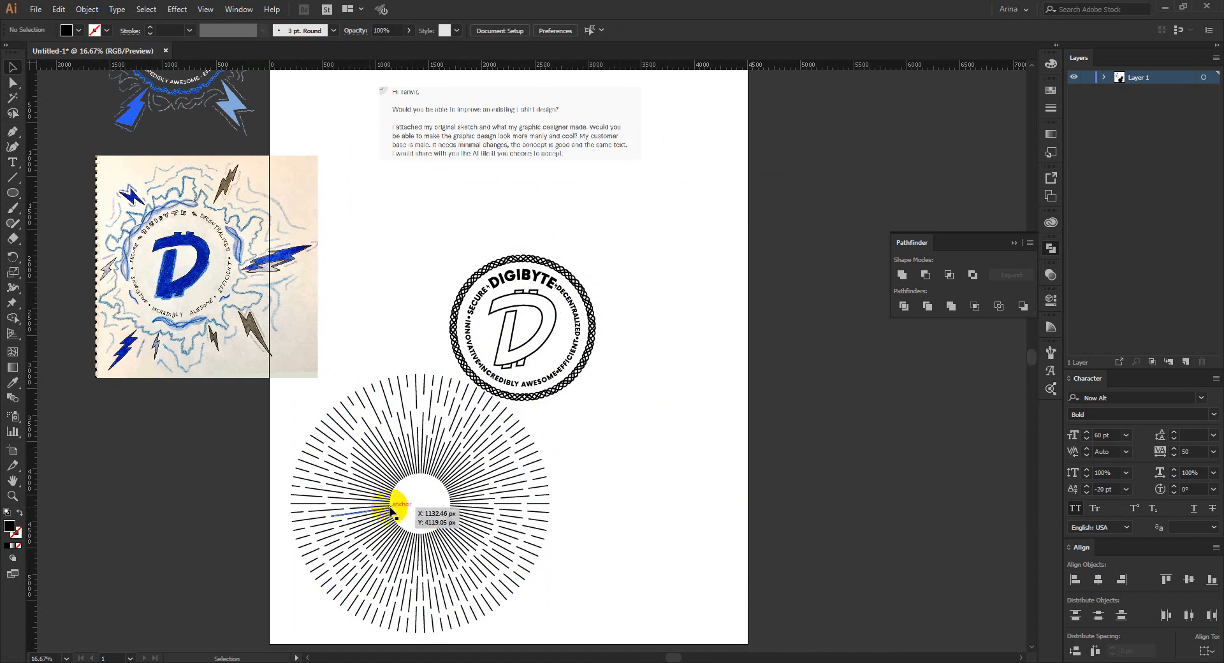
left_click_drag(341, 505, 490, 514)
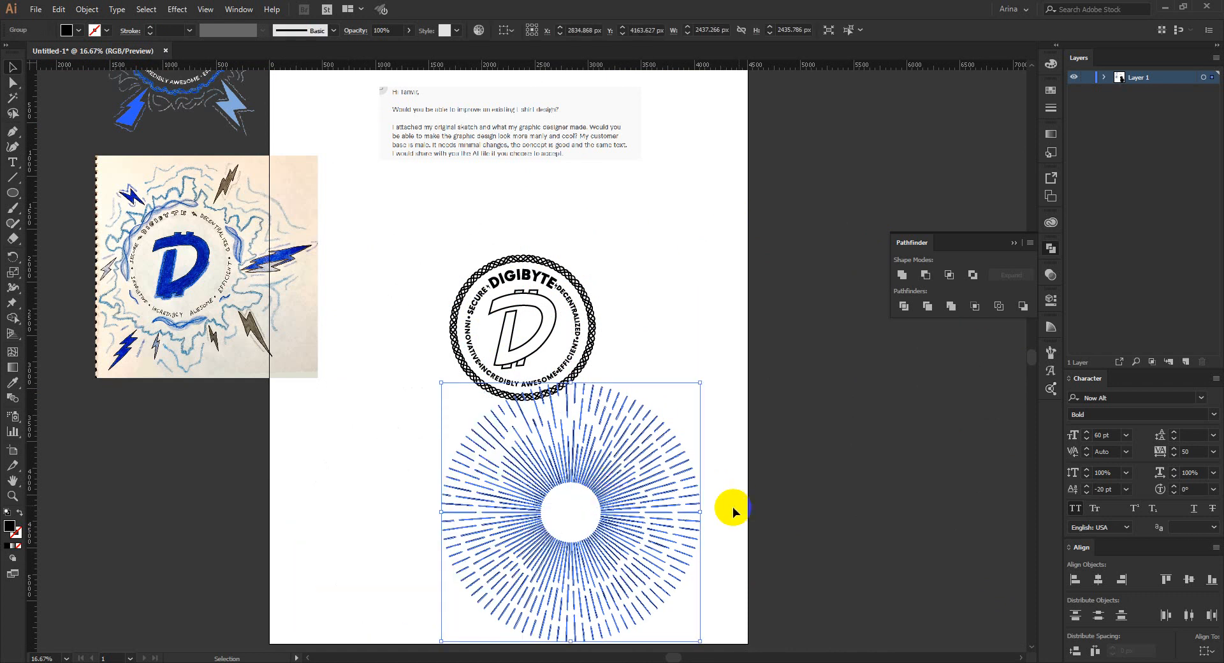
left_click(345, 456)
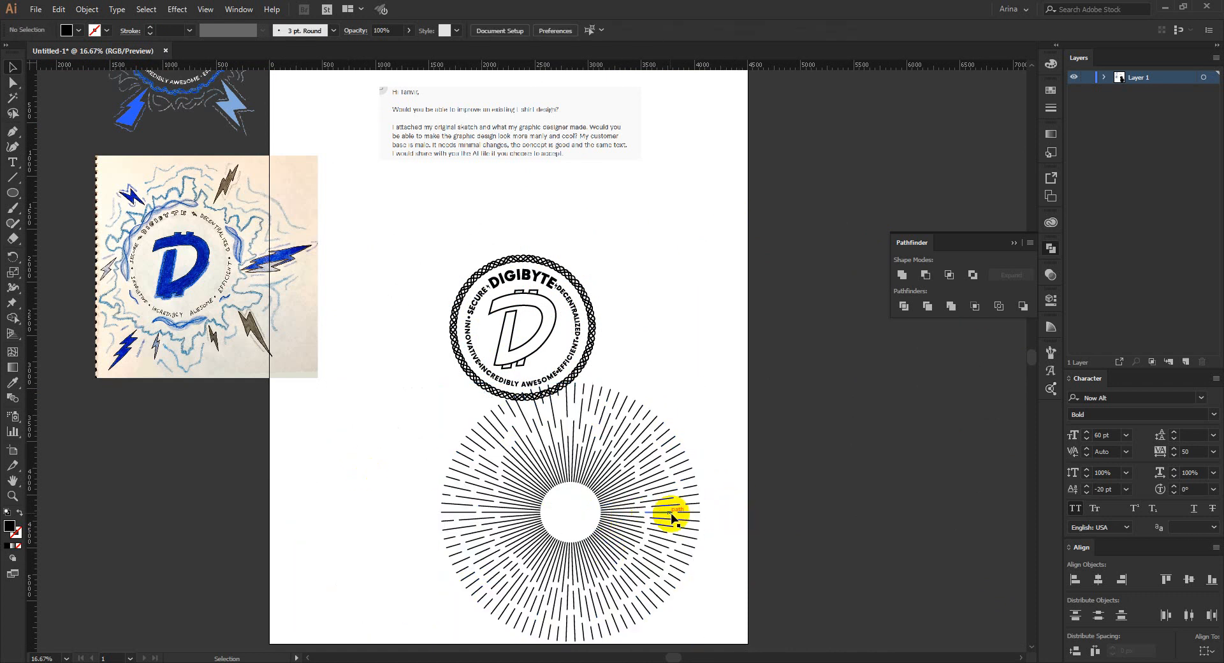
- Move the sunburst over the badge and scale it down proportionally to about 1663 px wide
scroll(673, 517, "up", 1, "alt")
scroll(682, 526, "down", 3)
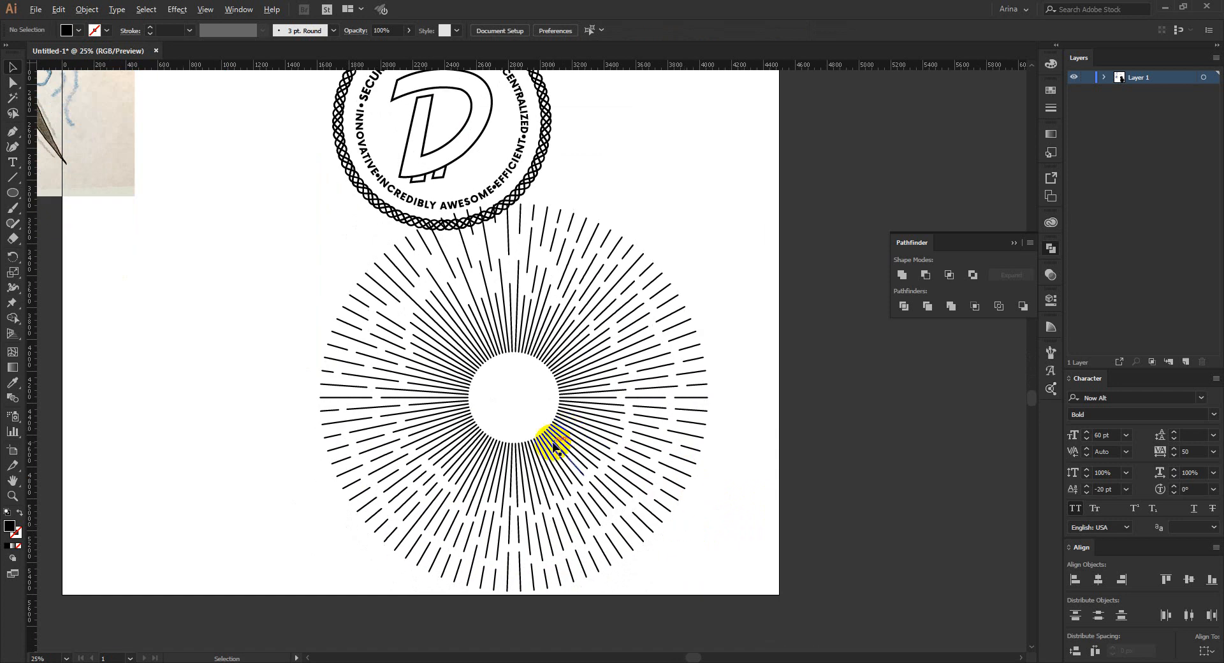
scroll(553, 446, "down", 1, "alt")
left_click_drag(551, 357, 494, 102)
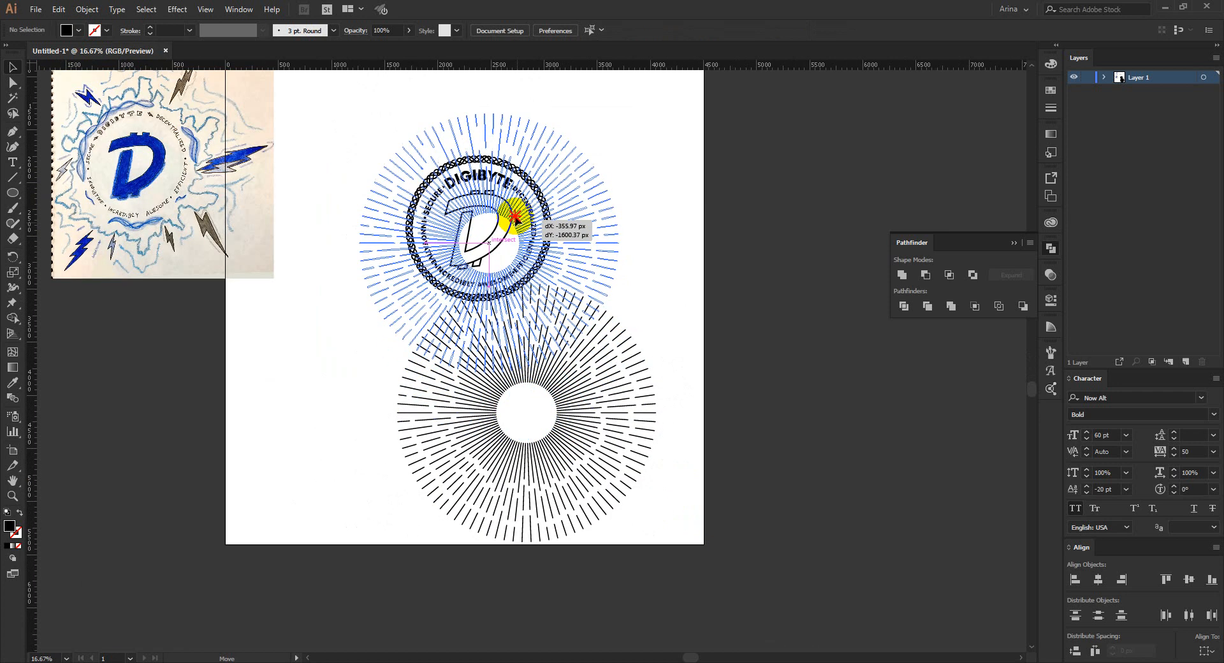
left_click_drag(513, 217, 506, 197)
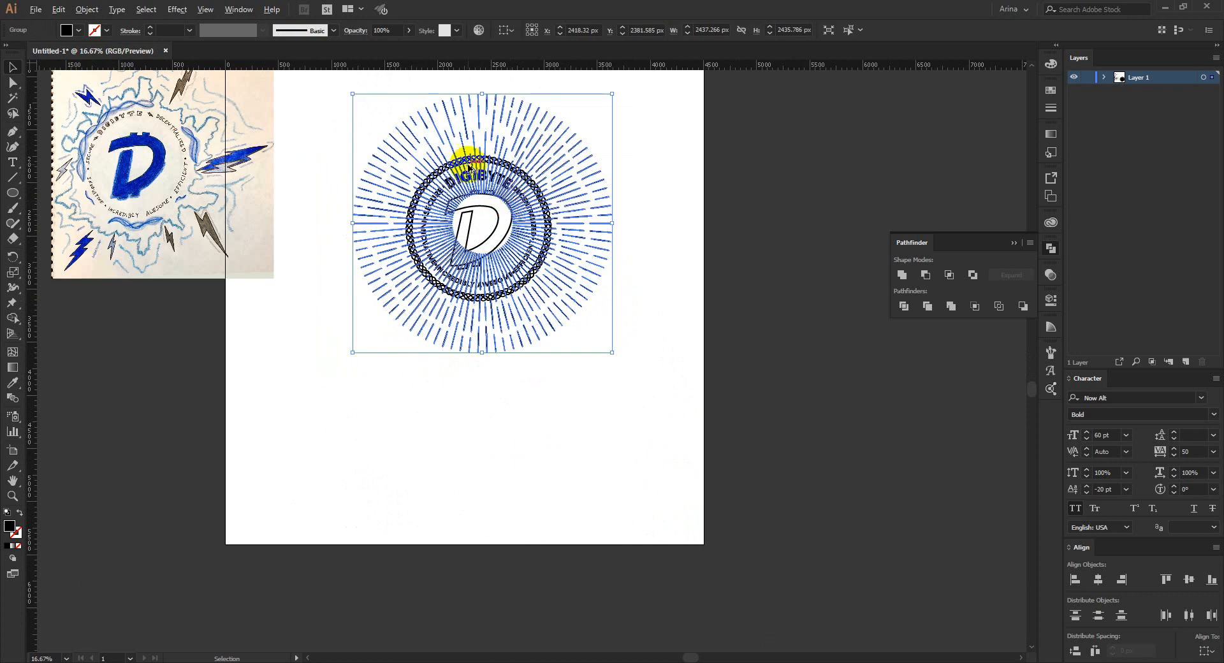
scroll(468, 167, "up", 2, "alt")
left_click_drag(754, 281, 669, 292)
- Align the centres of the sunburst, the braided rings and the badge horizontally and vertically
left_click_drag(754, 450, 280, 163)
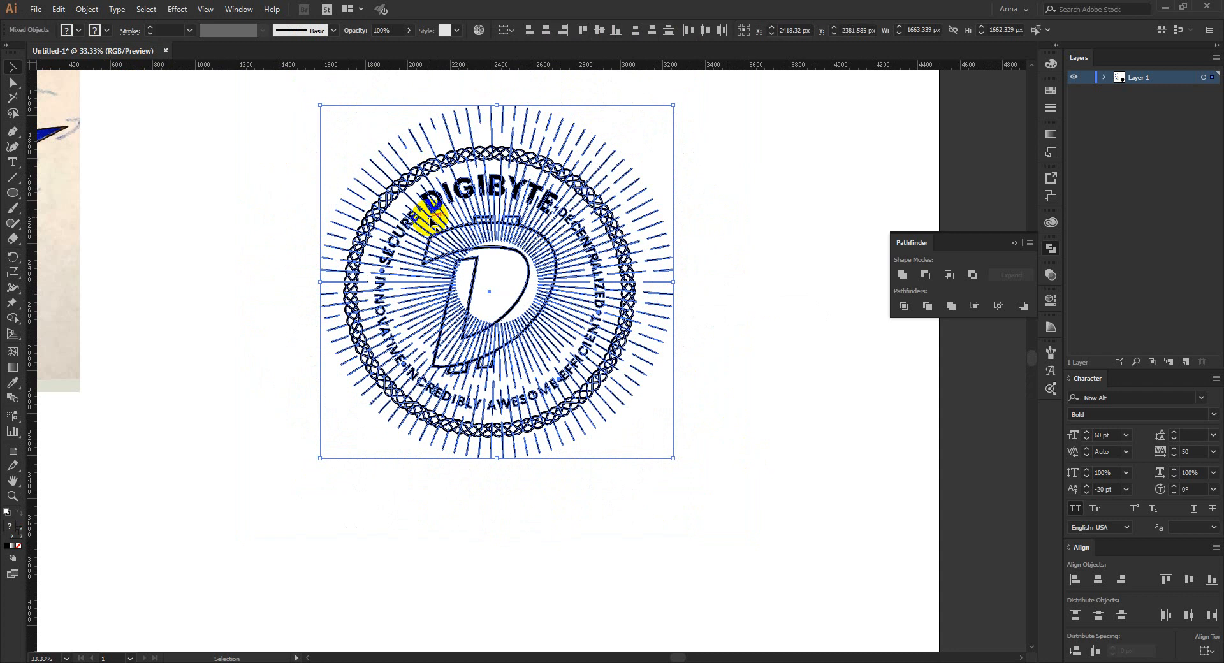
left_click(547, 31)
left_click(595, 31)
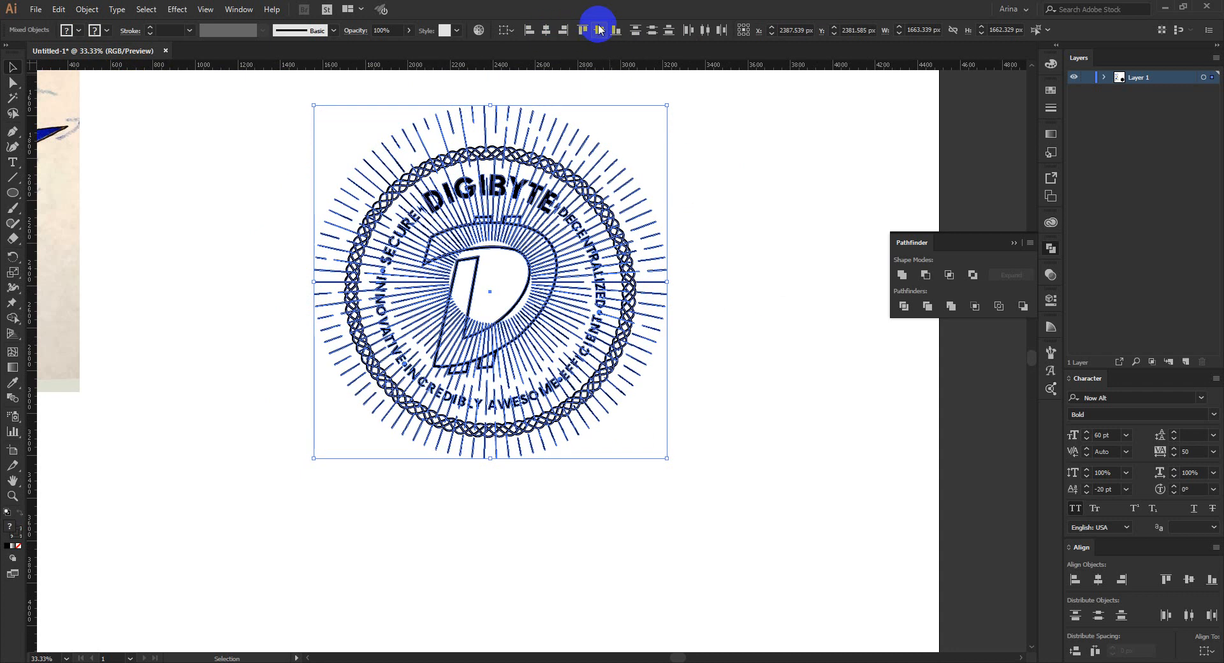
left_click(744, 225)
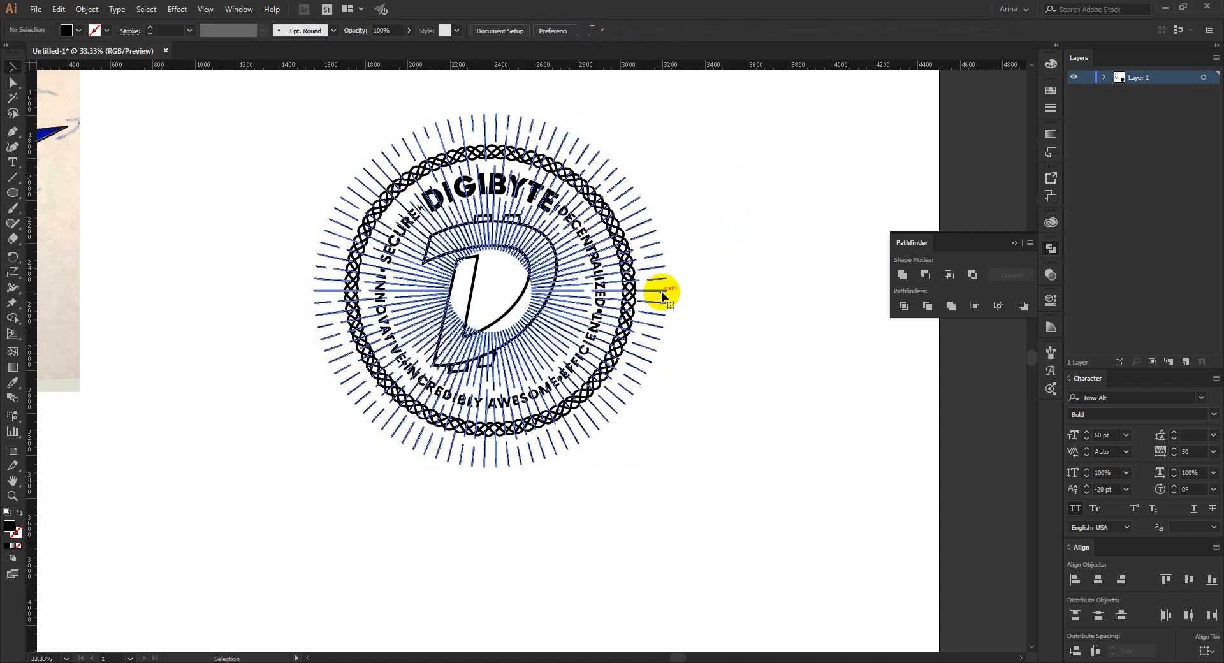
- Scale the sunburst down from its centre to about 1505 px wide so its rays extend just past the braided border
left_click(519, 241)
key("ctrl+plus")
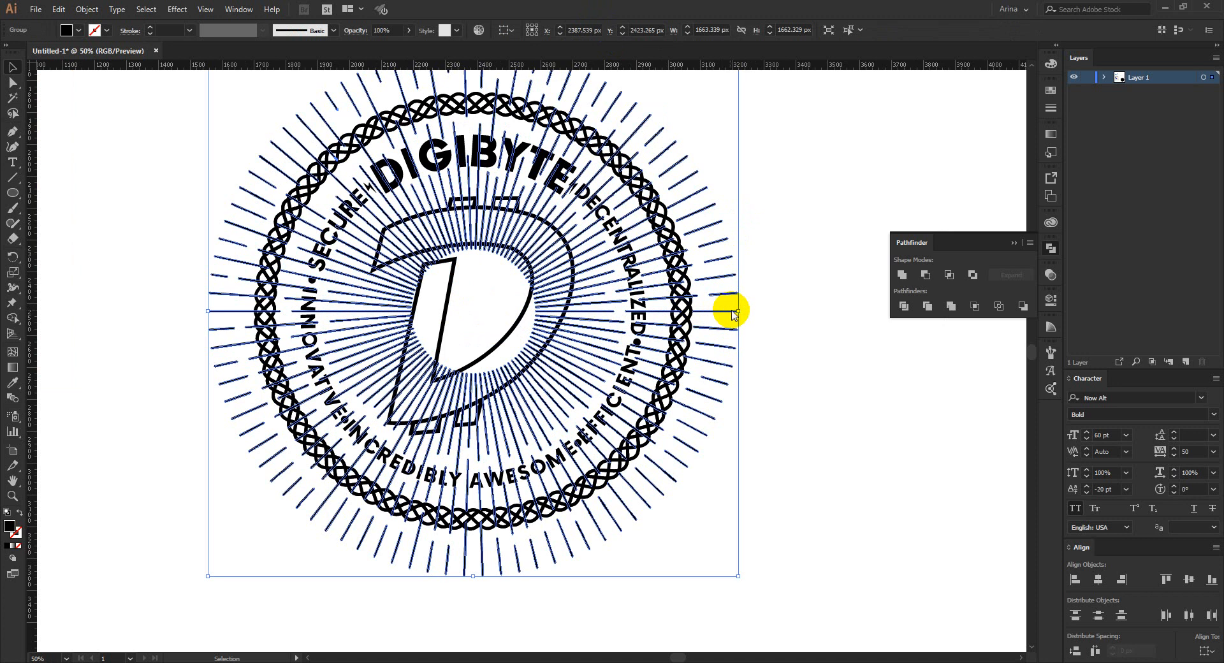
left_click_drag(733, 311, 711, 311)
left_click_drag(773, 341, 774, 341)
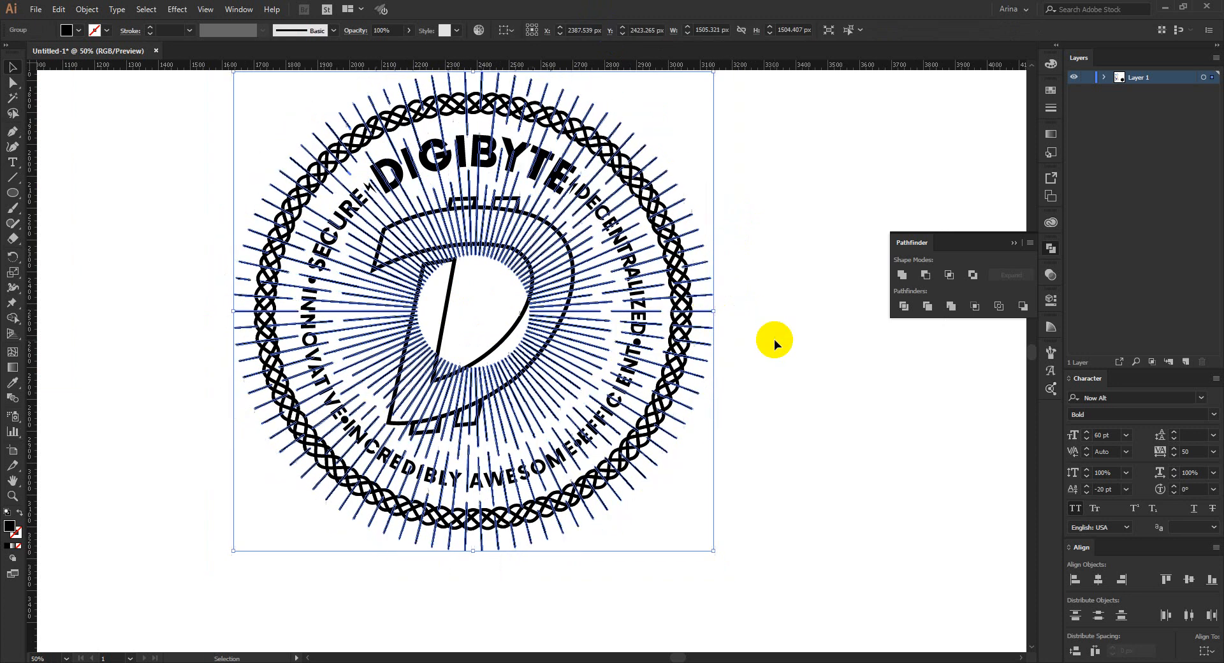
left_click(774, 341)
scroll(509, 309, "down", 1)
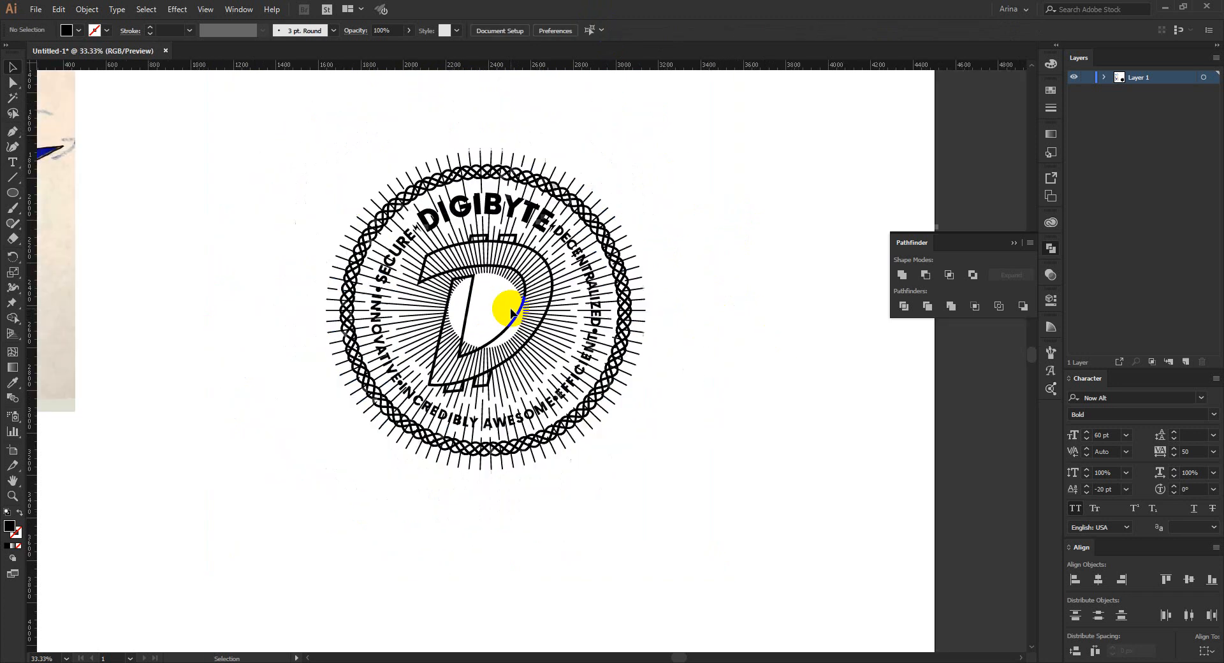
scroll(738, 284, "down", 1)
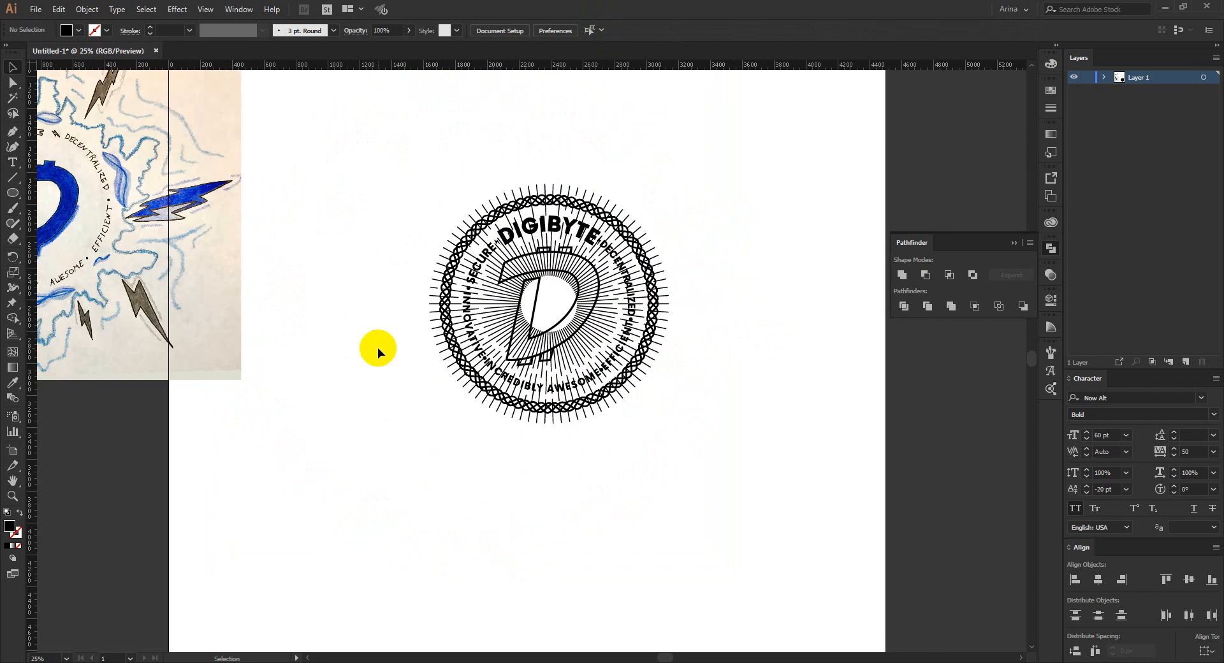
- Review the badge with its sunburst and braided border against the client's sketch
scroll(742, 431, "down", 1)
scroll(566, 280, "up", 1)
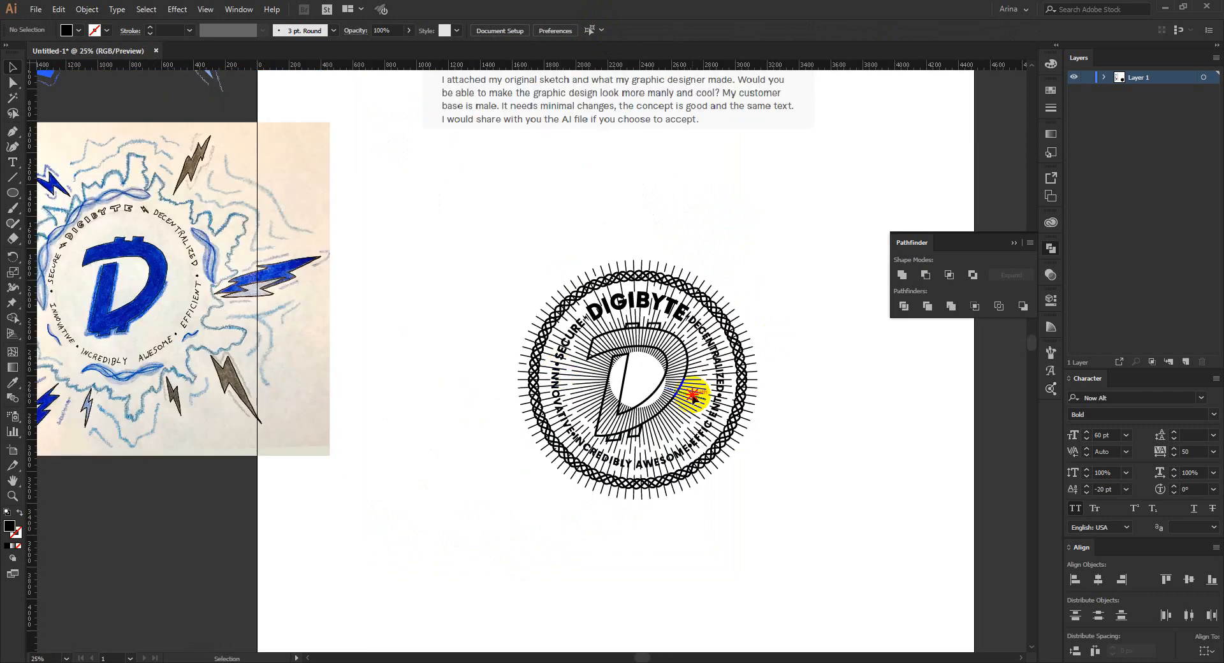
left_click(696, 396)
left_click(682, 242)
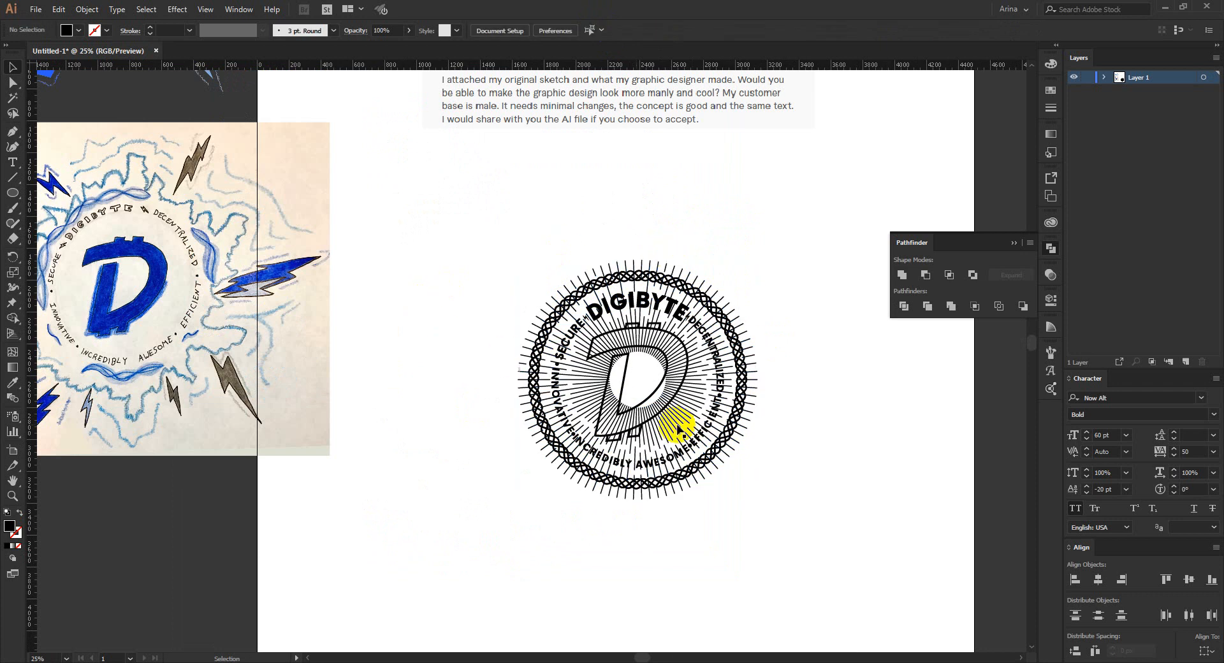
left_click(427, 347)
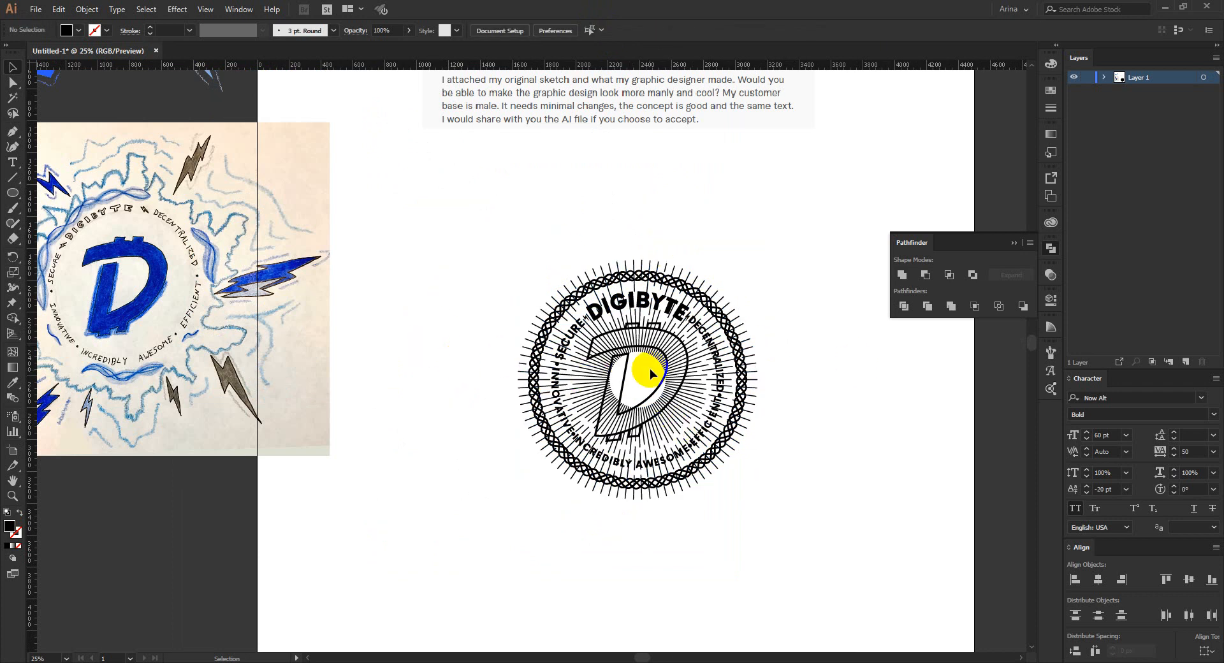
scroll(663, 363, "up", 1)
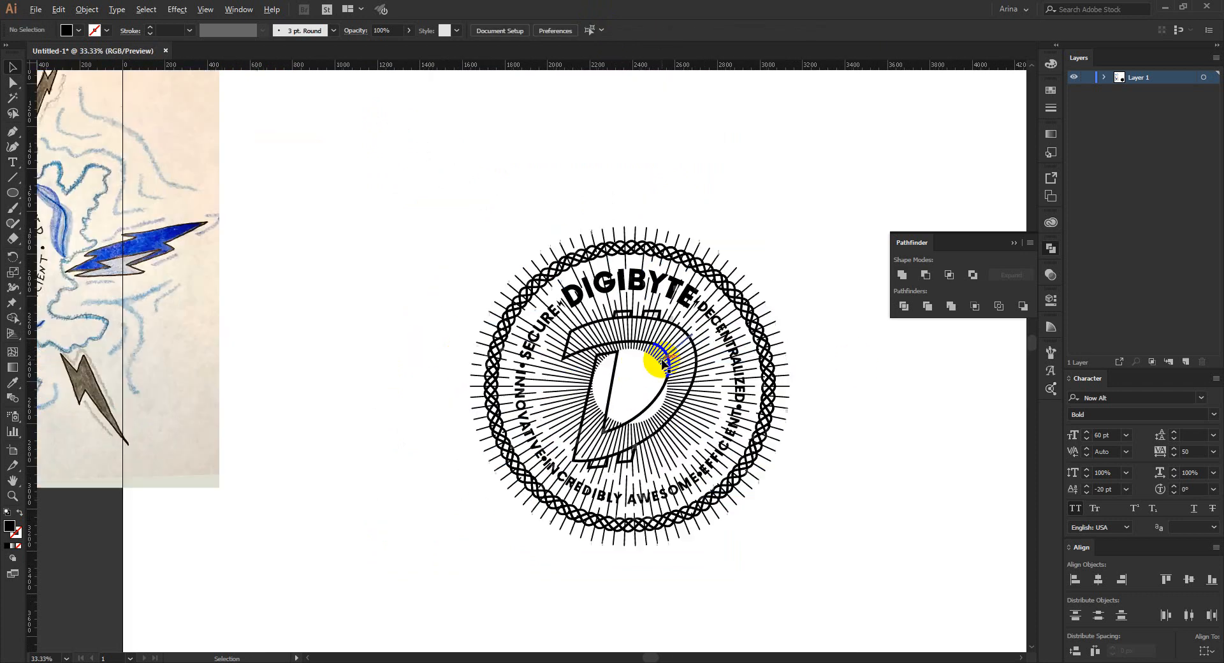
scroll(324, 244, "down", 1)
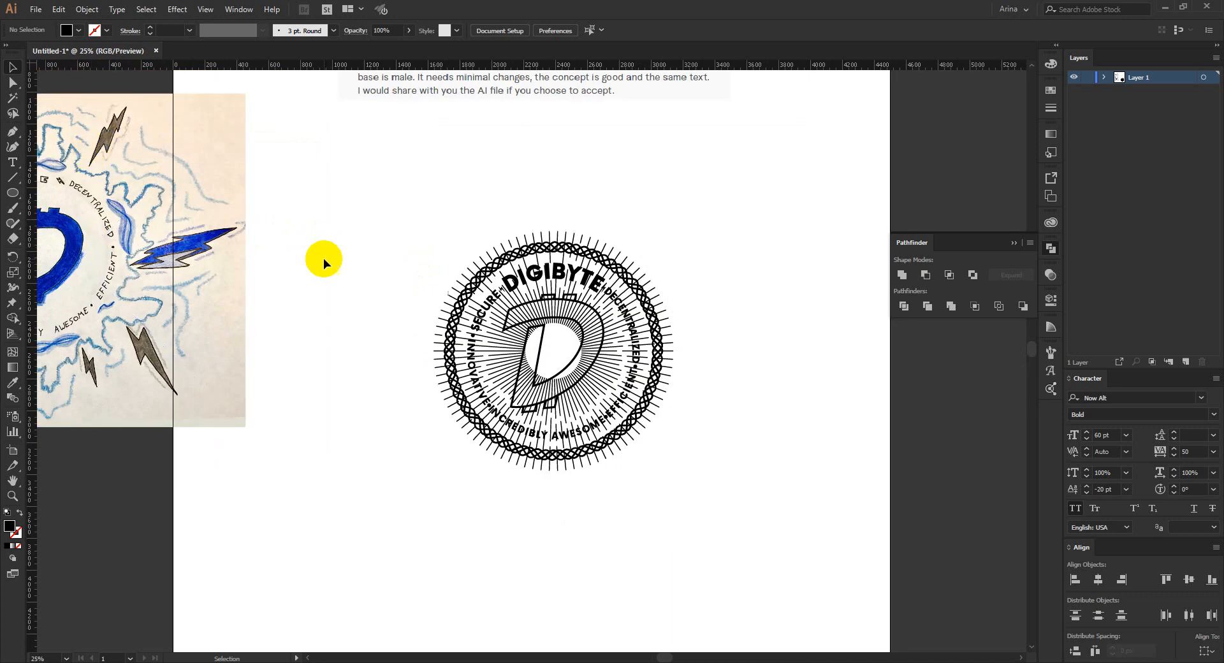
scroll(568, 336, "up", 1)
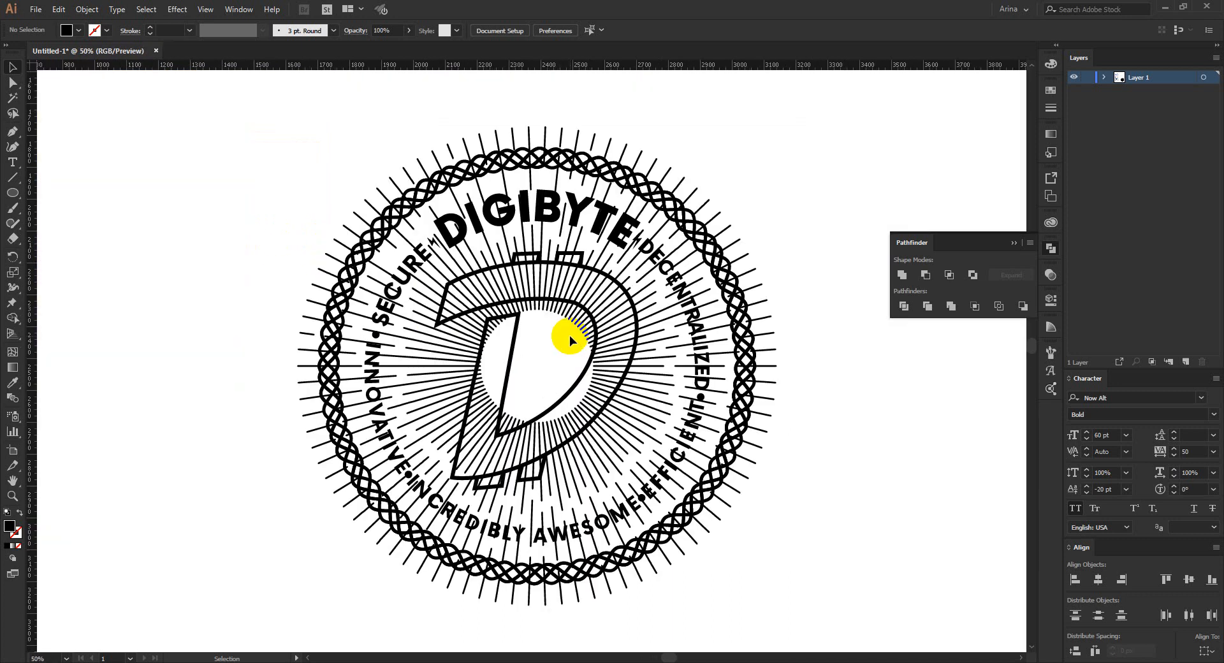
- Expand the fill and stroke of the sunburst and the braided rings into outlined shapes
left_click(433, 346)
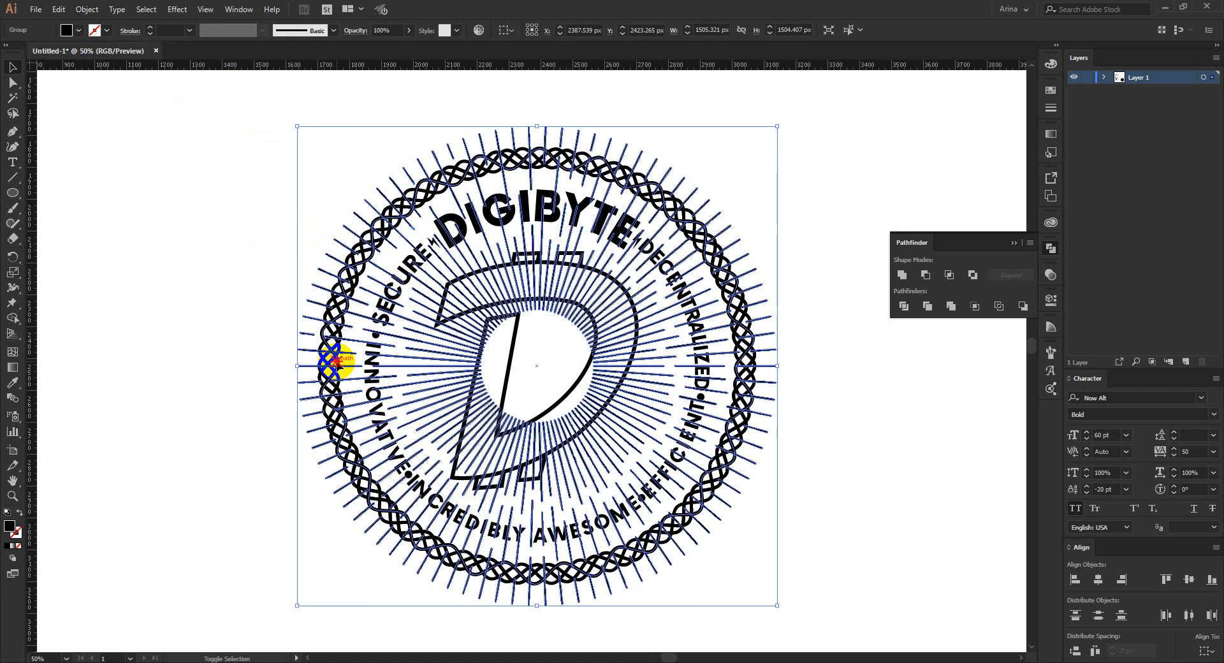
left_click(350, 419, "shift")
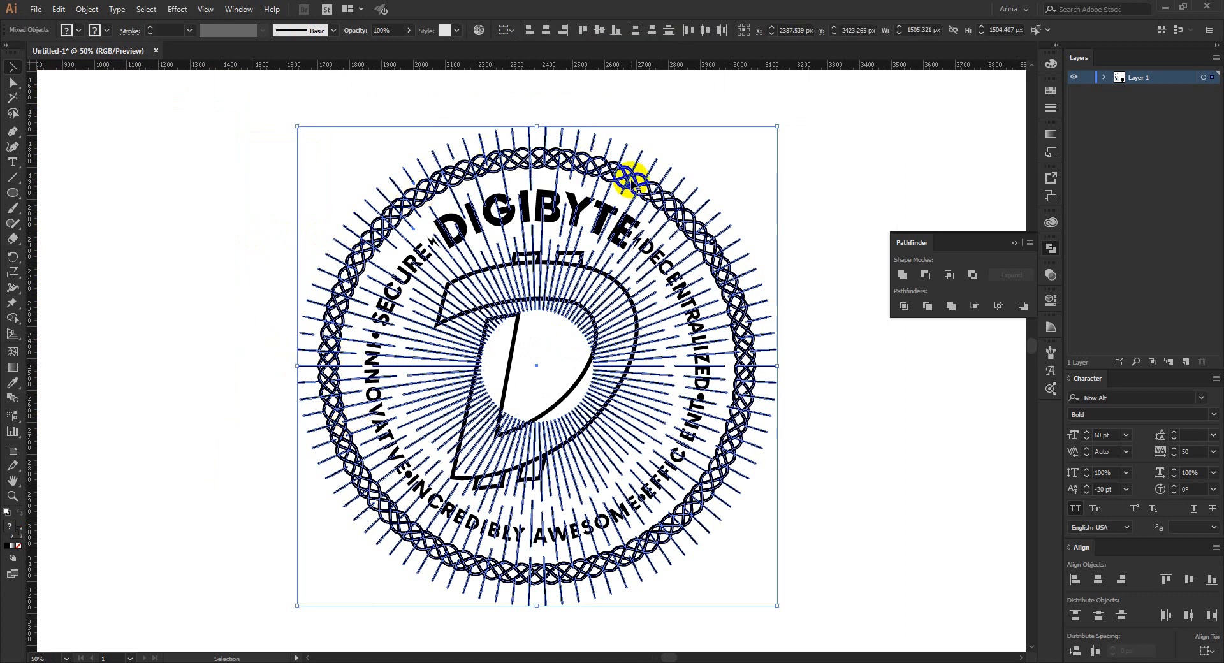
left_click(86, 9)
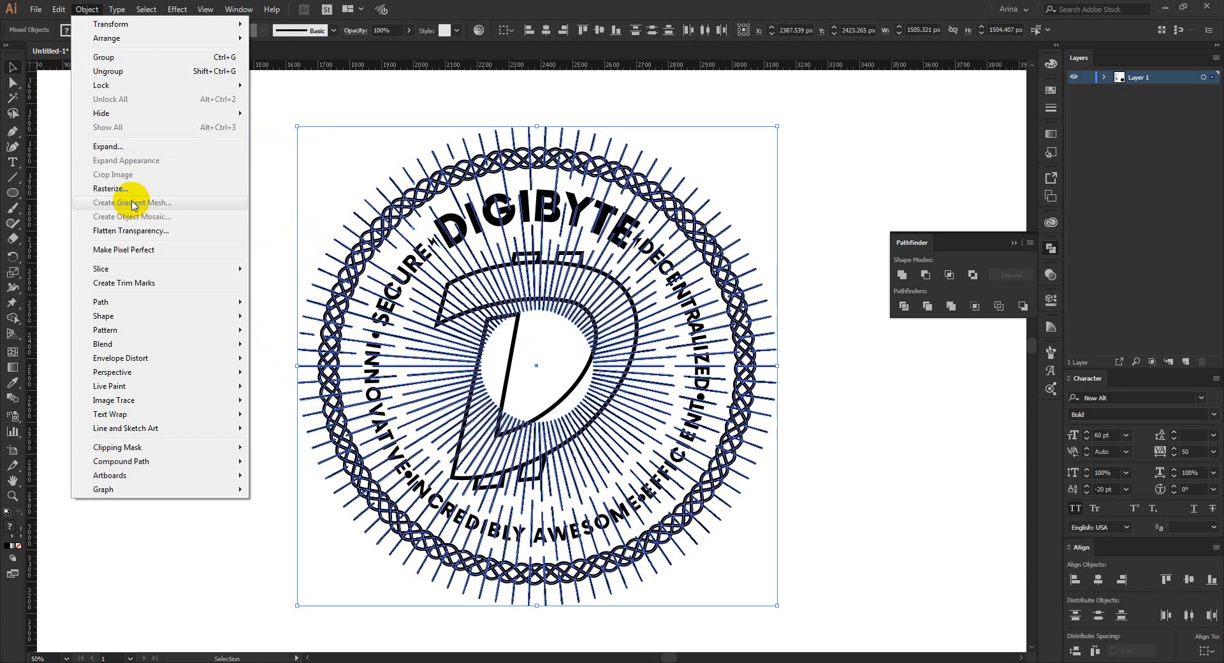
left_click(106, 146)
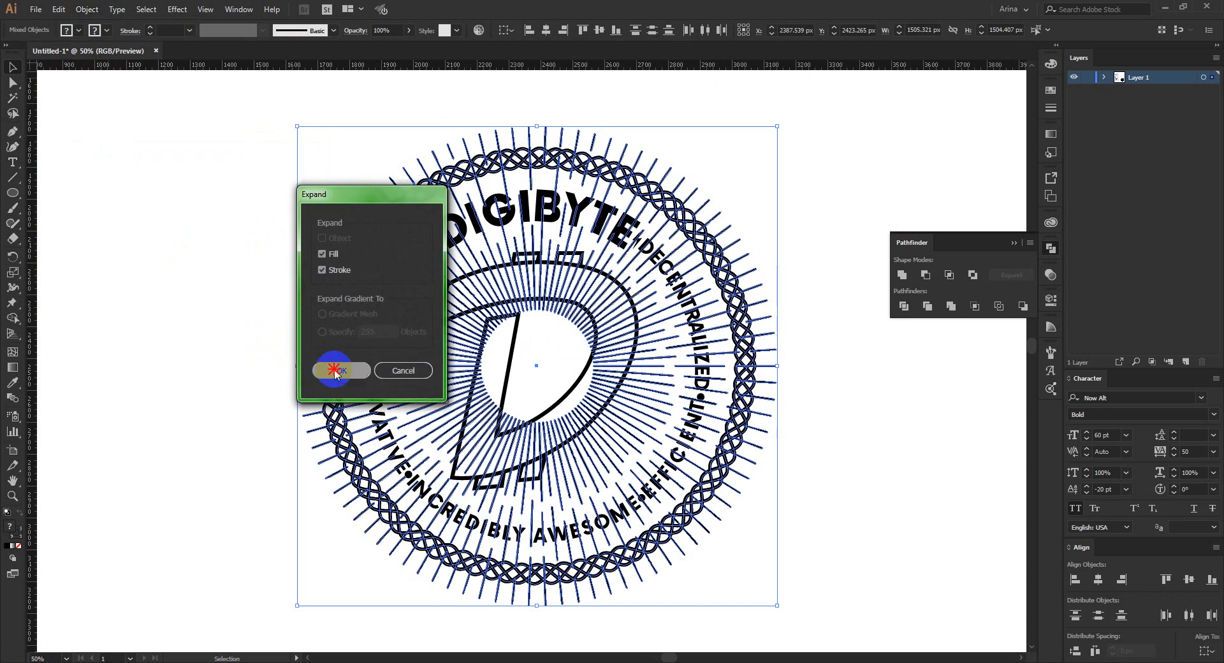
left_click(337, 371)
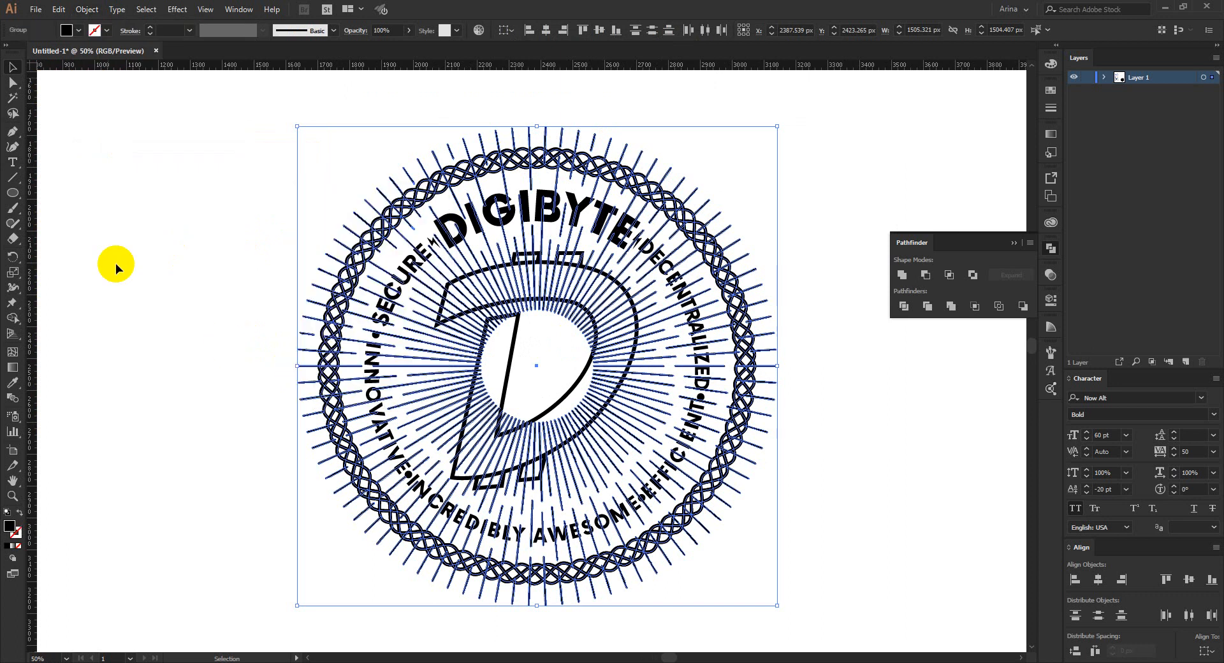
left_click(136, 204)
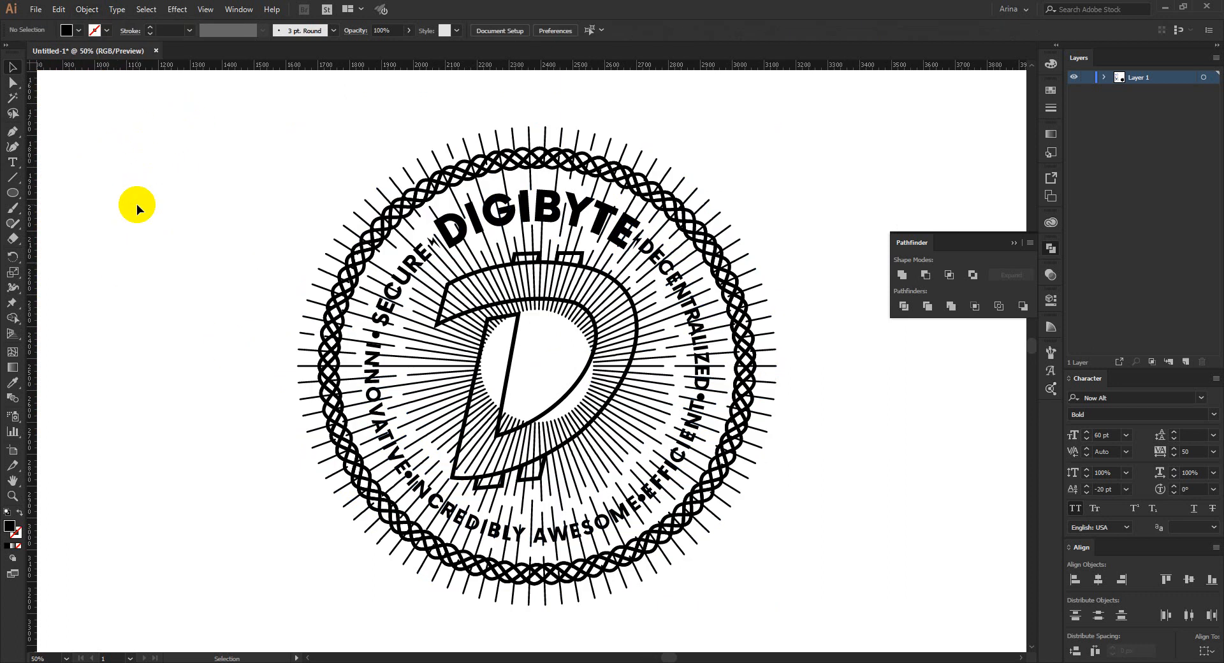
left_click(576, 388)
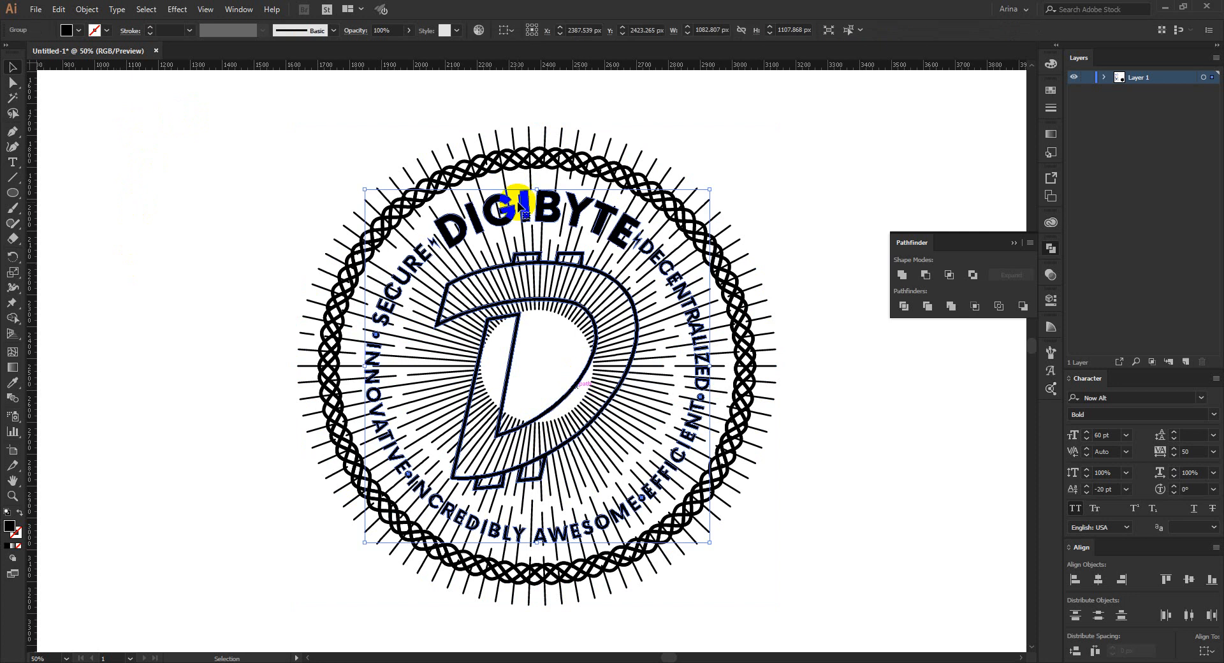
left_click(697, 236, "shift")
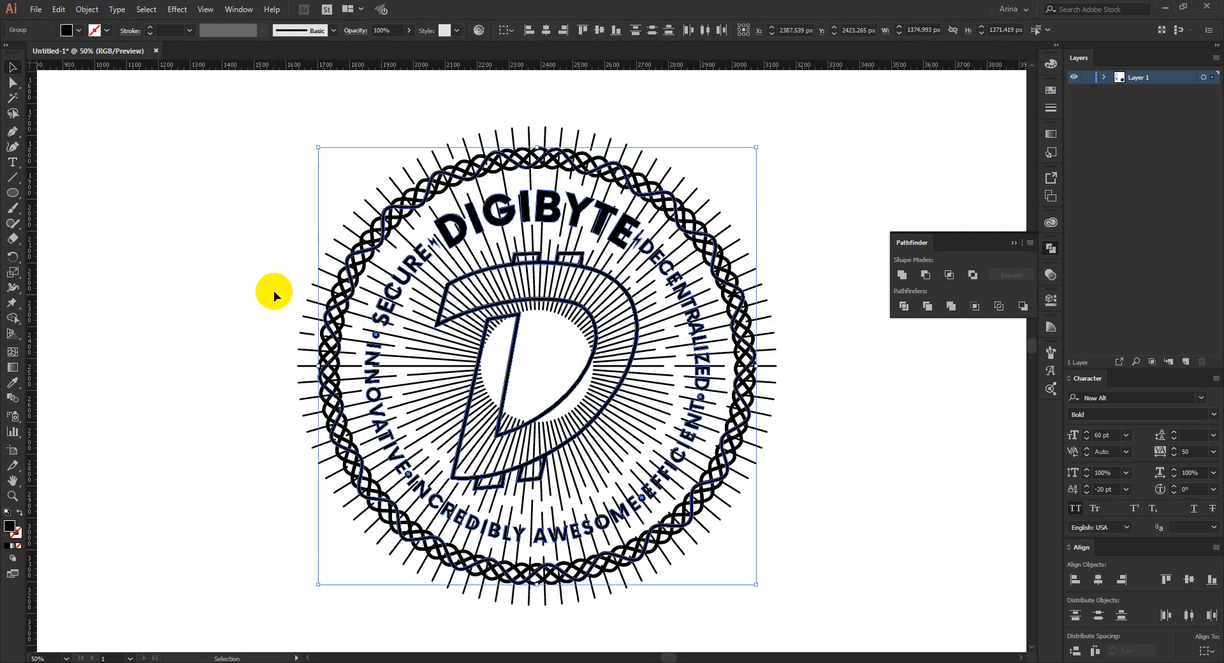
left_click(85, 10)
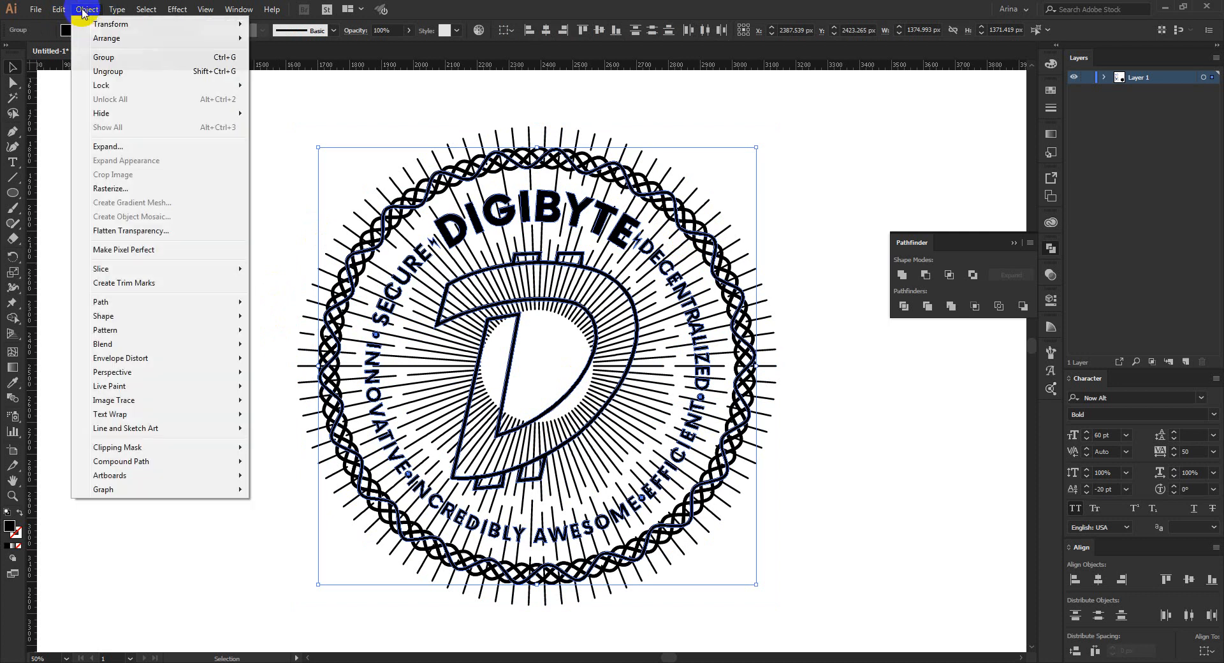
mouse_move(166, 303)
left_click(275, 350)
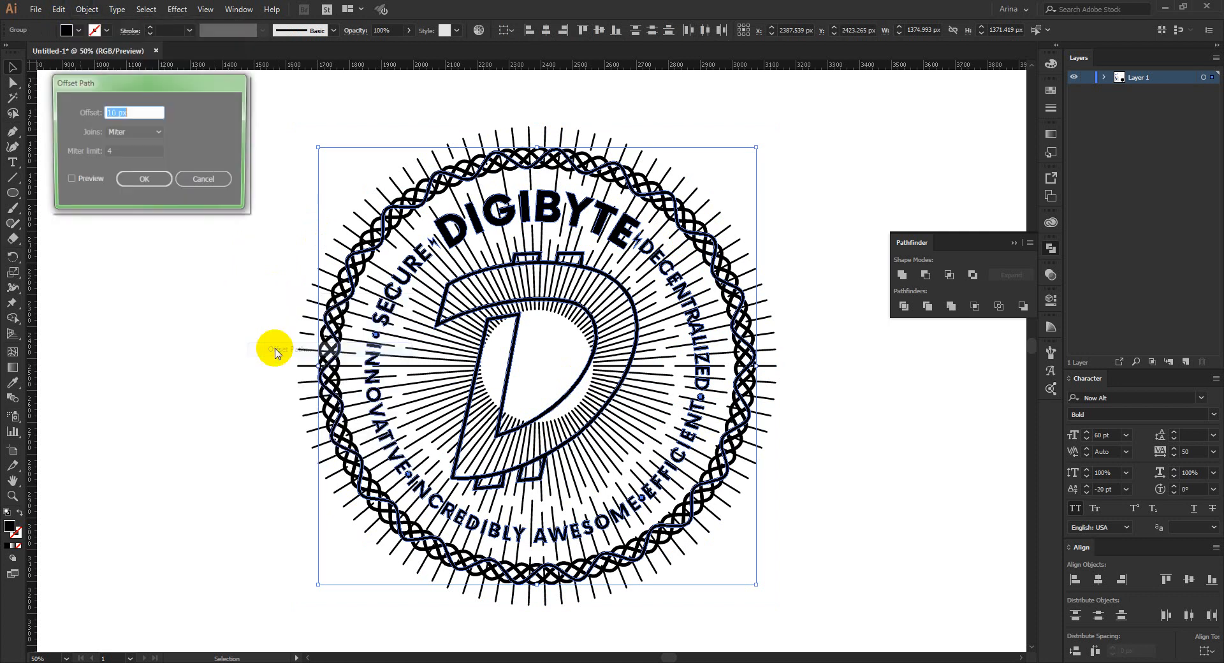
left_click(83, 181)
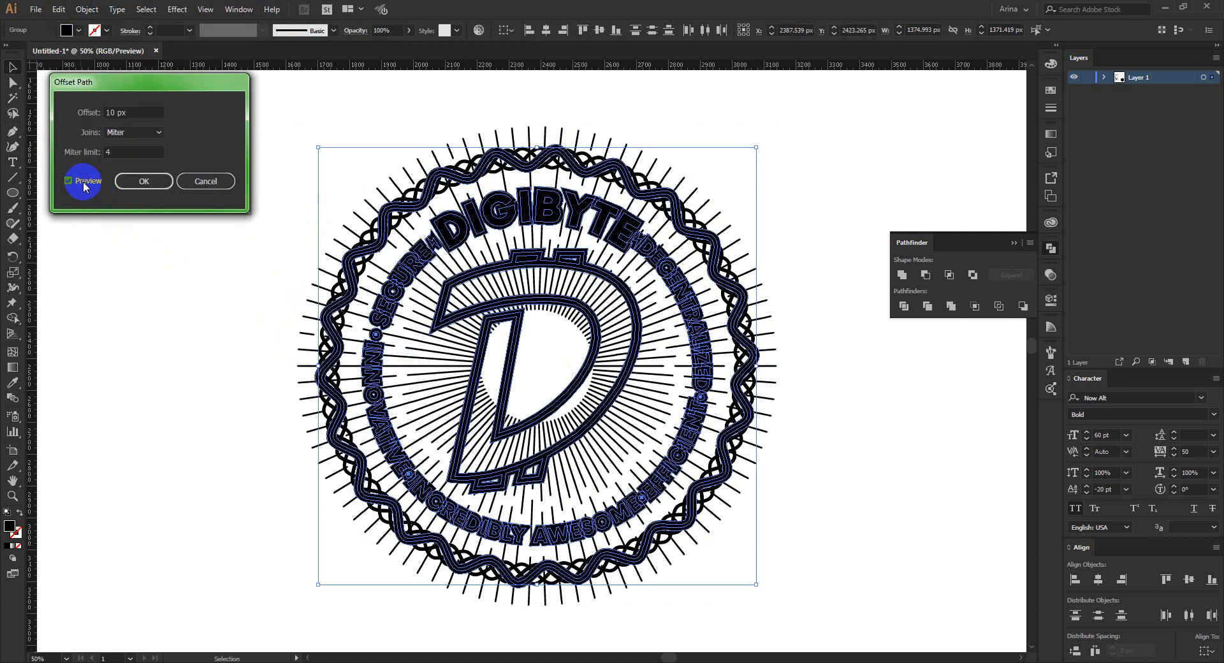
left_click(204, 182)
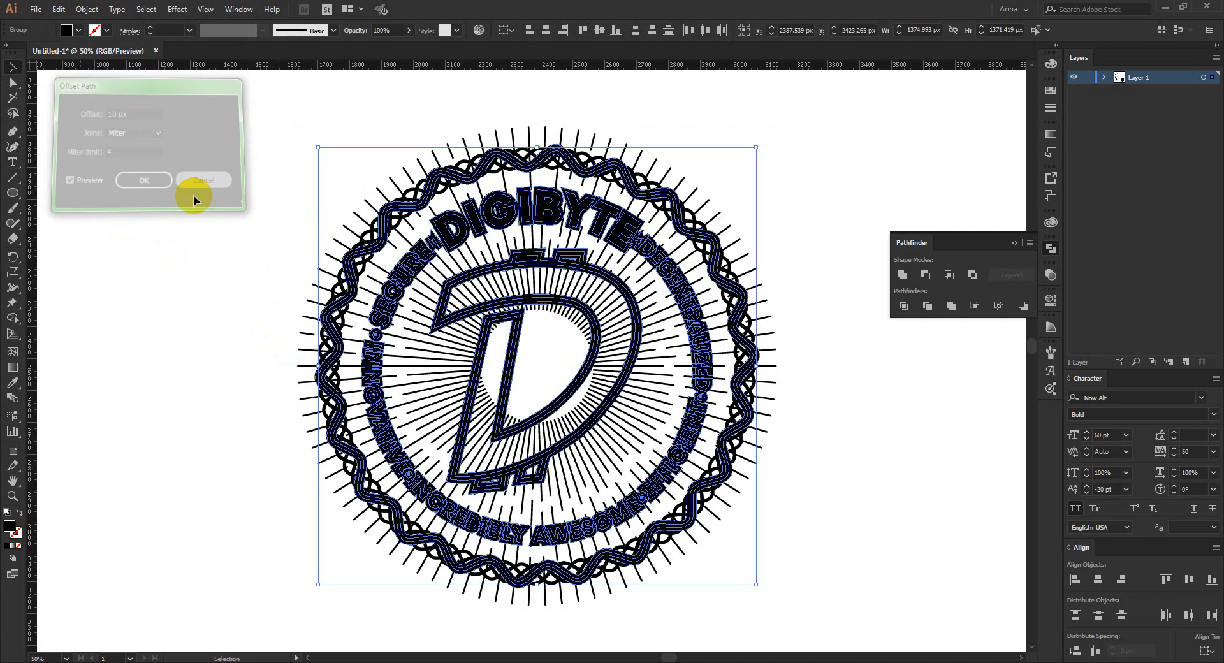
- Offset the lettering, D symbol and braided rings by 20 px with miter joins and unite the enlarged shapes into one silhouette
left_click_drag(312, 204, 361, 280)
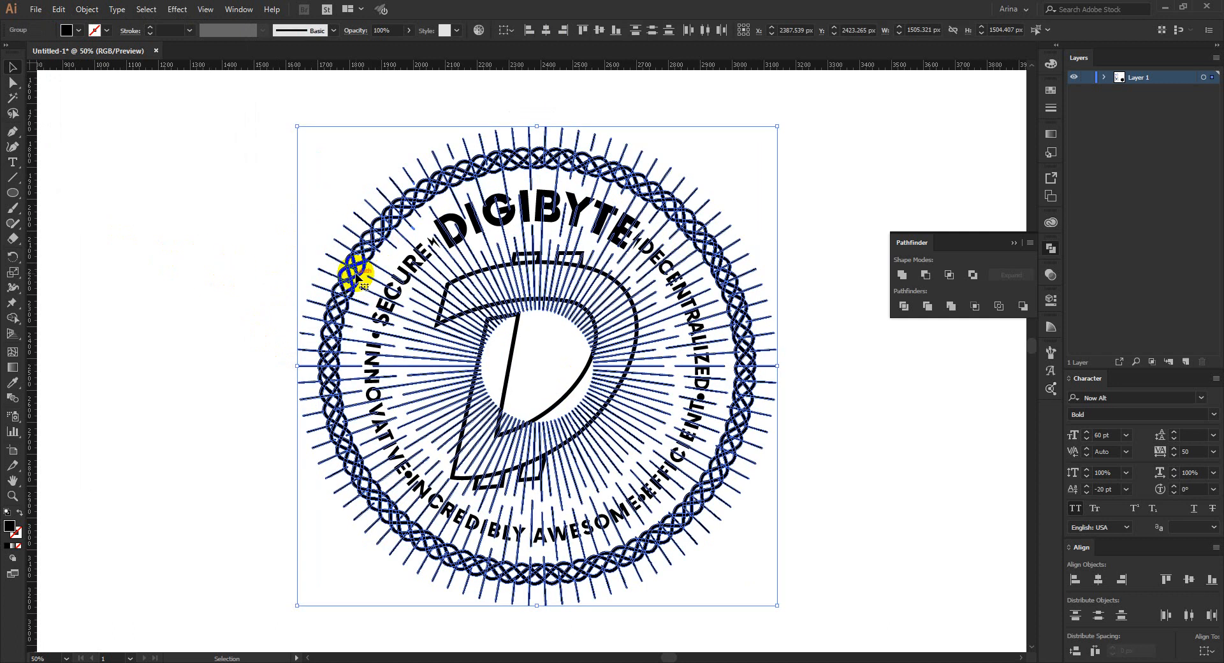
left_click(328, 258, "shift")
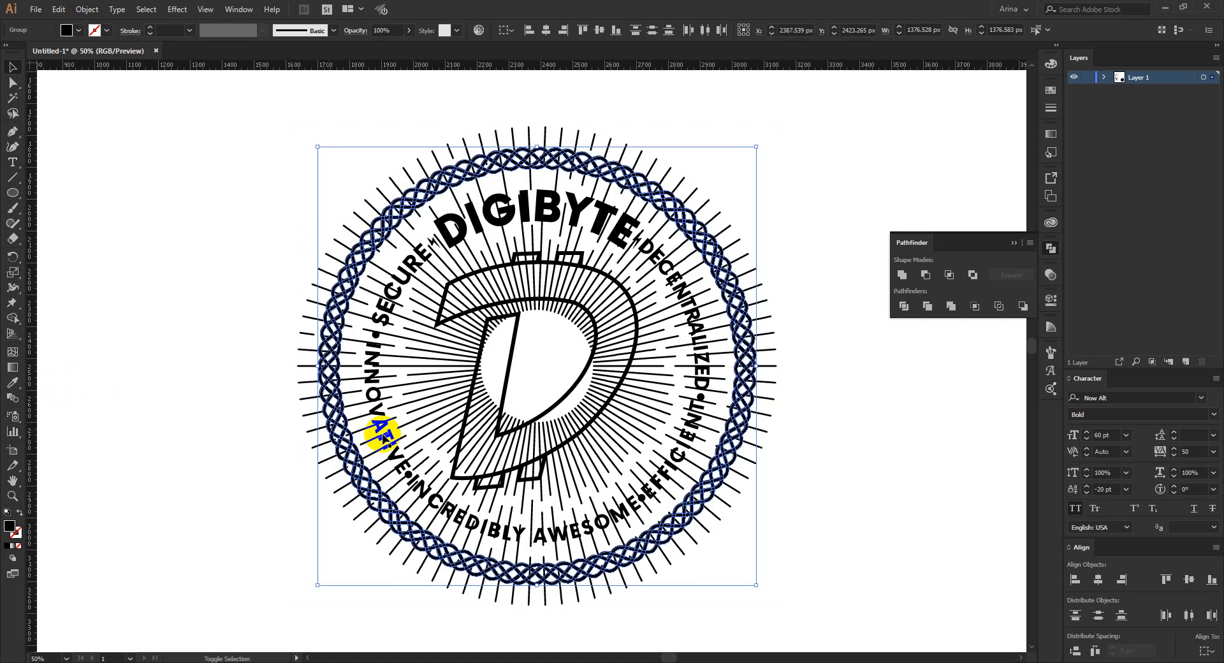
left_click(508, 355, "shift")
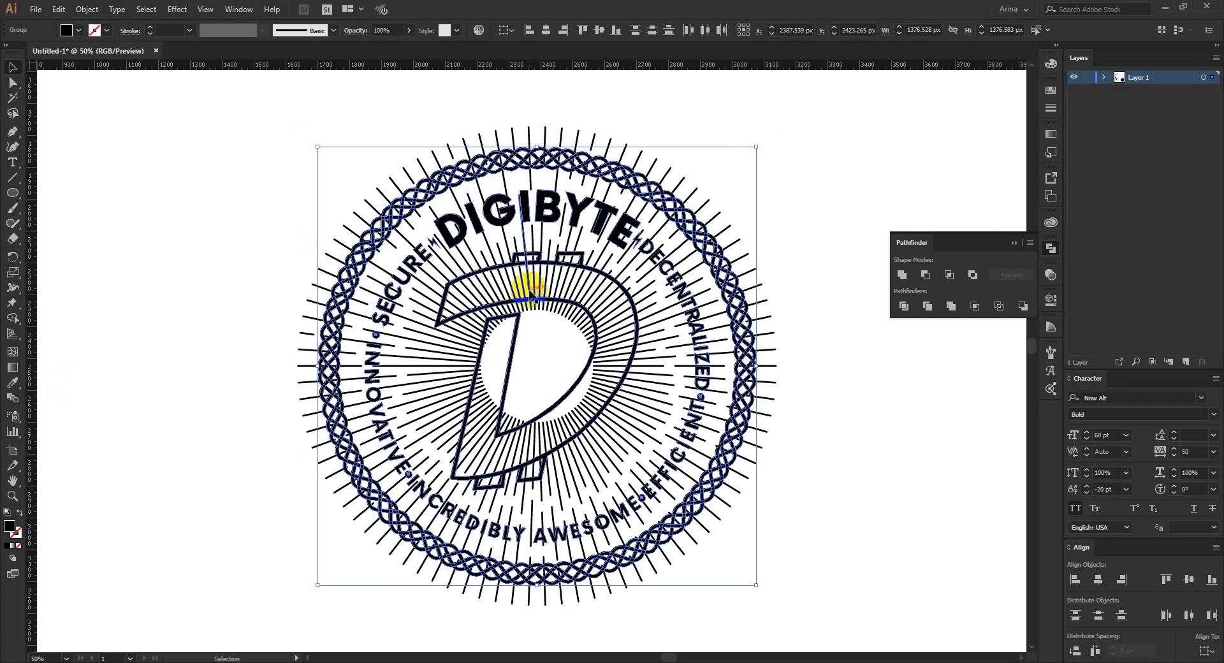
left_click(87, 9)
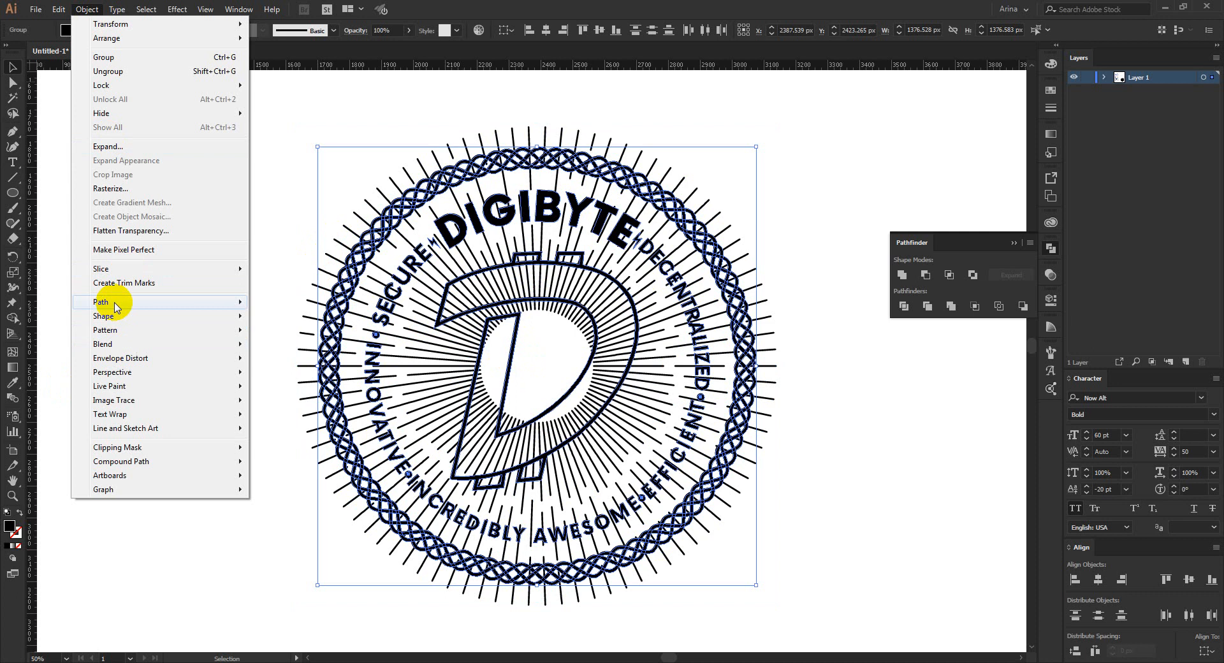
mouse_move(114, 302)
left_click(299, 355)
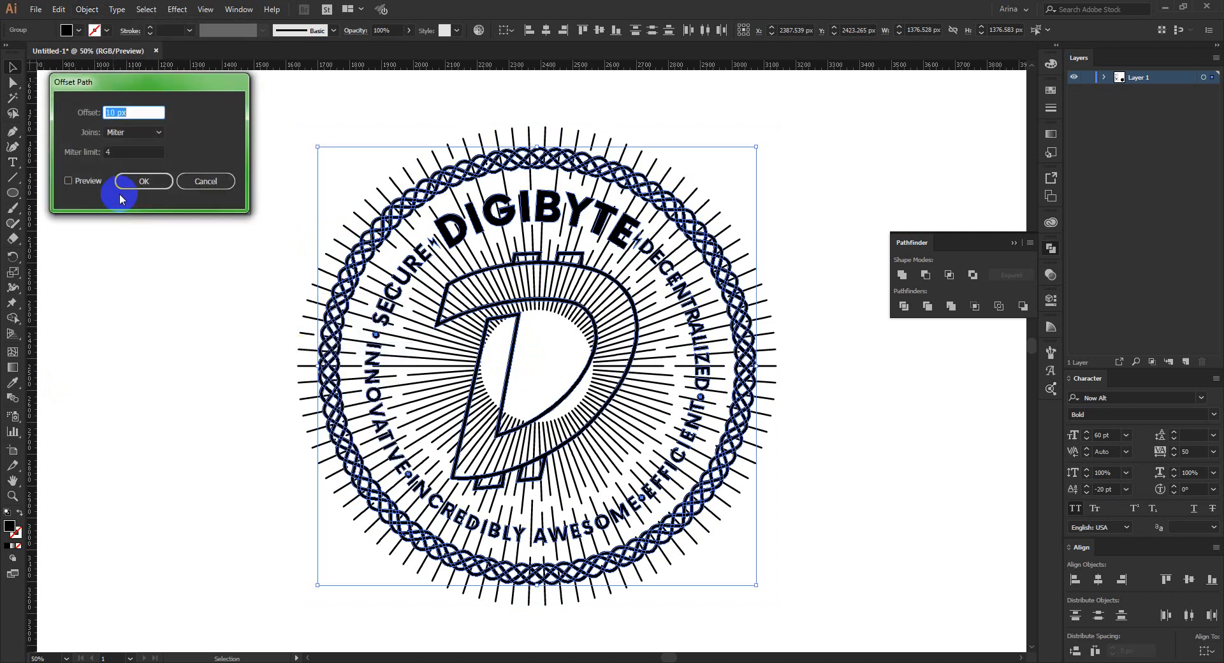
left_click(69, 181)
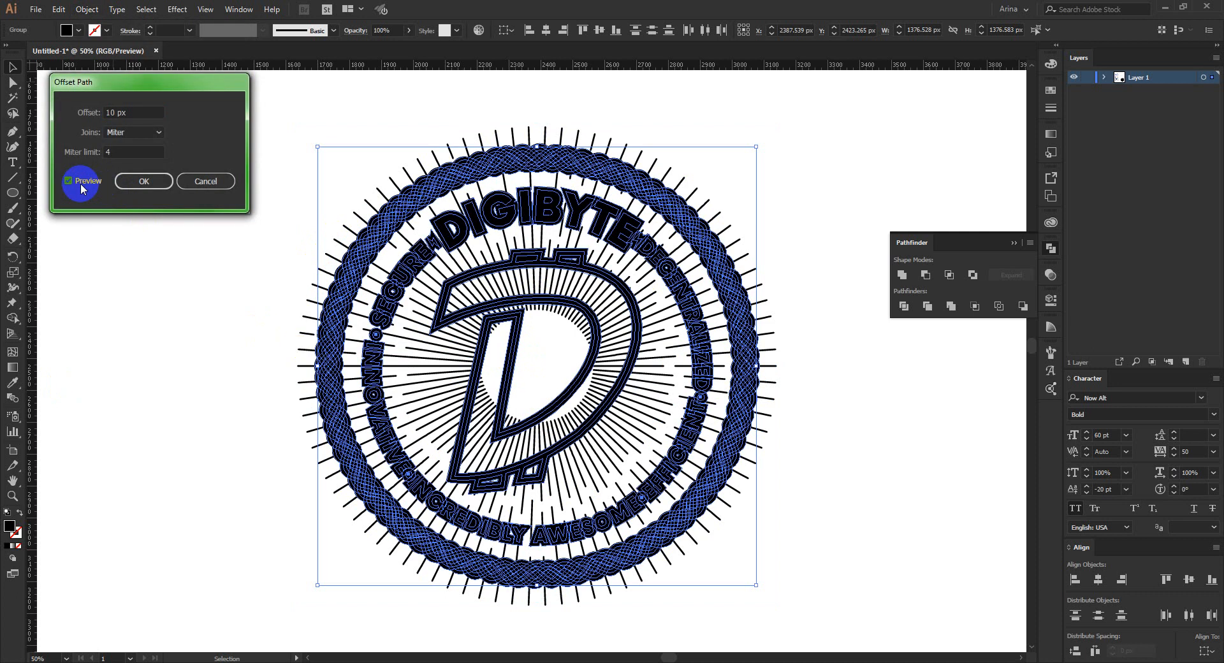
left_click(124, 113)
key("shift+Up")
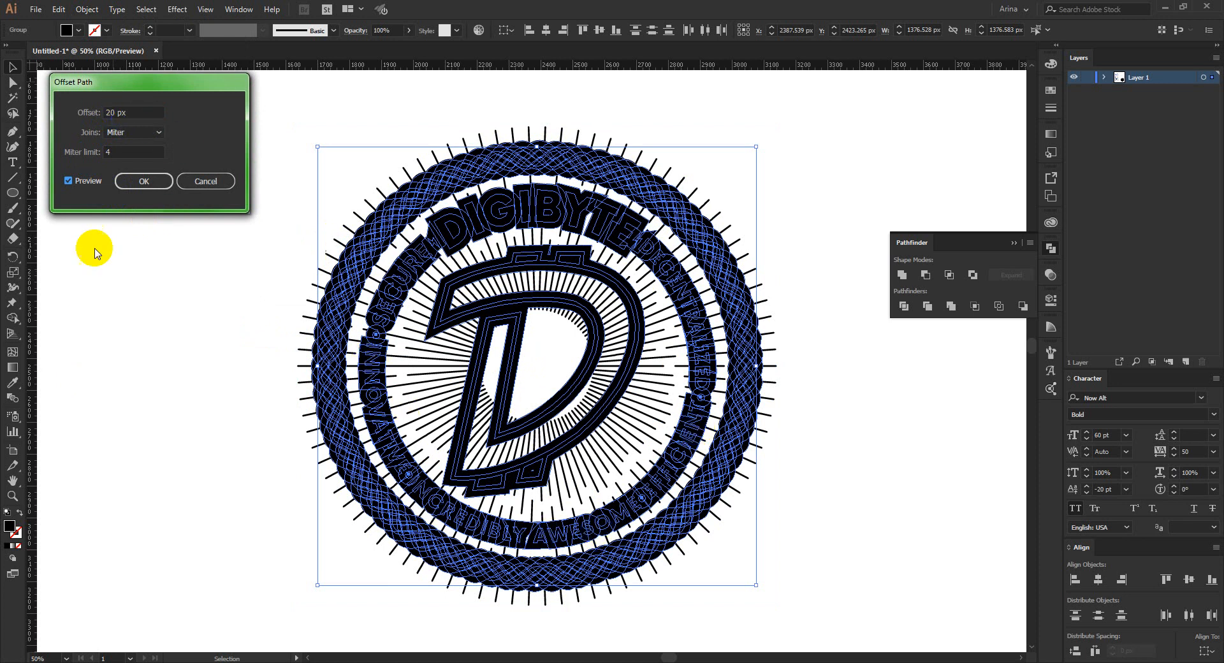
left_click(143, 182)
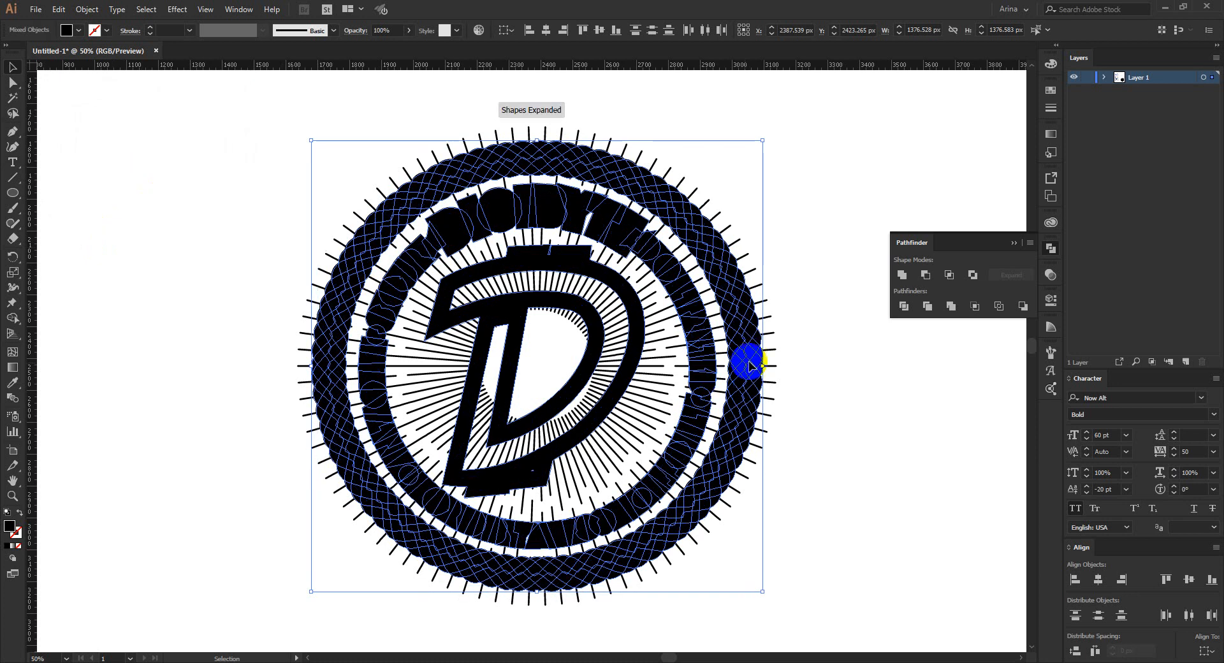
left_click(902, 274)
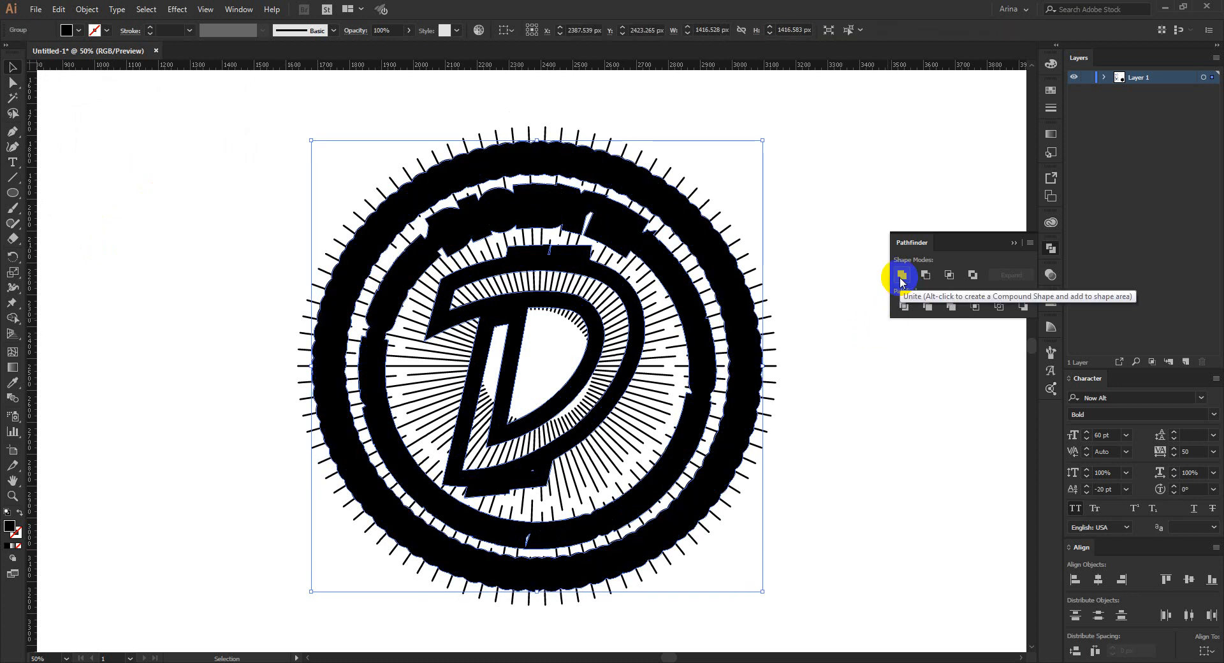
- Try to close the small gaps in the silhouette's lettering ring with the Shape Builder, and undo the last merges
scroll(710, 454, "up", 1)
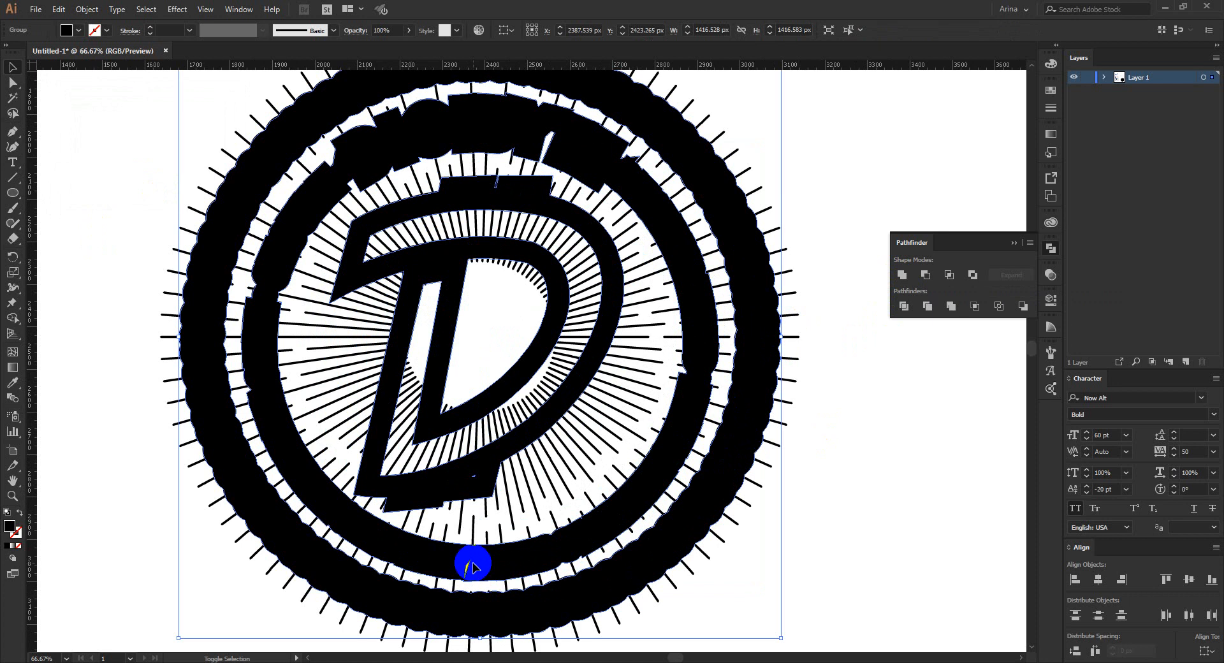
key("shift+m")
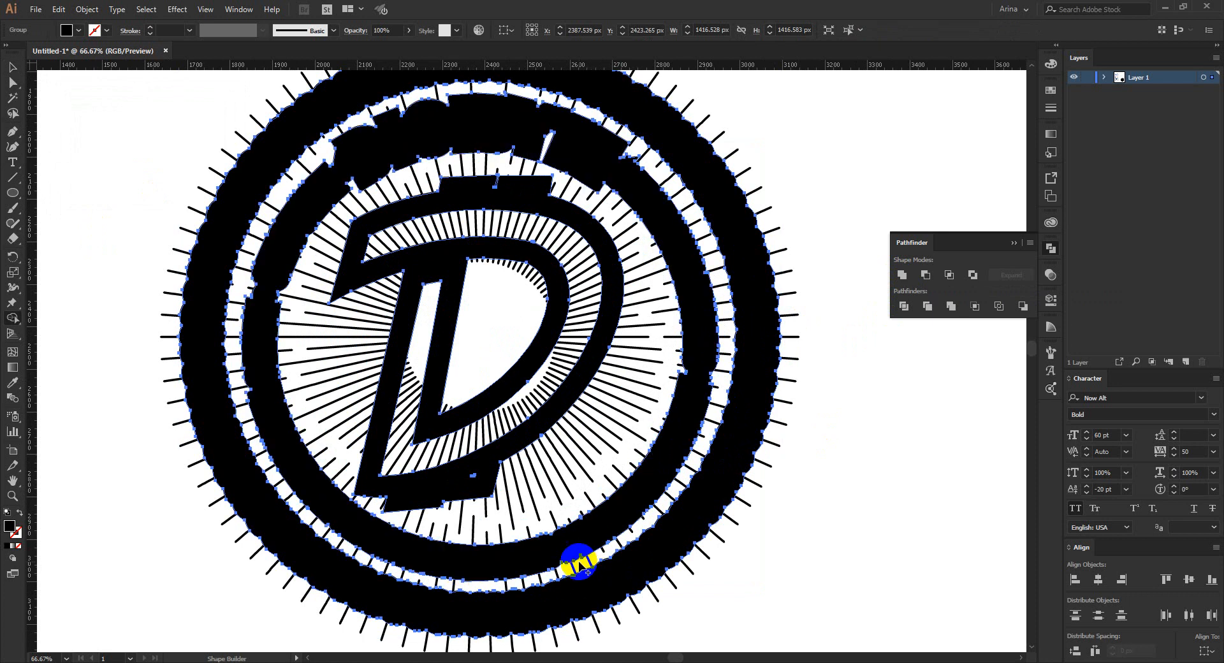
left_click(560, 558)
scroll(268, 234, "up", 1)
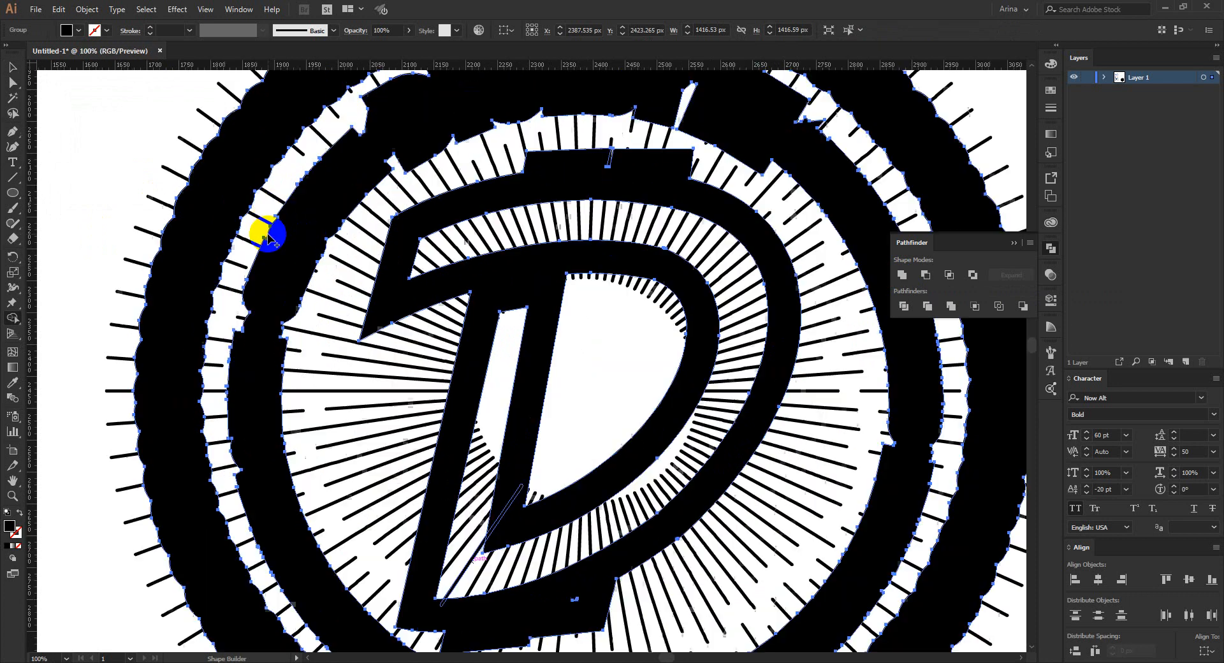
scroll(267, 236, "down", 1)
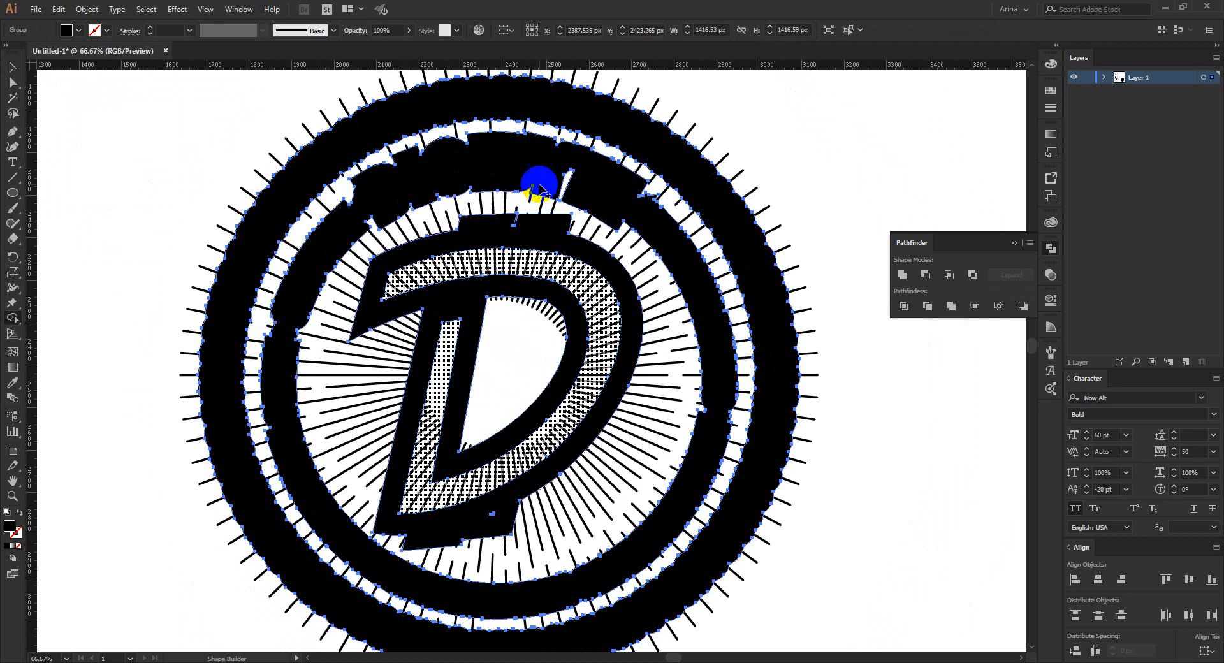
scroll(569, 173, "up", 1)
mouse_move(529, 168)
left_mouse_down()
mouse_move(612, 194)
mouse_move(528, 175)
mouse_move(557, 167)
mouse_move(582, 181)
left_mouse_up()
key("ctrl+z")
key("ctrl+z")
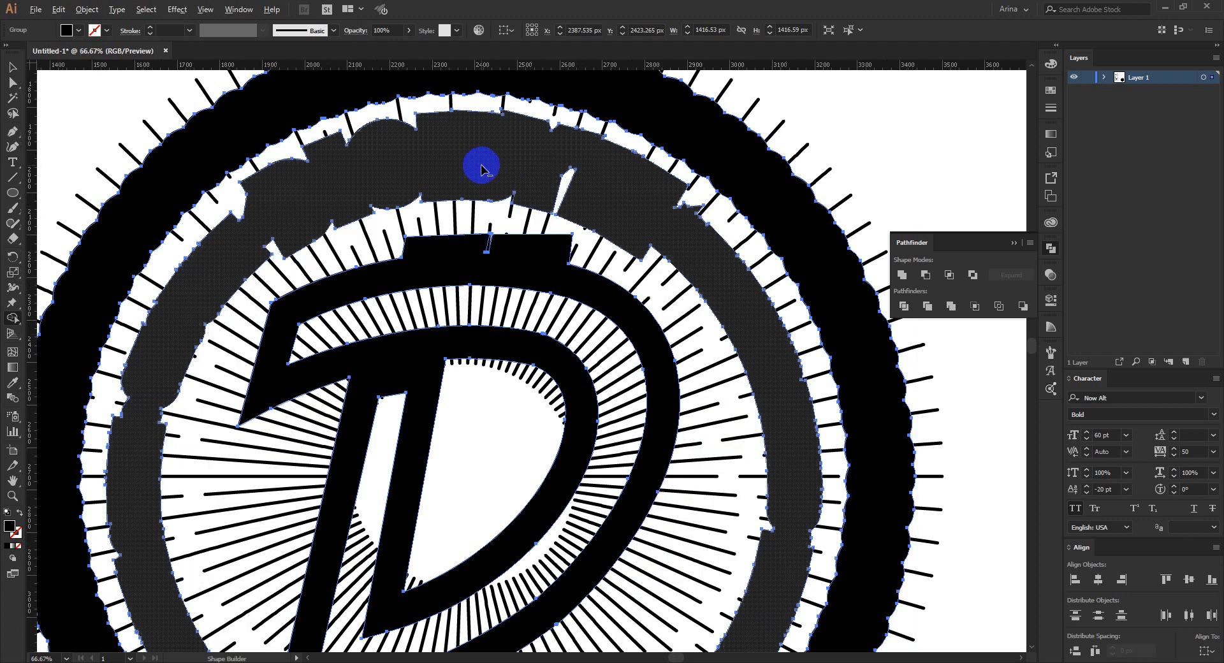
- Remove the united offset silhouette from over the badge
scroll(481, 167, "down", 1)
scroll(481, 167, "down", 1)
key("v")
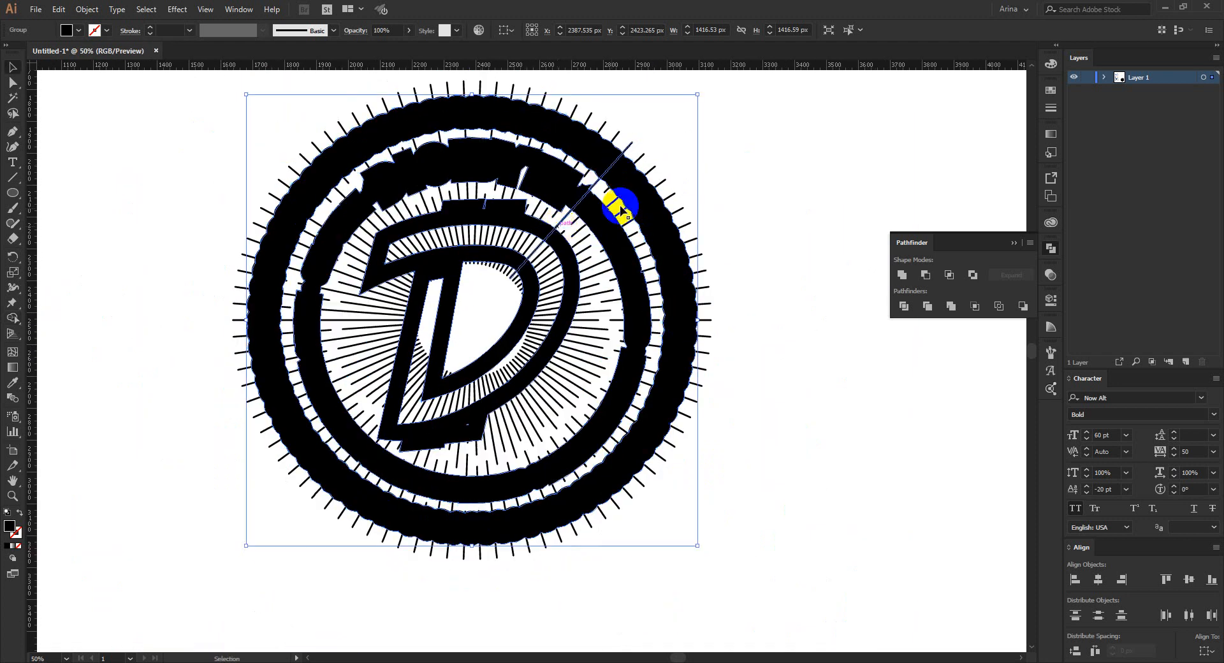
scroll(742, 235, "up", 1)
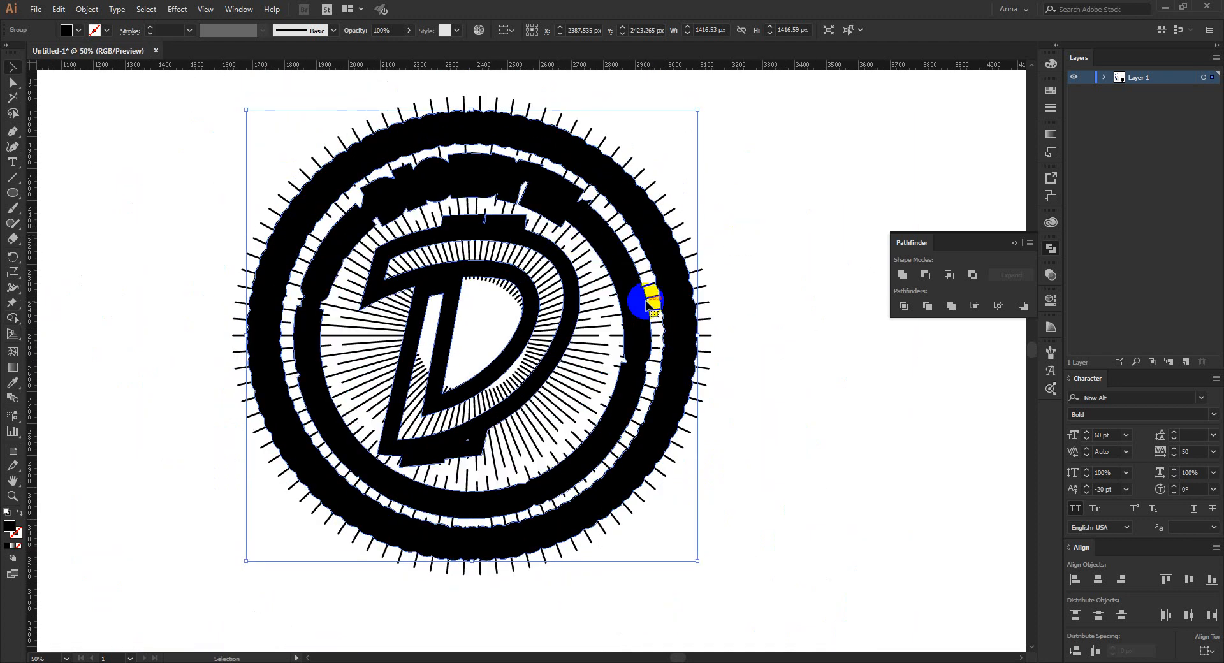
scroll(638, 301, "up", 2)
key("a")
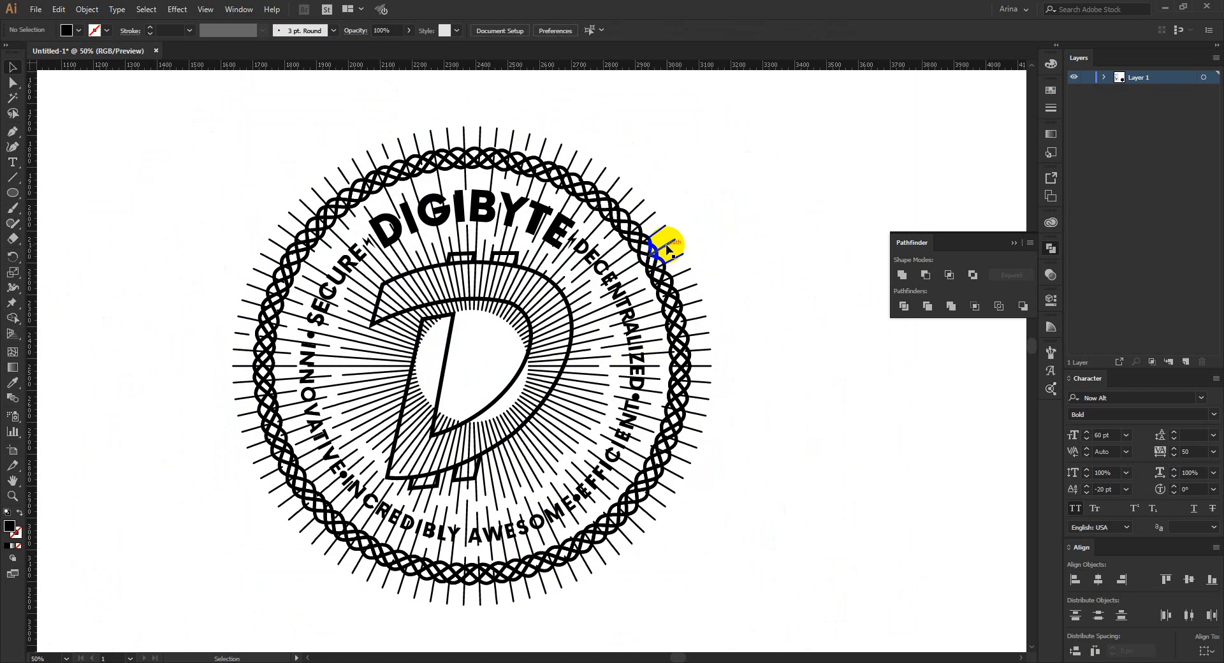
- Add a non-clipping opacity mask to the sunburst and paste the offset silhouette in place inside it
left_click(667, 246)
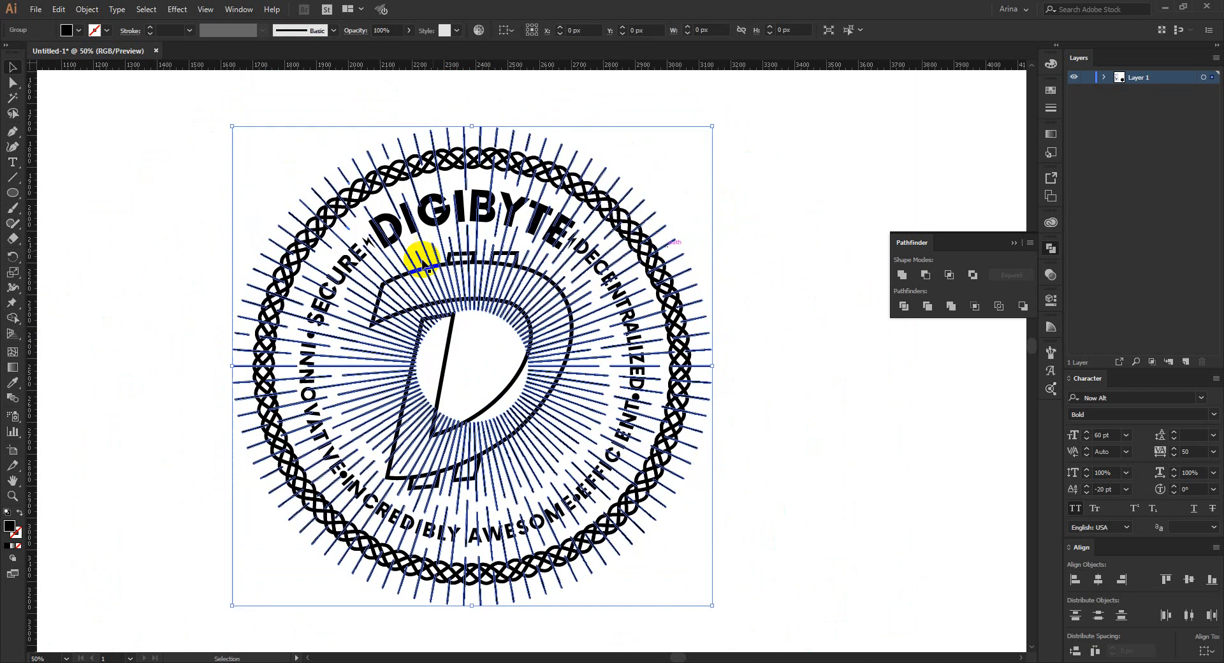
left_click(1050, 275)
left_click(977, 322)
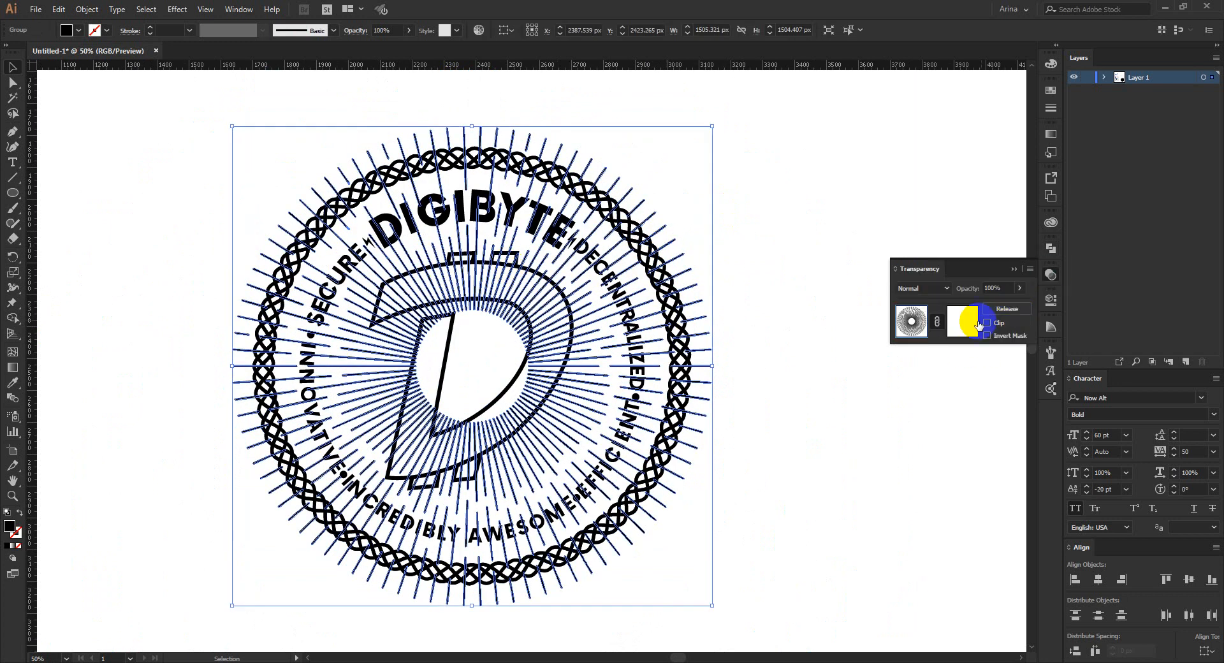
left_click(962, 331)
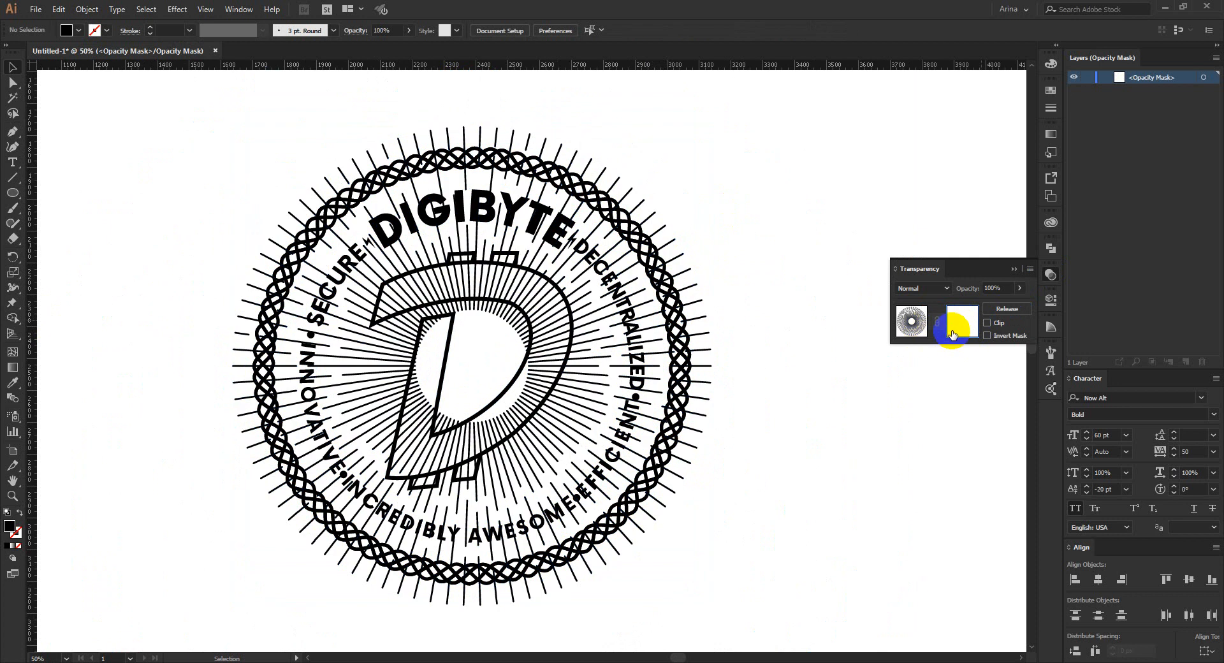
key("ctrl+f")
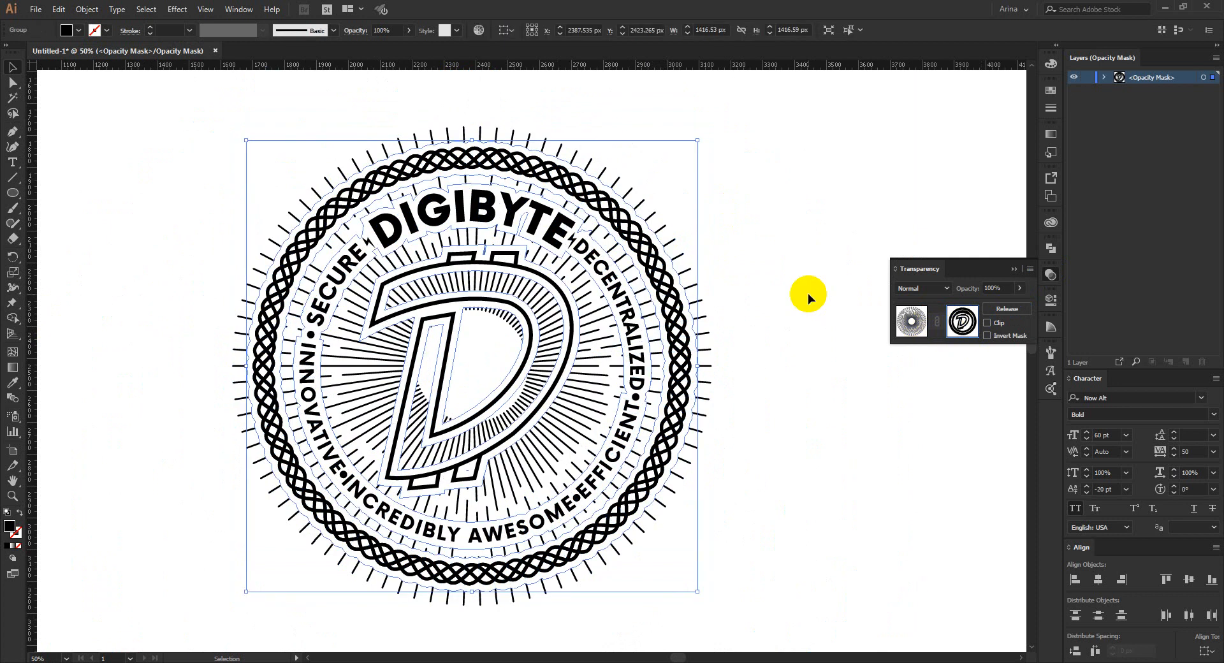
left_click(808, 293)
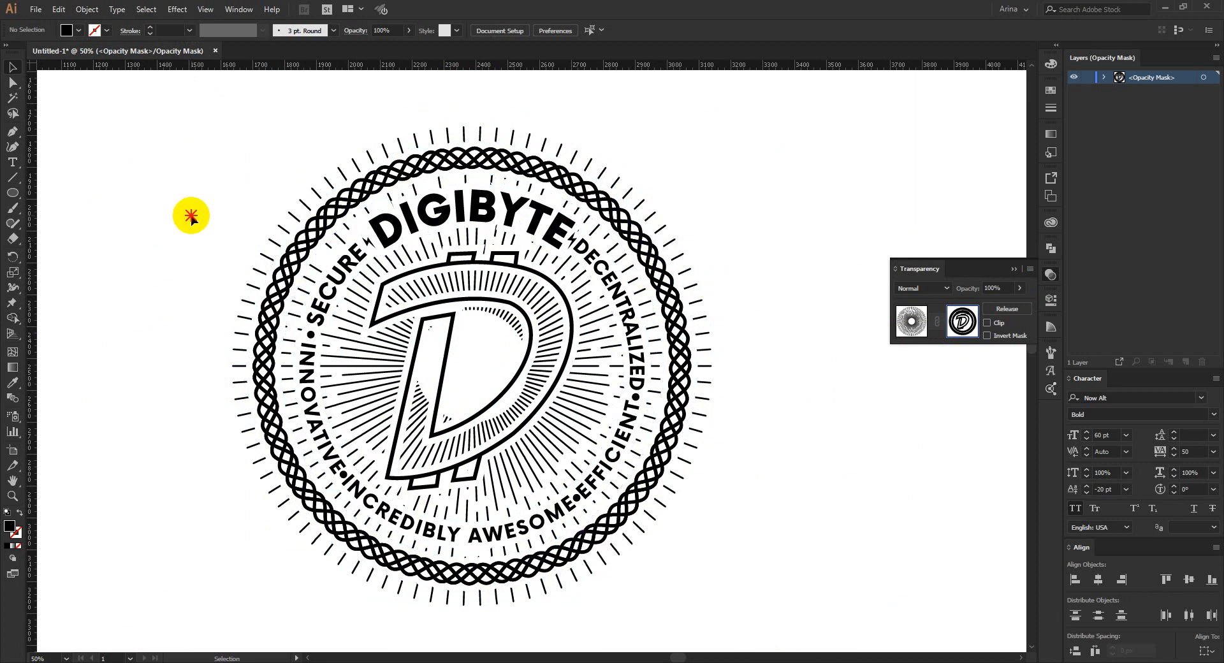
- Merge the silhouette areas inside the D symbol with the Shape Builder in the mask, and return to editing the artwork
scroll(469, 310, "up", 1)
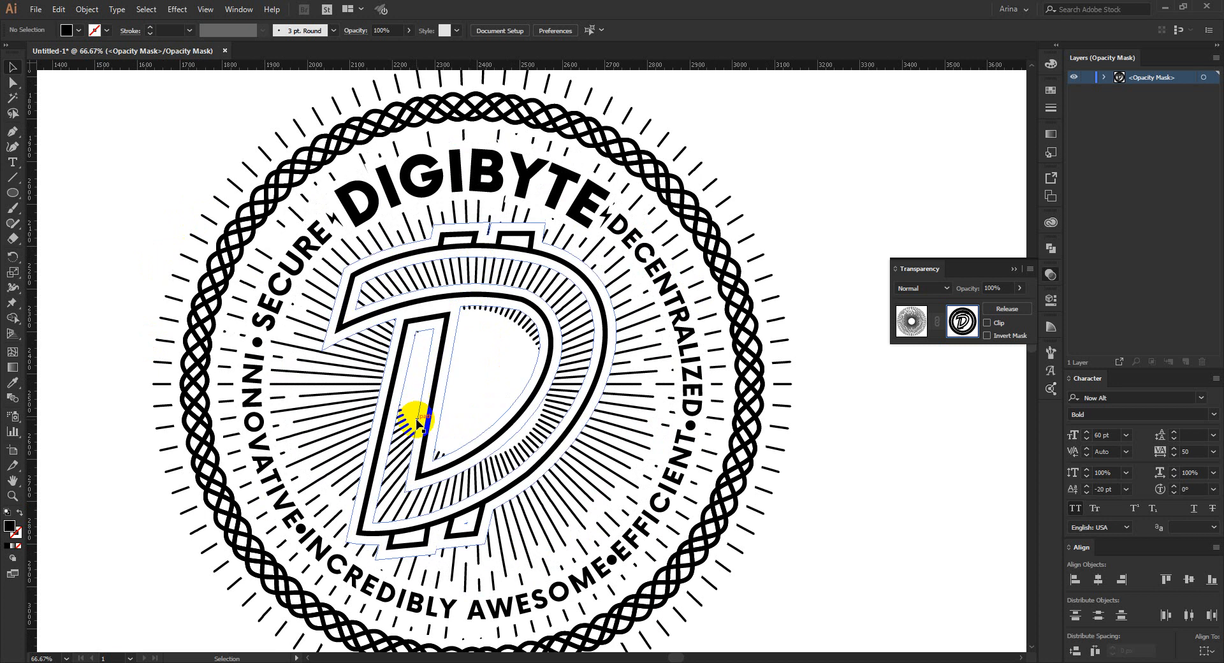
left_click(464, 468)
left_click(476, 467)
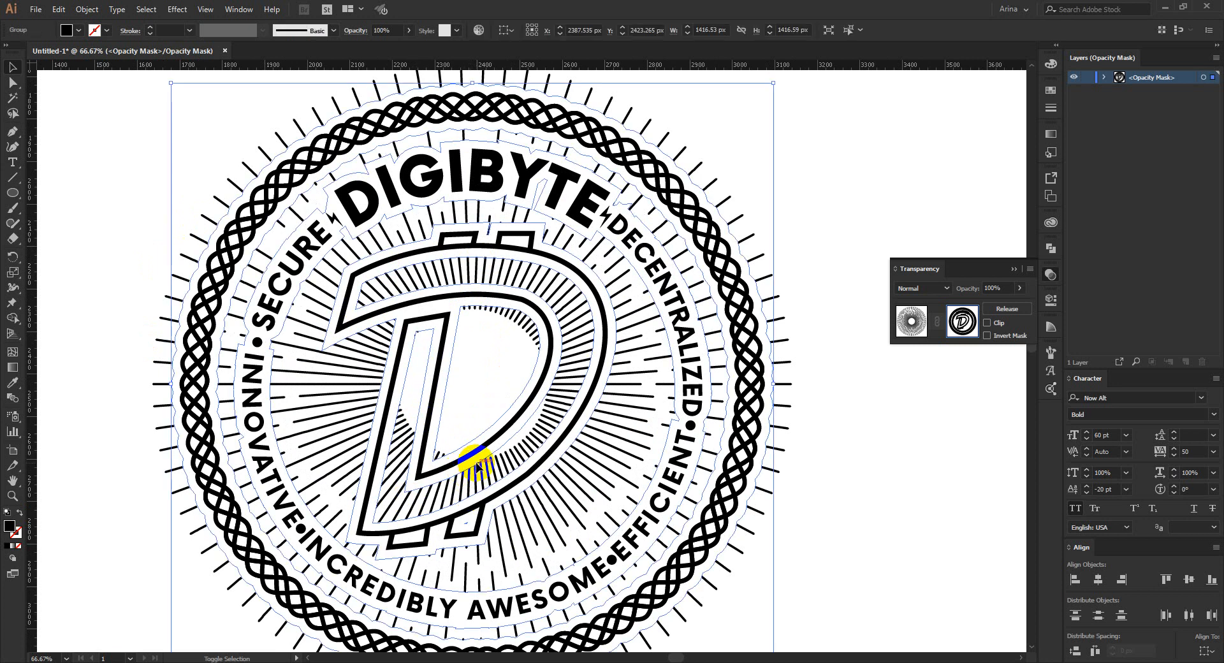
key("shift+m")
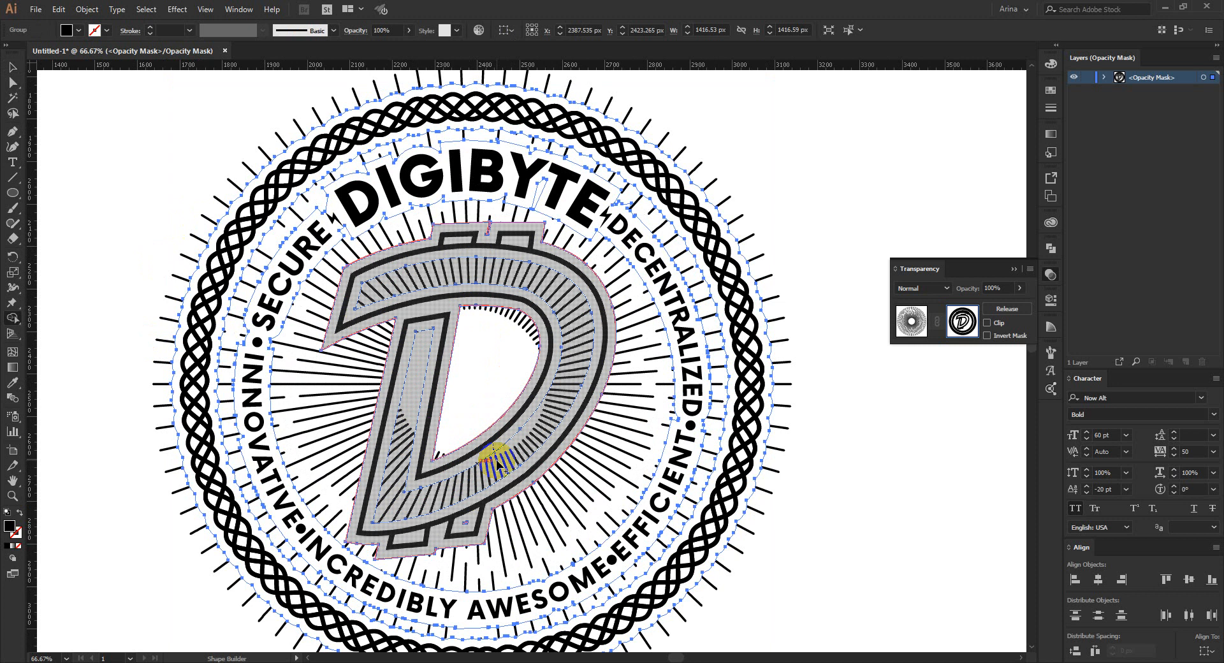
mouse_move(496, 456)
left_mouse_down()
mouse_move(537, 418)
mouse_move(457, 443)
left_mouse_up()
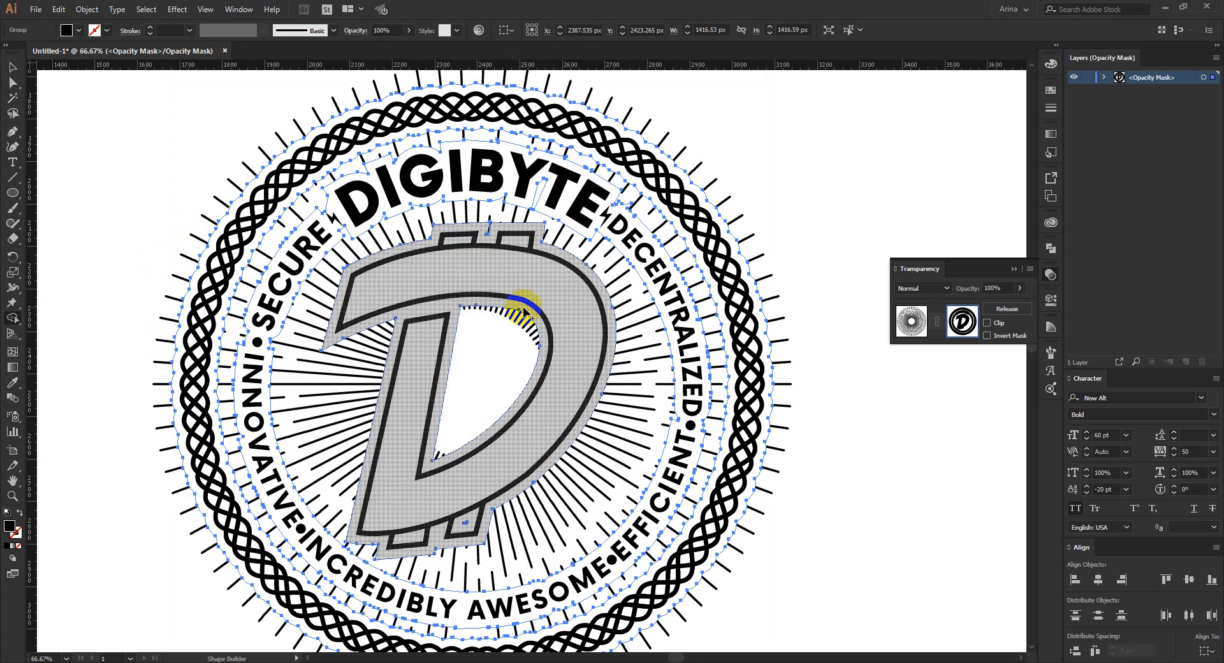
key("v")
left_click(843, 415)
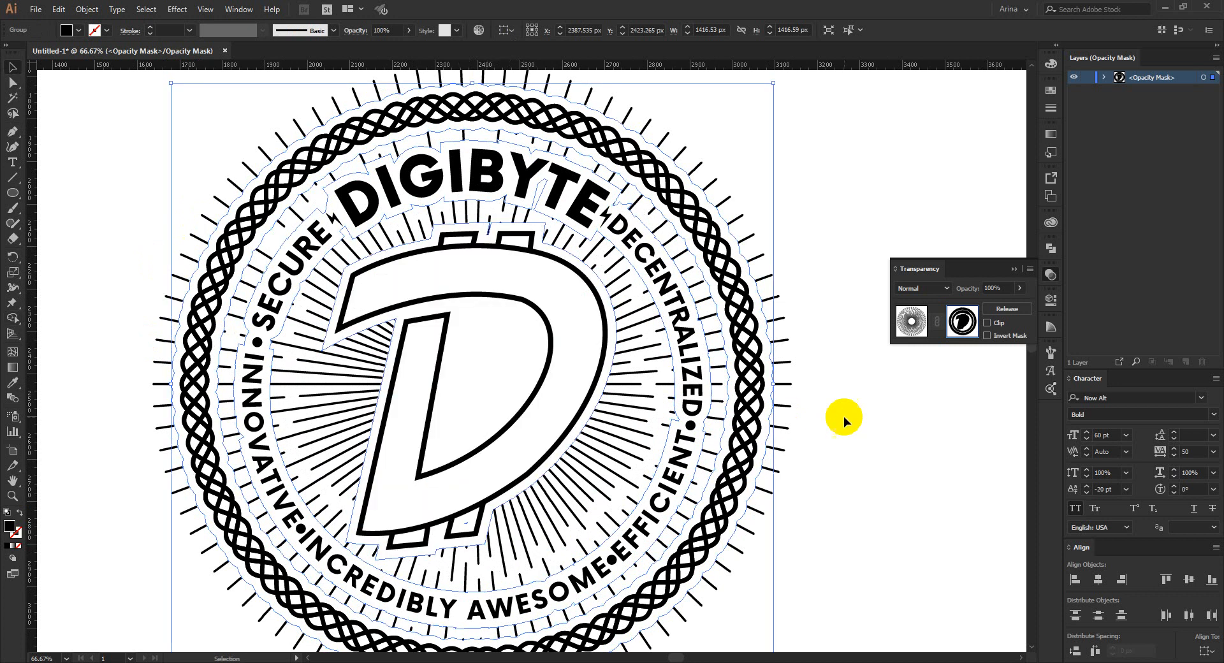
scroll(471, 343, "down", 1)
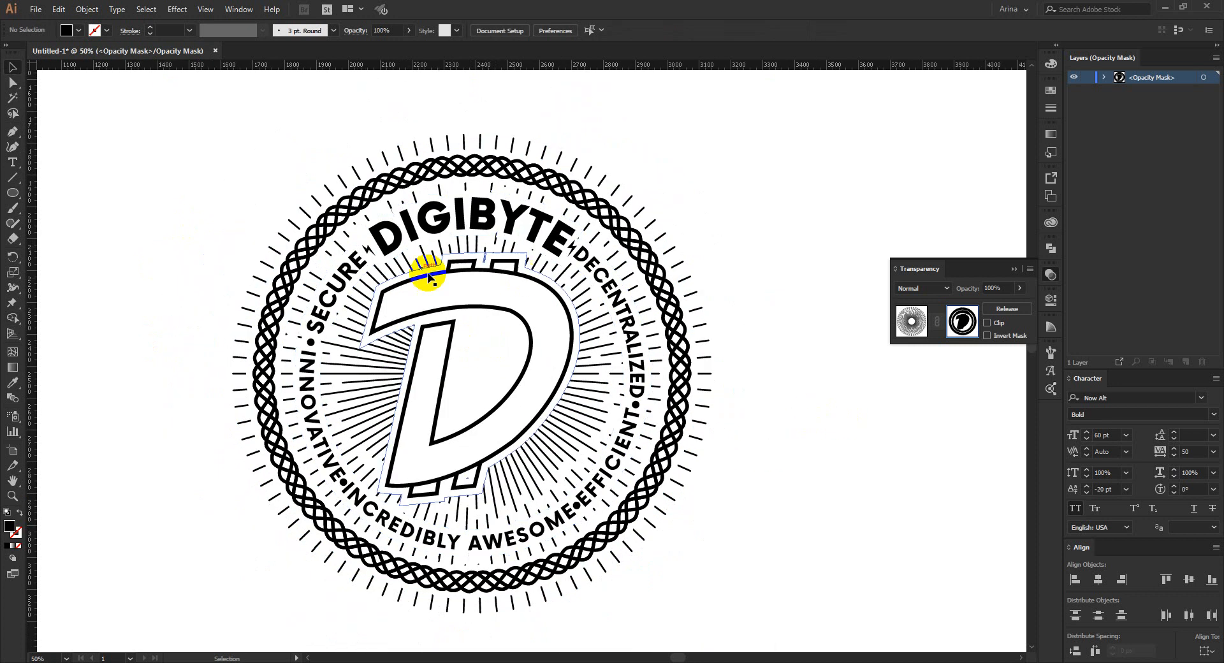
left_click(912, 322)
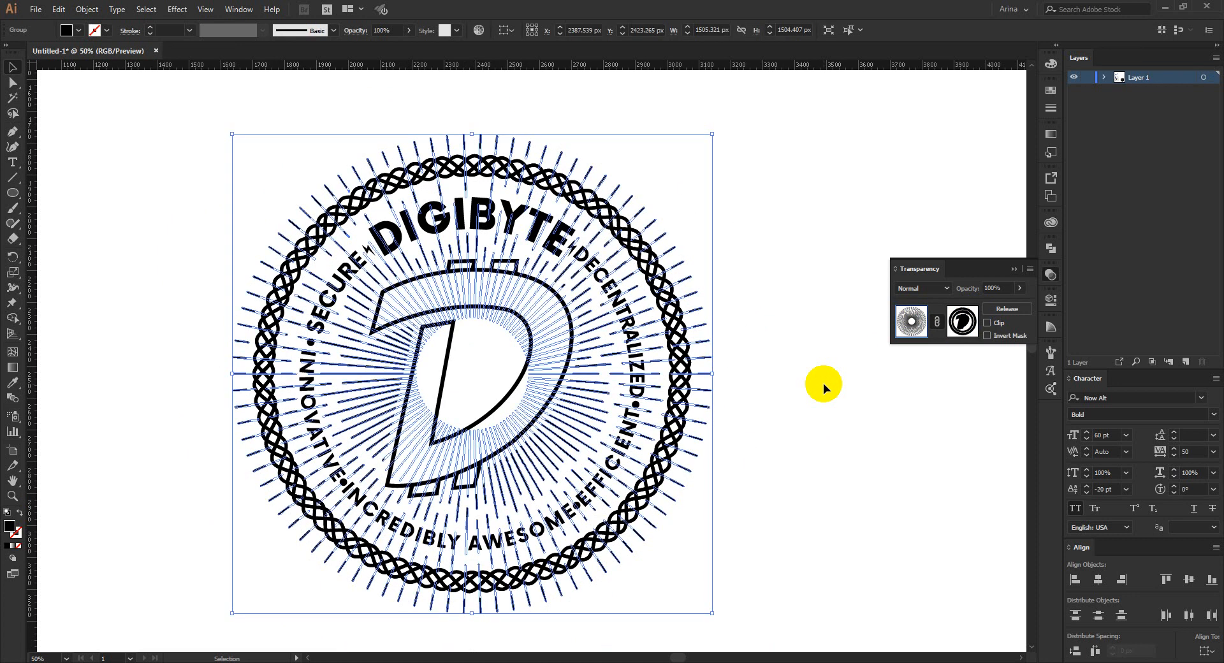
left_click(824, 384)
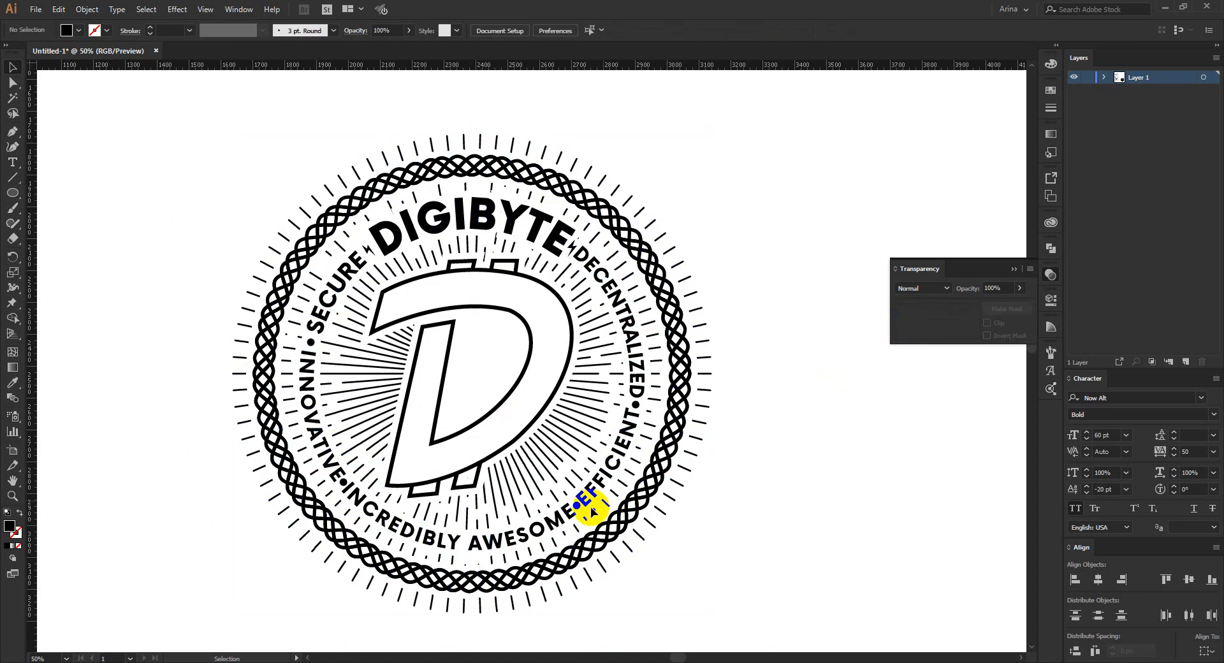
- Examine the masked badge as a whole and compare it with the lightning bolts in the client's sketch
scroll(478, 324, "down", 1)
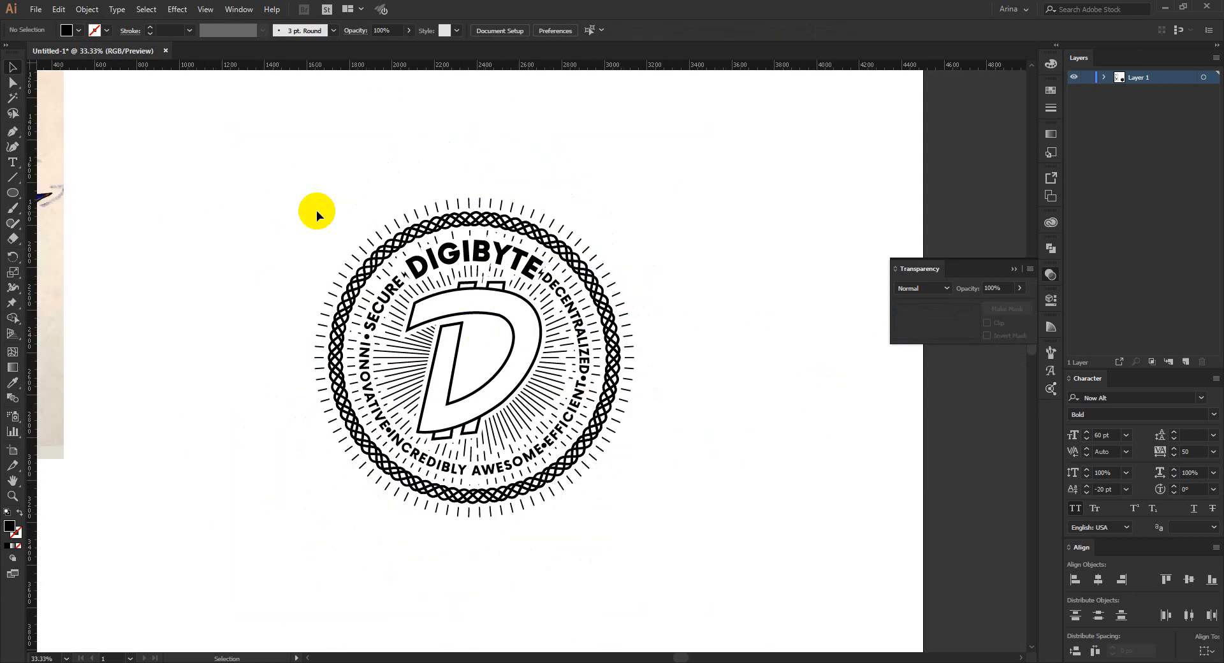
left_click_drag(228, 133, 700, 572)
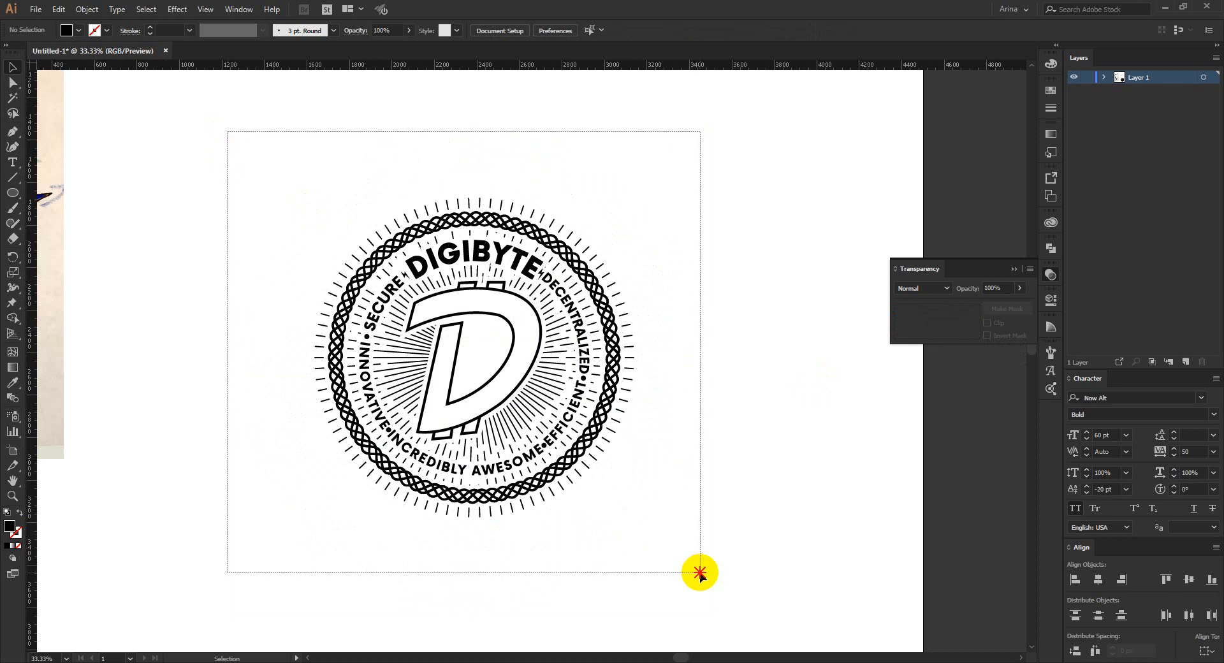
left_click_drag(699, 572, 699, 572)
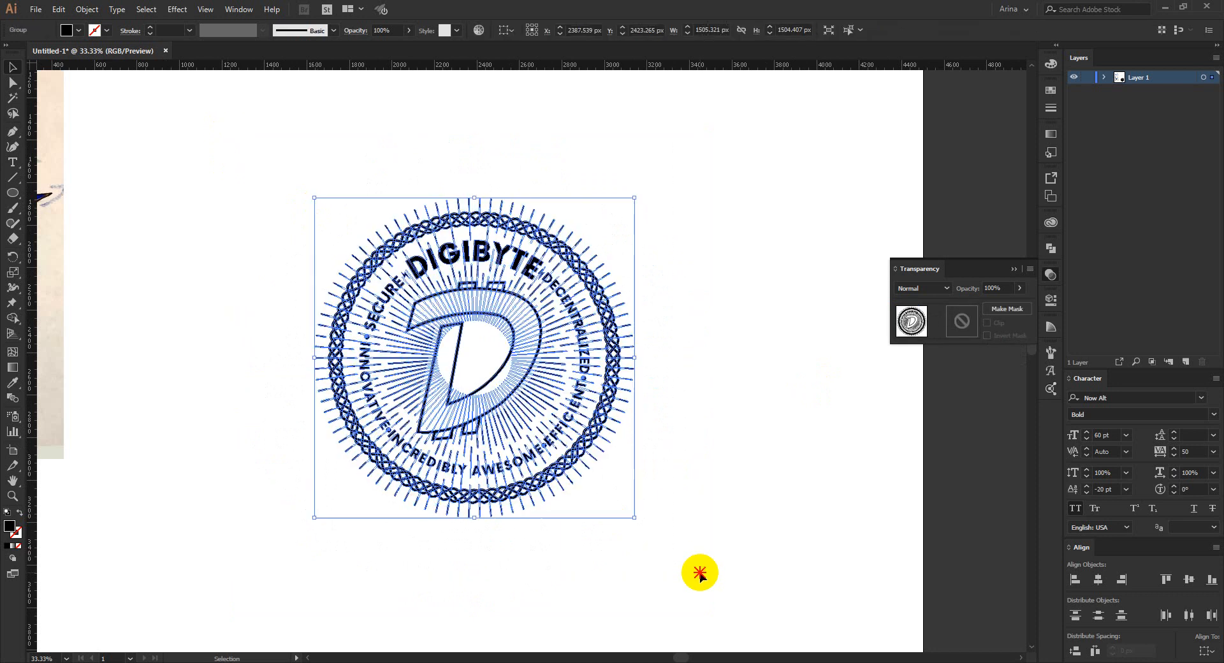
left_click(698, 572)
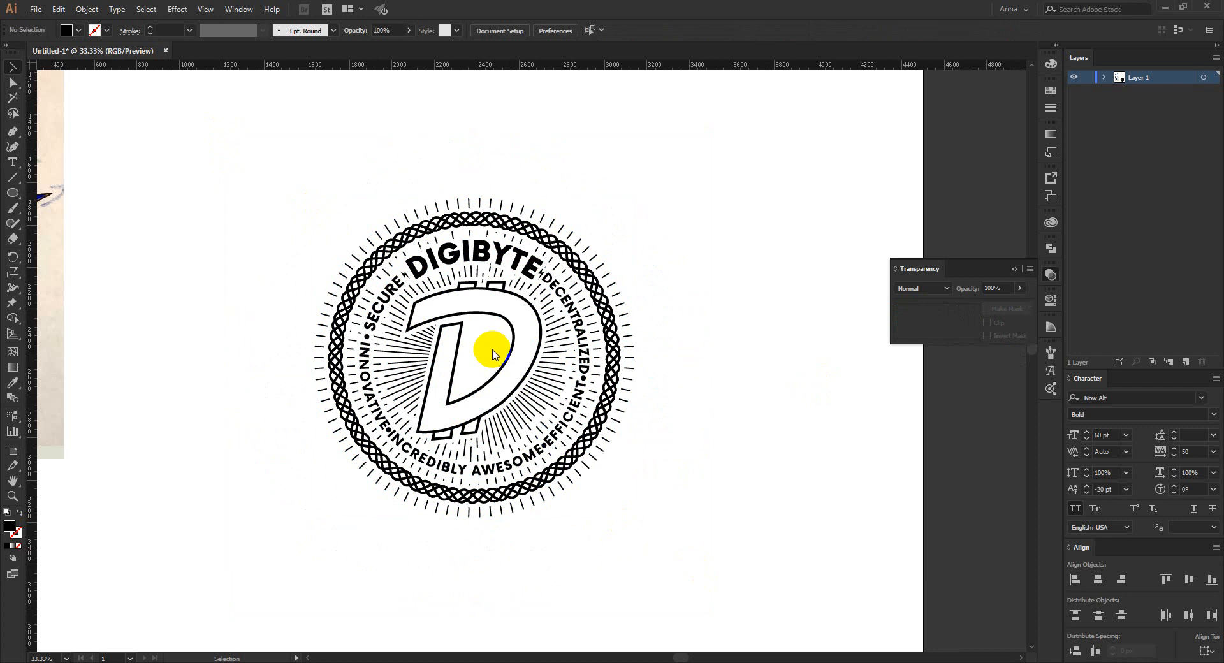
scroll(494, 351, "down", 1)
scroll(491, 350, "up", 1)
scroll(472, 352, "up", 1)
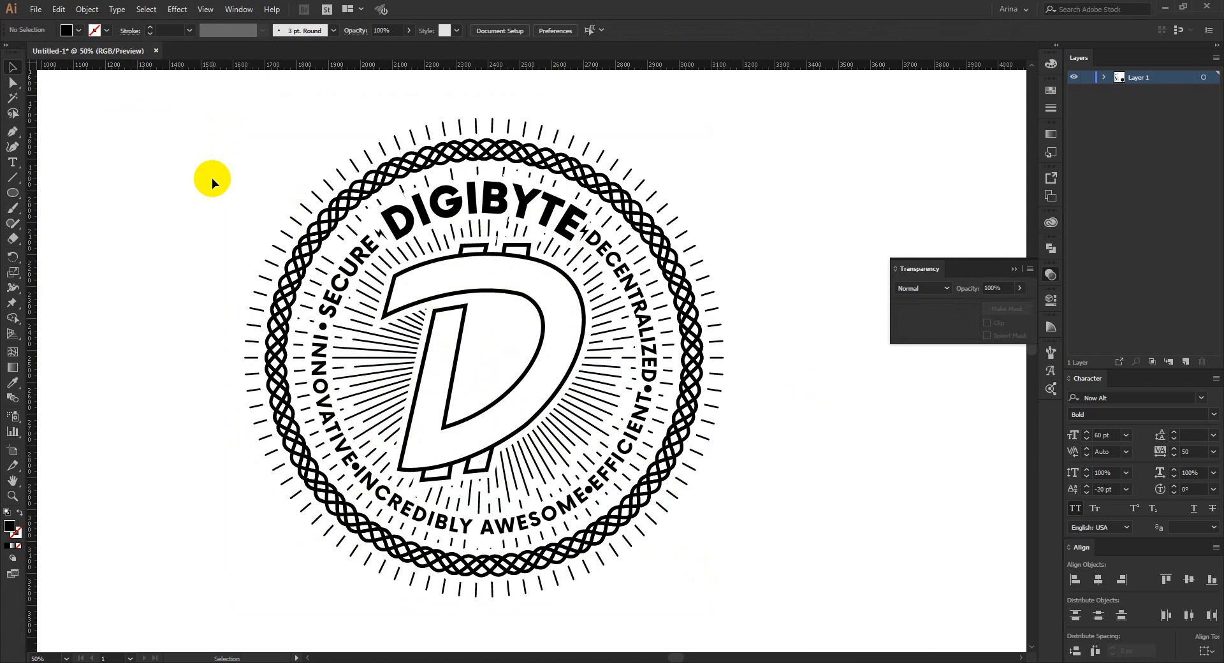
left_click_drag(207, 144, 801, 601)
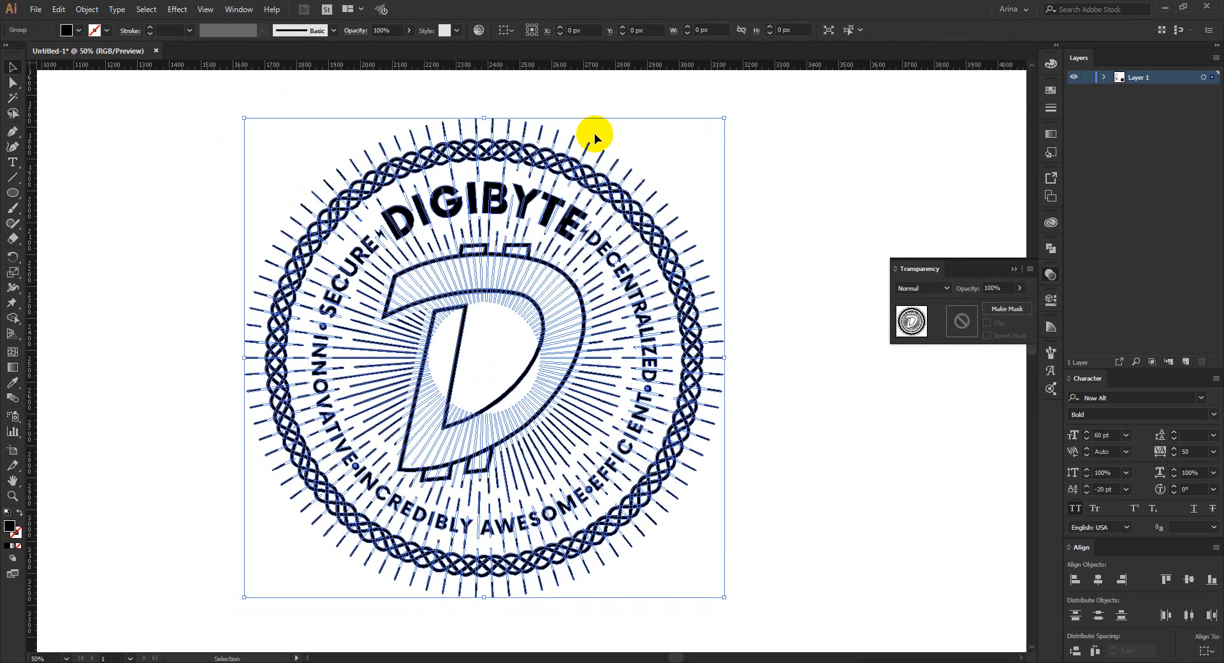
left_click(229, 142)
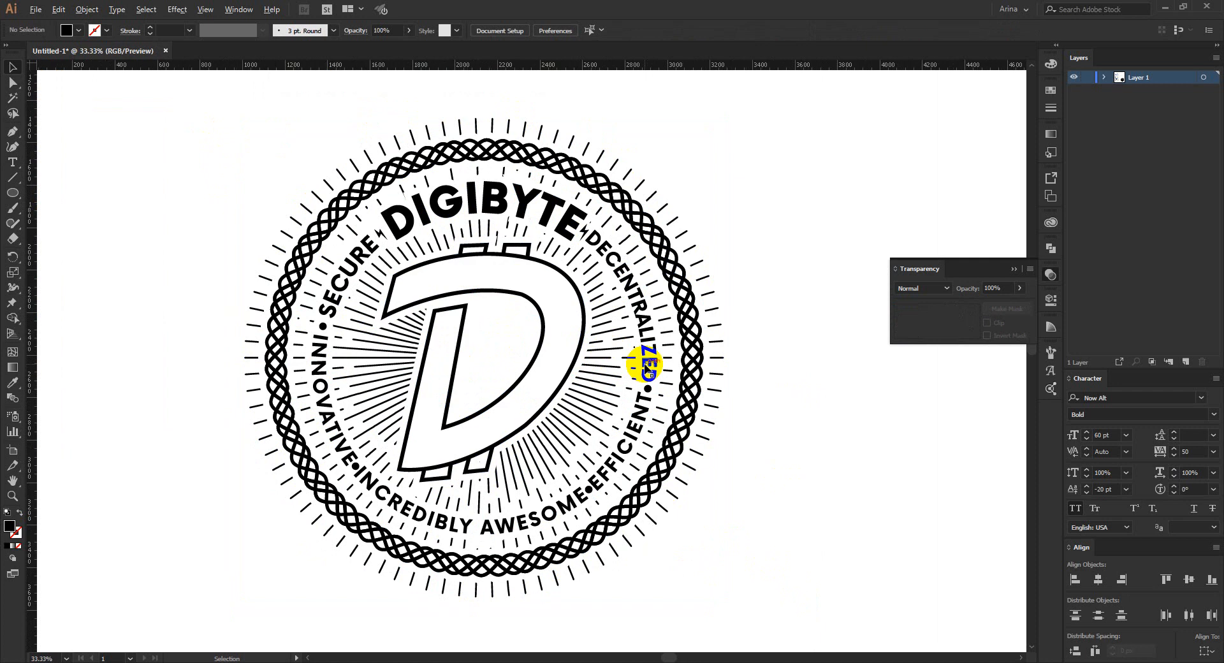
scroll(644, 358, "down", 1)
scroll(656, 390, "down", 1)
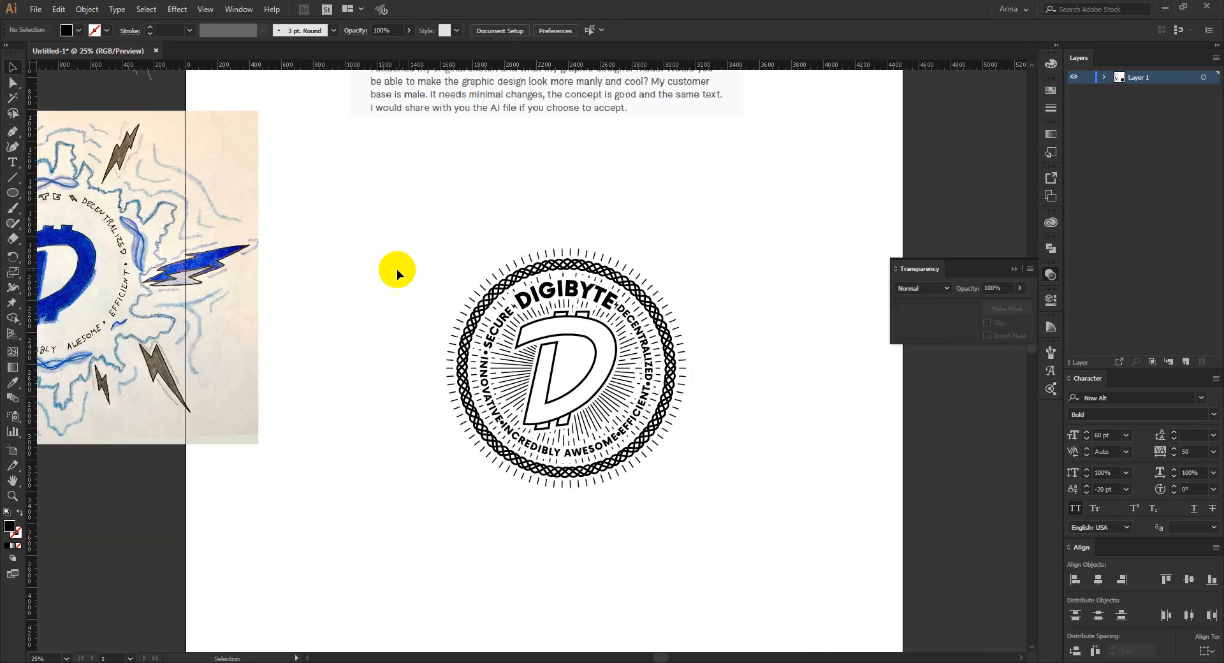
scroll(397, 269, "down", 1)
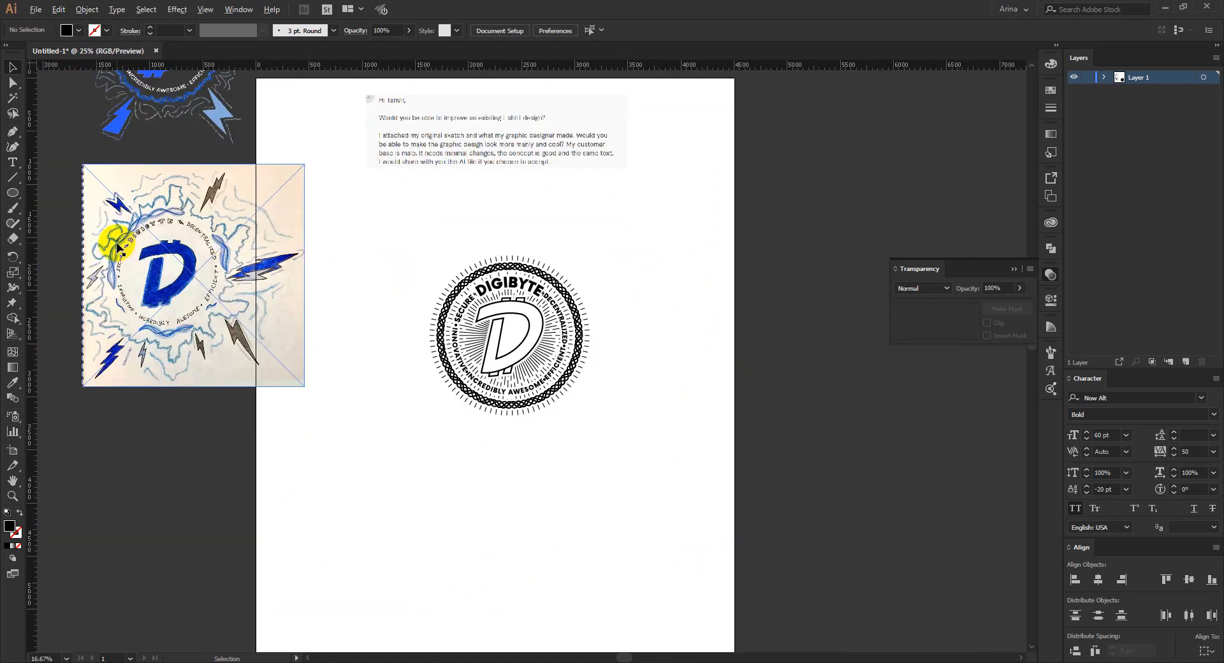
scroll(115, 245, "up", 3)
scroll(369, 355, "down", 1)
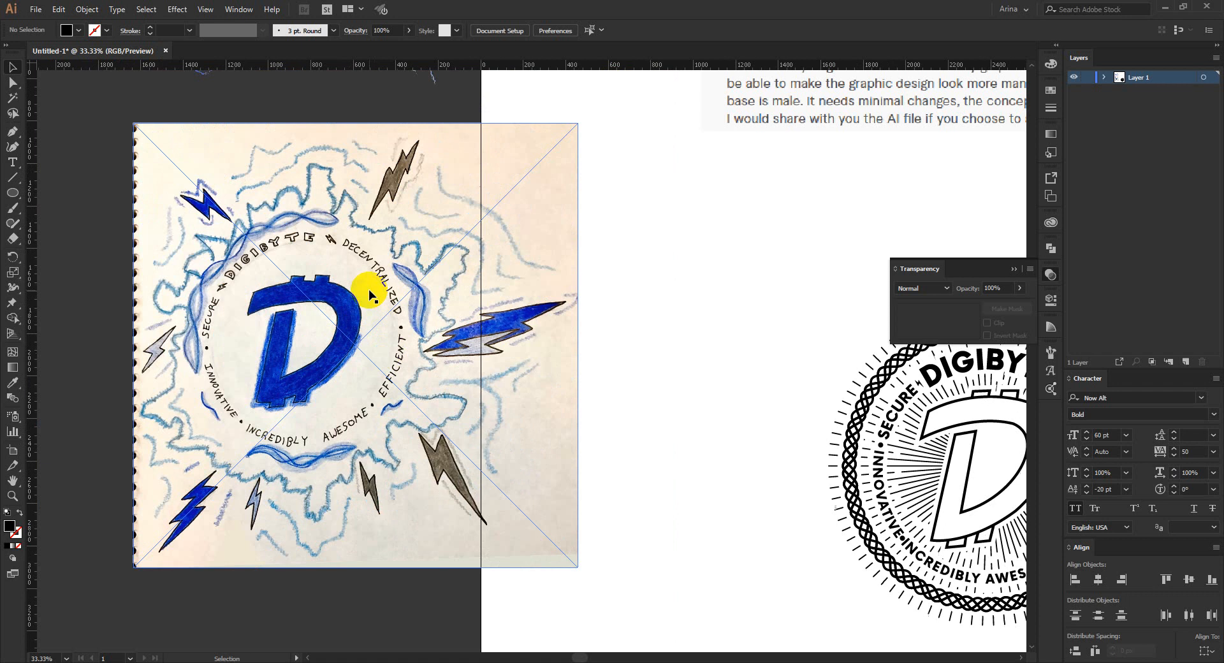
scroll(549, 387, "right", 5)
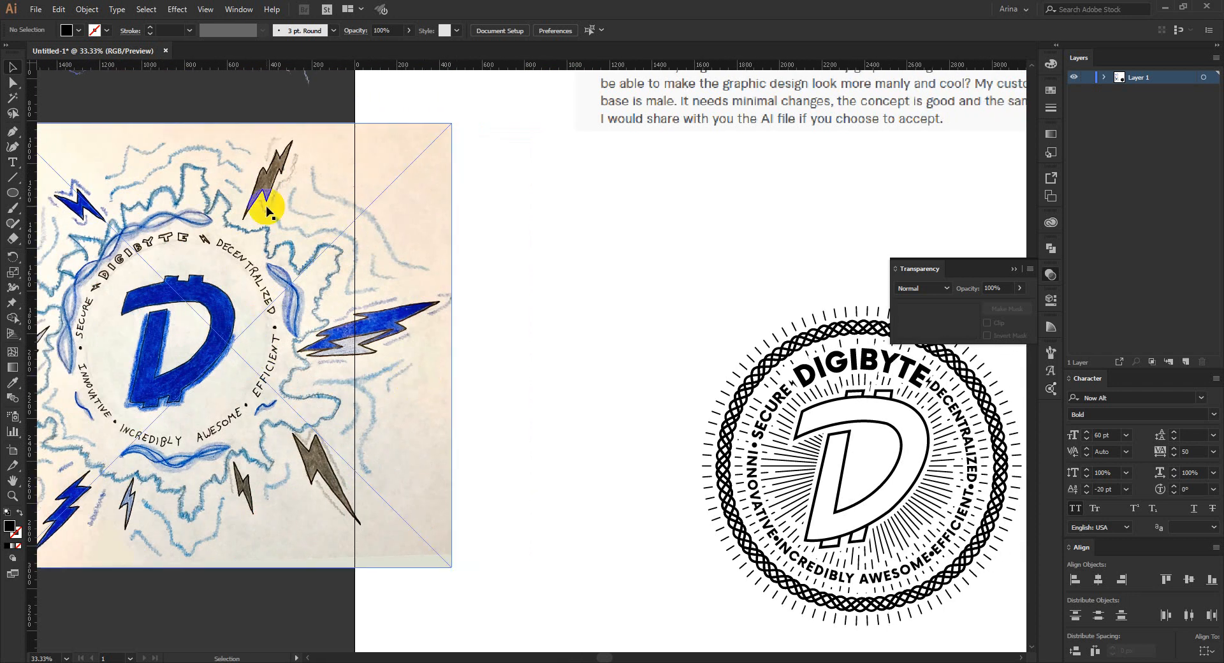
- Draw a closed black zigzag lightning bolt about 225 px wide and 664 px high with the Pen tool, between sketch and badge
left_click(580, 238)
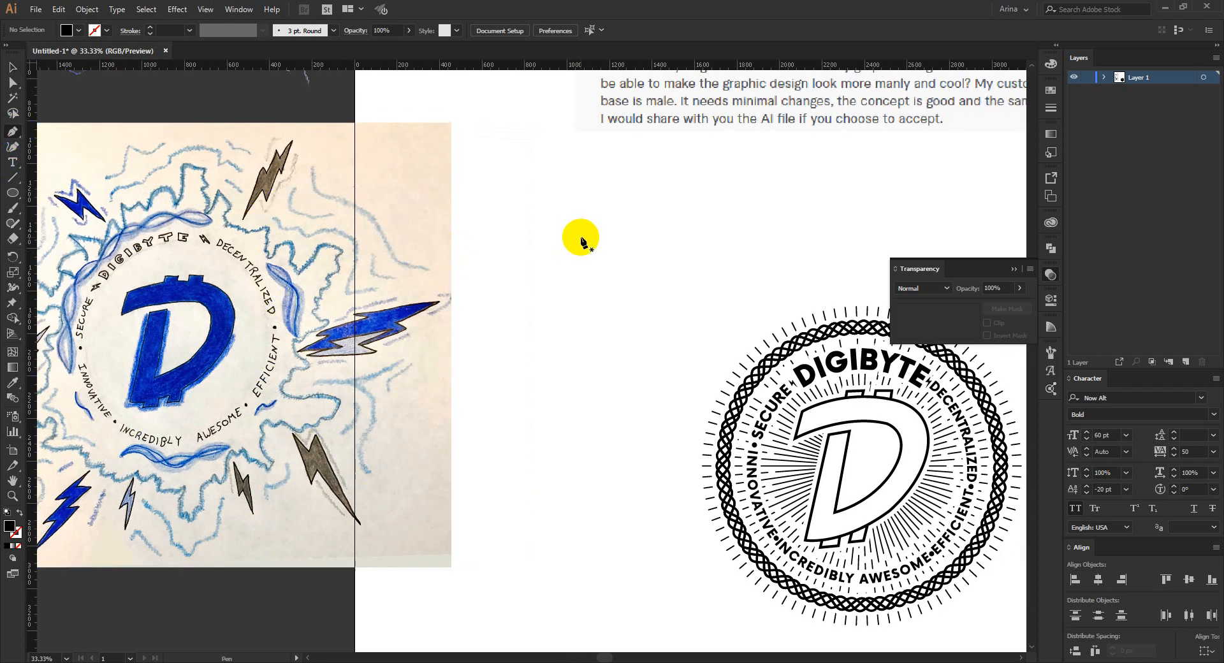
left_click_drag(559, 282, 582, 278)
left_click(580, 274)
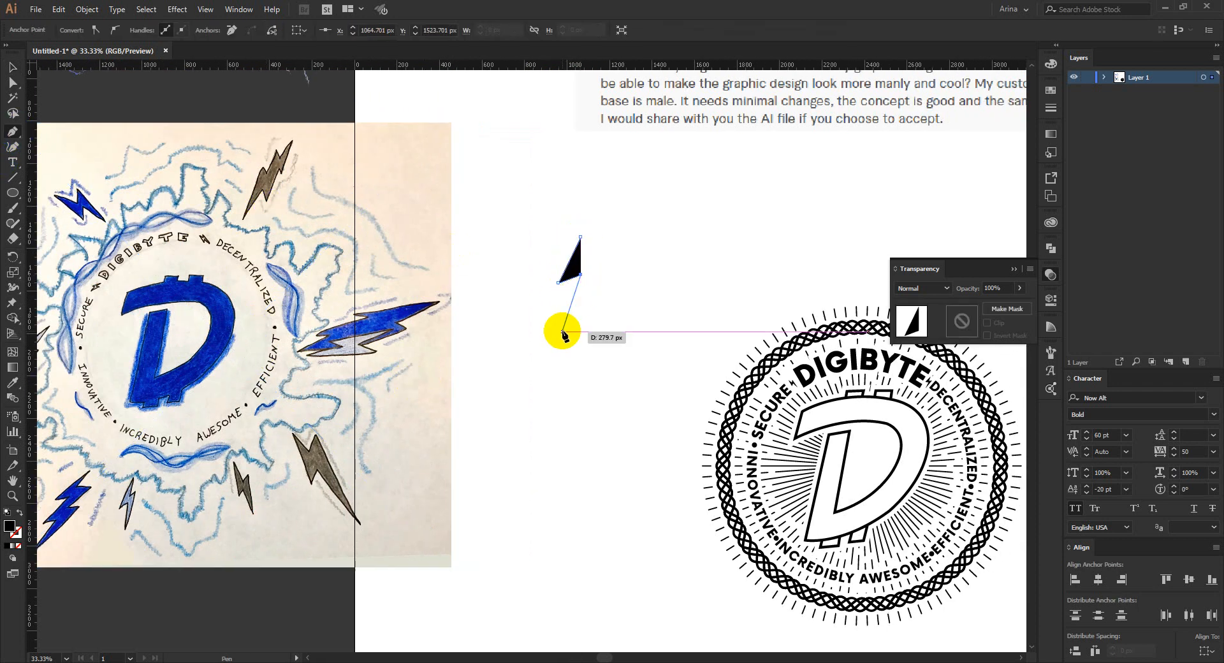
left_click(559, 317)
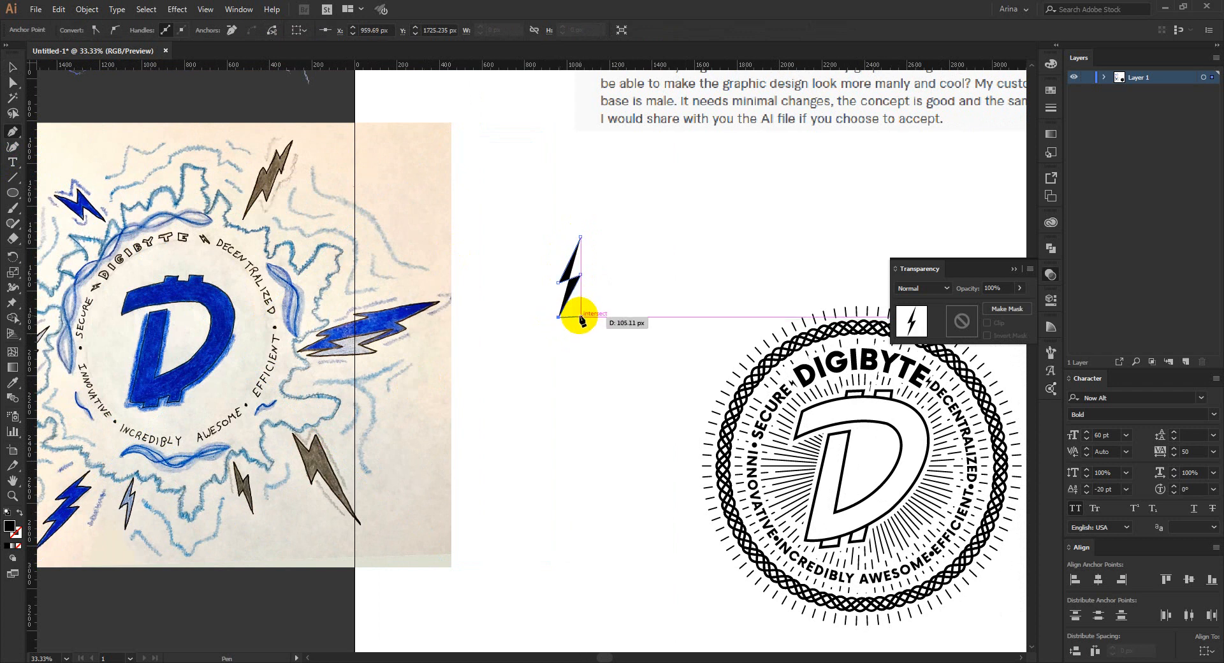
left_click(582, 311)
left_click(576, 365)
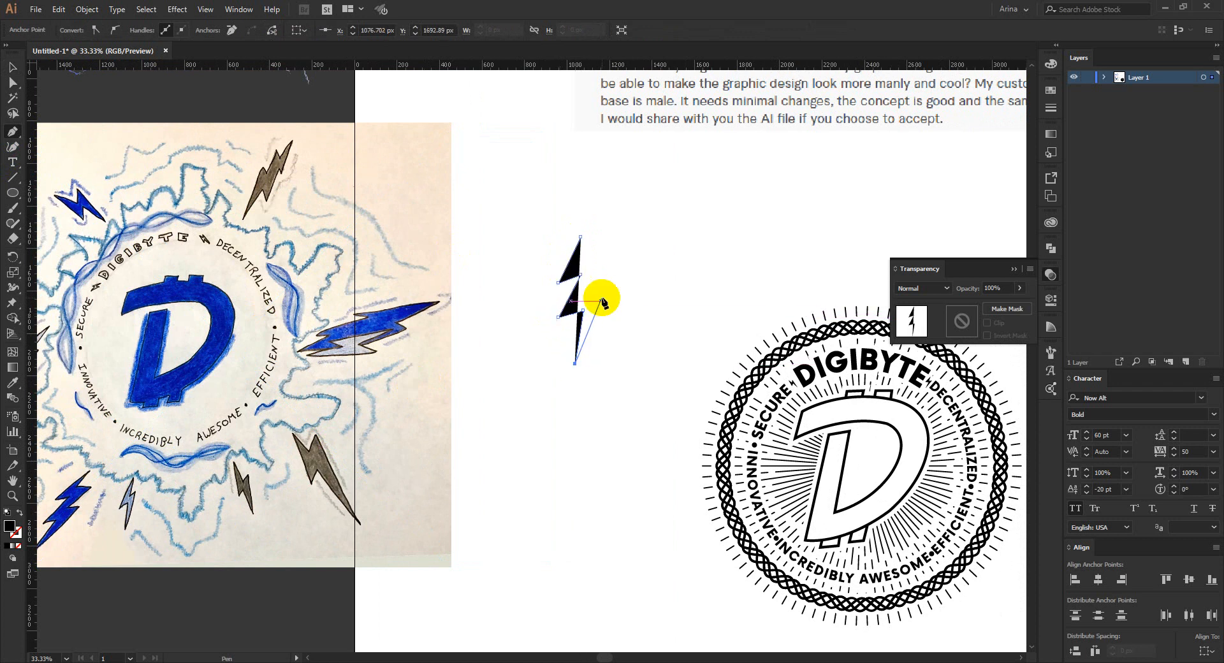
left_click(605, 289)
left_click(578, 301)
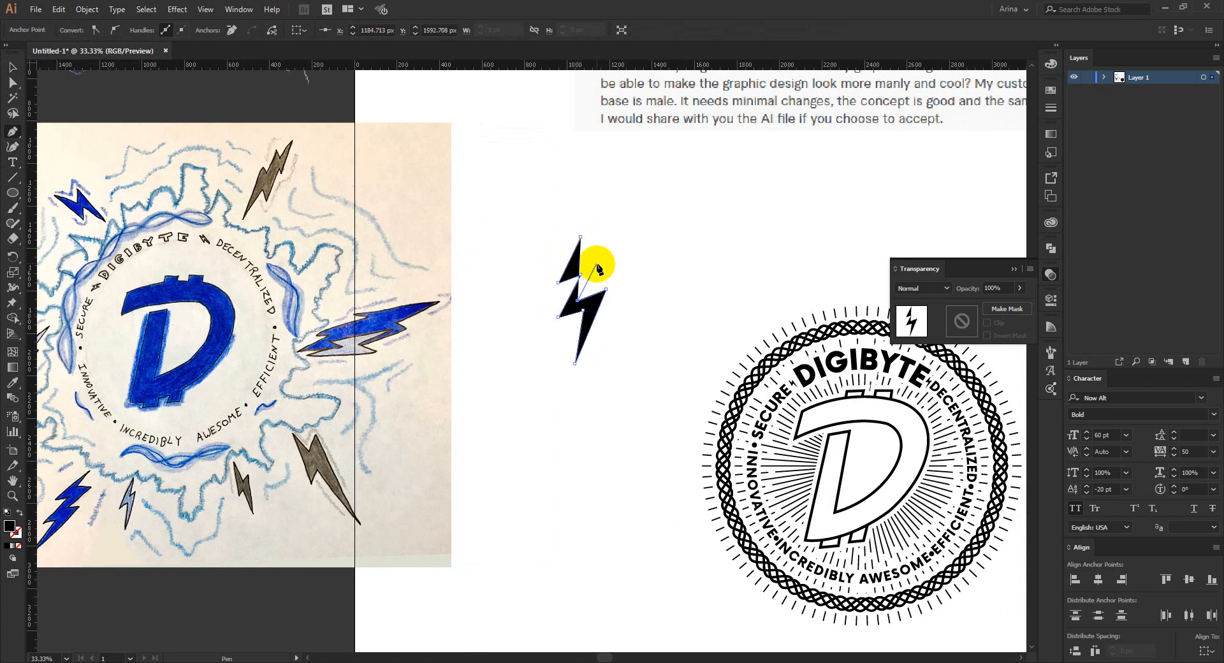
left_click(602, 256)
left_click(577, 263)
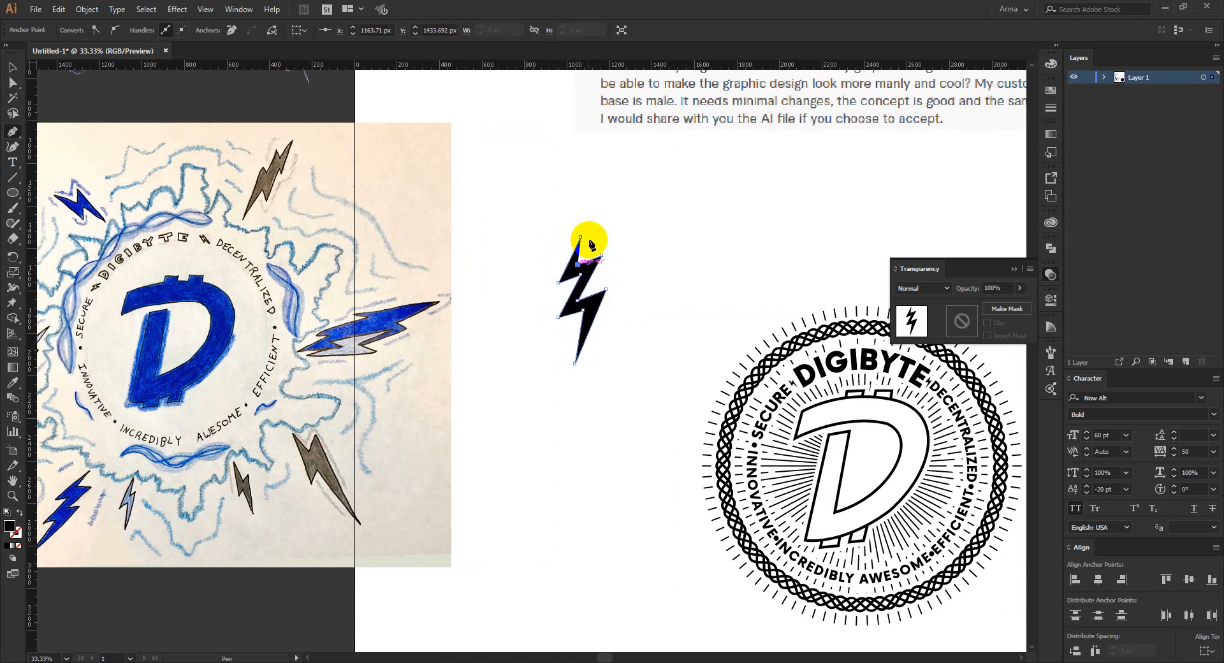
left_click(588, 222)
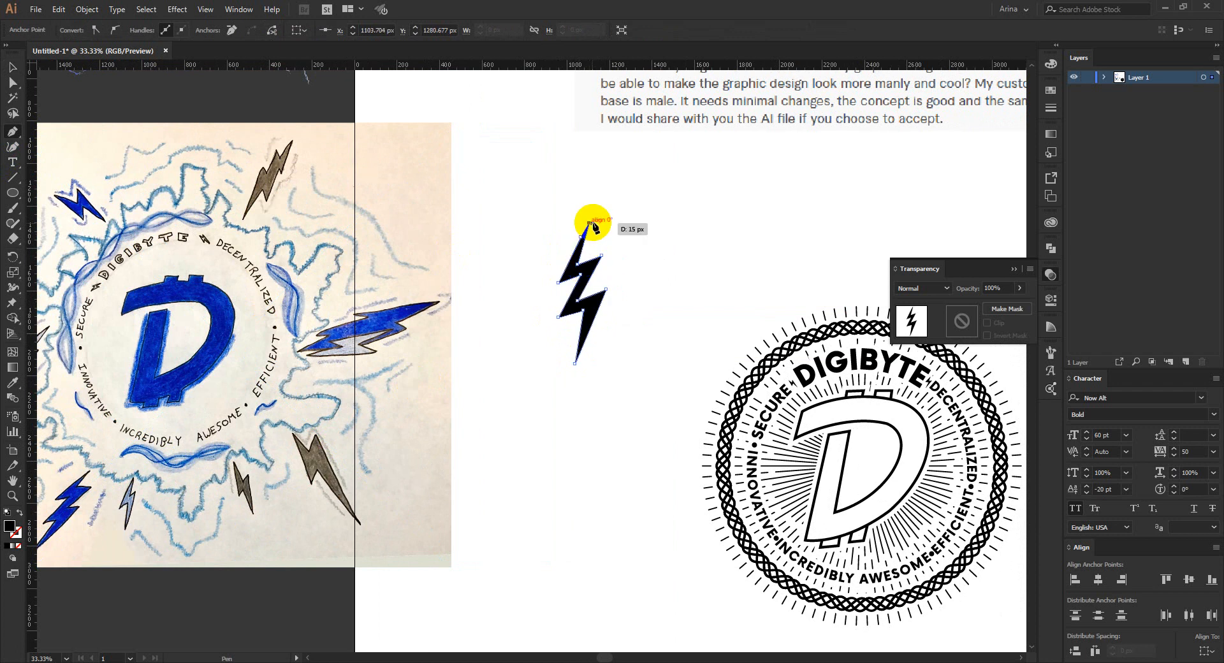
scroll(593, 224, "up", 1)
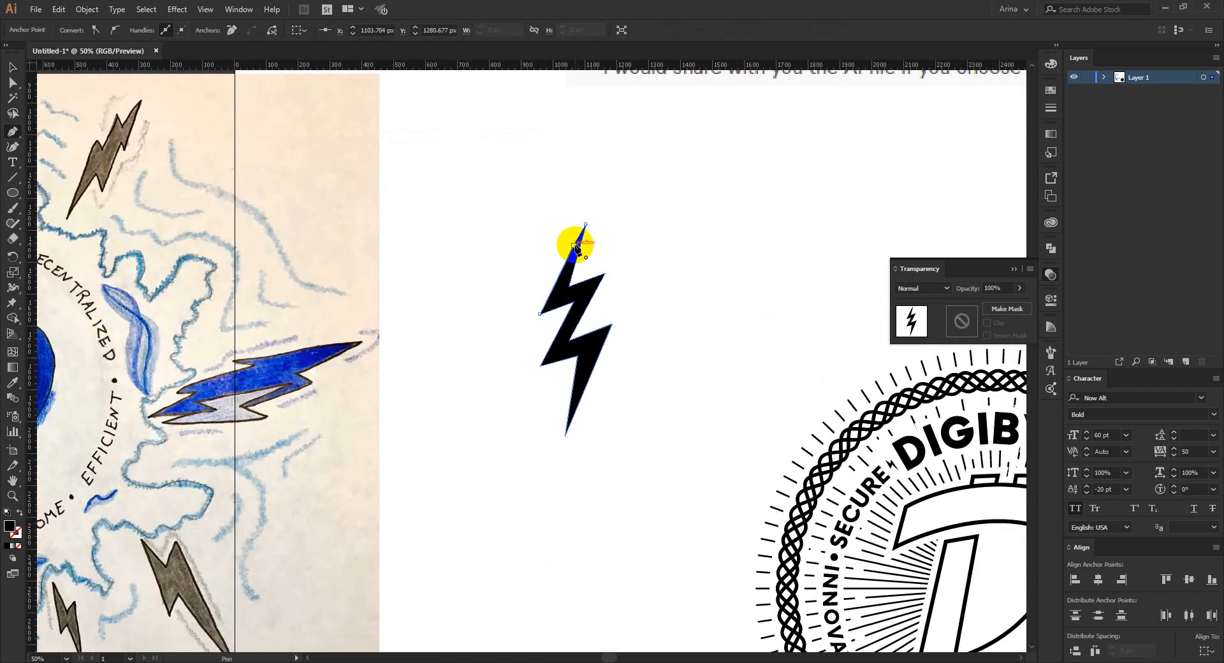
left_click(575, 246)
key("v")
left_click(505, 193)
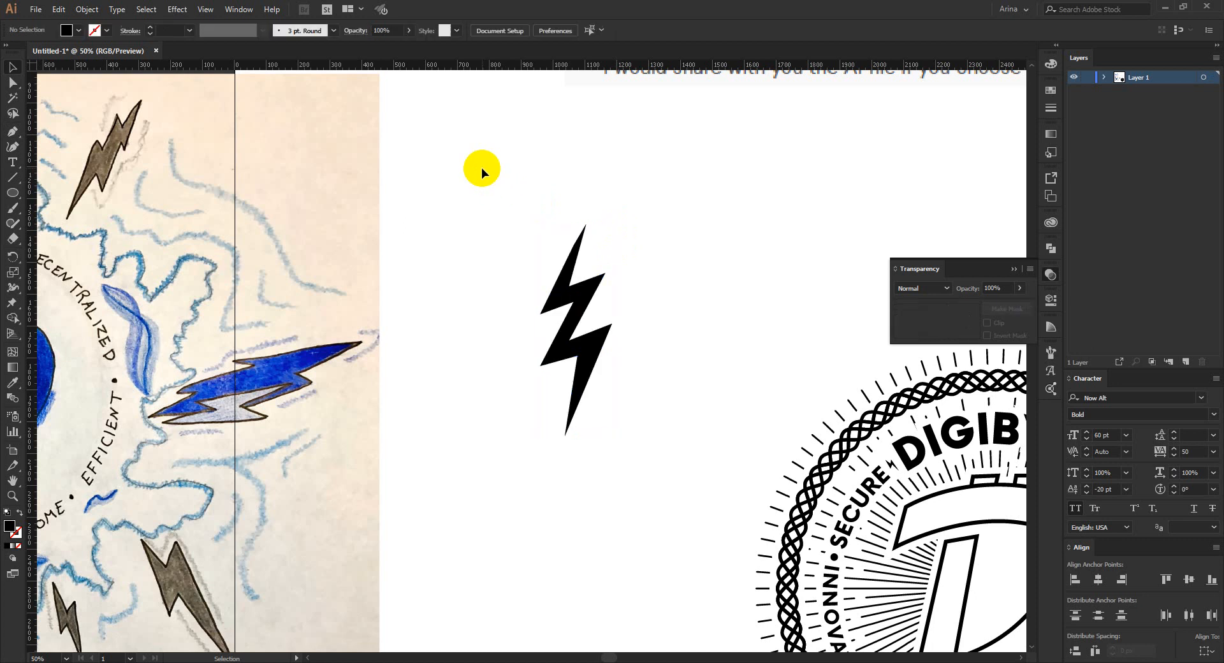
- Draw a second black lightning bolt with a flat top, about 160 px wide and 557 px high, between the zigzag bolt and the badge
left_click_drag(483, 168, 602, 454)
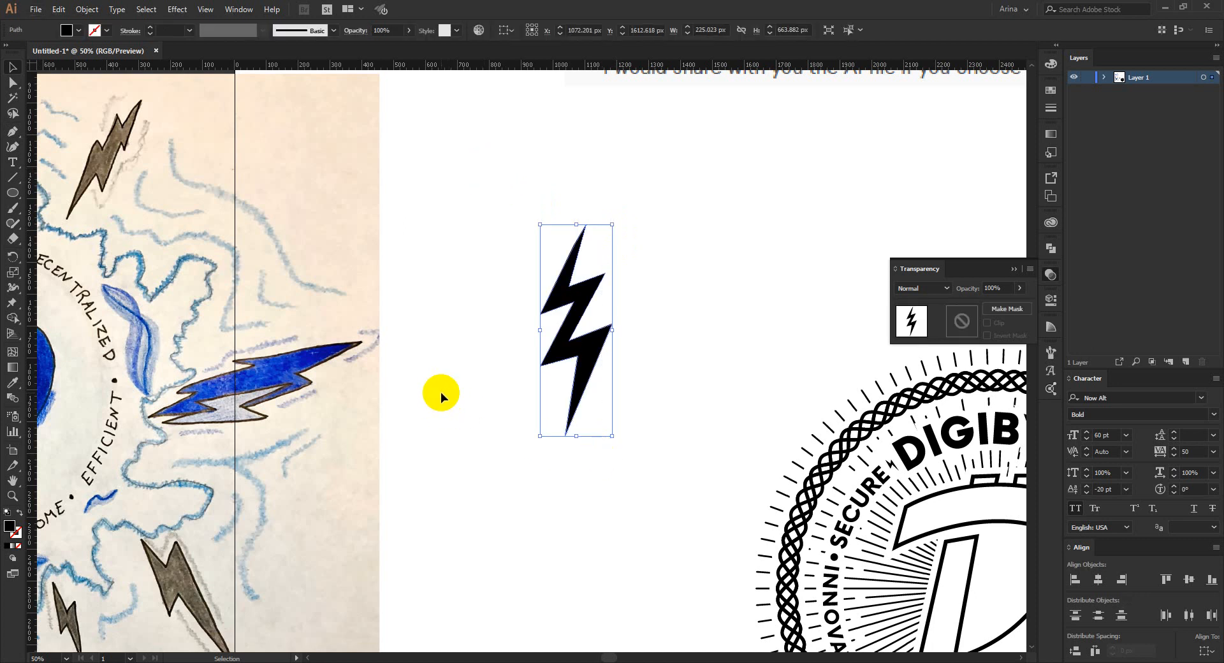
left_click(10, 150)
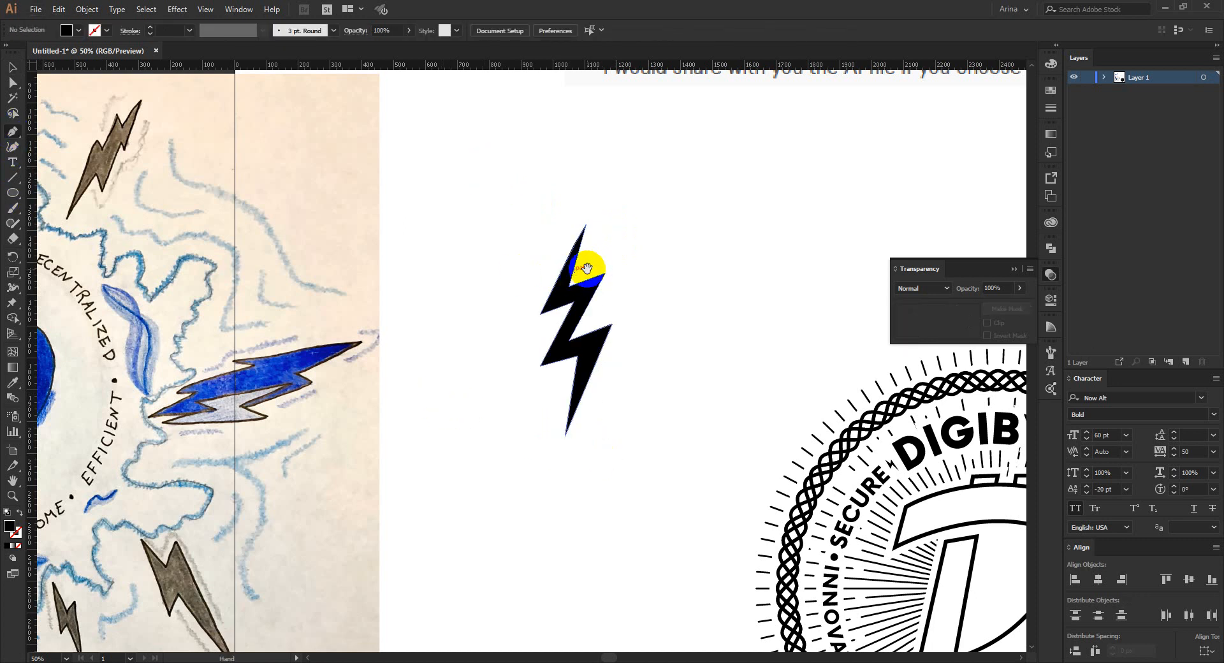
left_click_drag(579, 265, 369, 264)
left_click(485, 224)
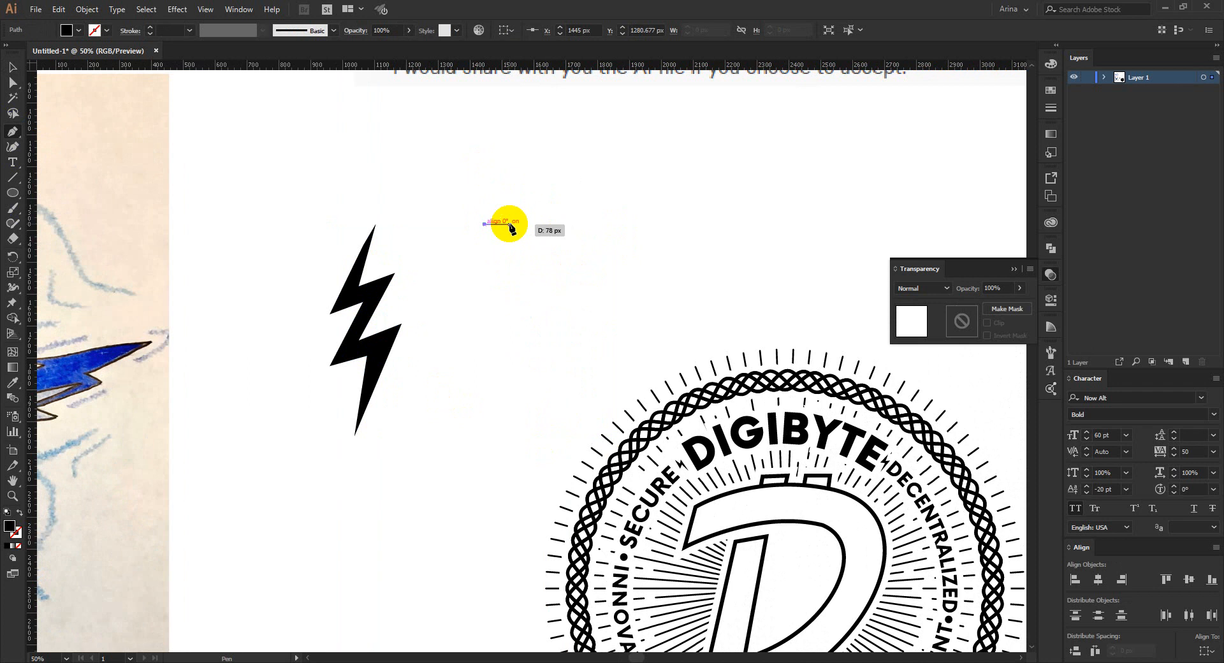
left_click(524, 224)
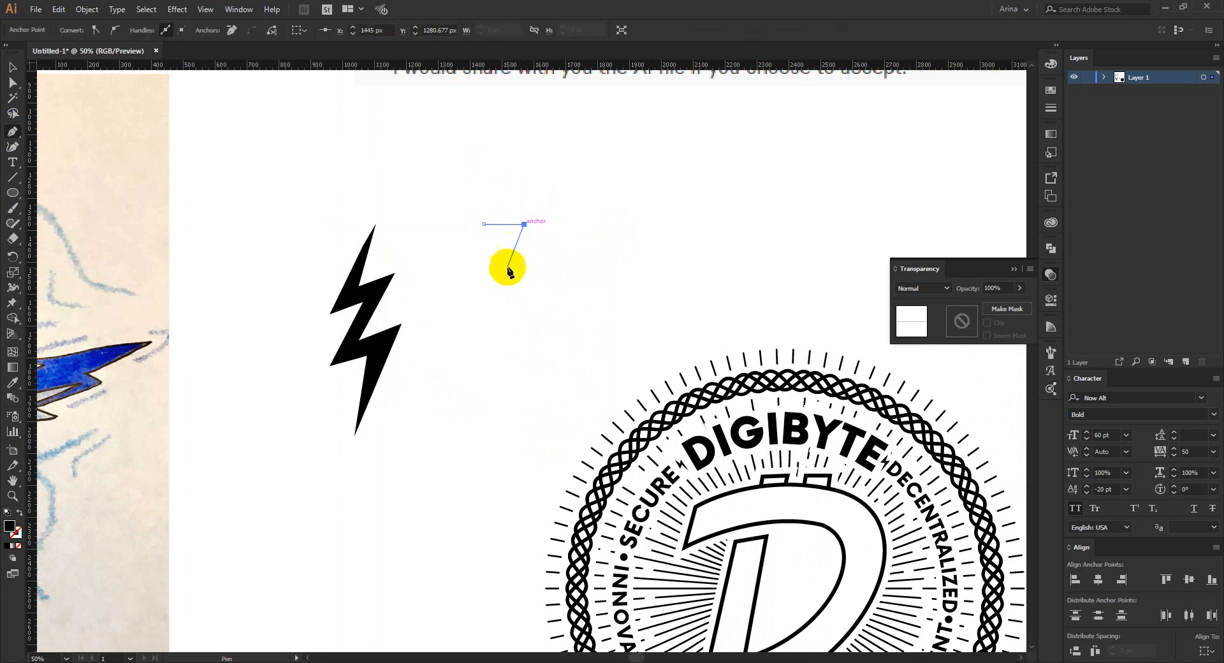
left_click(503, 302)
left_click(531, 296)
left_click(480, 401)
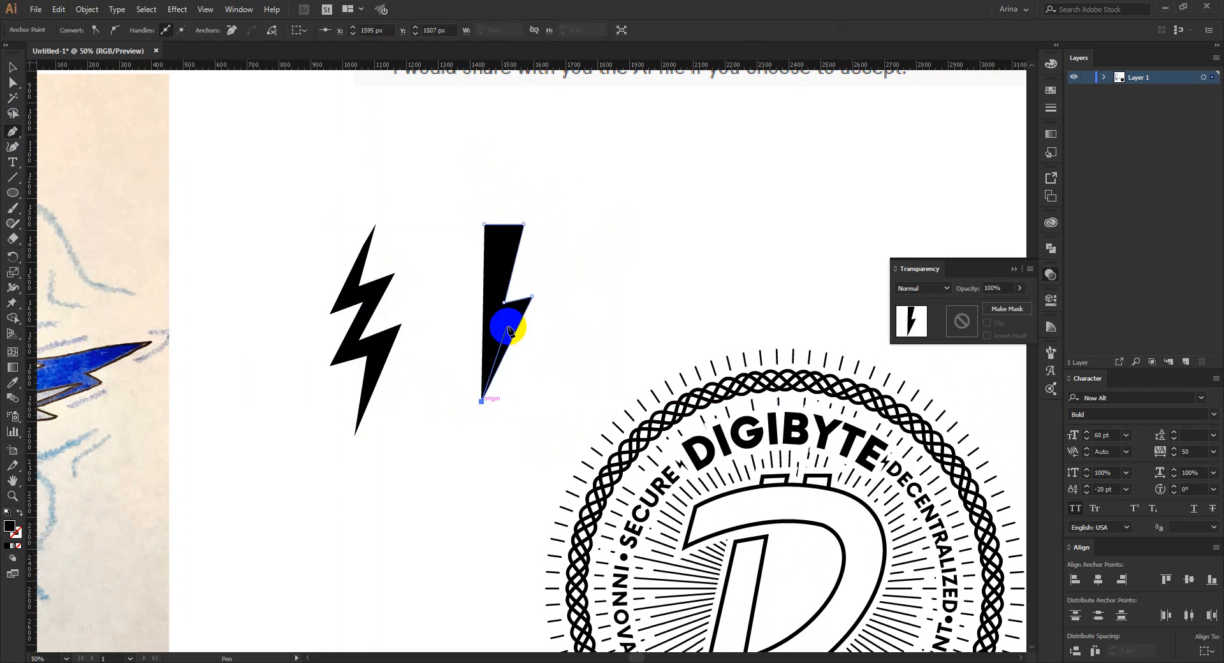
left_click(510, 318)
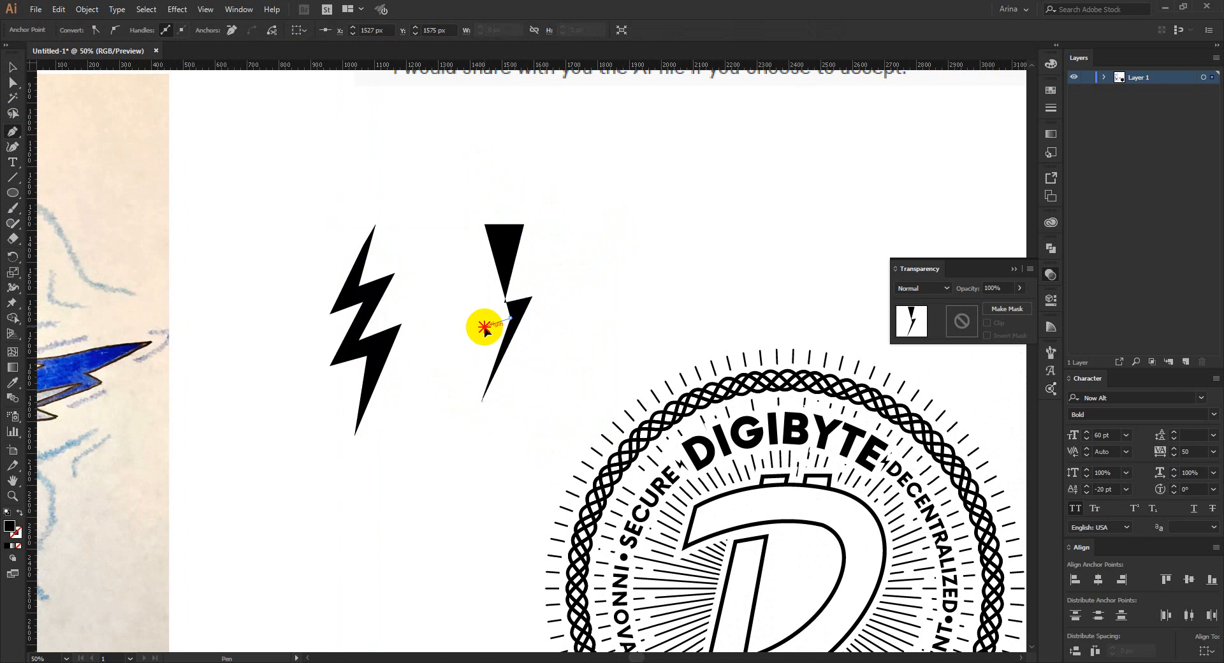
left_click(484, 326)
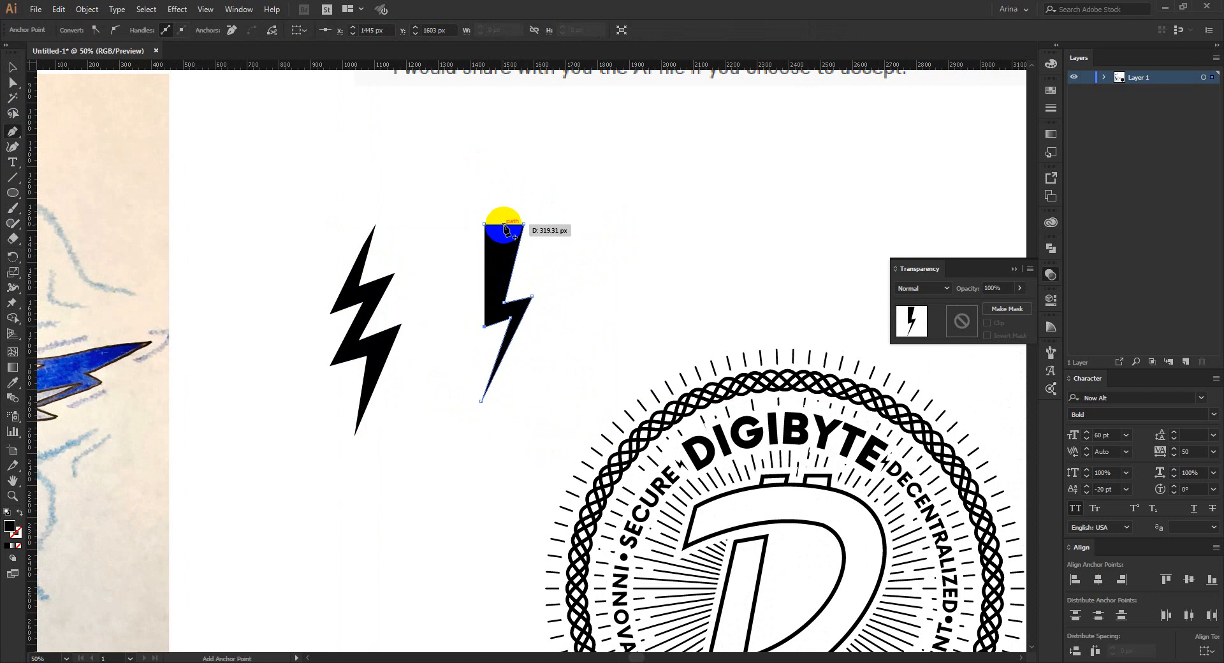
left_click_drag(504, 227, 504, 235)
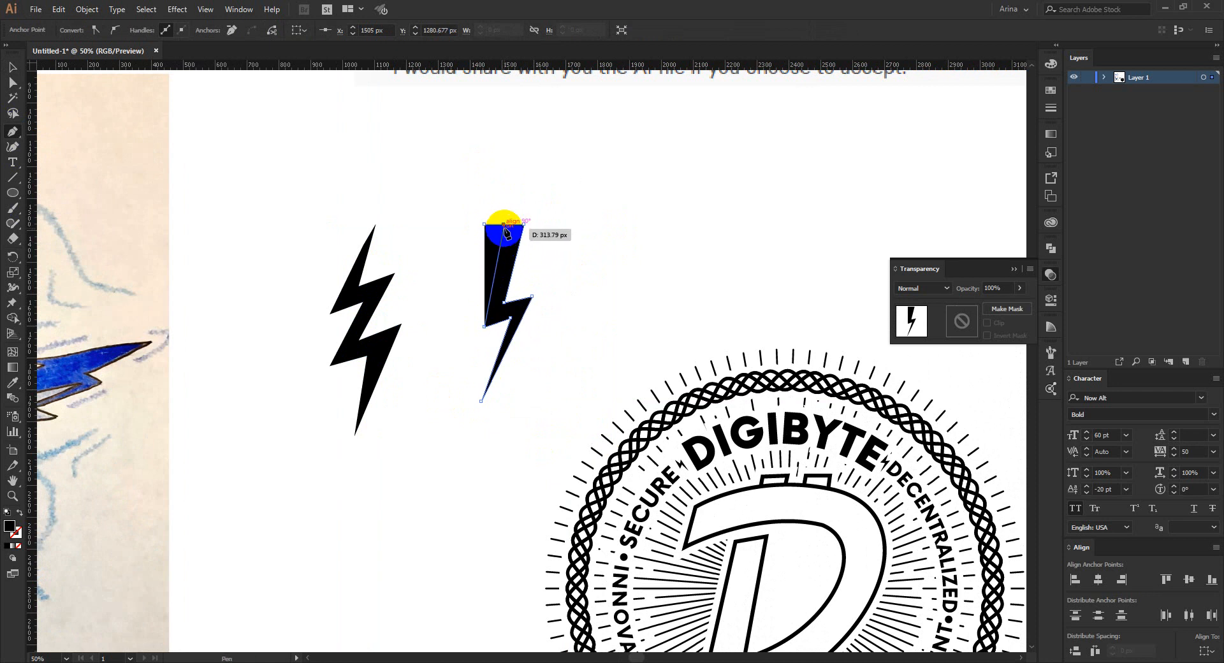
left_click(506, 227)
scroll(503, 208, "up", 4)
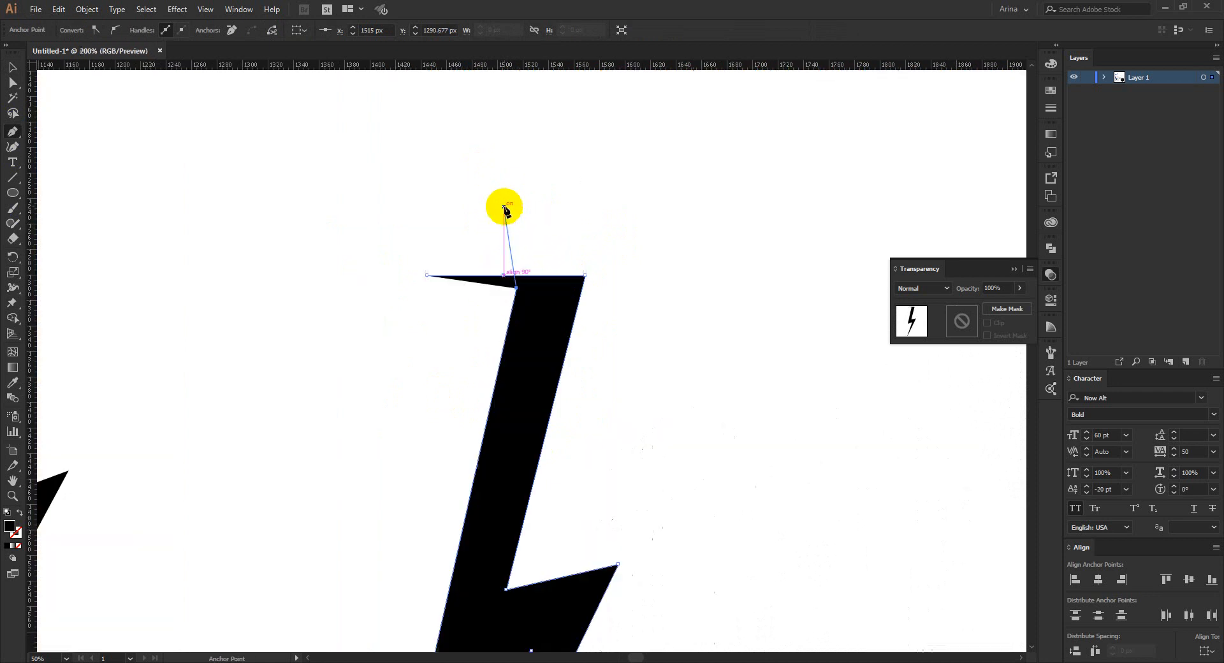
- Clean up the second bolt's flat top by deleting the stray outer anchor point and moving the inner anchor onto the top-left corner
key("a")
left_click(464, 336)
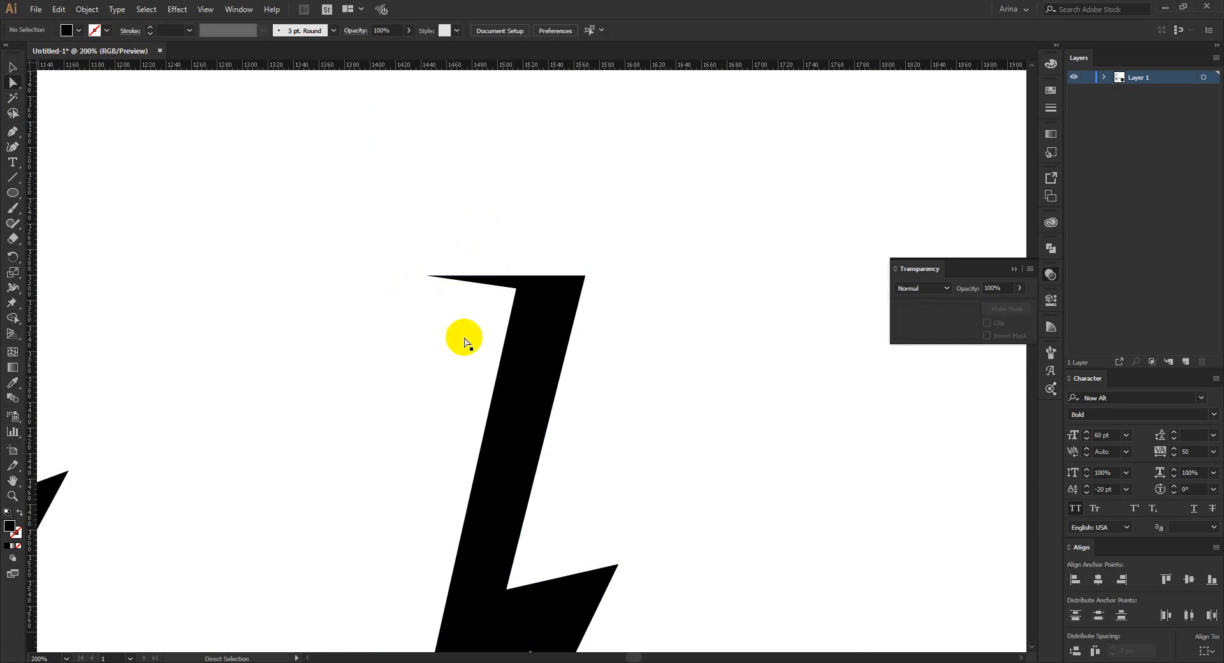
left_click(427, 275)
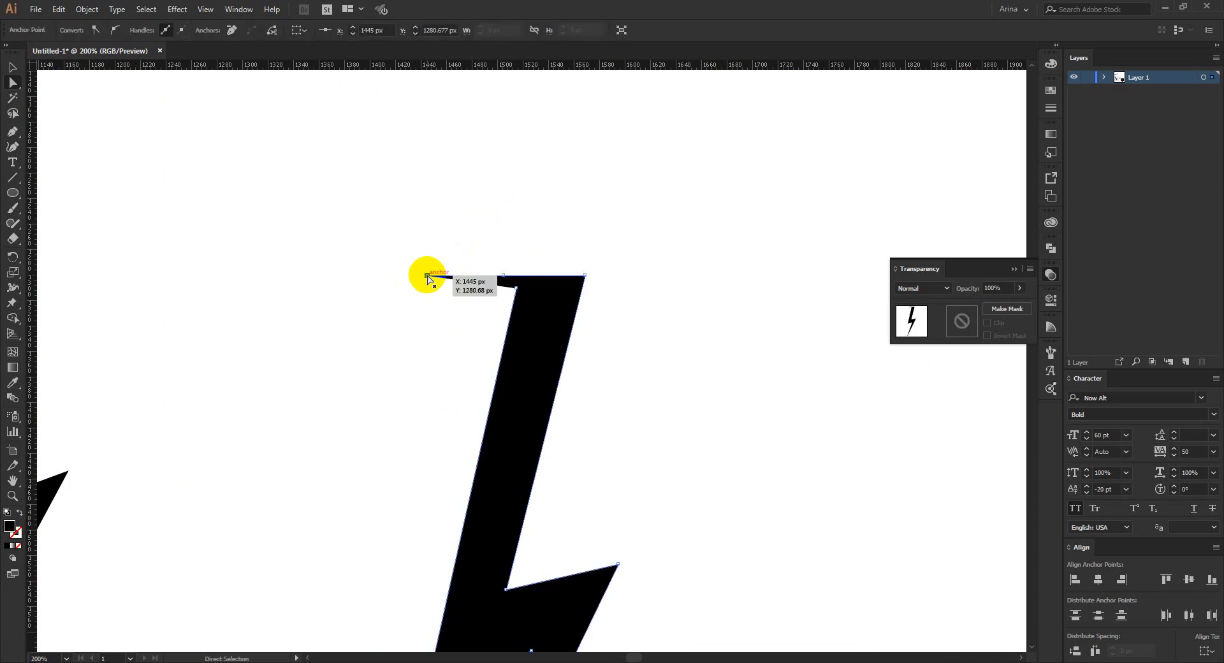
key("Delete")
left_click(536, 245)
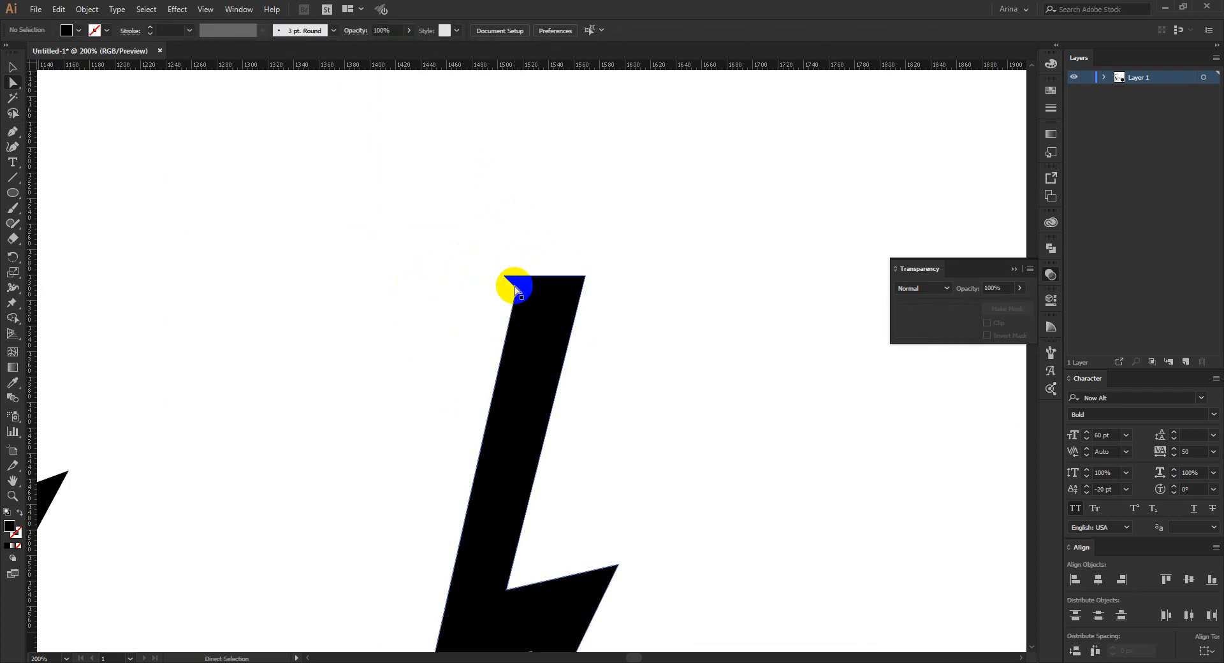
left_click_drag(517, 290, 507, 276)
left_click(527, 246)
- Align the two lightning bolts by their vertical centres
key("ctrl+minus")
key("ctrl+minus")
key("ctrl+minus")
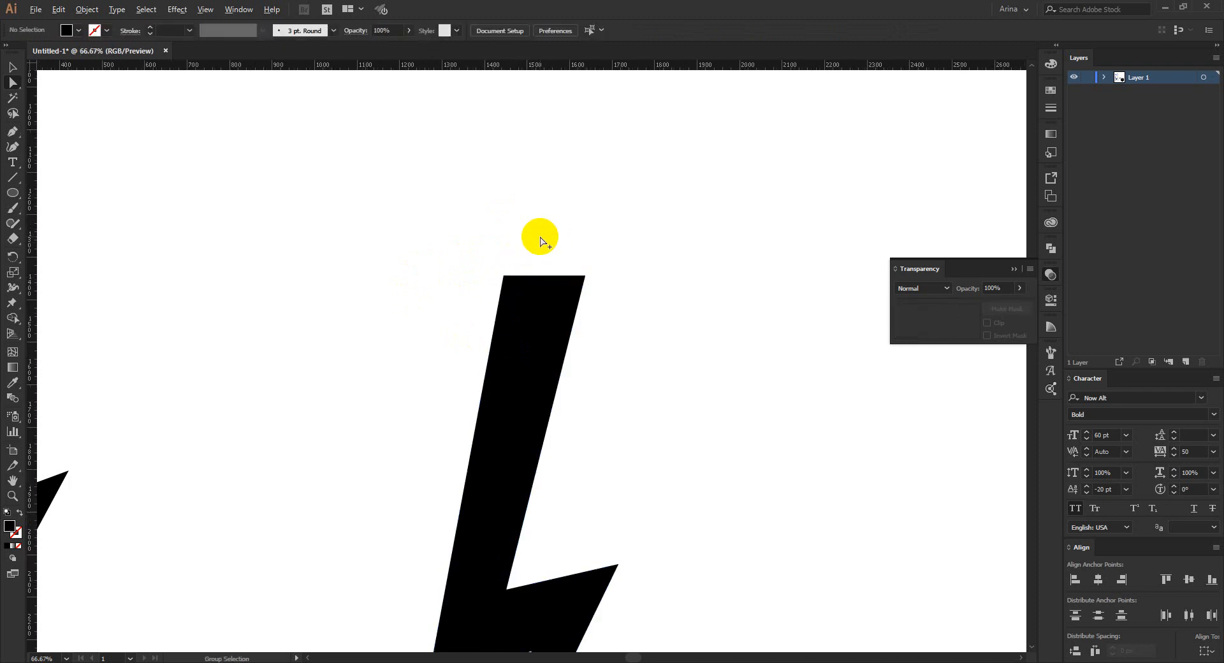
scroll(540, 241, "down", 2)
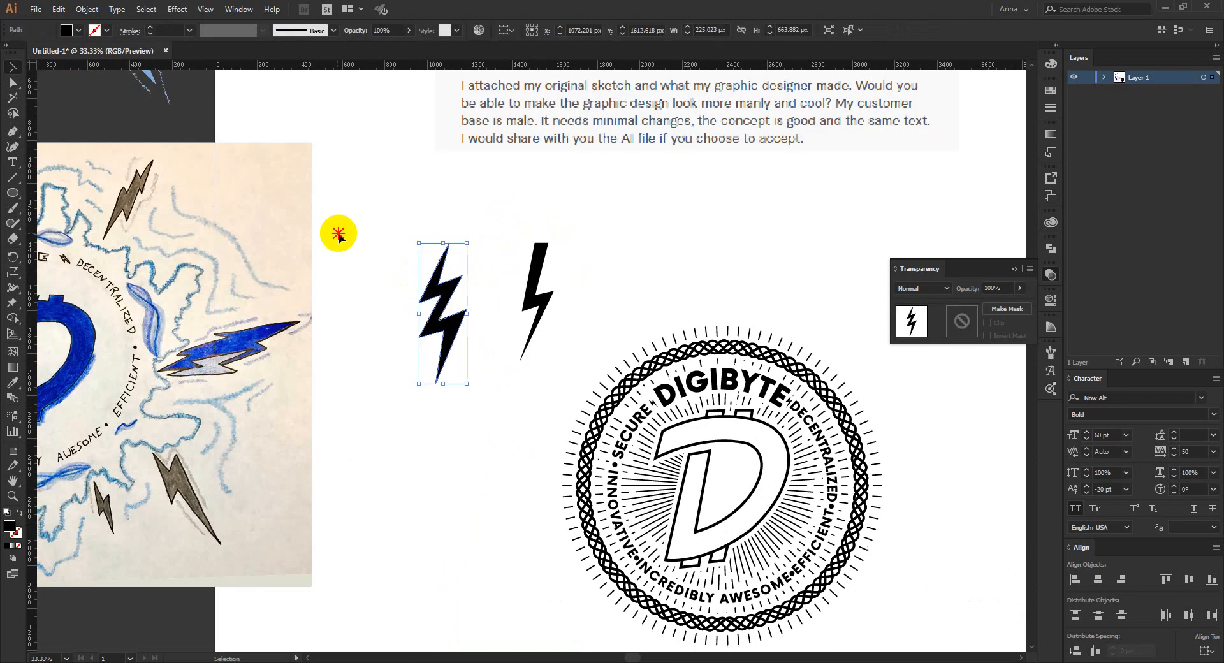
left_click_drag(338, 232, 541, 323)
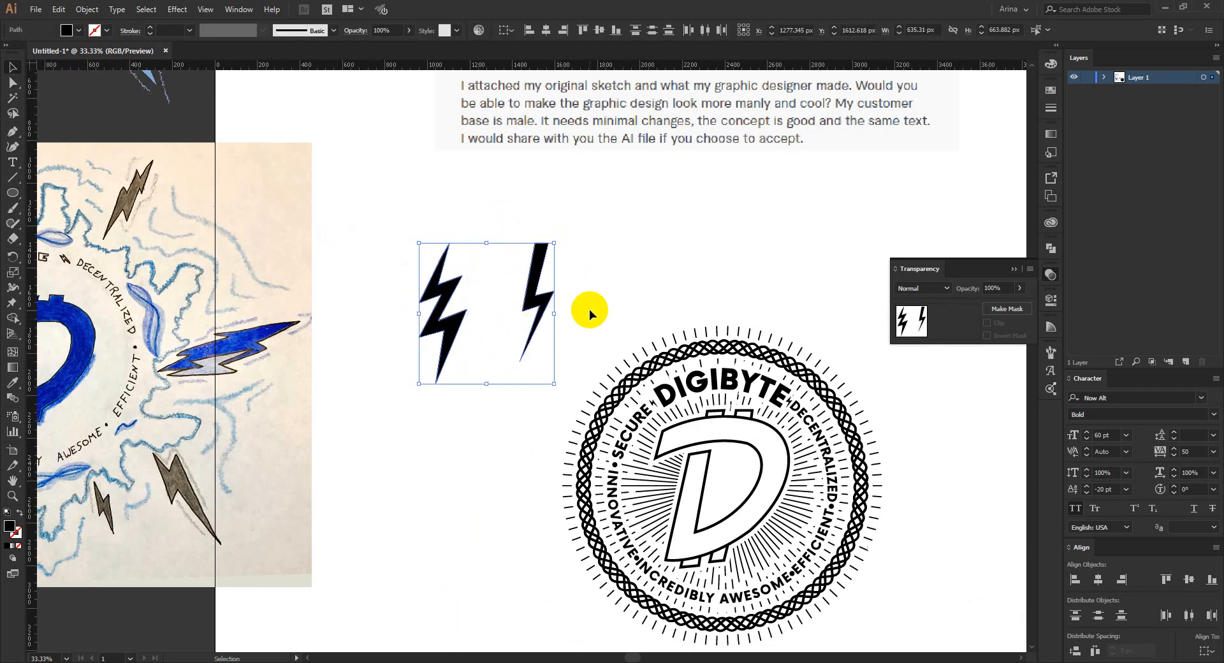
left_click(600, 30)
left_click(618, 239)
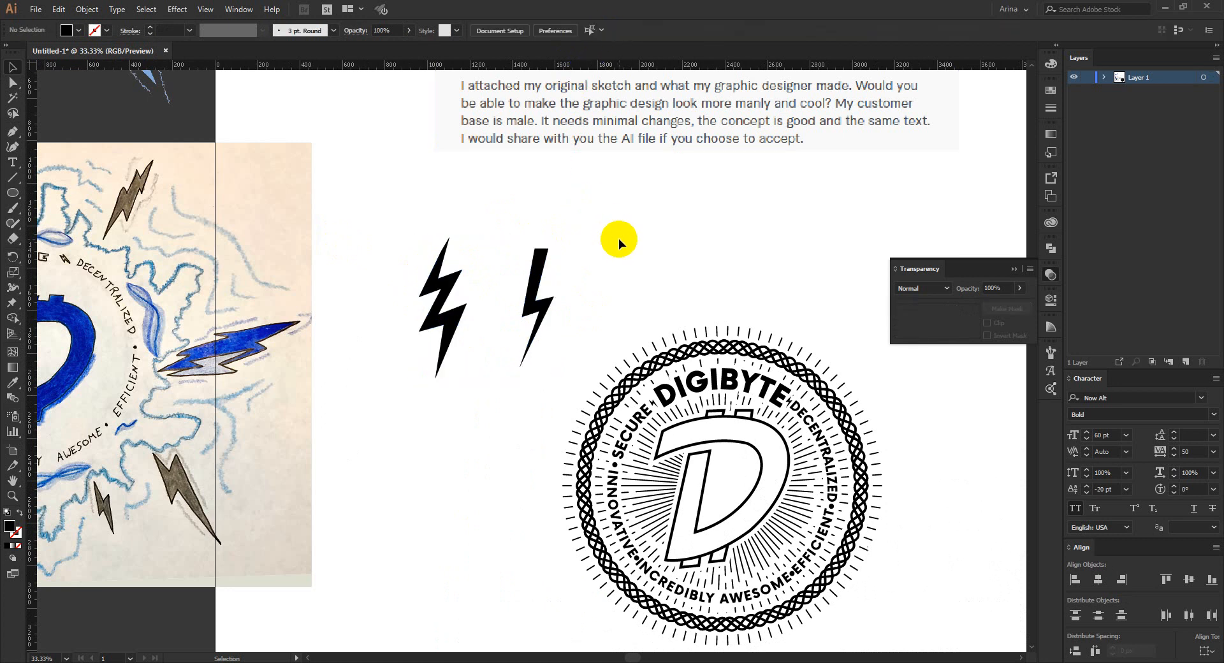
- Move the flat-topped bolt onto the top of the braided border and scale it down to about 50 px by 173 px
left_click_drag(580, 303, 448, 261)
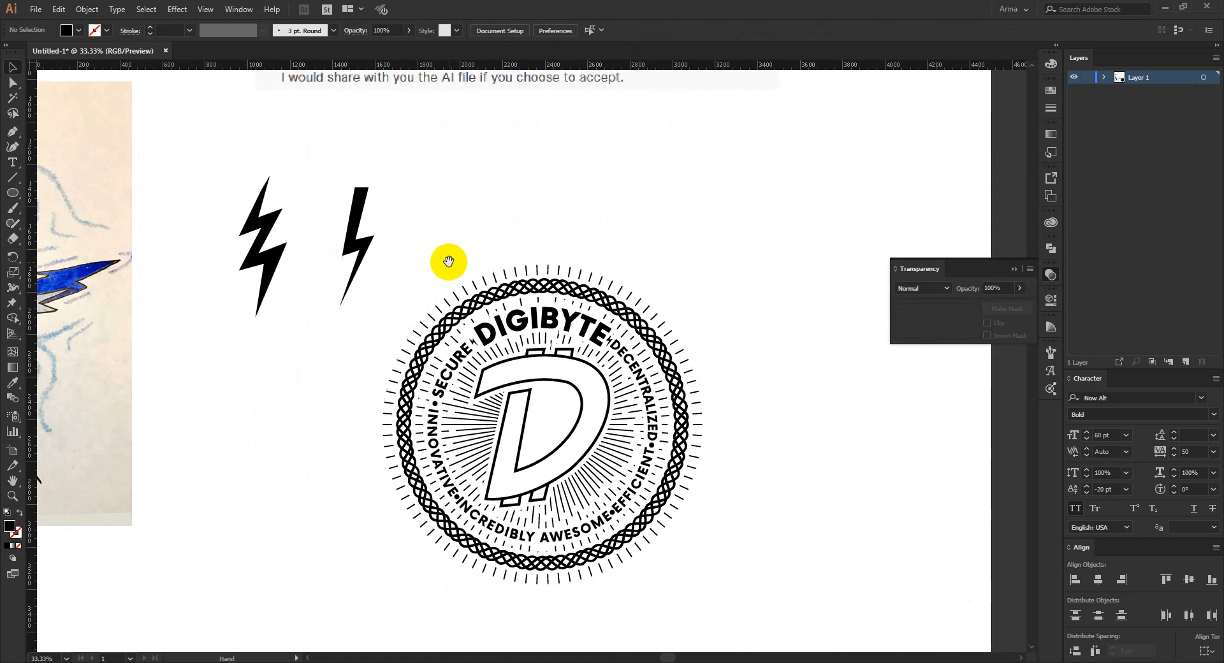
left_click_drag(355, 253, 535, 304)
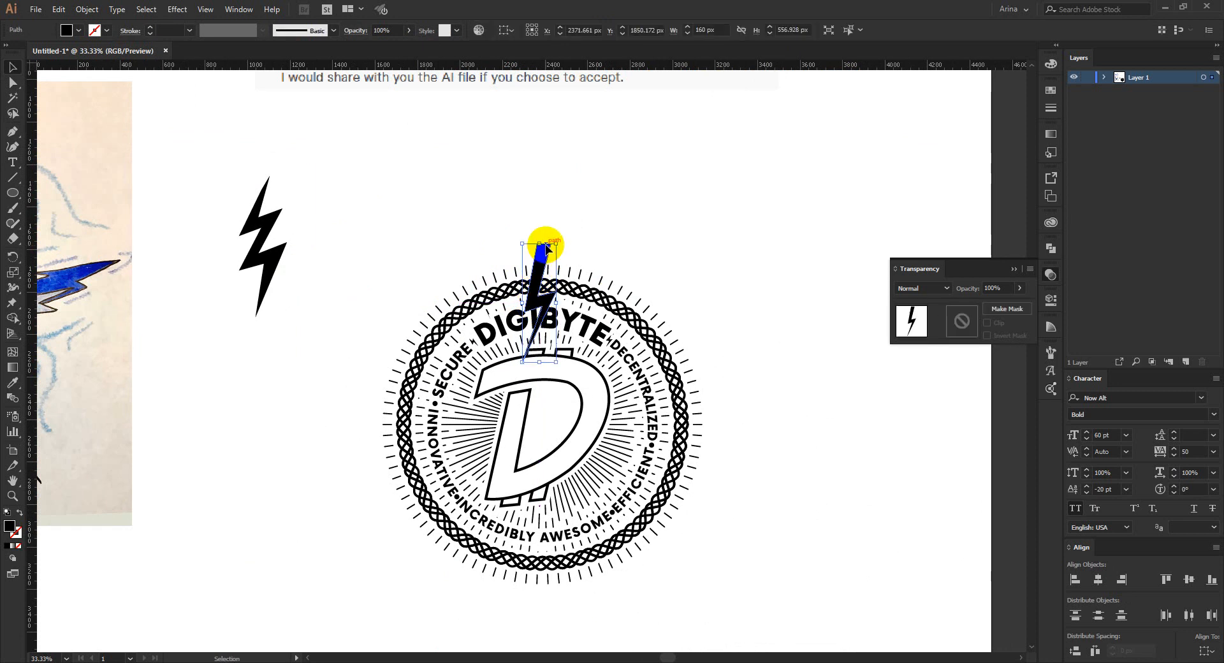
mouse_move(540, 243)
left_mouse_down()
mouse_move(539, 309)
mouse_move(523, 247)
left_mouse_up()
key("ctrl+1")
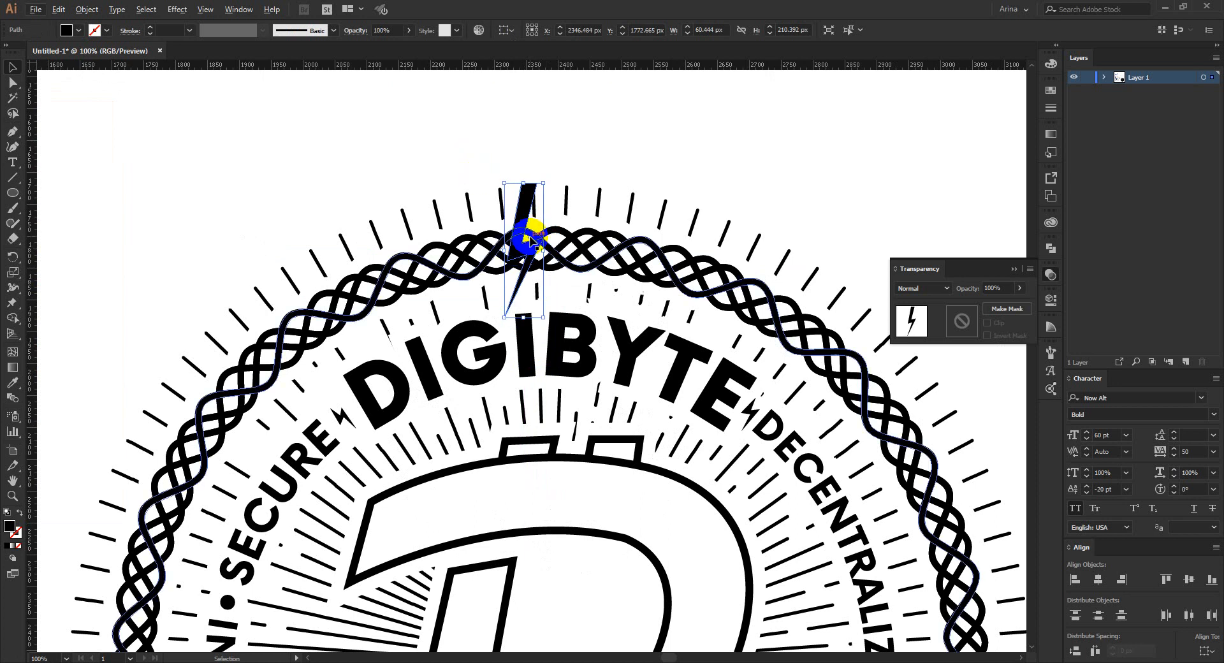
left_click_drag(527, 178, 510, 195)
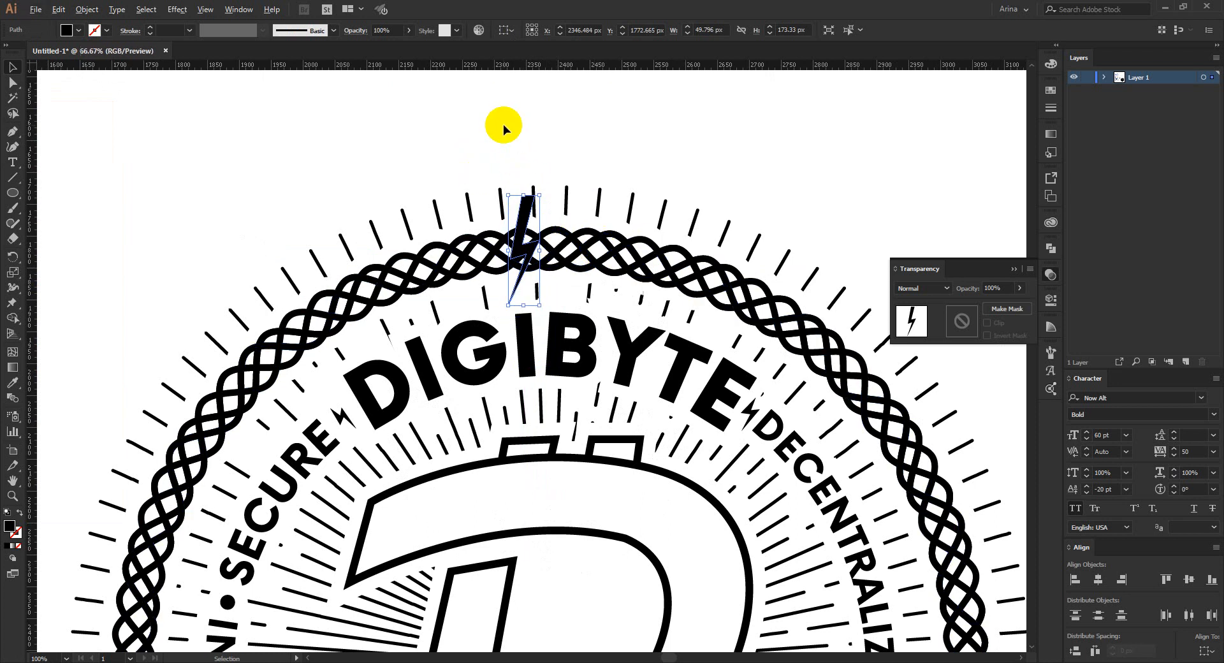
- Copy the small flat-topped bolt to the bottom of the braided border and rotate the copy 180 degrees
scroll(503, 124, "down", 1)
scroll(503, 125, "down", 1)
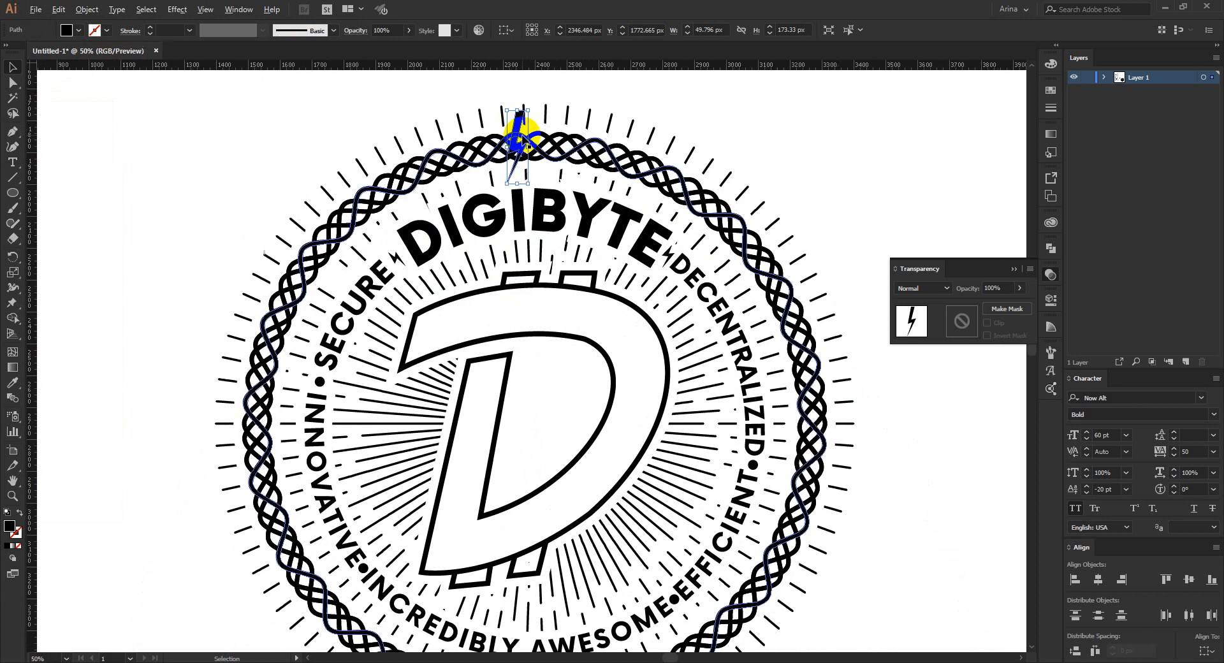
left_click_drag(519, 131, 540, 556)
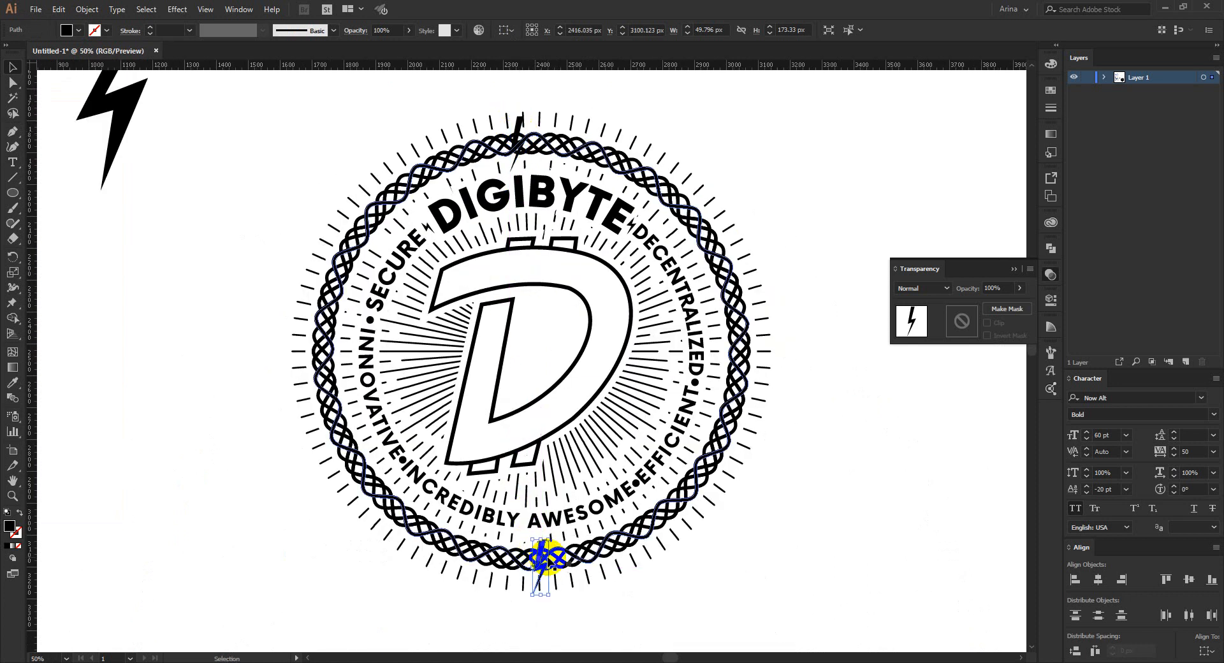
left_click(548, 566, "shift")
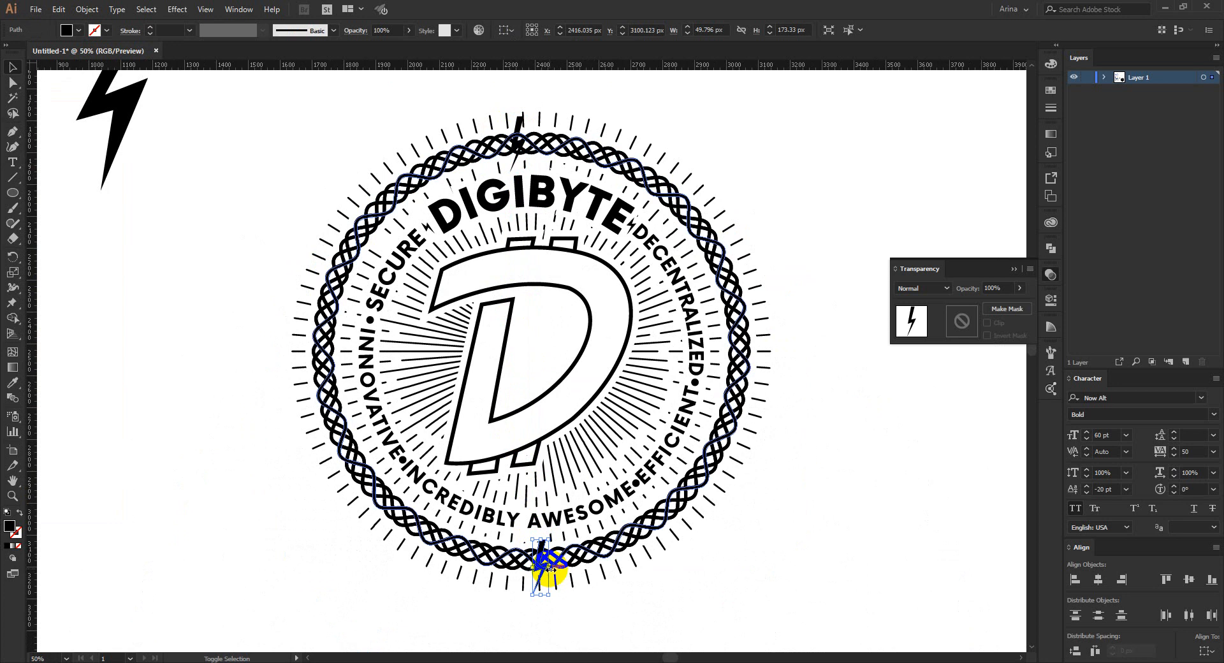
left_click_drag(550, 600, 536, 521)
- Align the top and bottom bolts by their horizontal centres and nudge the bottom bolt slightly upward
left_click(519, 121, "shift")
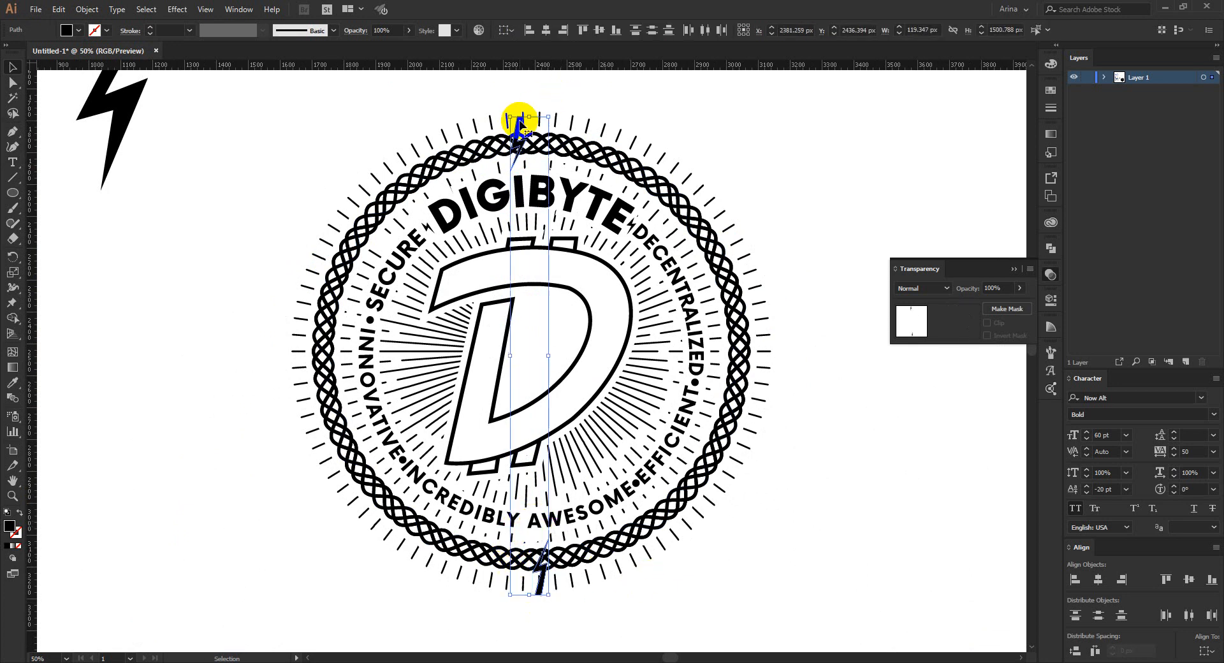
left_click(546, 31)
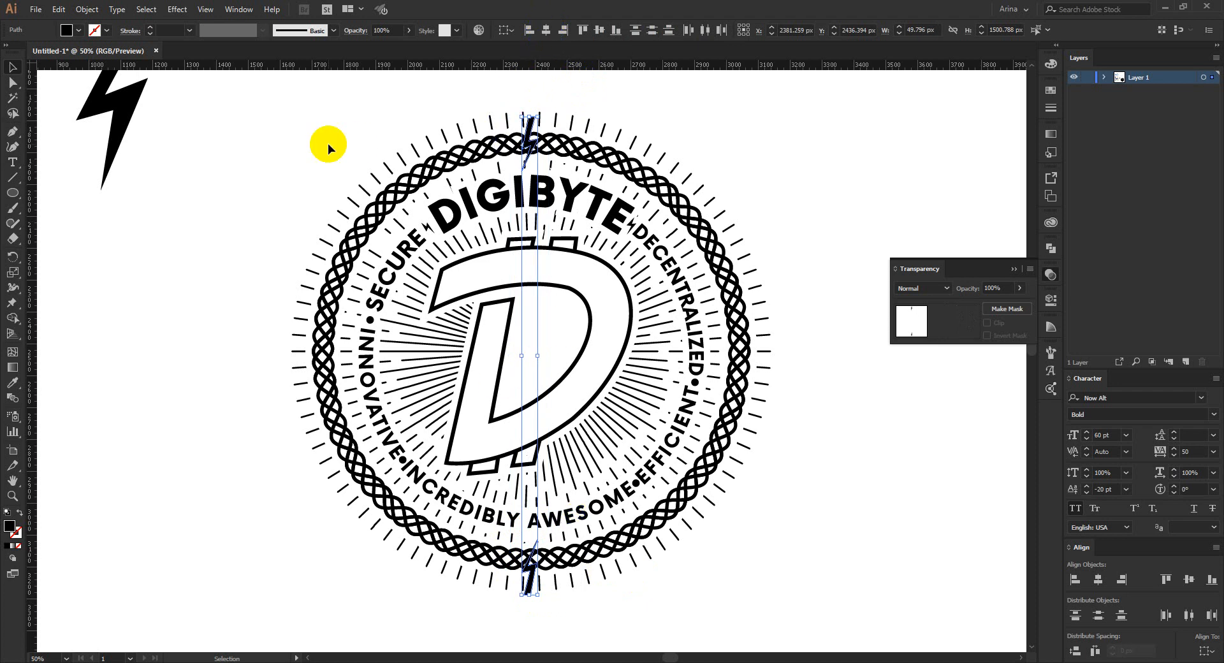
left_click(283, 161)
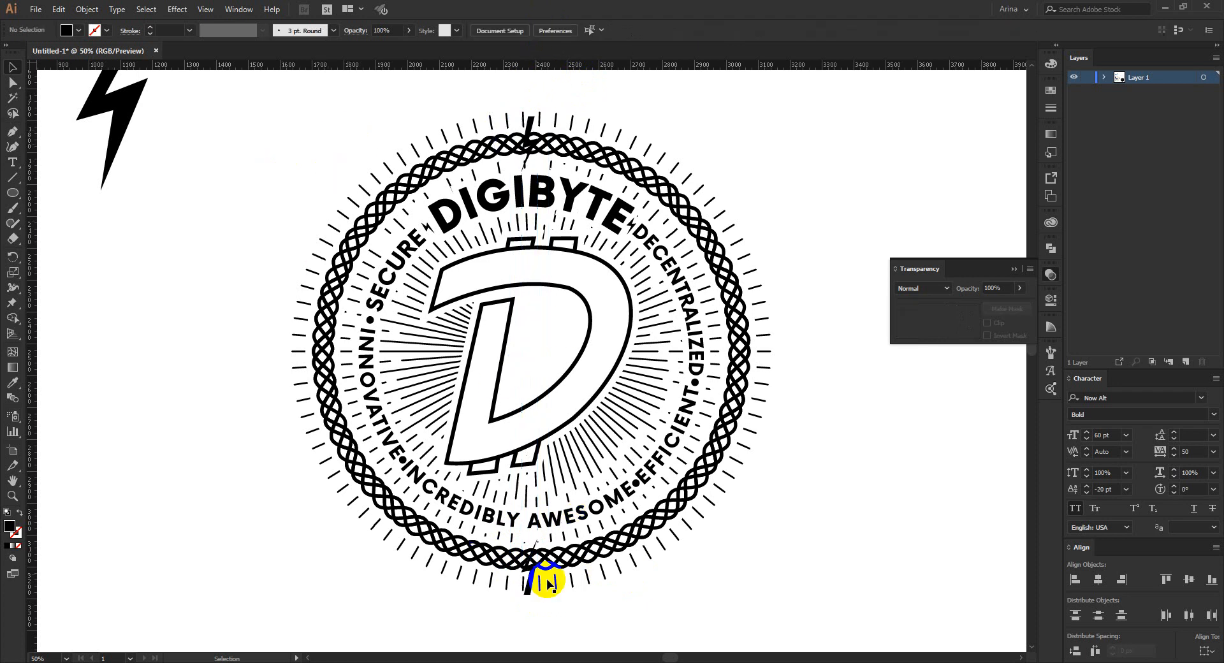
left_click(529, 584)
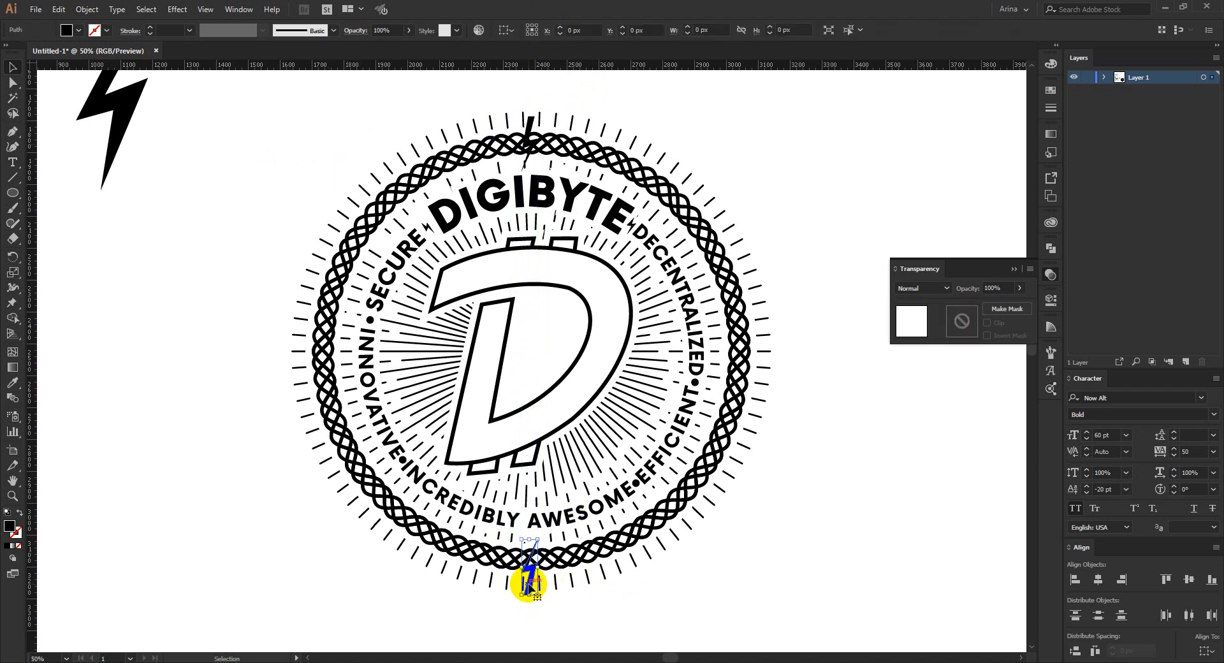
left_click(589, 599)
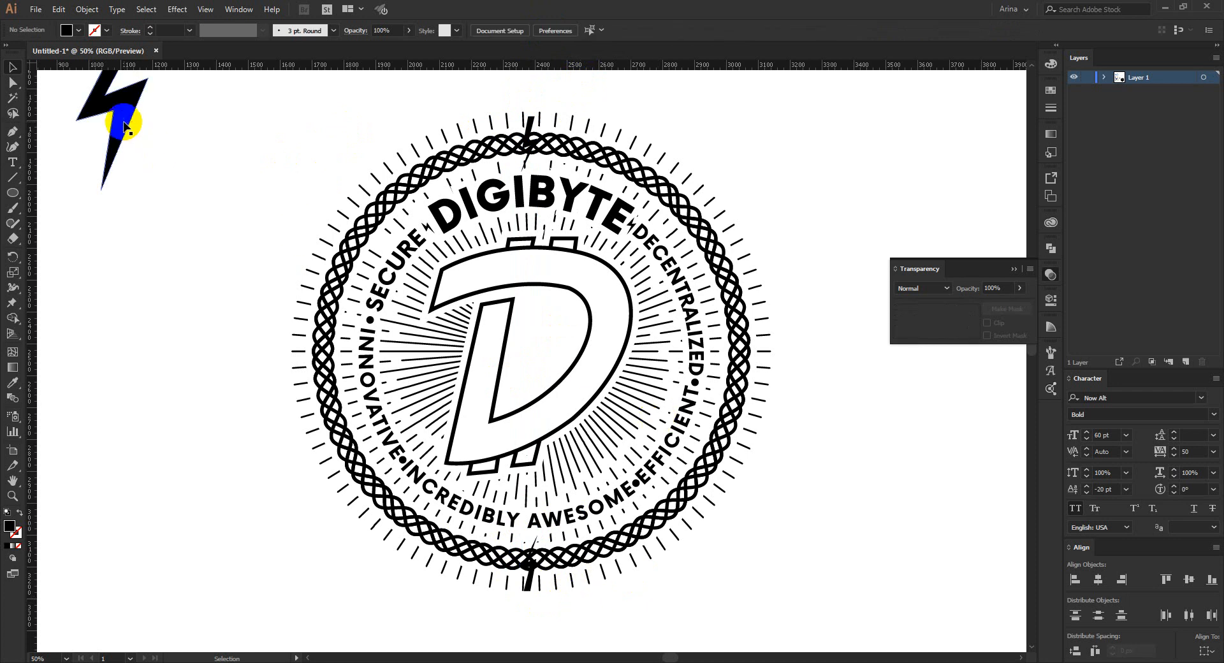
- Rotate the zigzag bolt to horizontal, scale it to about 164 px by 55 px, and place it on the border's left side
left_click_drag(124, 124, 196, 388)
left_click_drag(227, 350, 209, 446)
left_click_drag(289, 351, 329, 353)
scroll(331, 350, "up", 2)
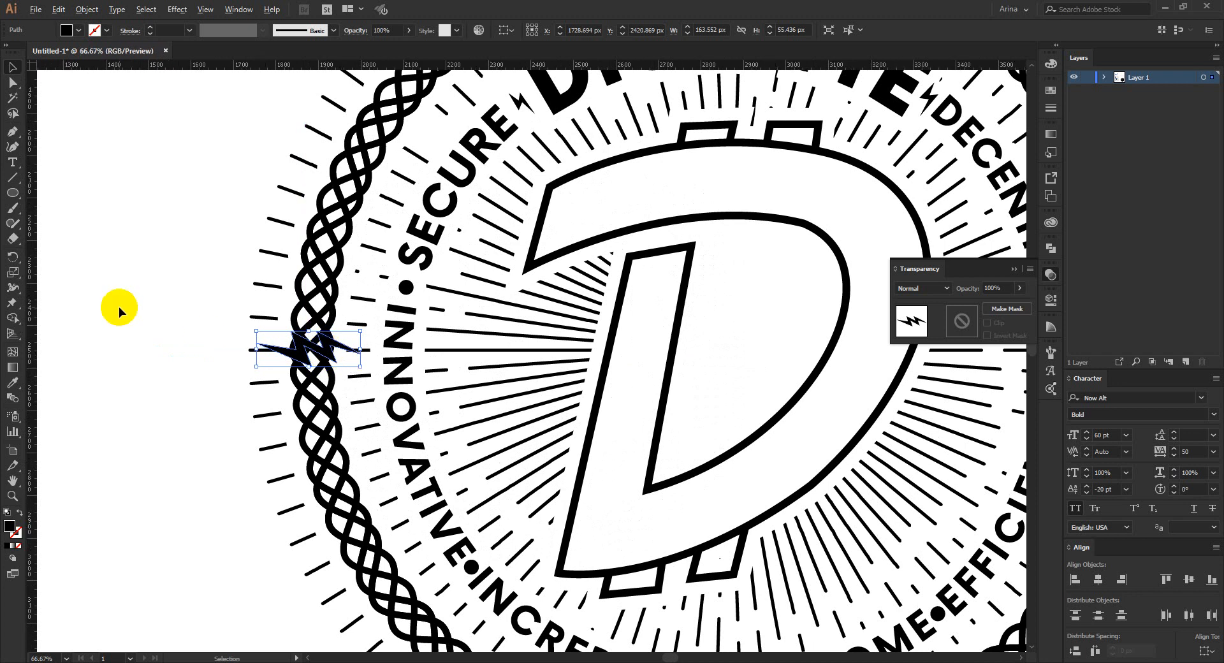
- Copy the horizontal zigzag bolt to the border's right side and align both bolts by their vertical centres
scroll(119, 307, "down", 1)
left_click_drag(237, 344, 804, 325)
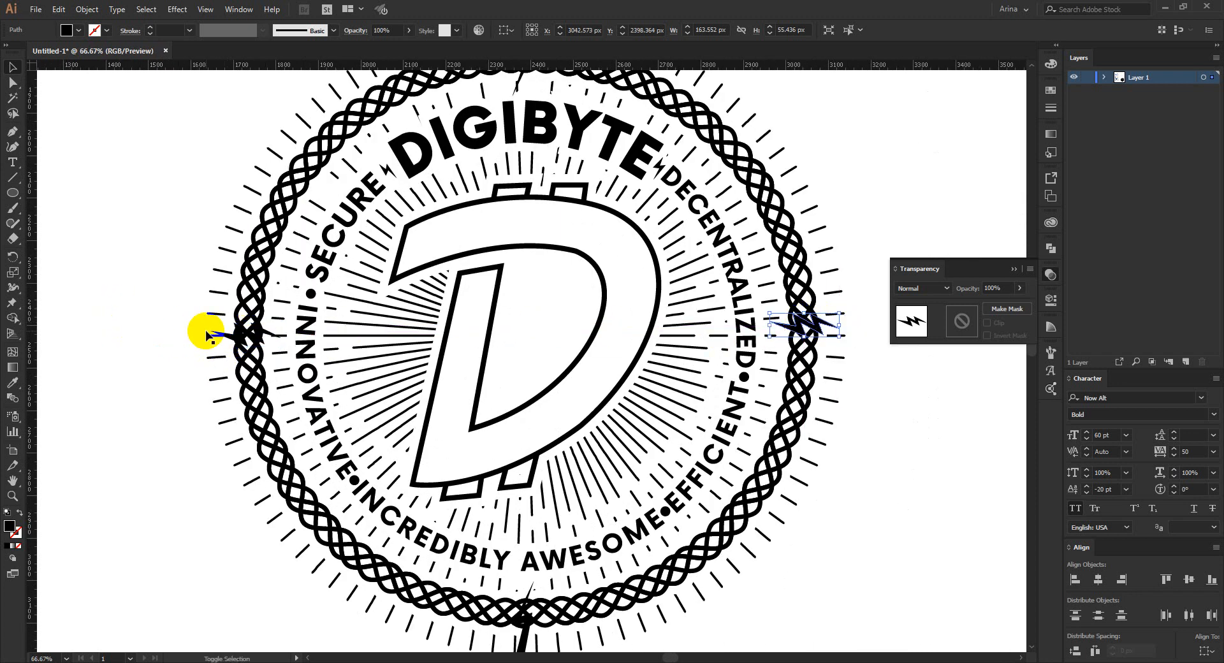
left_click(232, 334, "shift")
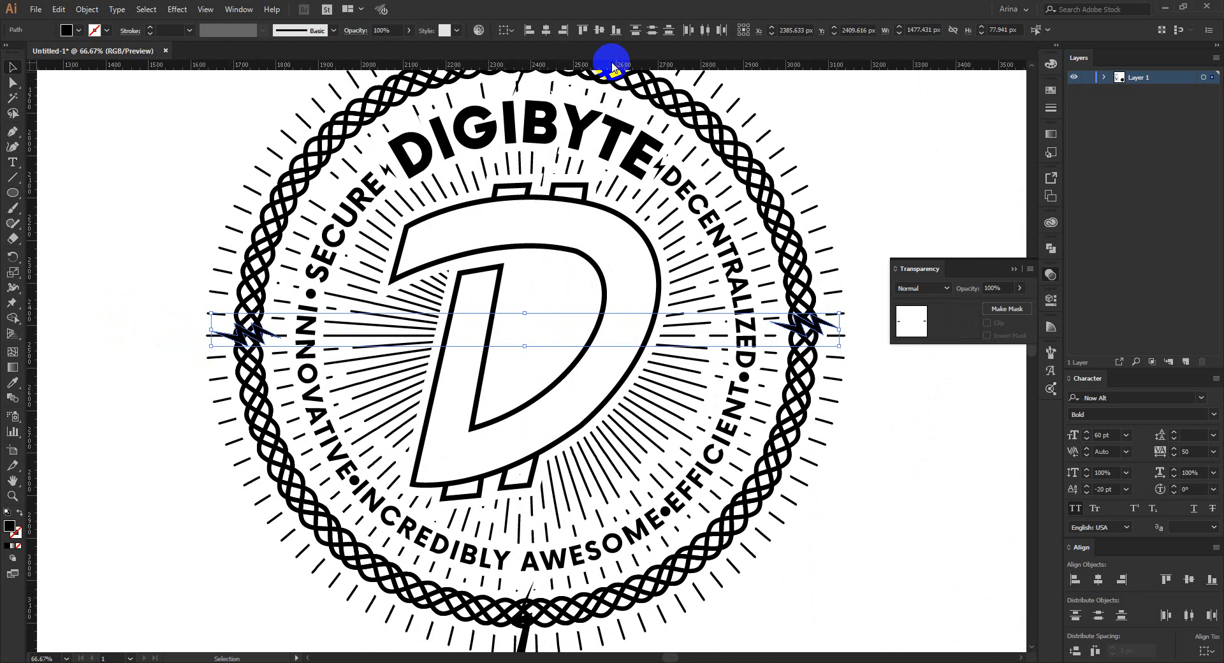
left_click(599, 32)
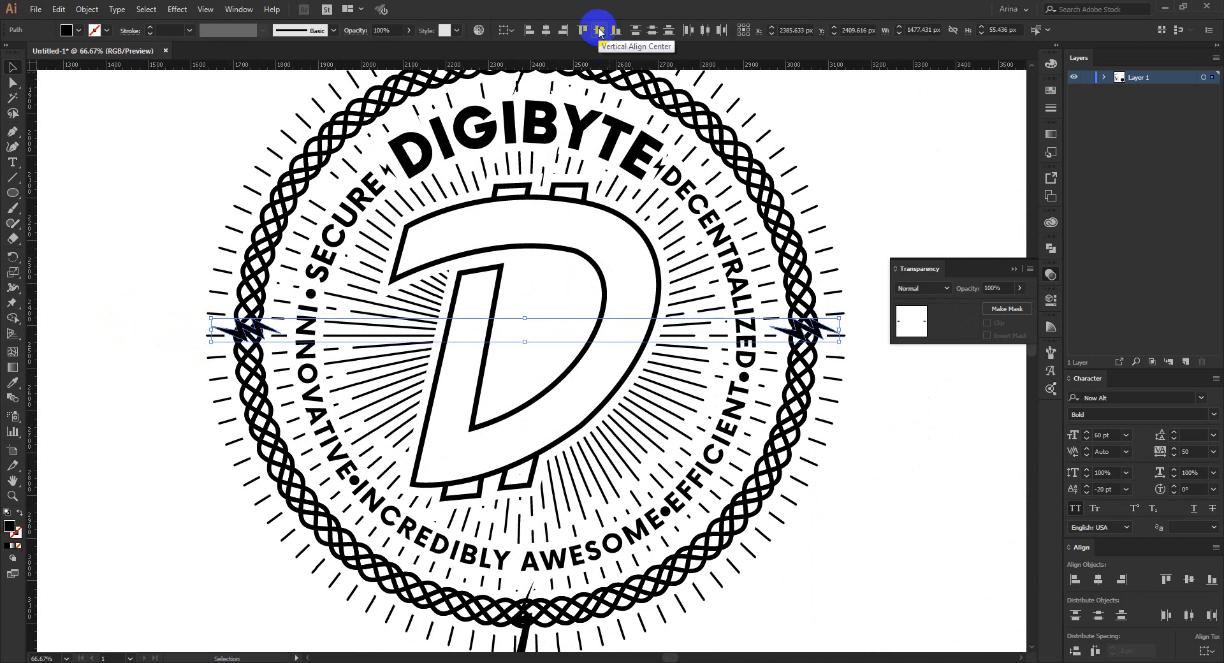
left_click(139, 255)
- Compare the badge with its four border bolts against the bolt placement in the client's sketch
scroll(464, 358, "down", 2)
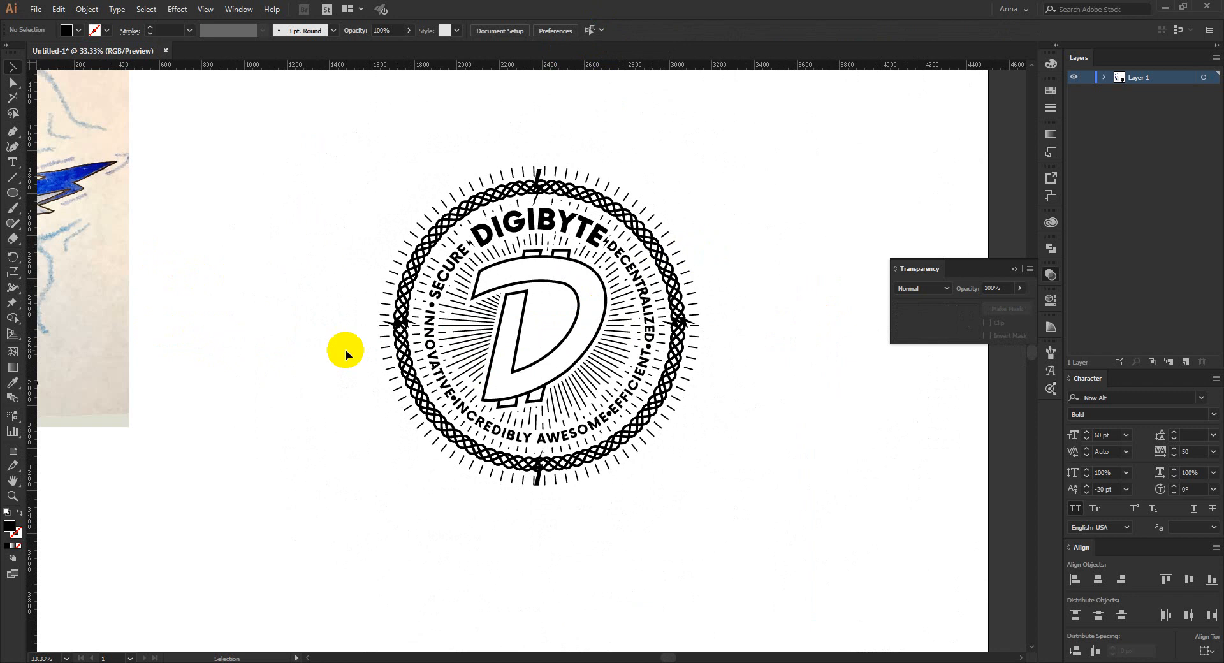
scroll(625, 392, "down", 2)
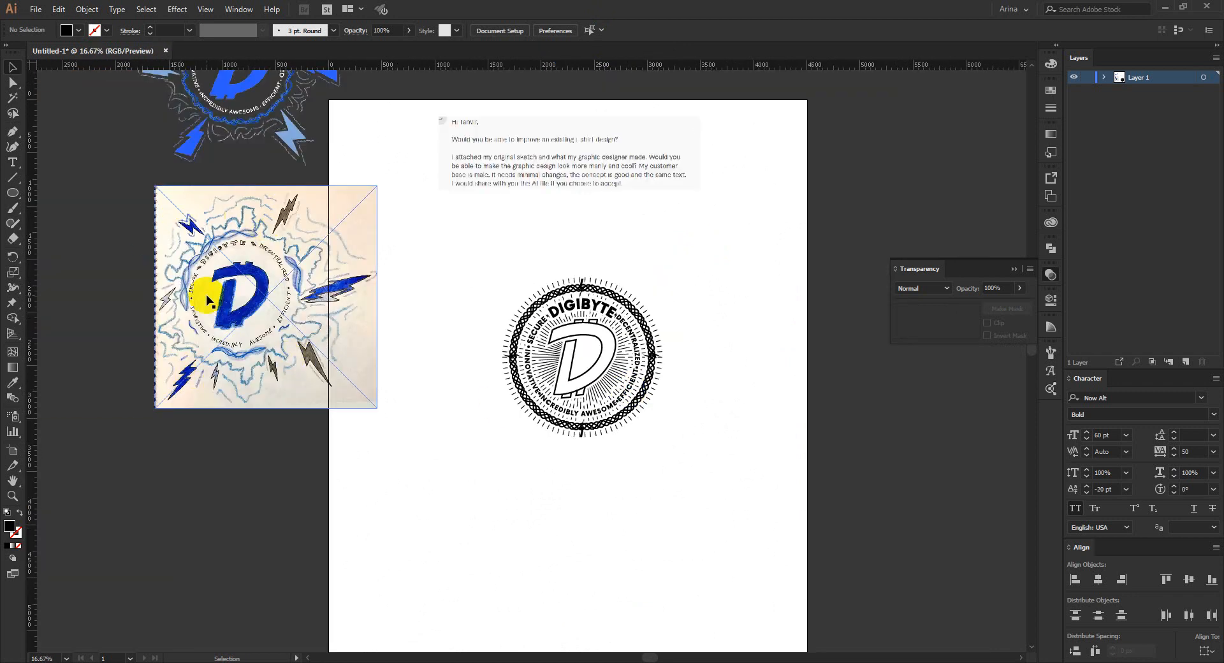
scroll(253, 373, "up", 1)
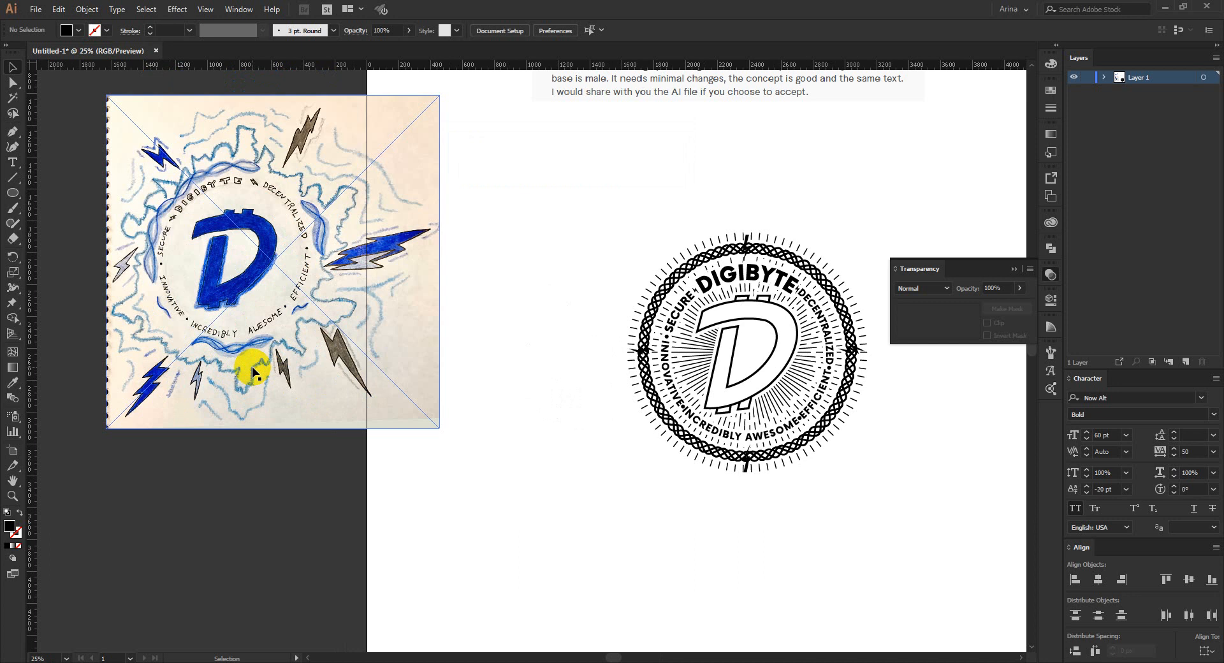
- Draw a black lightning bolt about 340 px by 636 px with the Pen tool, modelled on the sketch's lower-right grey bolt
scroll(568, 392, "up", 1)
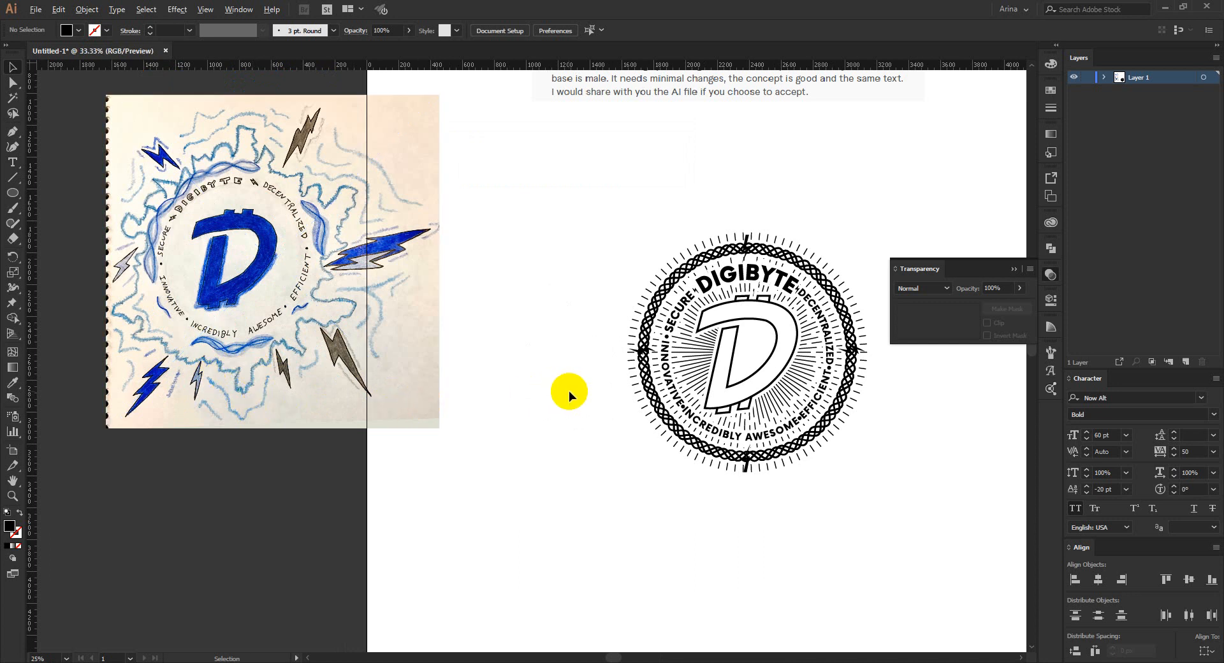
scroll(569, 392, "up", 1)
left_click(12, 132)
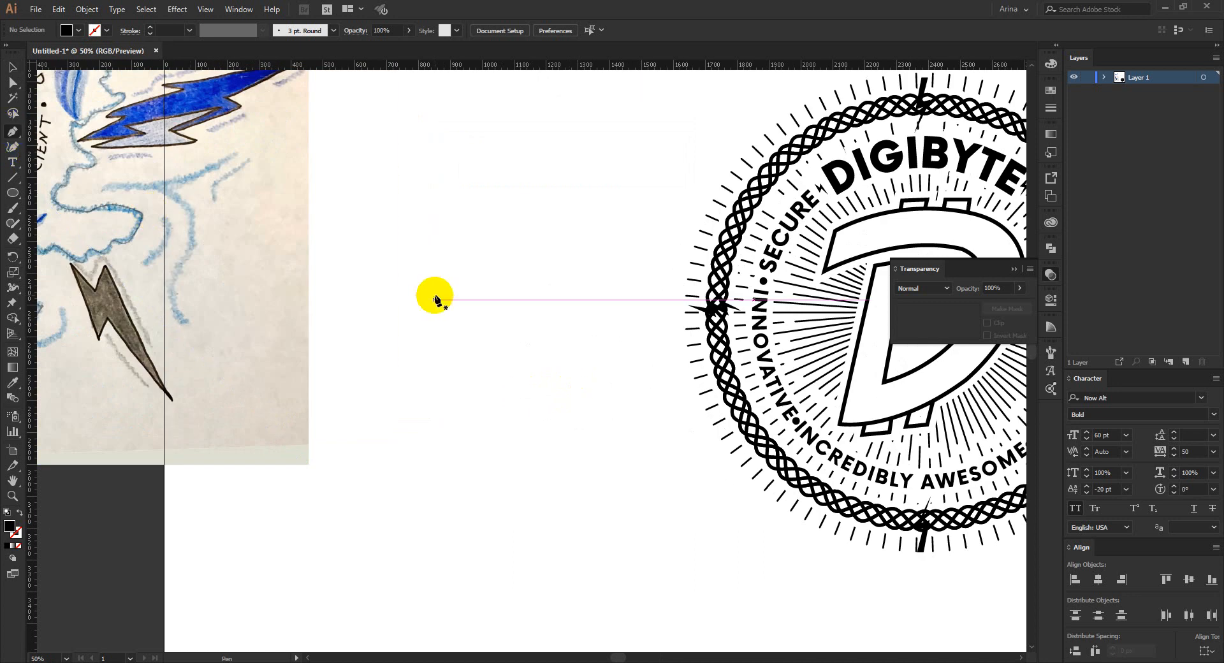
left_click(417, 261)
left_click(444, 356)
left_click(460, 312)
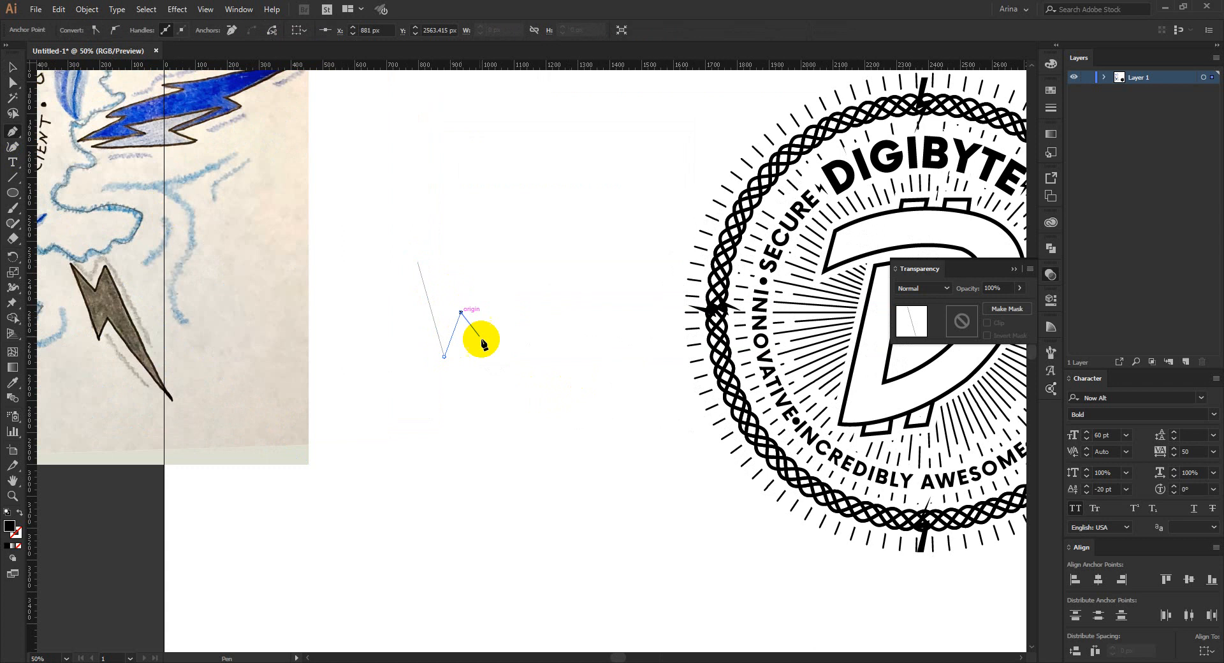
left_click(512, 408)
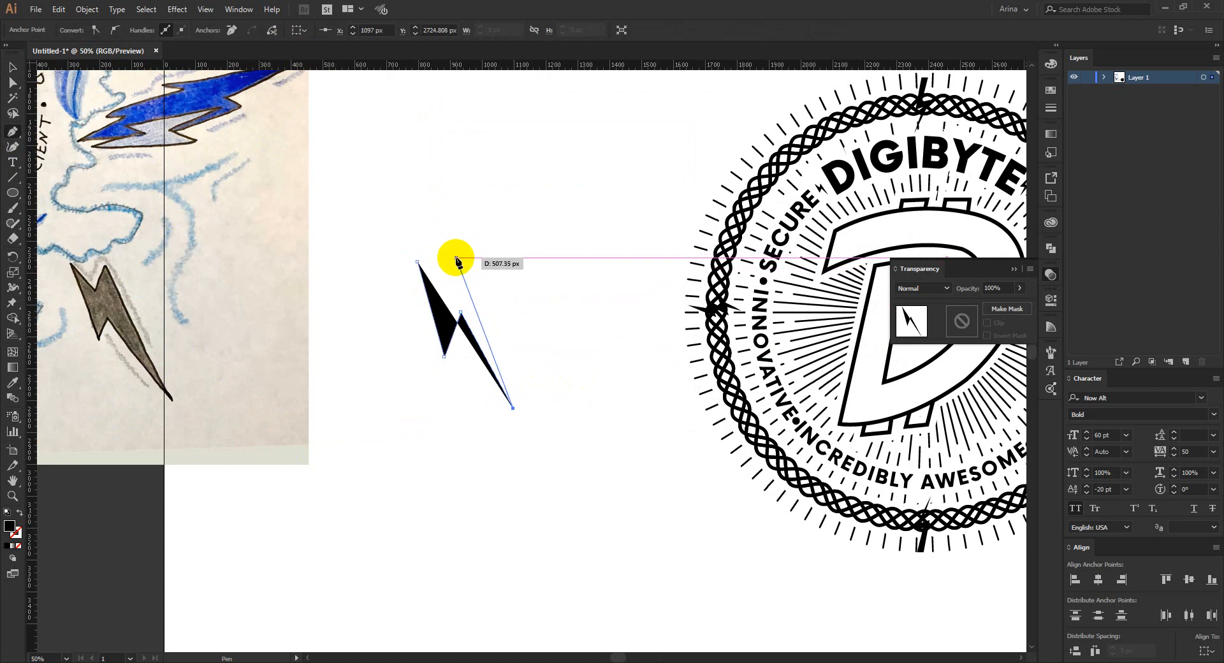
left_click(454, 258)
left_click(445, 309)
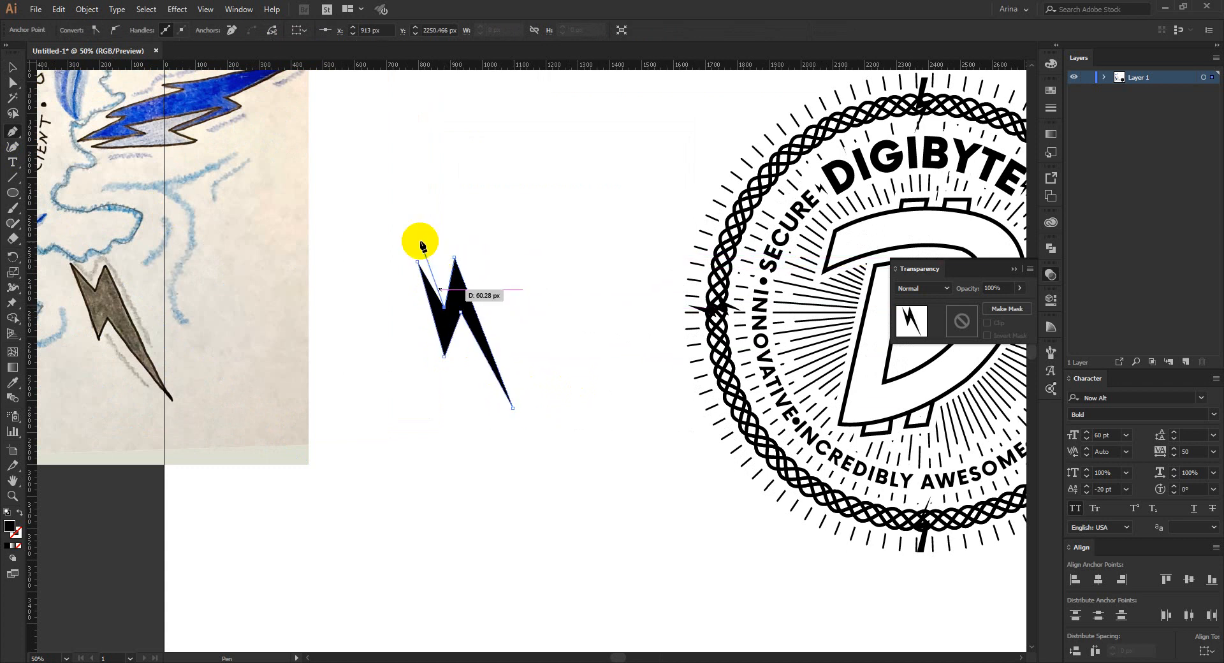
left_click(406, 207)
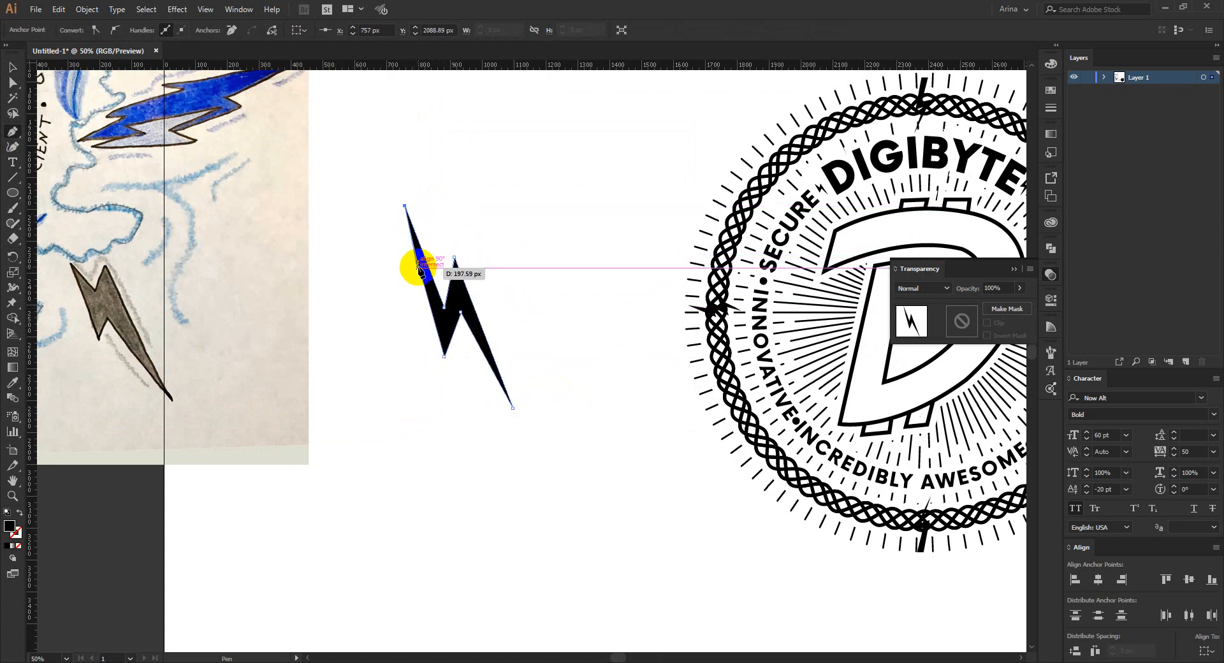
key("v")
- Rotate the new bolt diagonally, place it on the braided border's upper left and scale it to about 147 px by 99 px
left_click_drag(348, 233, 545, 413)
scroll(227, 357, "down", 2)
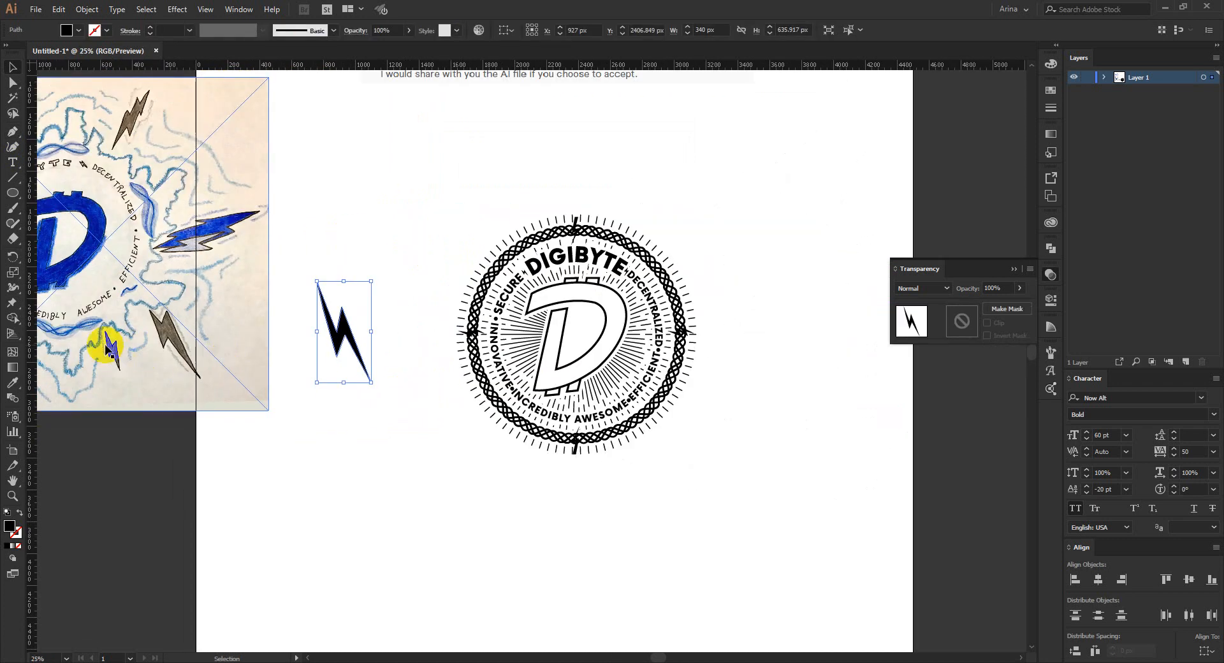
scroll(411, 353, "down", 1)
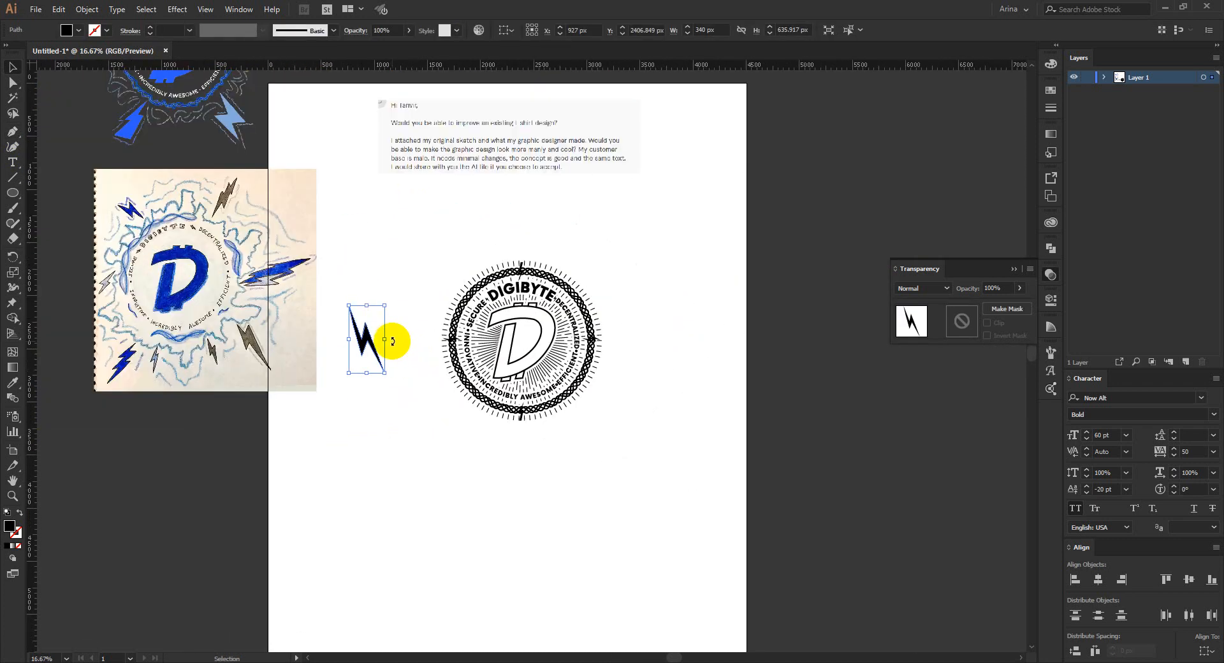
left_click_drag(392, 339, 360, 340)
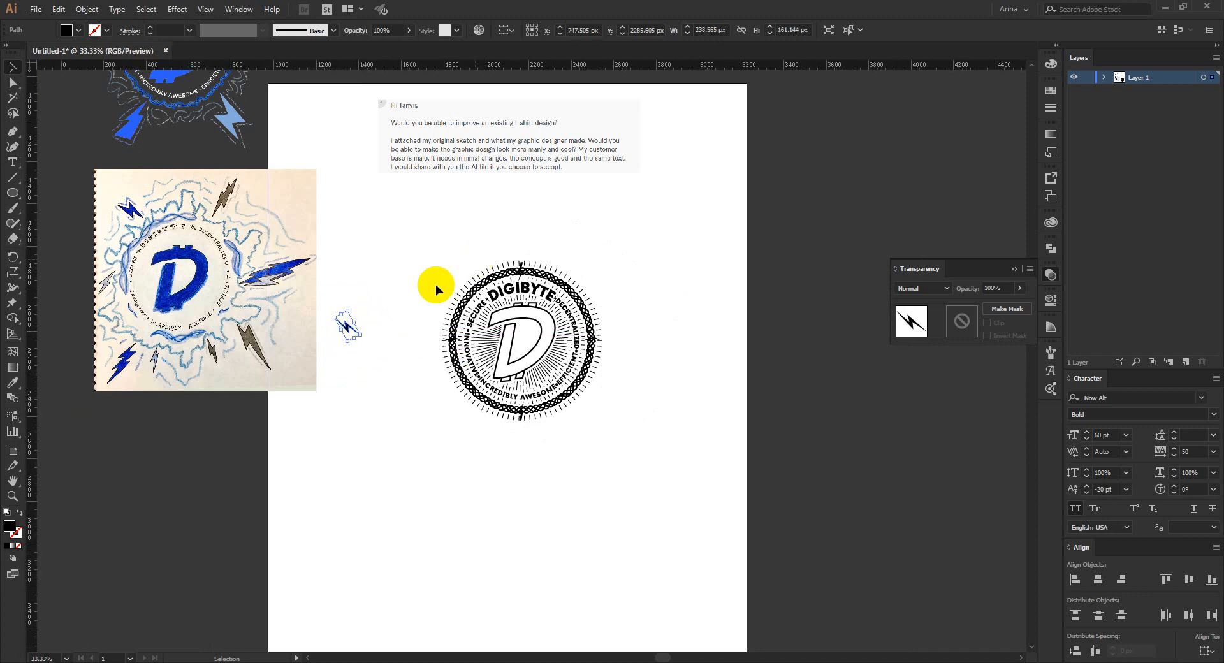
scroll(438, 281, "up", 2)
left_click_drag(219, 383, 485, 312)
scroll(485, 309, "up", 4)
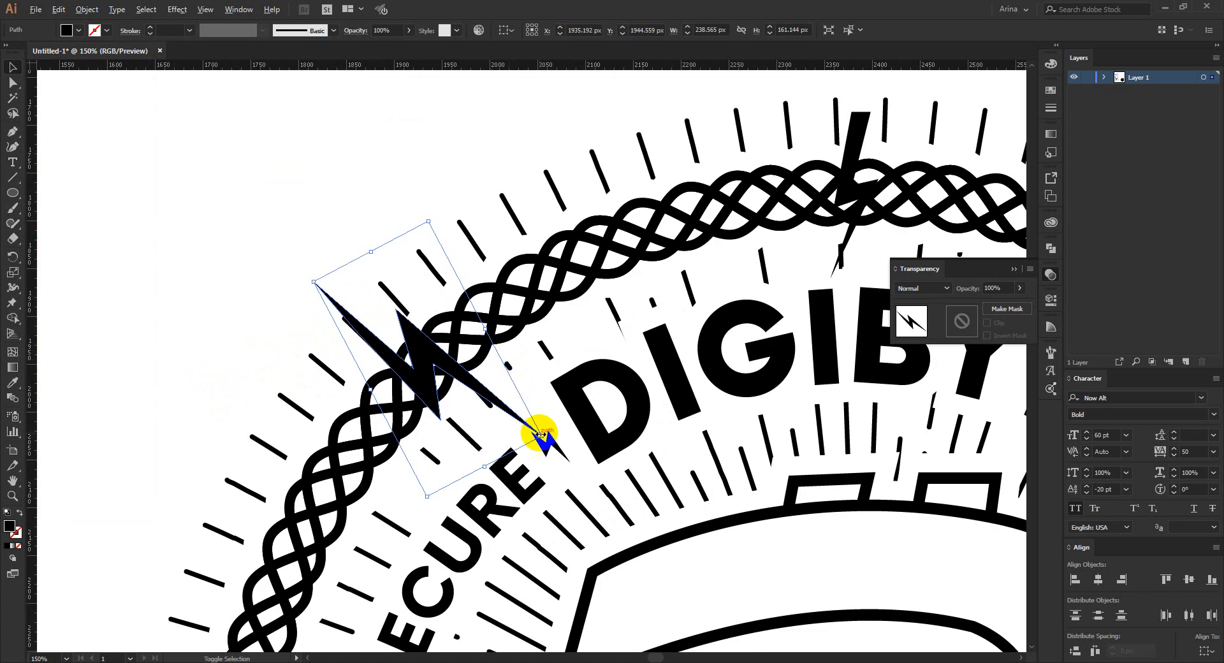
left_click_drag(541, 434, 497, 406)
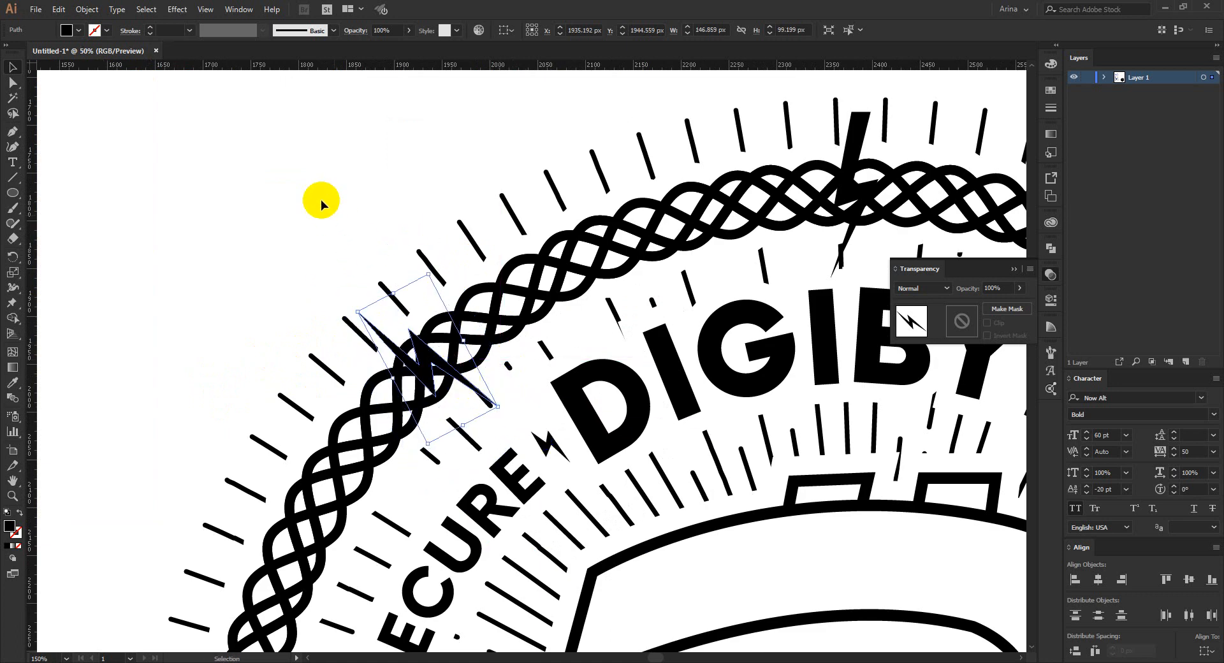
- Copy the diagonal bolt to the border's upper right, lower right and lower left, angling each copy across the braid
scroll(320, 201, "down", 3)
left_click_drag(372, 266, 380, 574)
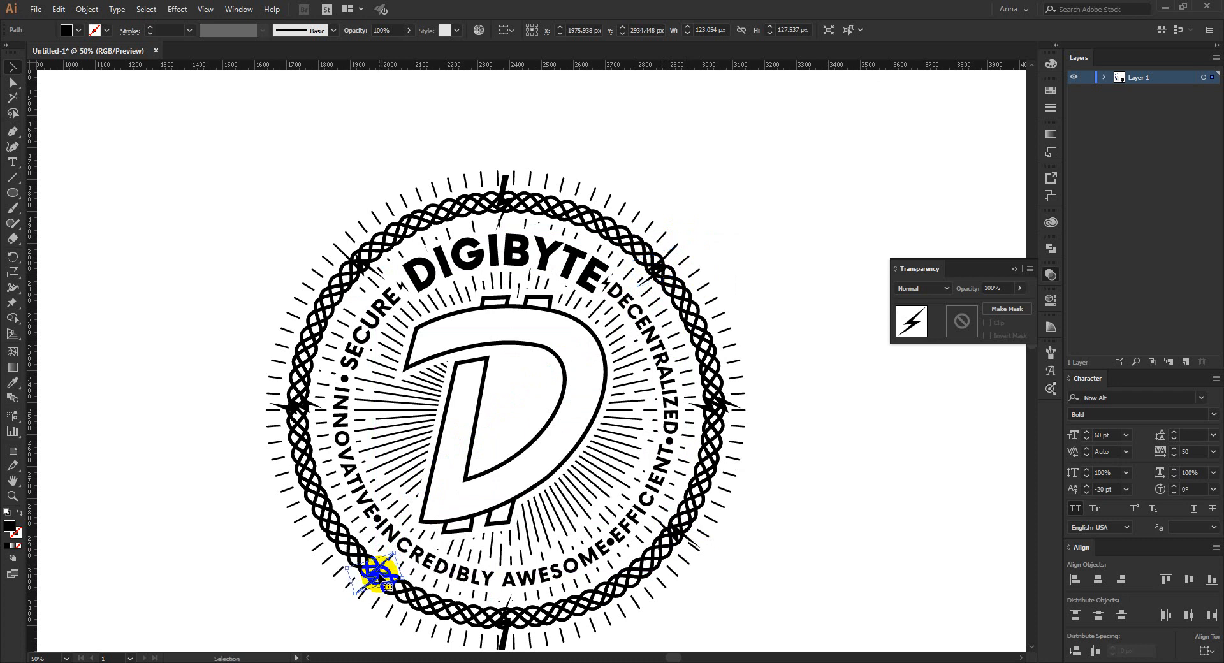
scroll(505, 227, "down", 1)
left_click_drag(268, 131, 770, 579)
scroll(505, 410, "up", 1)
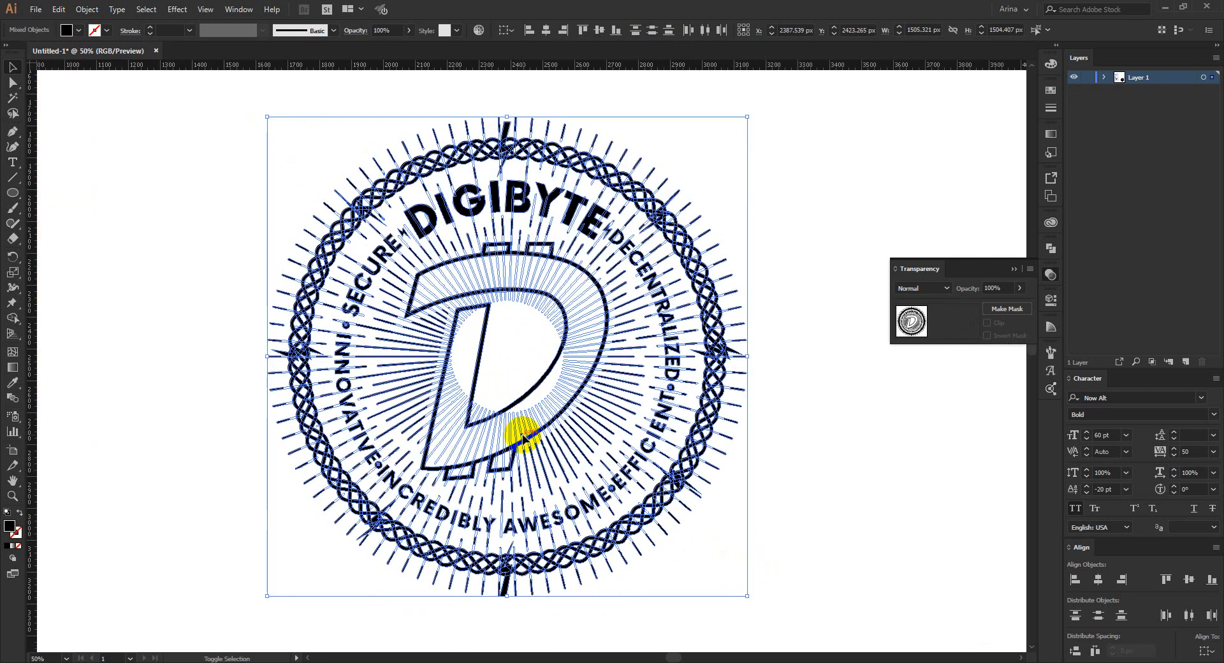
left_click(649, 286, "shift")
left_click(687, 249)
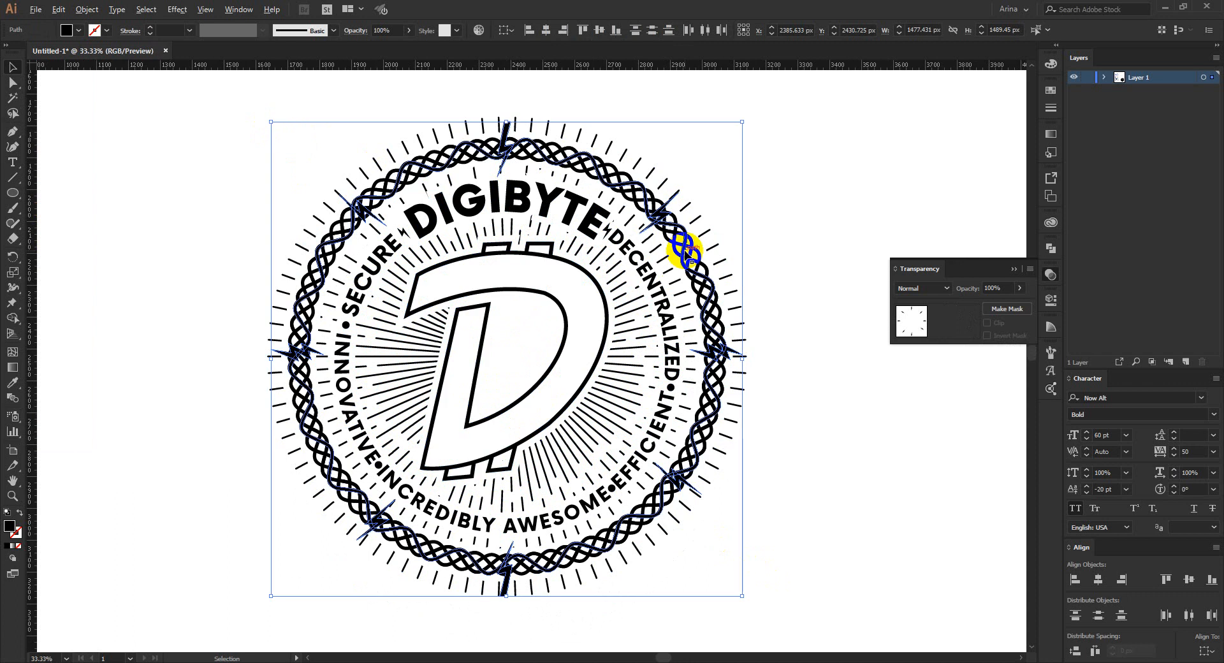
scroll(687, 248, "down", 1)
scroll(656, 409, "up", 1)
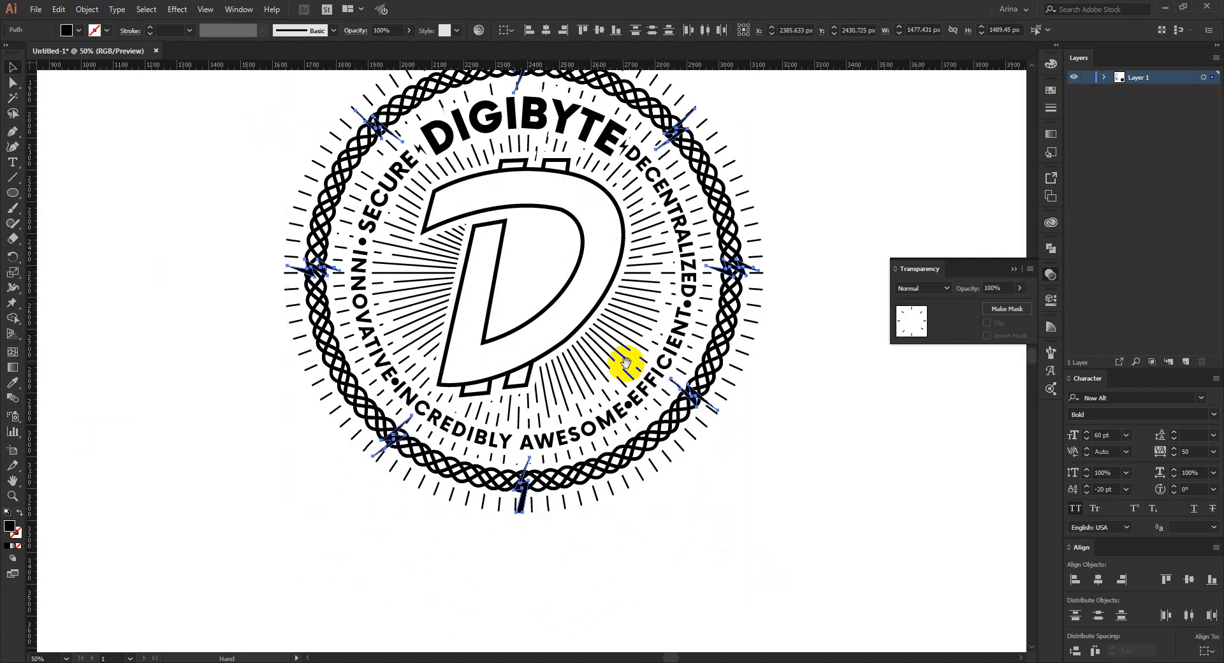
left_click_drag(625, 362, 560, 396)
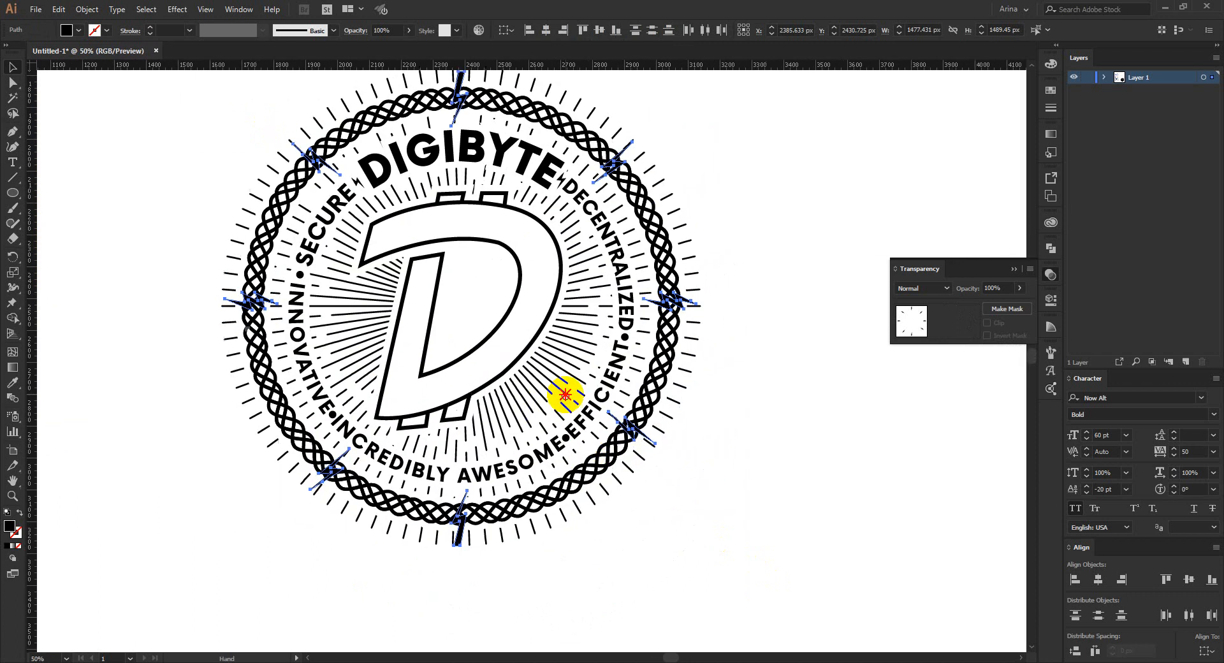
left_click(309, 572)
- Reposition the four diagonal bolts along the braided border to space them evenly between the horizontal and vertical bolts
left_click_drag(318, 481, 296, 460)
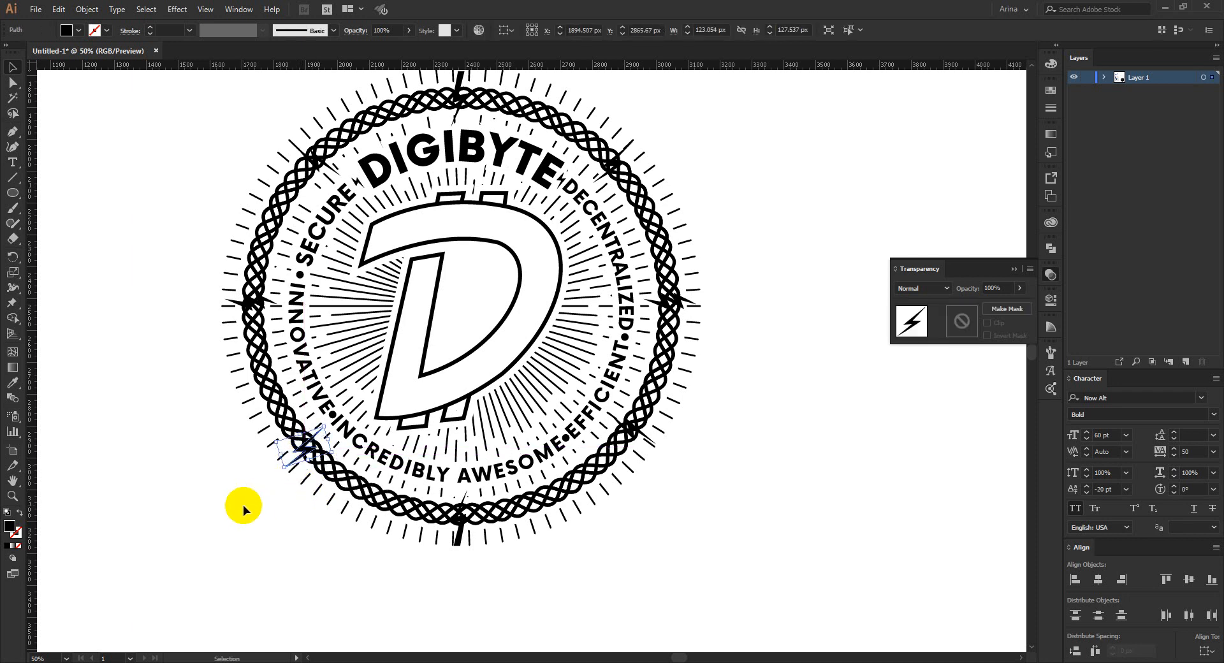
scroll(663, 557, "up", 1)
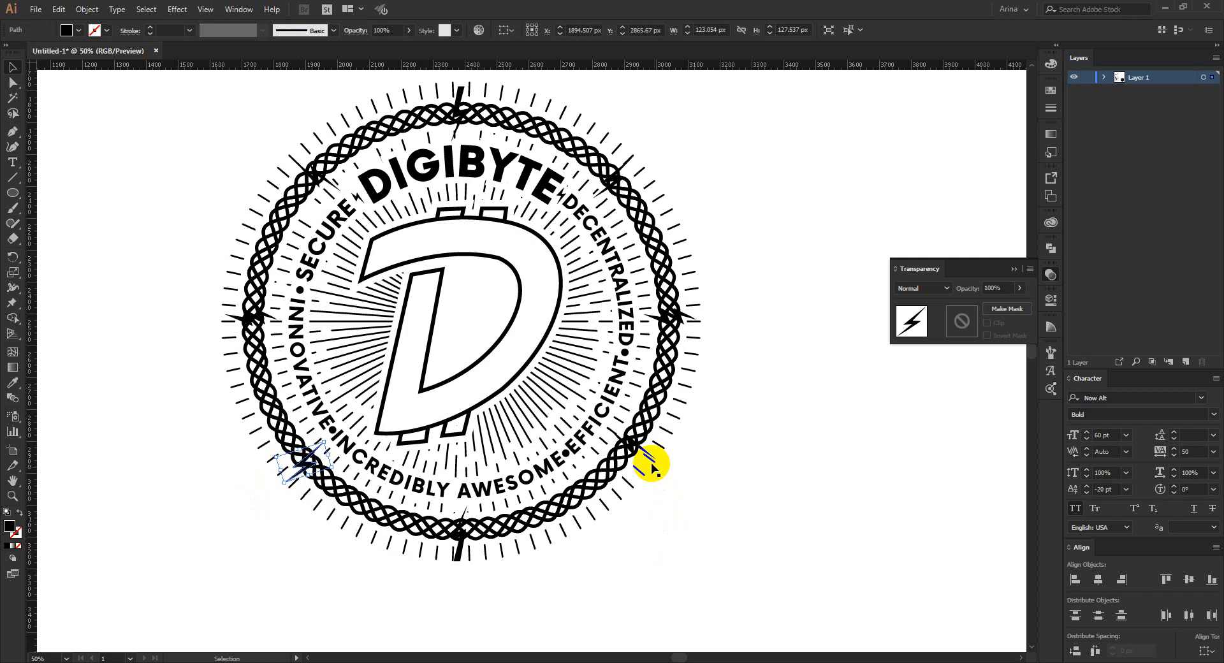
left_click_drag(640, 443, 631, 464)
left_click(721, 512)
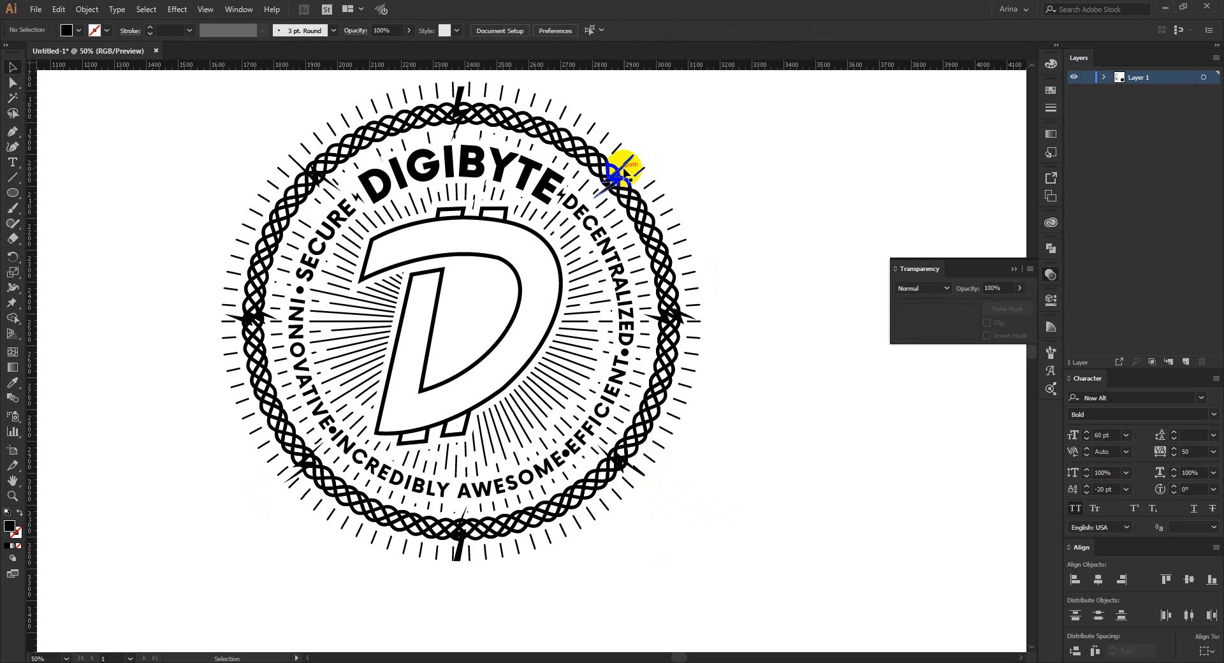
left_click_drag(623, 166, 612, 155)
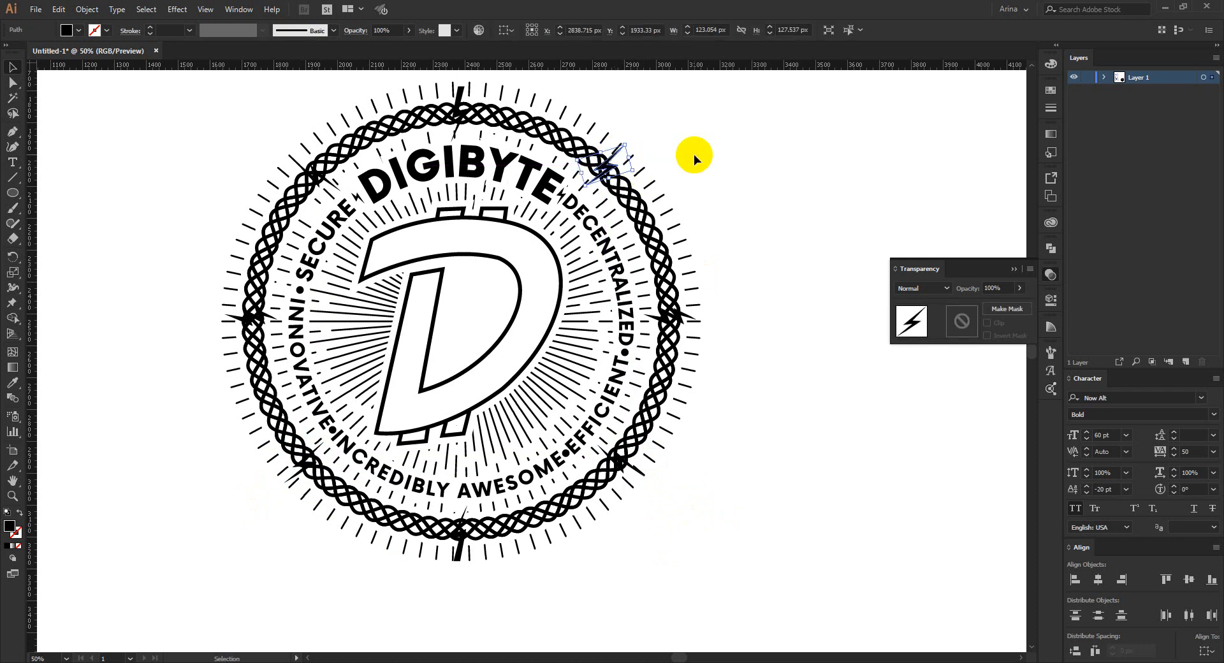
left_click(693, 154)
scroll(305, 167, "up", 2)
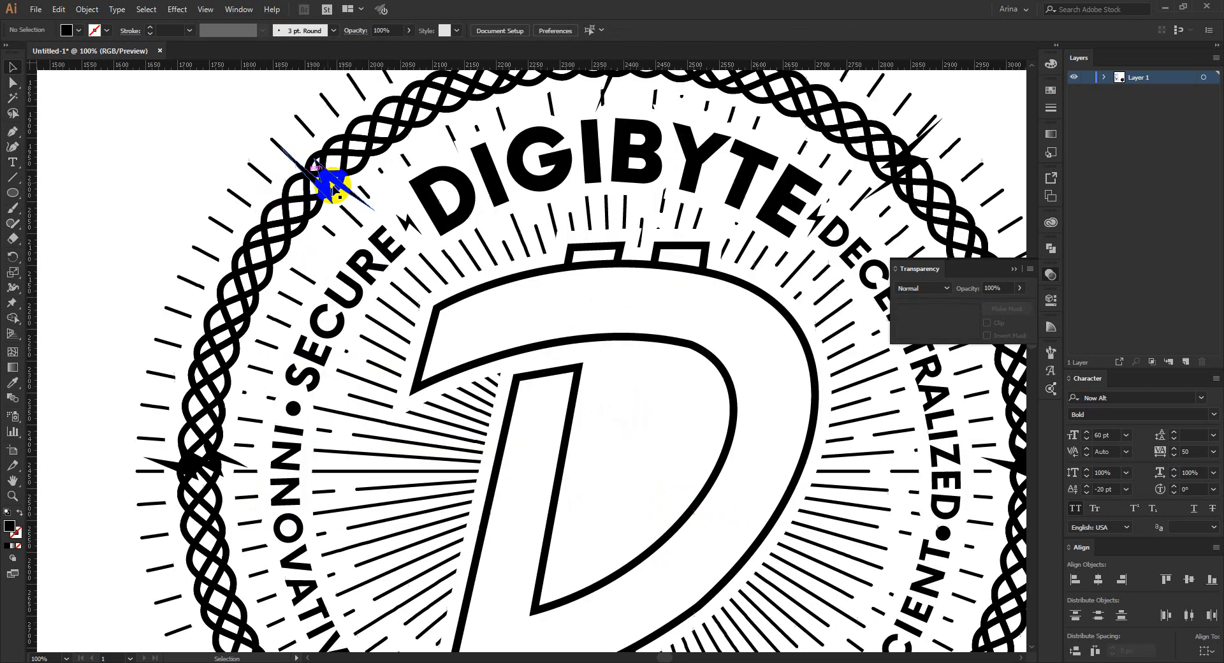
left_click_drag(359, 196, 351, 193)
- Offset the paths of all eight border bolts by 10 px
scroll(351, 193, "down", 2)
scroll(482, 223, "down", 1)
left_click_drag(273, 110, 657, 480)
left_click(564, 418, "shift")
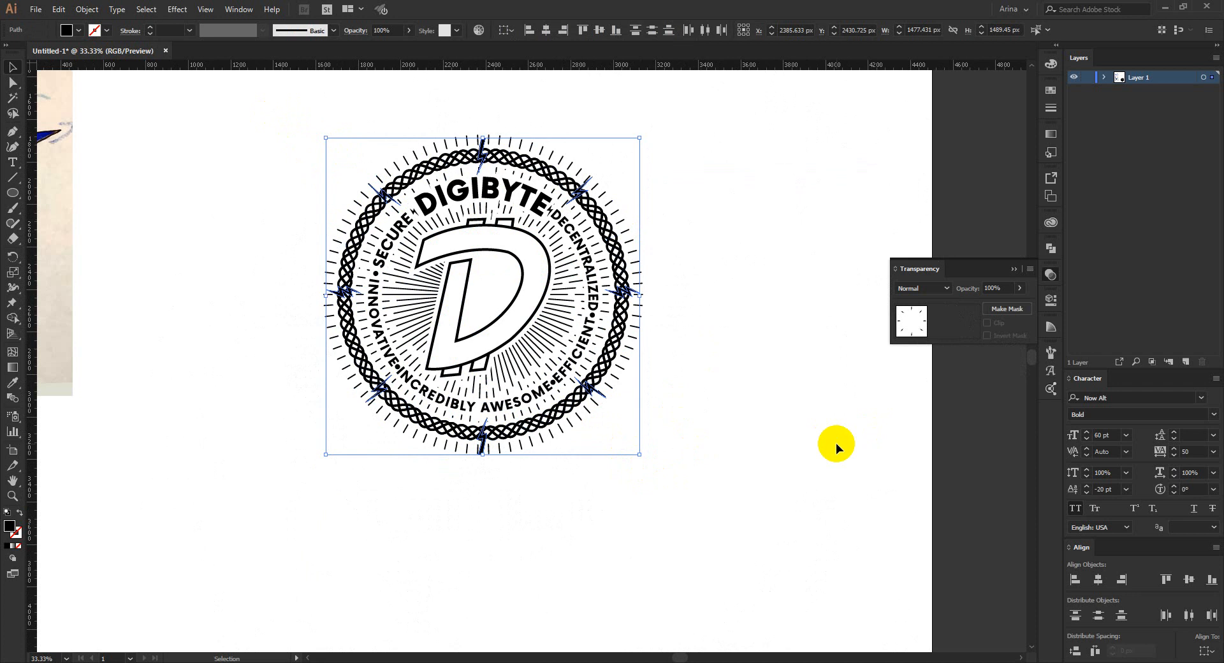
scroll(490, 178, "up", 1)
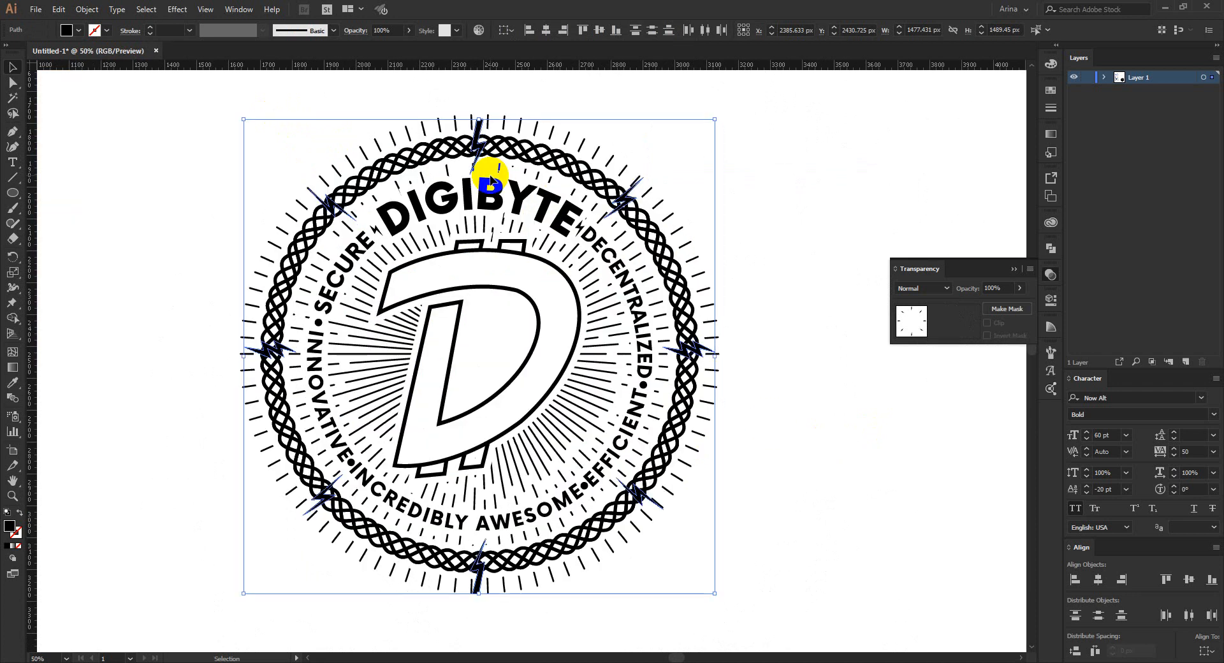
left_click(87, 9)
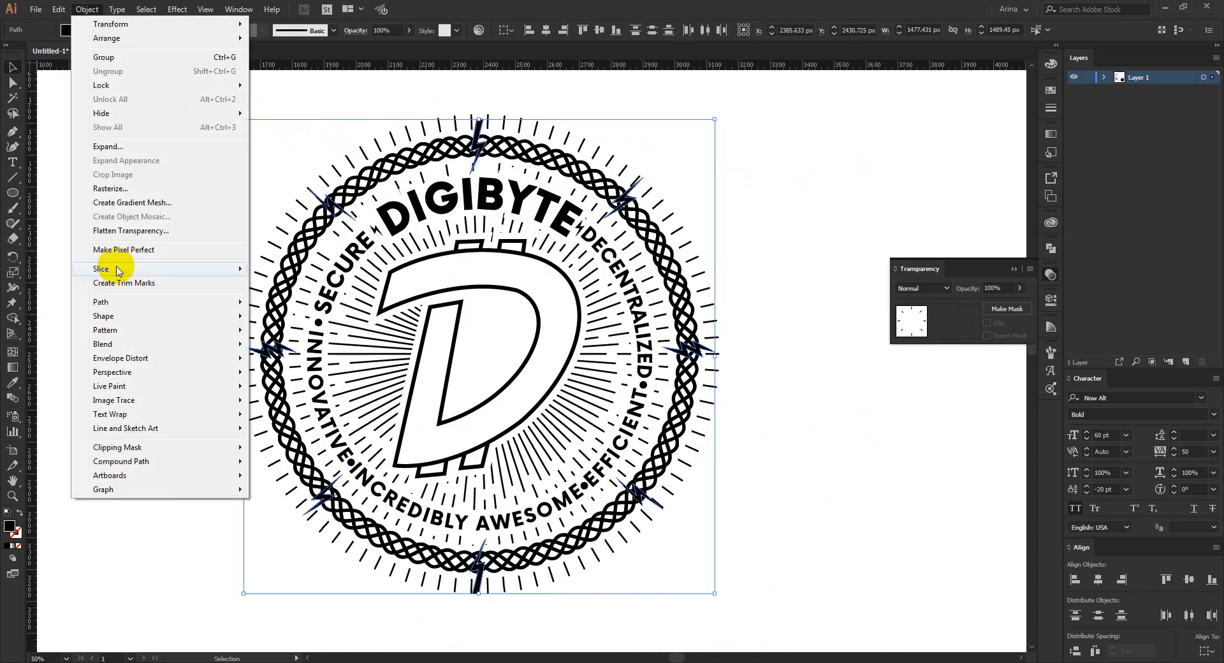
mouse_move(110, 307)
left_click(290, 348)
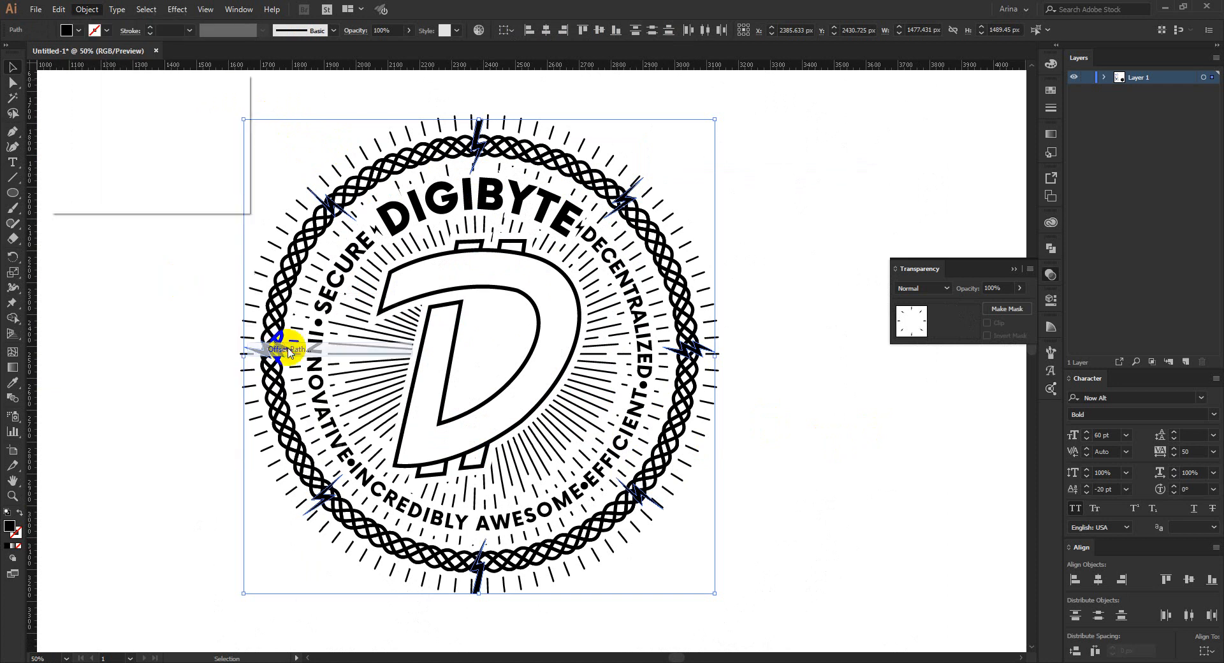
left_click(68, 181)
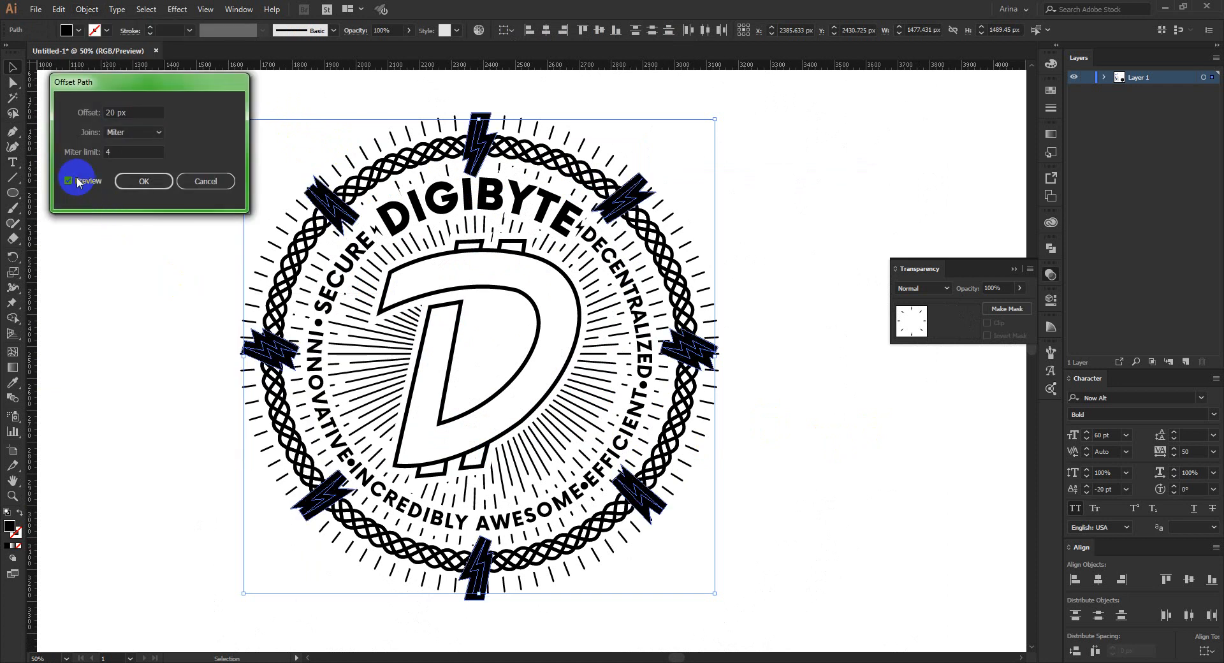
type("10")
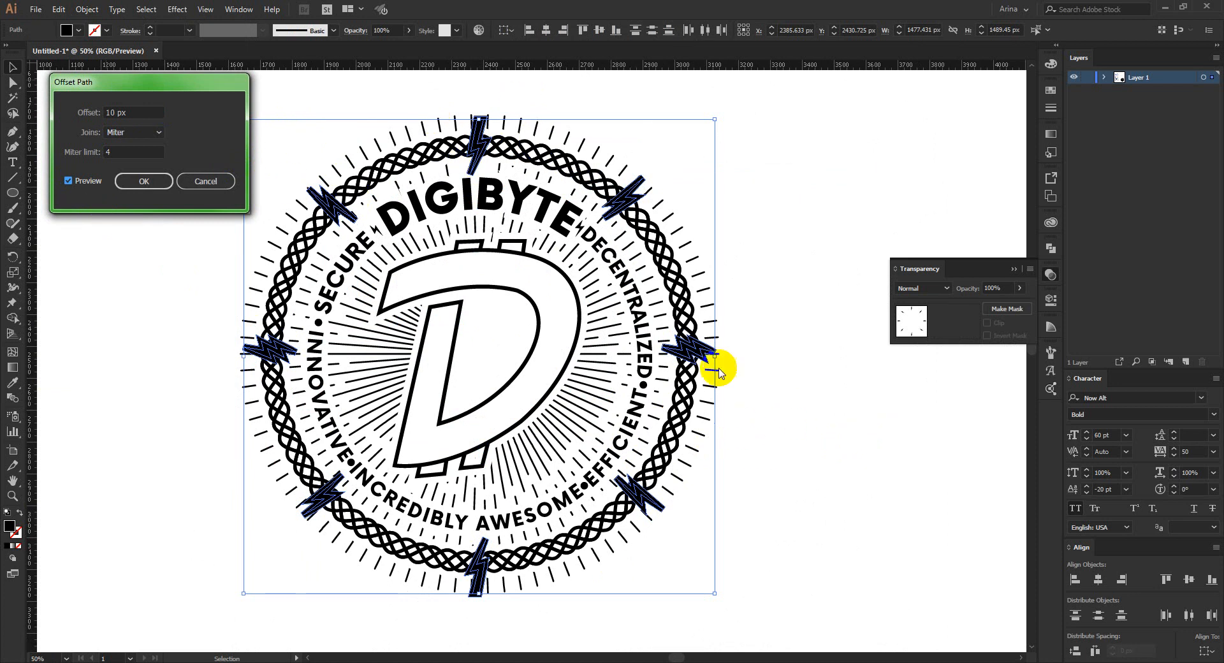
left_click(129, 181)
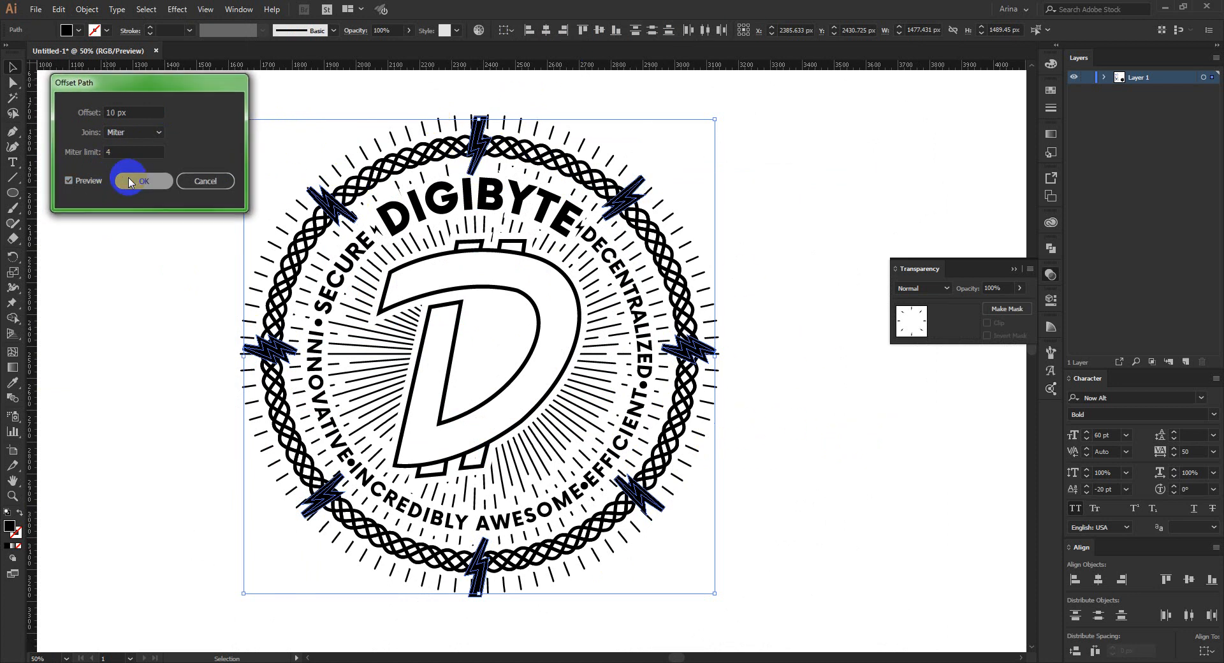
- Move the offset bolt outlines into a new opacity mask on the badge group, with clipping turned off
key("a")
key("v")
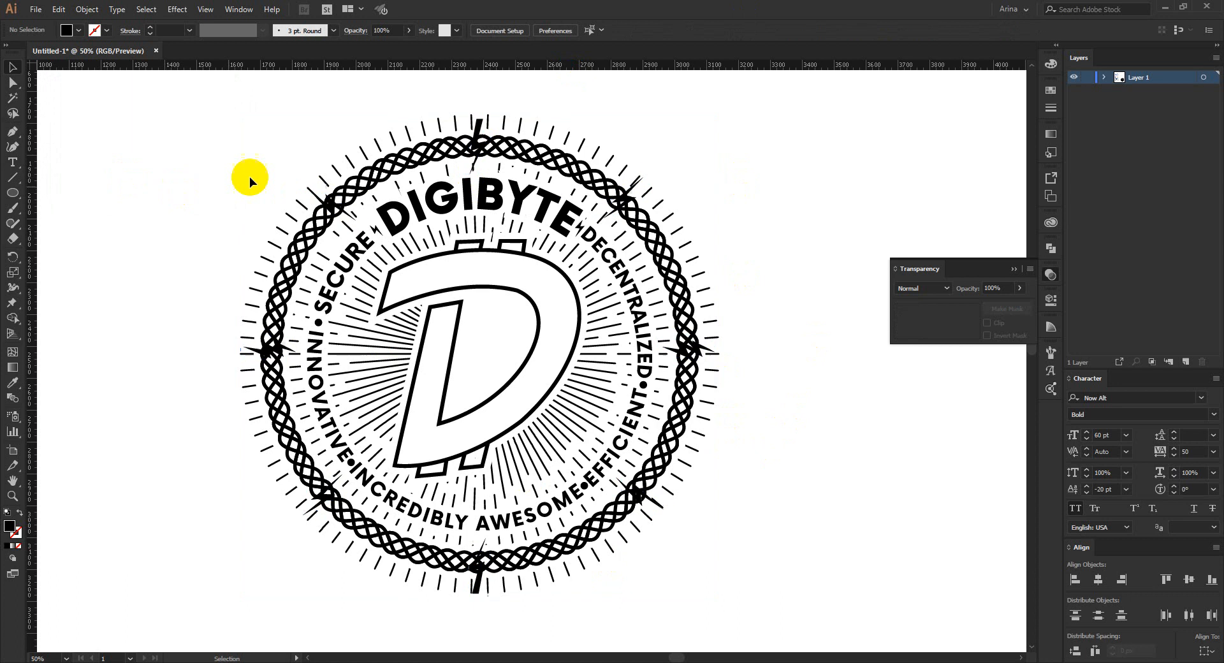
left_click(357, 182)
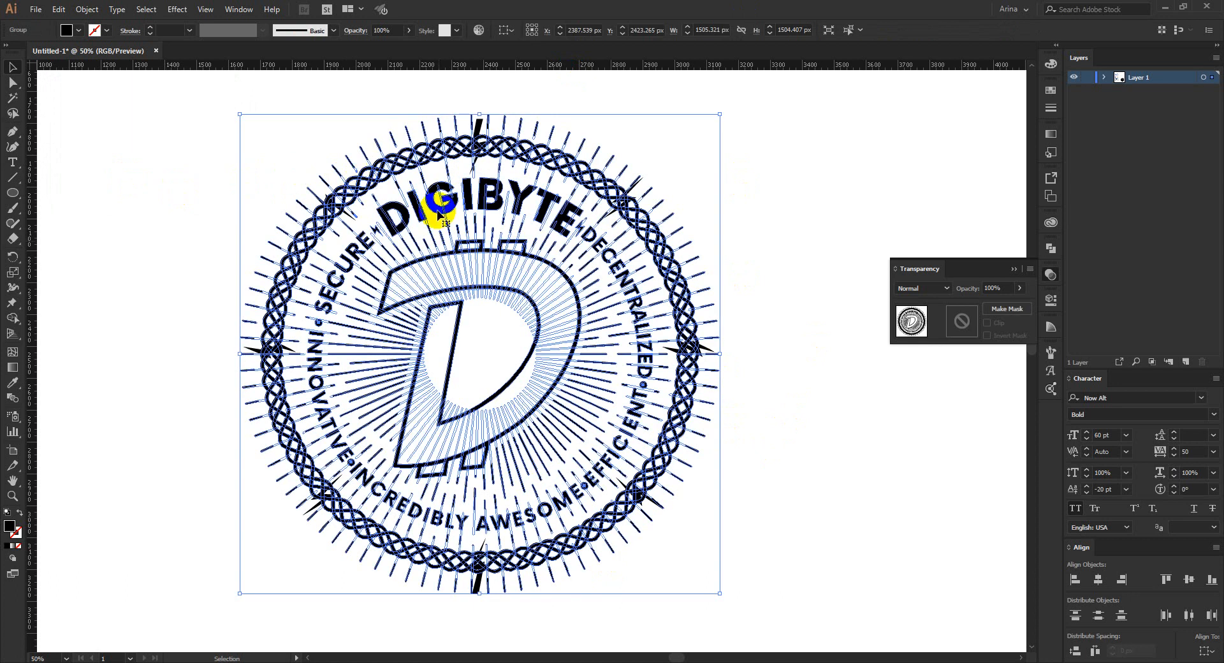
left_click(980, 327)
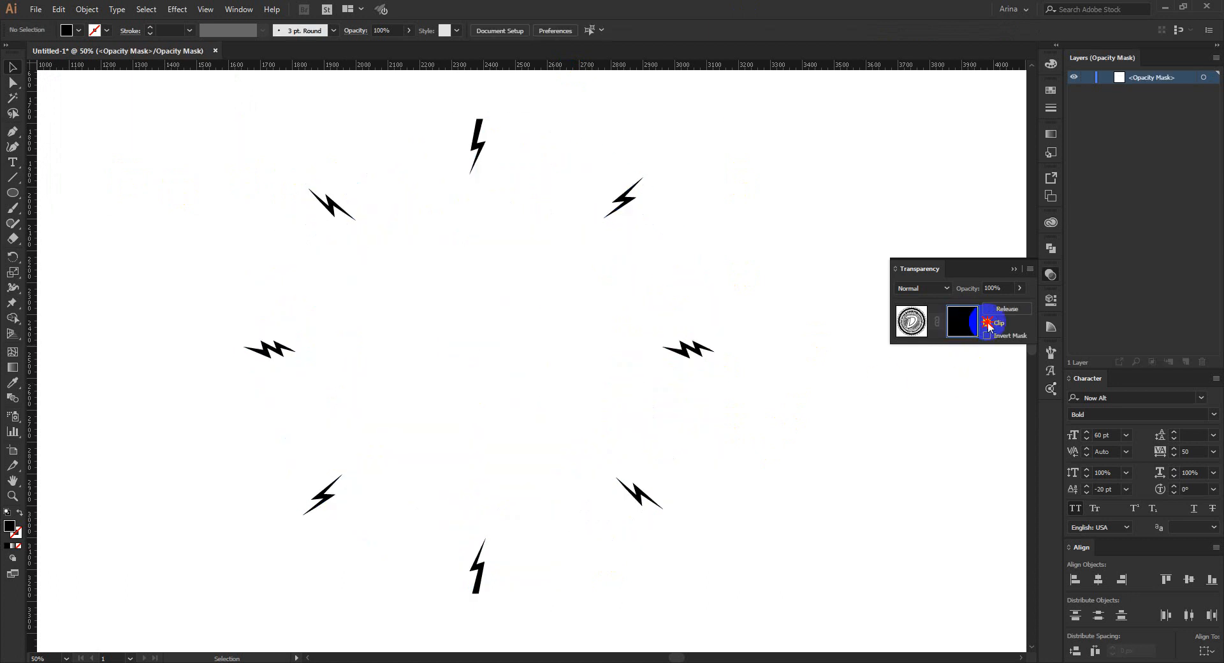
left_click(858, 369)
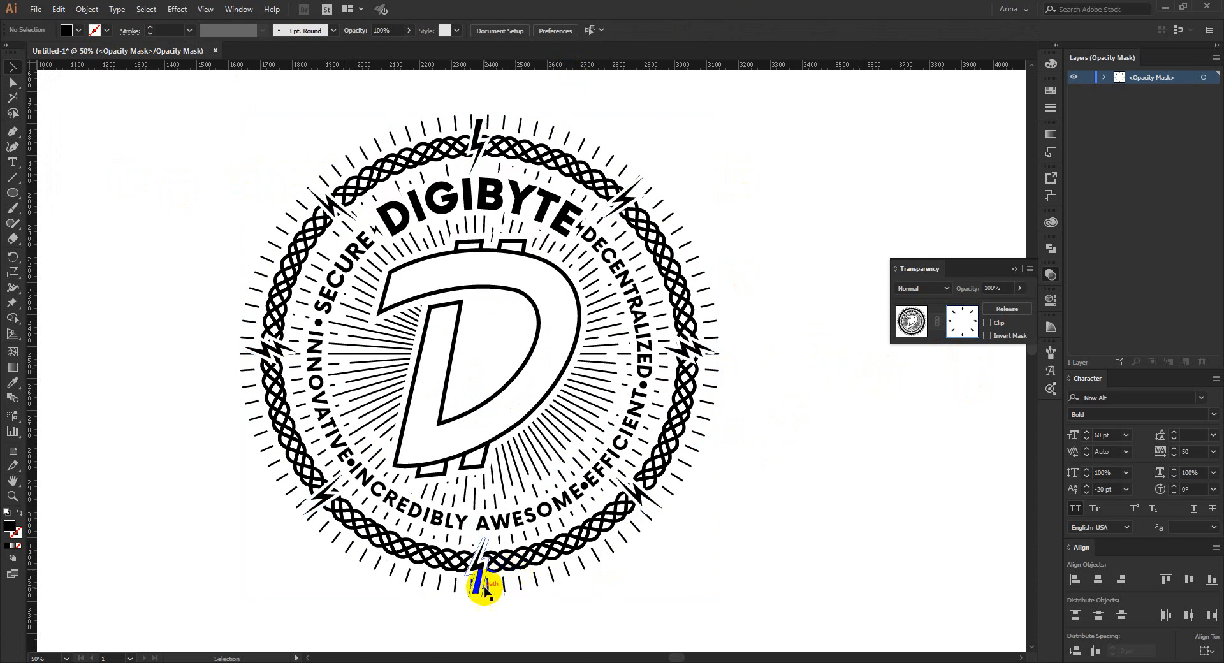
- Inspect the masked gaps around the border bolts up close, especially around the lower-right bolt
scroll(470, 577, "up", 1)
scroll(147, 261, "up", 1)
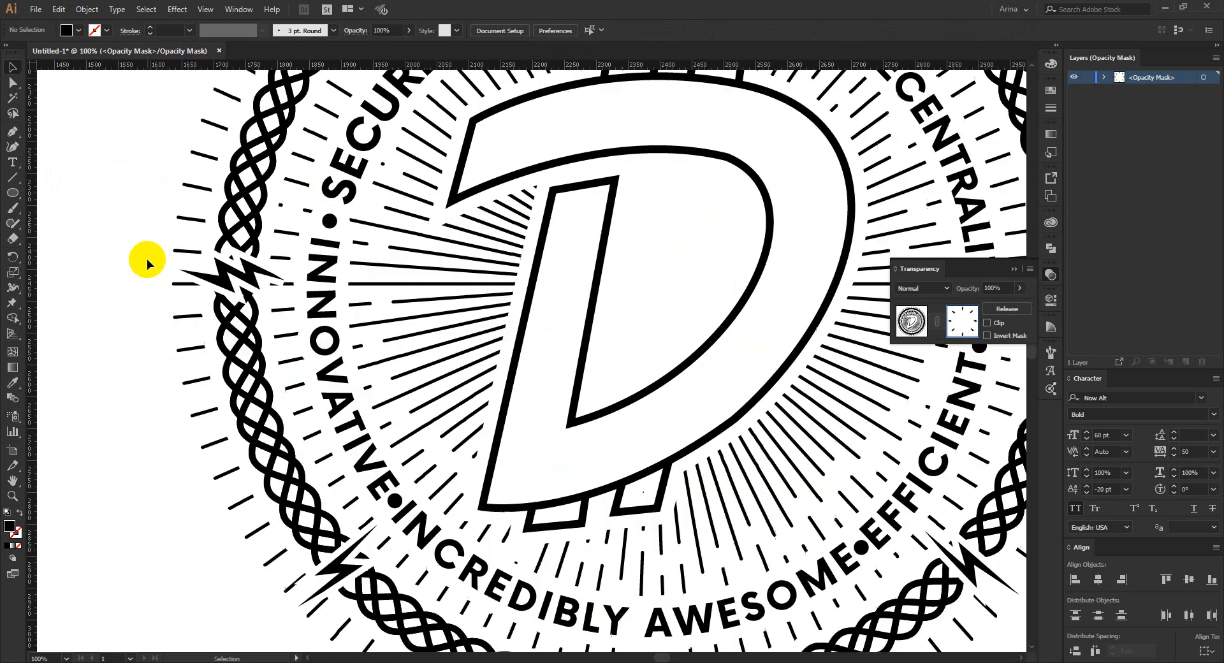
scroll(164, 327, "down", 2)
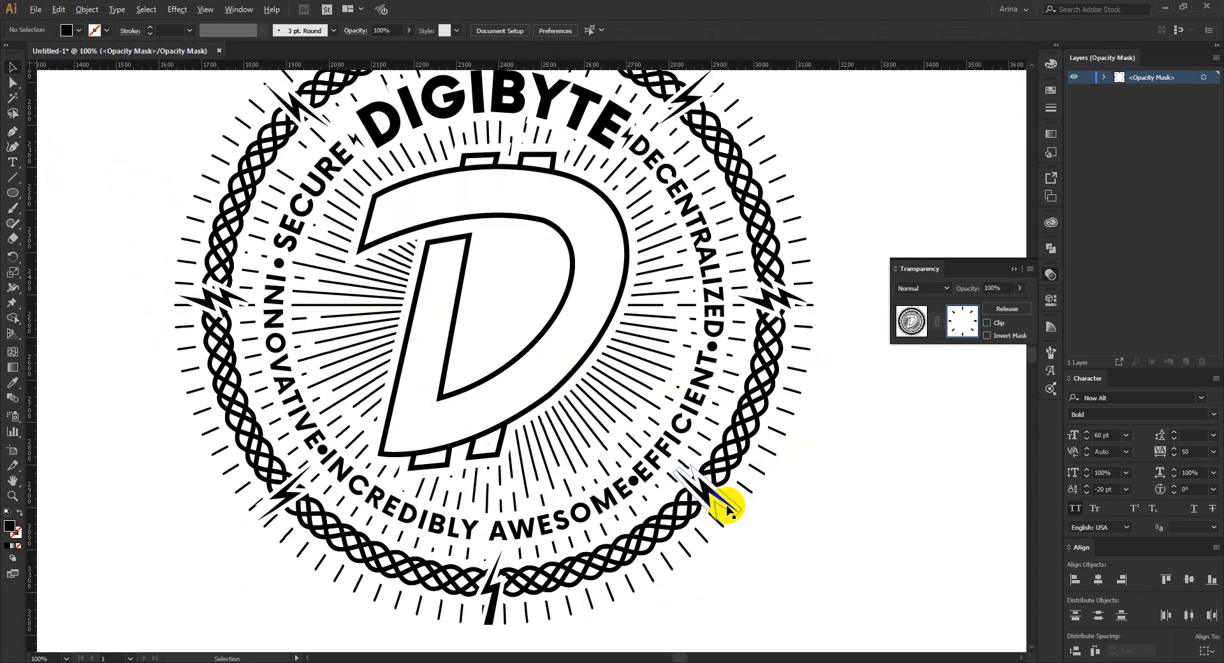
scroll(726, 508, "up", 3)
scroll(729, 509, "up", 1)
scroll(634, 418, "up", 1)
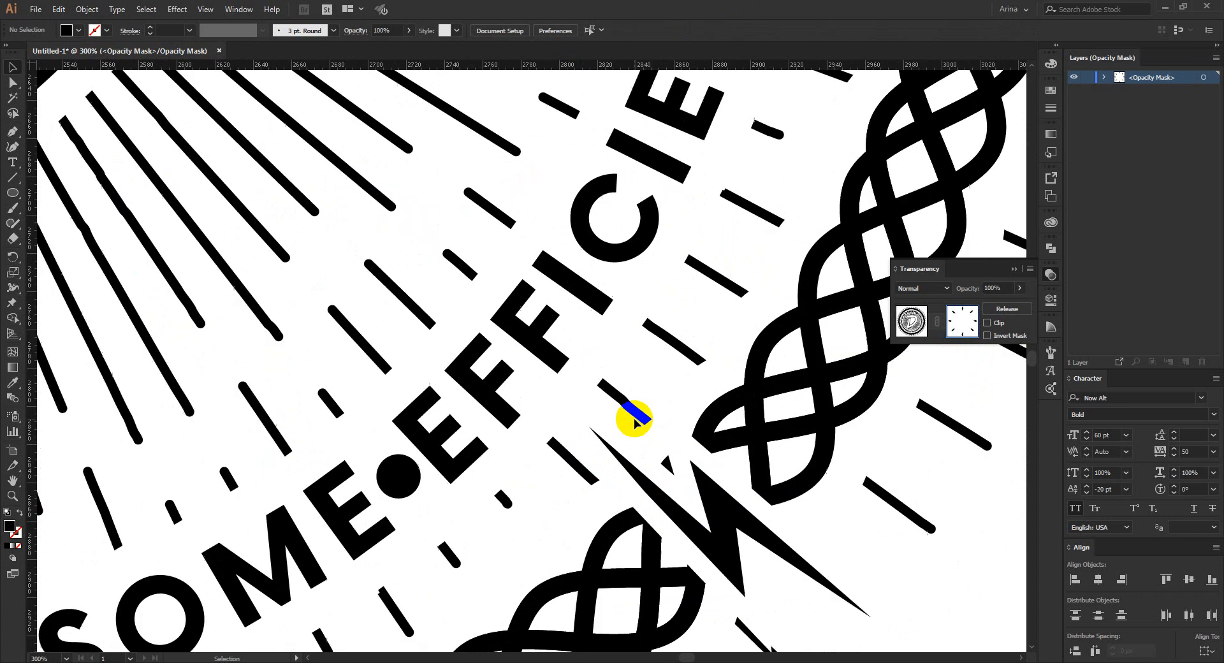
- Extend the inner tip of the upper-right bolt's mask outline to about X 2747, Y 2014 px, past the bolt's point
scroll(702, 487, "down", 3)
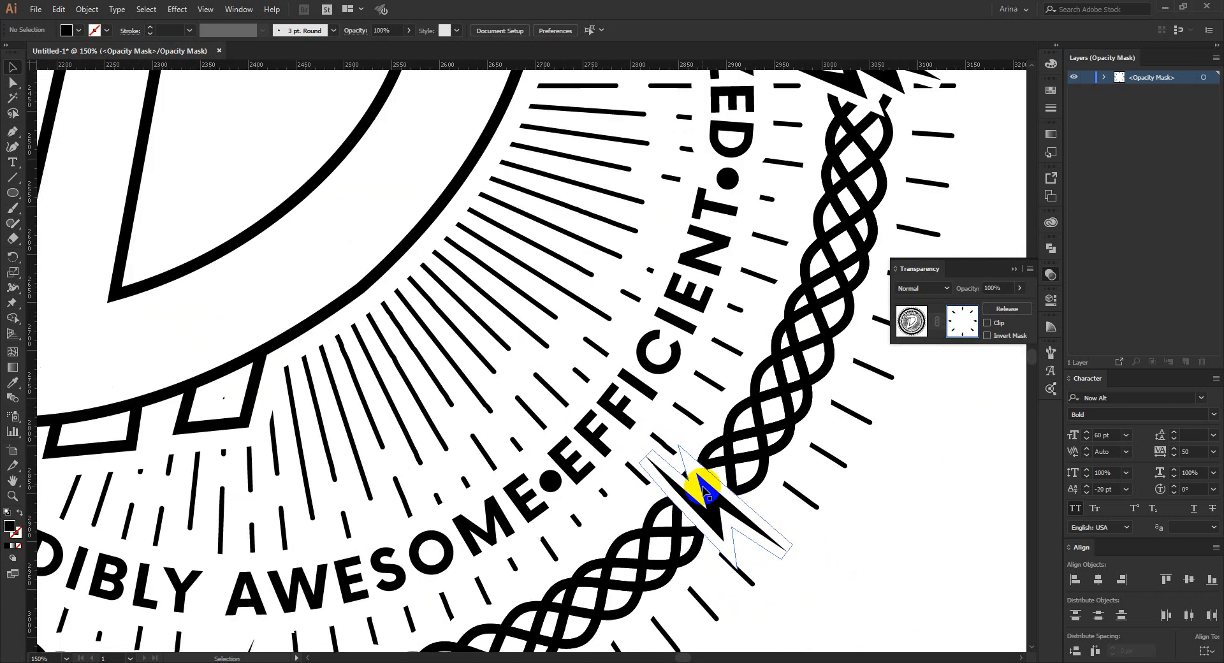
scroll(703, 490, "up", 1)
scroll(778, 315, "down", 1)
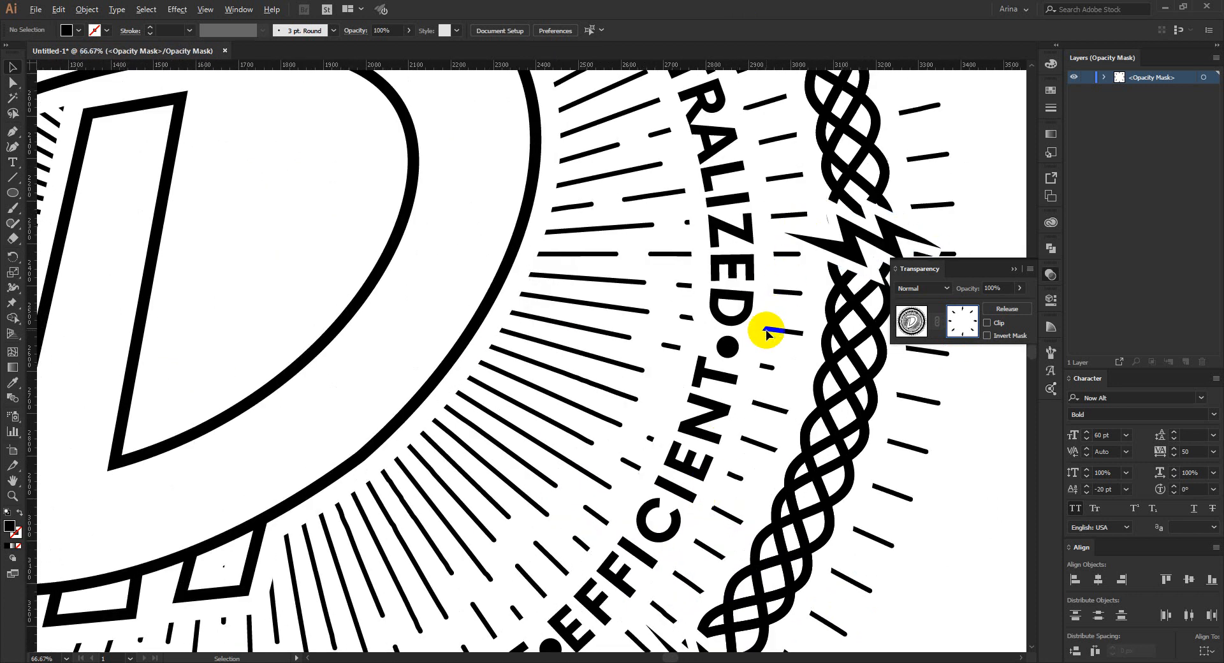
scroll(758, 338, "down", 1)
scroll(719, 245, "up", 1)
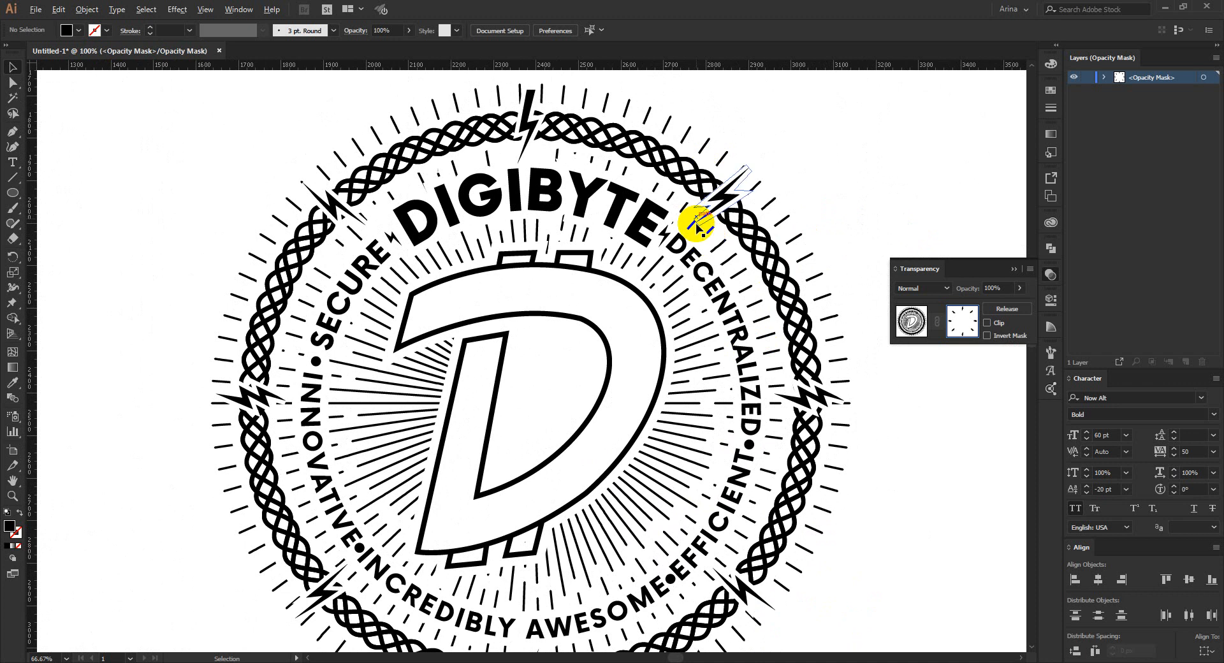
scroll(698, 227, "up", 3)
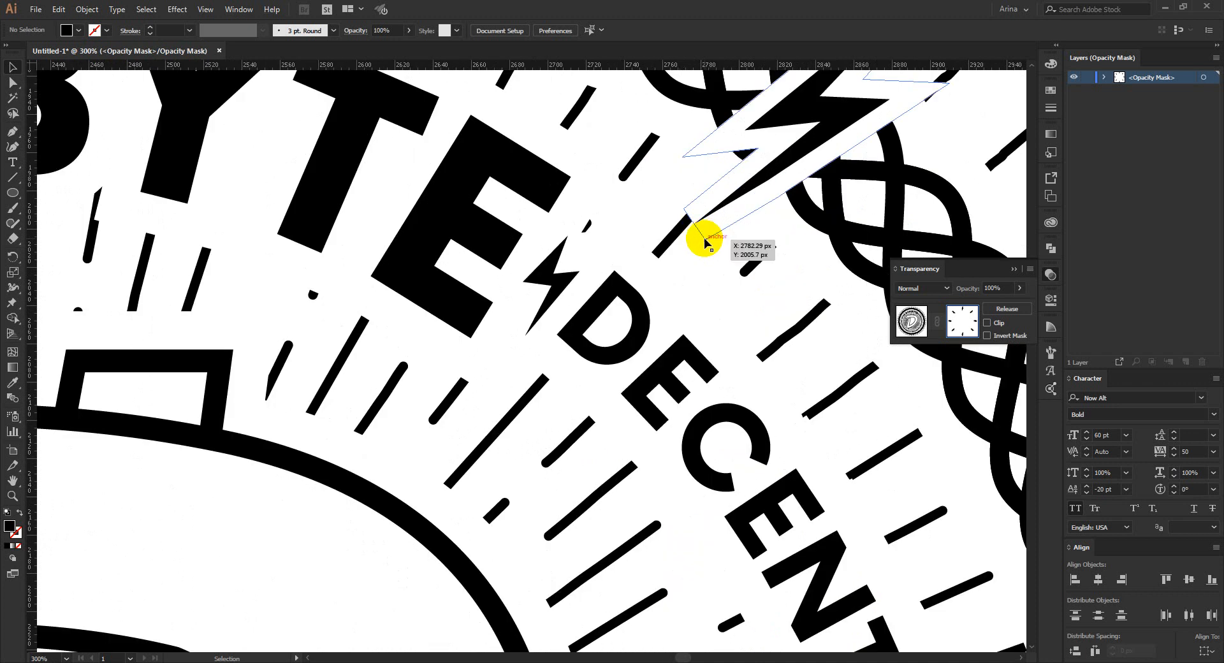
left_click(706, 242)
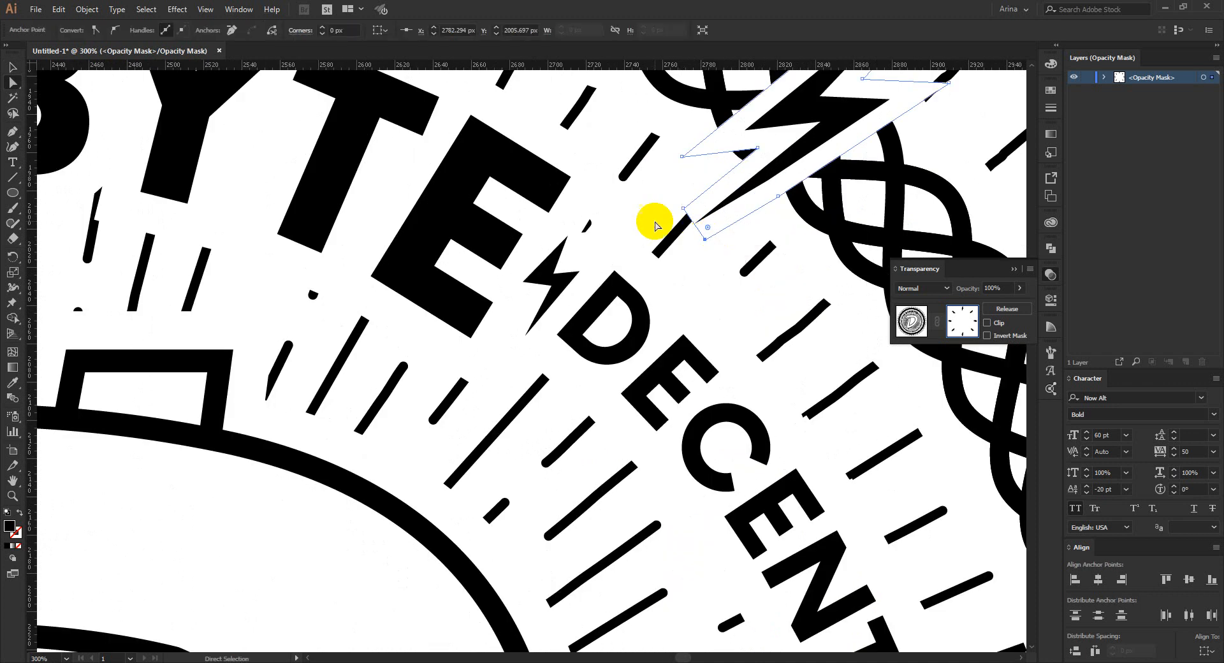
left_click_drag(654, 247, 644, 253)
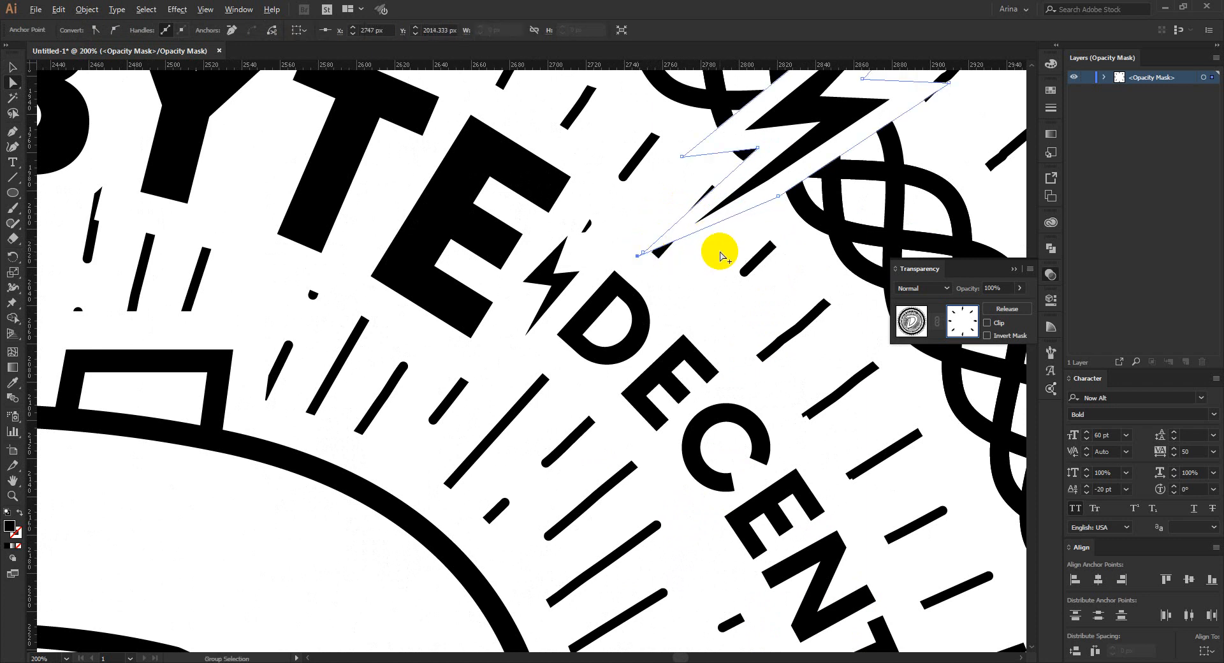
- Extend the inner tip of the upper-left bolt's mask outline by about 24 px across and 21 px down toward the lettering
scroll(719, 254, "down", 3)
left_click(451, 185)
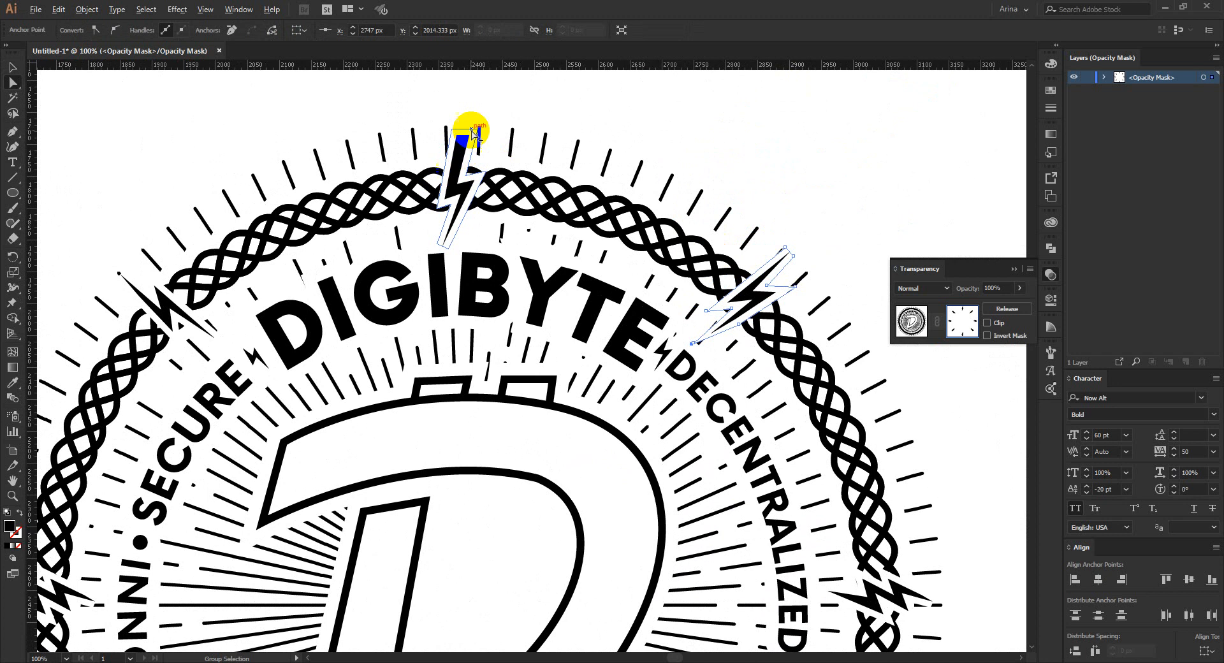
scroll(475, 127, "up", 3)
left_click(587, 142)
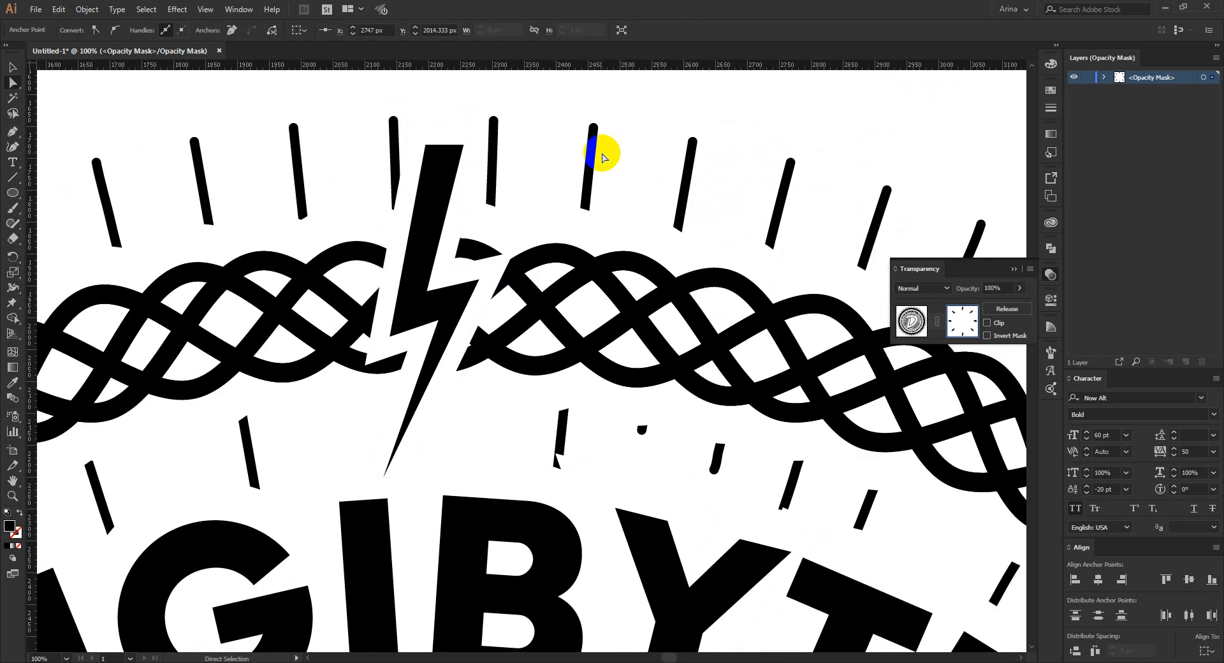
scroll(602, 151, "down", 3)
left_click(255, 344, "alt")
scroll(255, 347, "up", 2)
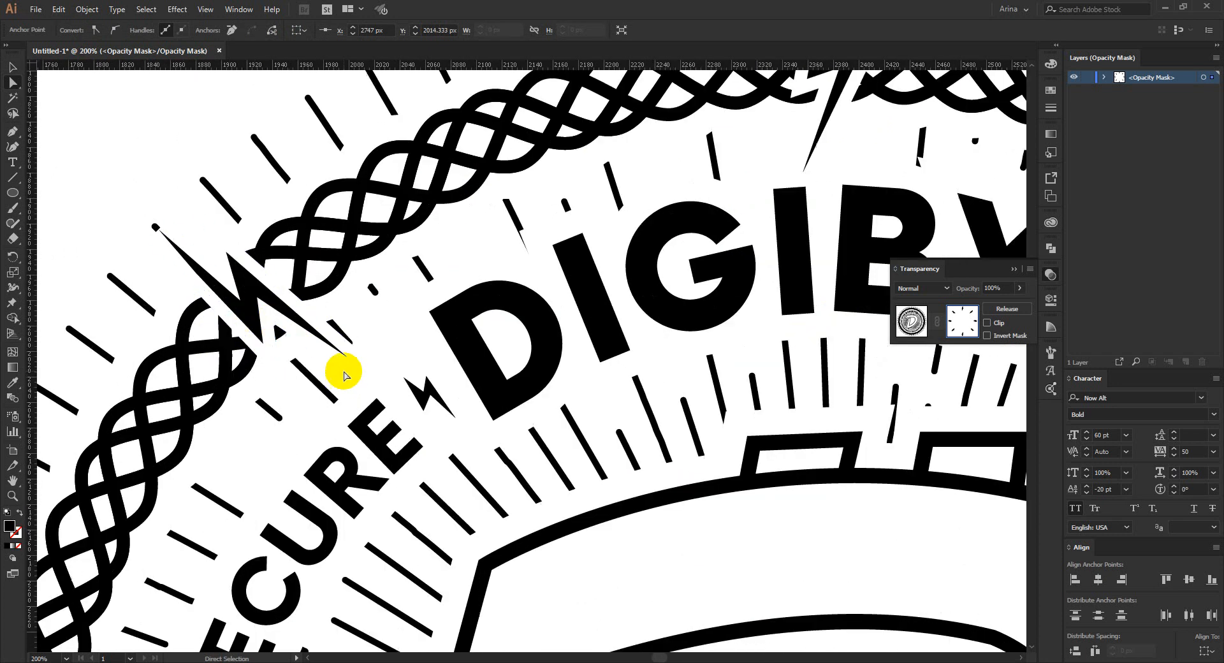
left_click(356, 347)
left_click_drag(357, 347, 385, 373)
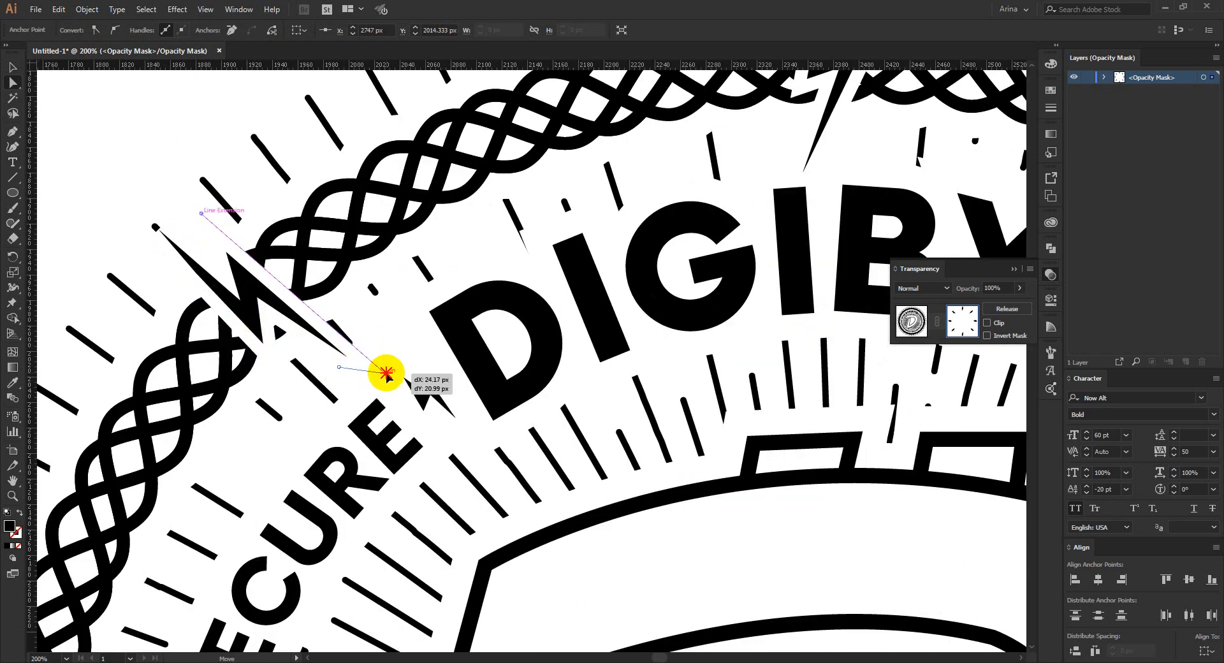
- Extend both tips of the left horizontal bolt's mask outline, to about X 1846, Y 2438 px and X 1600, Y 2390 px
scroll(436, 287, "down", 1)
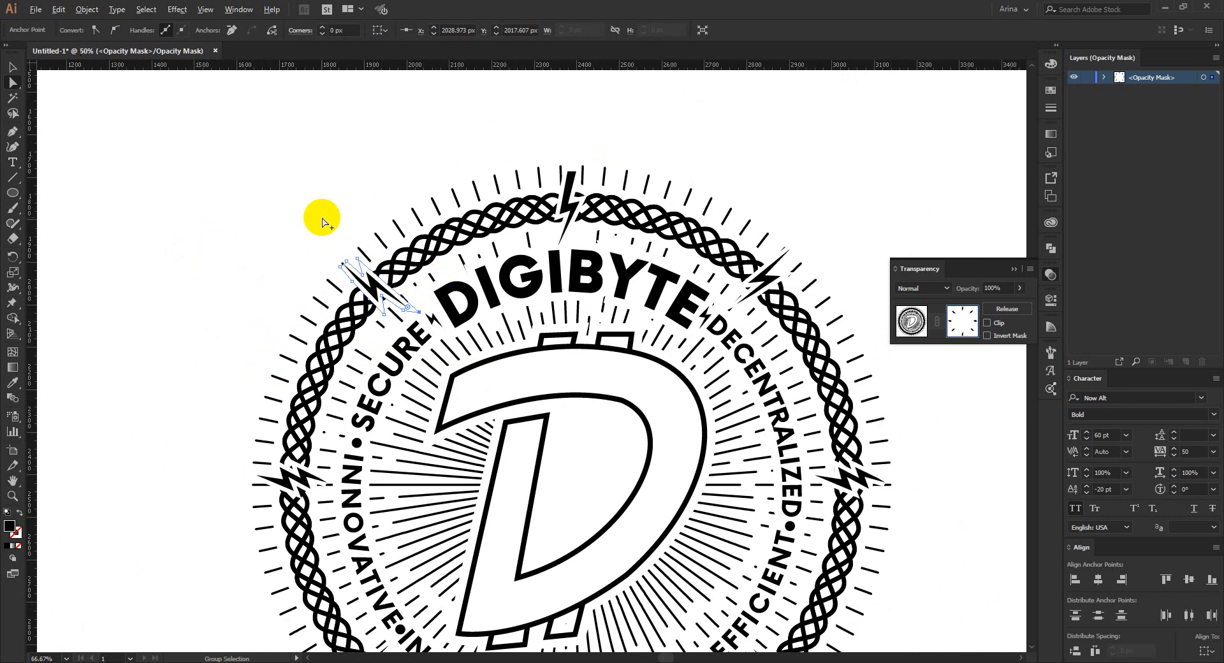
scroll(313, 326, "down", 1)
scroll(323, 415, "up", 4)
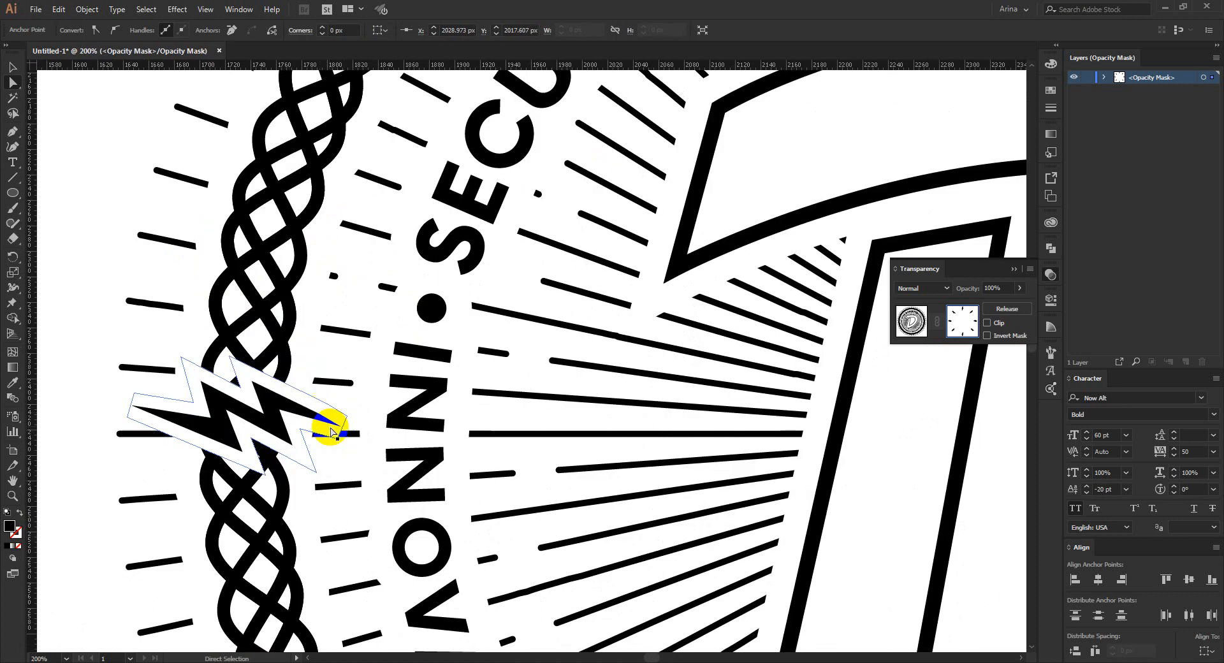
left_click_drag(339, 440, 385, 451)
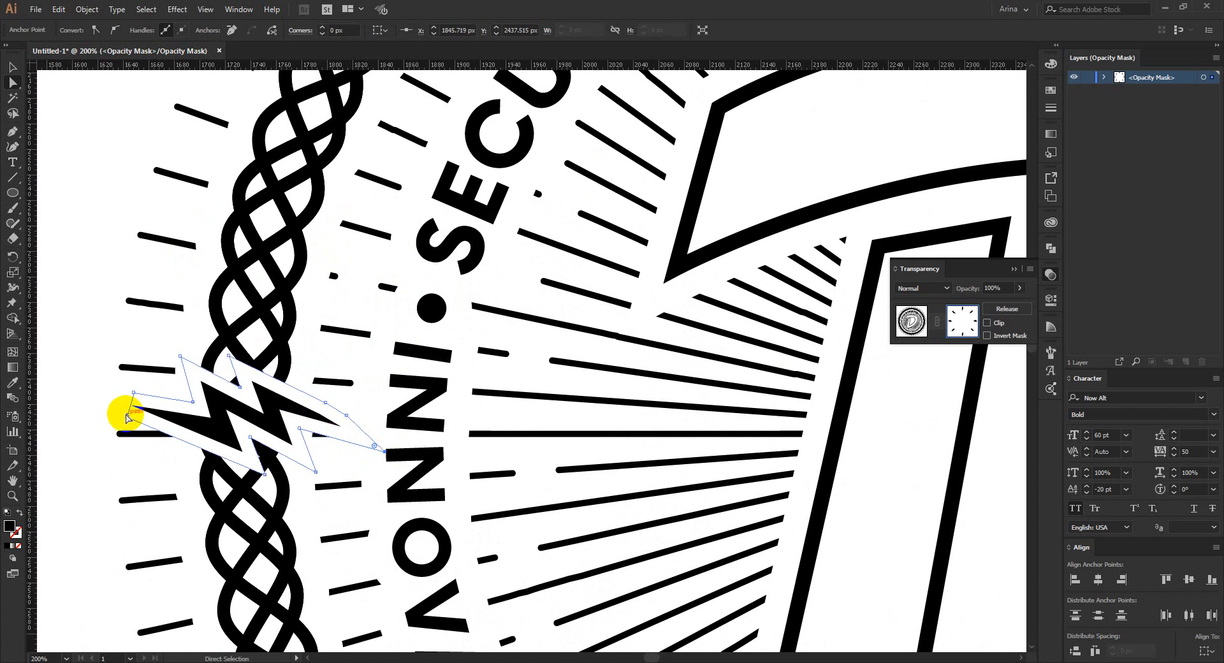
left_click_drag(126, 418, 73, 390)
scroll(446, 321, "down", 3)
key("v")
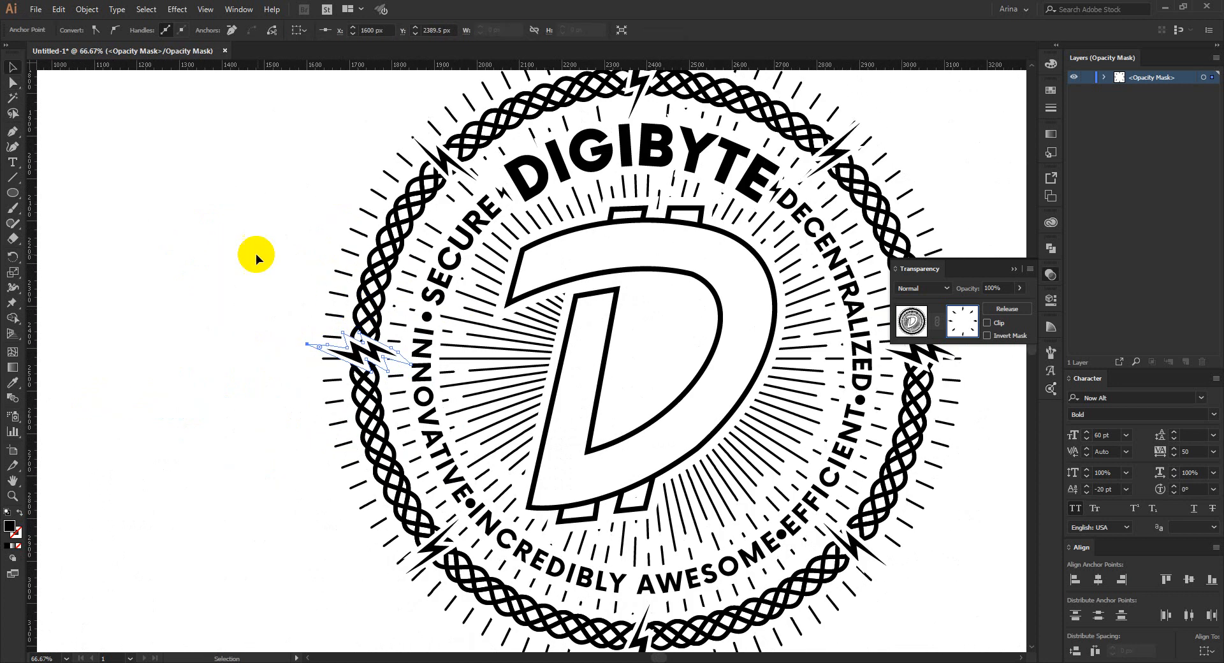
left_click(255, 254)
scroll(255, 254, "down", 1)
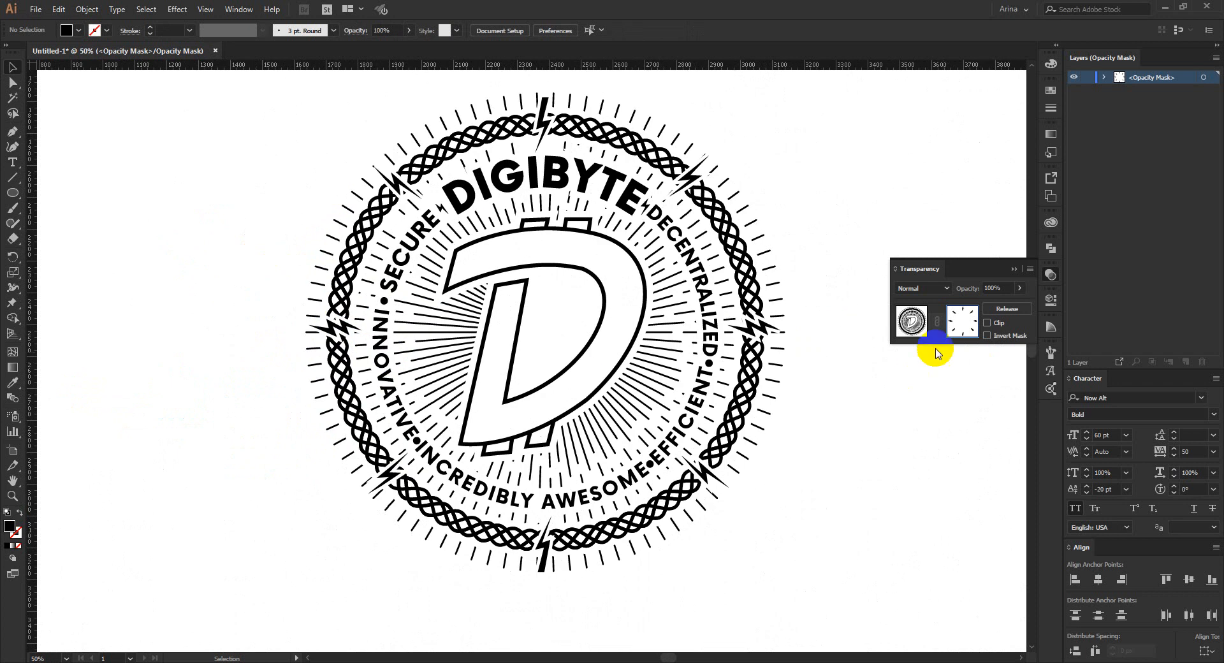
- Return from opacity mask editing to the artwork and group all elements of the badge together
left_click(912, 322)
left_click(843, 469)
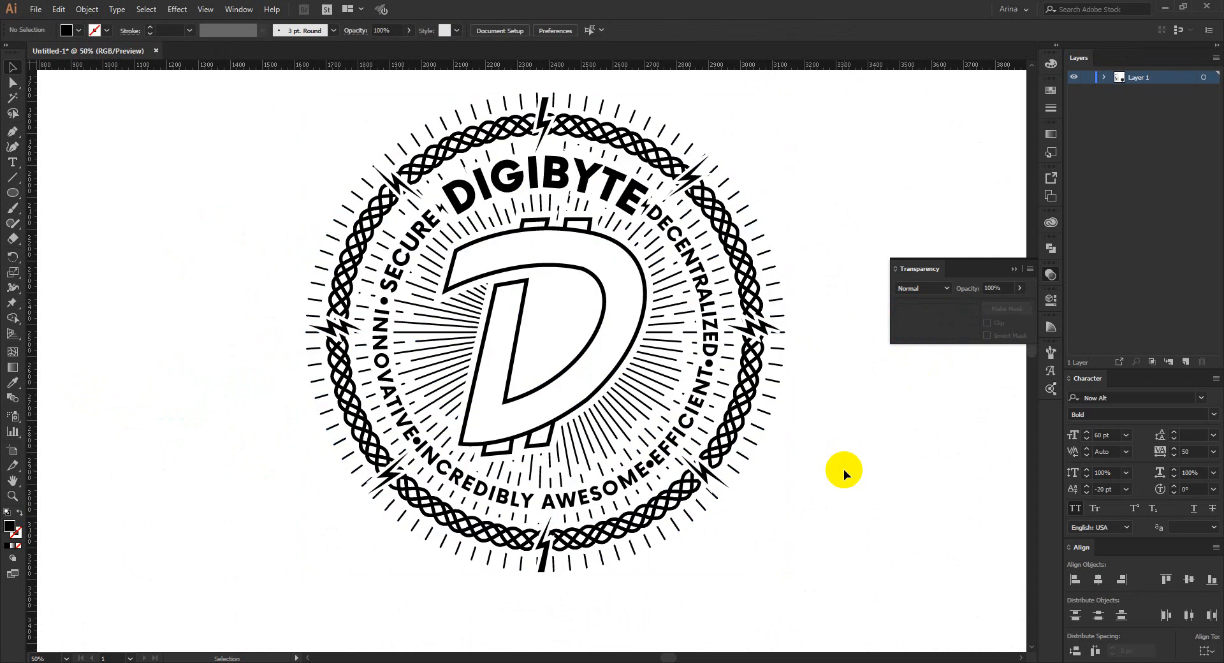
left_click_drag(255, 125, 733, 568)
scroll(733, 568, "down", 1)
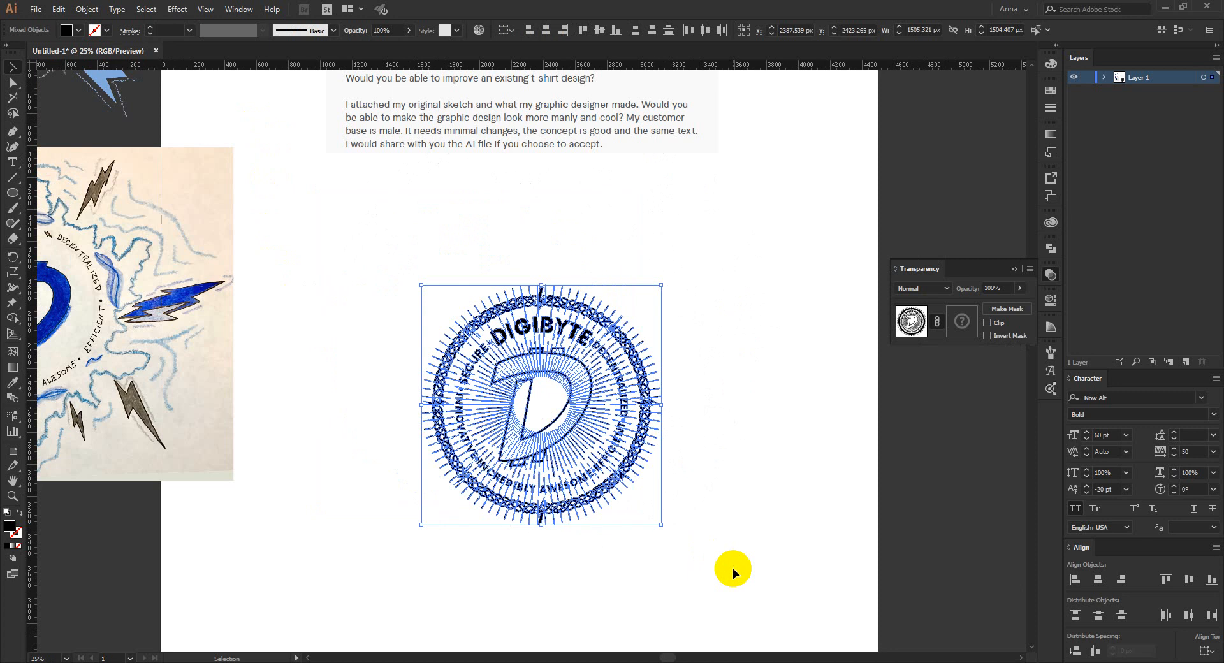
- Place the client's sketch image beside the badge, leaving clear space between the two for a background
left_click(300, 221)
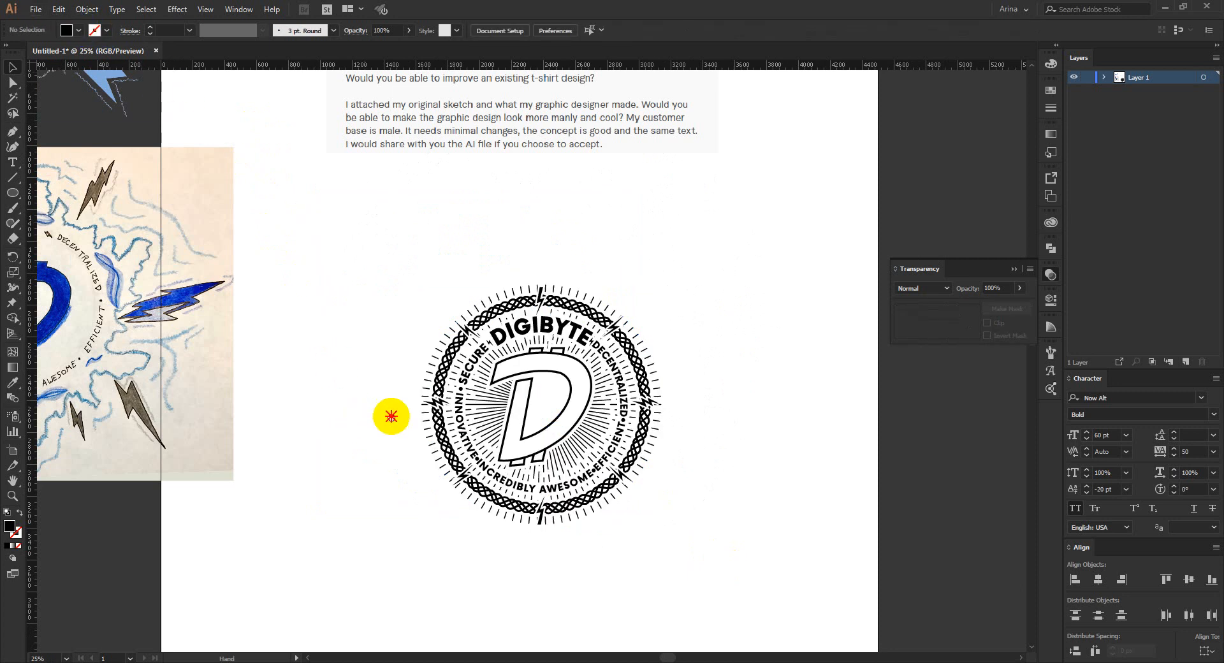
left_click_drag(390, 415, 437, 410)
left_click_drag(248, 368, 404, 406)
scroll(289, 351, "up", 1)
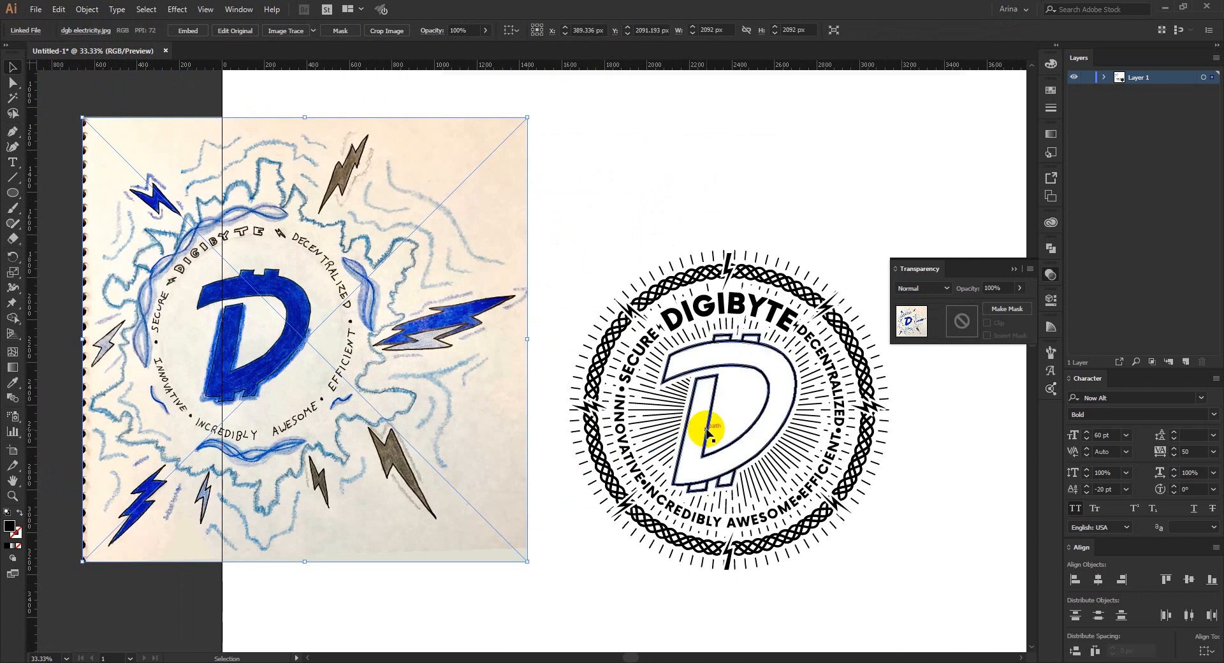
scroll(319, 336, "down", 1)
left_click_drag(392, 382, 300, 380)
- Draw a black rectangle about 2588 by 2508 px over the badge area and arrange it behind the badge
left_click_drag(12, 192, 68, 192)
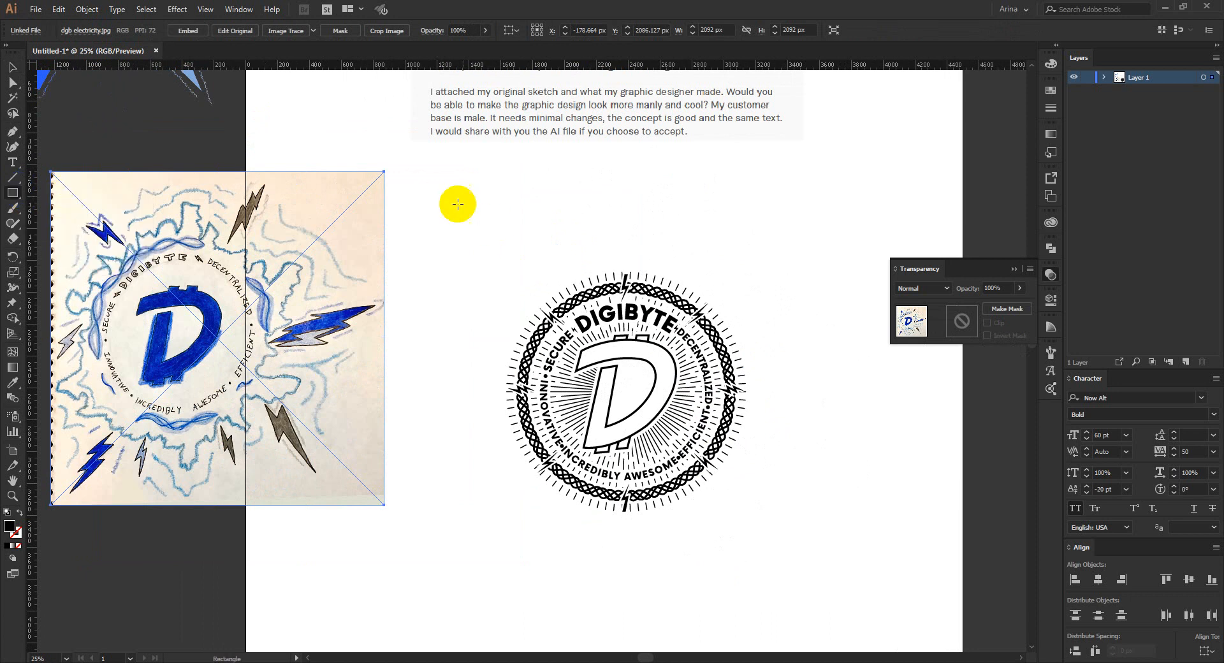
left_click_drag(436, 195, 847, 595)
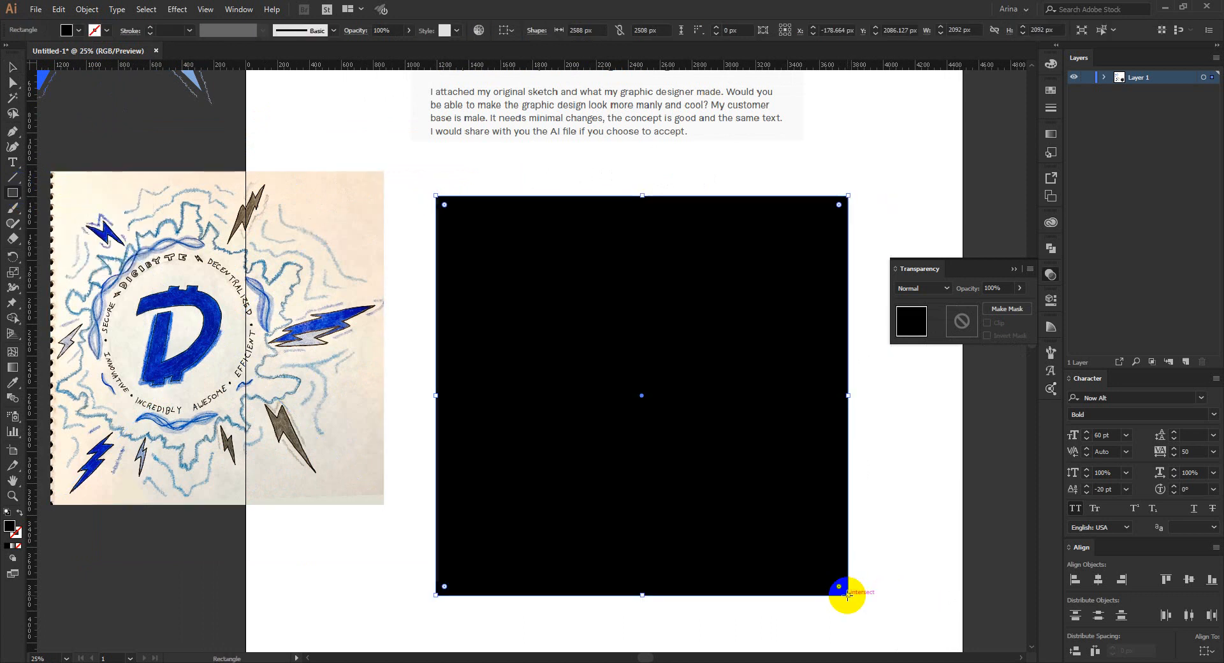
key("ctrl+z")
key("ctrl+shift+z")
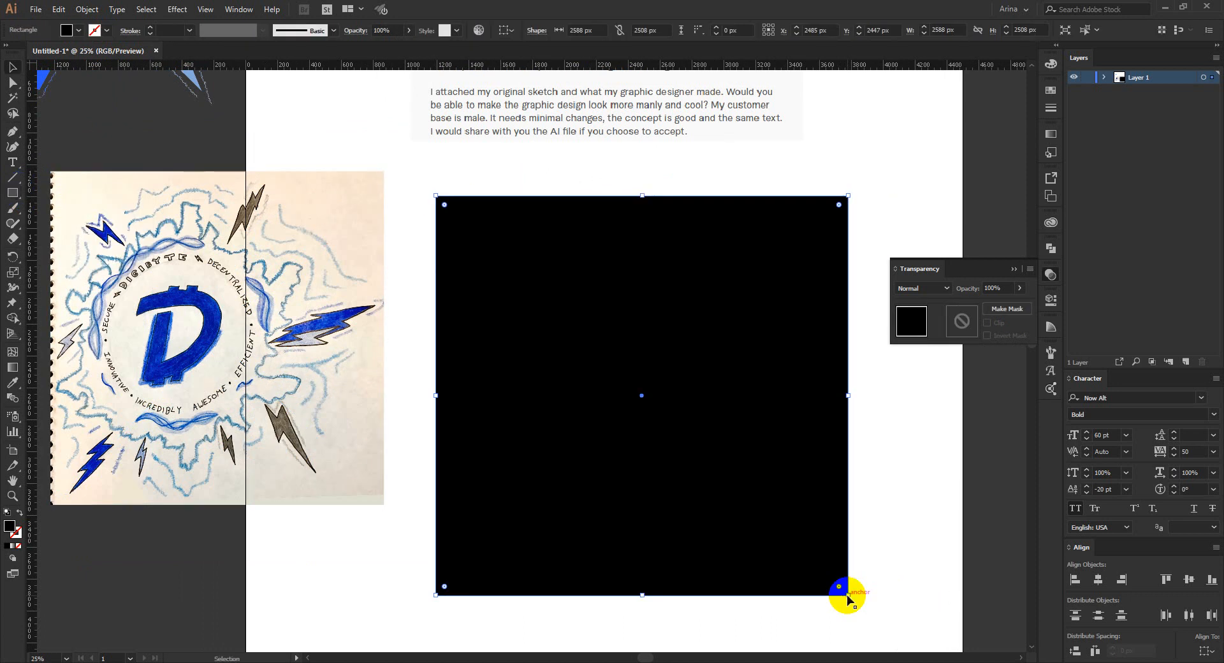
- Fill the badge group with white, leaving the background rectangle black
left_click_drag(411, 205, 842, 573)
left_click(813, 494, "shift")
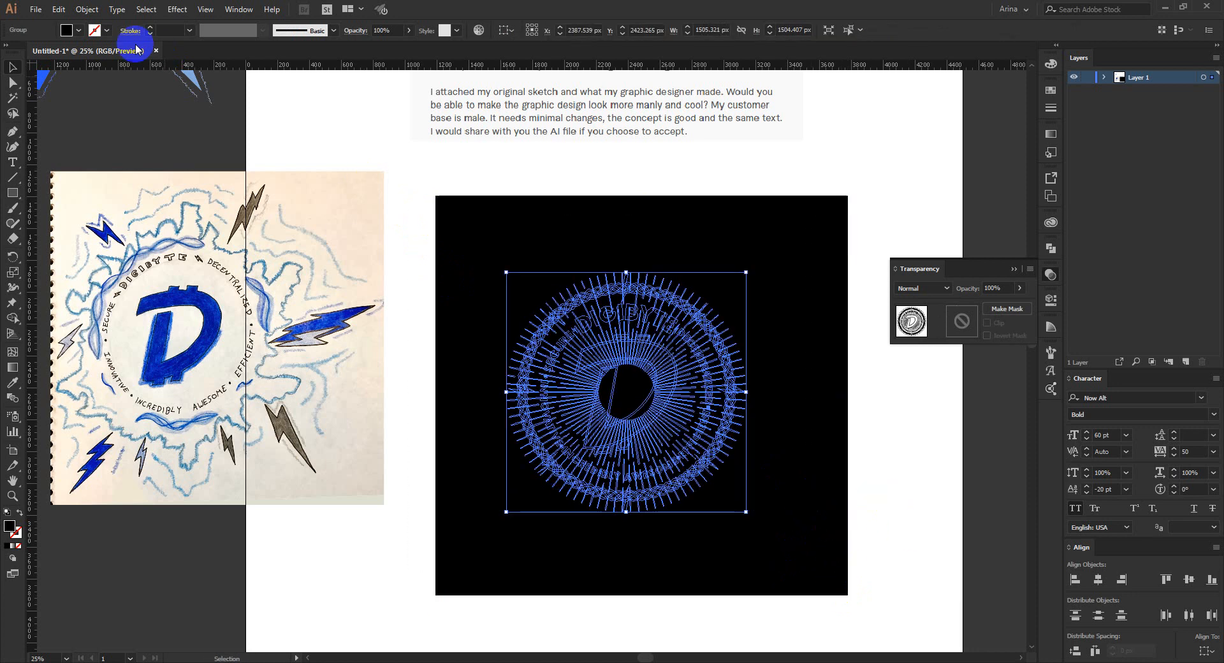
left_click(66, 31)
left_click(33, 53)
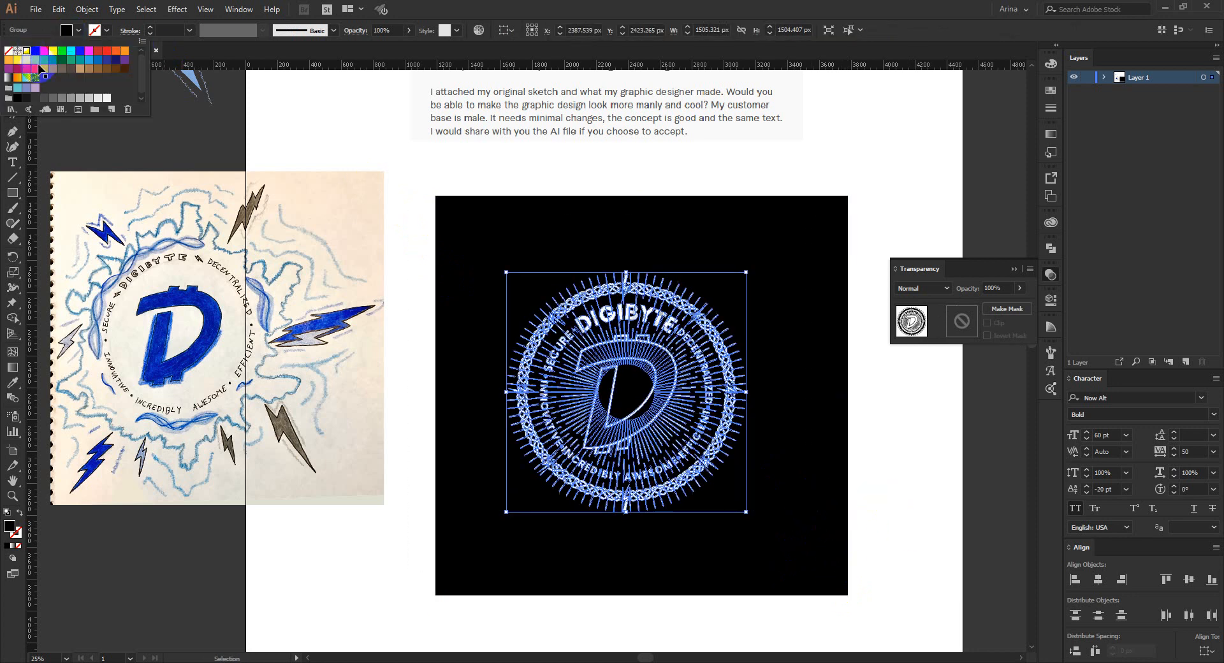
left_click(532, 183)
- Enlarge the white badge proportionally about its center so it fills most of the black background
left_click(638, 518, "shift")
left_click_drag(638, 517, 459, 459)
left_click(407, 401)
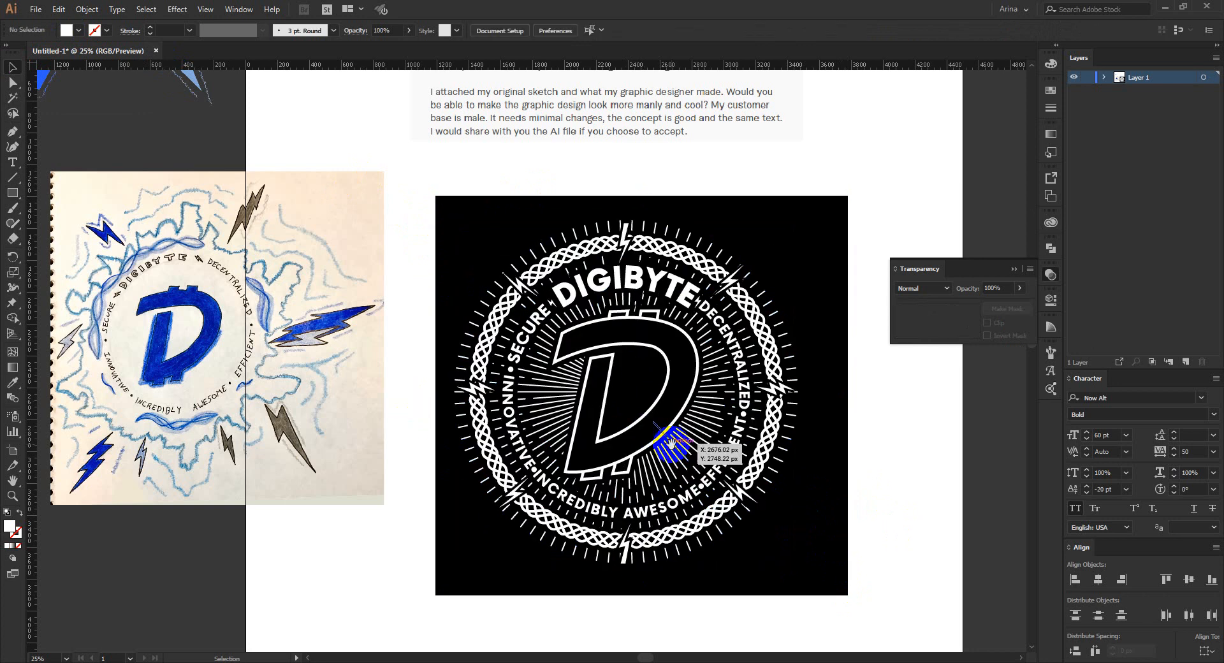
- Reposition the client's sketch image next to the black background, centered at X 0 px
left_click_drag(269, 426, 297, 458)
scroll(300, 314, "down", 1)
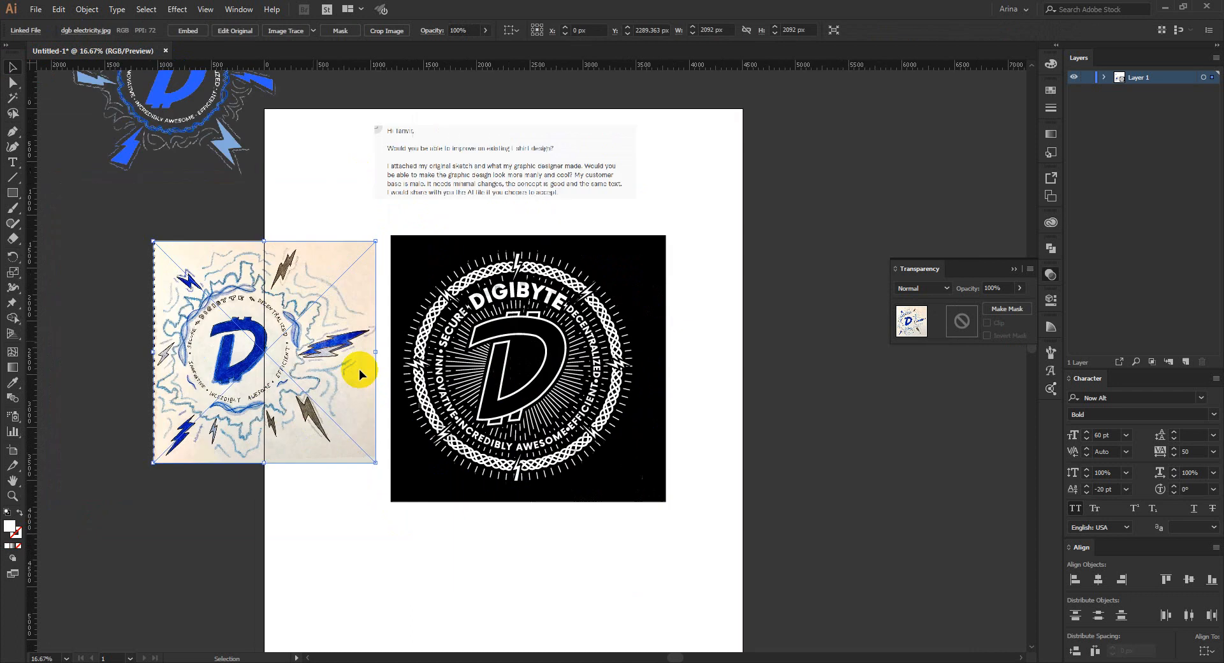
scroll(358, 369, "up", 1)
- Move the previous designer's graphic to the other side of the badge and enlarge it to about 3045 px wide
left_click_drag(200, 150, 796, 450)
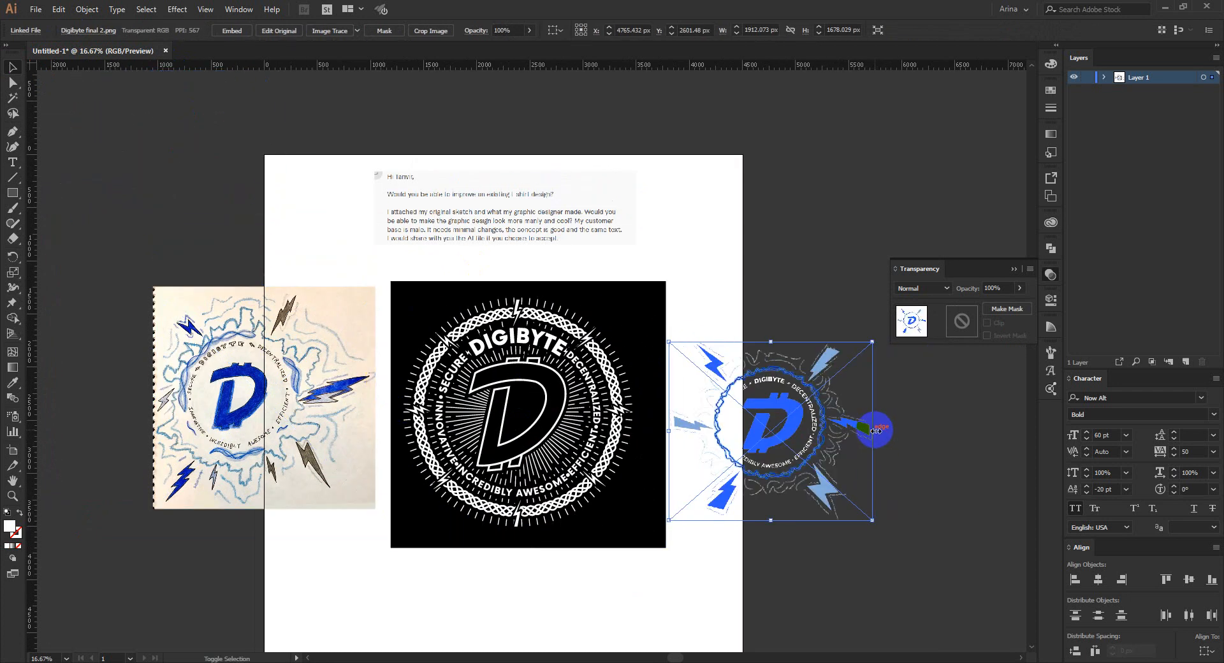
left_click_drag(875, 431, 992, 431)
left_click(1049, 275)
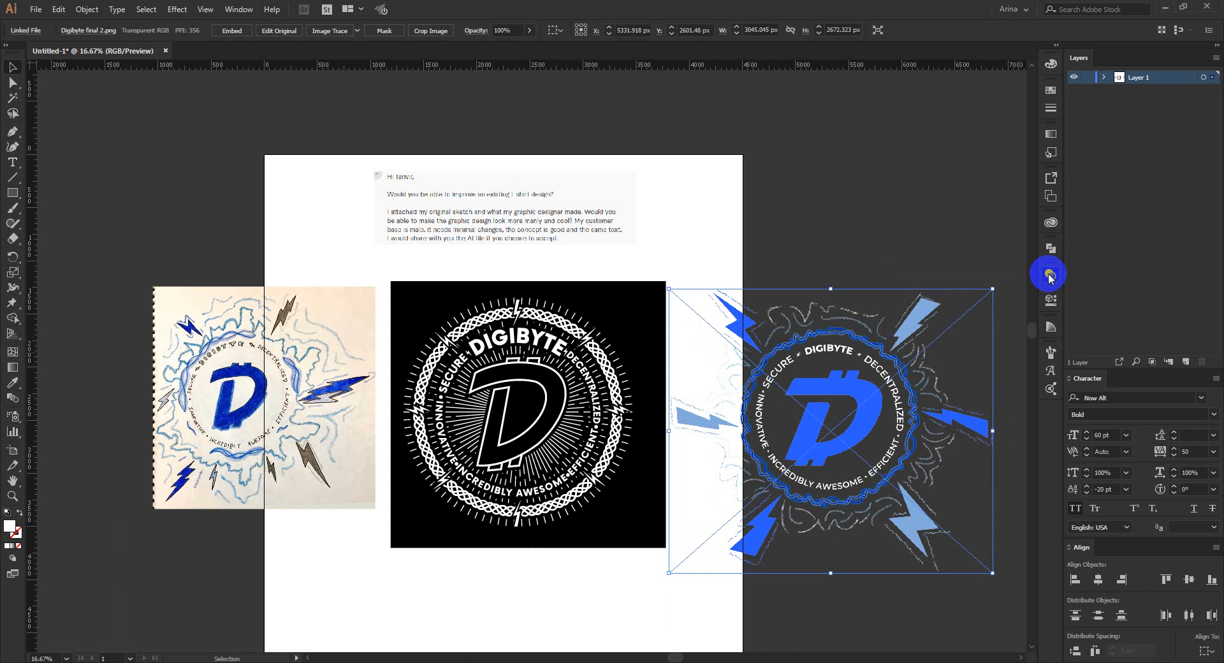
left_click_drag(602, 579, 539, 448)
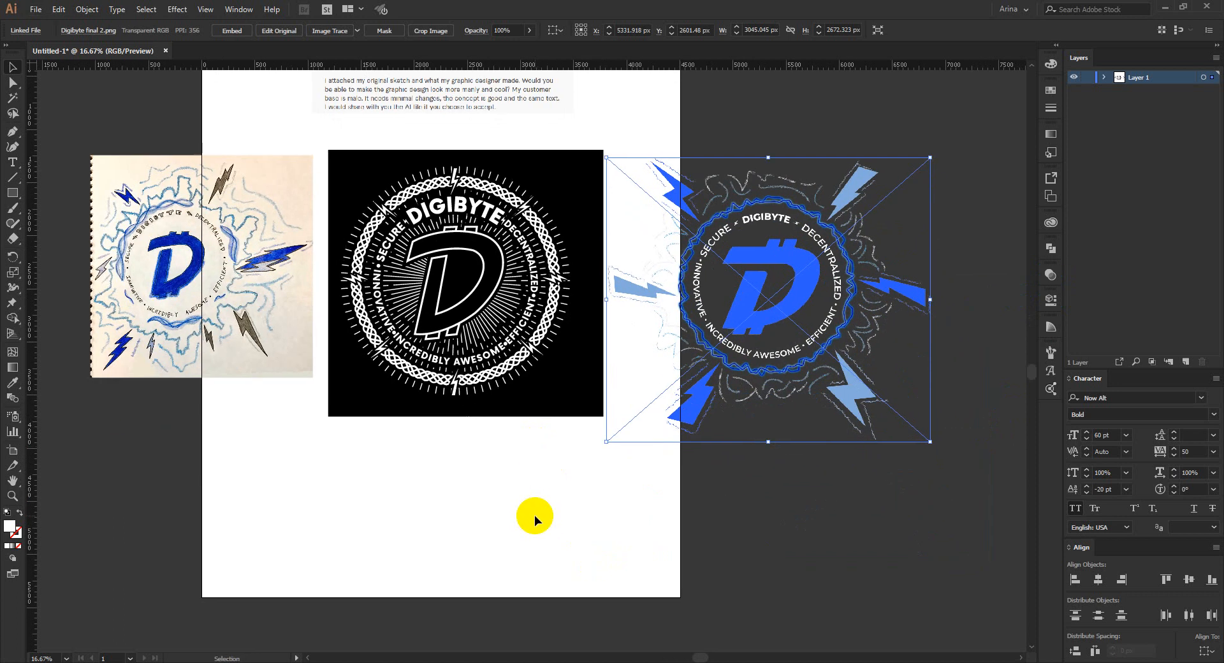
left_click(574, 505)
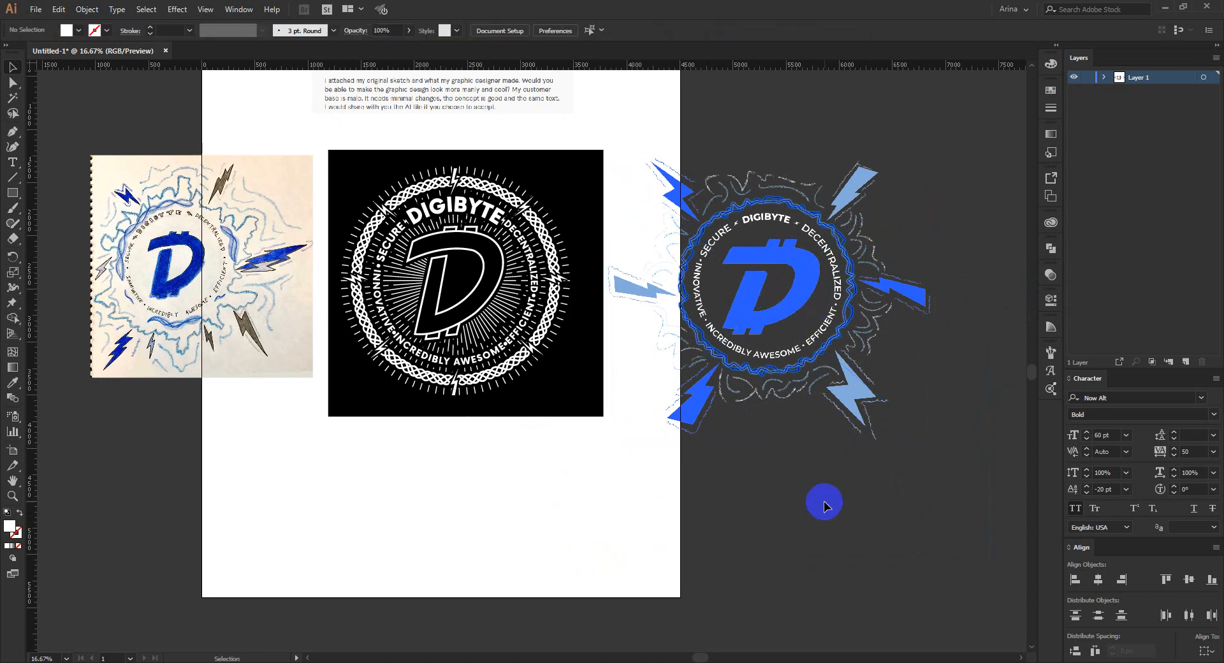
- Compare the new badge with the client's sketch and the previous designer's version, and examine its lettering and border up close
left_click(512, 510)
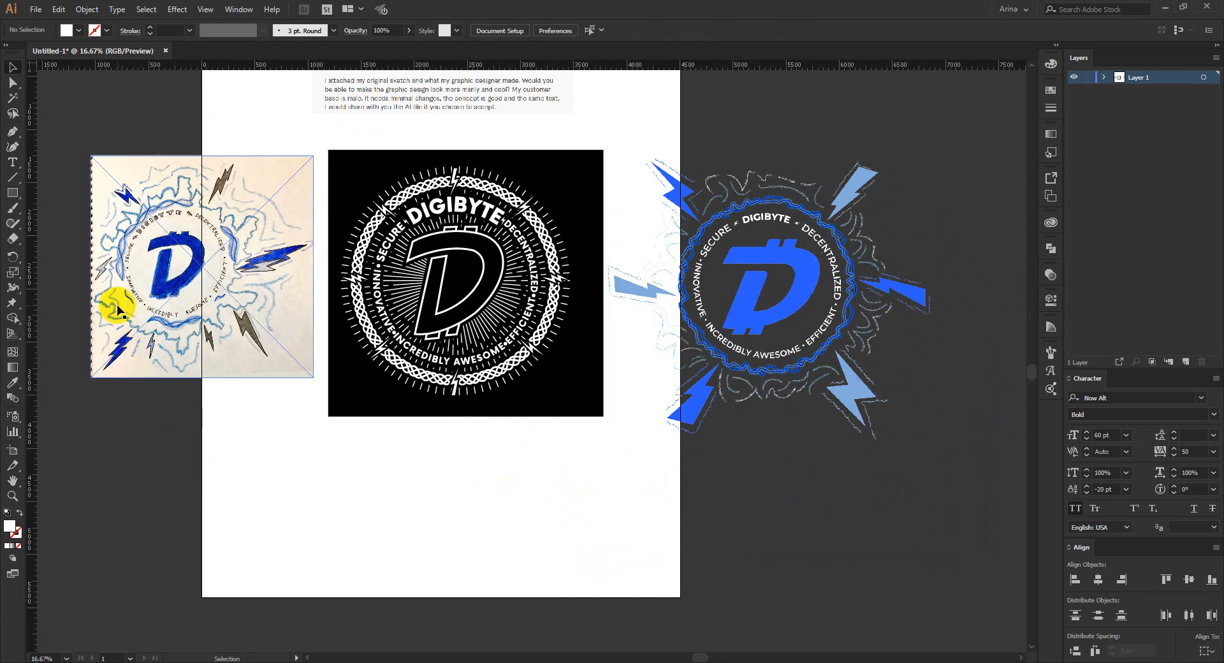
left_click(724, 158)
left_click(721, 125)
left_click_drag(705, 96, 904, 425)
left_click(947, 270)
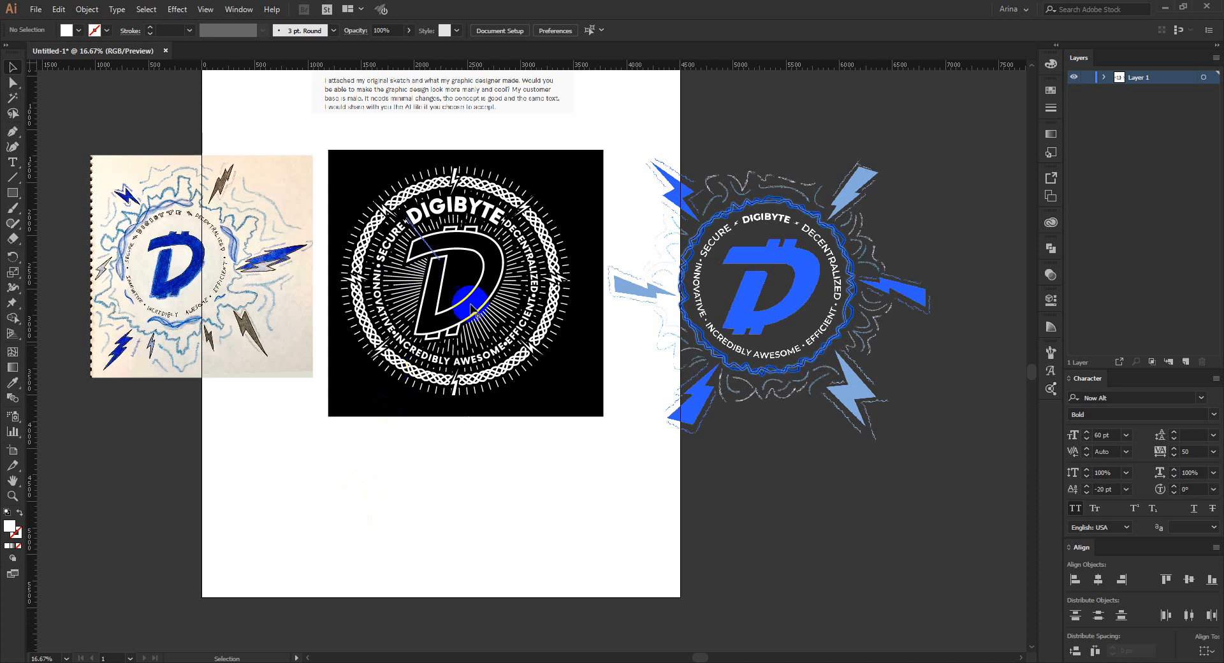
left_click(427, 511)
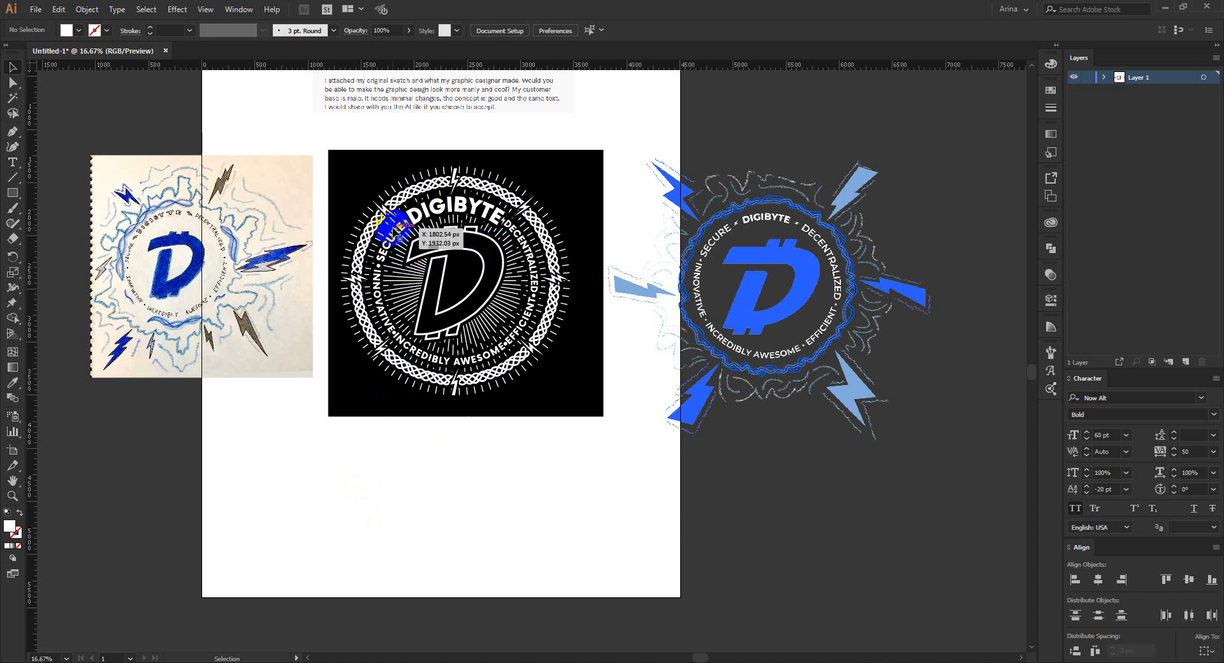
left_click(403, 185)
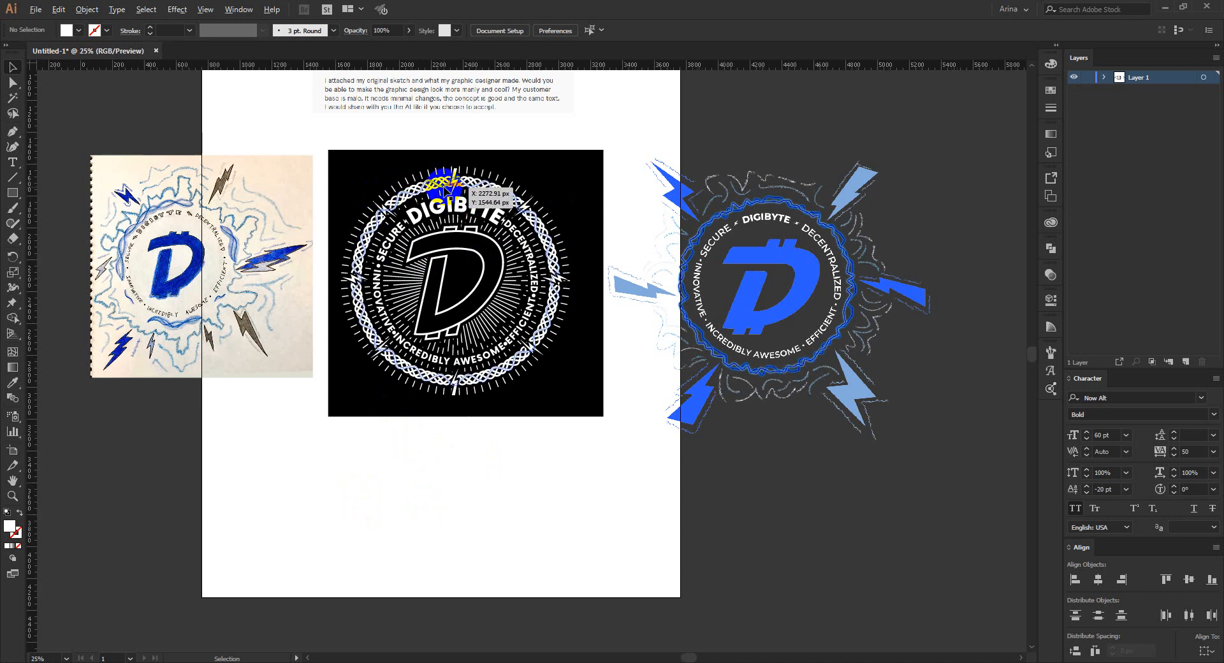
scroll(447, 188, "up", 4)
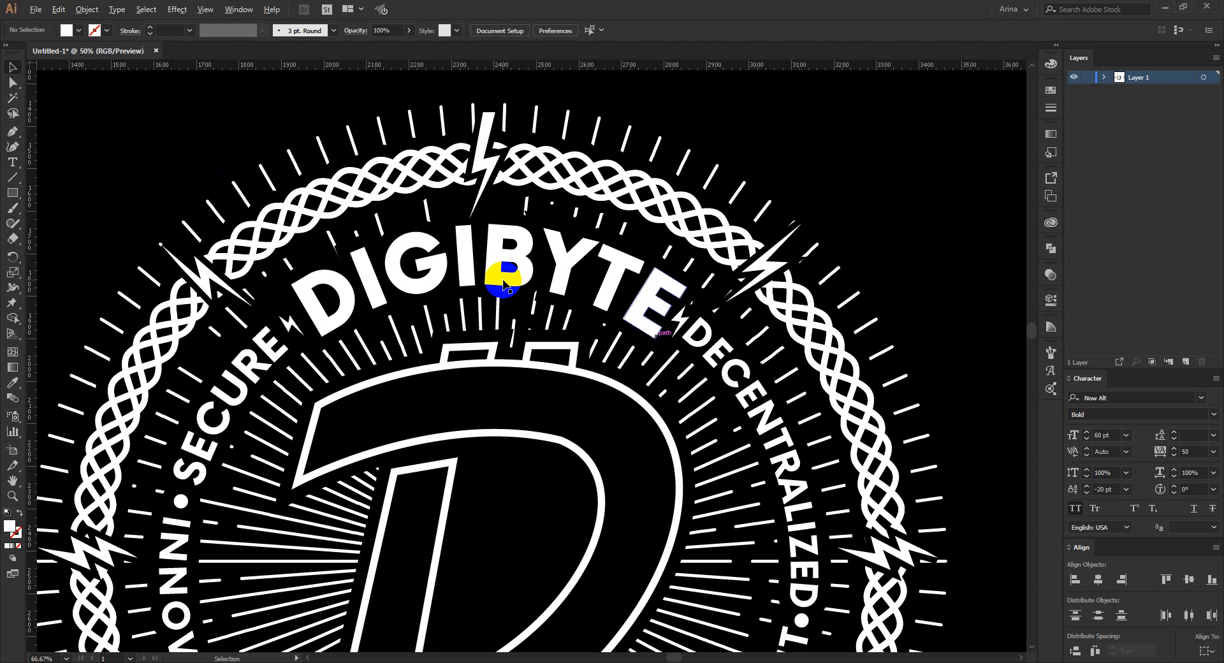
- Compare the outlined-emblem badge with the previous designer's graphic and the client's sketch, examining the lettering, border and bolts up close
scroll(507, 280, "down", 1)
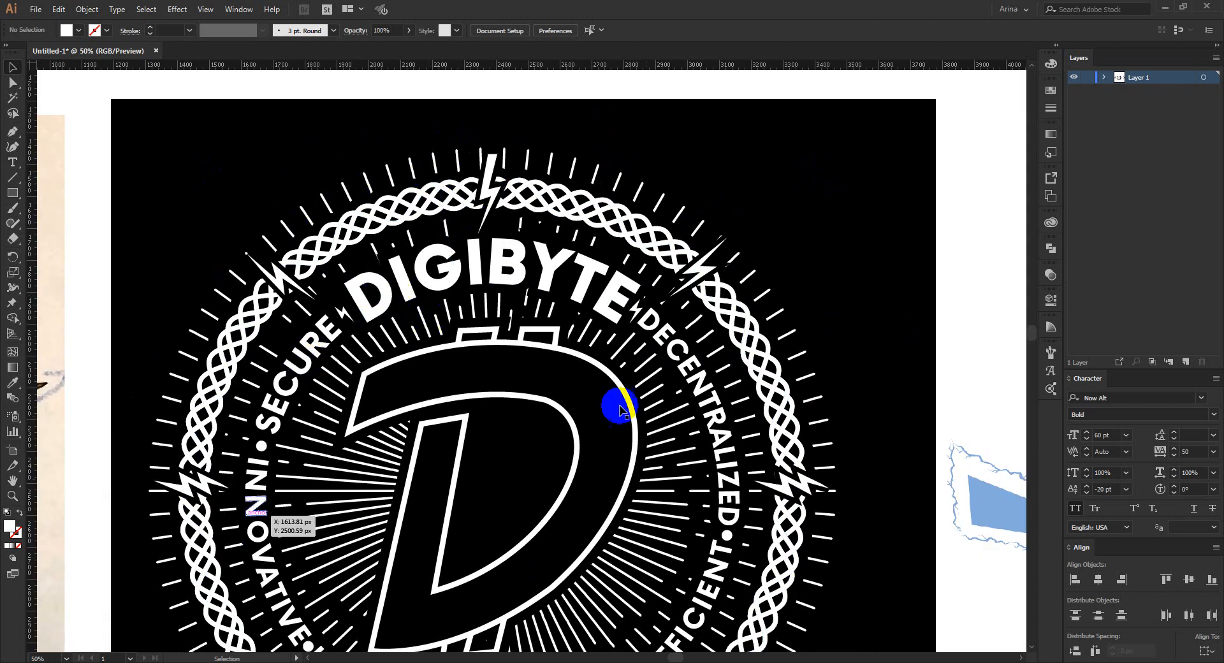
scroll(497, 254, "down", 1)
scroll(482, 247, "down", 1)
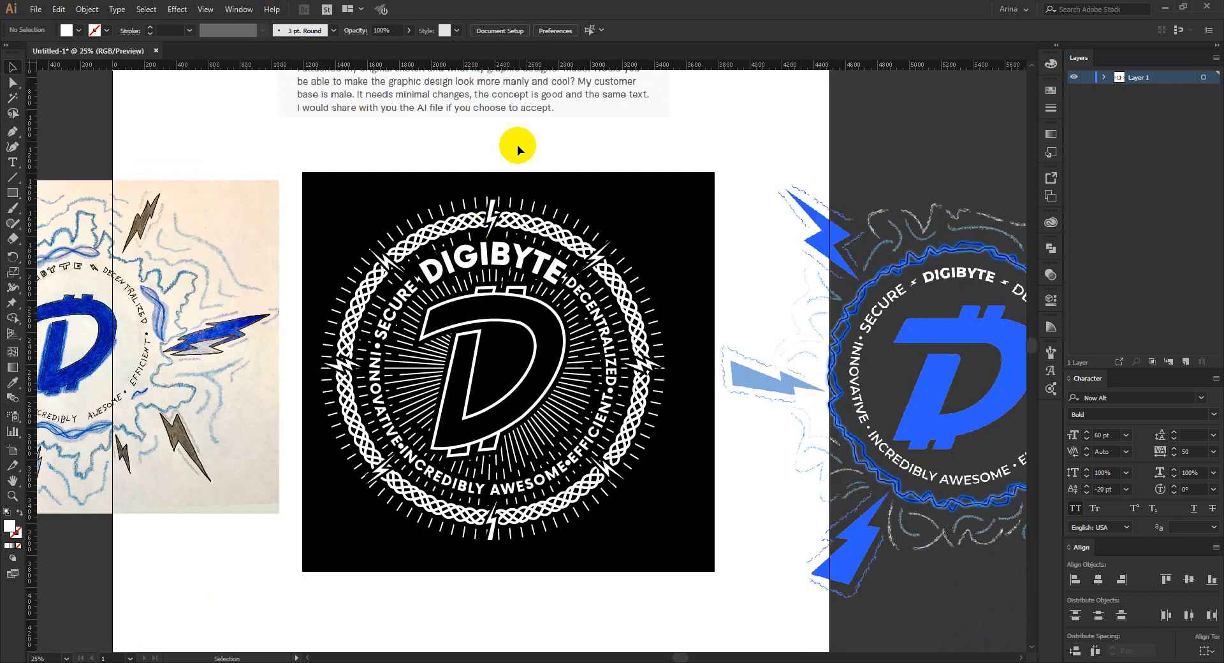
scroll(452, 197, "down", 1)
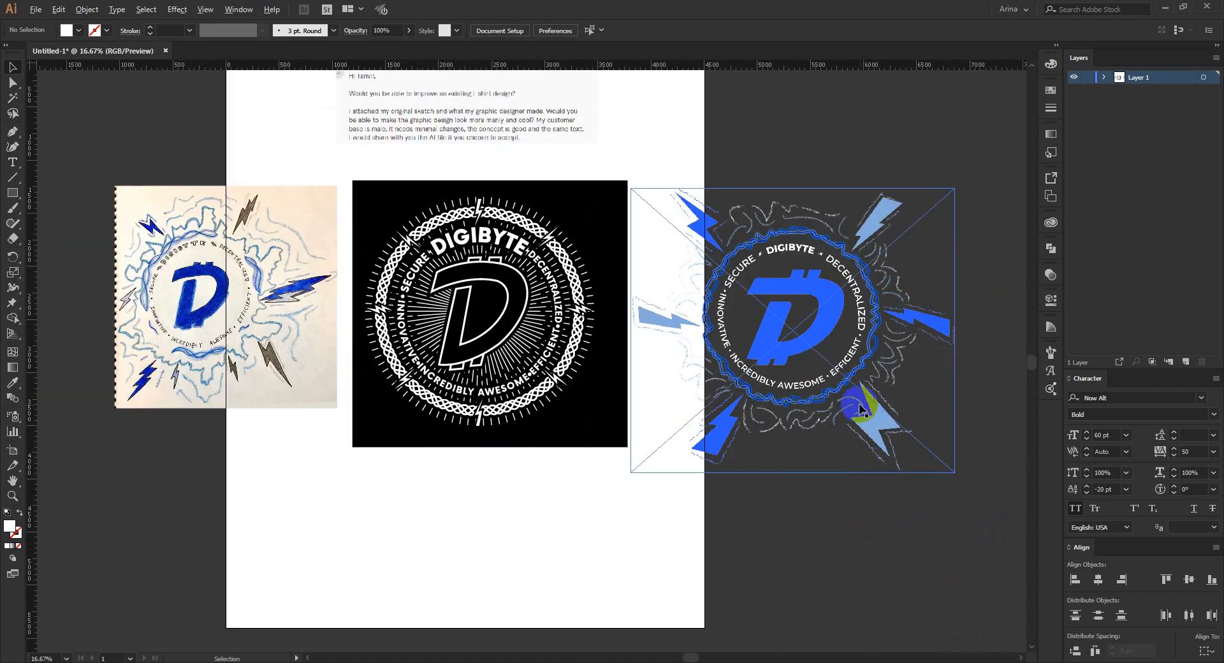
scroll(860, 408, "up", 5)
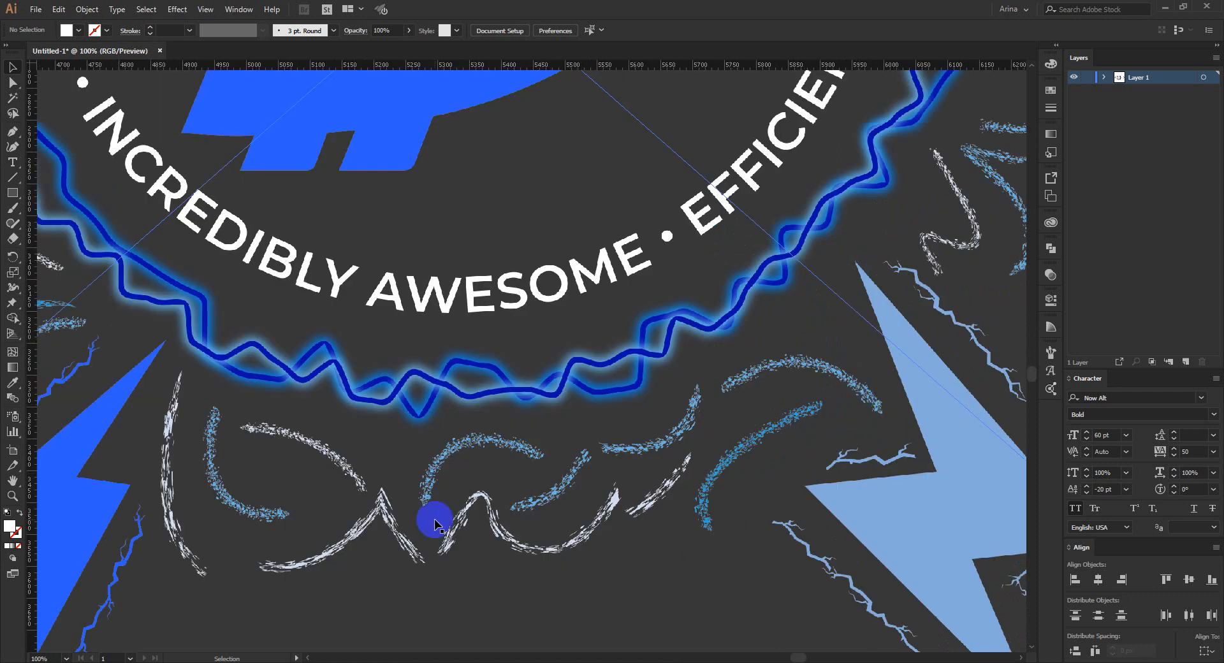
scroll(875, 502, "down", 3)
scroll(875, 502, "down", 1)
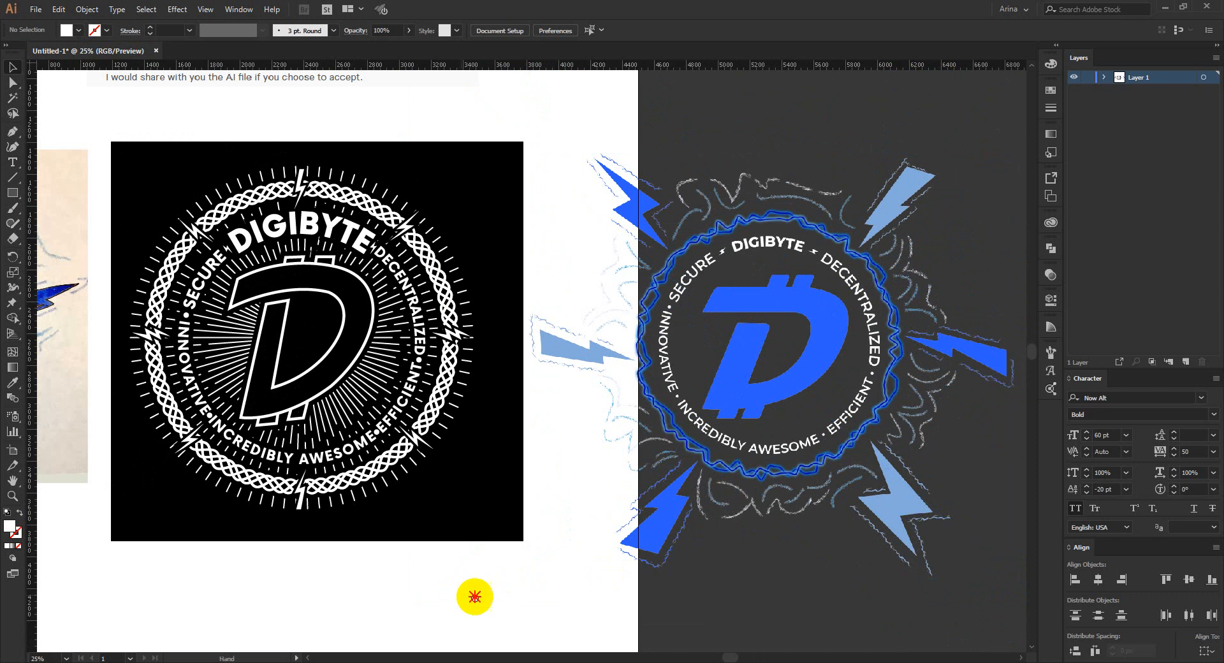
left_click_drag(475, 597, 684, 591)
scroll(592, 590, "up", 1)
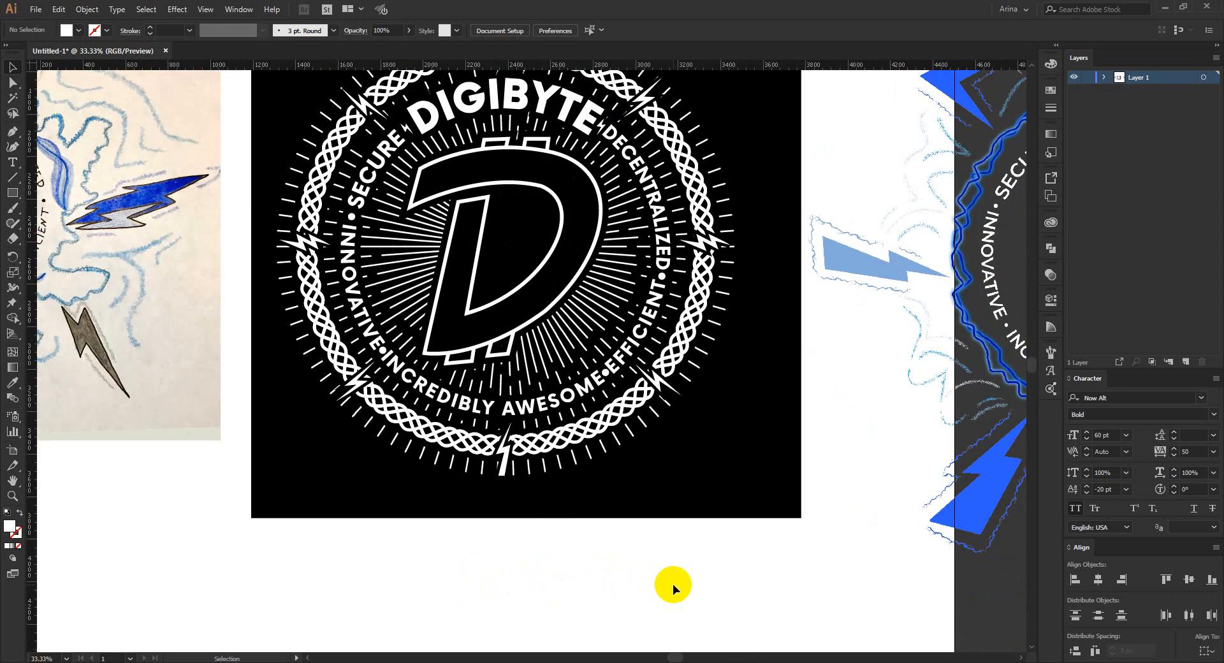
scroll(672, 584, "up", 2)
left_click_drag(801, 530, 966, 536)
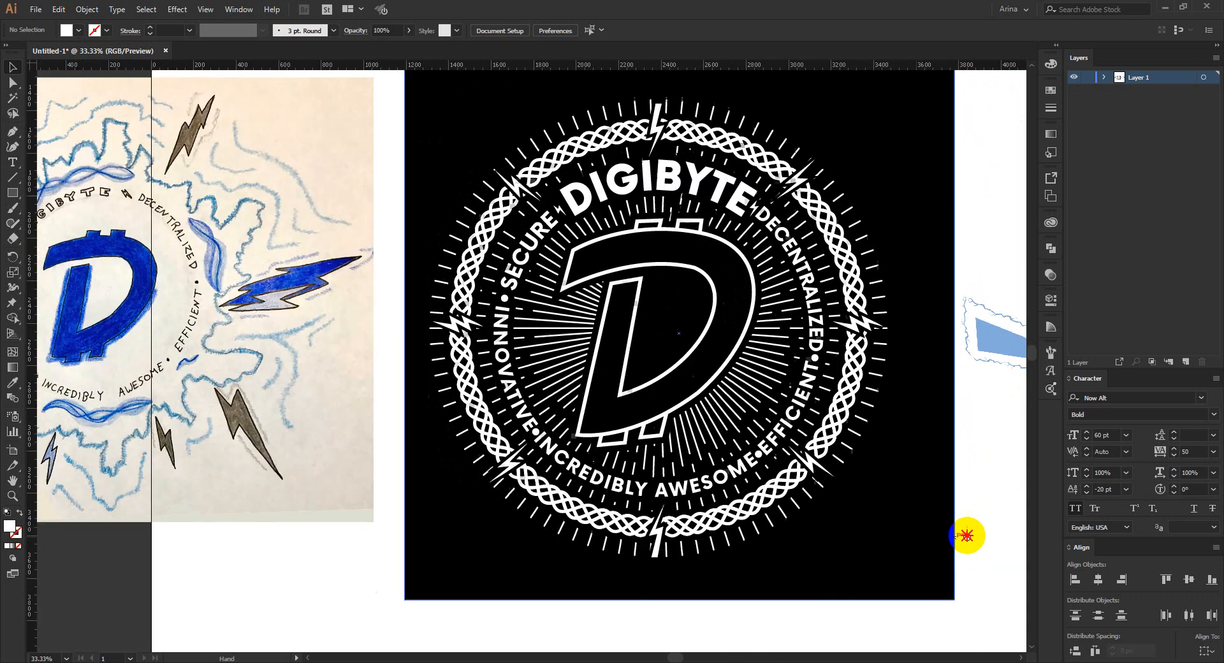
scroll(824, 524, "down", 1)
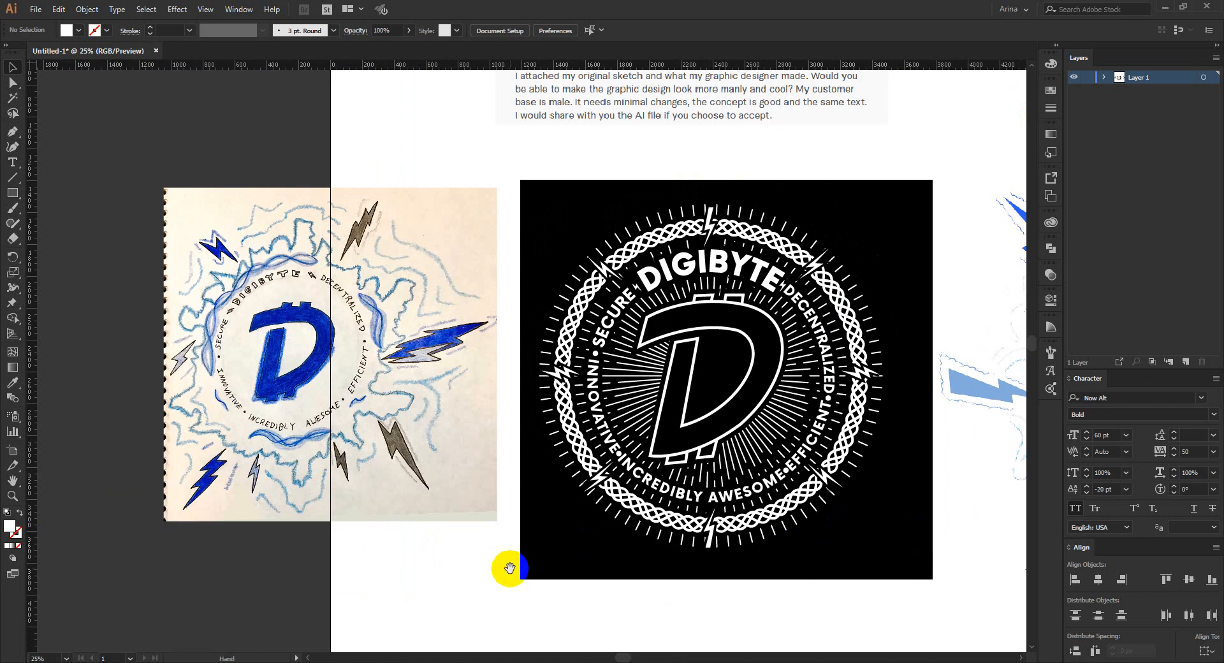
left_click_drag(510, 567, 515, 563)
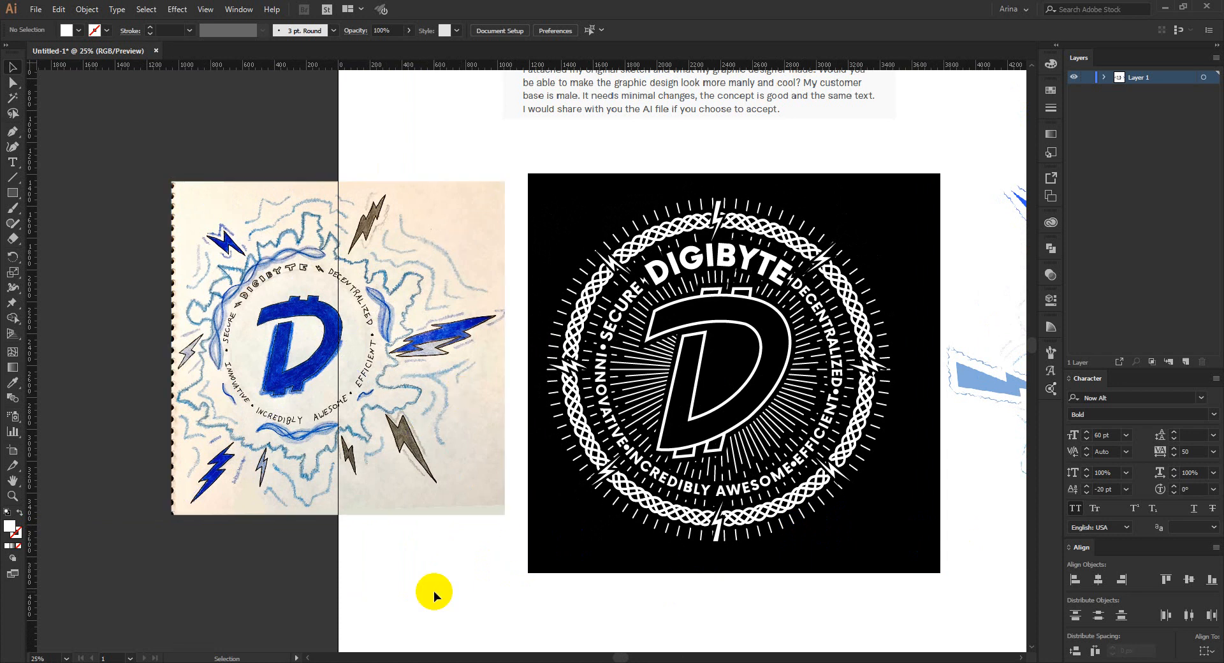
- Isolate the central D emblem in the badge group and fill its hollow body and upper prongs with white using Shape Builder
double_click(739, 393)
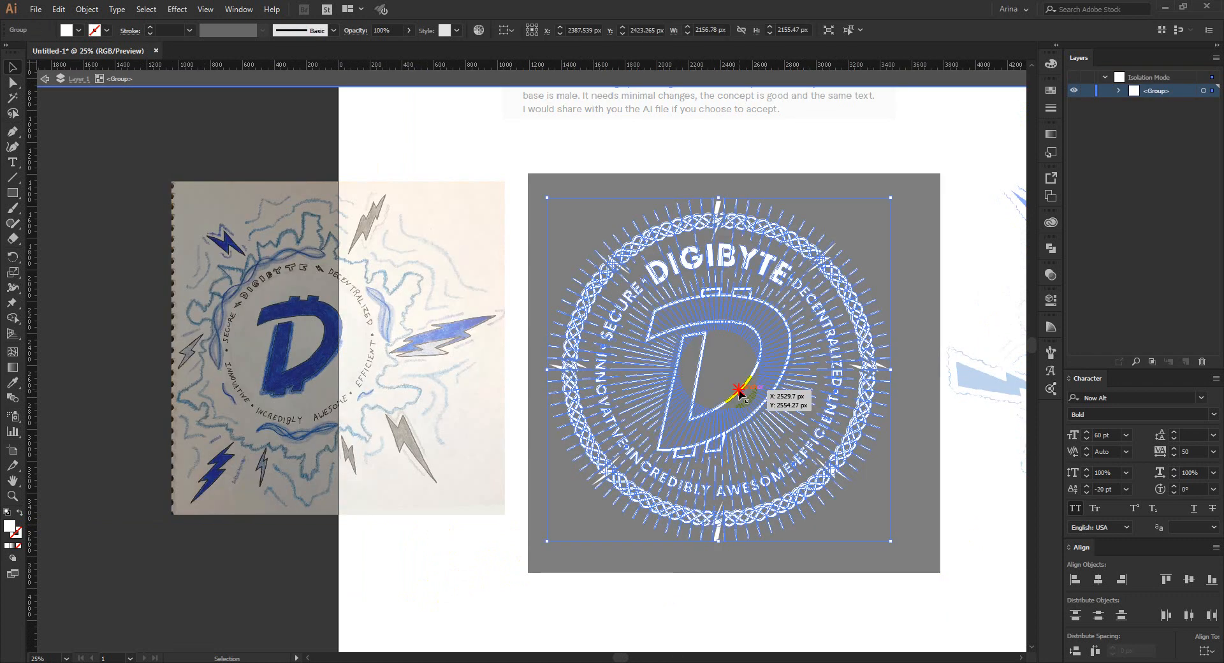
double_click(740, 393)
double_click(739, 393)
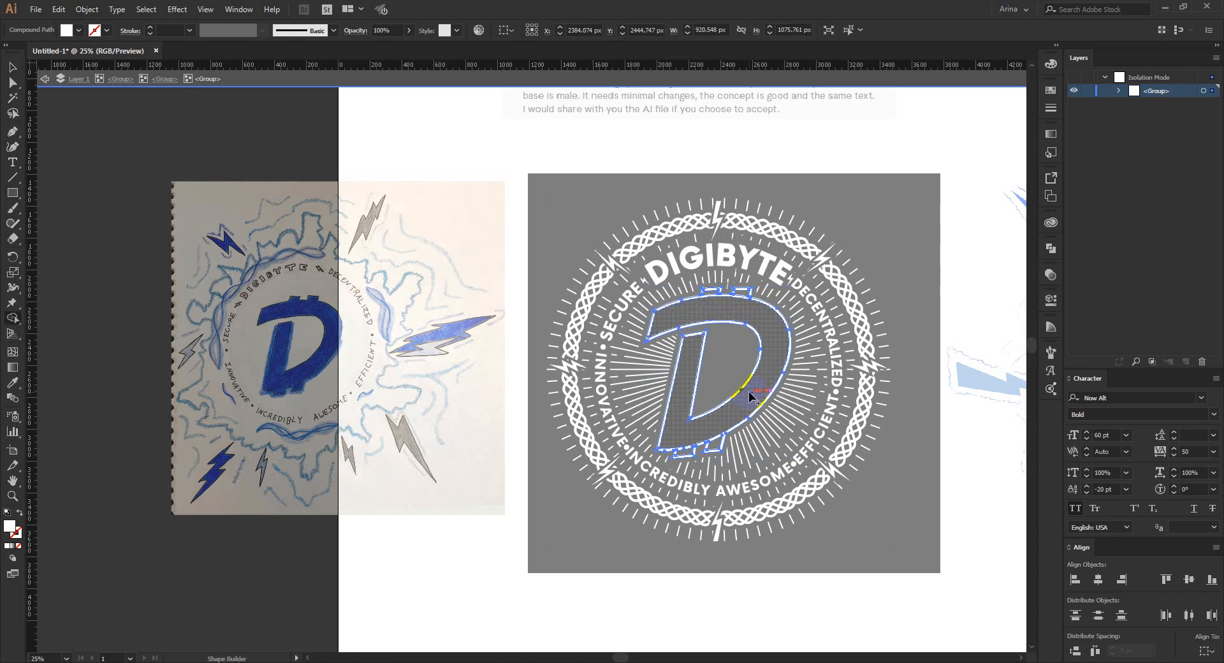
key("ctrl+a")
key("shift+m")
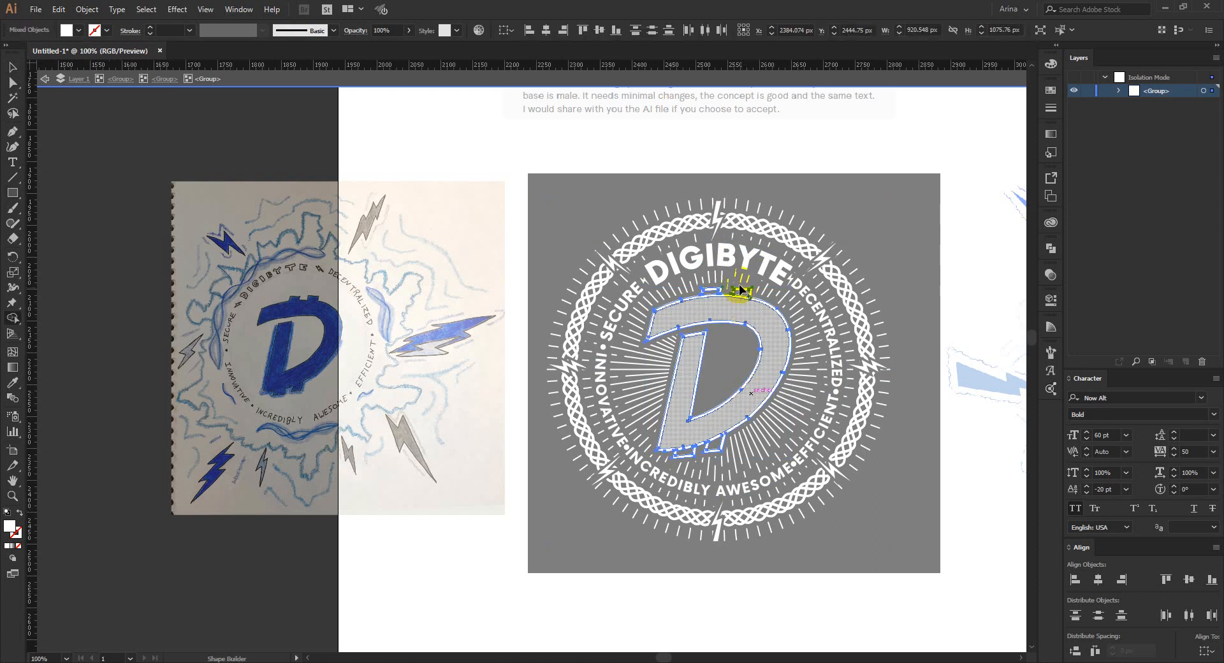
scroll(734, 274, "up", 3)
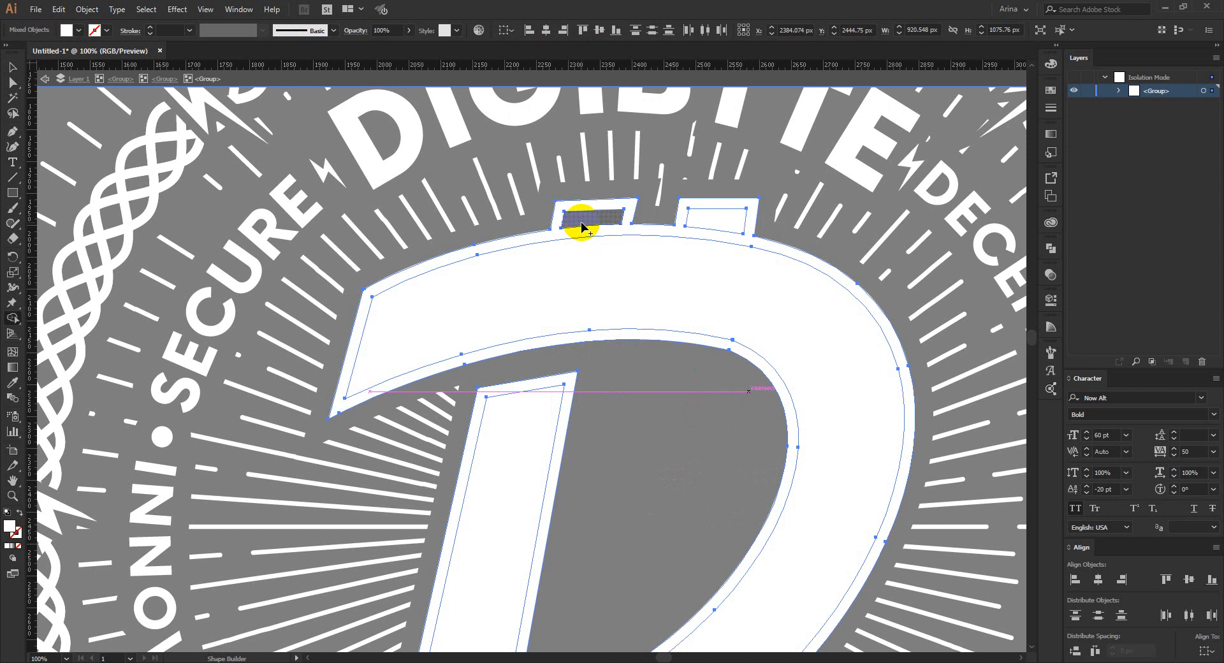
left_click(582, 225)
left_click(655, 231)
- Fill the D emblem's two lower prongs with white using Shape Builder and leave isolation mode
scroll(656, 232, "down", 2)
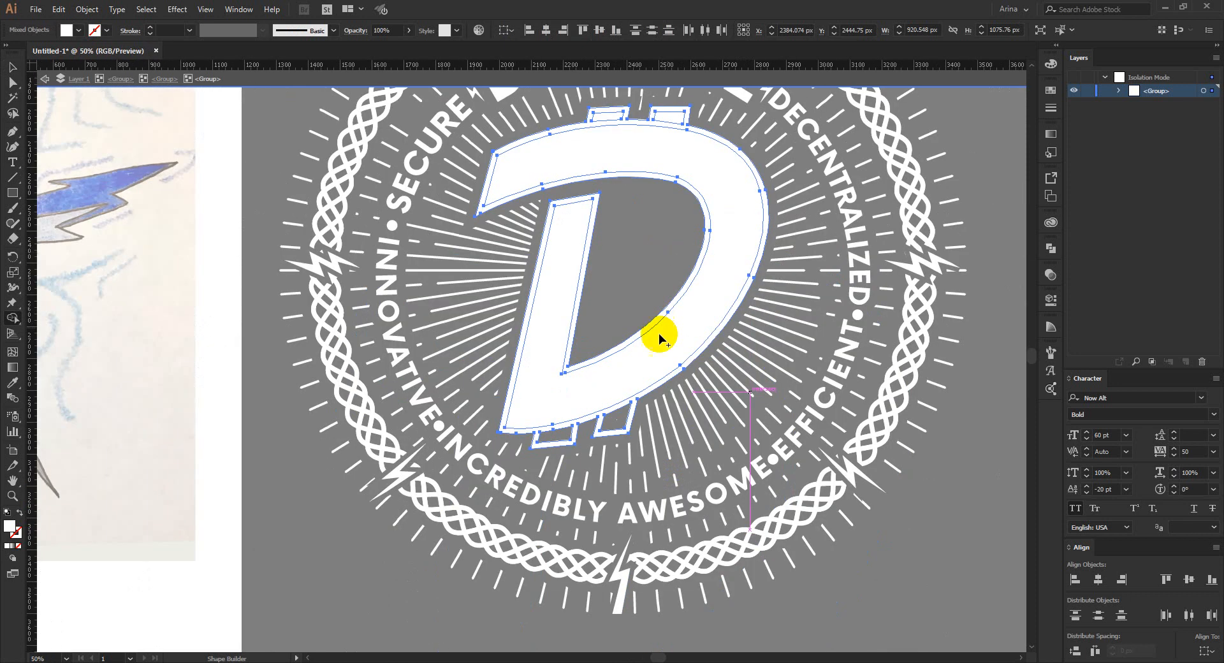
left_click(622, 426)
left_click(552, 435)
scroll(598, 399, "down", 1)
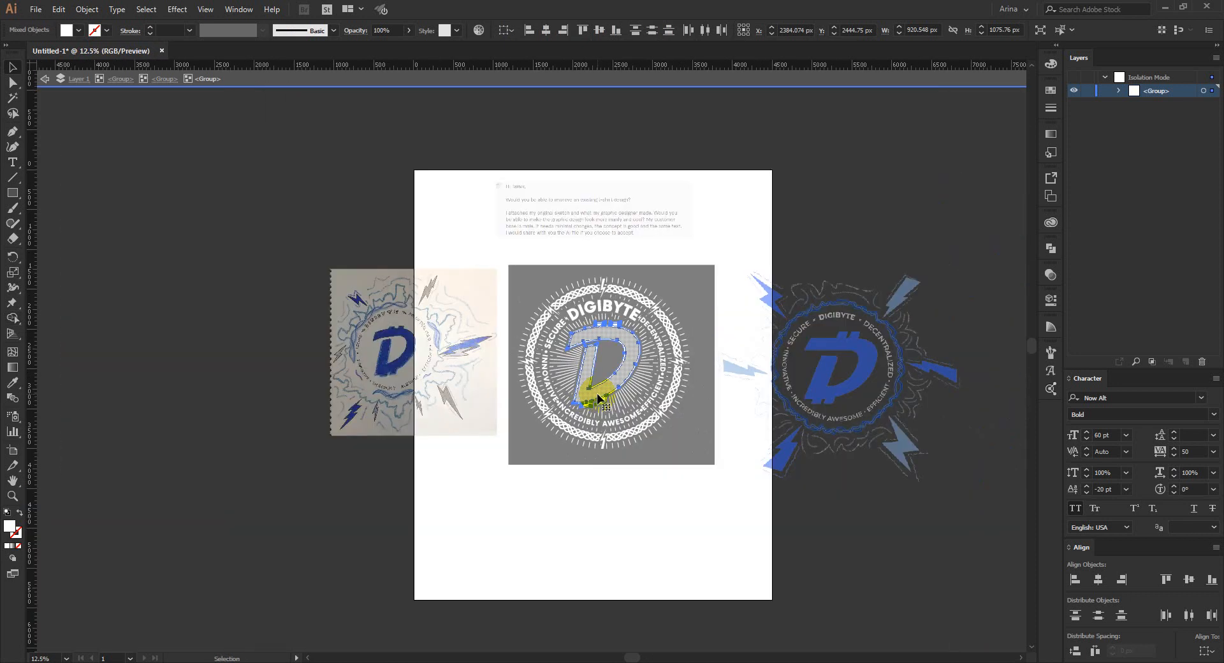
key("v")
double_click(649, 515)
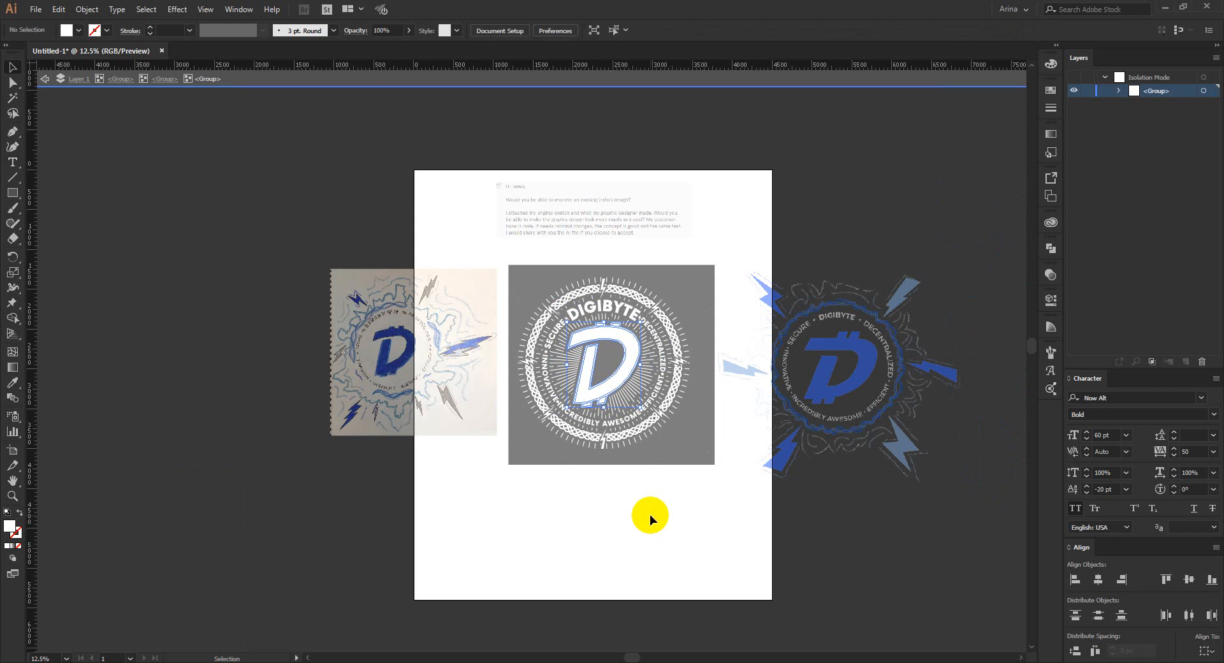
- Review the badge with its solid white D beside the previous designer's graphic and the client's sketch
scroll(613, 384, "up", 1)
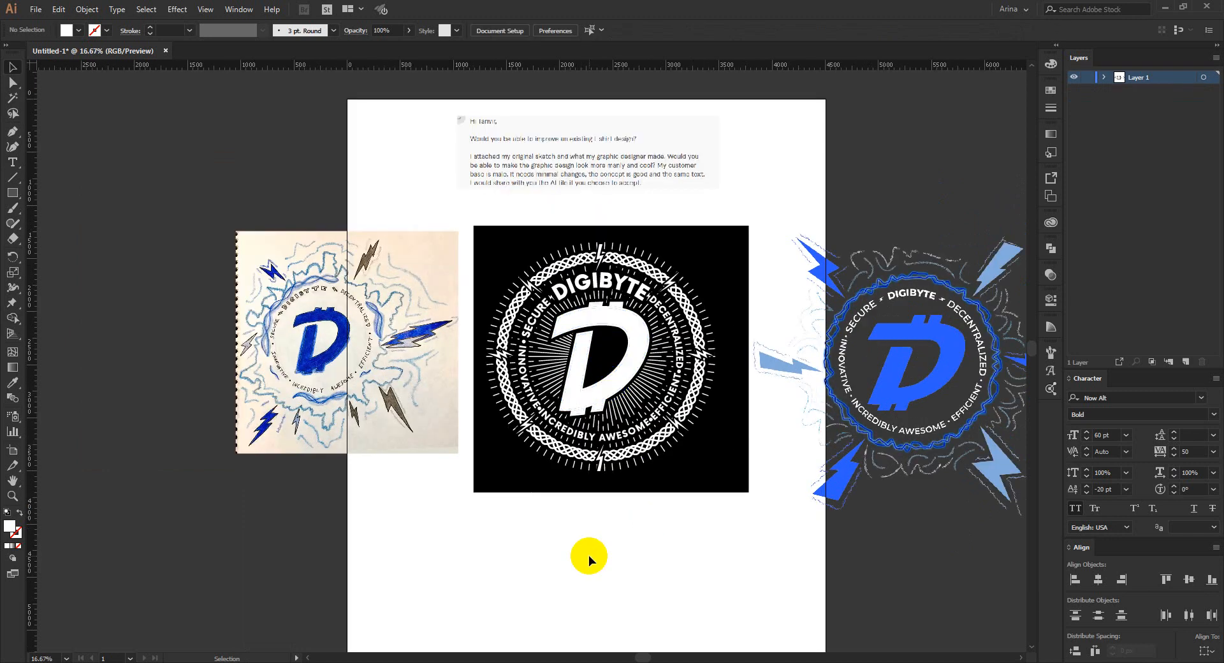
scroll(364, 294, "up", 1)
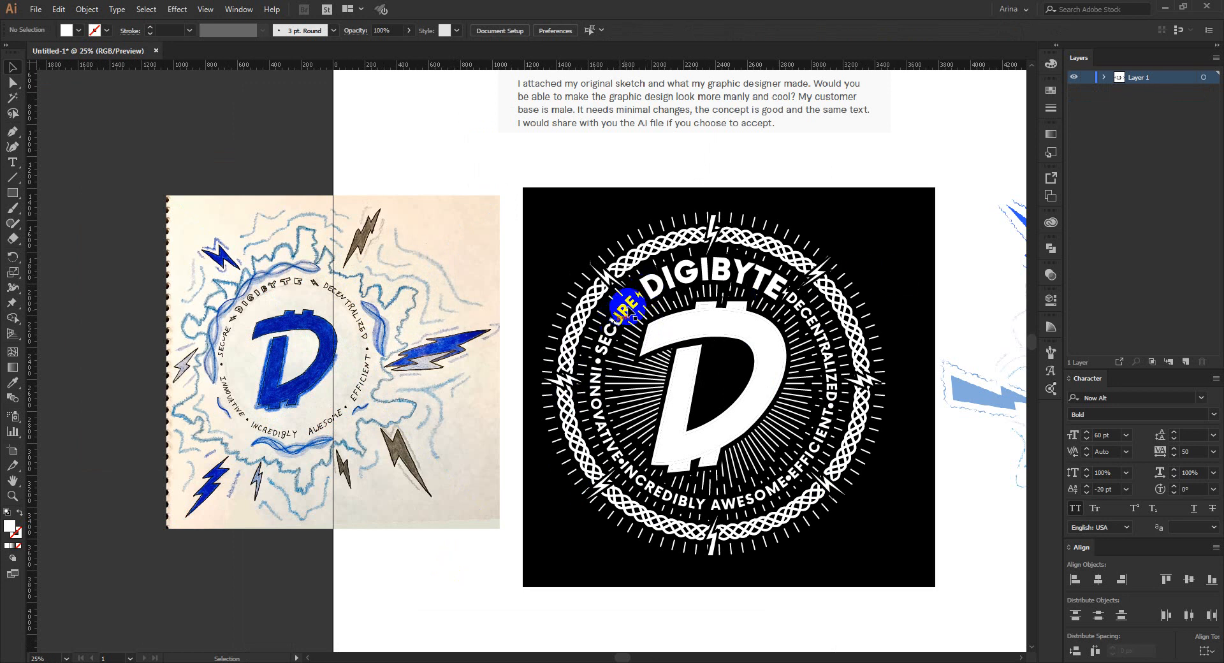
key("space")
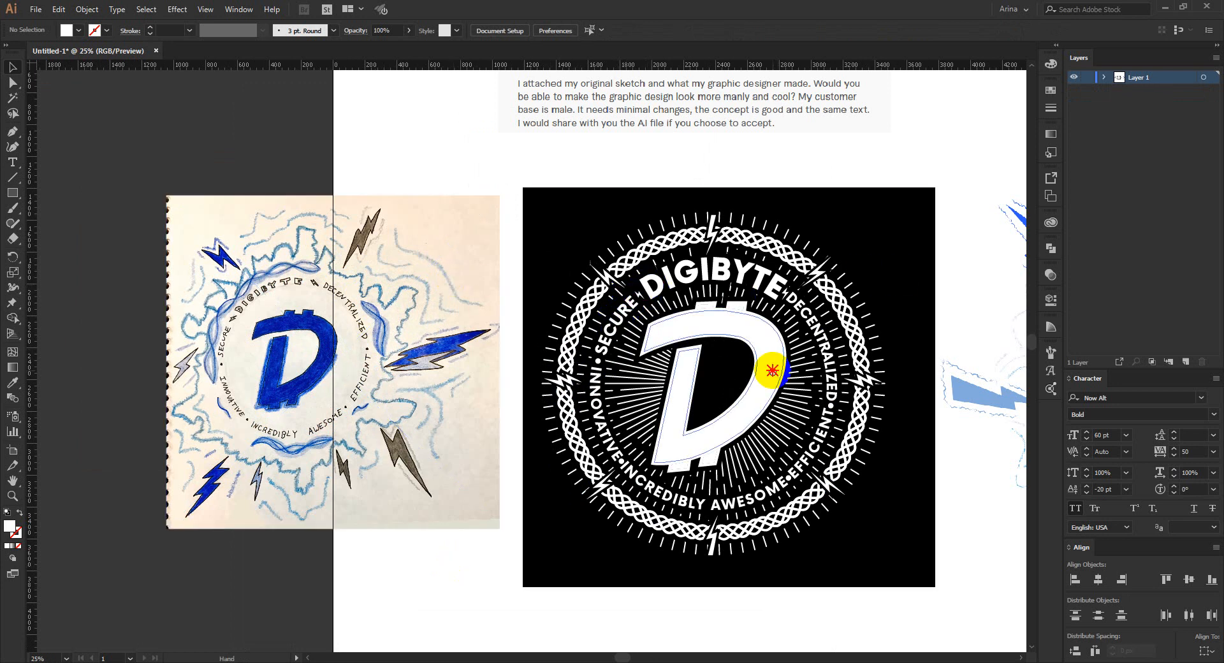
left_click_drag(771, 370, 319, 387)
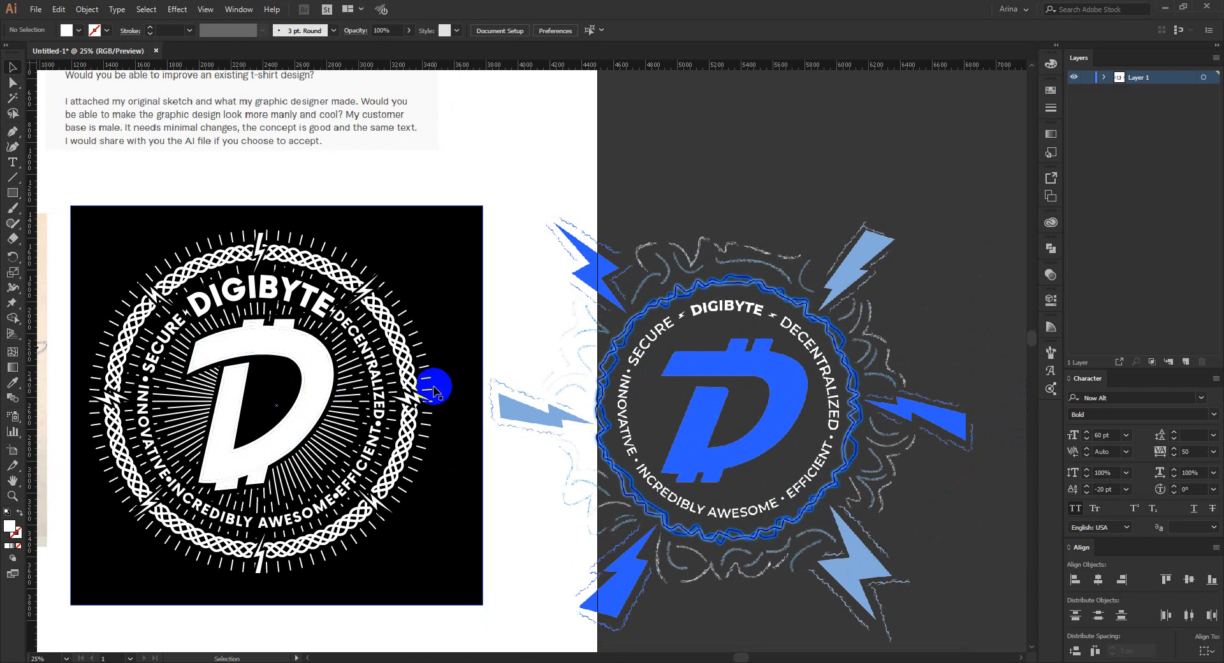
left_click(660, 519)
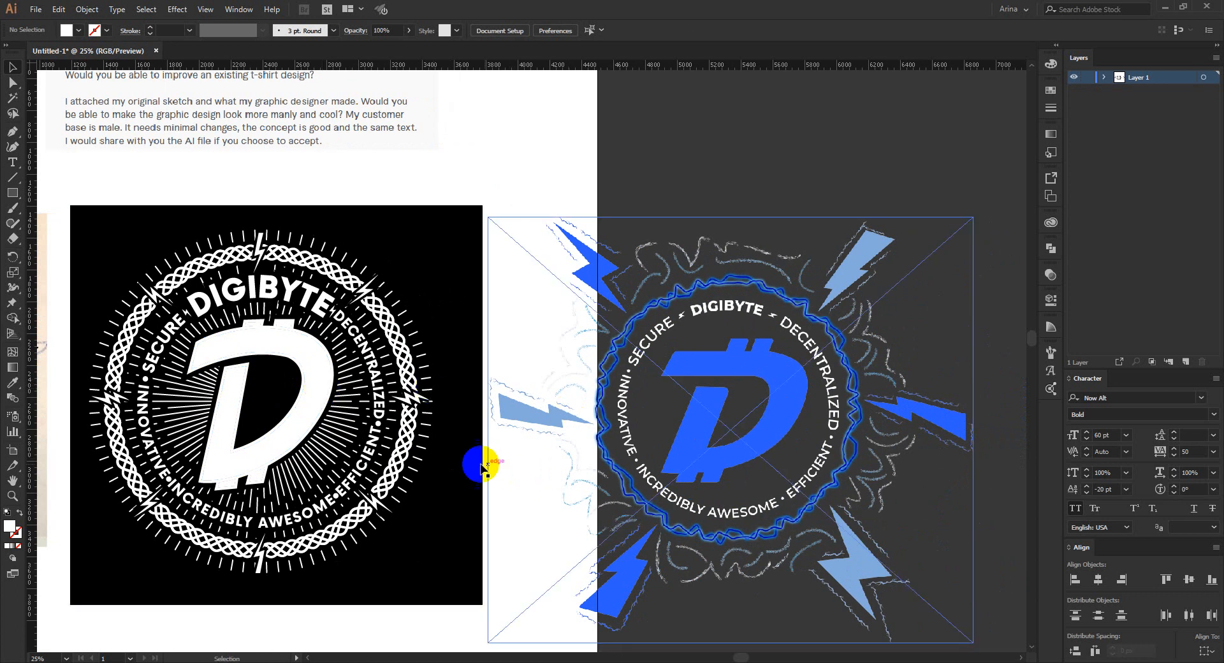
left_click(419, 492)
left_click(609, 524)
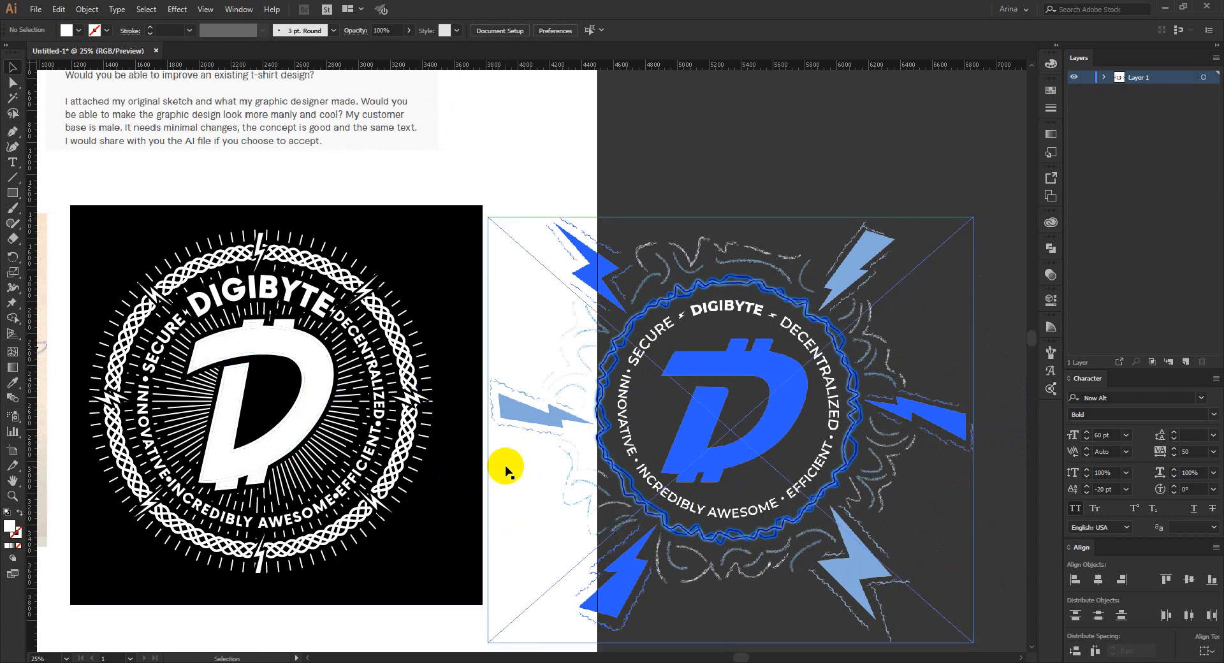
left_click(780, 451)
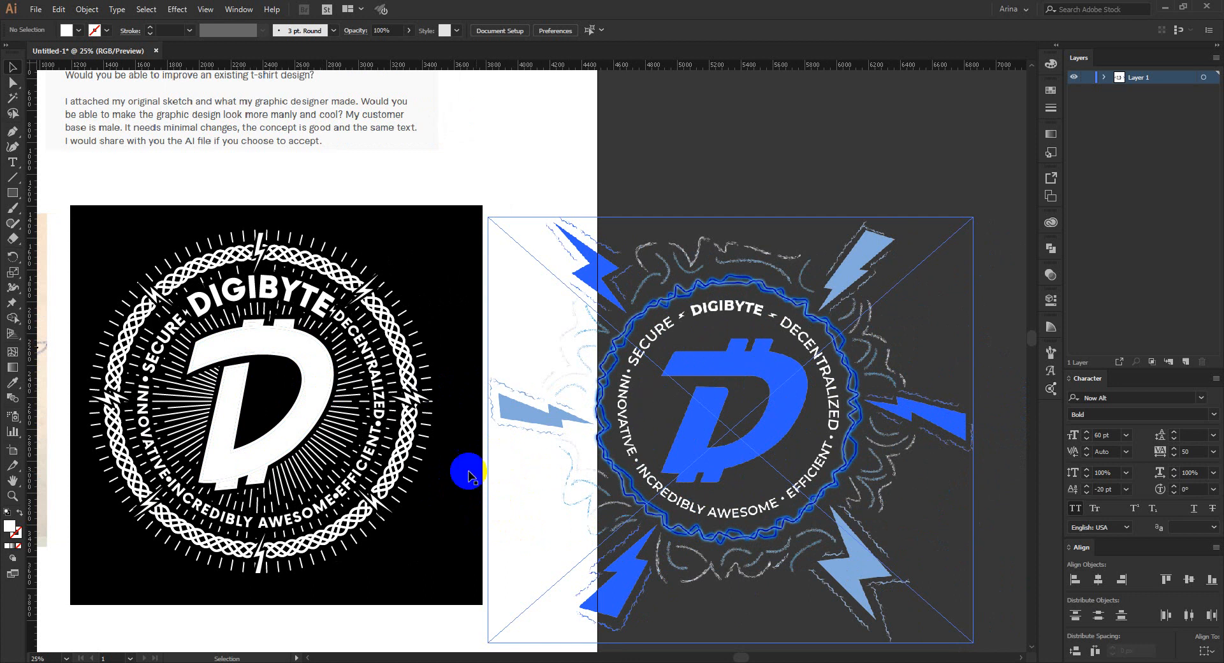
left_click(771, 357)
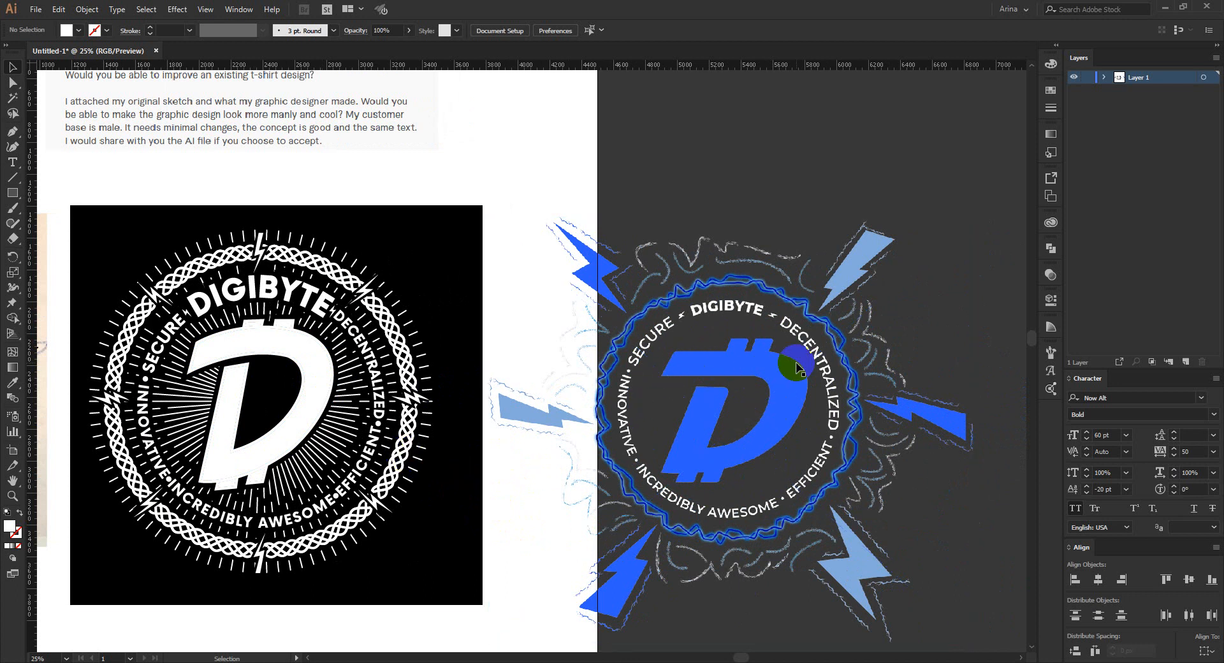
left_click(462, 505)
mouse_move(462, 505)
left_mouse_down()
mouse_move(423, 496)
mouse_move(880, 477)
left_mouse_up()
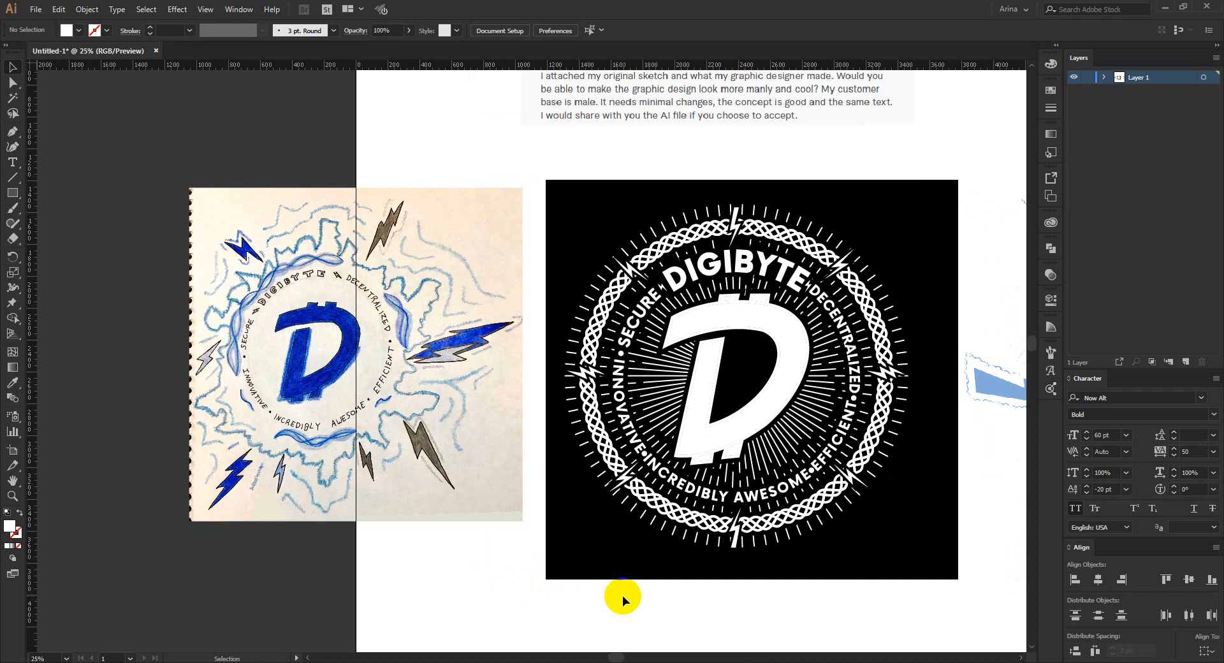
scroll(624, 595, "up", 1, "alt")
scroll(556, 542, "up", 2)
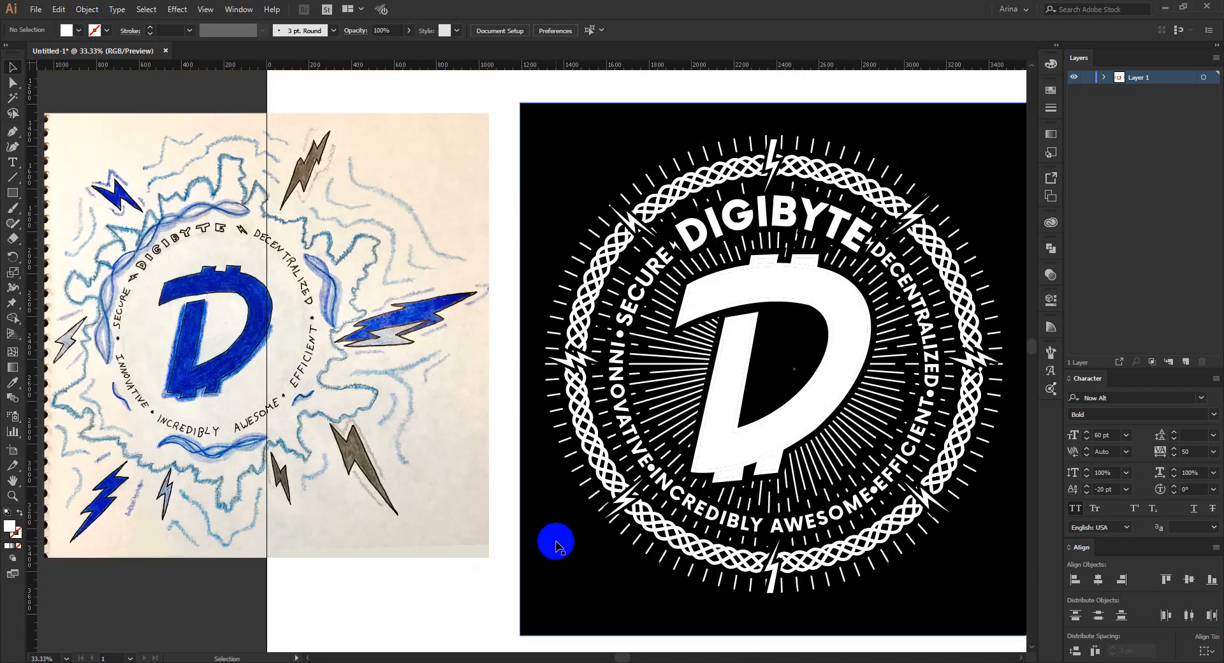